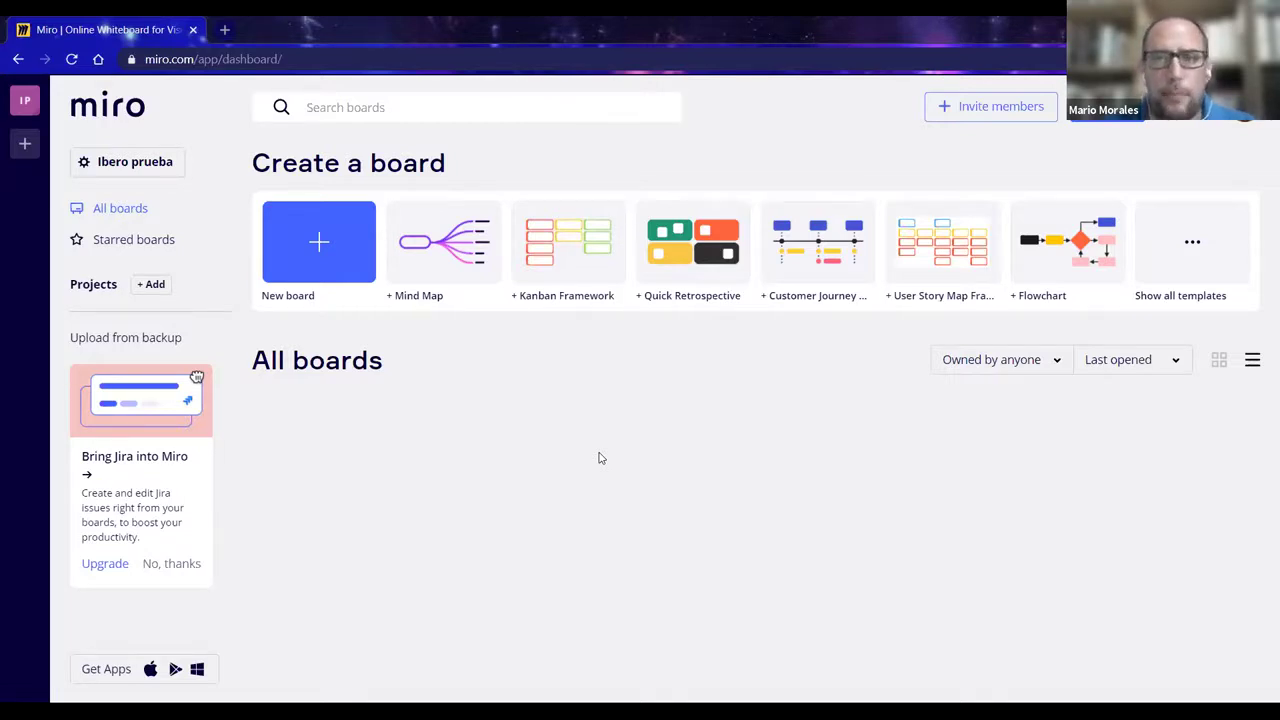
- Create a shared board from the Mind Map template and deselect the inserted map
left_click(434, 262)
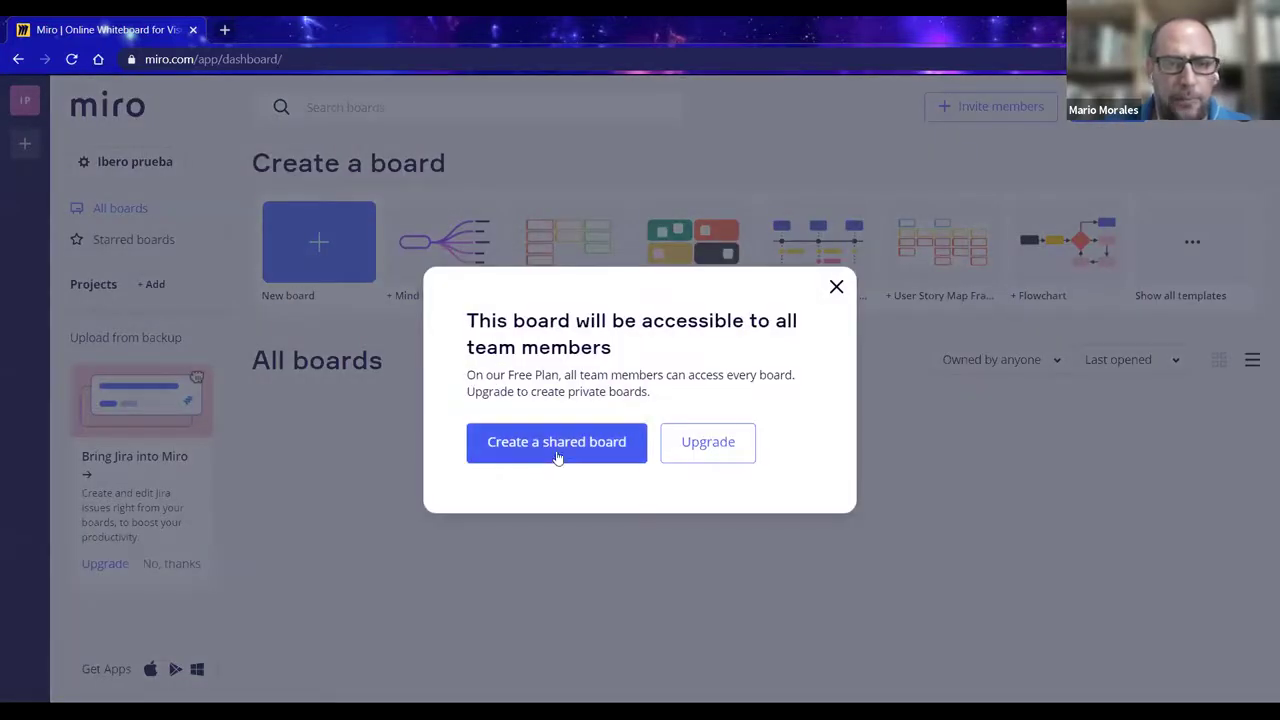
left_click(558, 446)
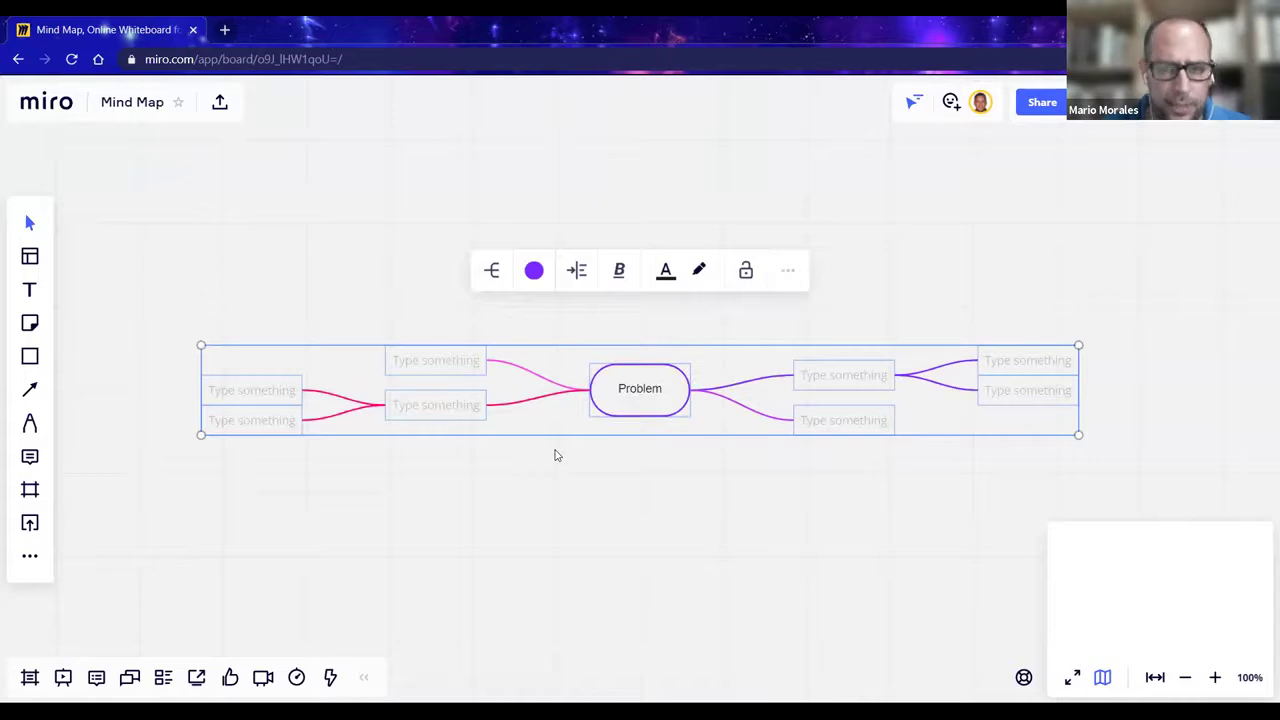
left_click(570, 490)
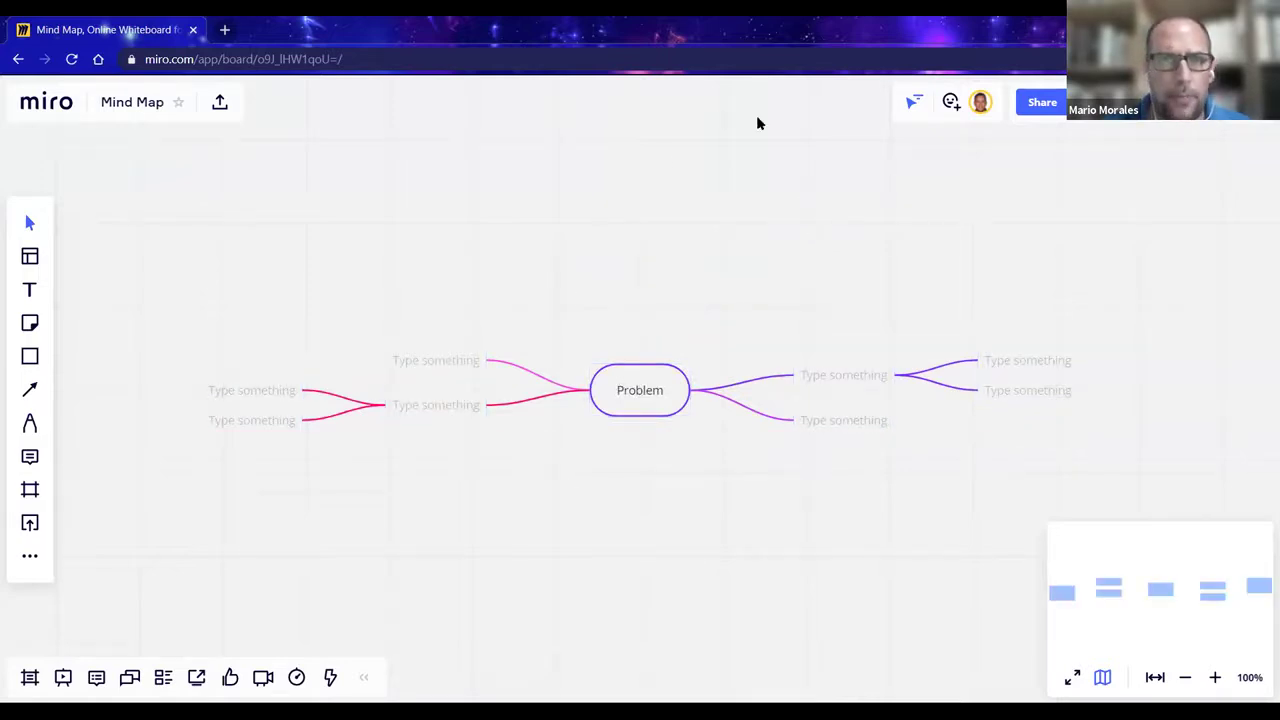
- Copy the Board and Team invite link with Can edit access from the sharing options and close them
left_click(1042, 105)
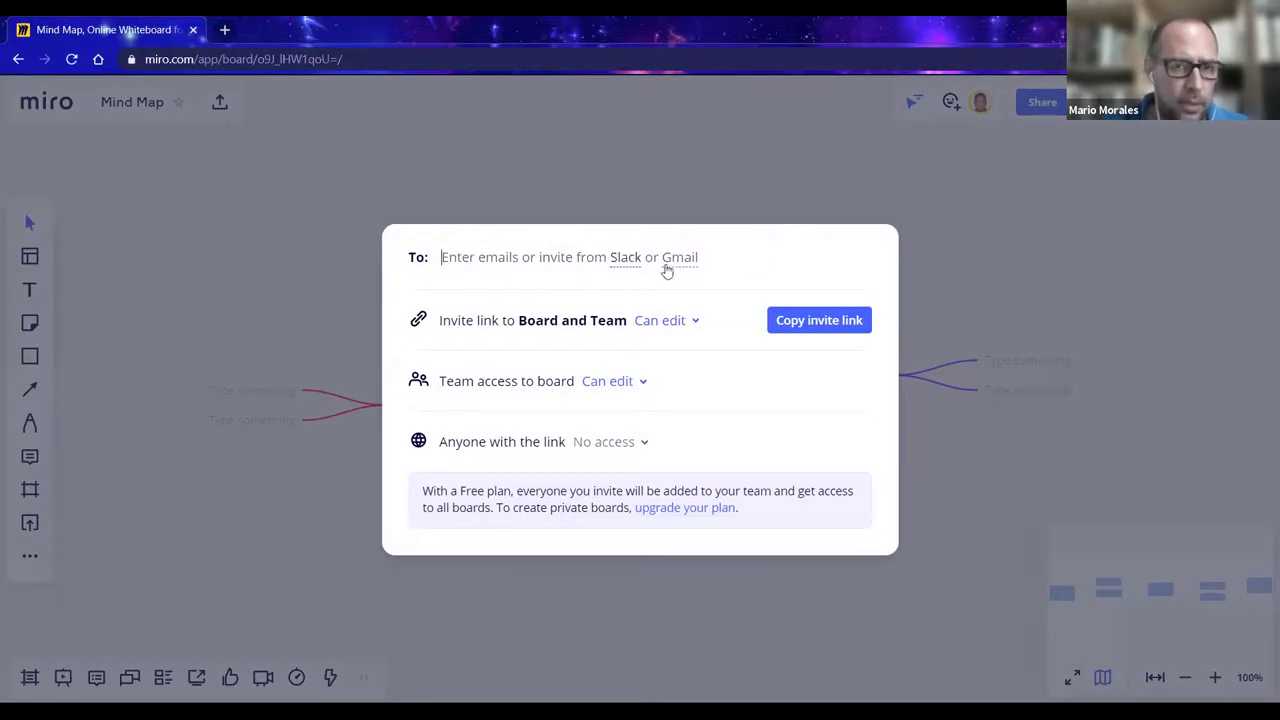
left_click(813, 330)
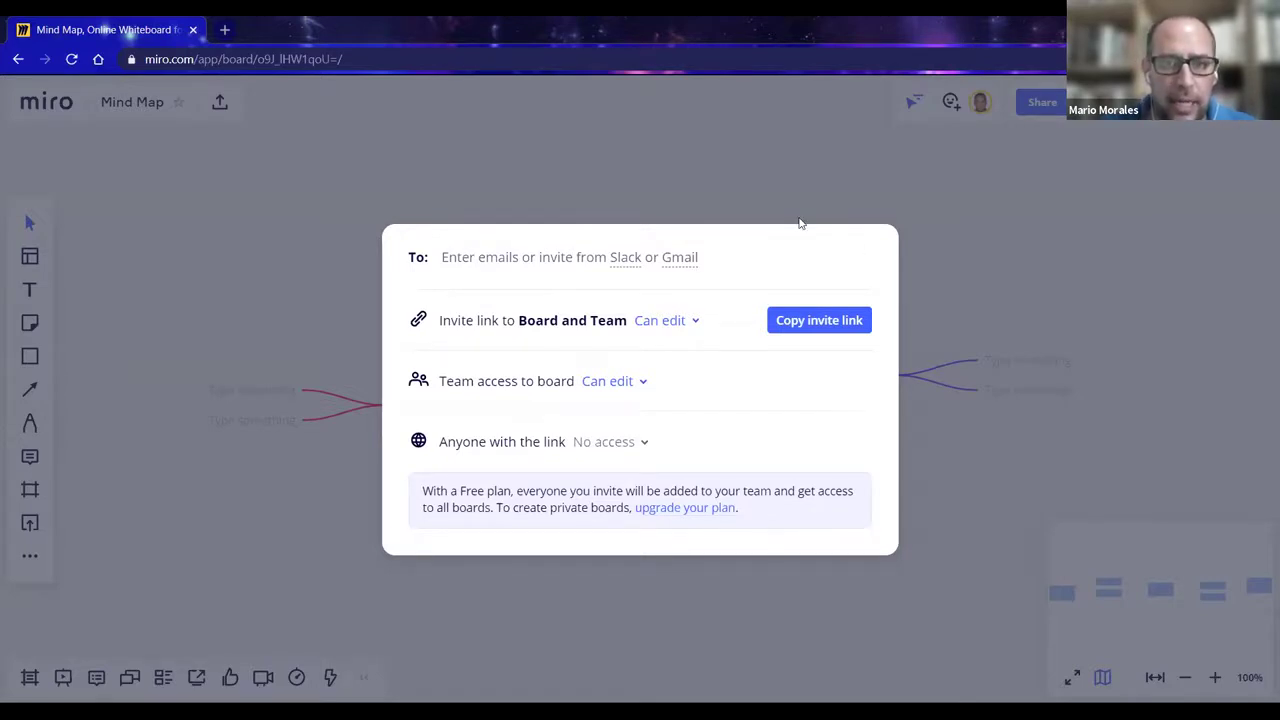
left_click(893, 234)
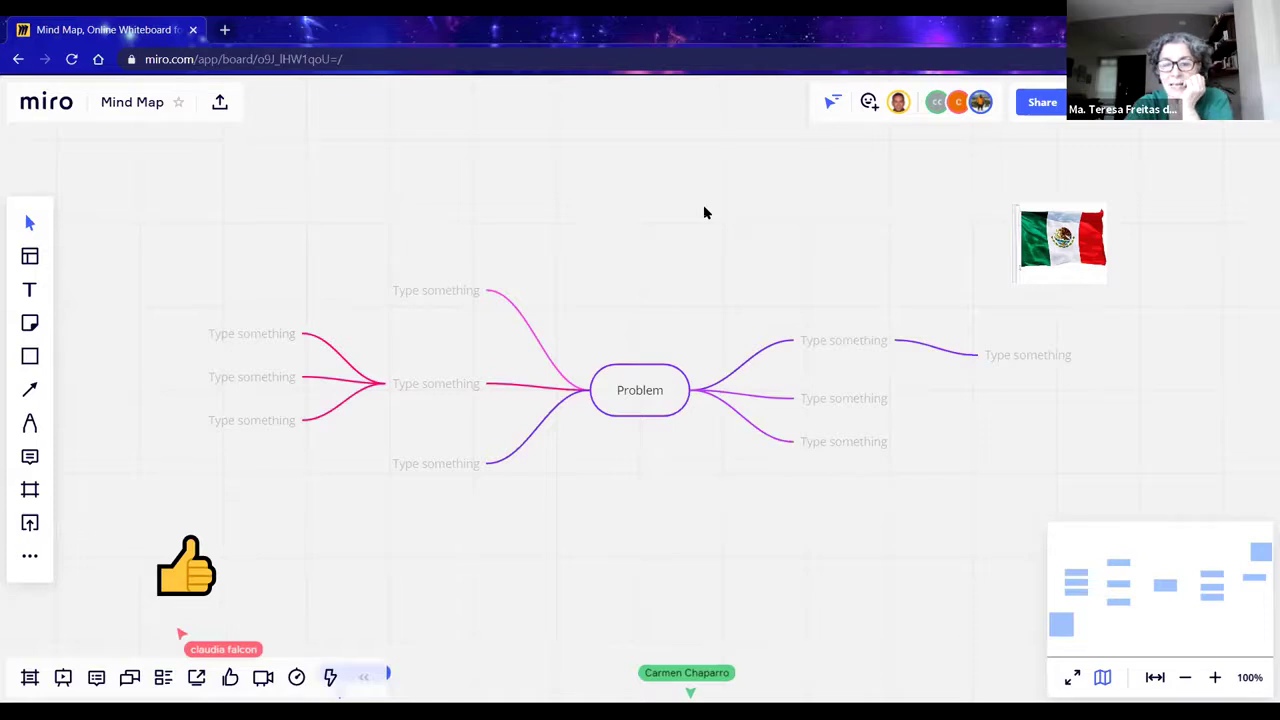
left_click(1080, 262)
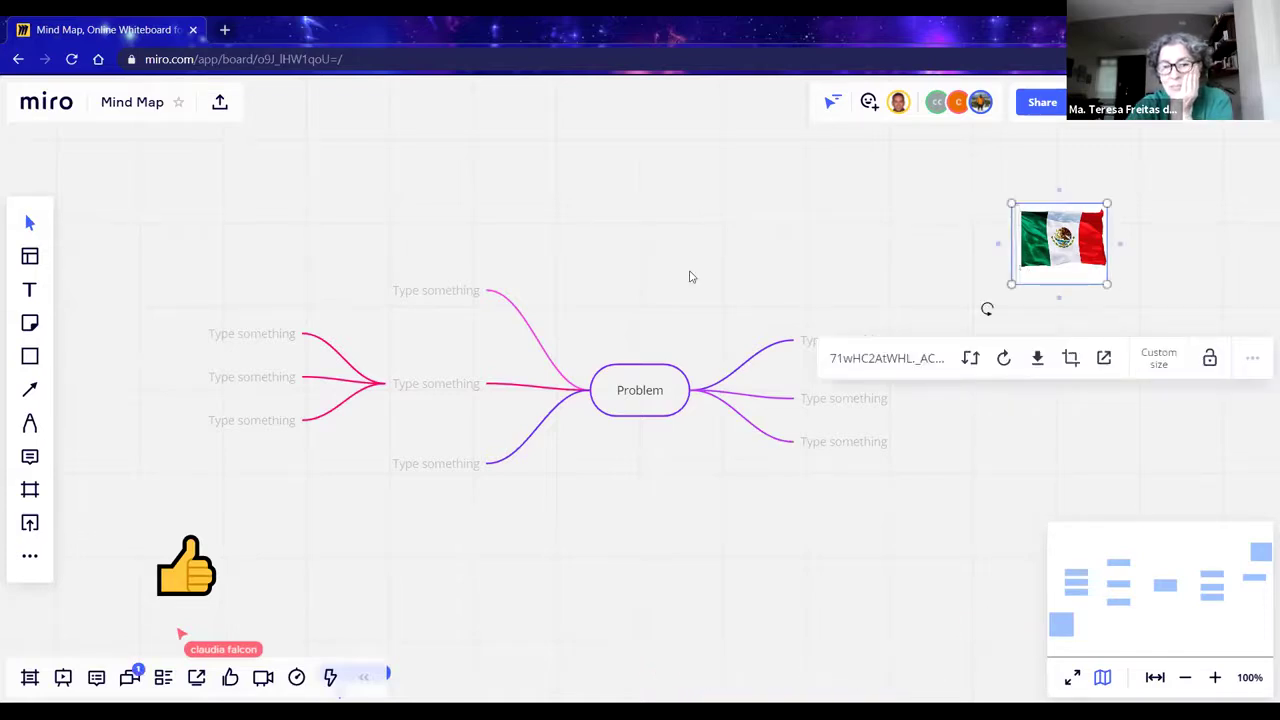
left_click(683, 265)
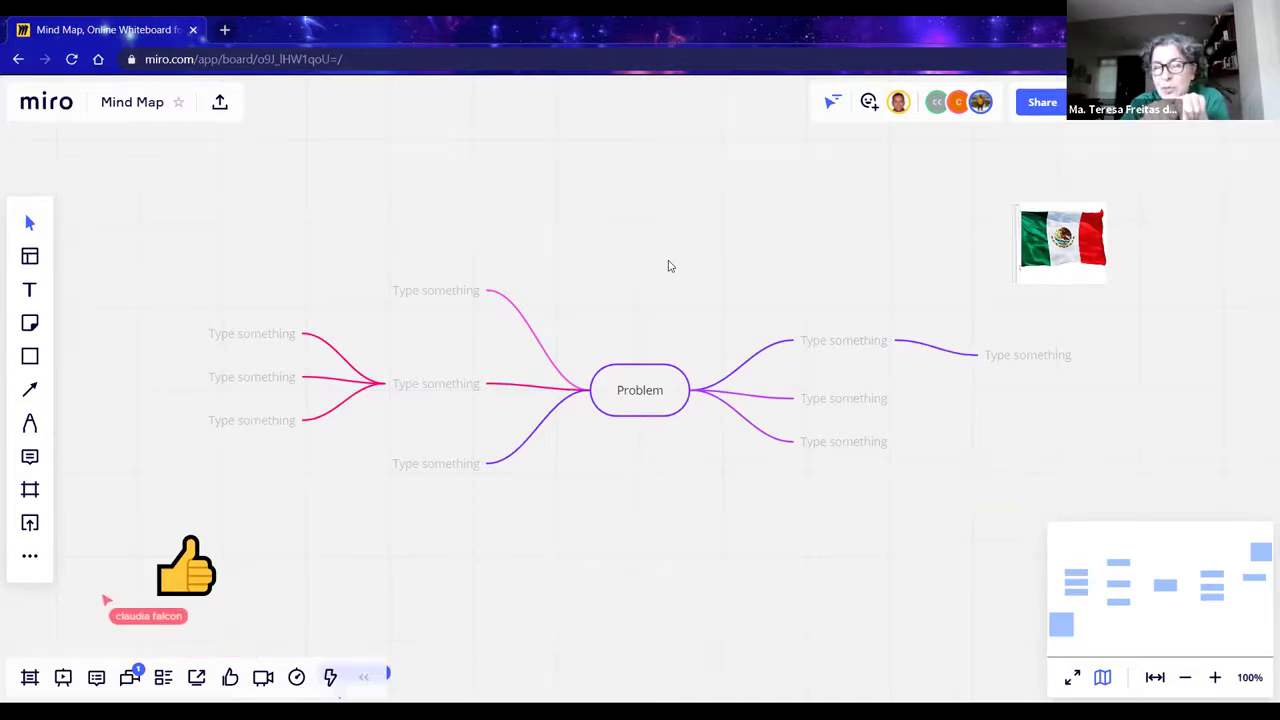
- Reply to the participant's greeting in the board chat with "hola" and their first name, and close the chat
left_click(131, 679)
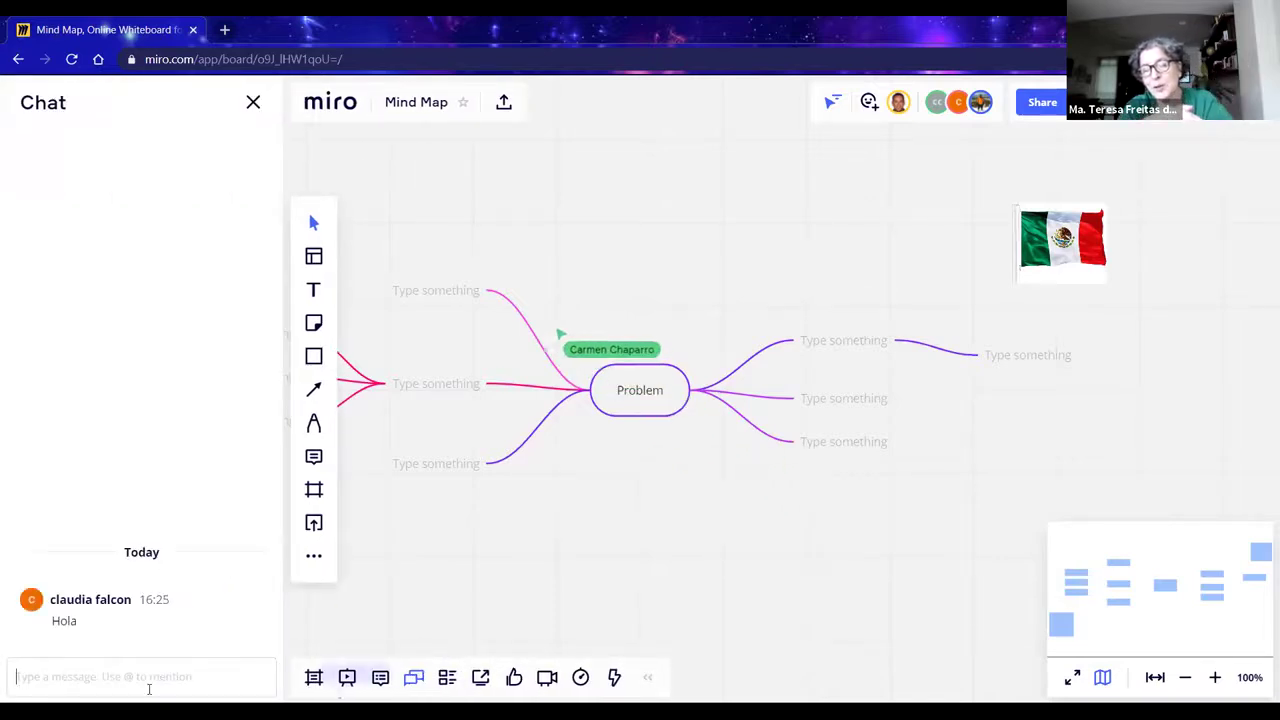
type("hol")
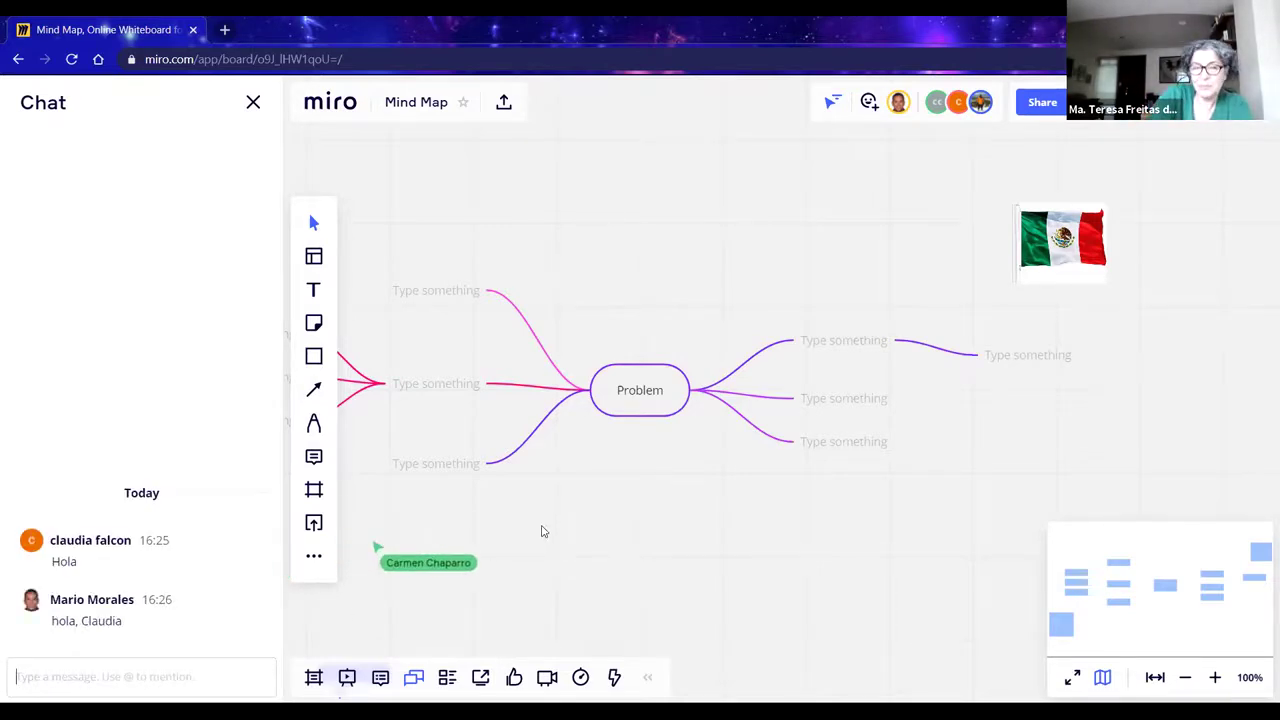
left_click(253, 102)
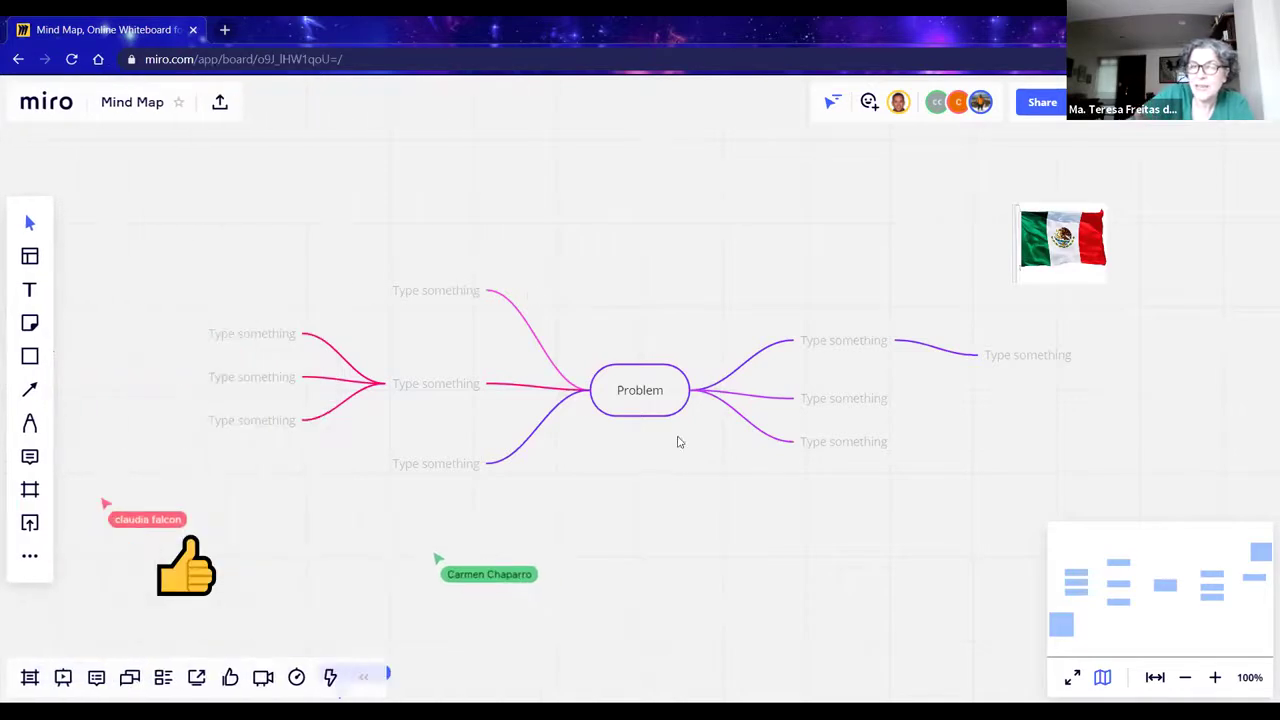
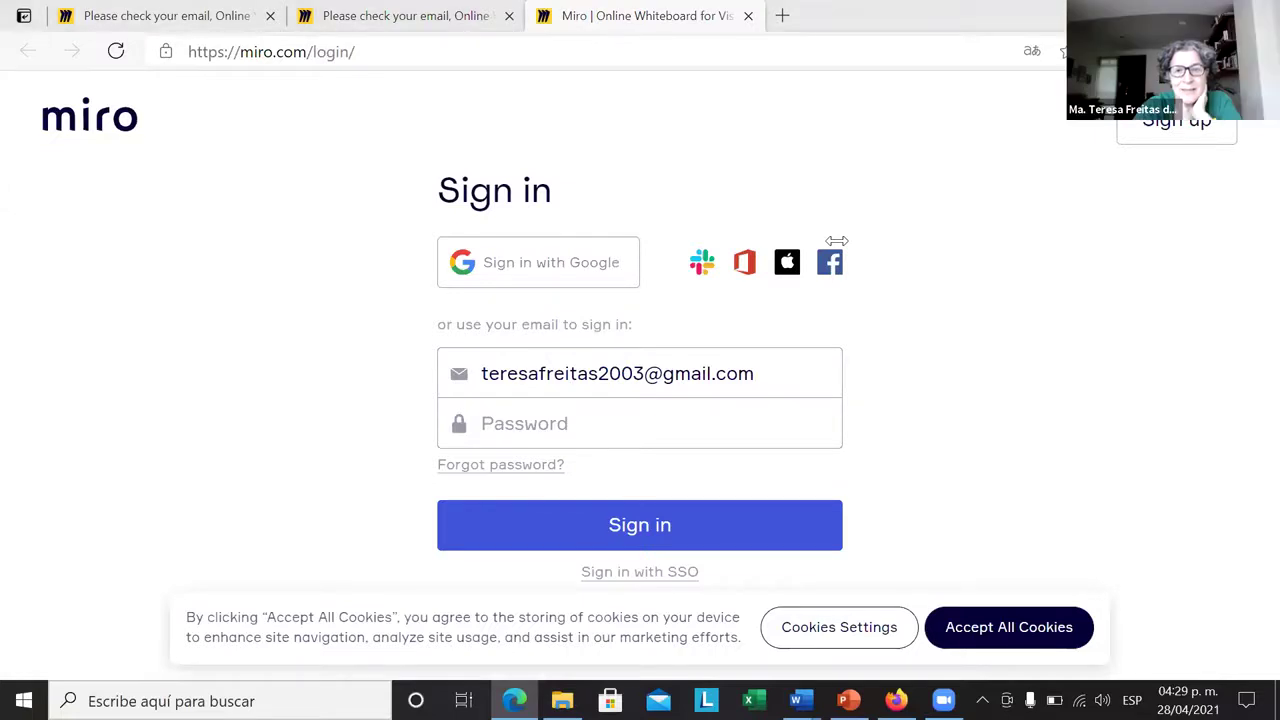
- Enter the account password below the filled-in e-mail and submit the Miro sign-in form
left_click(551, 423)
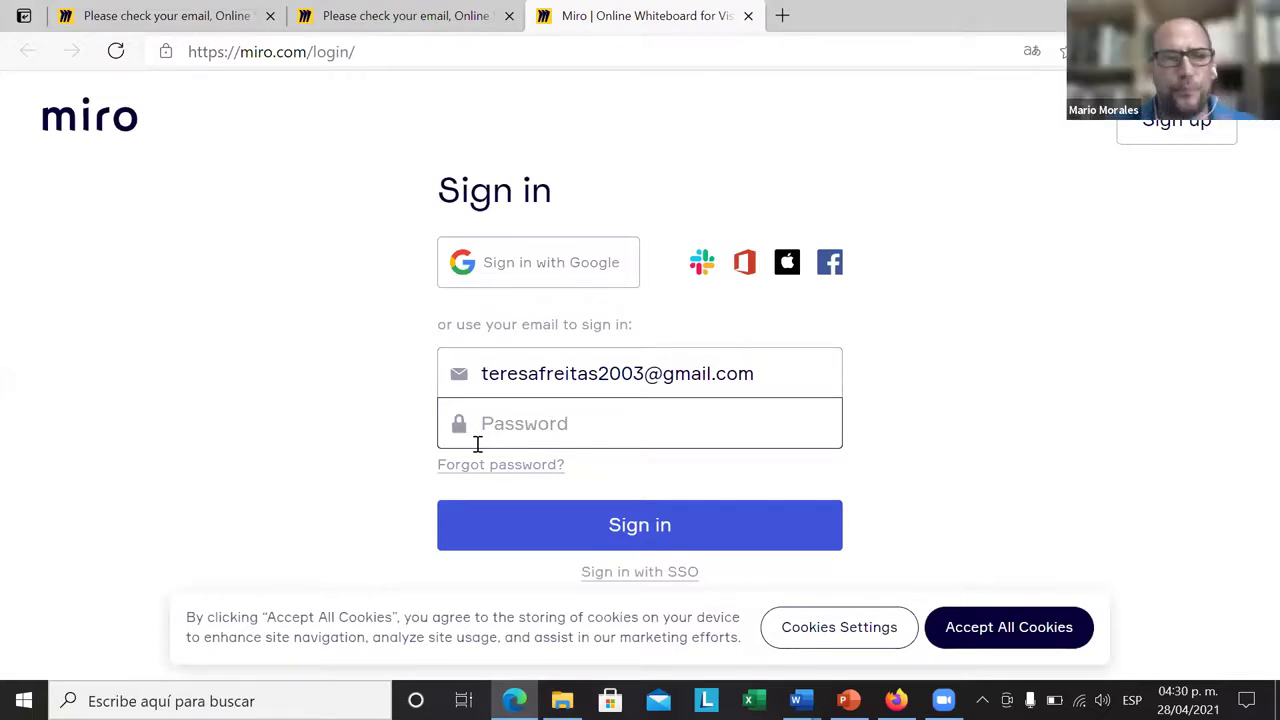
left_click(749, 375)
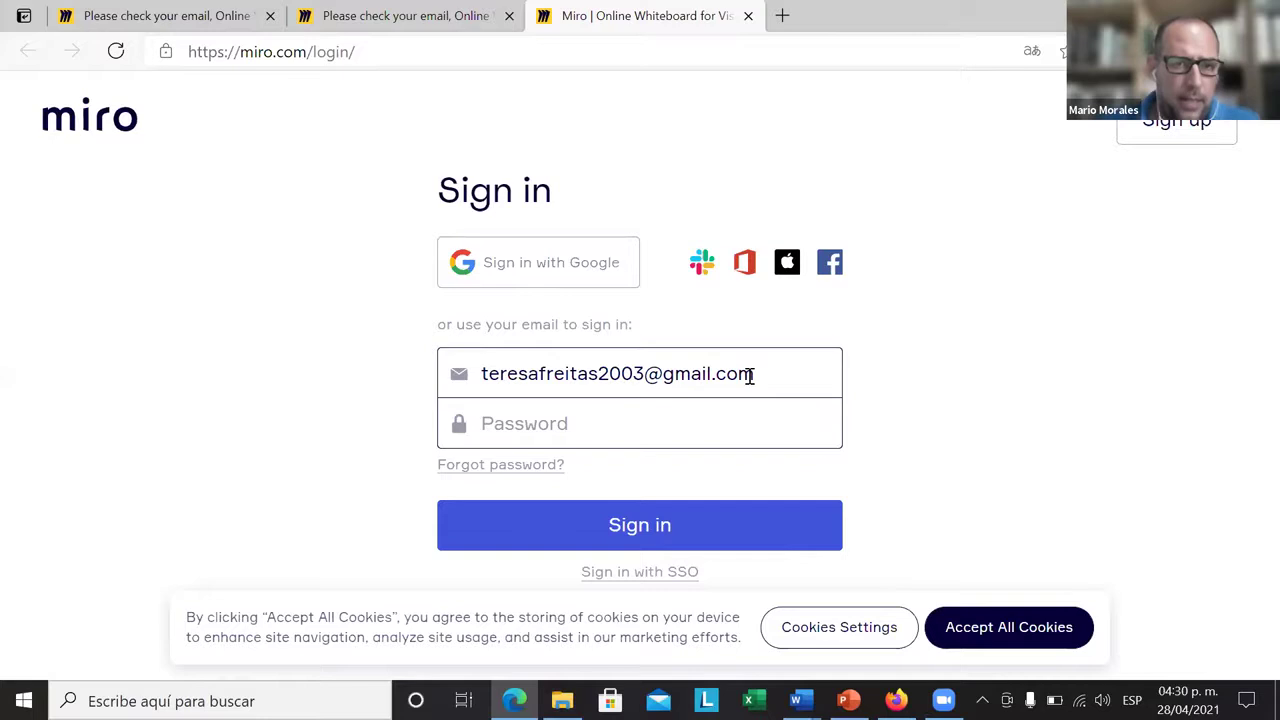
left_click(471, 443)
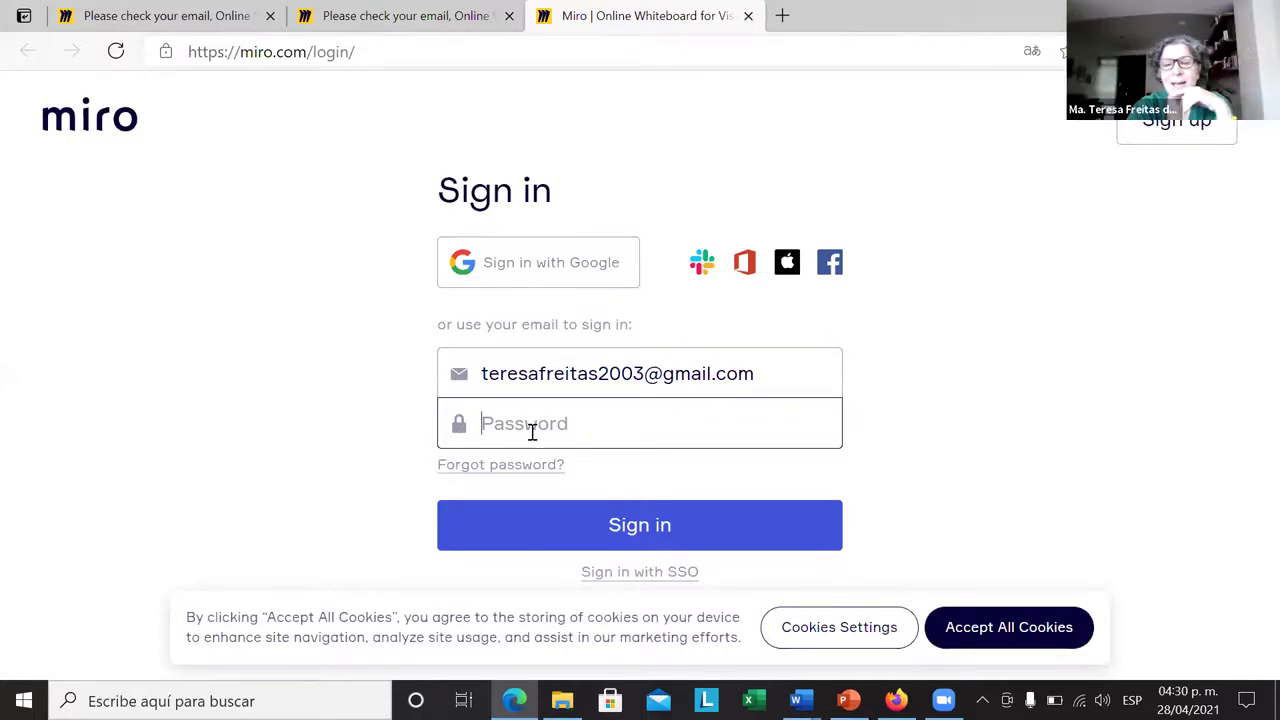
type("•")
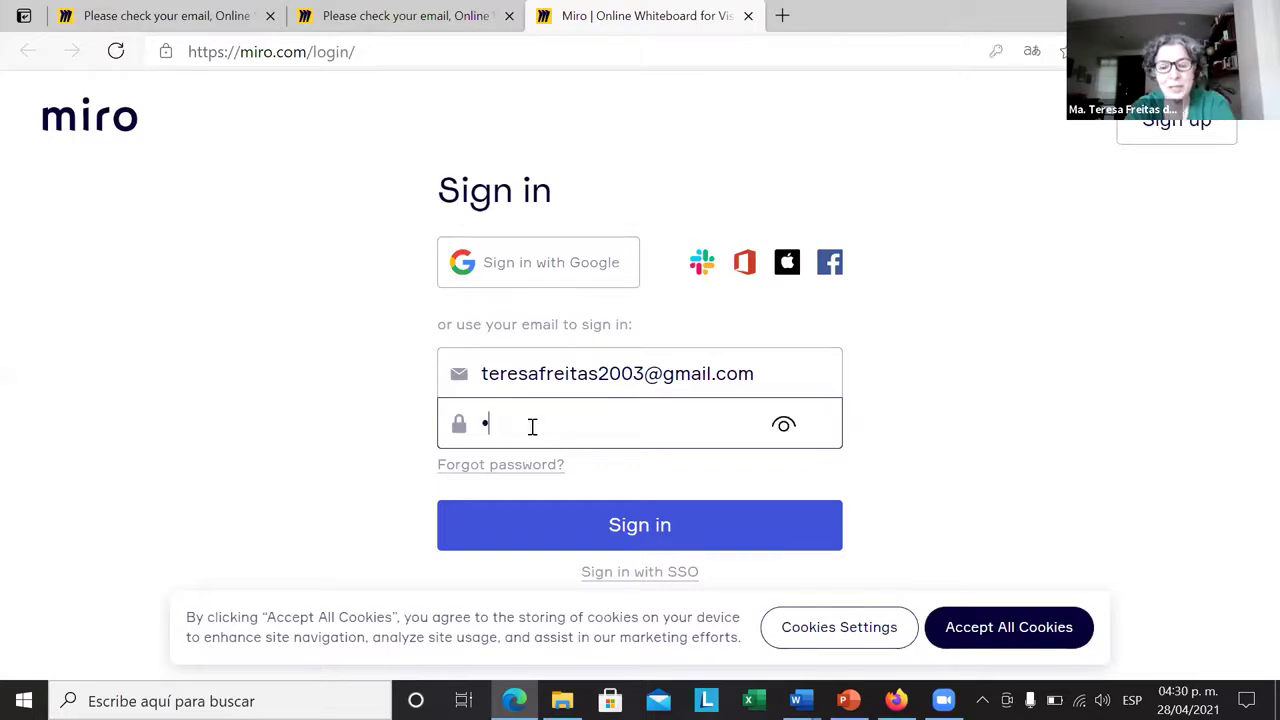
type("•••••••")
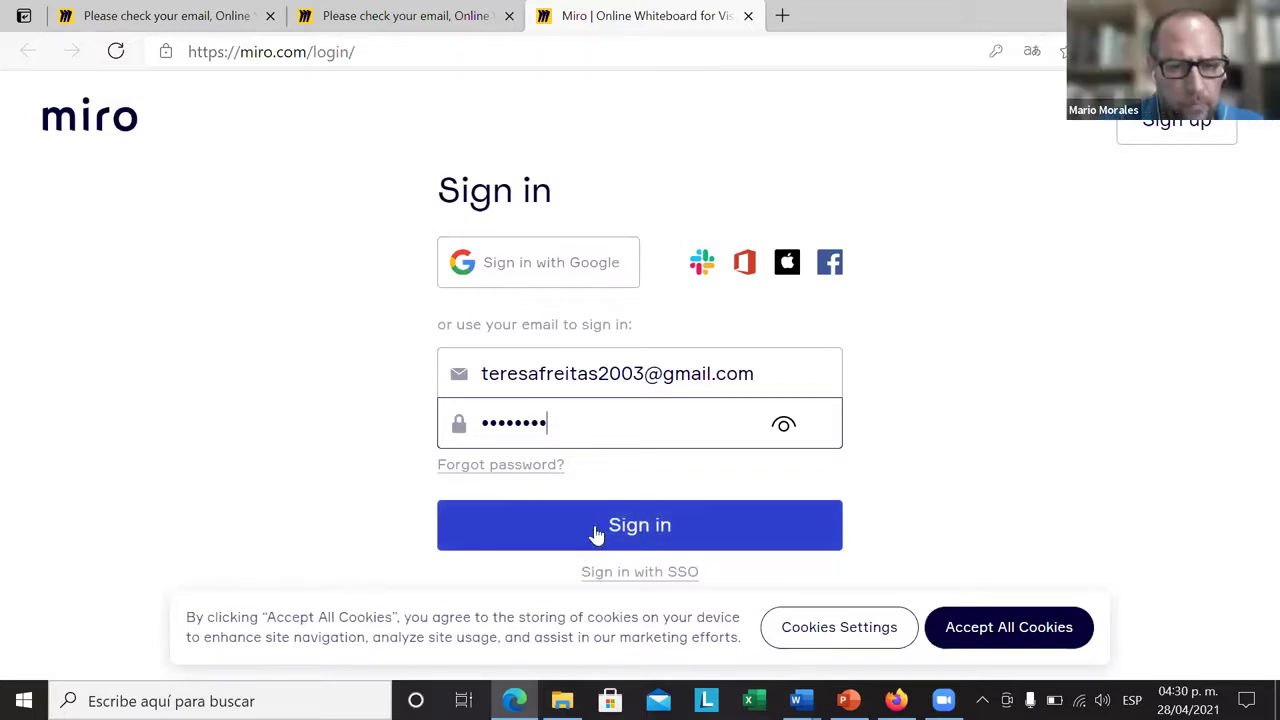
left_click(628, 524)
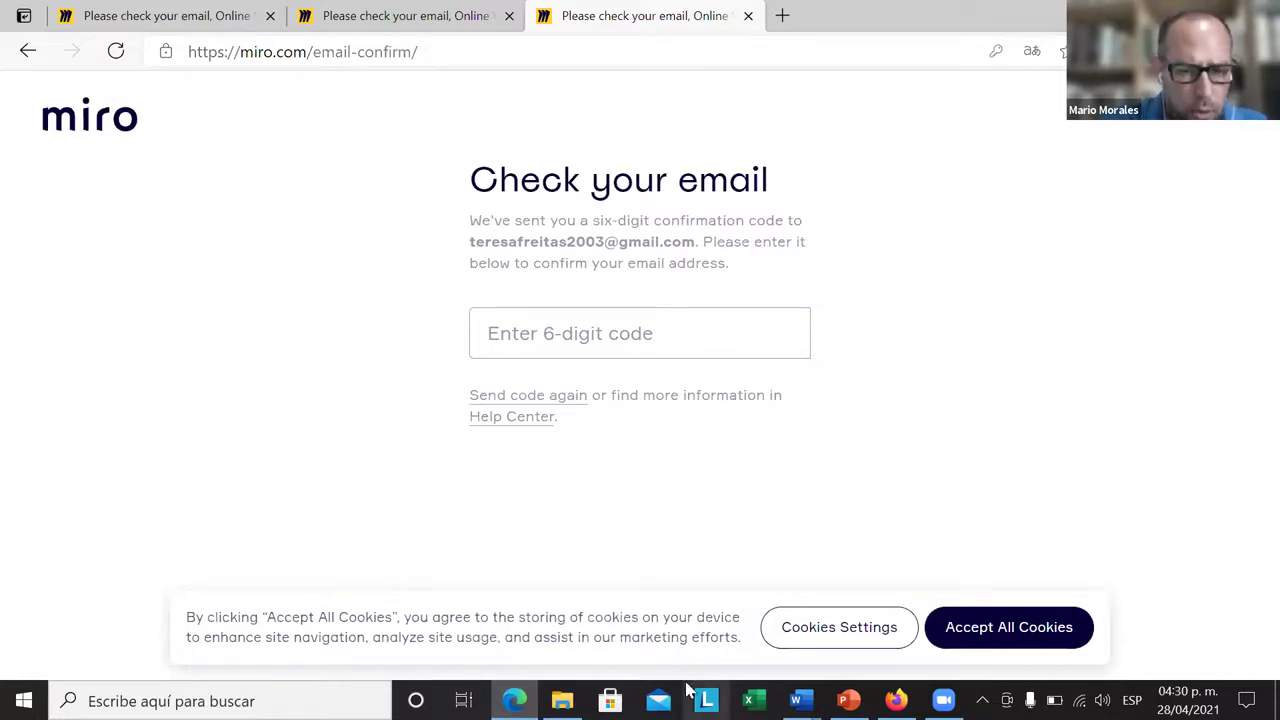
- Switch to Firefox and check the Yahoo inbox for the Miro confirmation code, examining the "Reset your Miro password" message and the mail account details
left_click(896, 700)
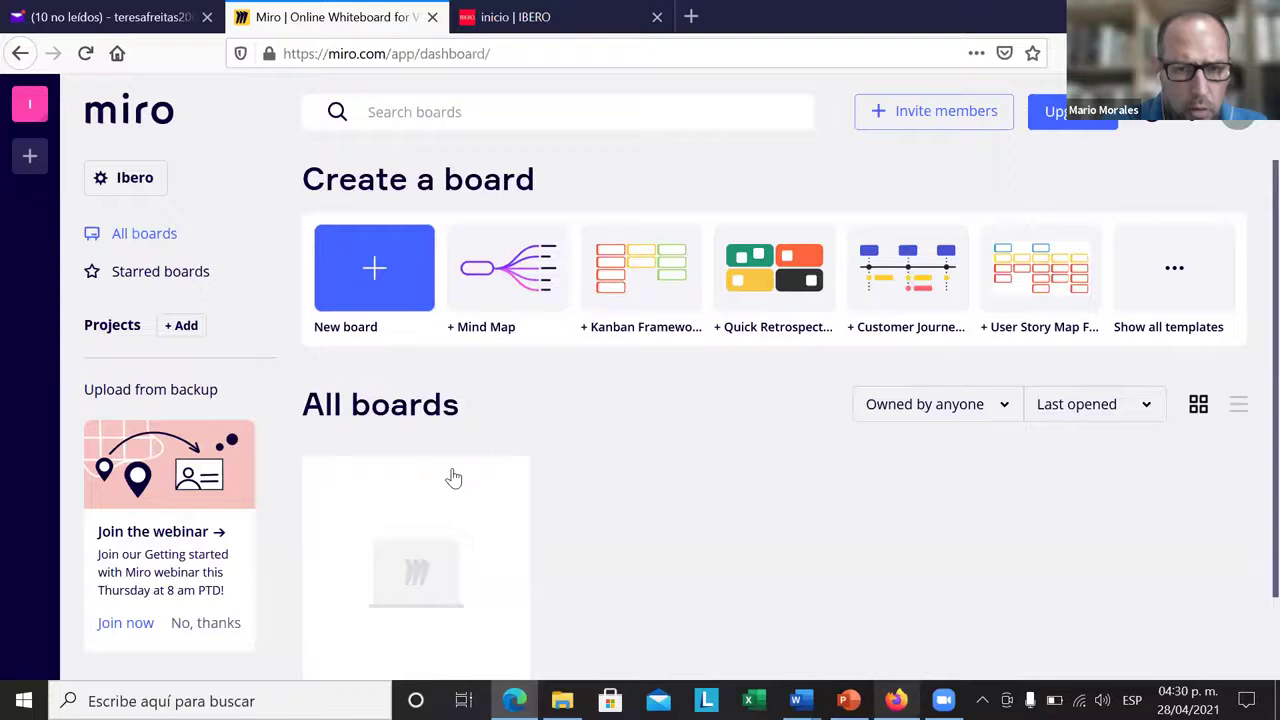
left_click(72, 17)
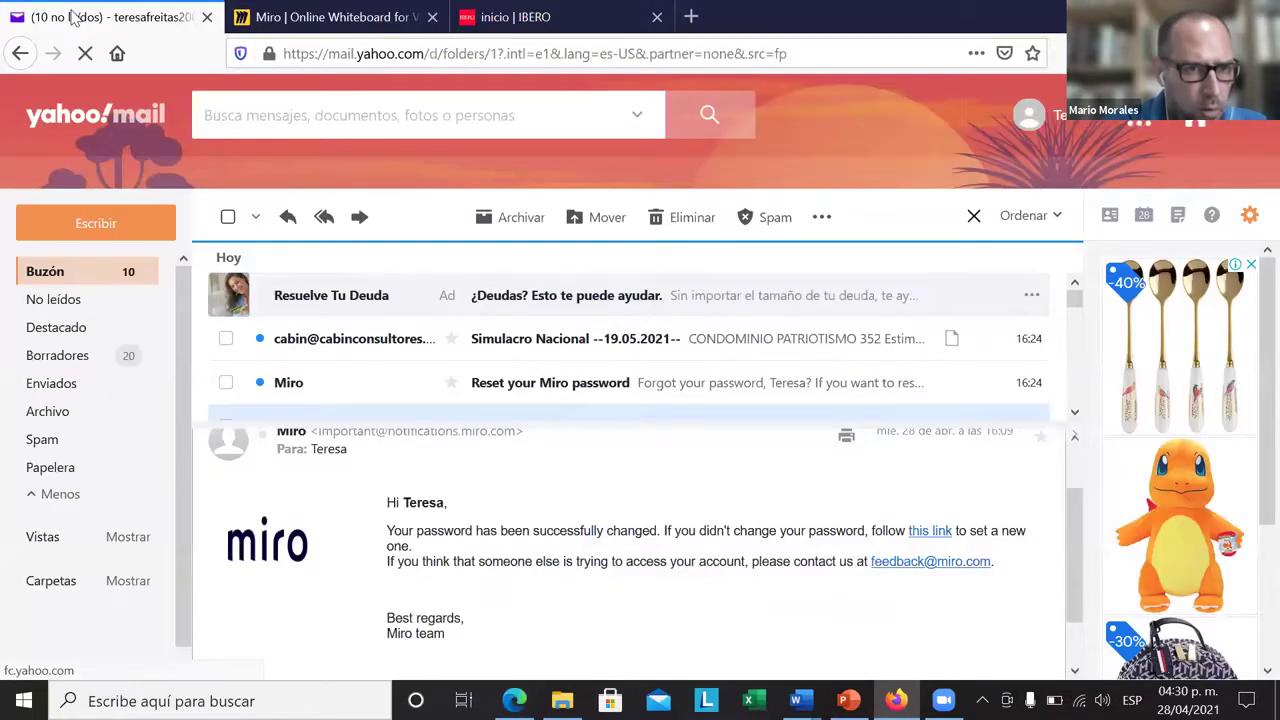
left_click(551, 378)
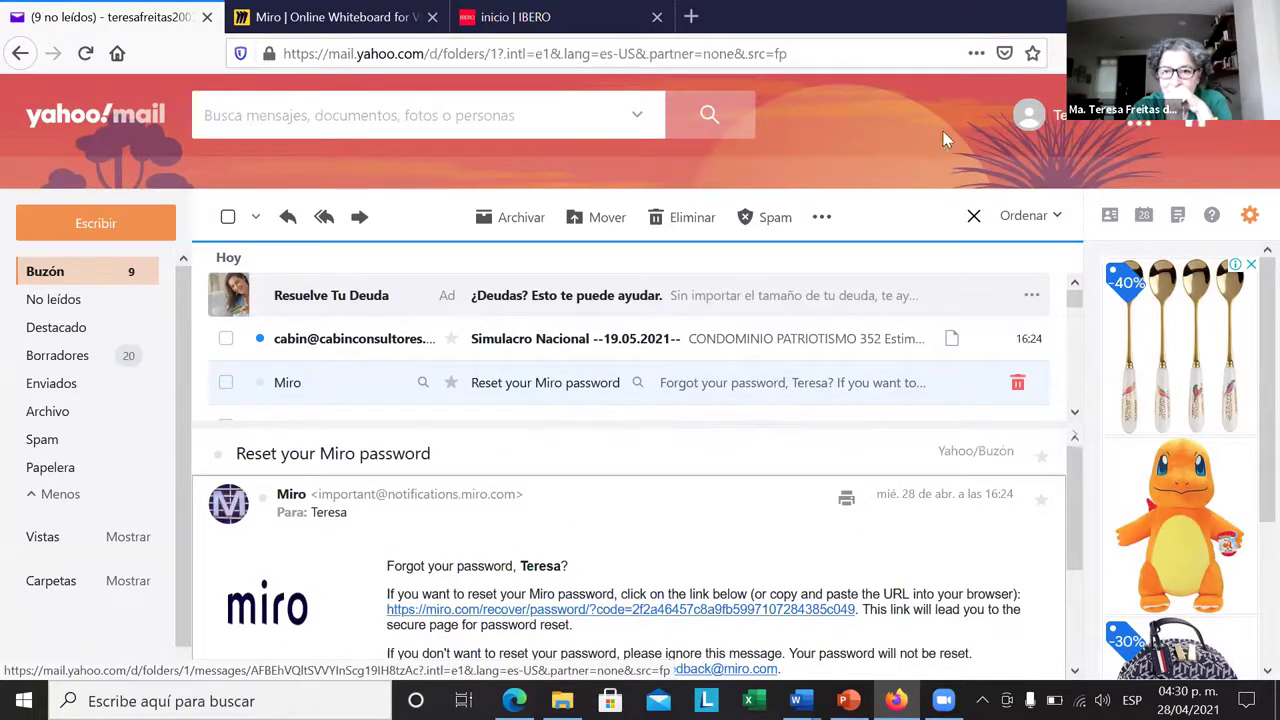
left_click(1155, 125)
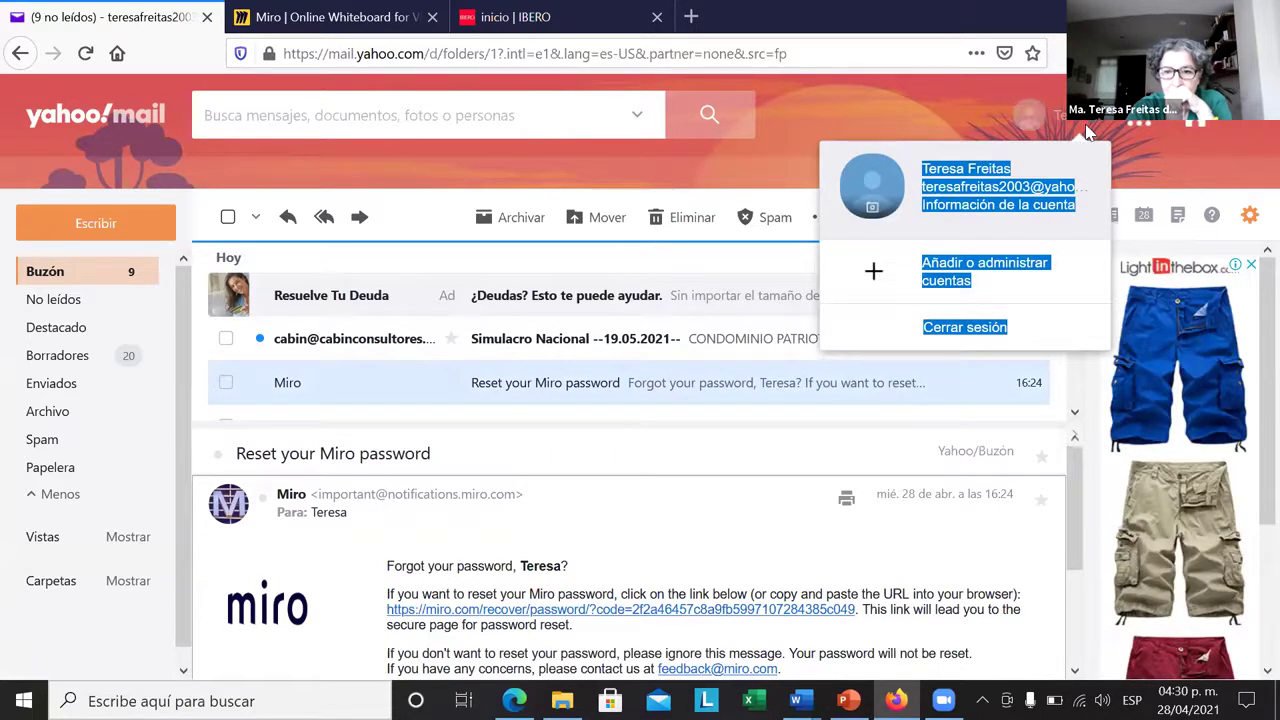
left_click(785, 382)
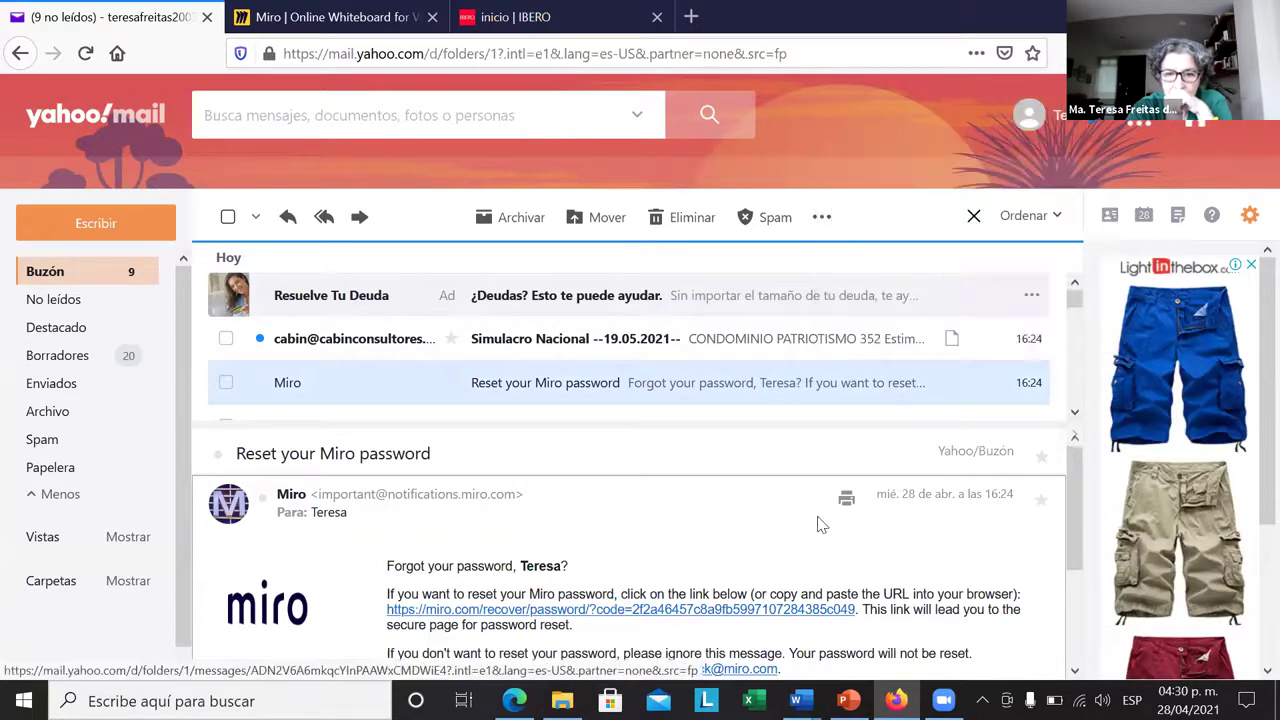
left_click(1074, 671)
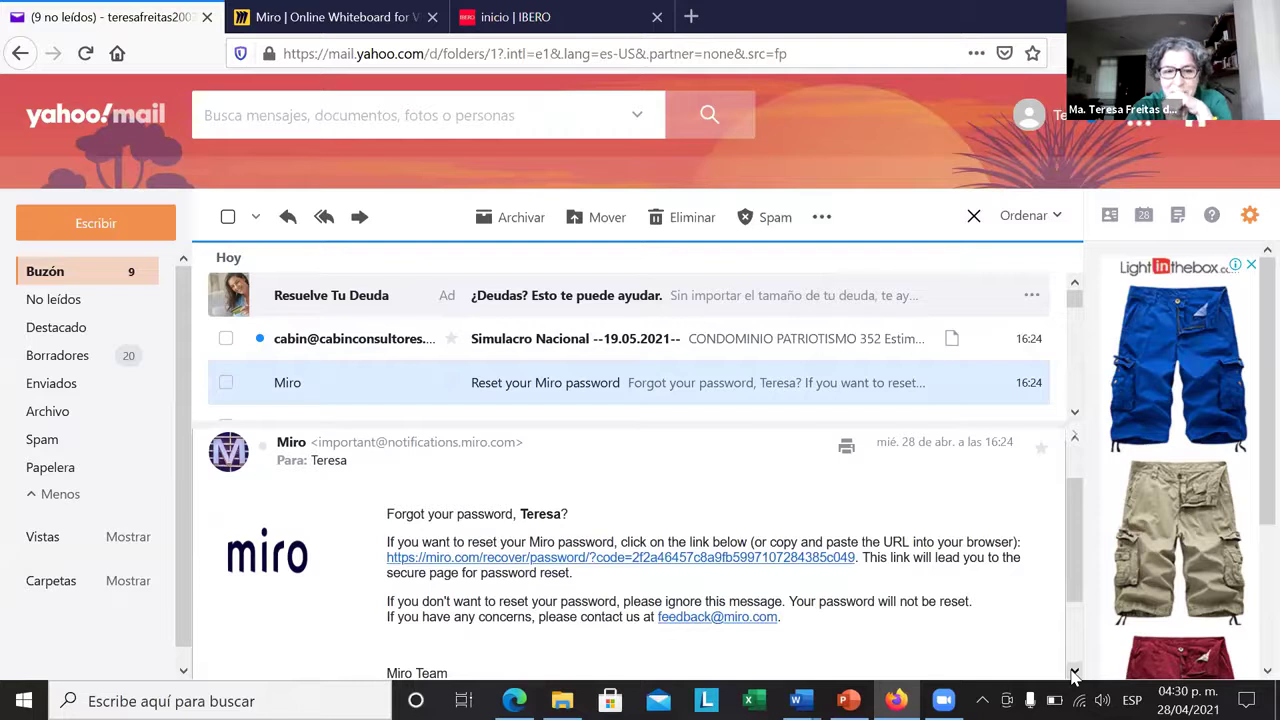
left_click(1074, 671)
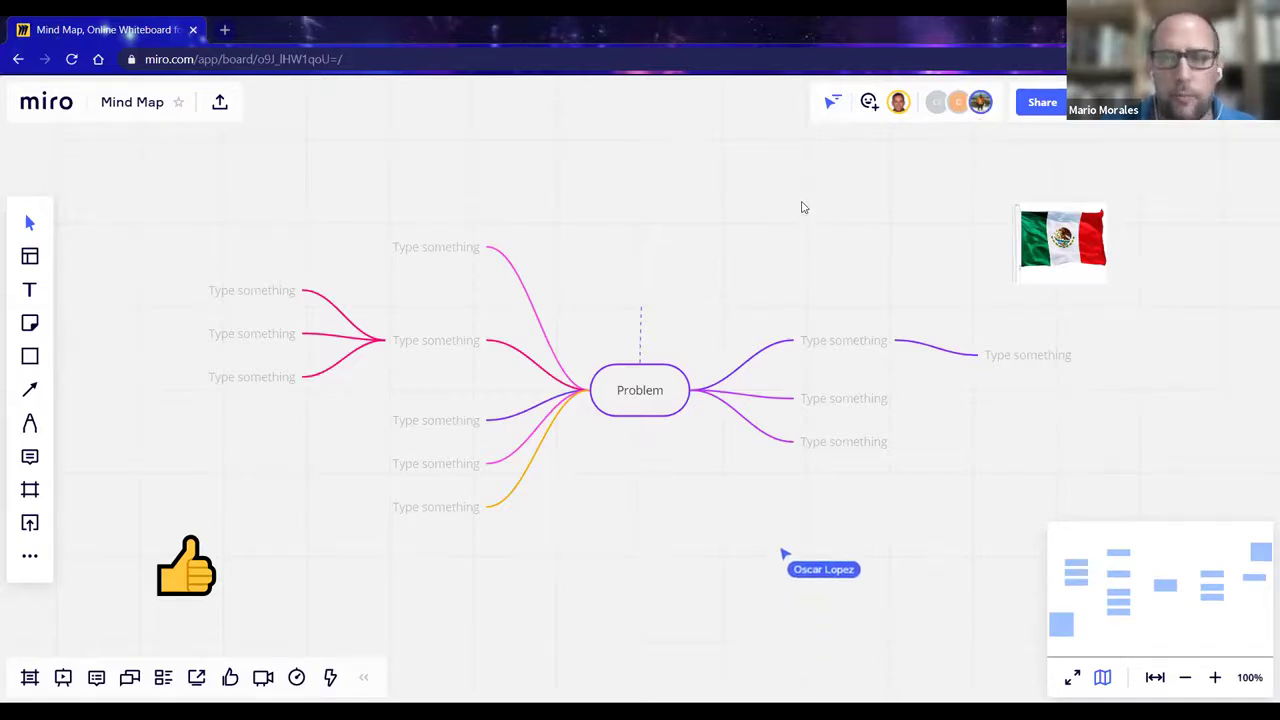
- Hide the collaborators' cursors on the mind map board and show them again
left_click(831, 104)
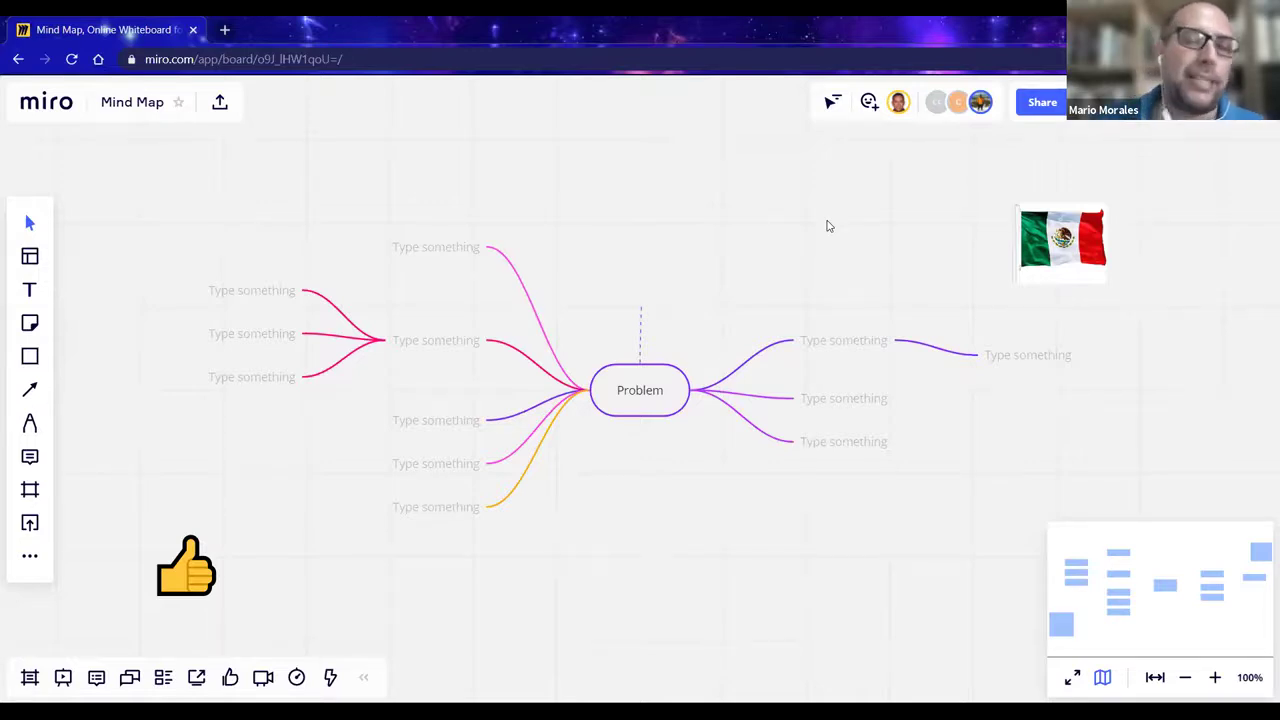
left_click(828, 104)
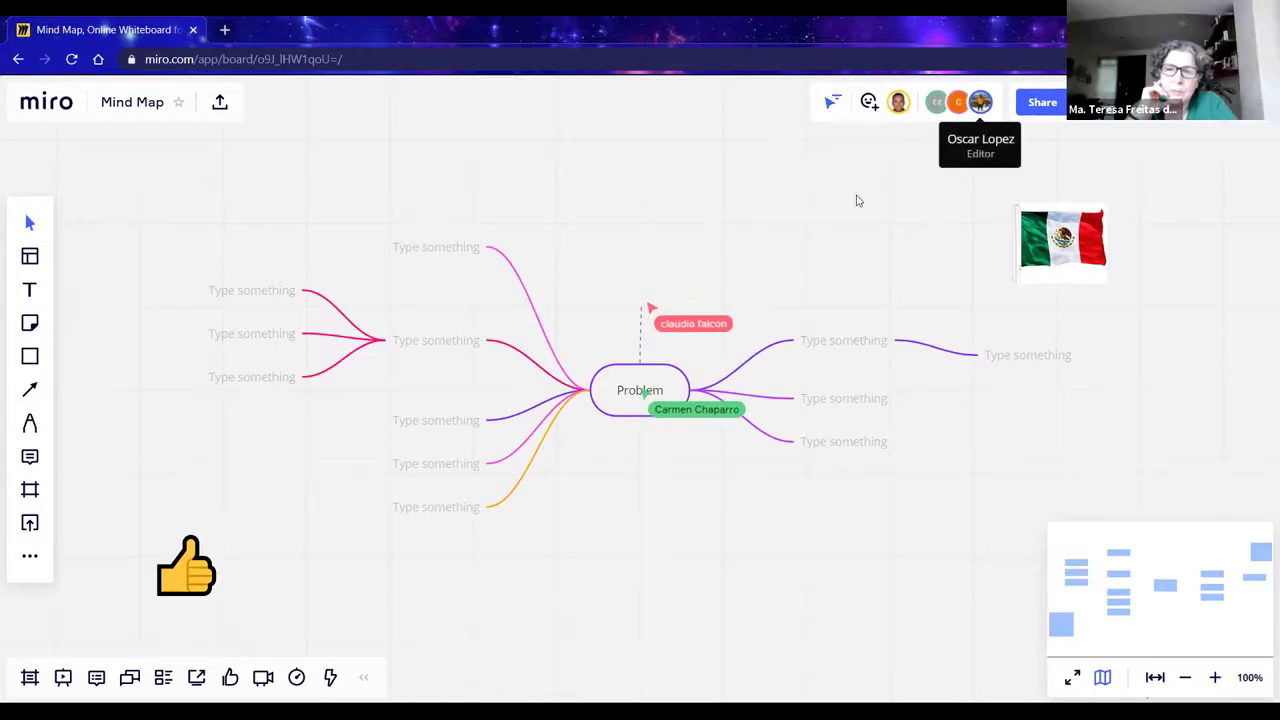
- Examine the board's available reactions, the raise-hand option and the setting that enables reactions for all, then close them
left_click(868, 108)
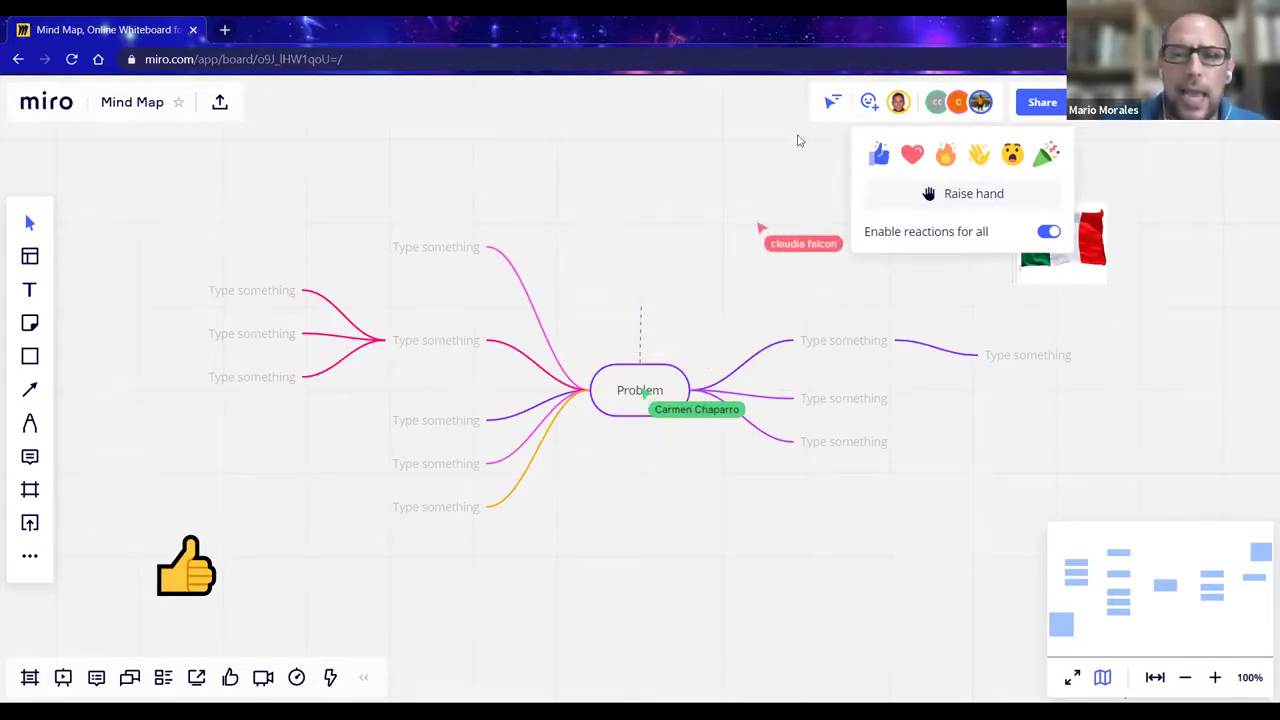
left_click(681, 146)
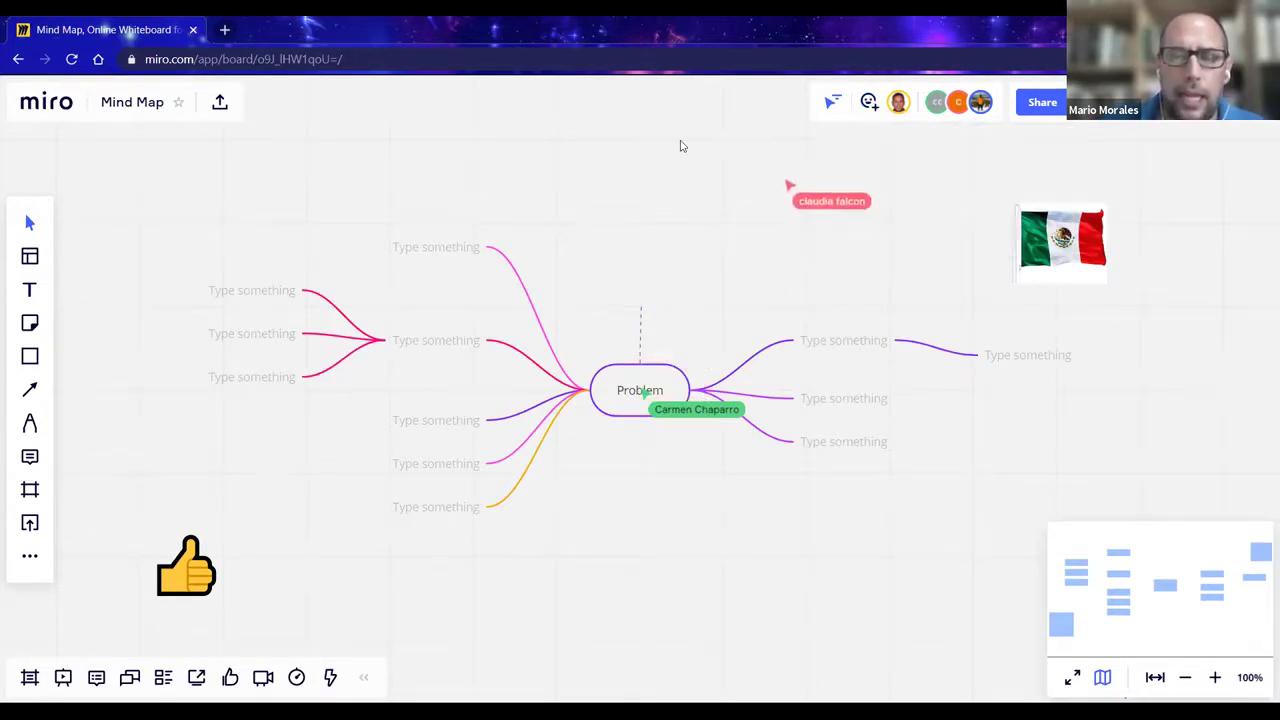
left_click(868, 102)
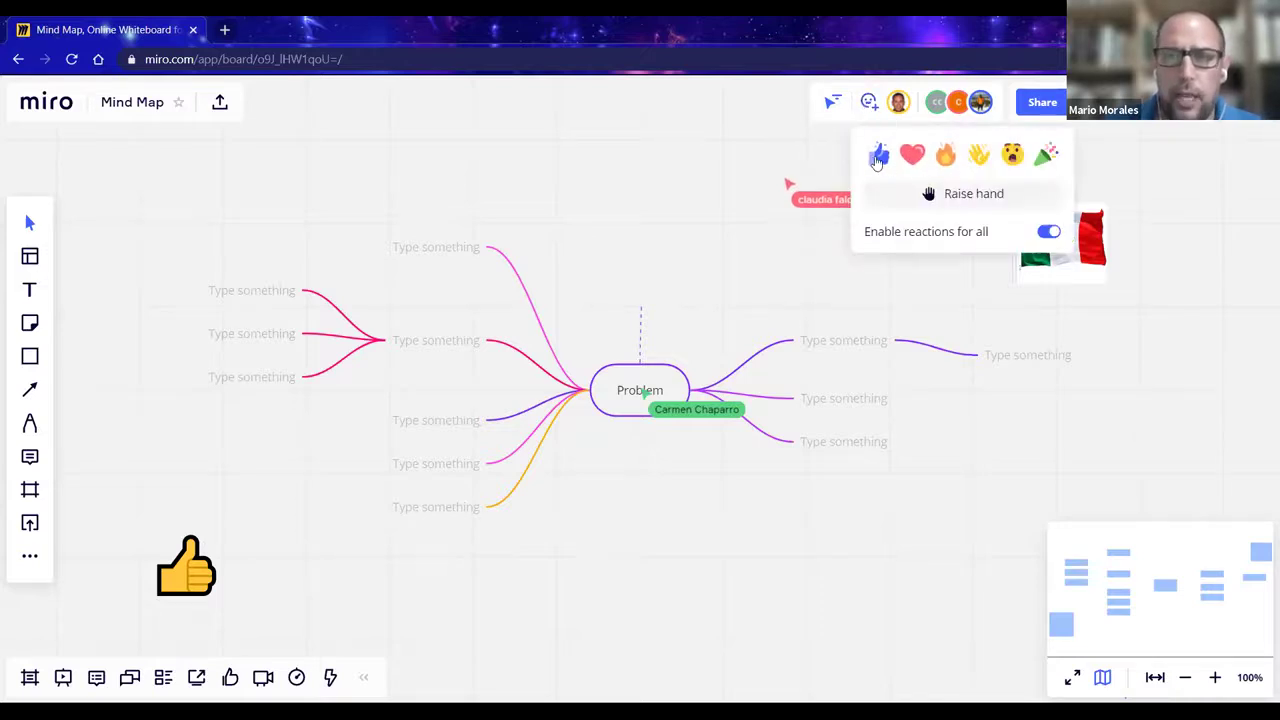
left_click(546, 183)
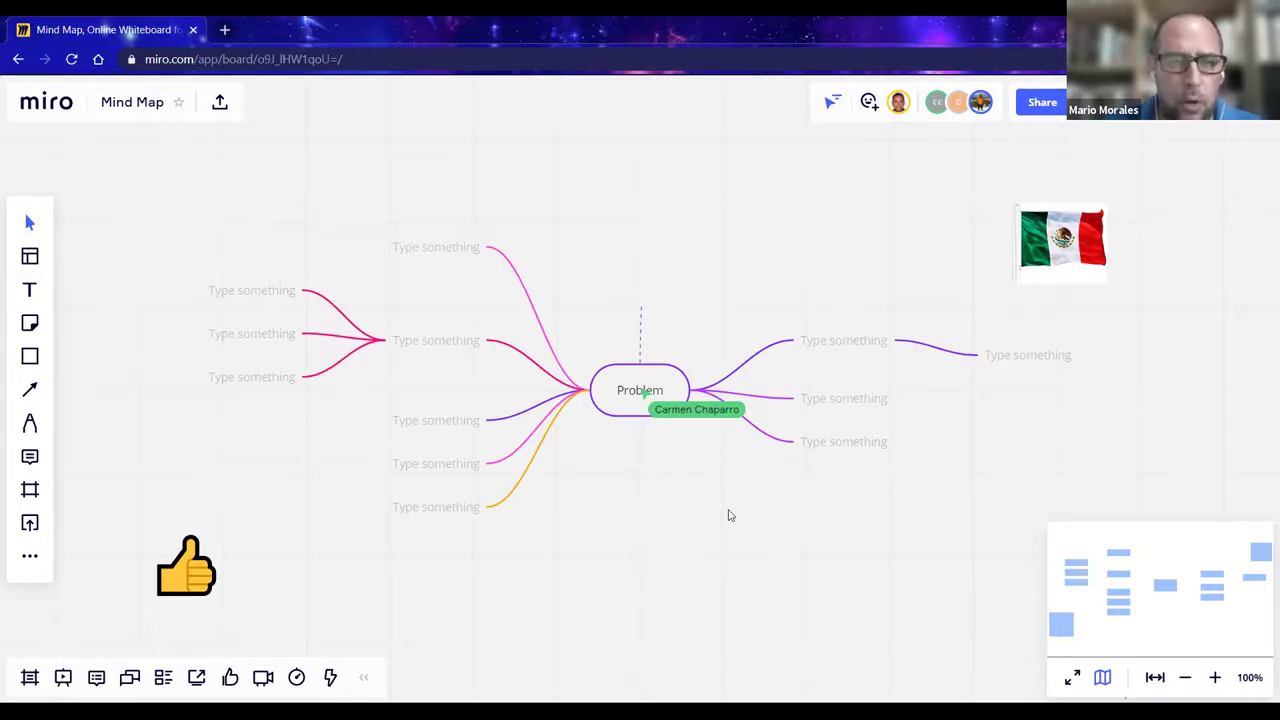
- Replace the central topic's text with "¿Qué requiere la Educación en México para avanzar?"
left_click(629, 392)
double_click(626, 391)
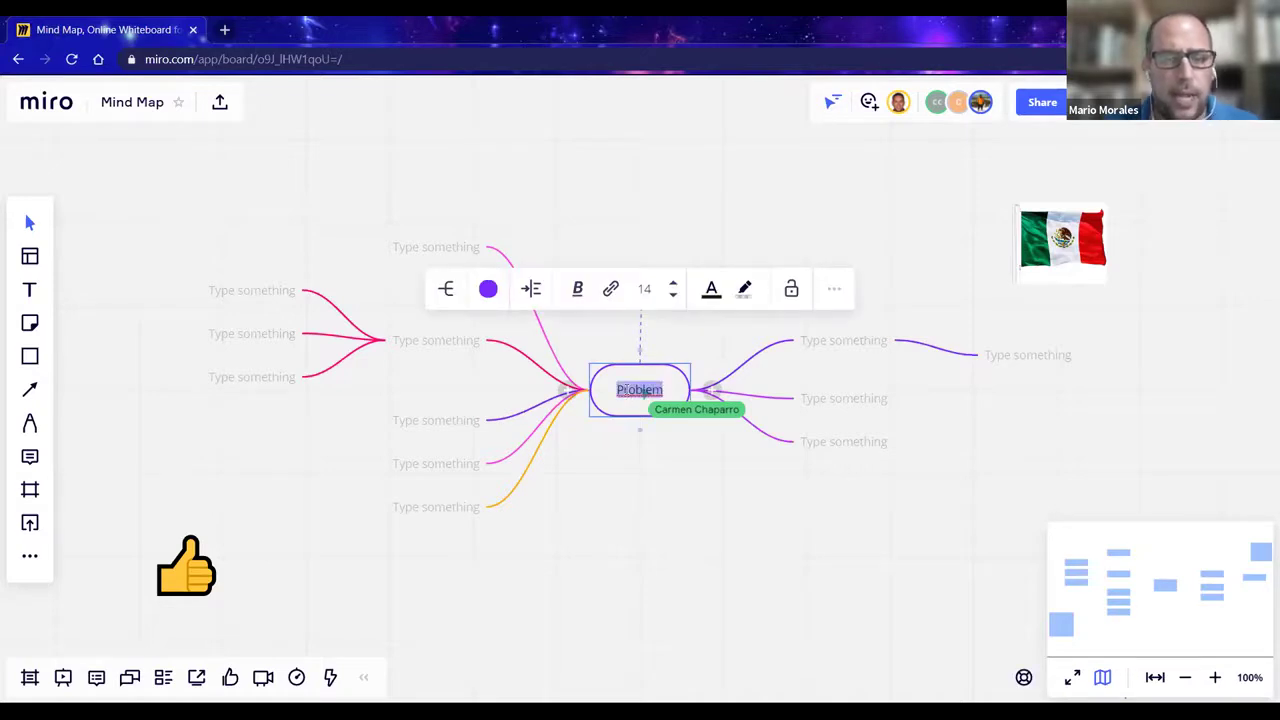
type("¿Q")
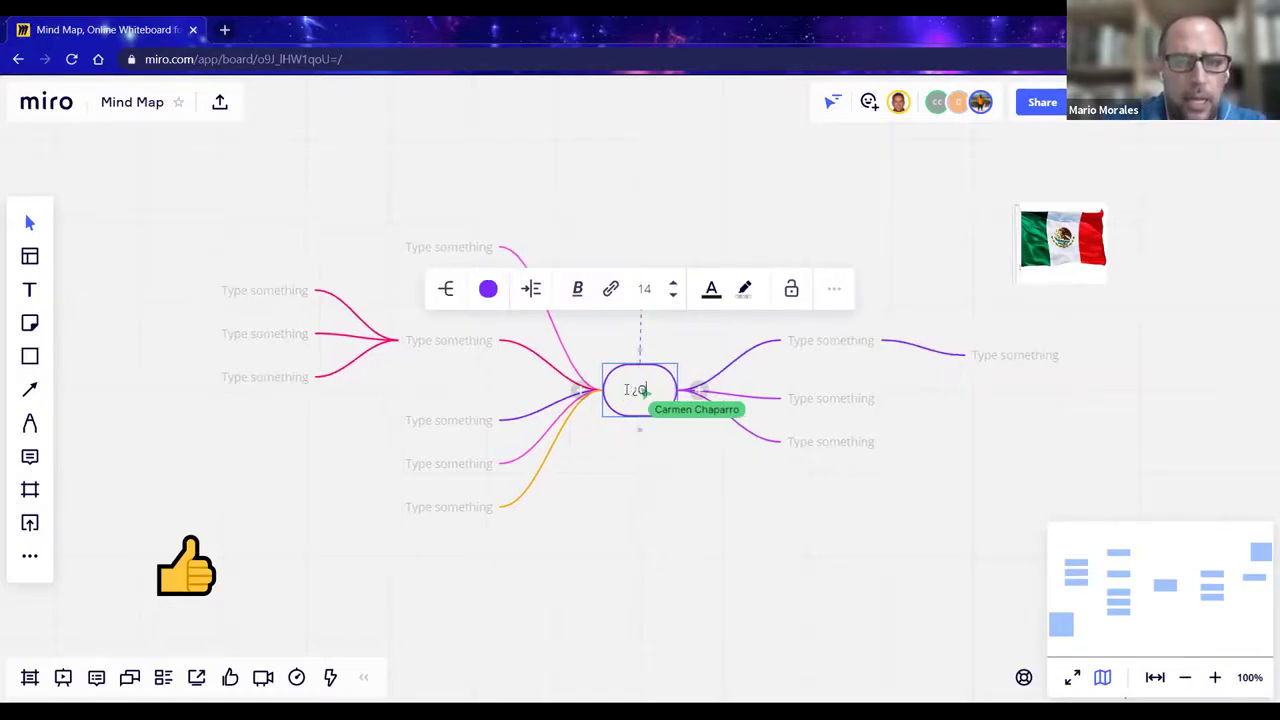
type("ué requiere l")
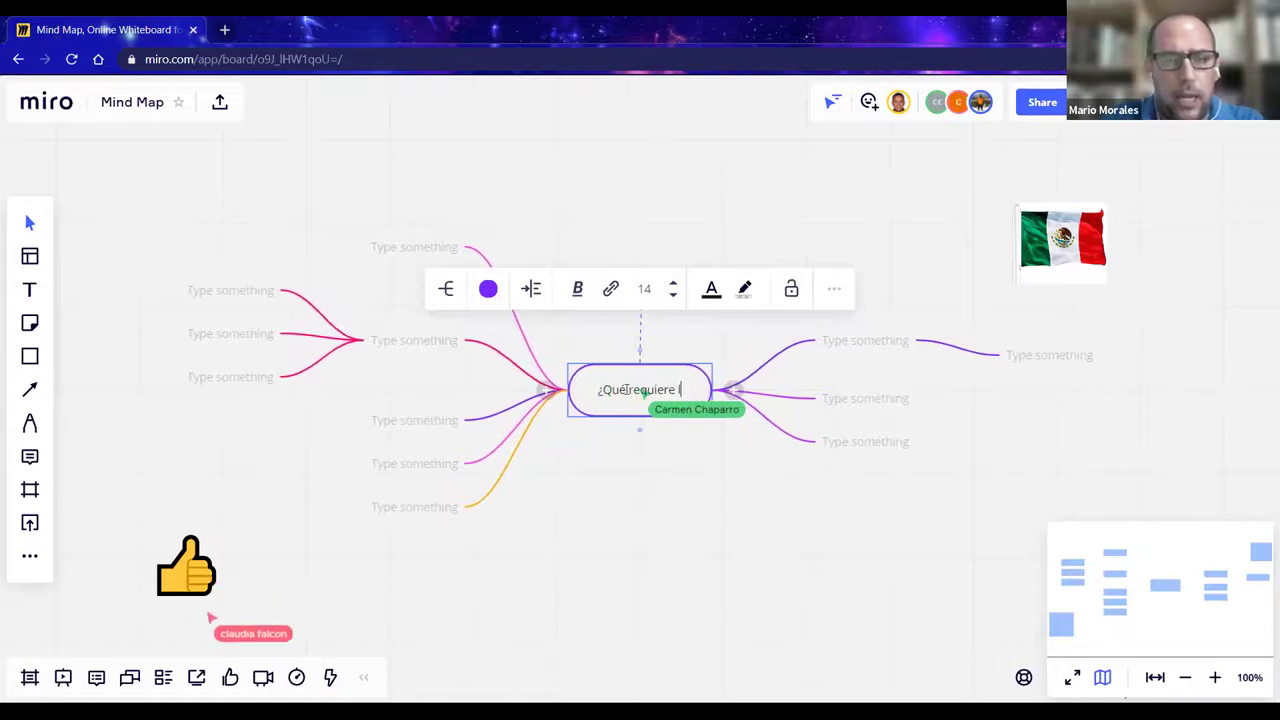
type("a Educ")
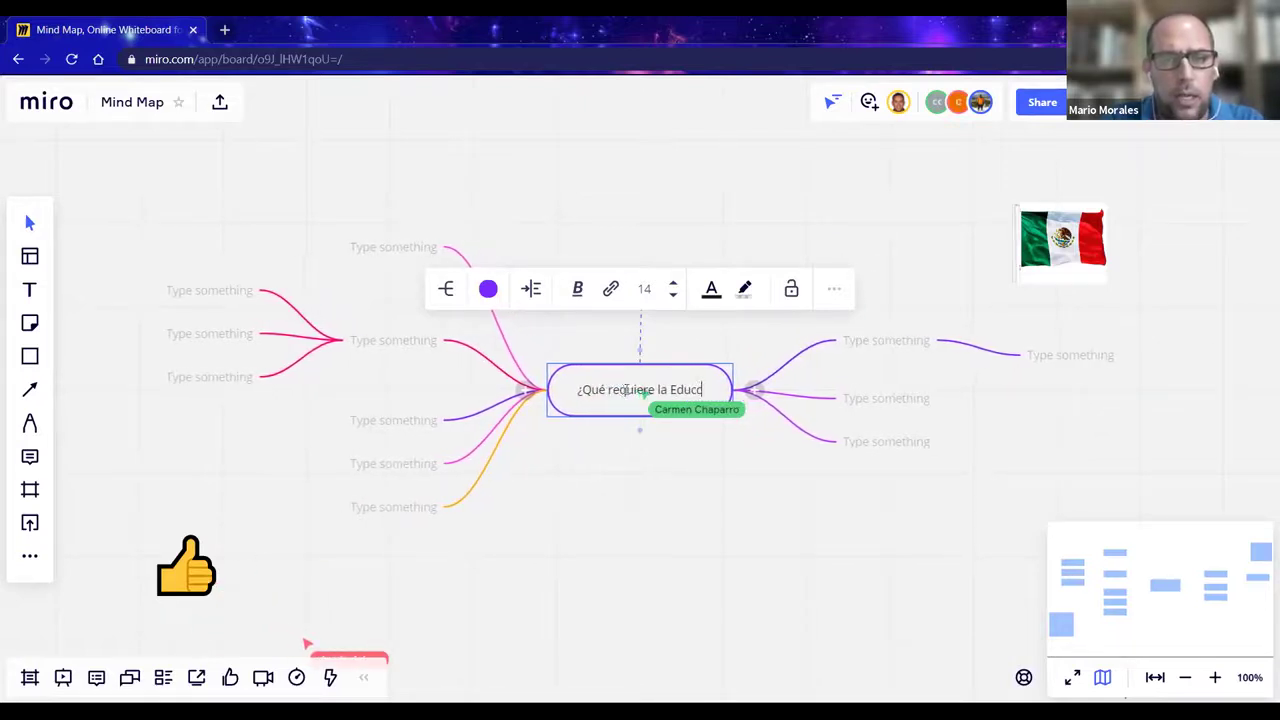
type("ación en Méx")
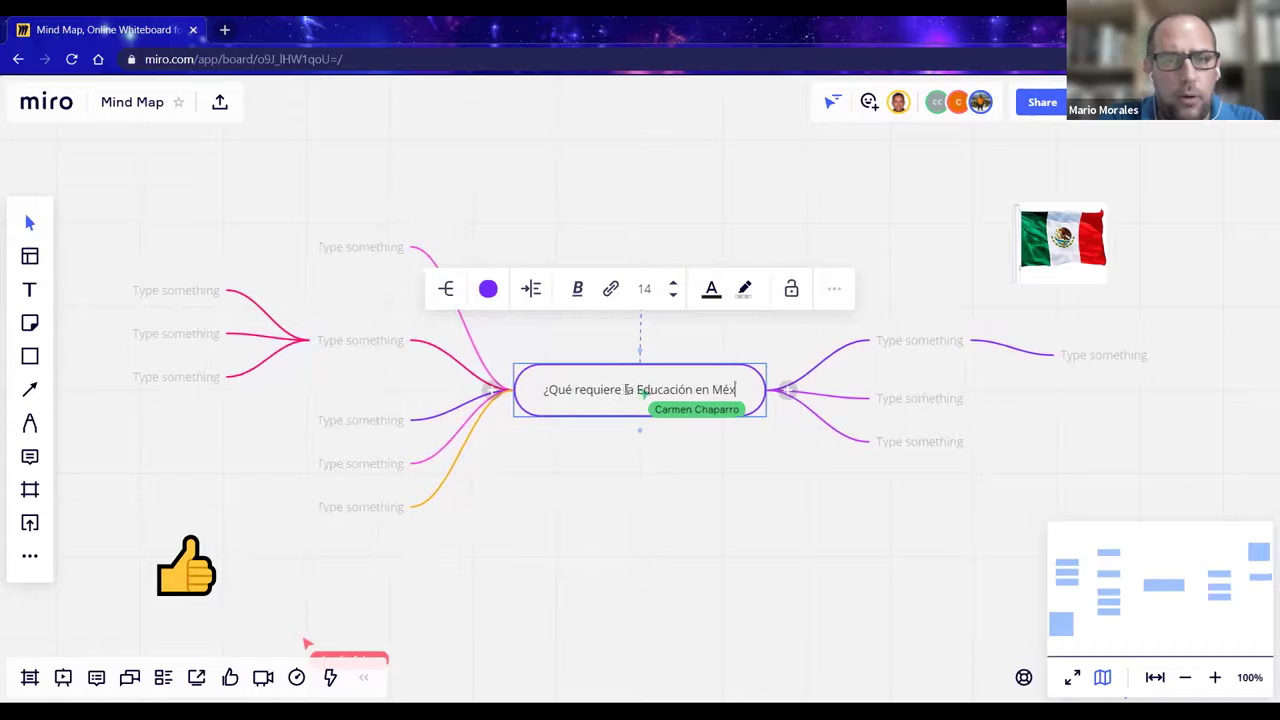
type("ico para avanzar?")
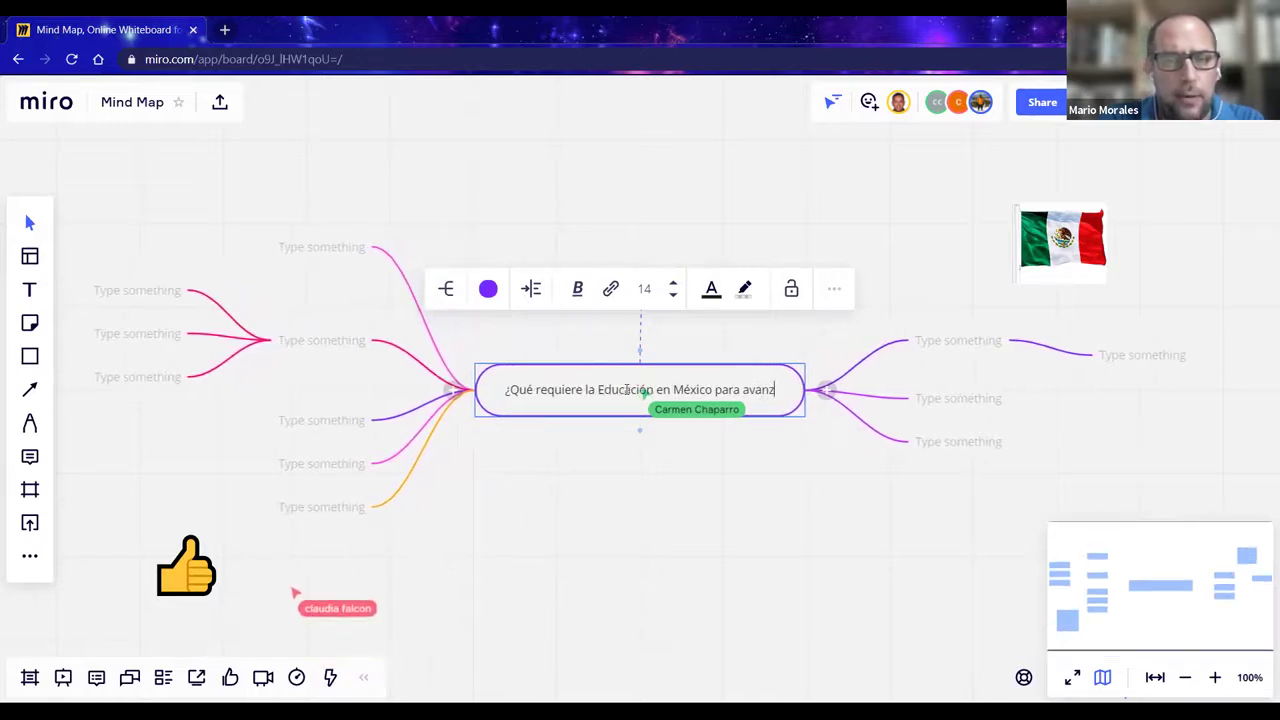
- Narrow the central topic's box so that its question wraps onto three lines
left_click(634, 509)
left_click(738, 418)
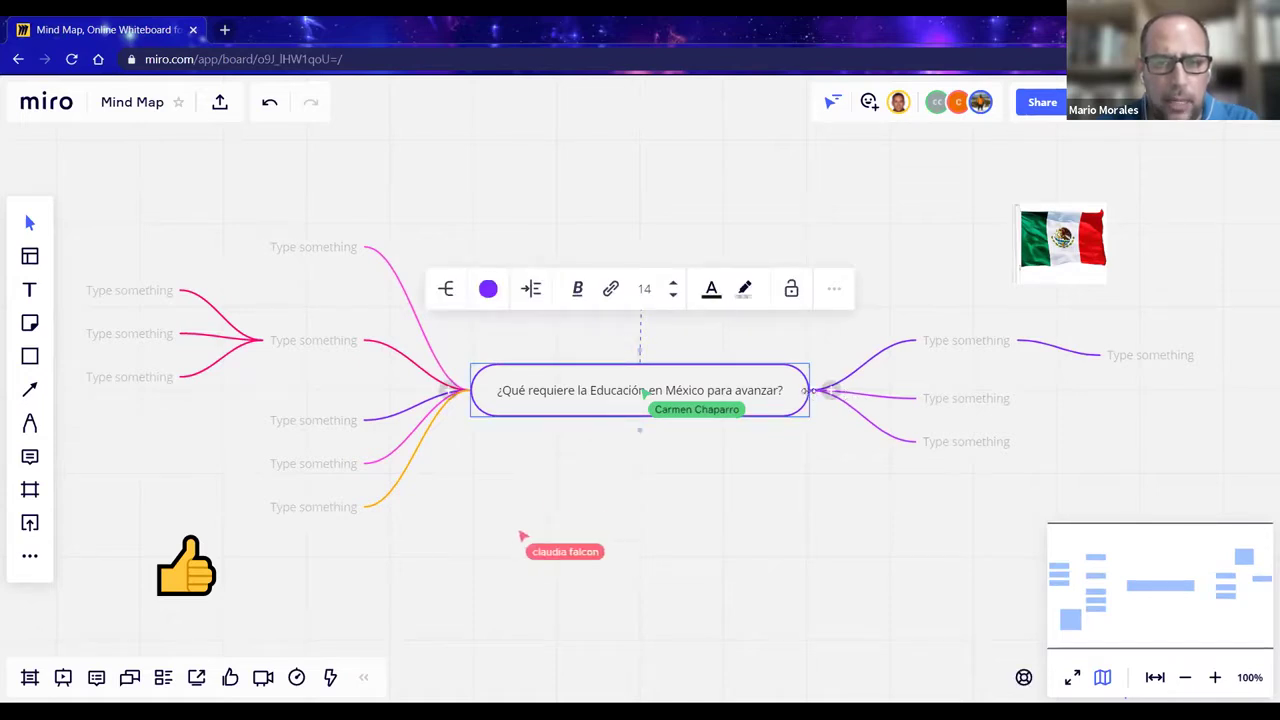
left_click_drag(808, 390, 647, 348)
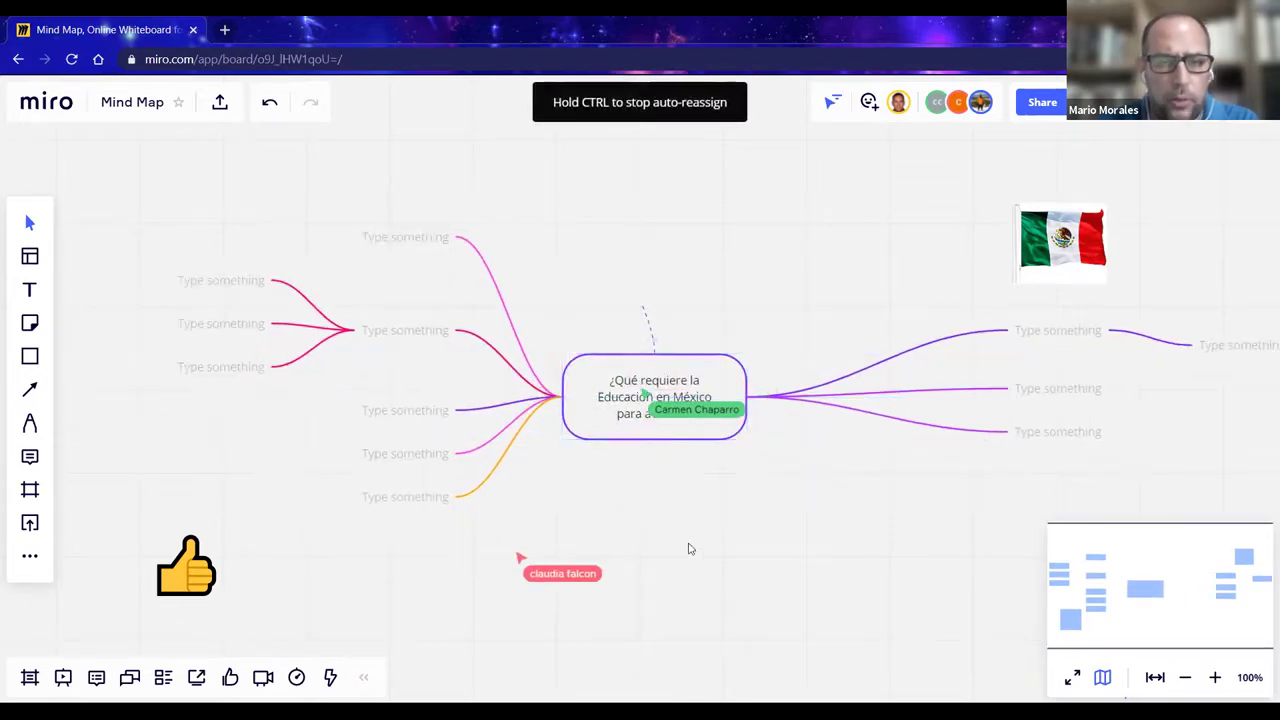
left_click(1040, 333)
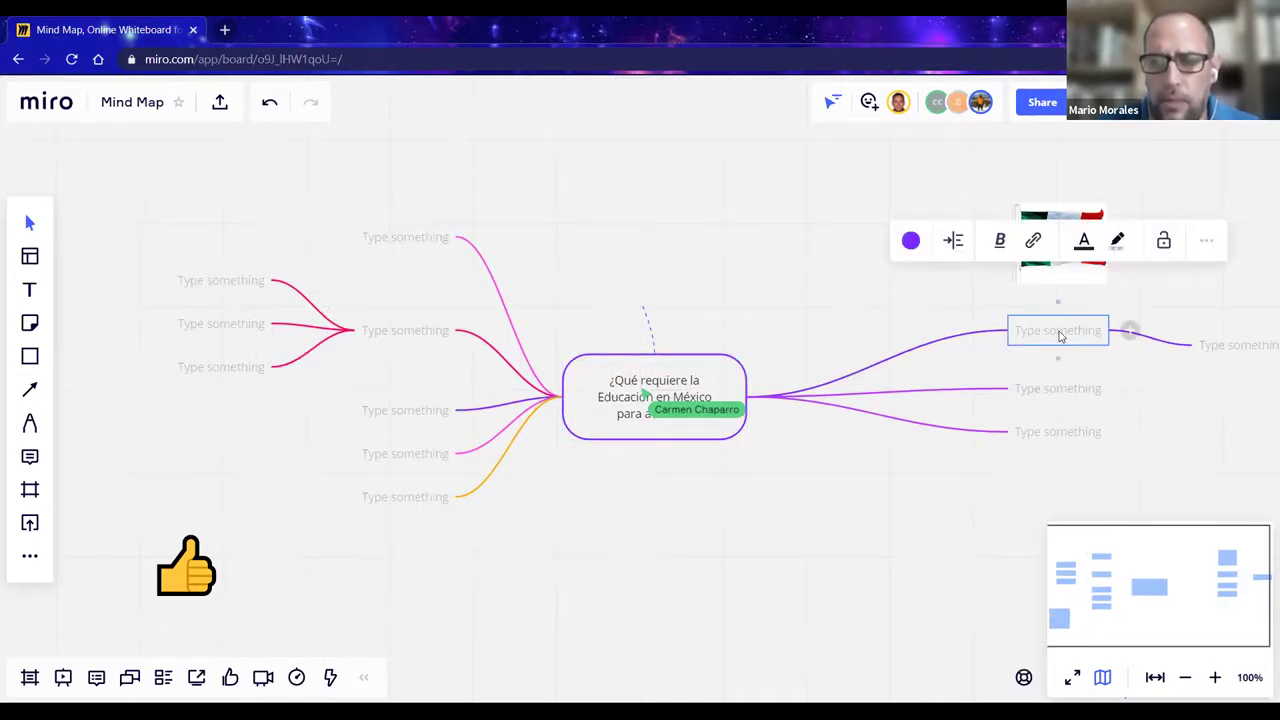
left_click(688, 540)
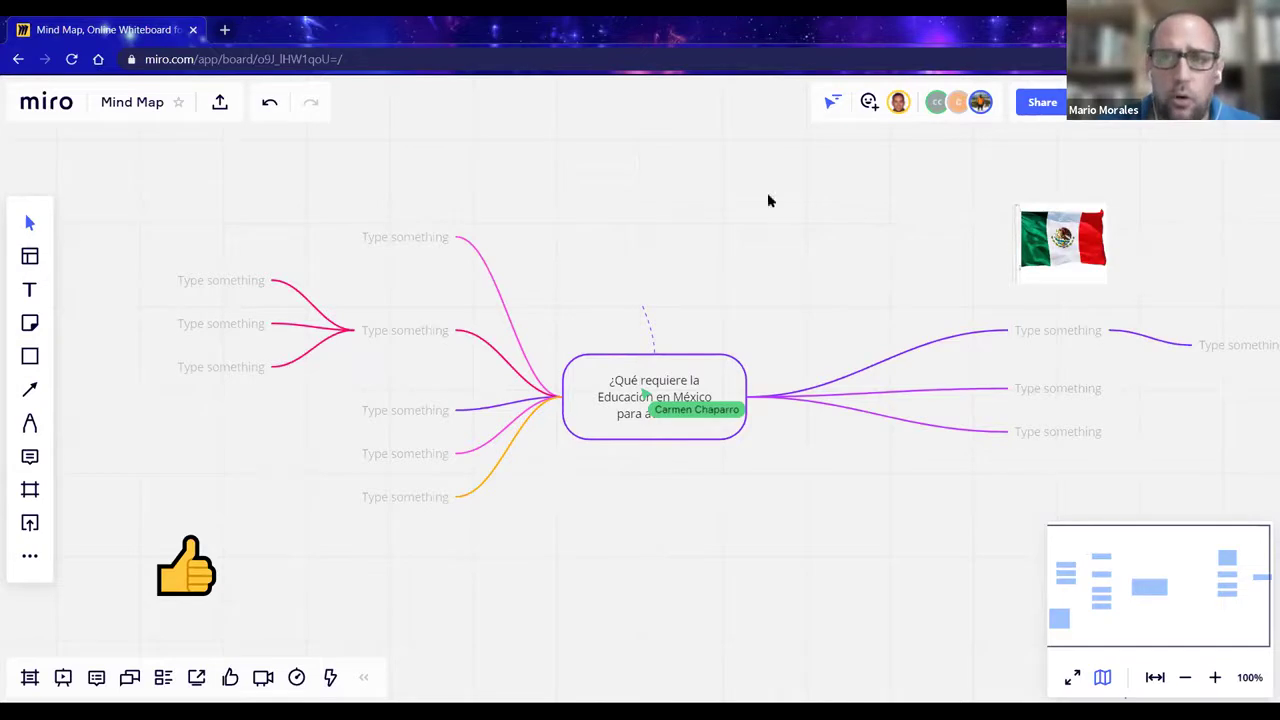
- Raise your hand on the board, lower it again and close the reactions
left_click(869, 110)
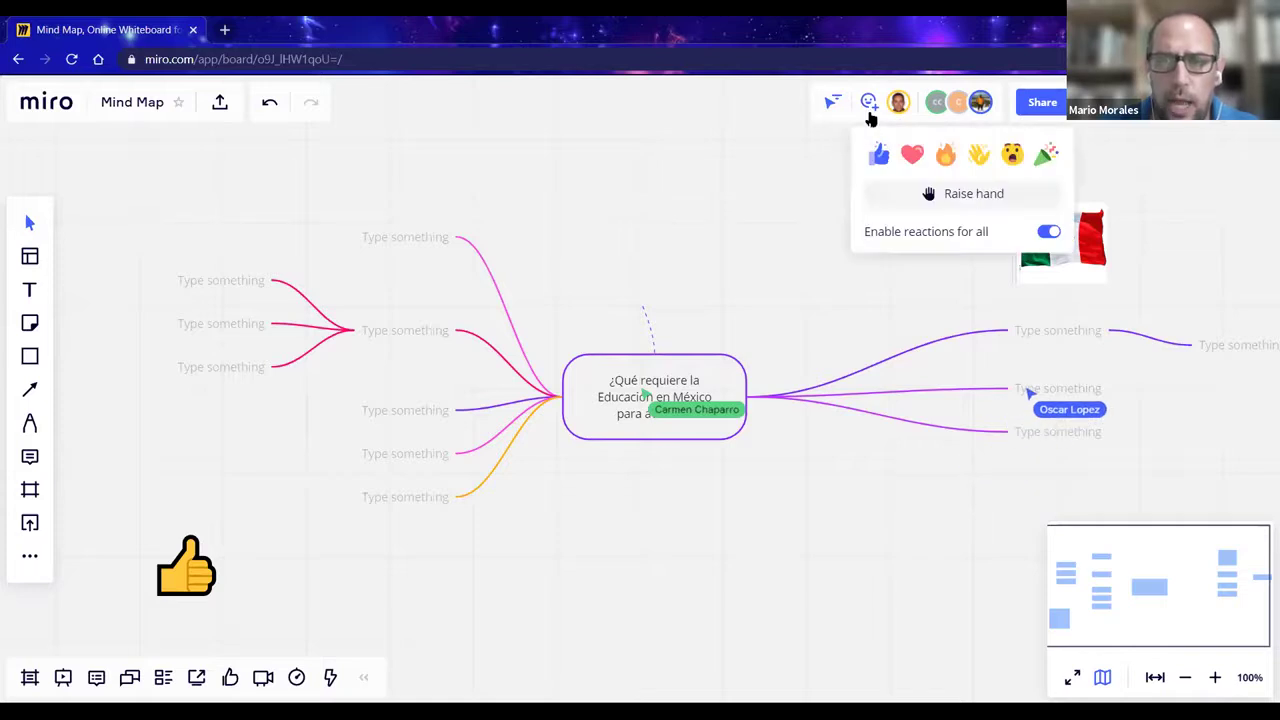
left_click(965, 202)
left_click(965, 202)
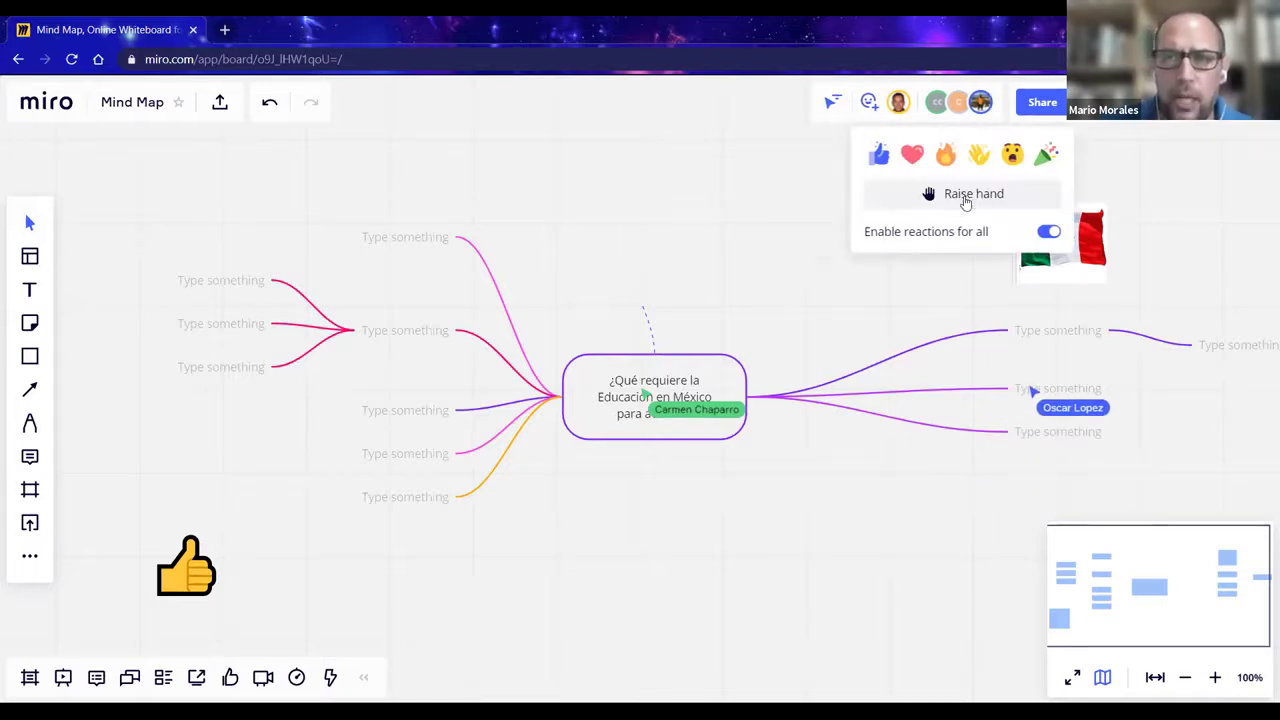
left_click(646, 251)
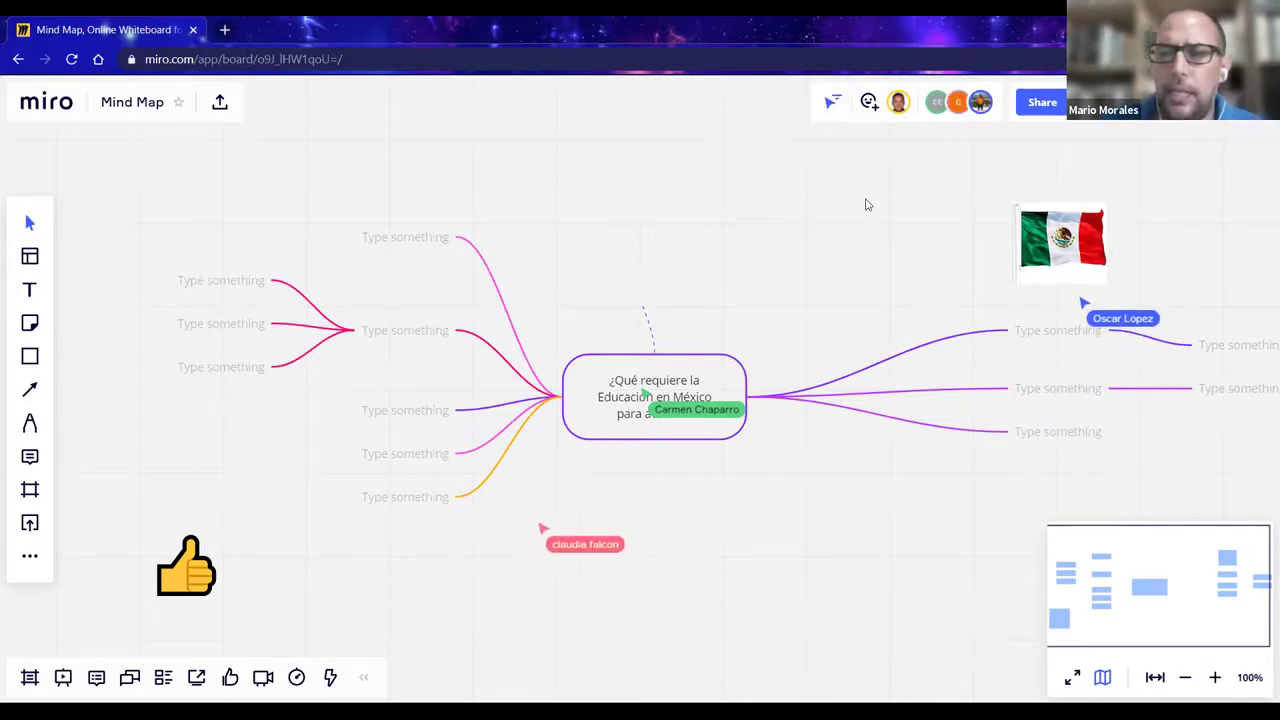
- In the board's sharing options, try the Can view and Can comment access levels for the board and team invite link
left_click(1035, 112)
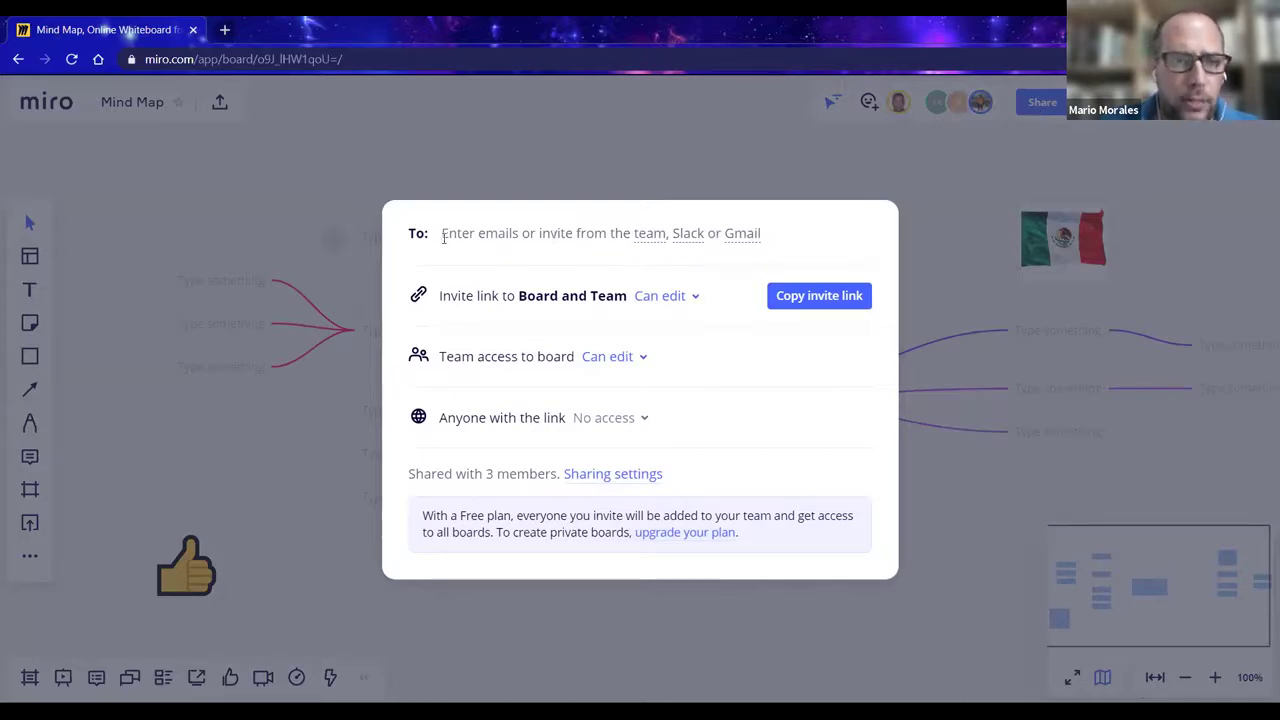
left_click(566, 241)
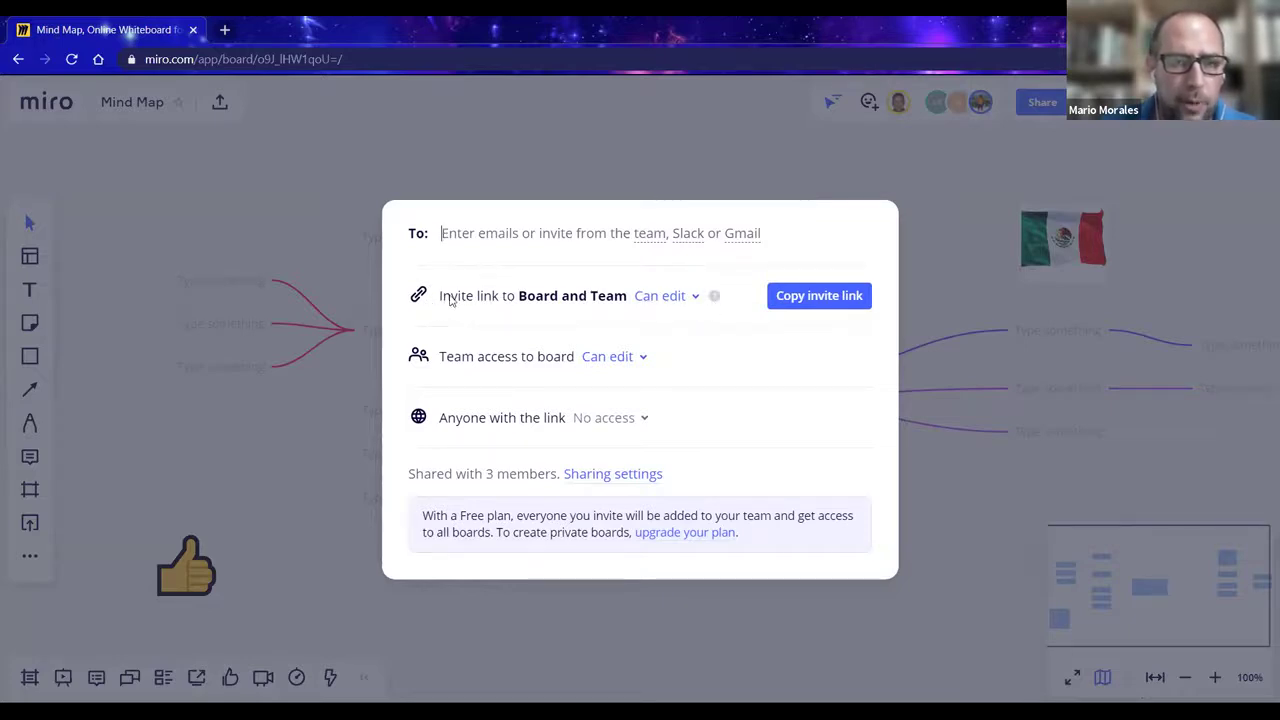
left_click(697, 297)
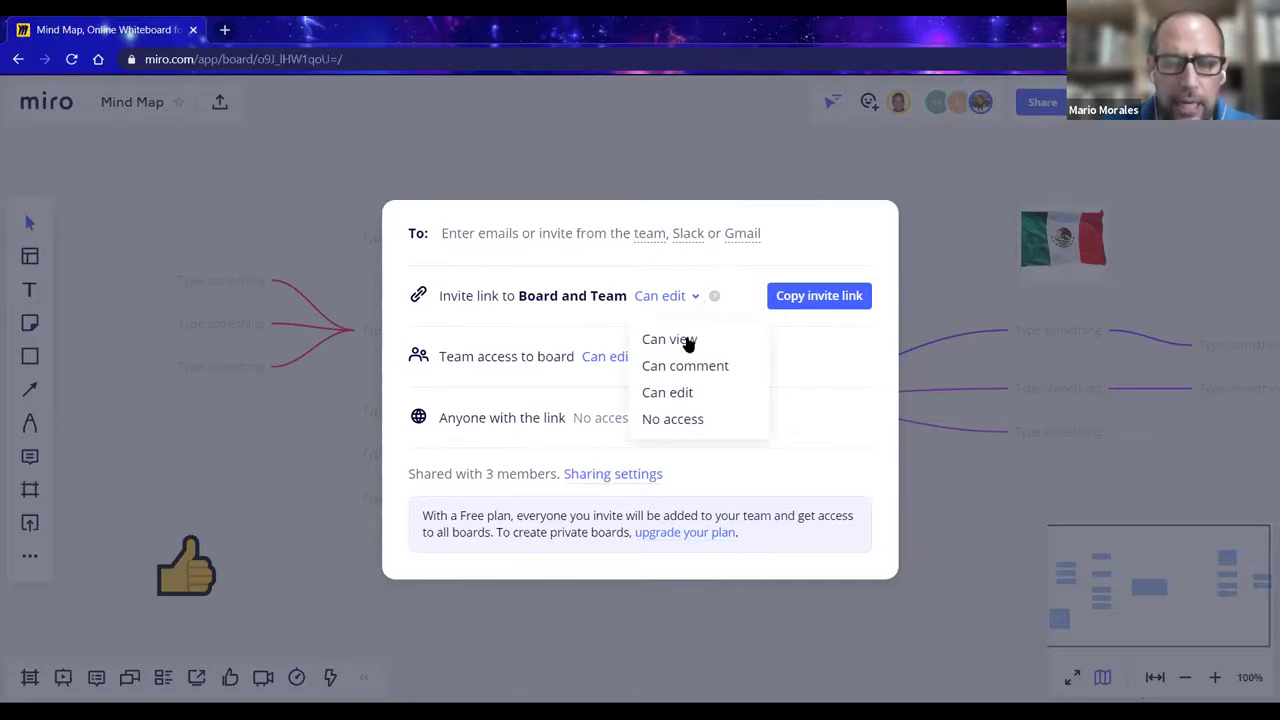
left_click(669, 339)
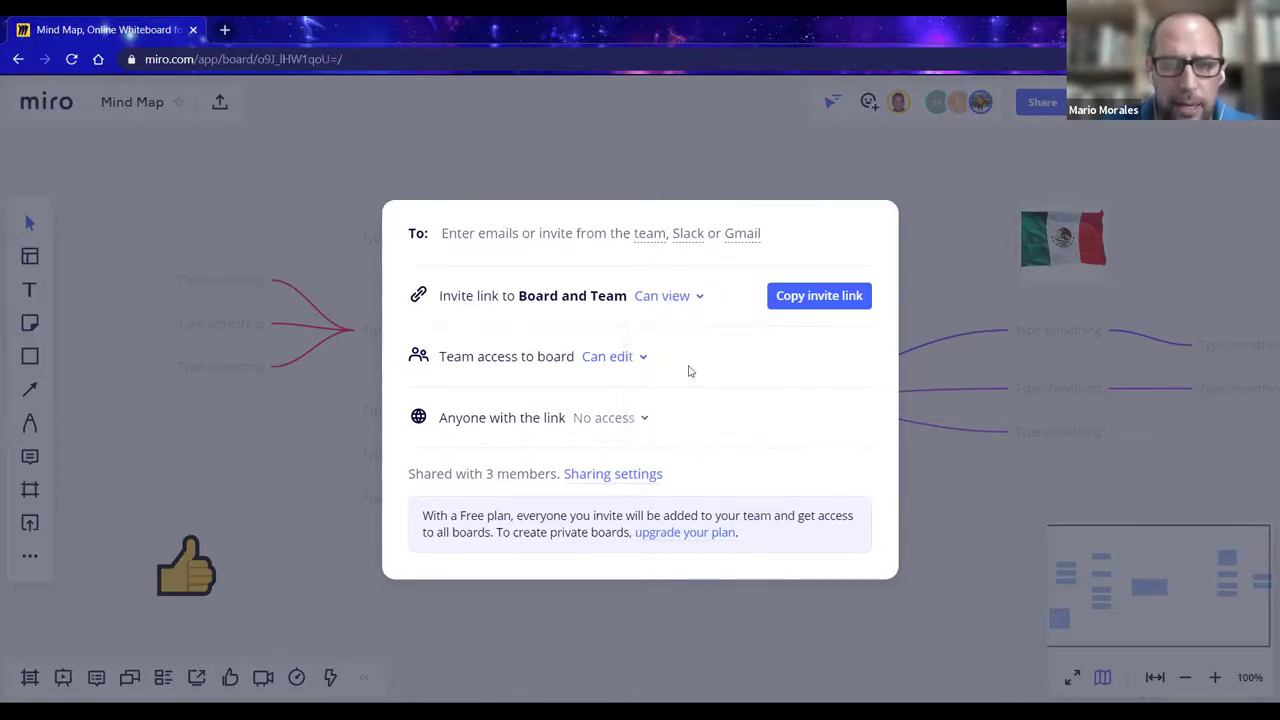
left_click(698, 297)
left_click(688, 366)
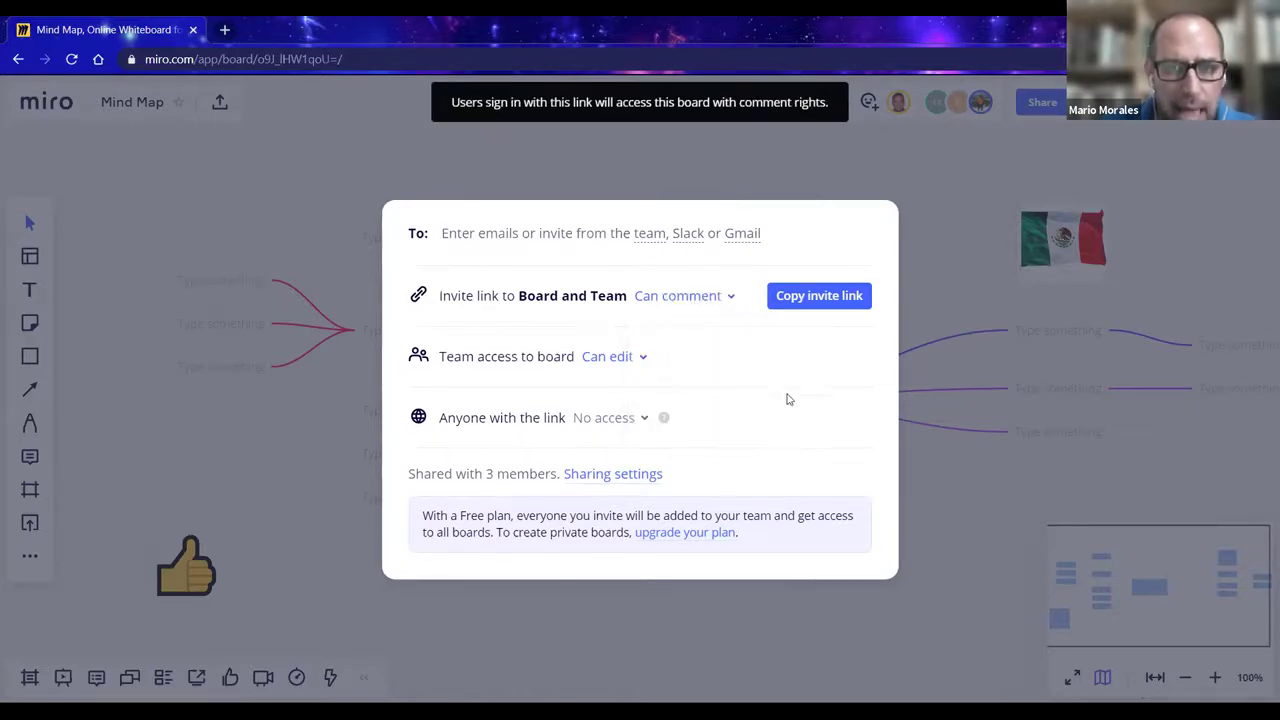
- Set the board and team invite link's access to Can edit and copy the link
left_click(731, 298)
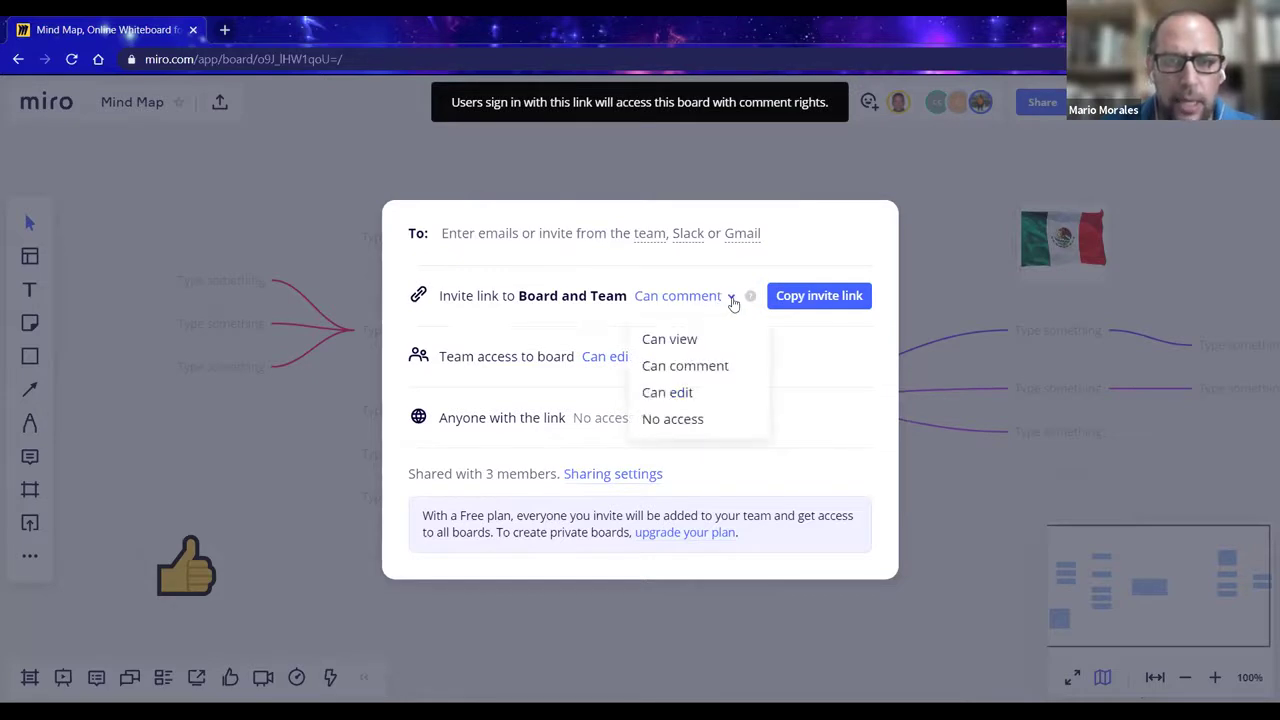
left_click(668, 393)
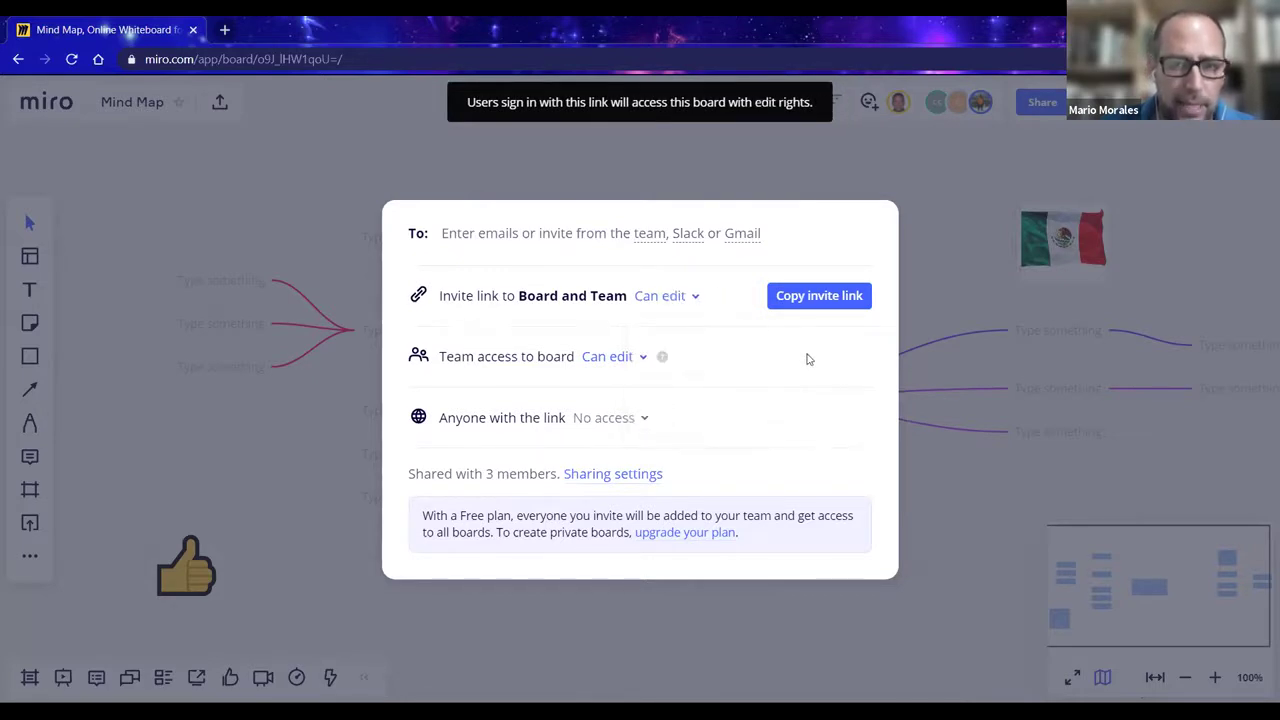
left_click(824, 300)
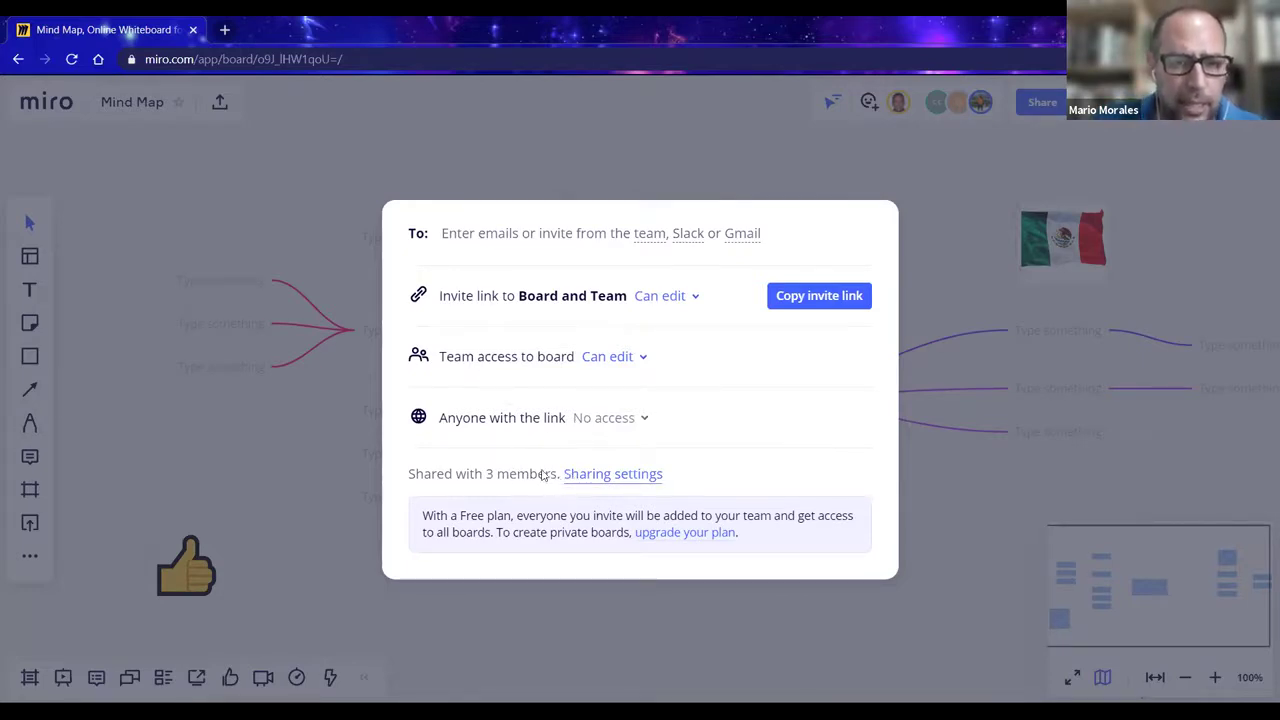
- Set the first invited member's board access to Can comment in the sharing settings and close them
left_click(627, 484)
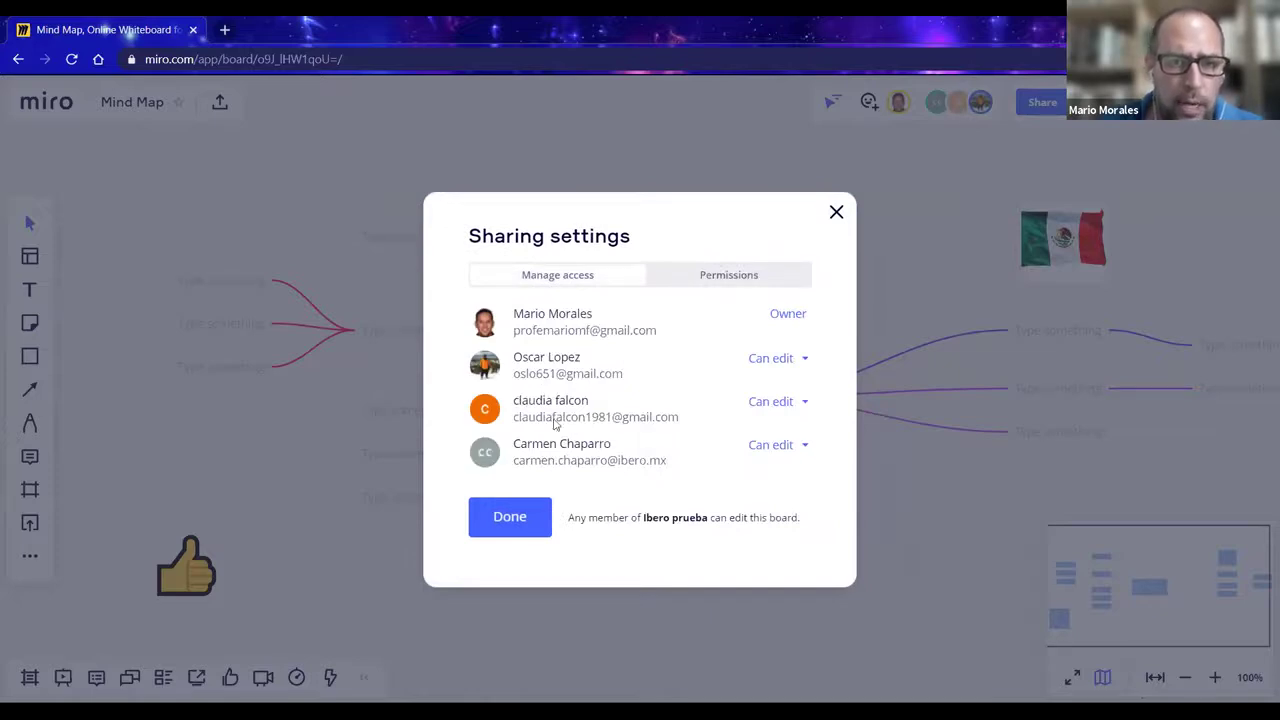
left_click(803, 360)
left_click(747, 439)
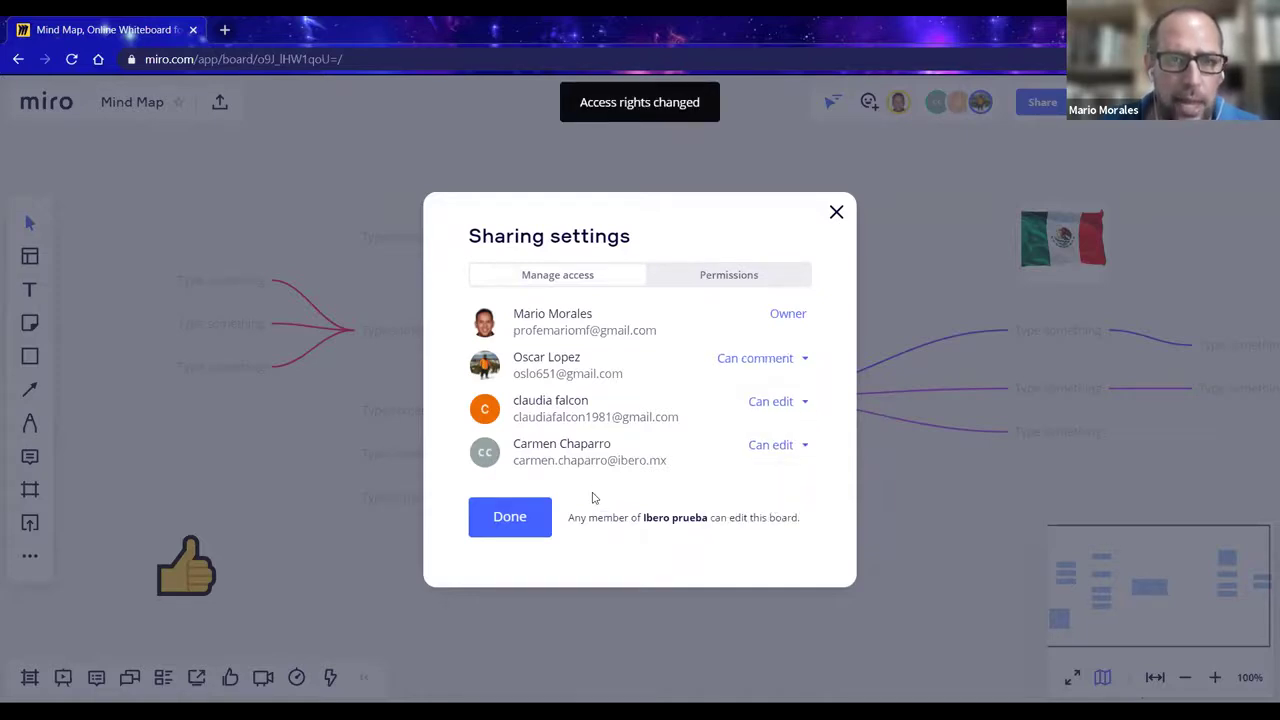
left_click(531, 517)
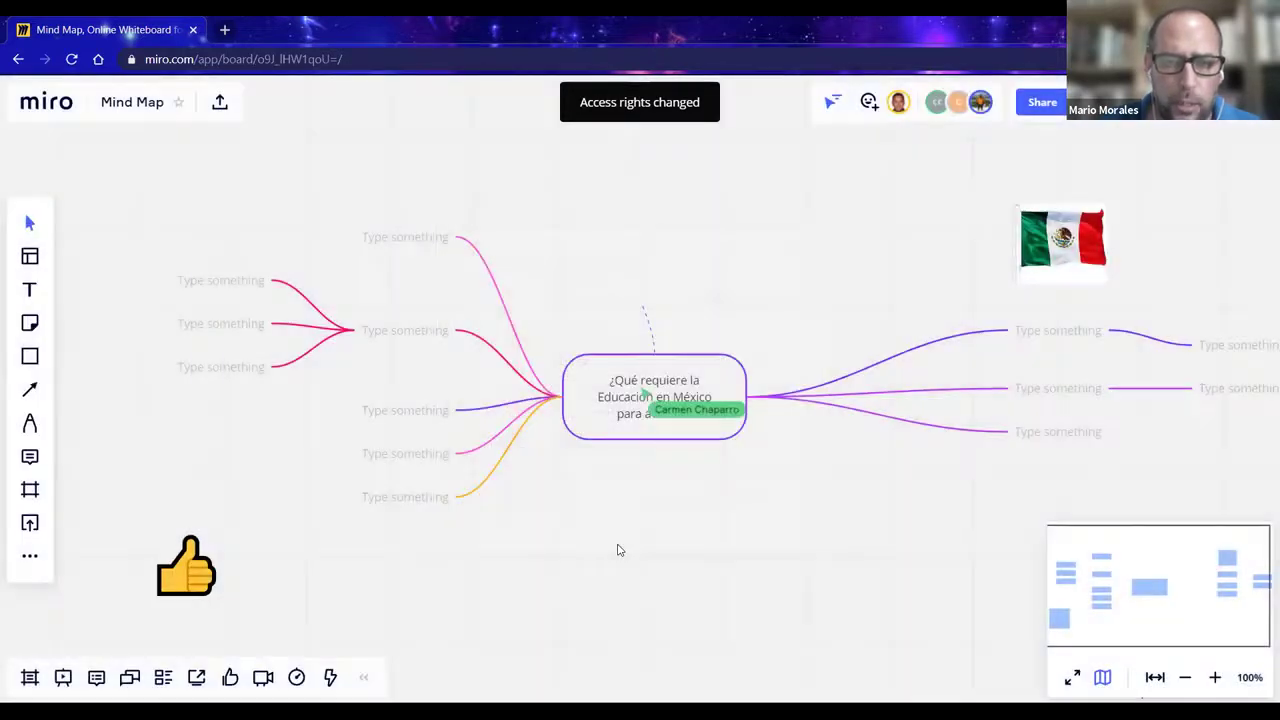
left_click(1074, 338)
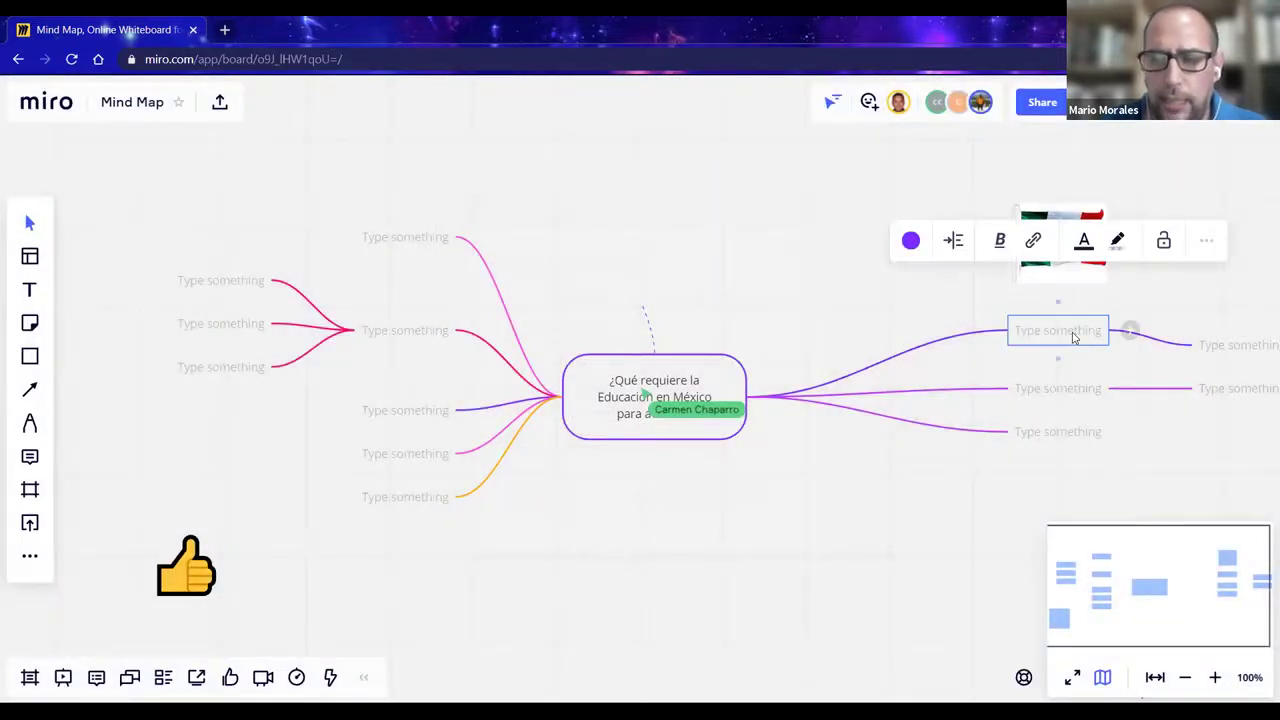
left_click(760, 528)
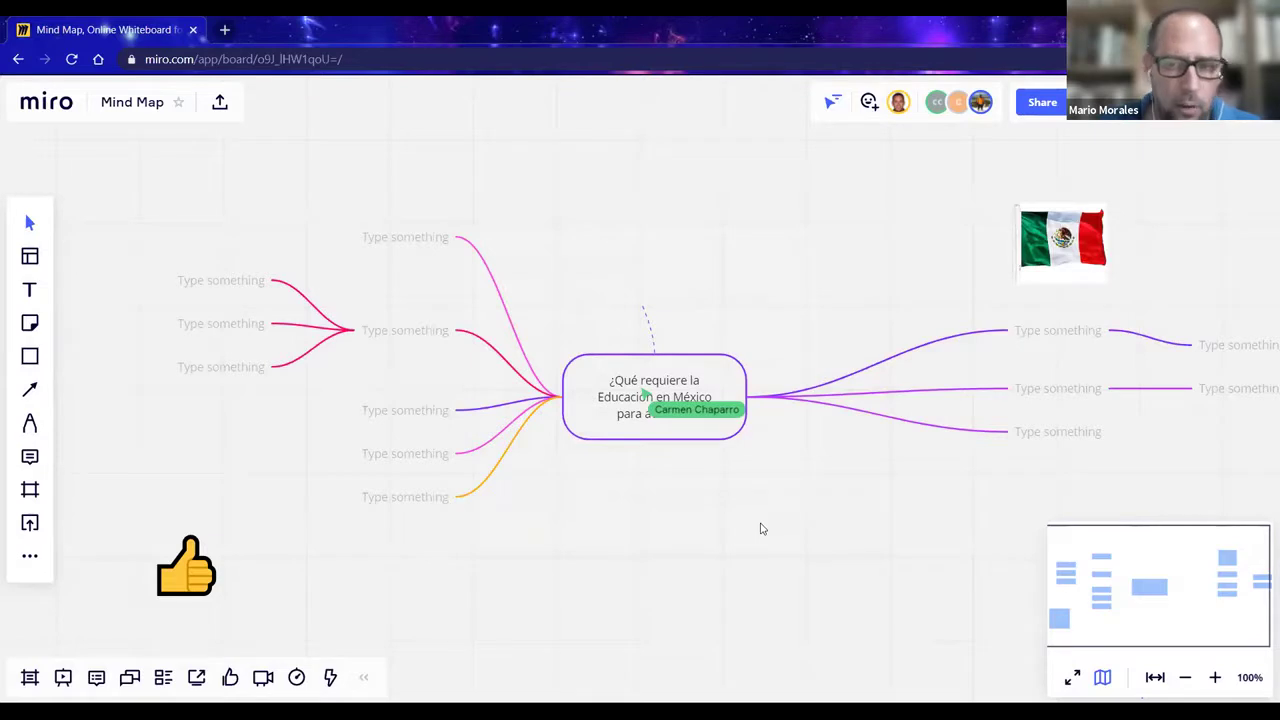
- Reopen the board's sharing settings and give the first invited member Can edit access
left_click(1045, 105)
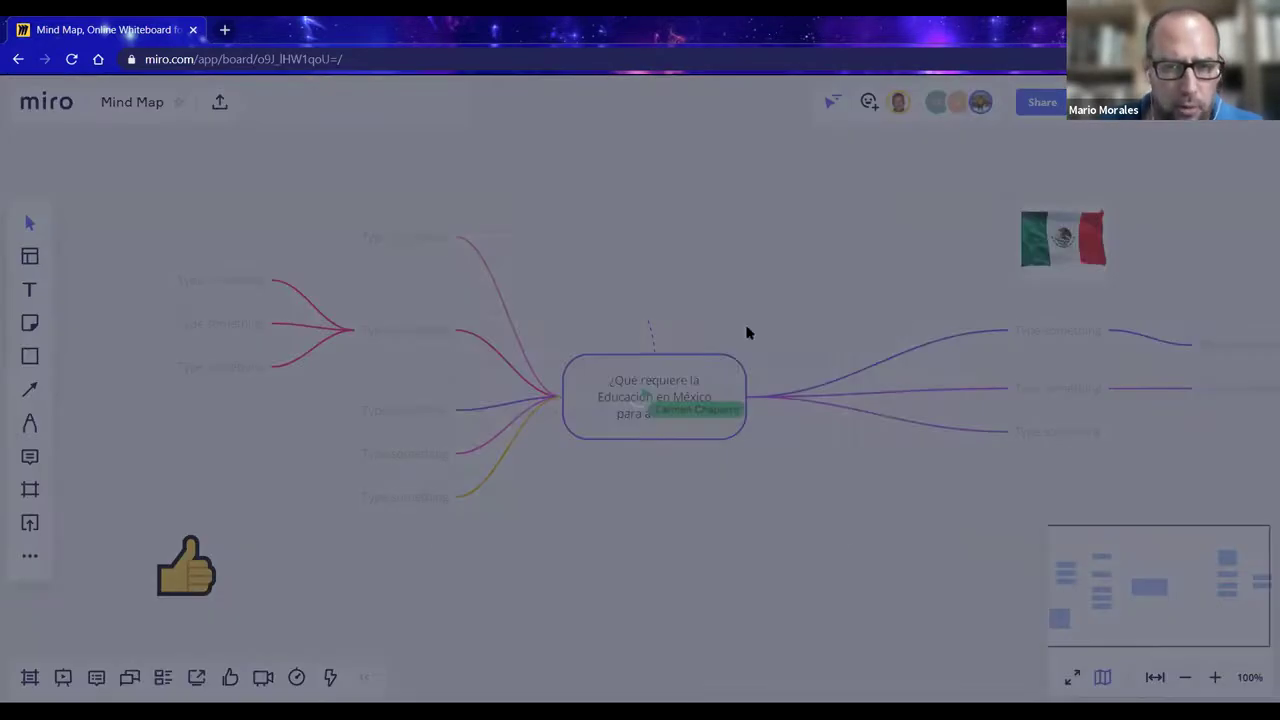
left_click(635, 478)
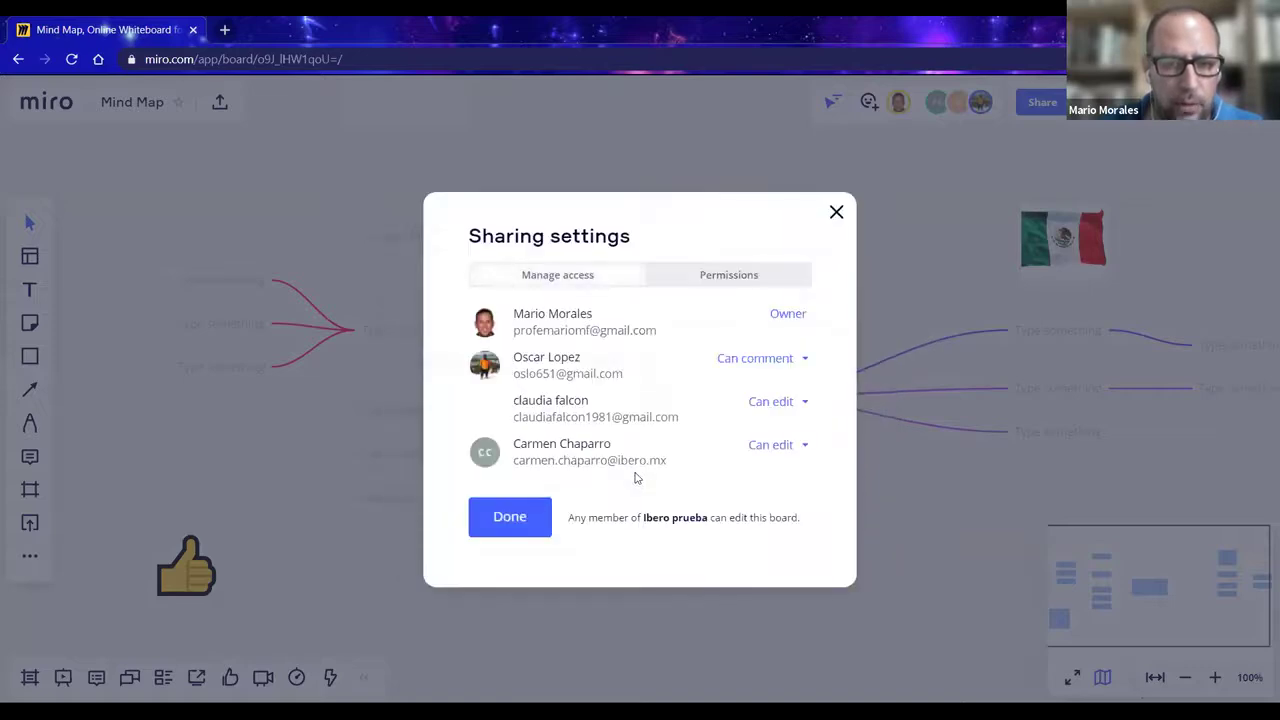
left_click(806, 360)
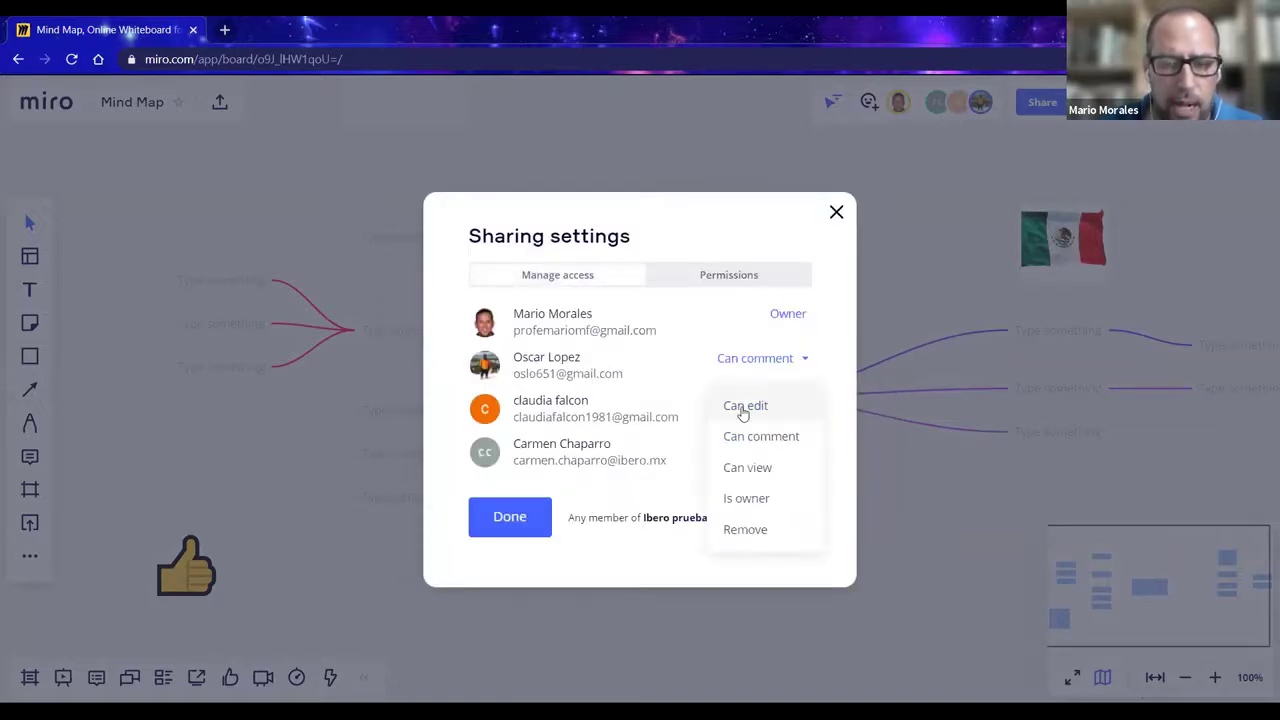
left_click(740, 406)
left_click(516, 520)
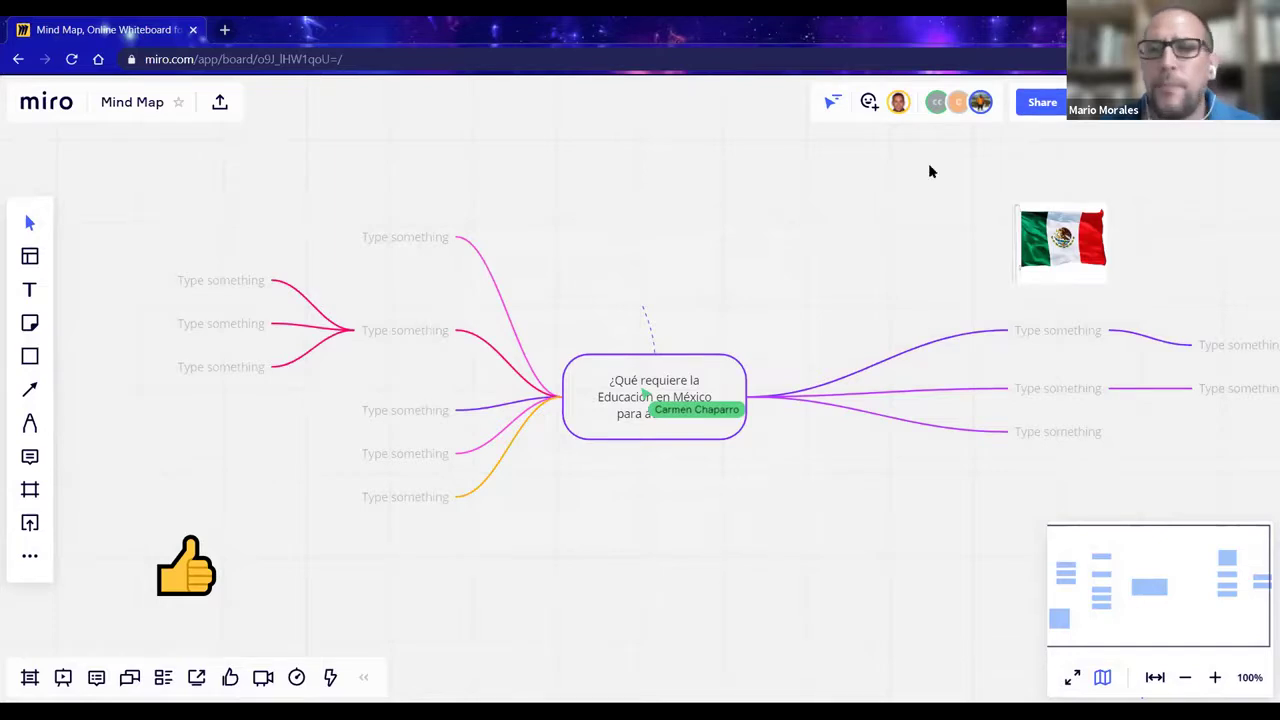
- Review each member's access level in the board's sharing settings and close them
left_click(1042, 104)
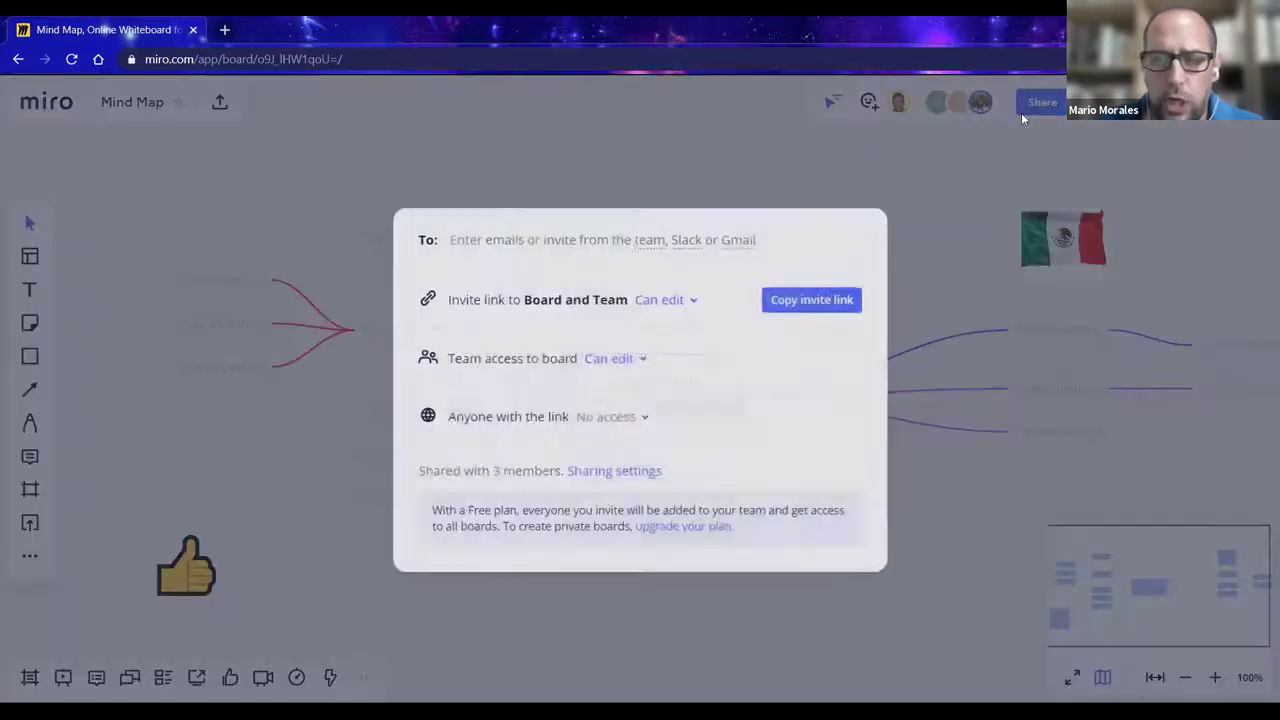
left_click(599, 483)
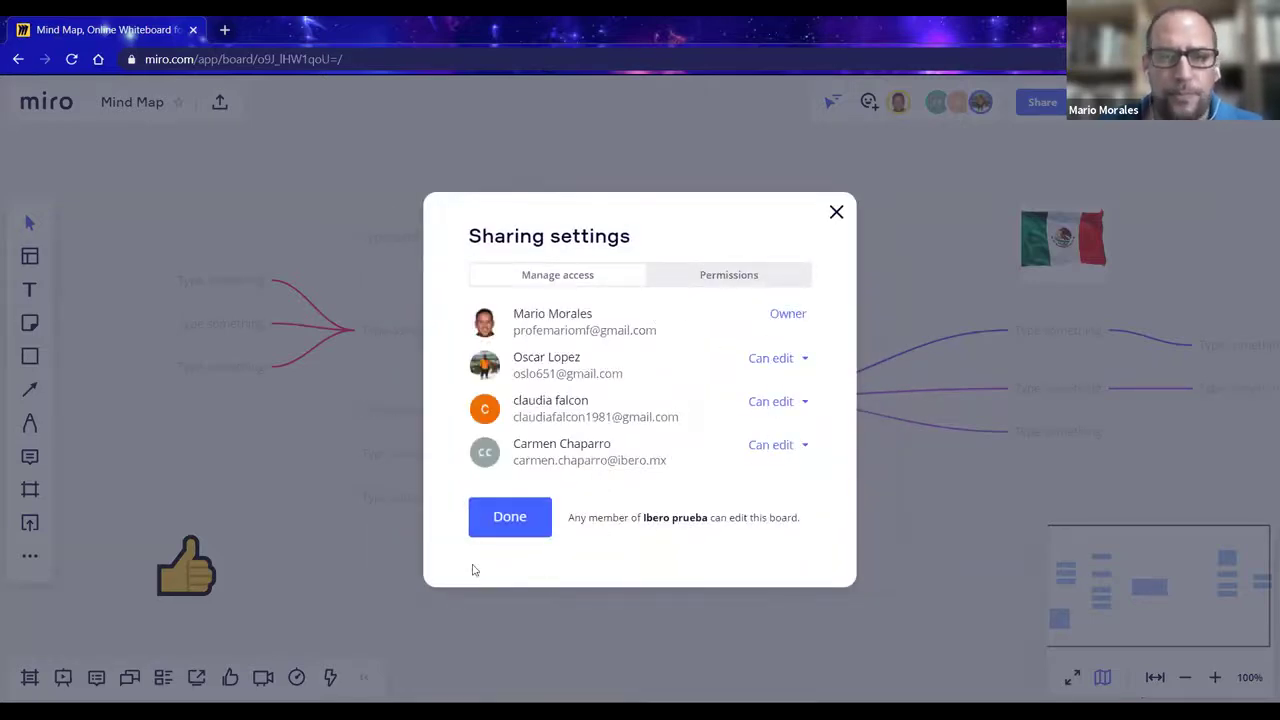
left_click(507, 516)
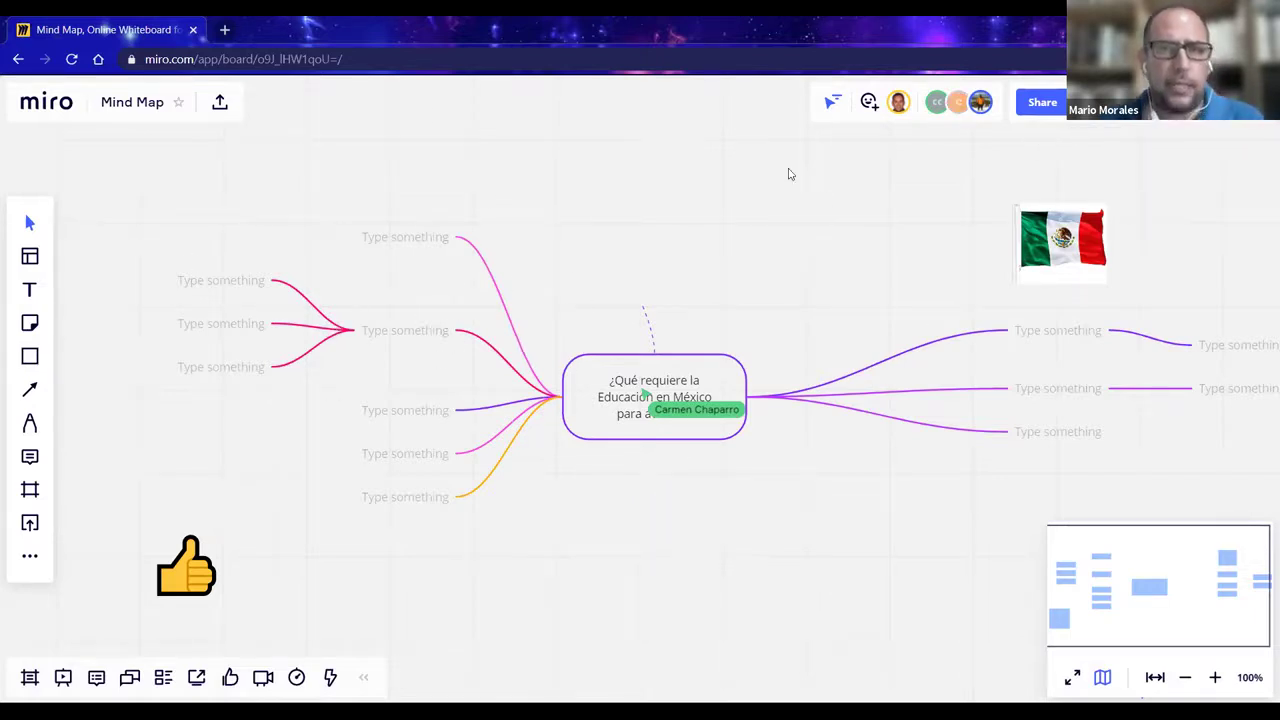
- Zoom the board out to 25% to view the whole mind map
scroll(760, 463, "down", 3)
scroll(794, 466, "up", 3)
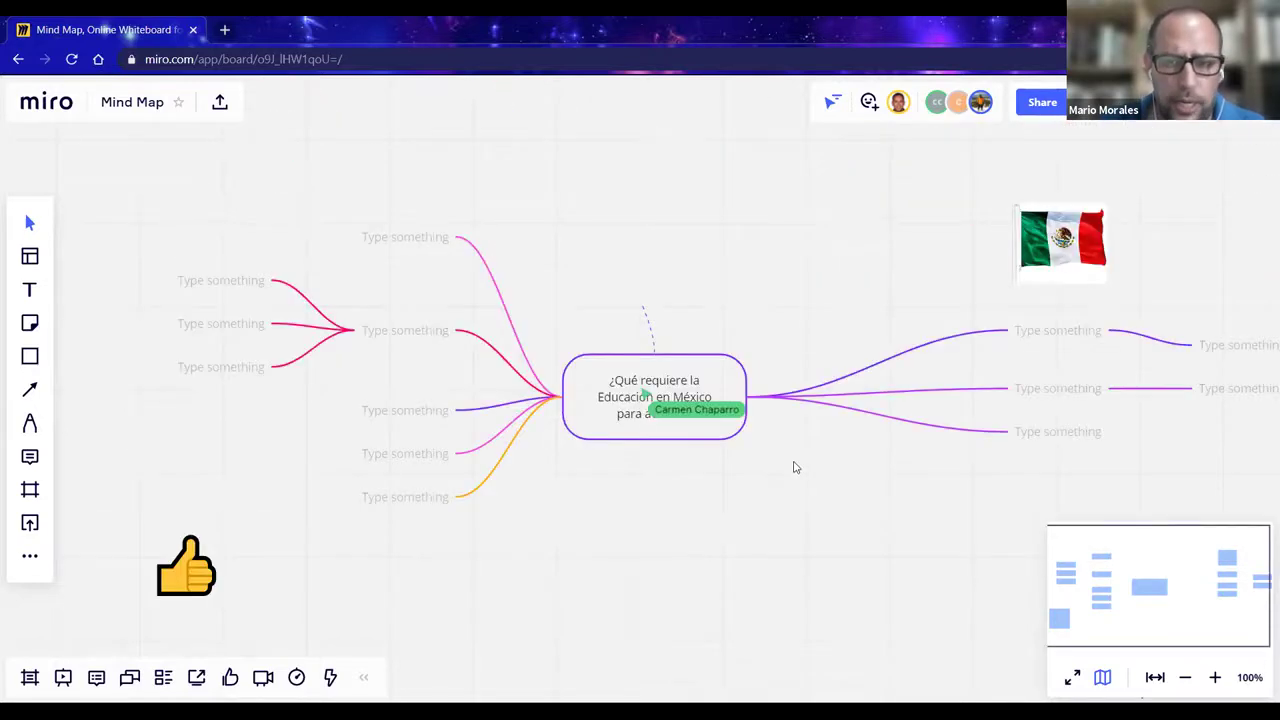
left_click(1185, 678)
left_click(1186, 679)
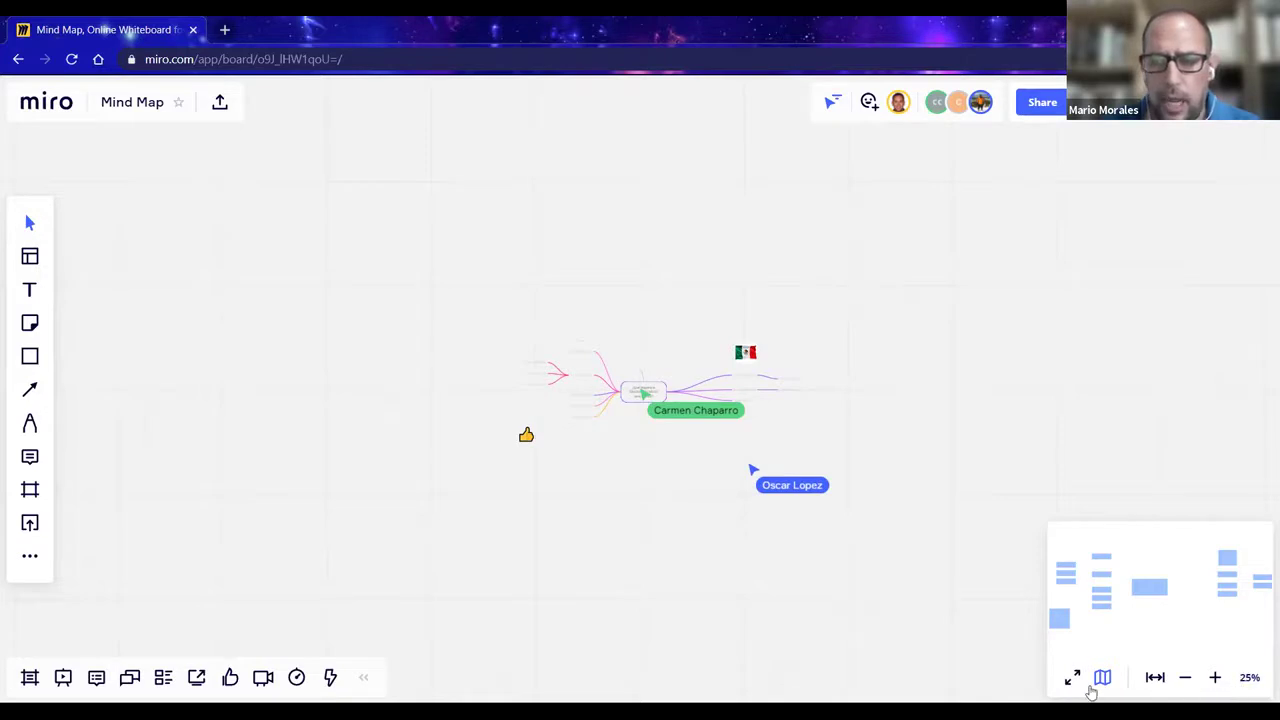
- Fit the whole mind map in view, examine the full list of keyboard shortcuts in the board settings, and close it
left_click(1153, 679)
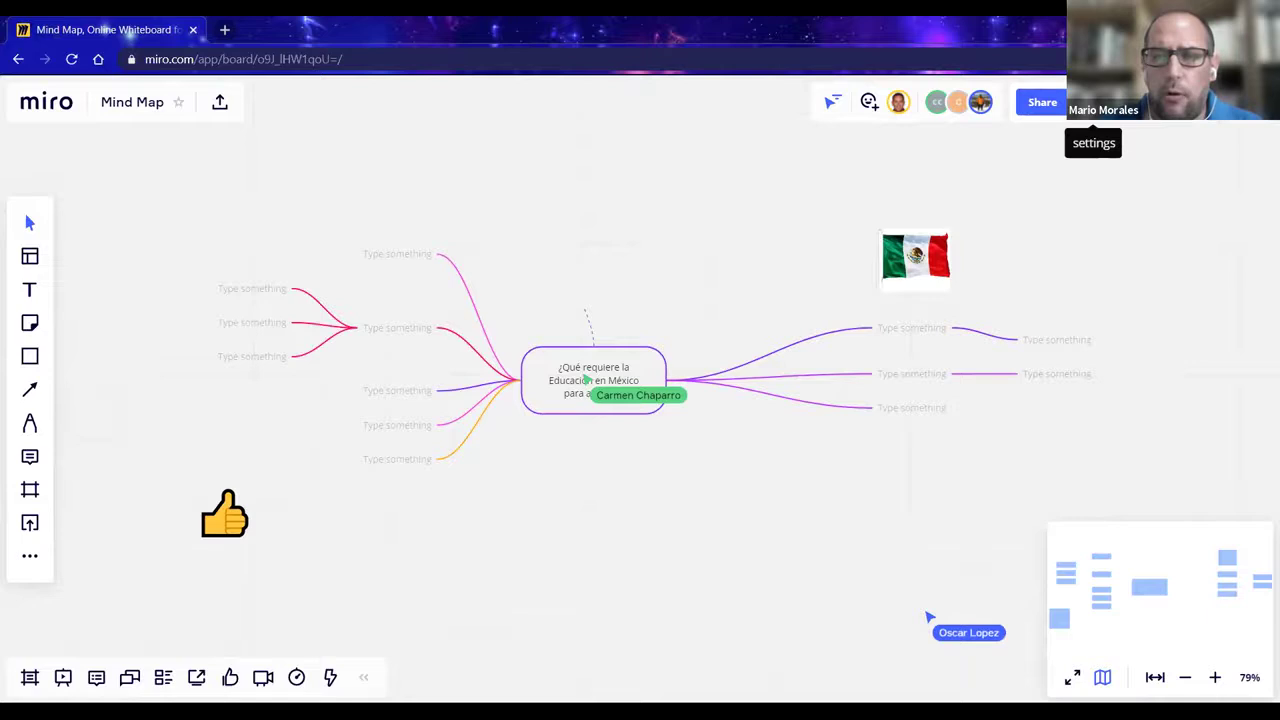
left_click(1093, 102)
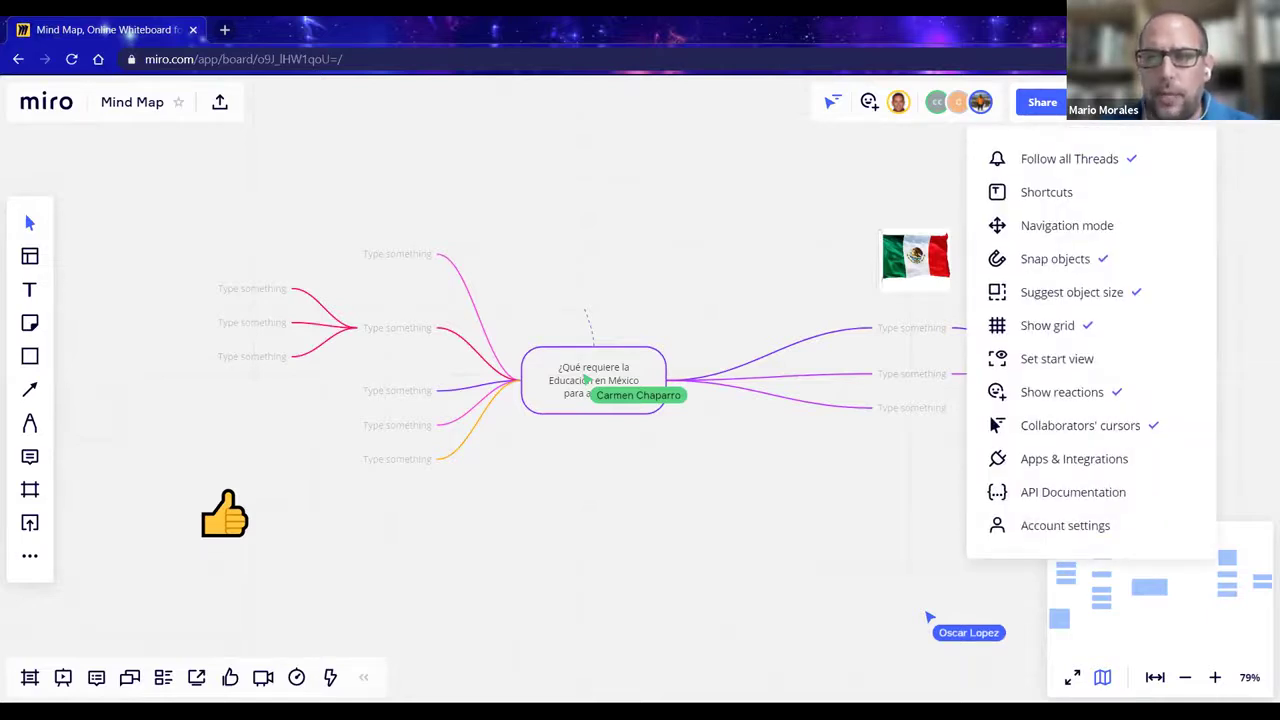
left_click(1046, 193)
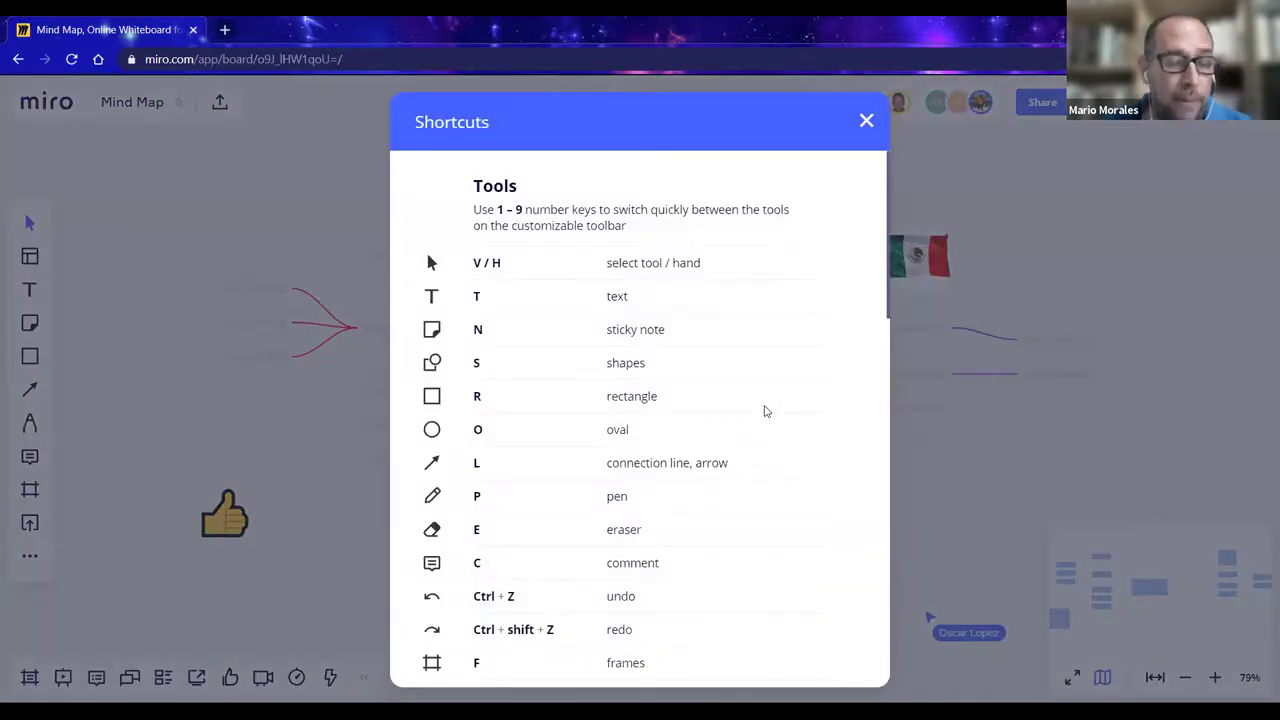
scroll(766, 408, "down", 7)
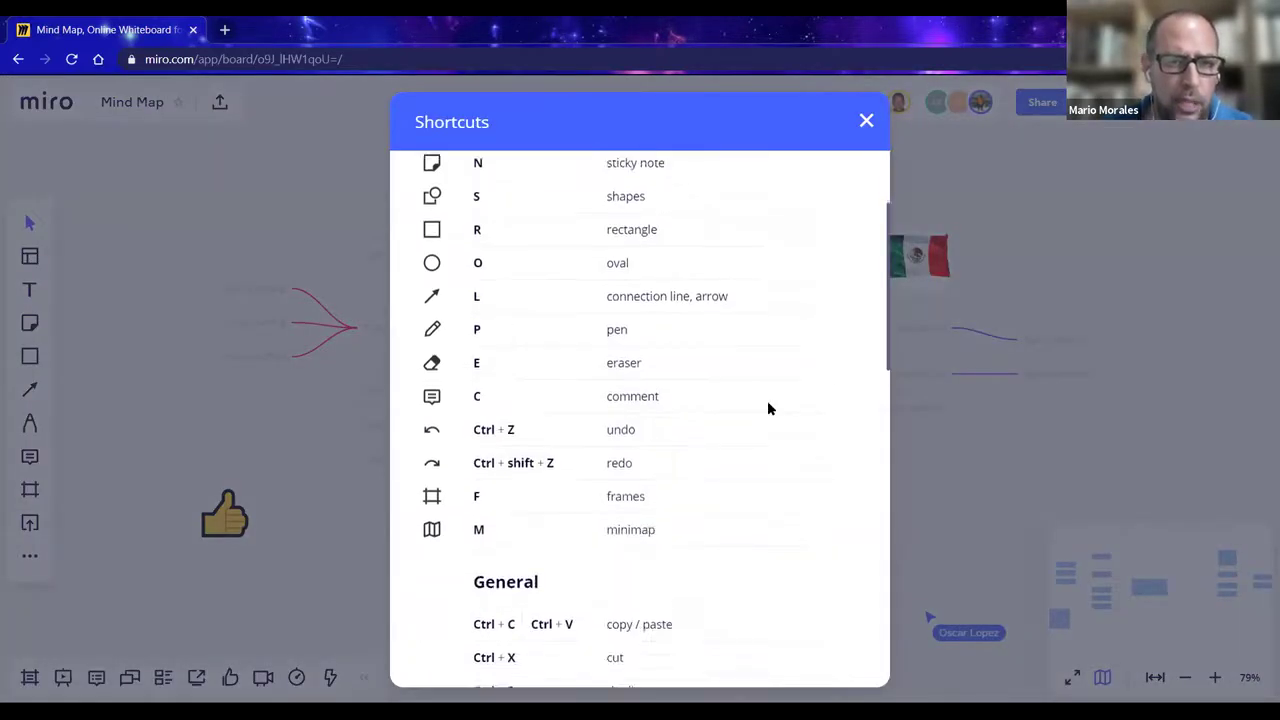
scroll(767, 400, "down", 4)
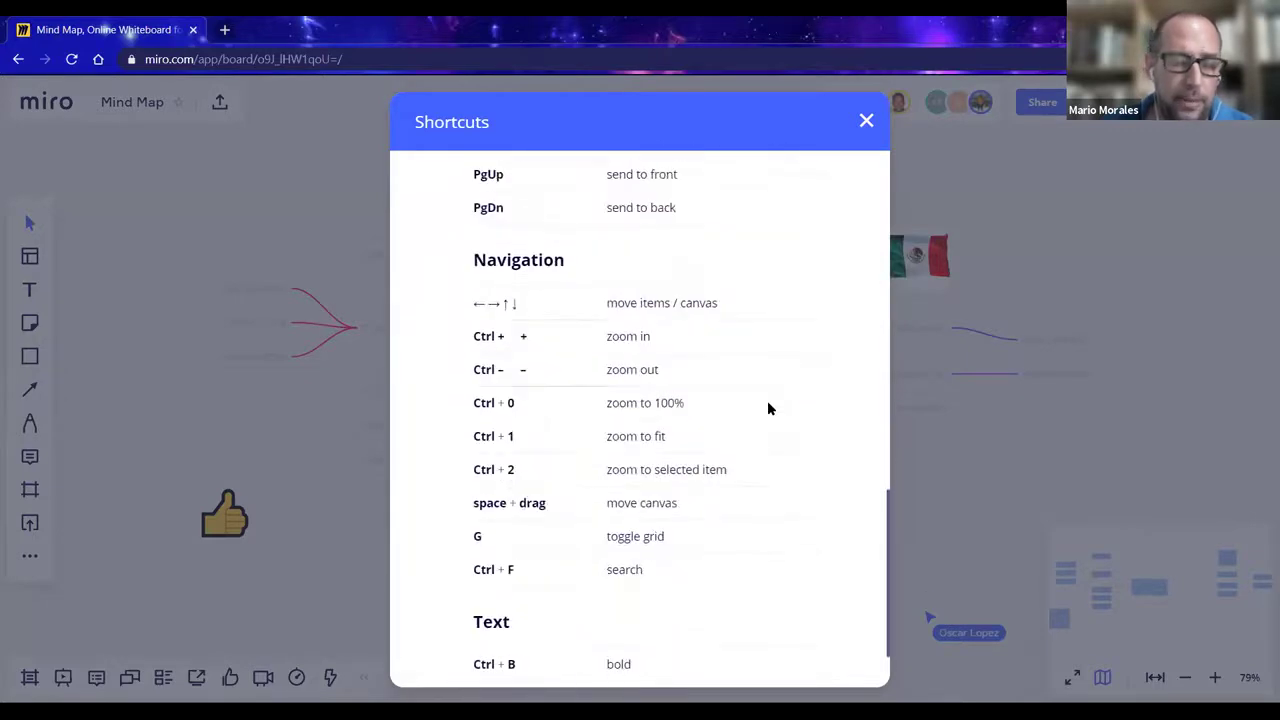
scroll(767, 400, "down", 1)
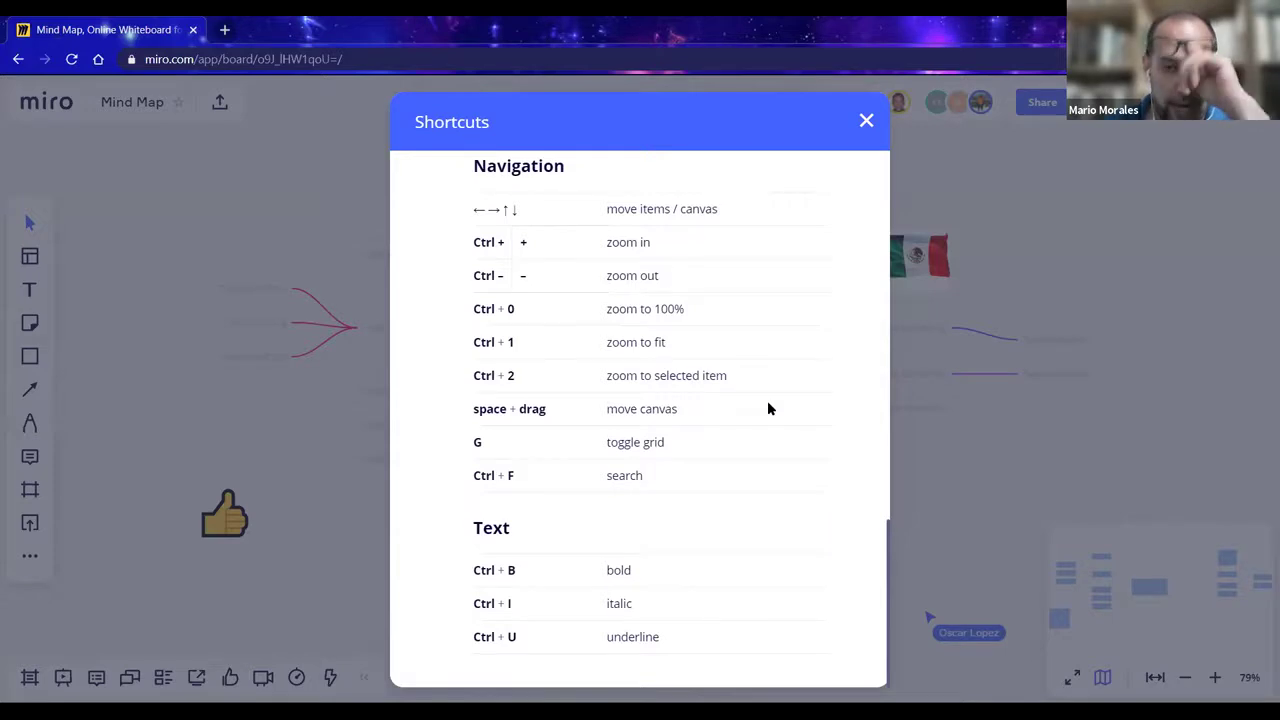
scroll(768, 404, "up", 12)
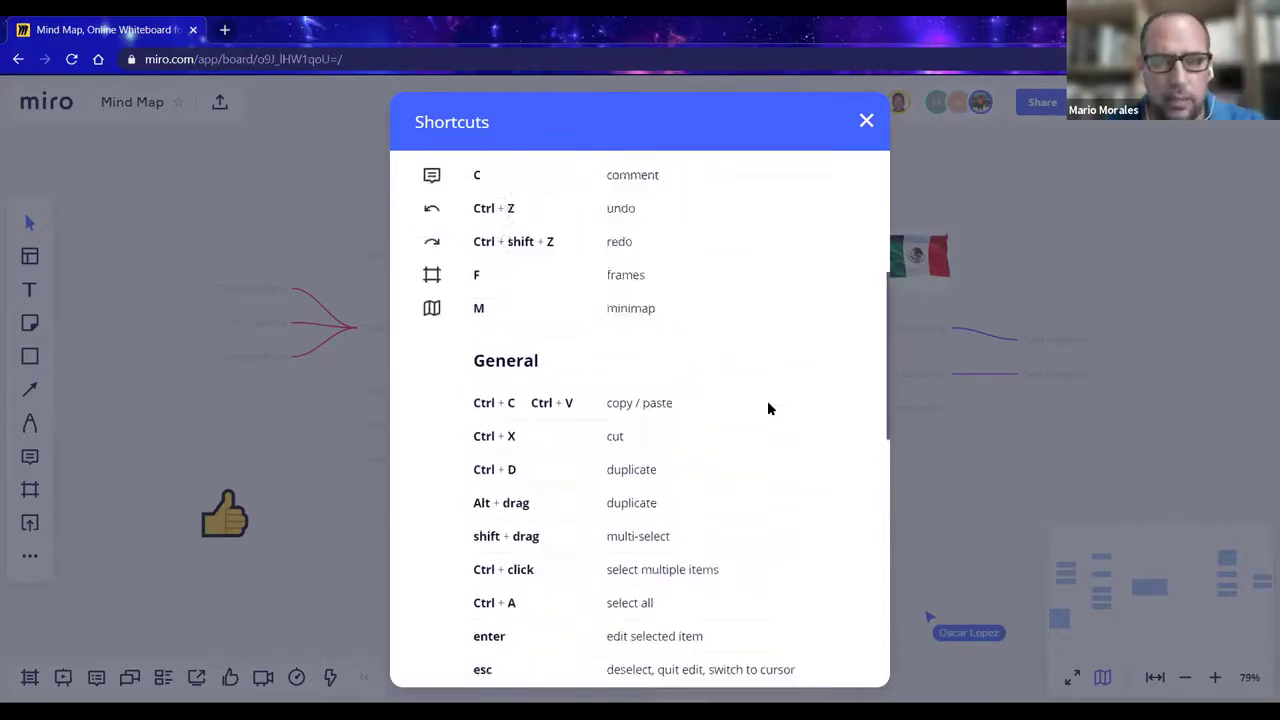
scroll(768, 404, "down", 12)
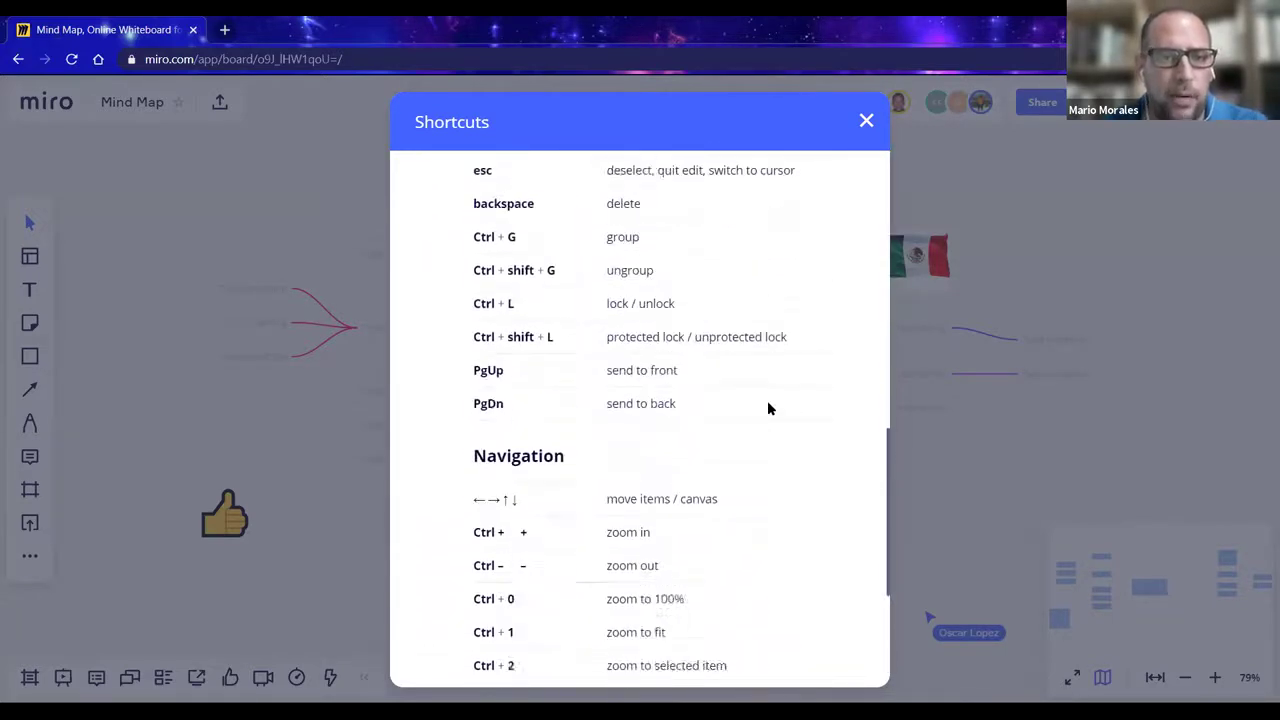
scroll(768, 404, "up", 12)
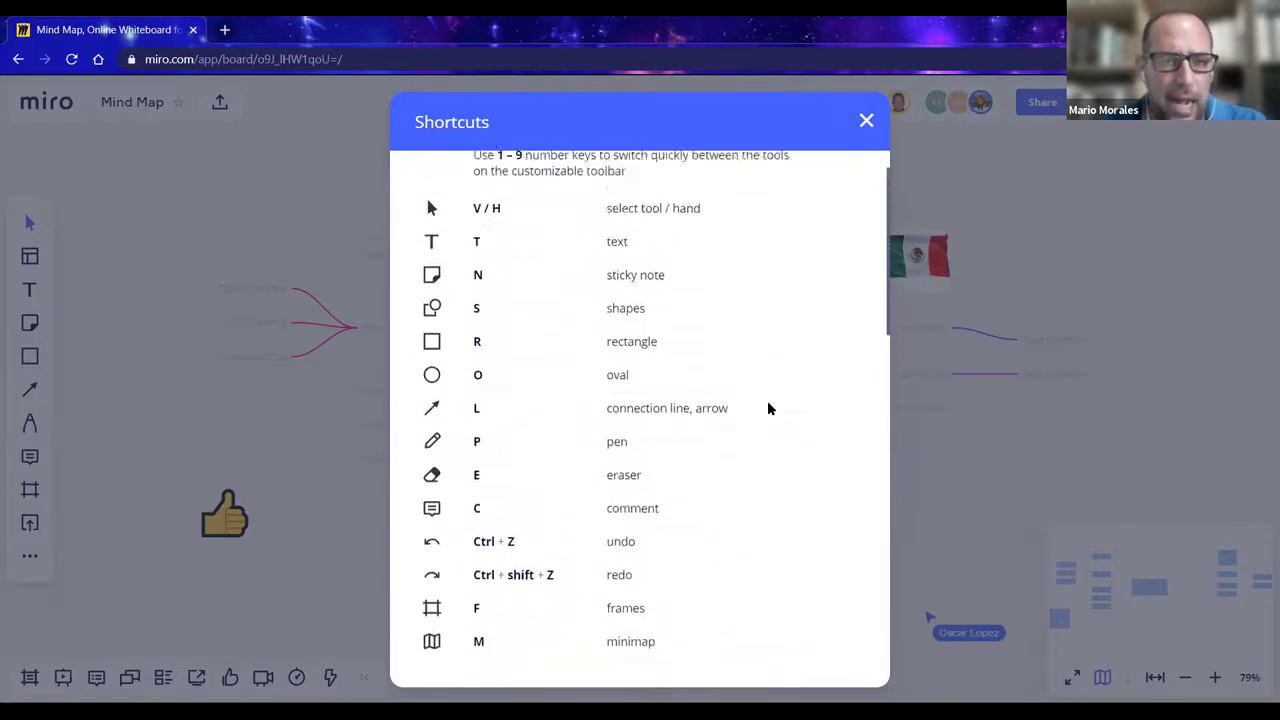
scroll(769, 408, "down", 7)
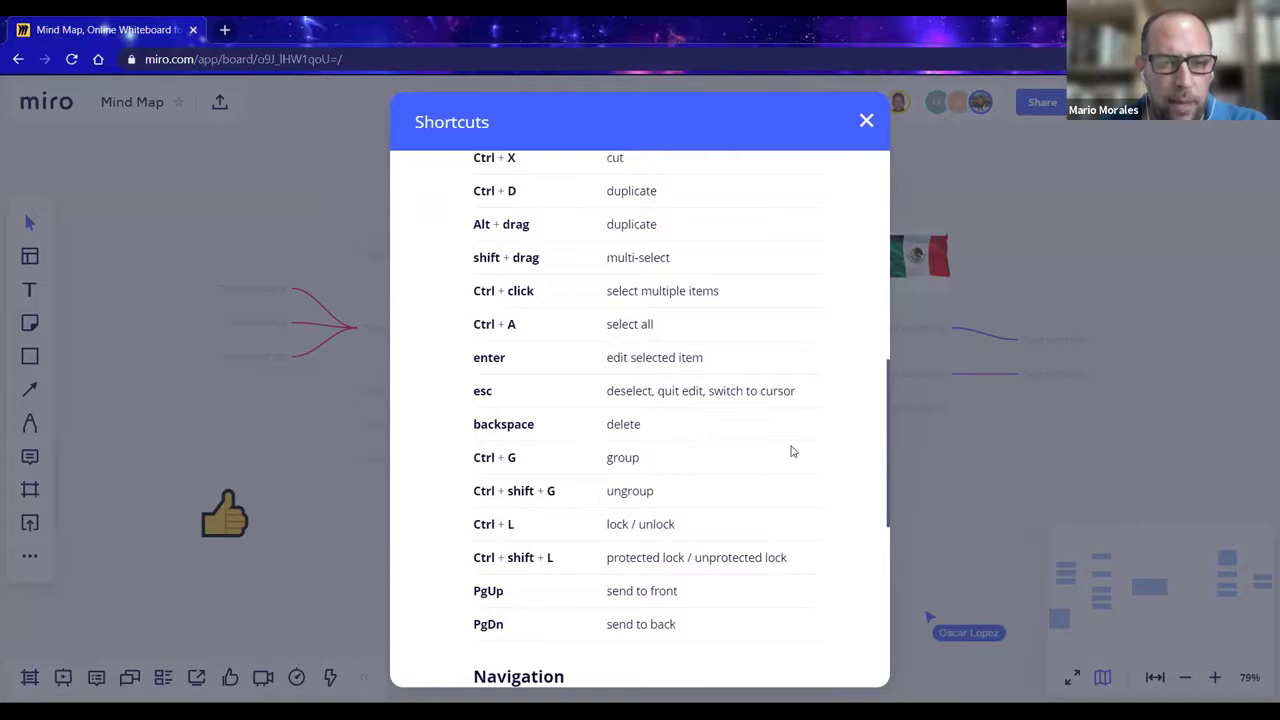
scroll(755, 396, "down", 3)
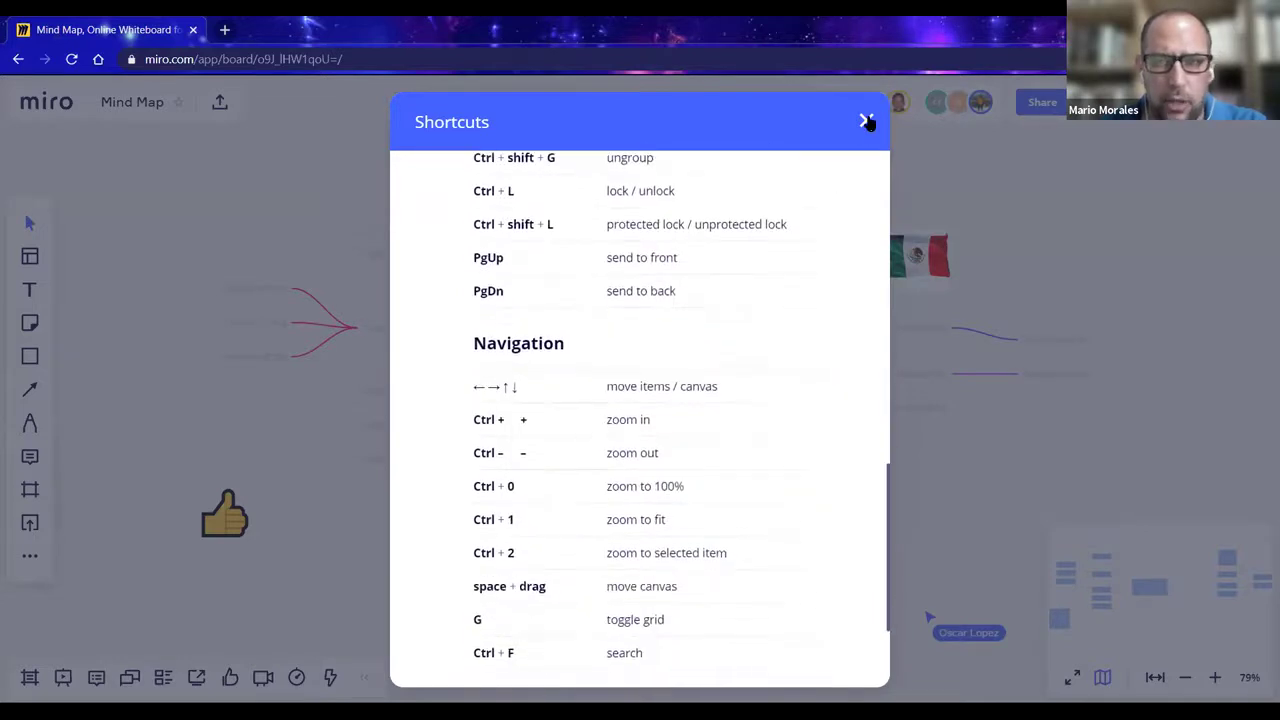
left_click(866, 121)
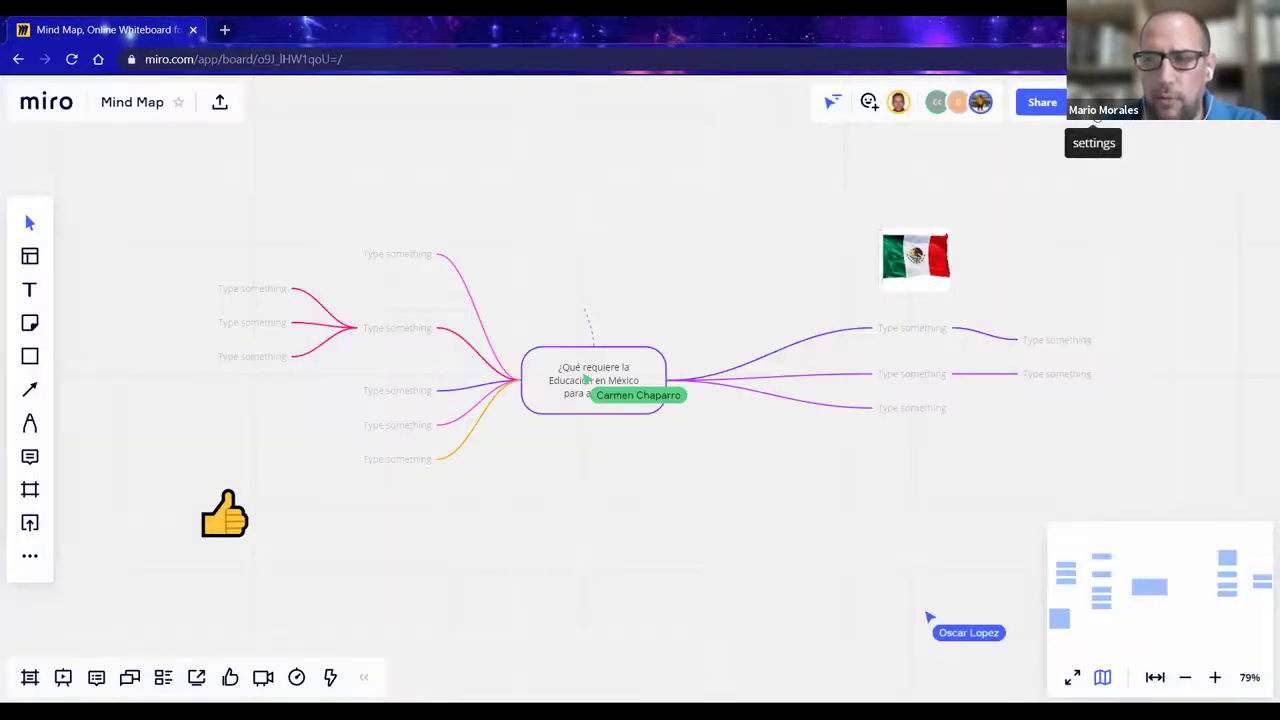
- With object snapping on, move the upper left-hand branches slightly up and shift the dashed branch above the central topic up and right
left_click(1096, 117)
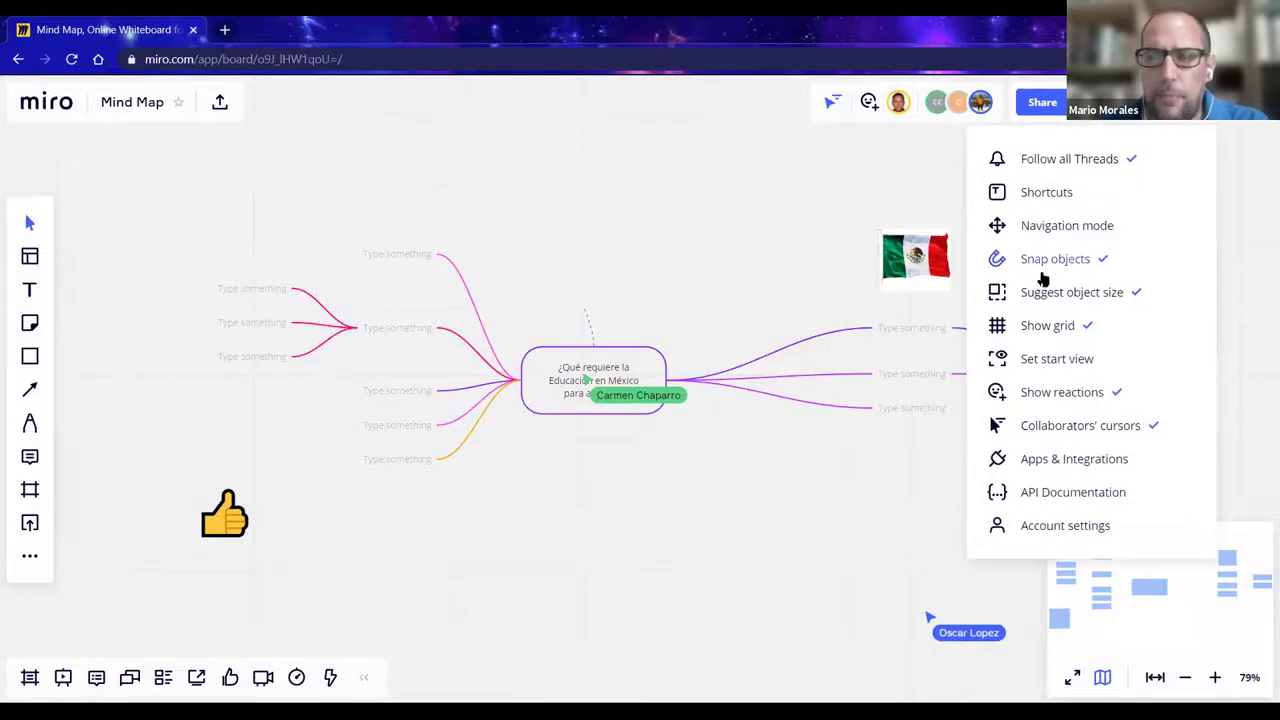
left_click(645, 224)
mouse_move(413, 400)
left_mouse_down()
mouse_move(415, 332)
mouse_move(411, 383)
left_mouse_up()
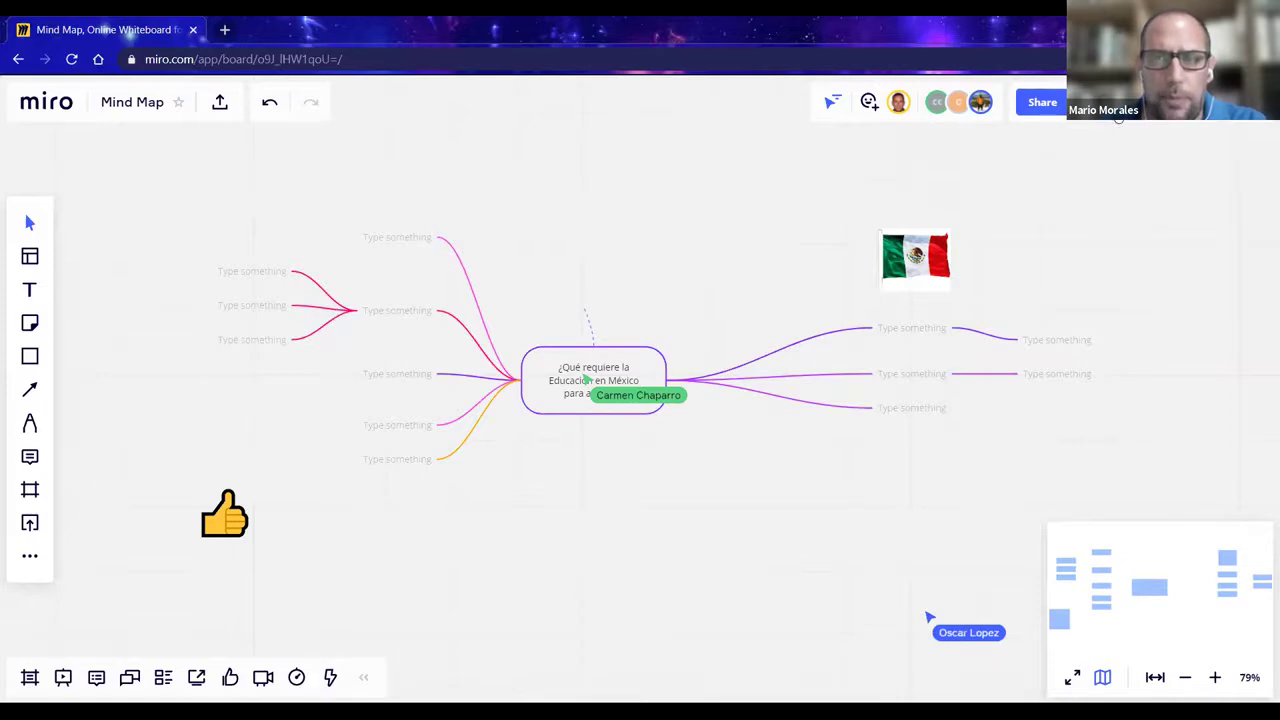
left_click(592, 338)
left_click_drag(583, 307, 609, 281)
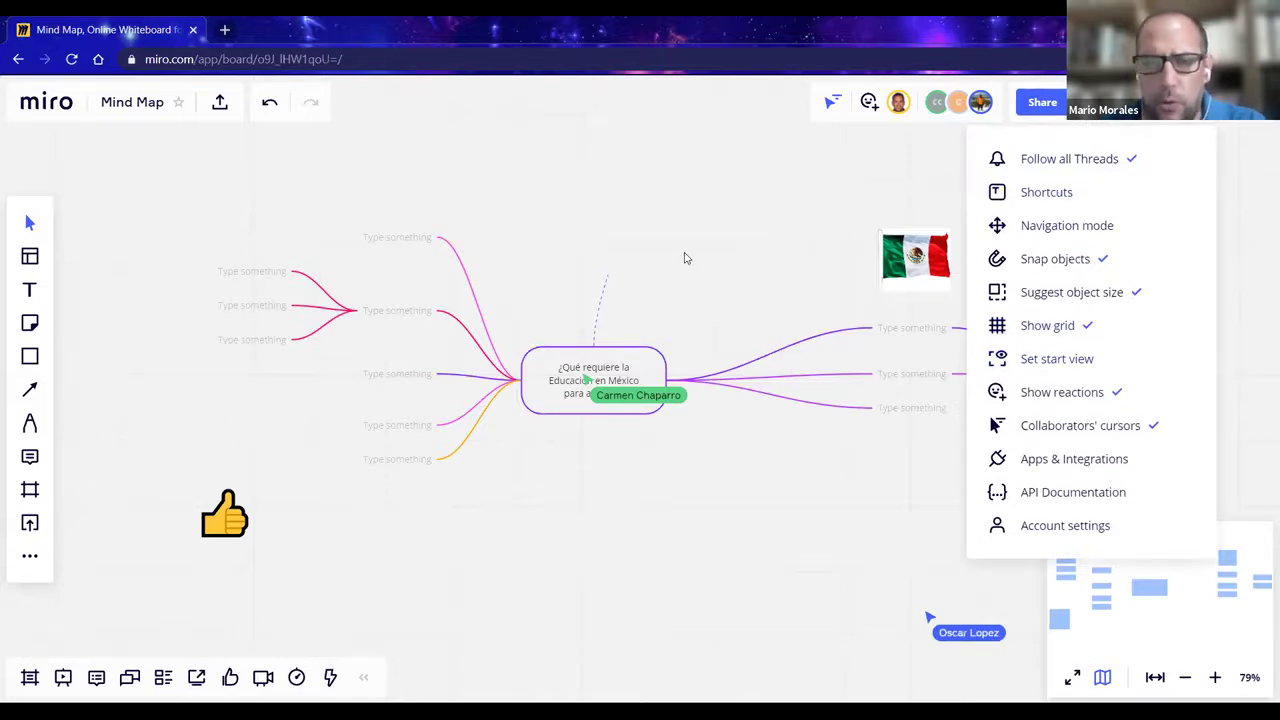
- Turn the board's Show grid setting off and back on, and close the settings
left_click(1052, 328)
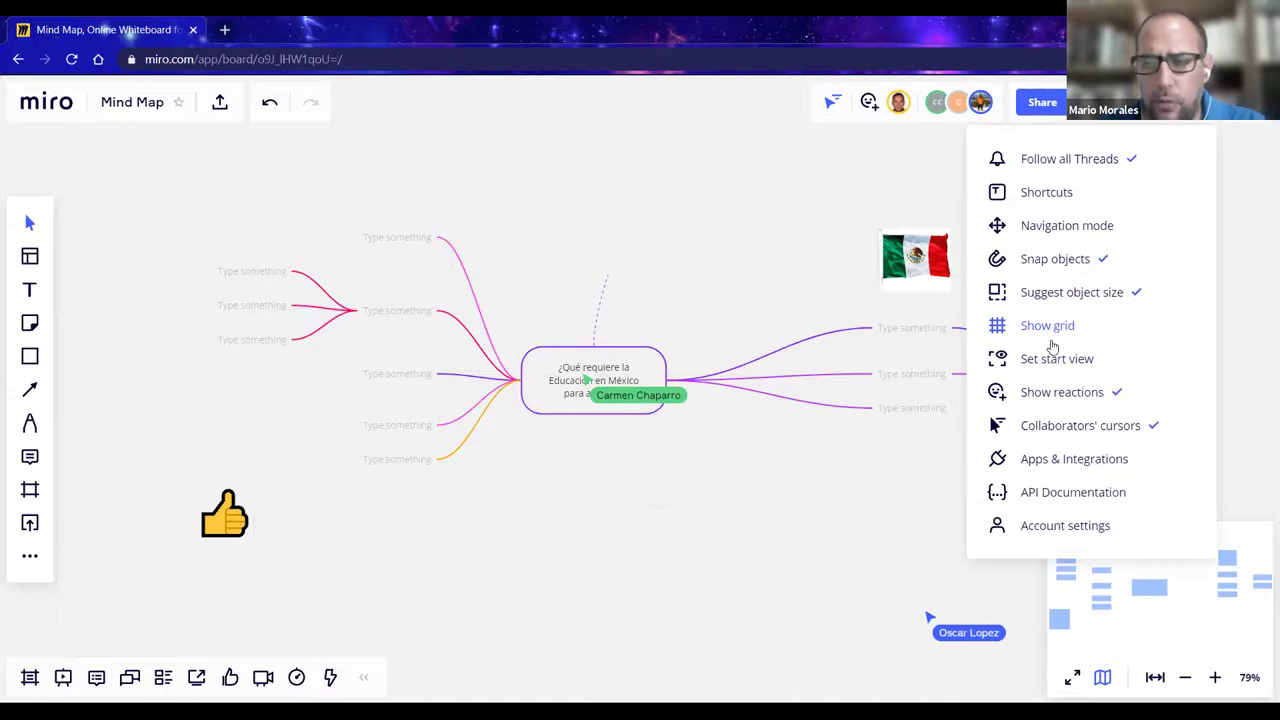
left_click(1047, 328)
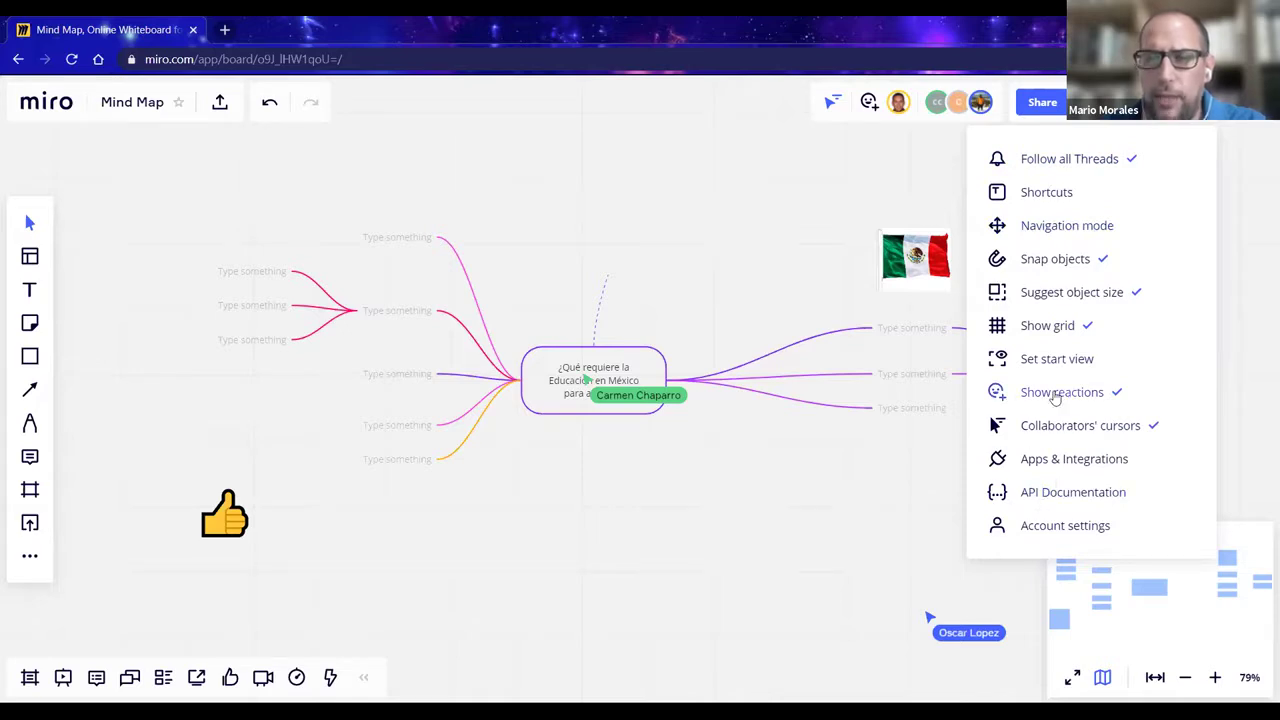
key("Escape")
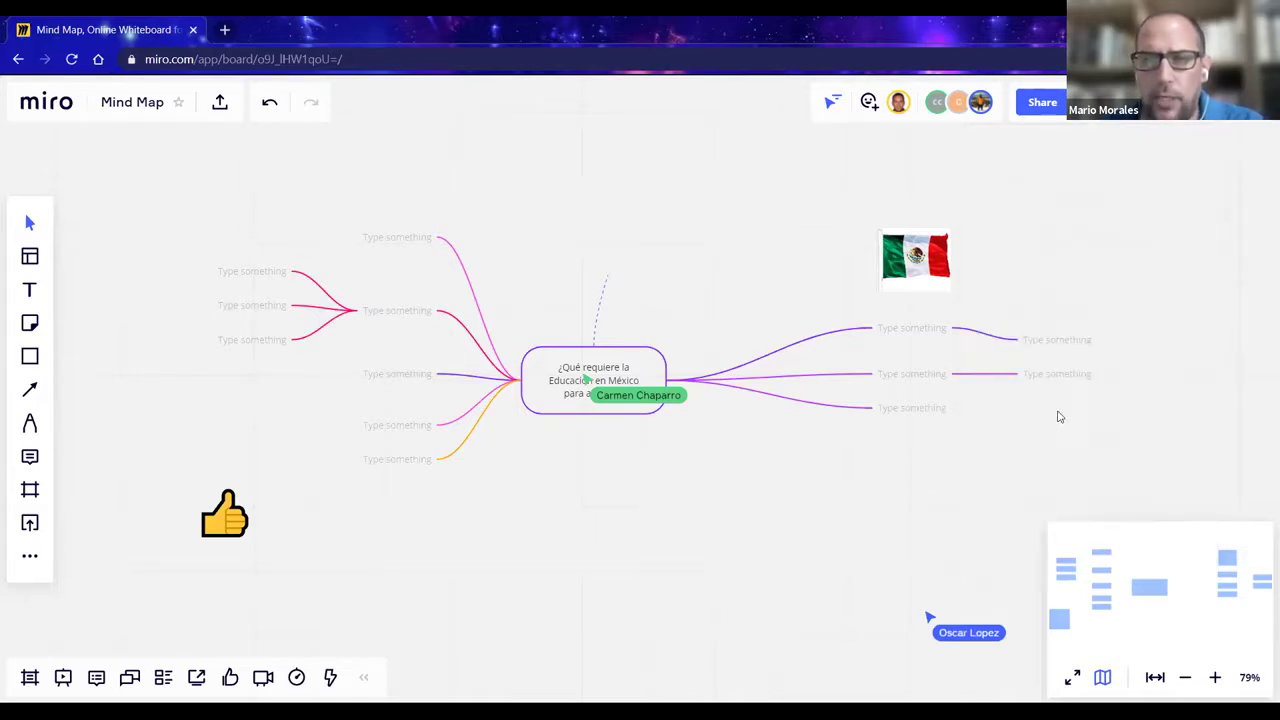
- Look at the available reactions and switch Show reactions off and back on in the board settings
left_click(868, 104)
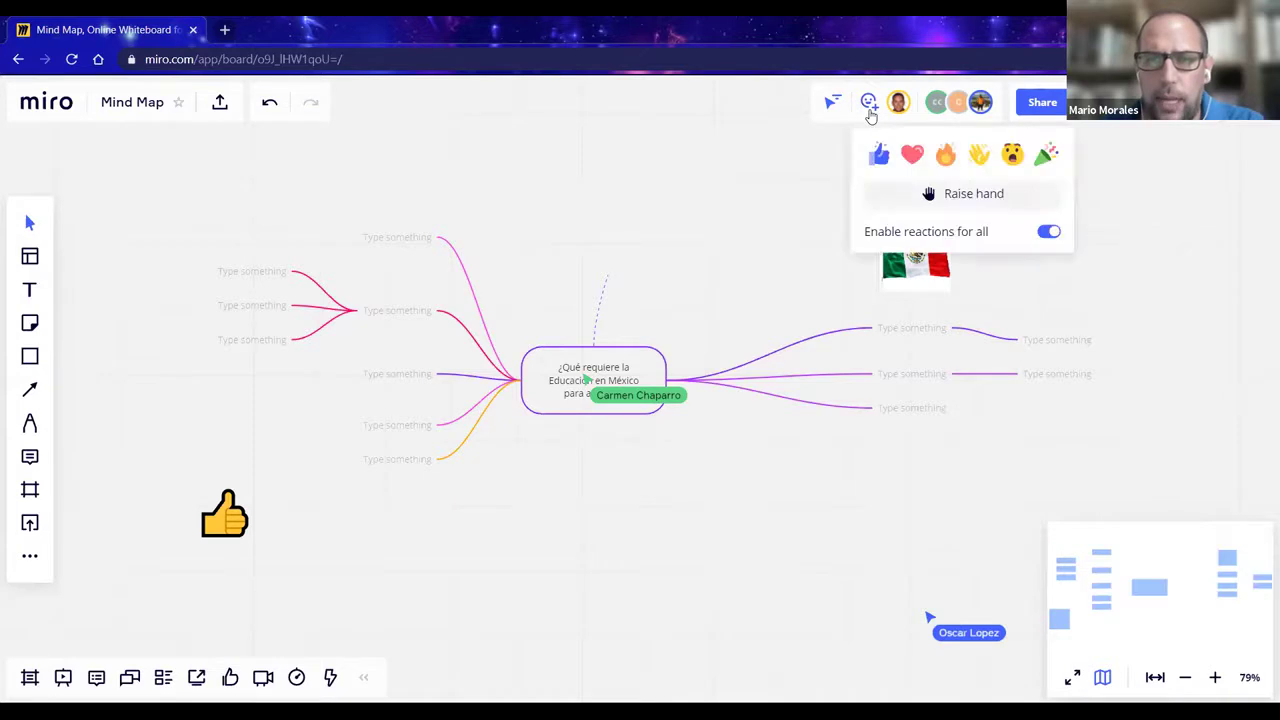
left_click(730, 229)
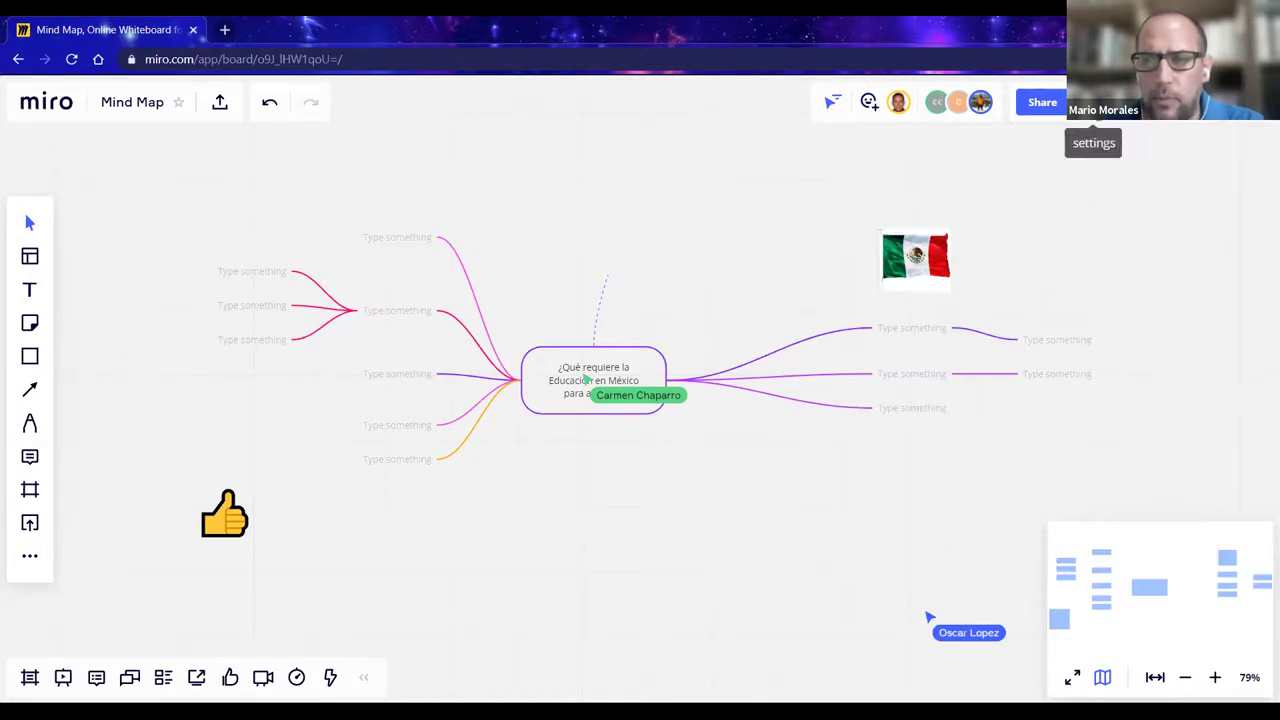
left_click(1085, 102)
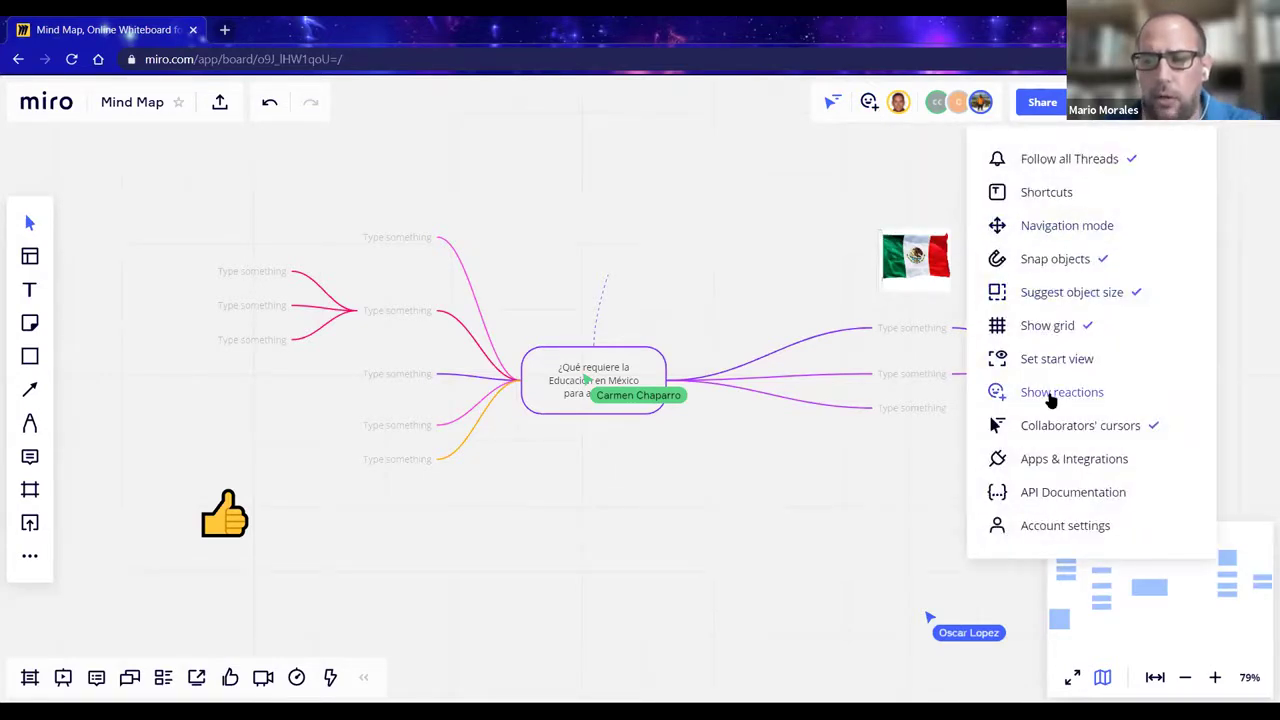
left_click(1051, 398)
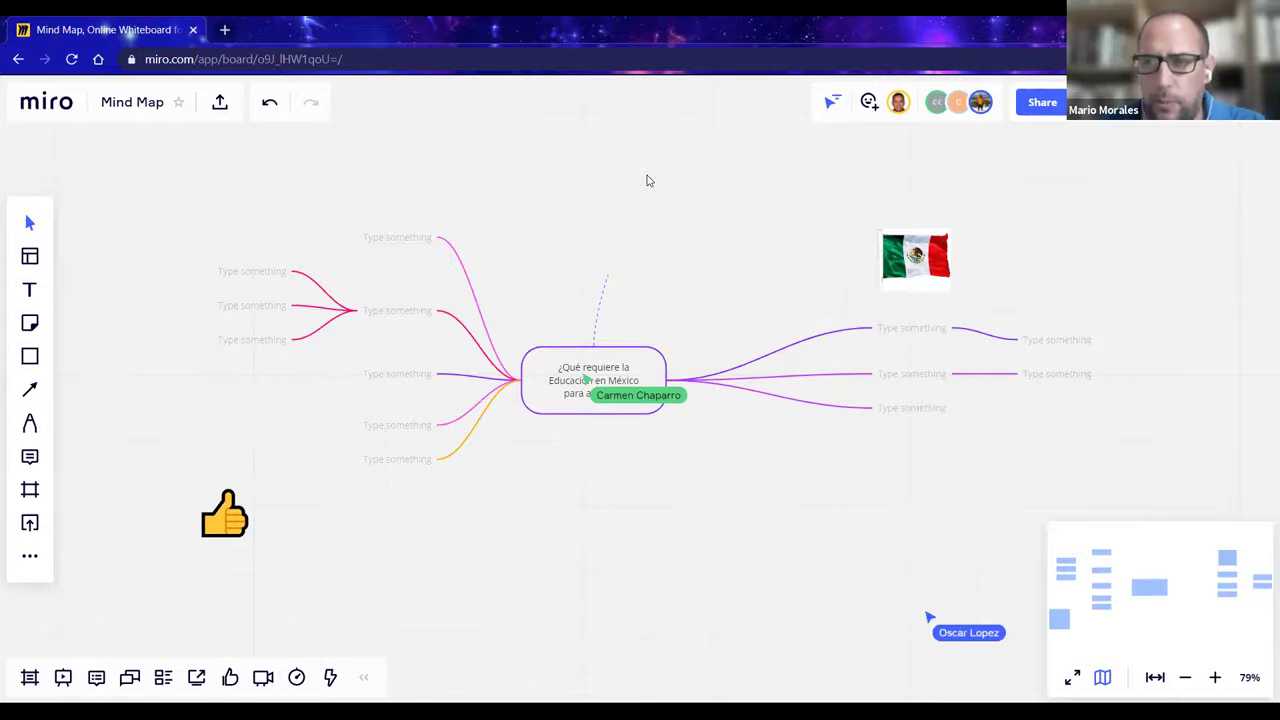
- Review the learning and help resources and the unread notifications feed, closing each one
left_click(1127, 102)
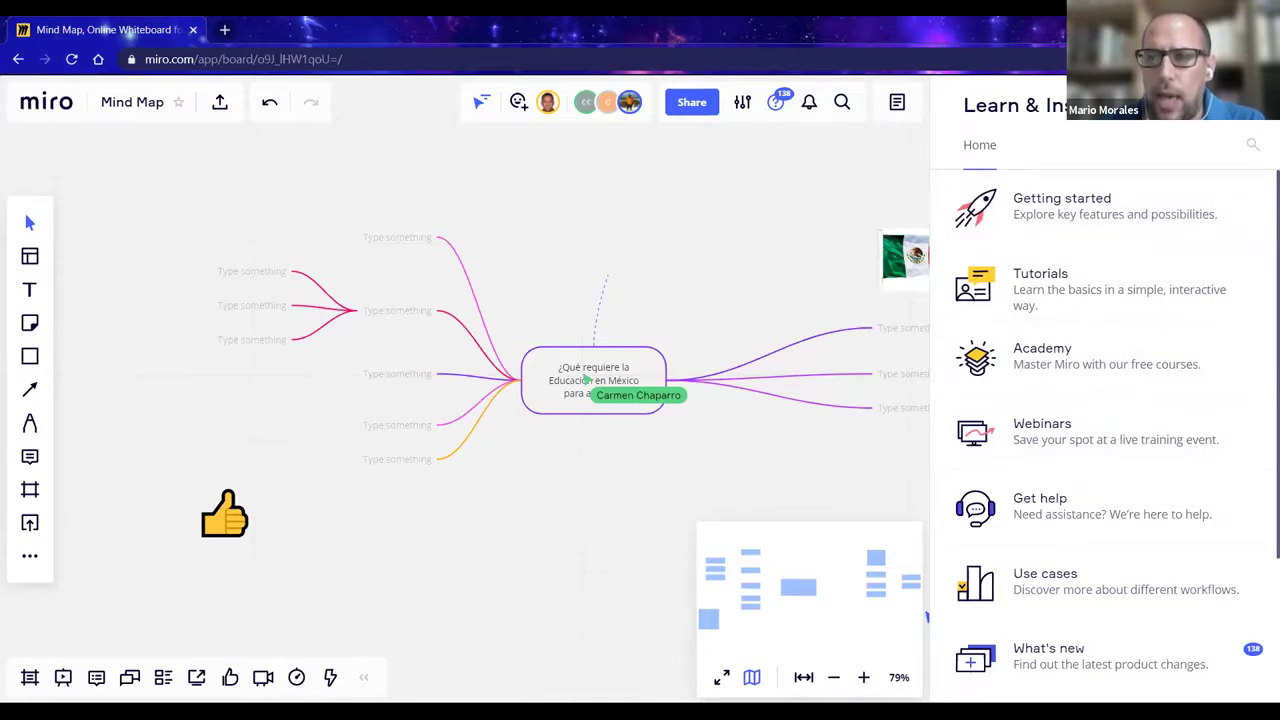
key("Escape")
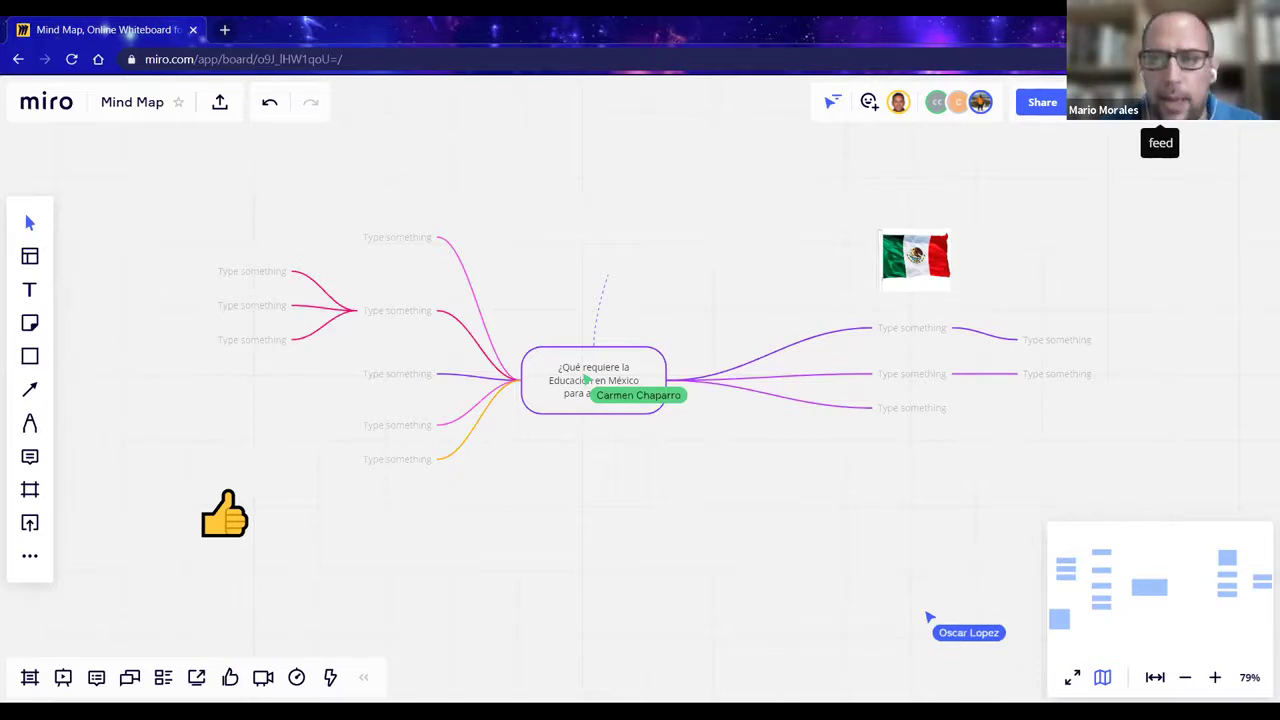
left_click(1160, 102)
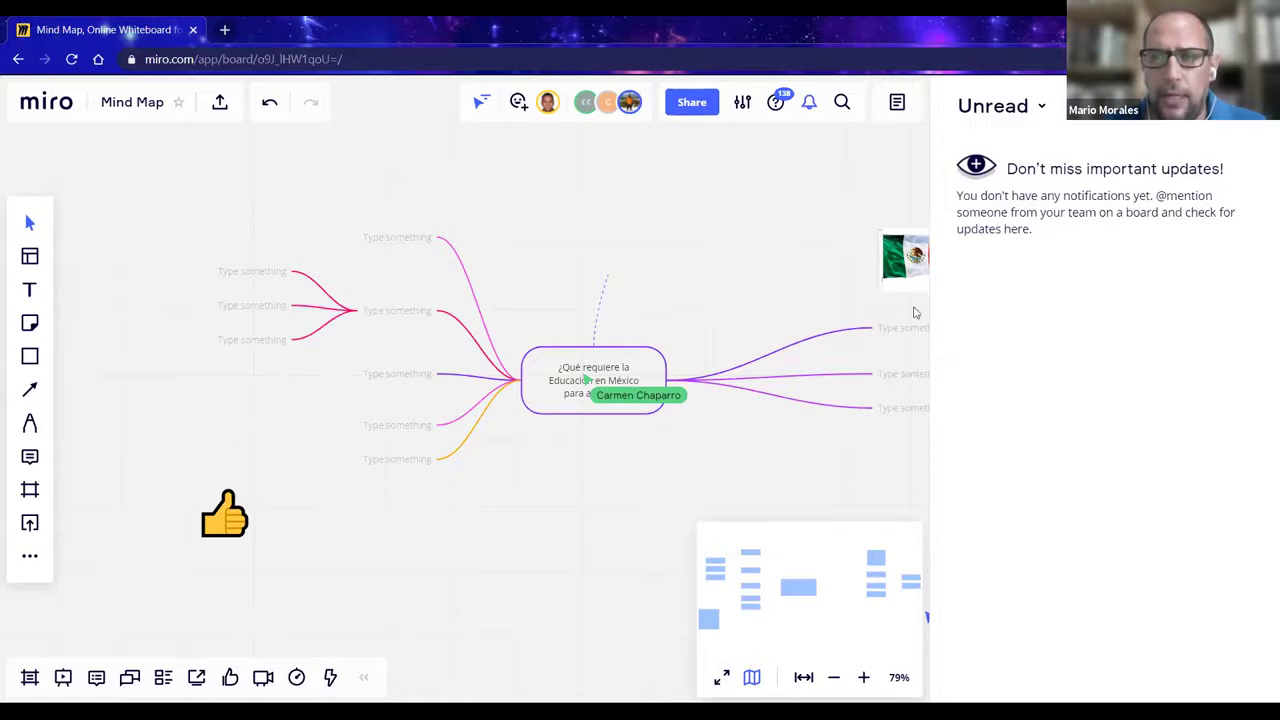
left_click(753, 313)
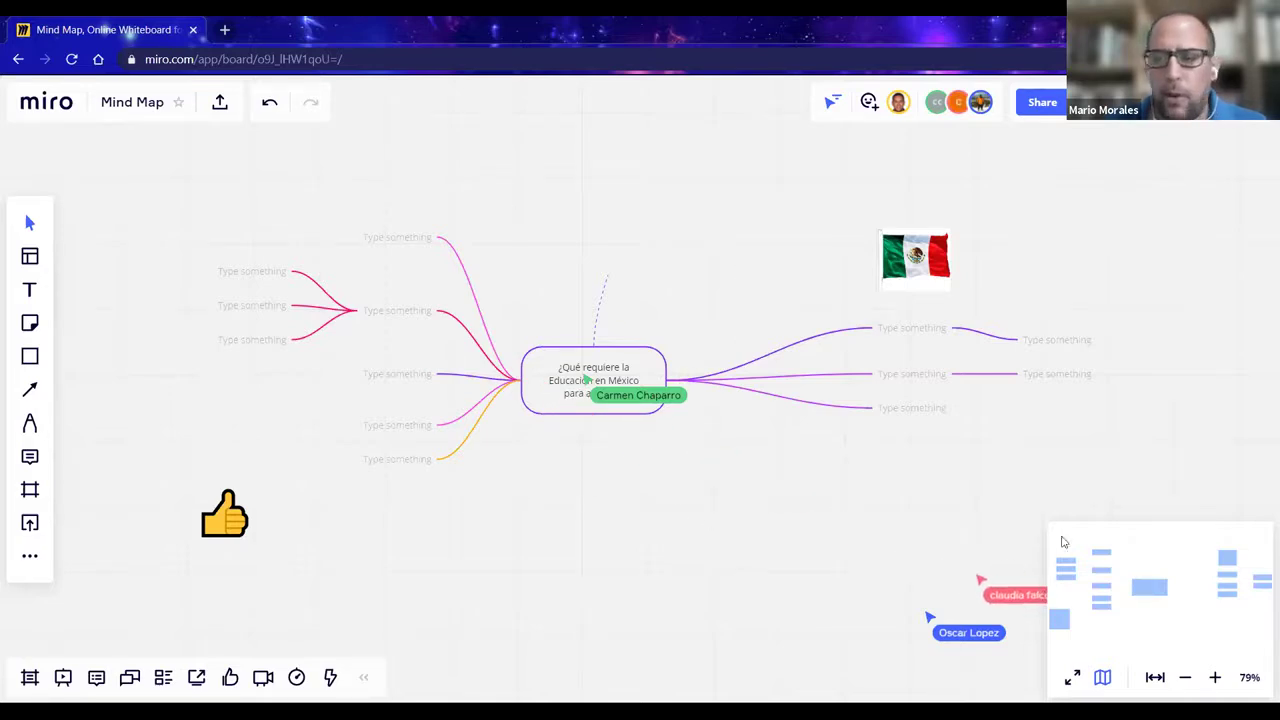
- Try zooming the board out and in, up to 150%, and fit the whole mind map back on screen
left_click(1249, 680)
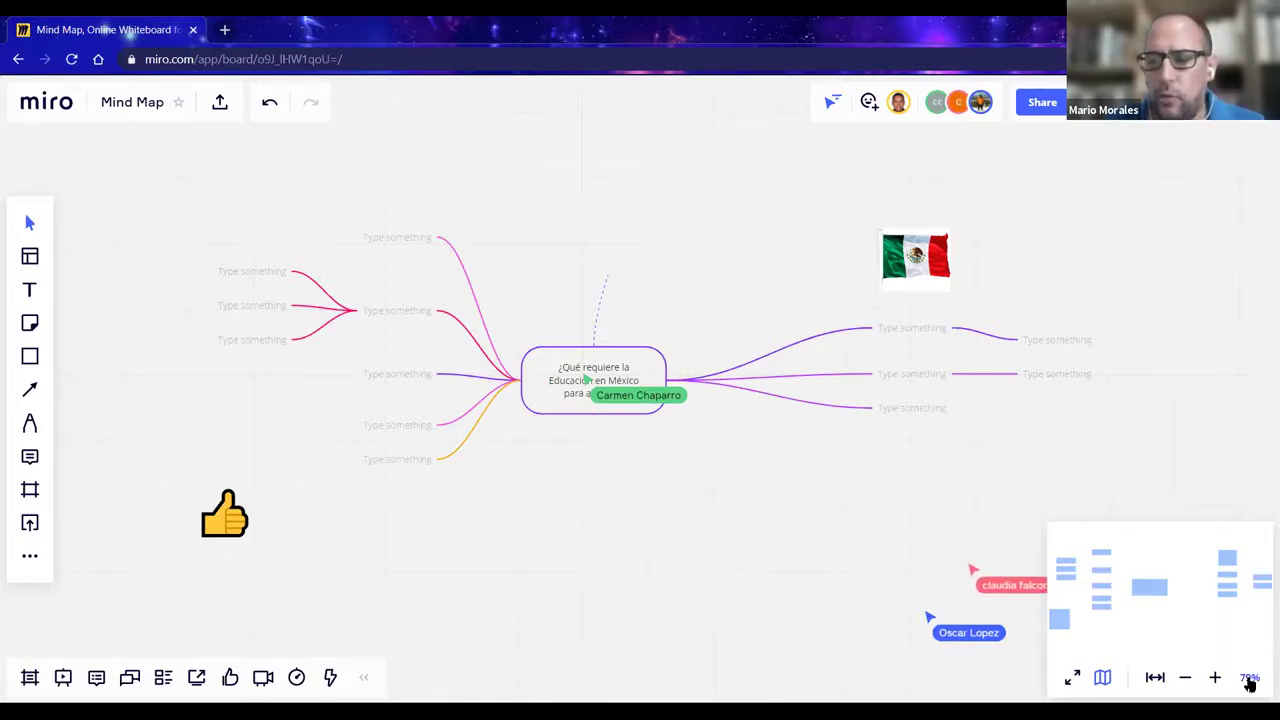
left_click(1186, 679)
left_click(1186, 679)
left_click(1214, 679)
left_click(1214, 679)
left_click(1214, 679)
left_click(1214, 679)
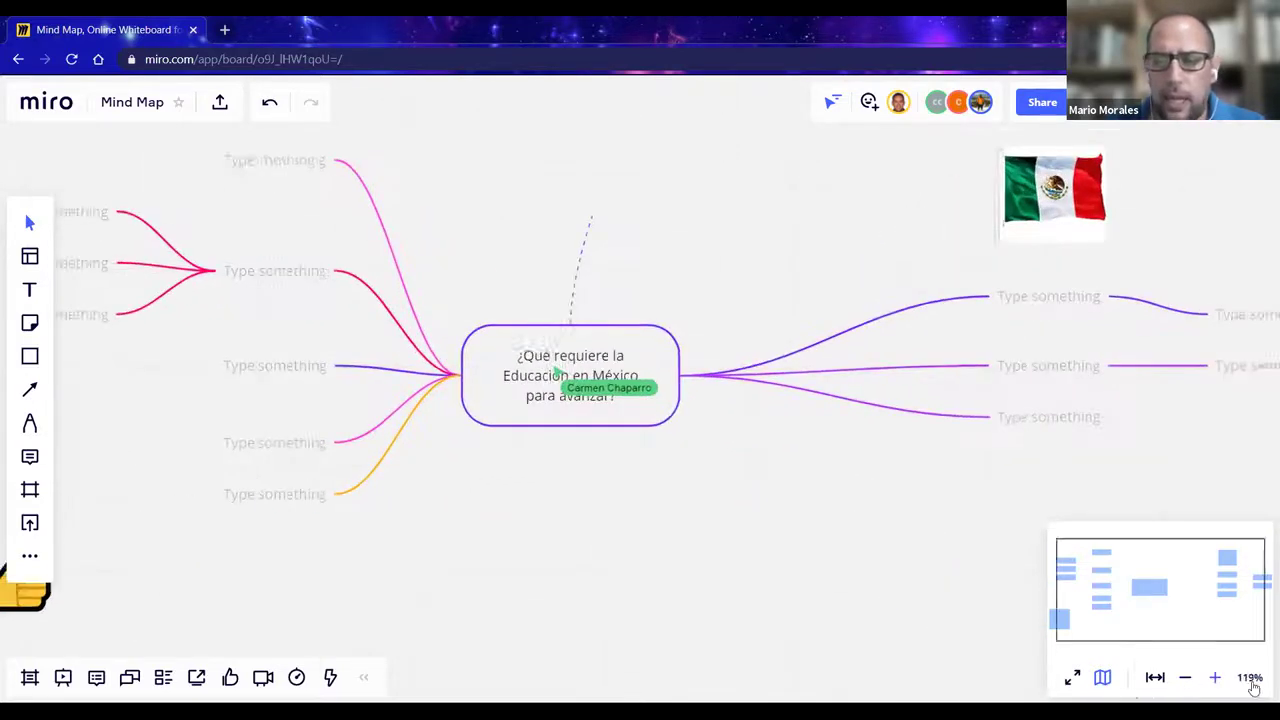
left_click(1214, 679)
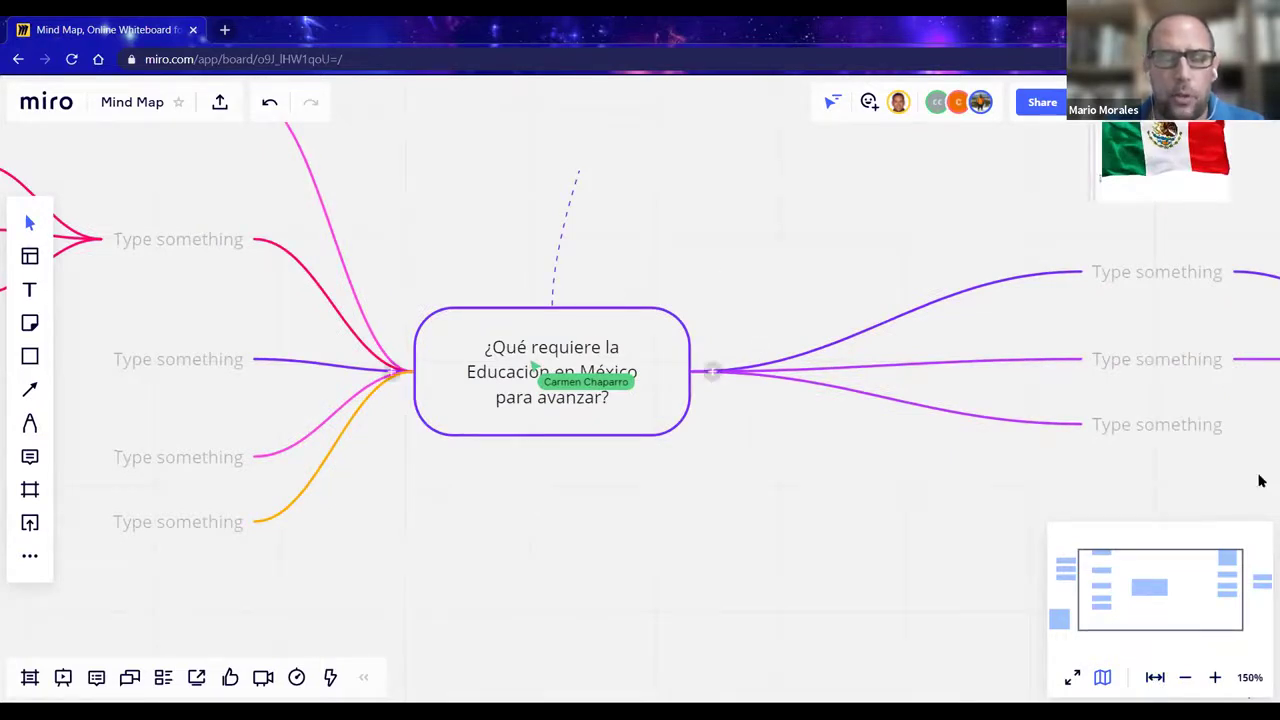
left_click(1155, 678)
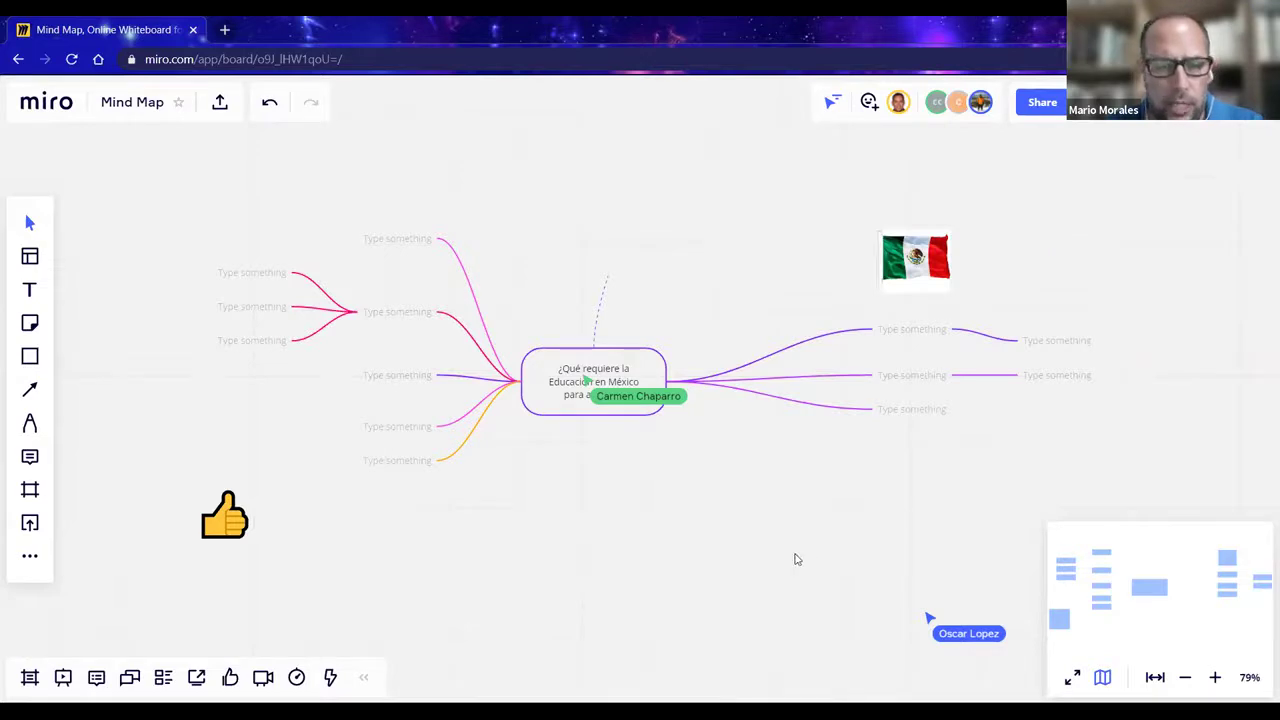
- Place the Mexican flag image far to the right of the mind map and fit all board content on screen
left_click_drag(929, 423, 317, 480)
left_click_drag(292, 318, 1049, 280)
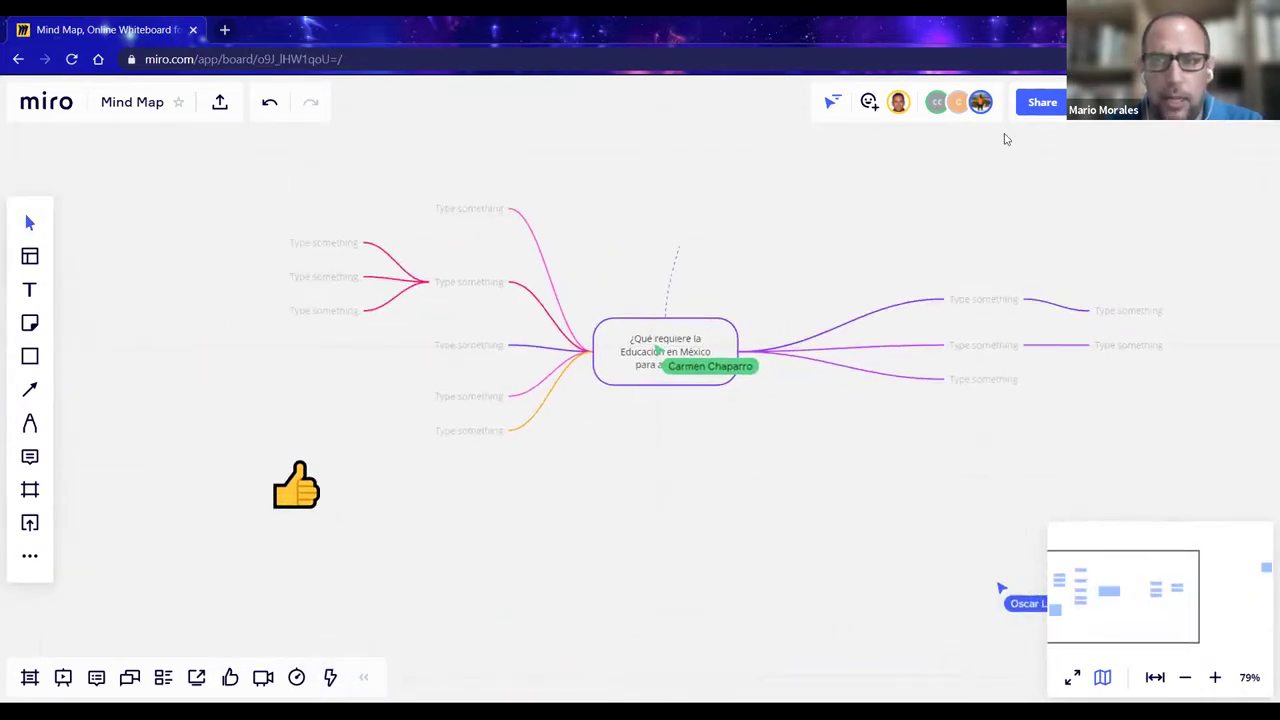
left_click(1155, 679)
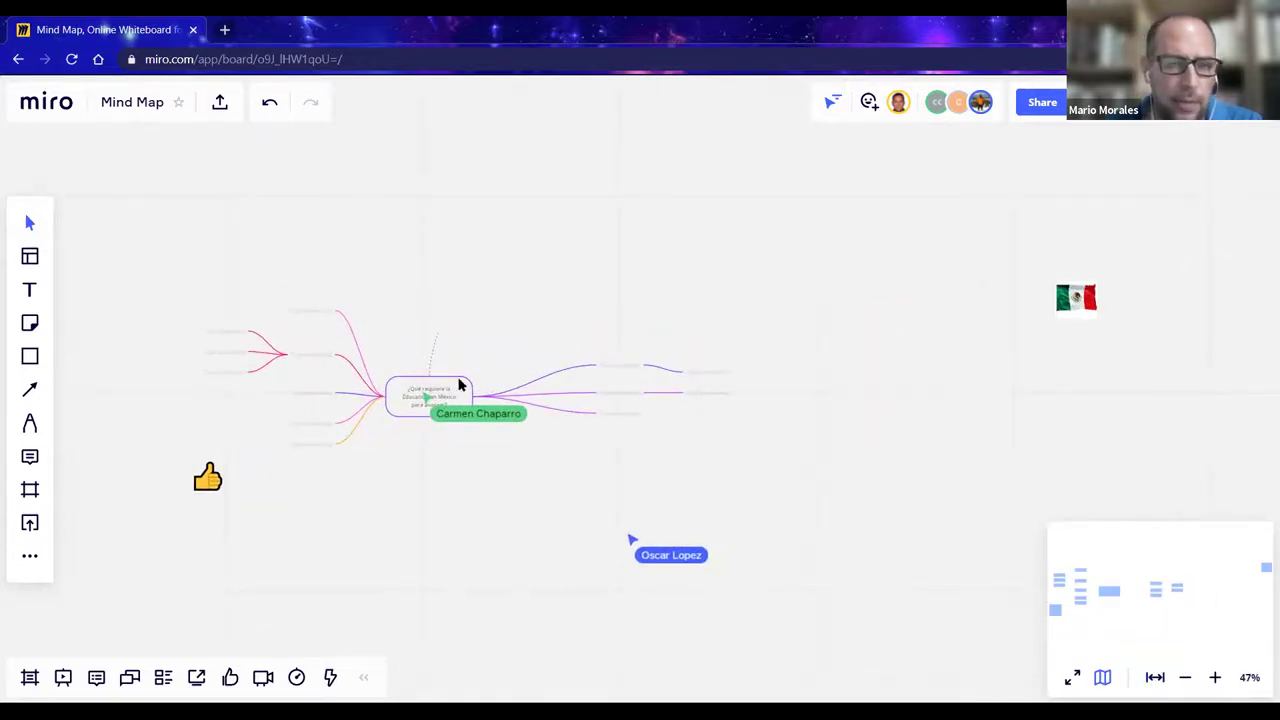
- Move the Mexican flag image back to just above the mind map's right-hand branches and deselect it
left_click(1062, 293)
left_click_drag(771, 322, 660, 296)
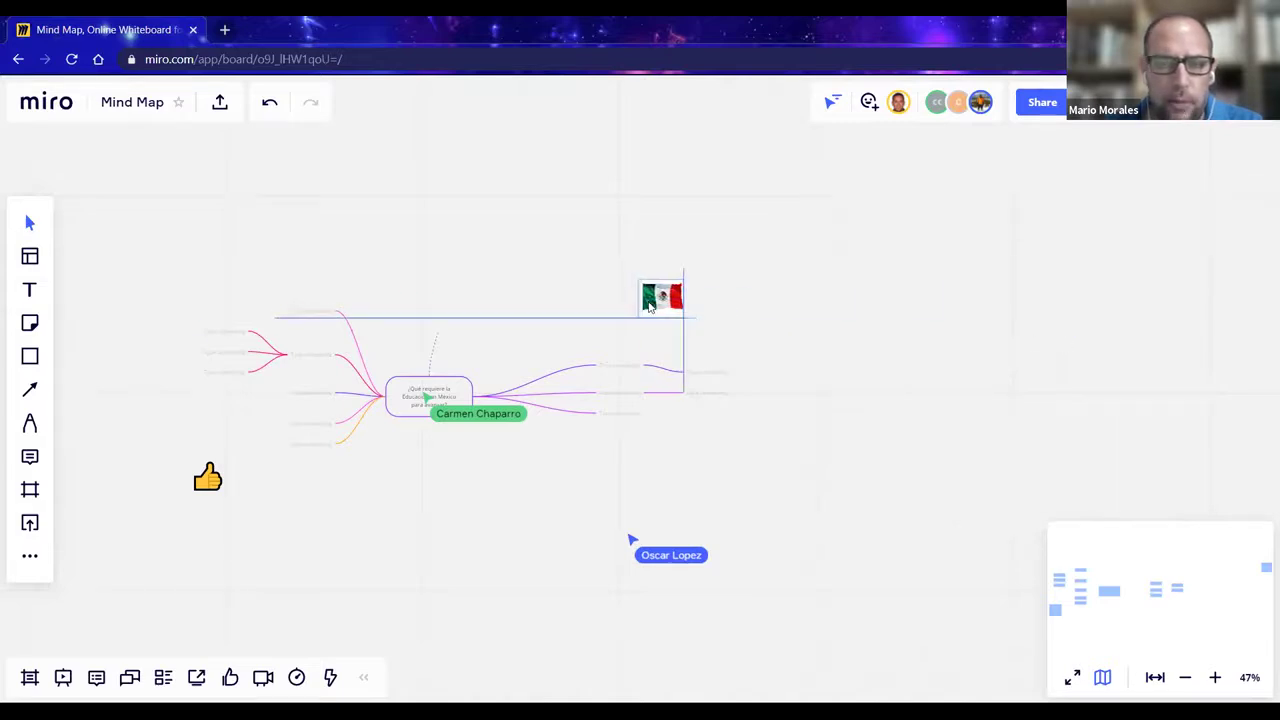
left_click(845, 399)
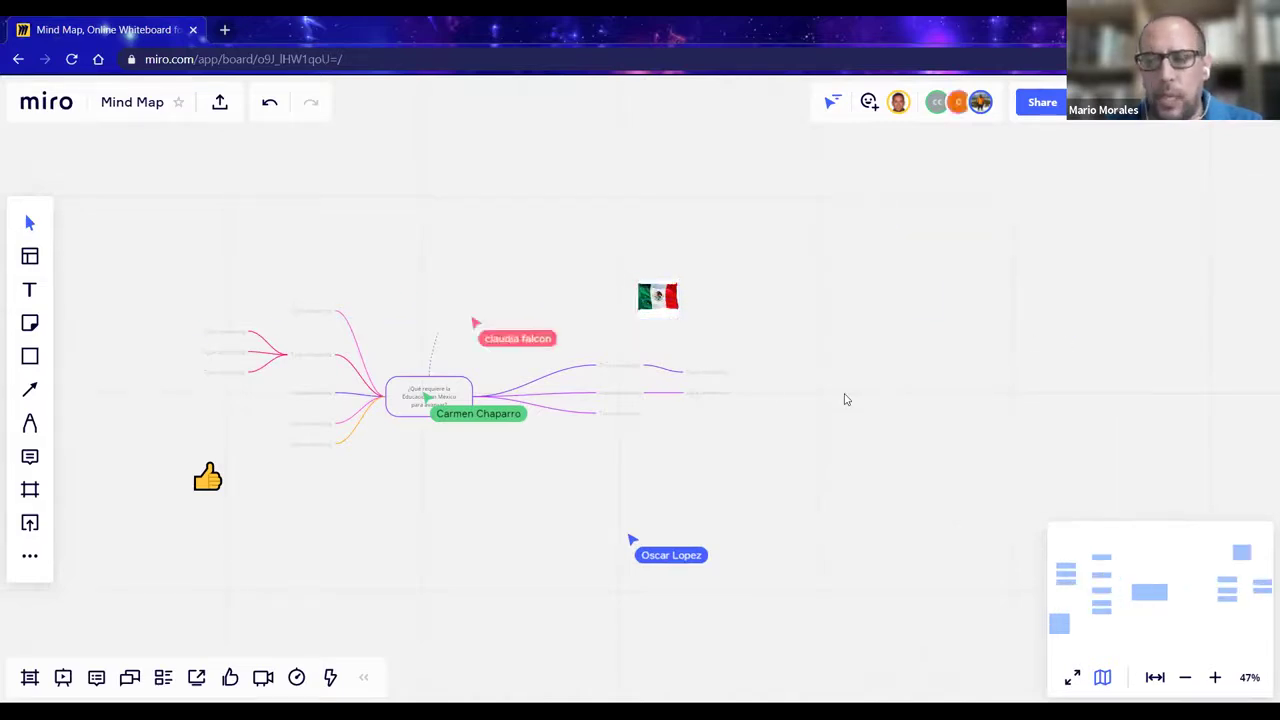
left_click_drag(543, 485, 684, 490)
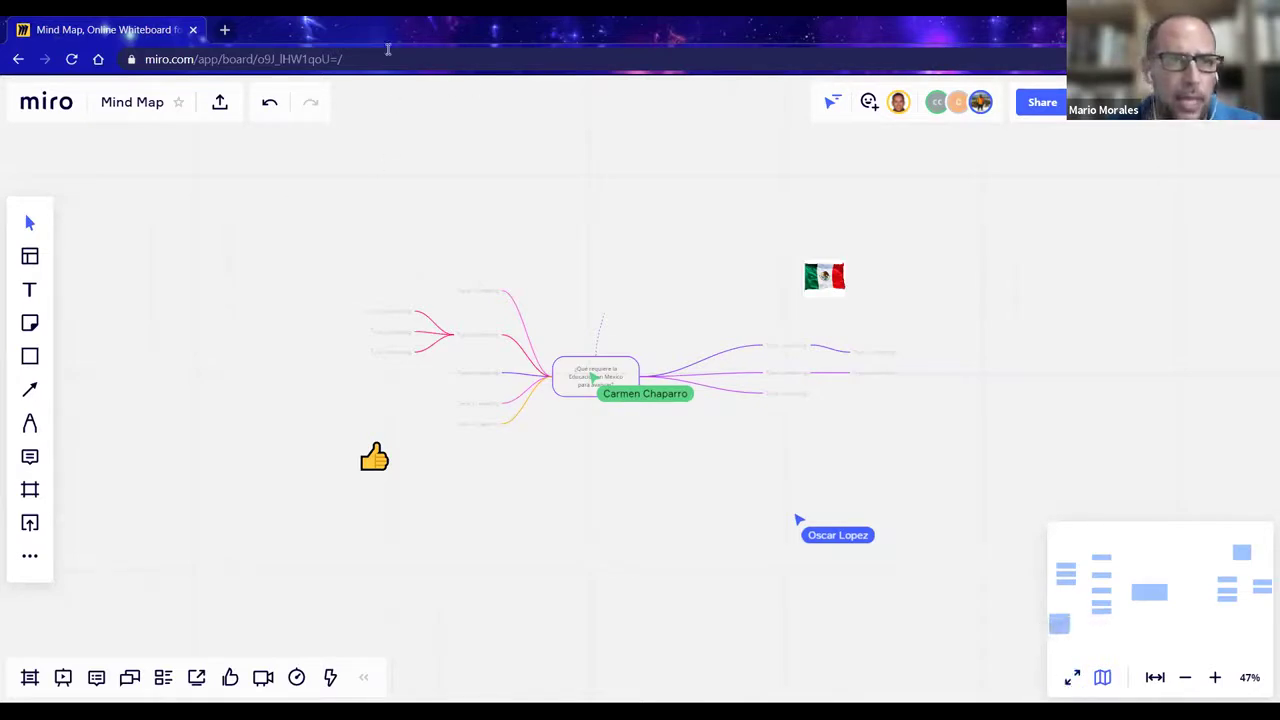
- Try the fullscreen view of the board, leave it and fit all board content on screen
left_click(1072, 679)
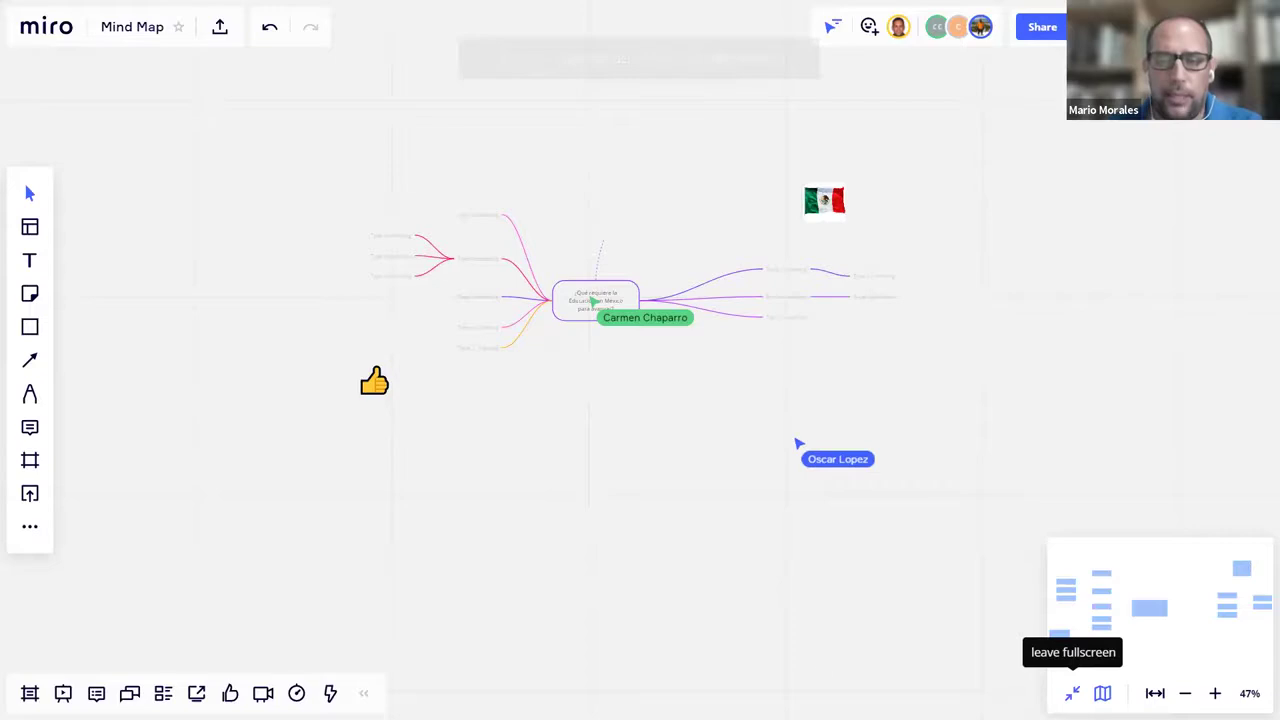
key("Escape")
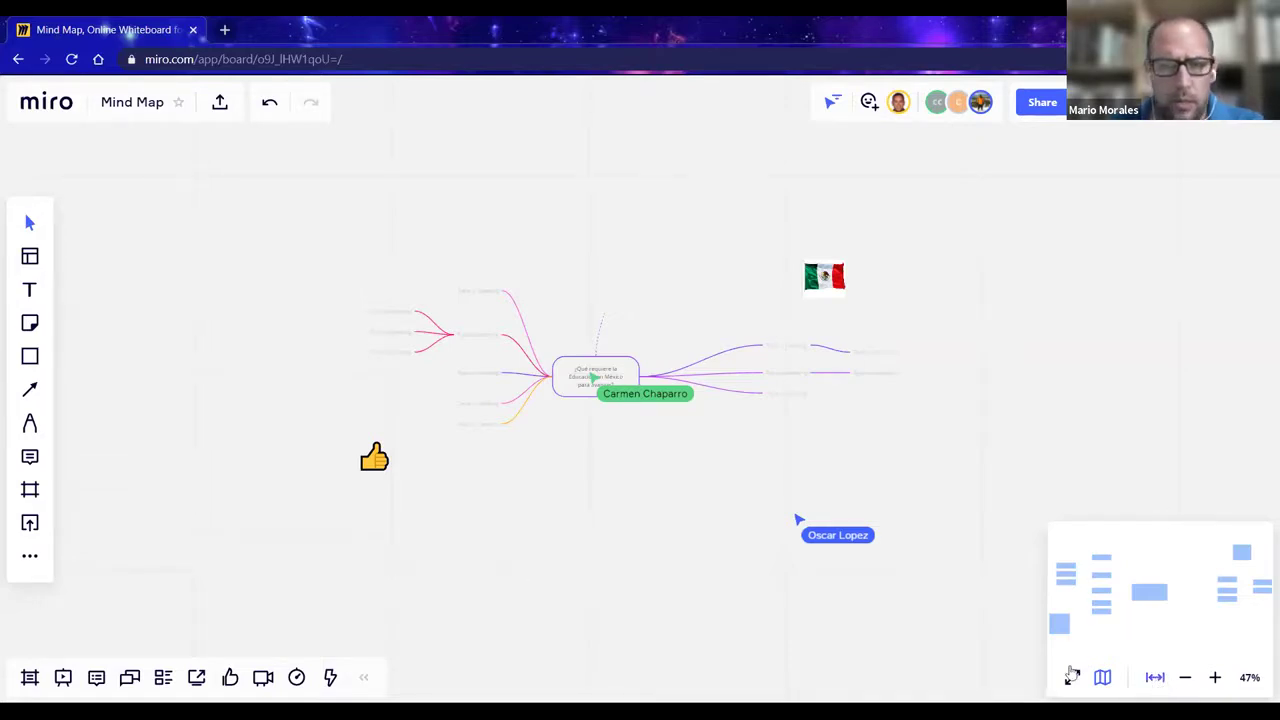
left_click(1155, 678)
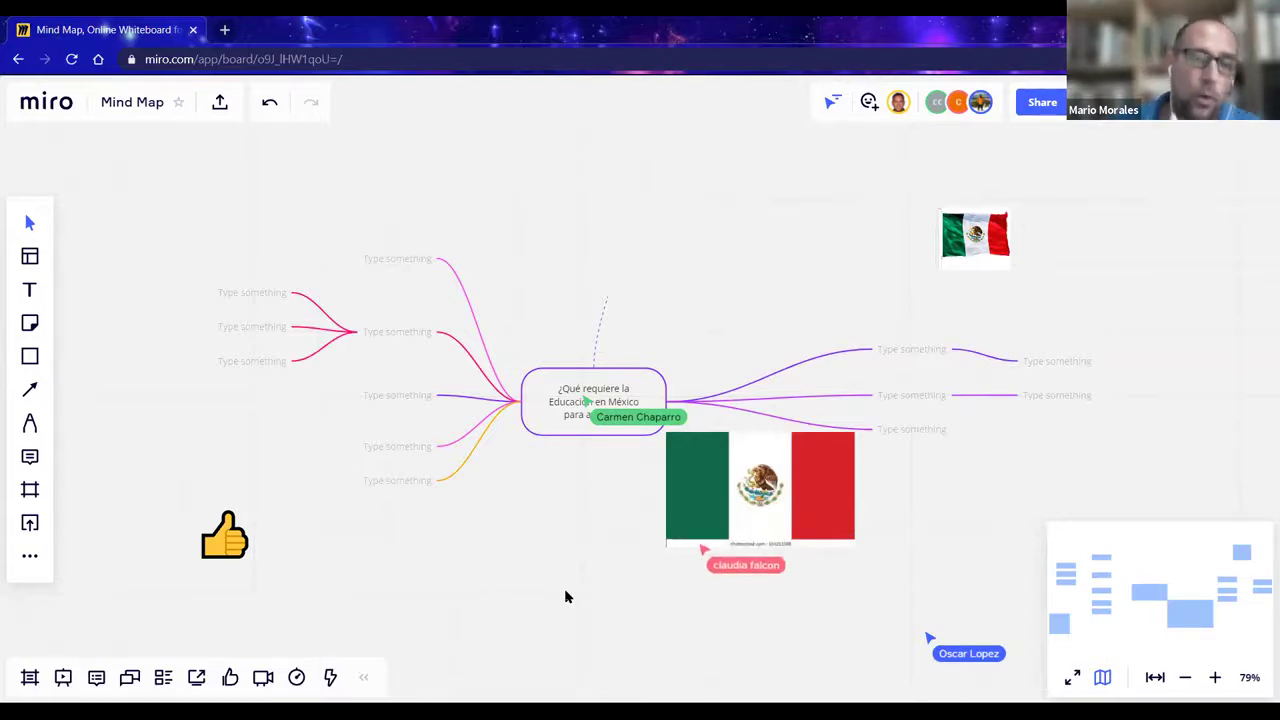
- Delete the thumbs-up emoji below the mind map's left-hand branches
left_click(233, 550)
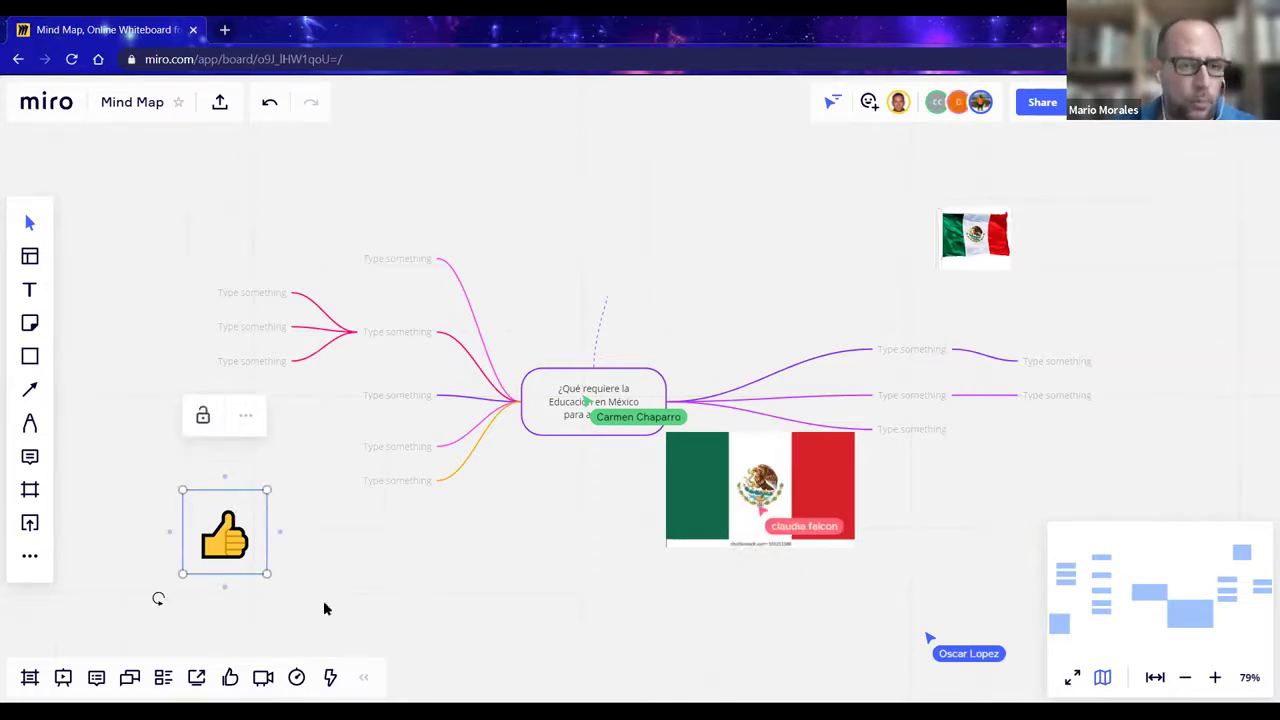
key("Delete")
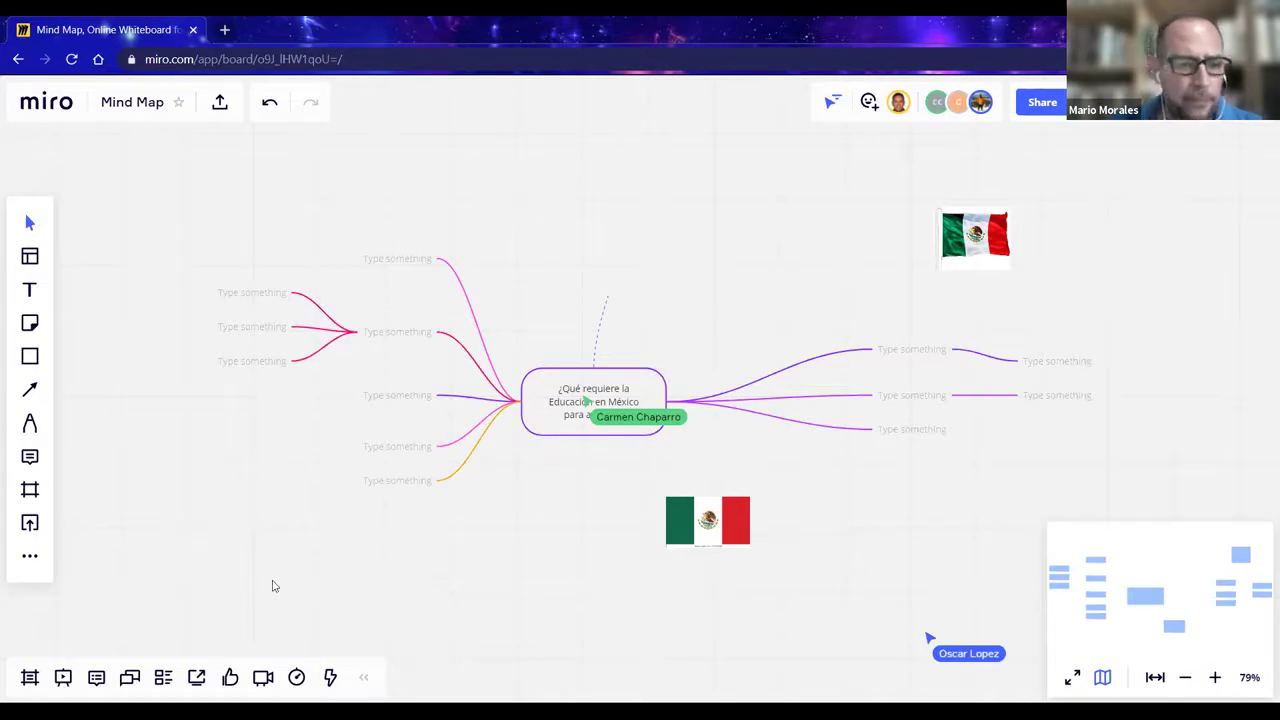
- Restore the two objects deleted at 16:26 from the board's activity history and deselect them
left_click(331, 679)
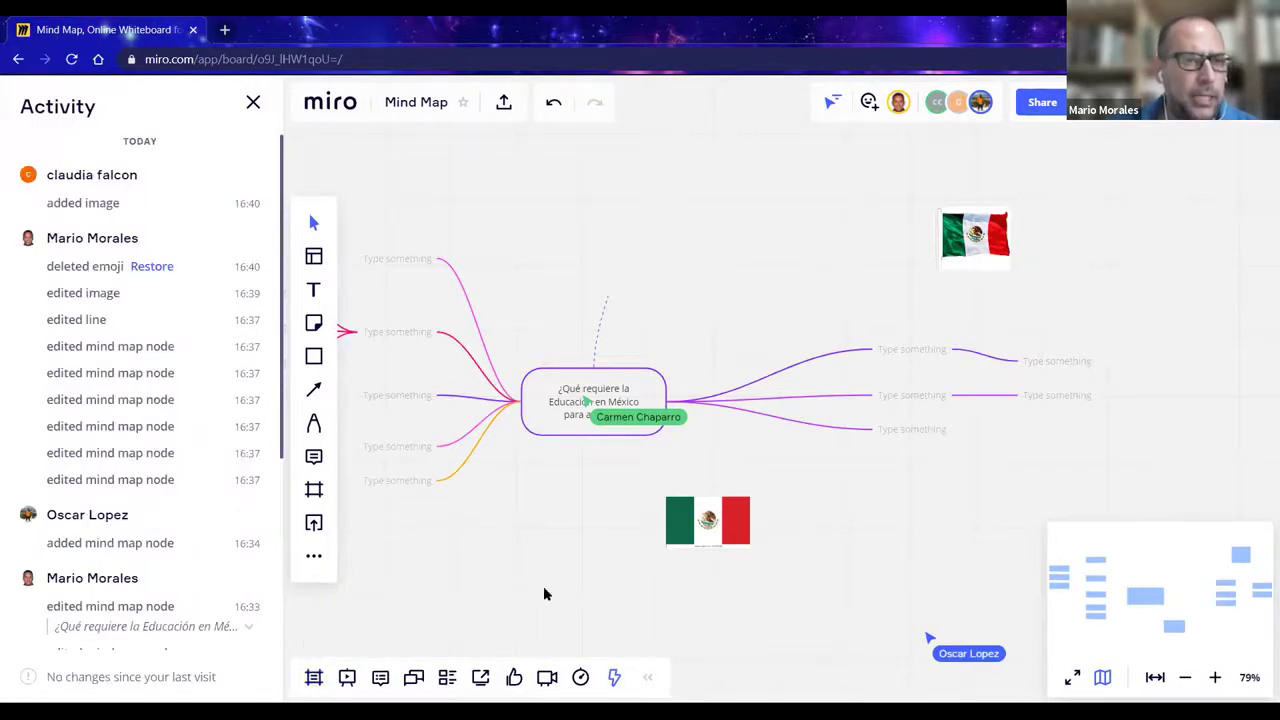
scroll(131, 403, "down", 3)
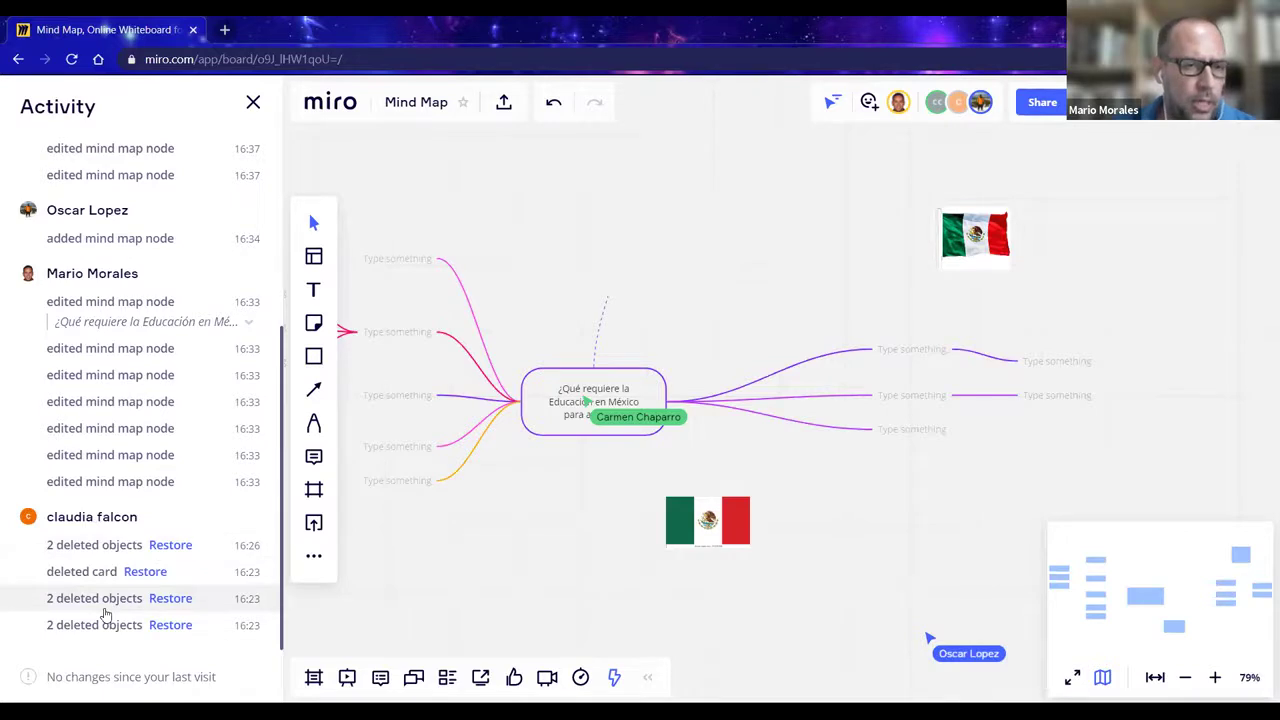
left_click(170, 545)
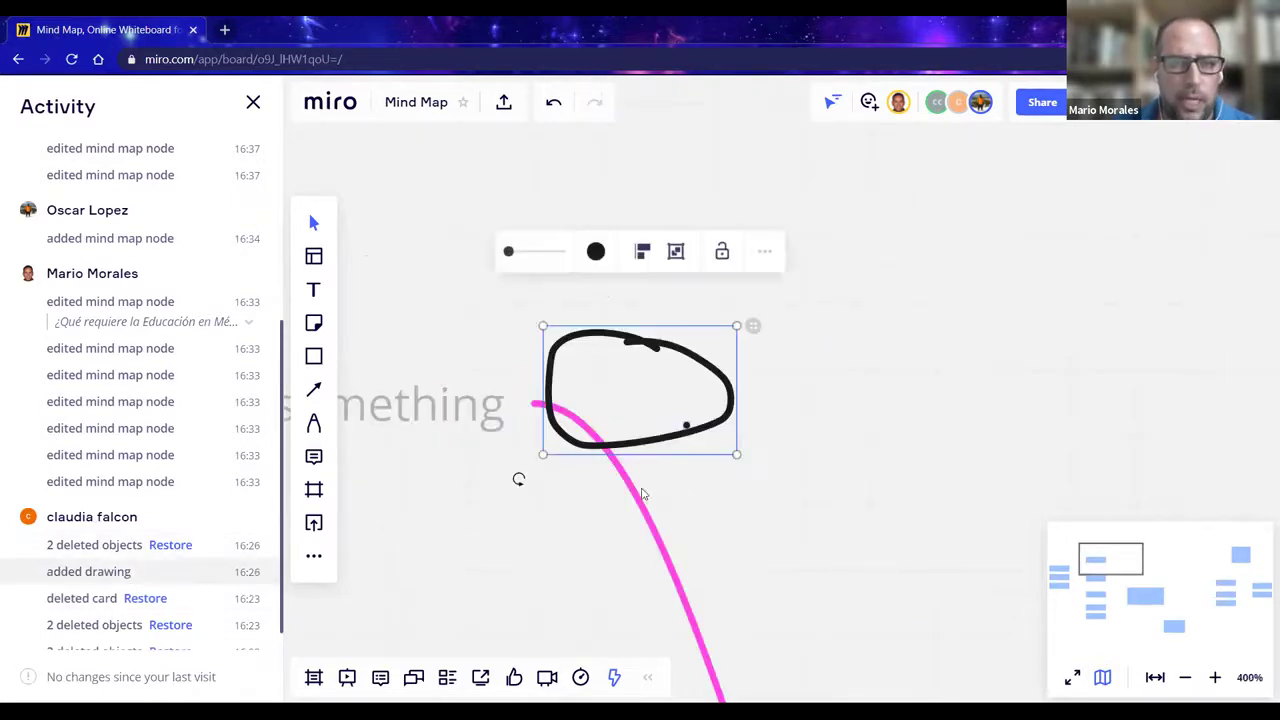
left_click(729, 526)
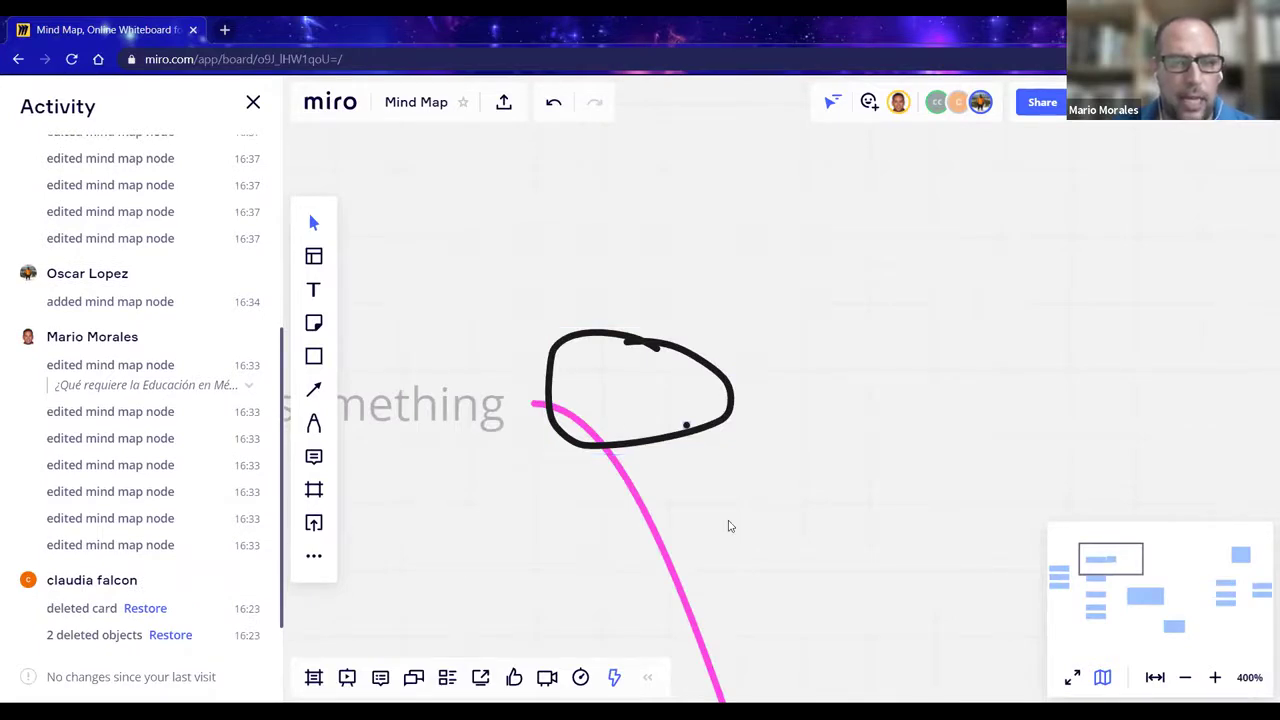
- Delete the restored black loop drawing and the small dot beside the upper-left pink branch
left_click(593, 334)
key("Delete")
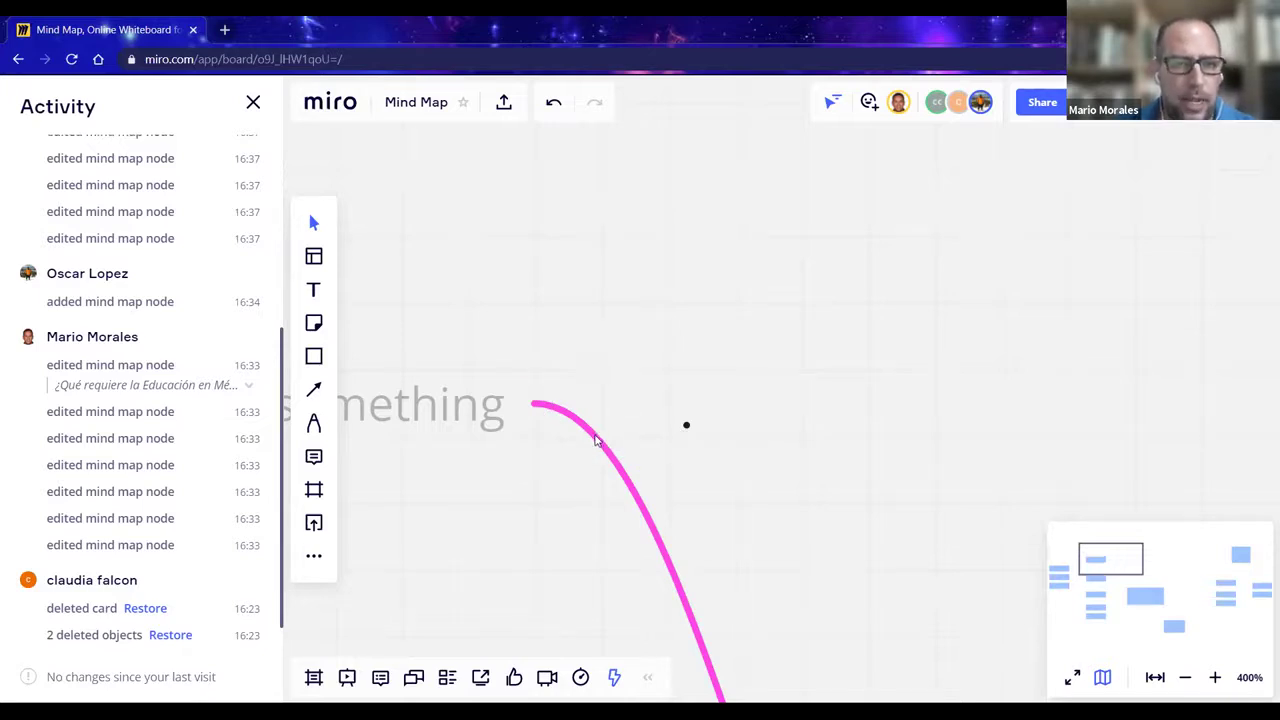
left_click(686, 425)
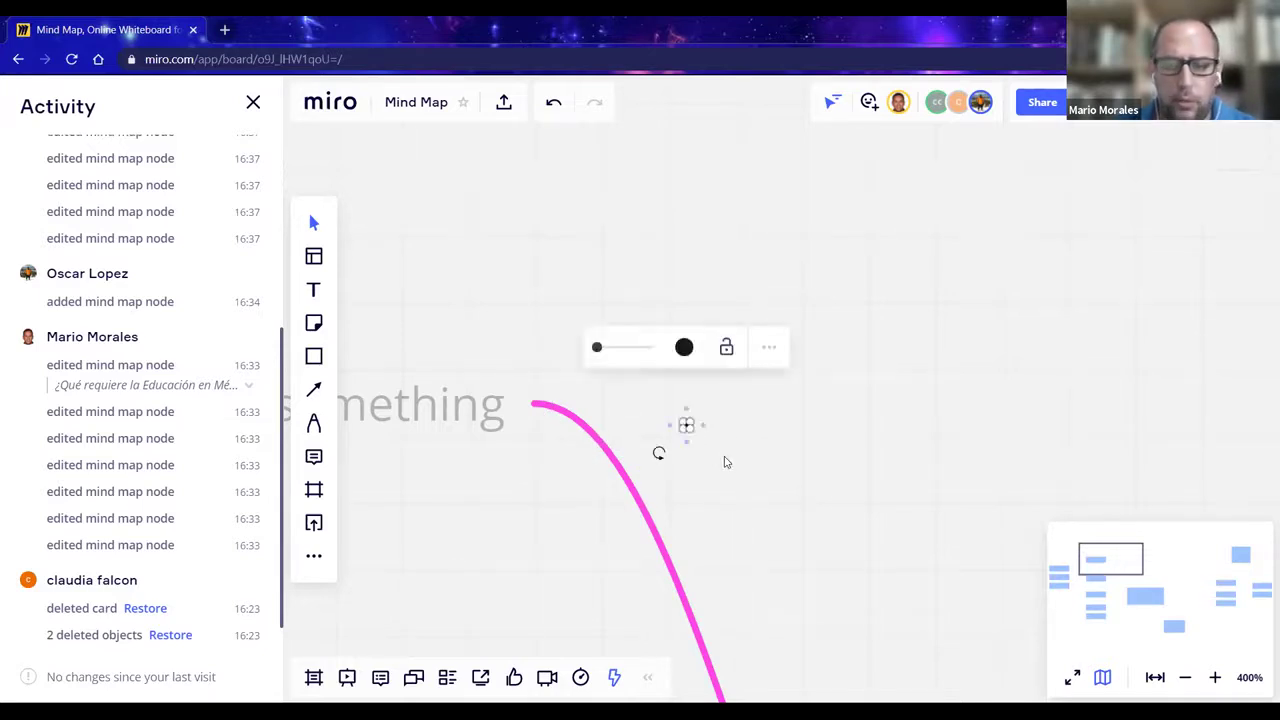
key("Delete")
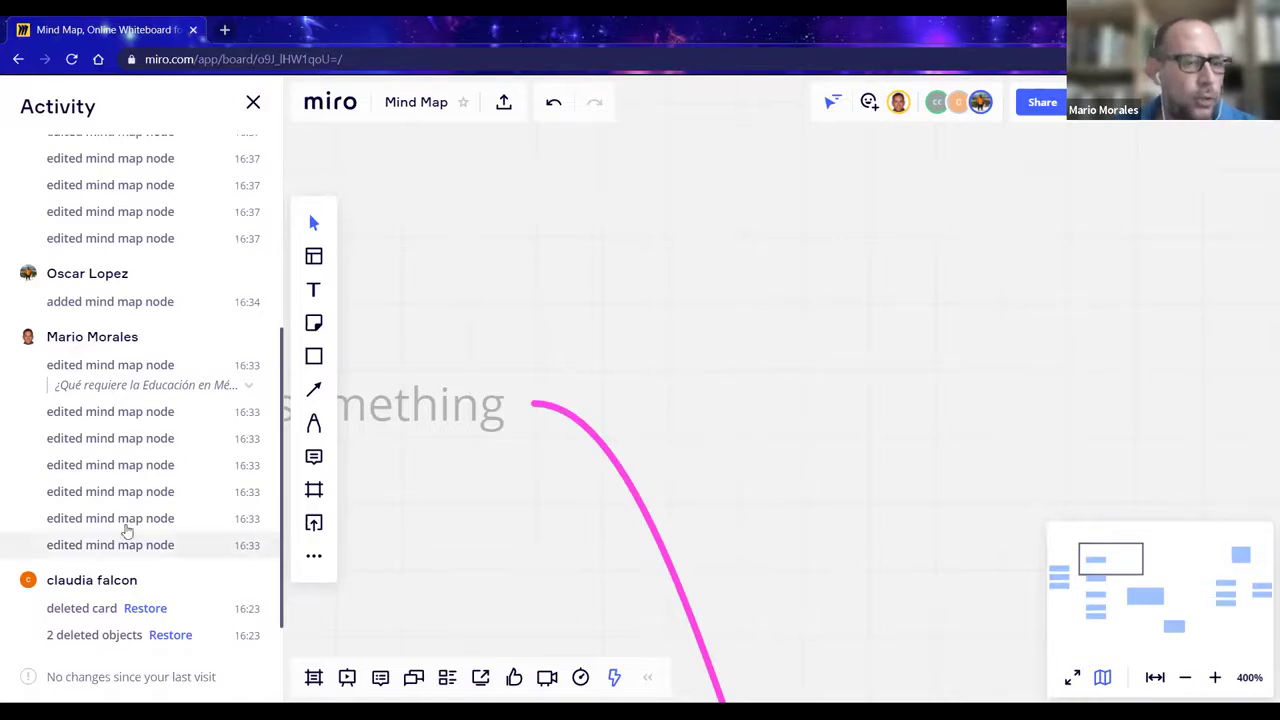
- Locate the image added at 16:40 through its activity history entry, deselect it and look over the surrounding mind map
scroll(152, 437, "up", 5)
scroll(152, 437, "down", 2)
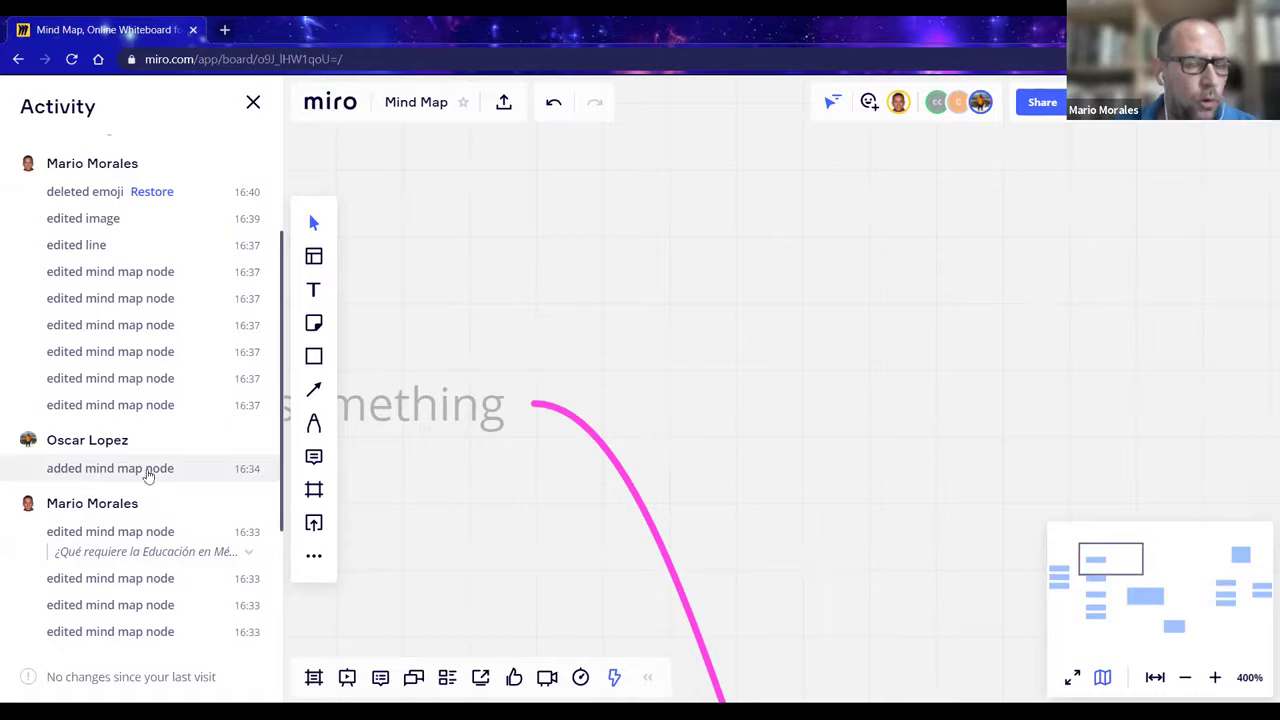
scroll(150, 420, "up", 4)
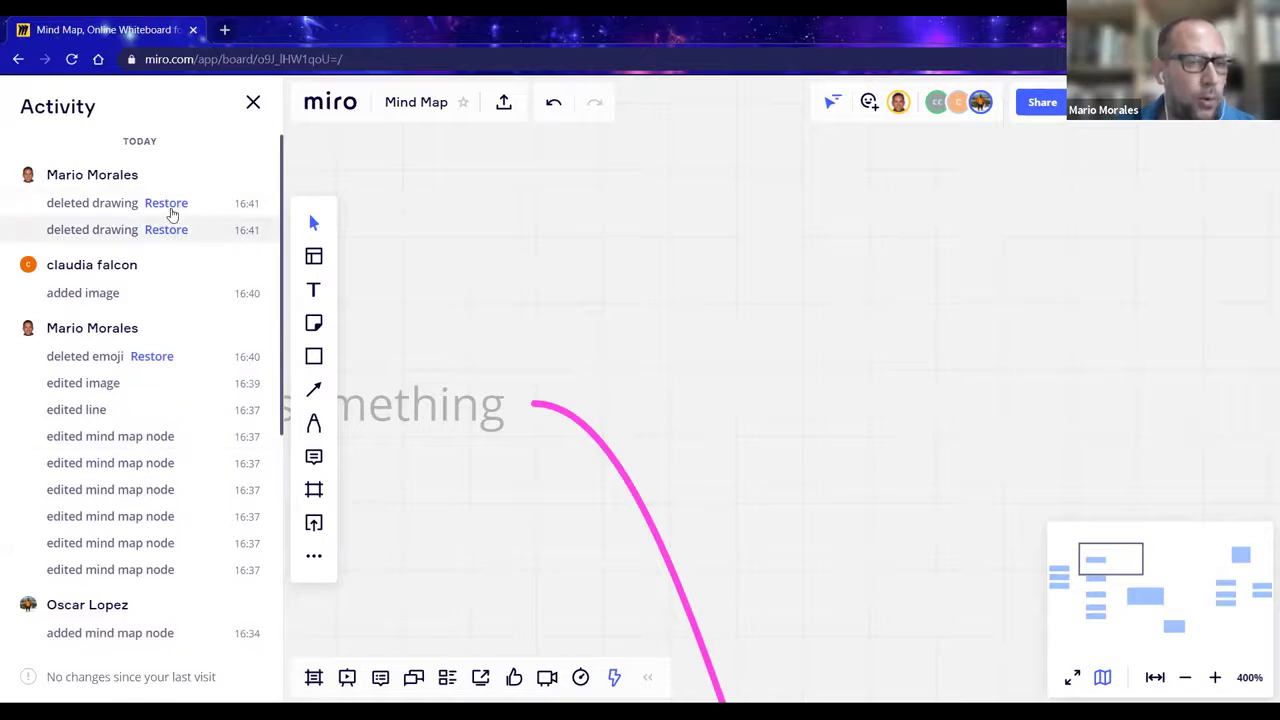
left_click(88, 298)
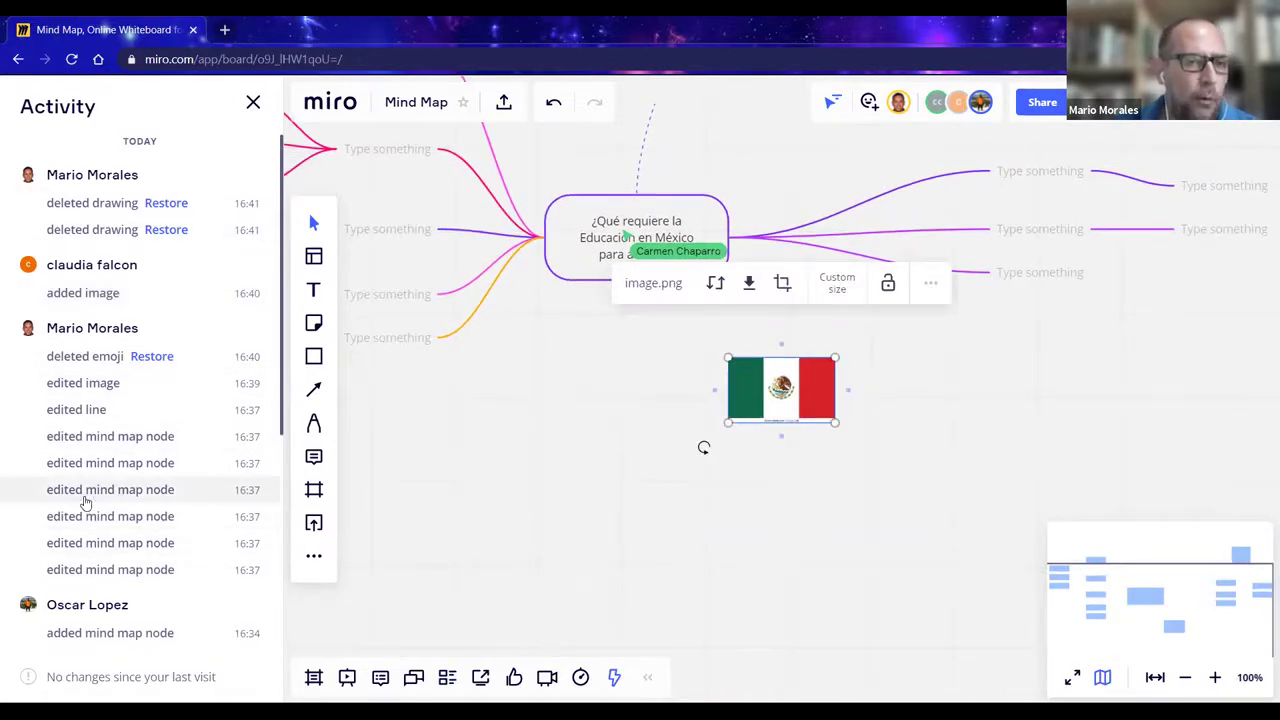
scroll(85, 502, "down", 3)
scroll(85, 502, "down", 1)
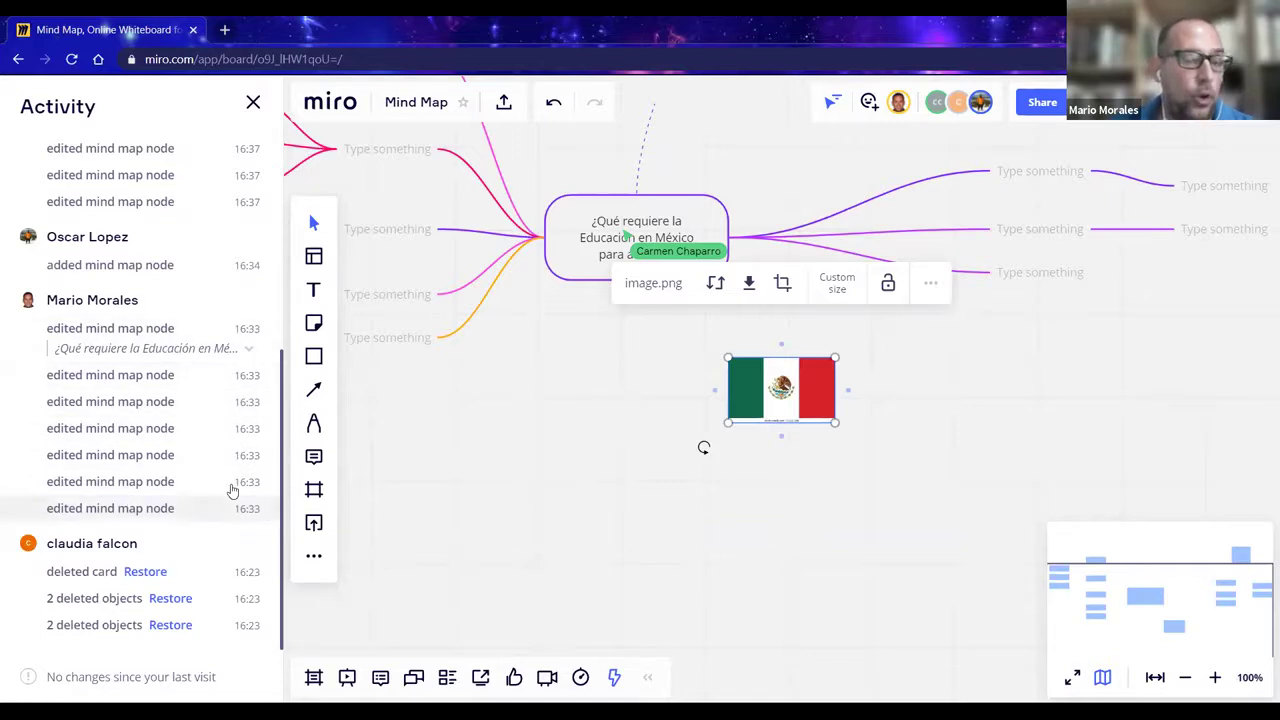
left_click(520, 457)
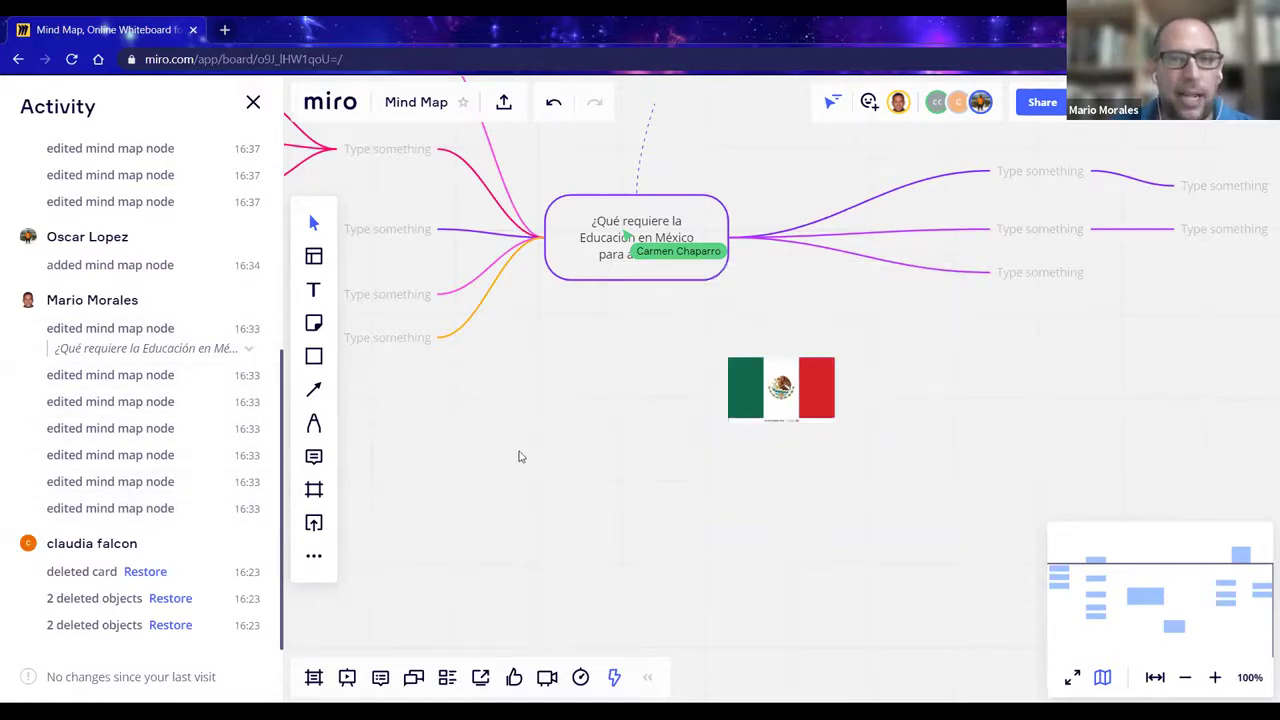
scroll(518, 457, "up", 3)
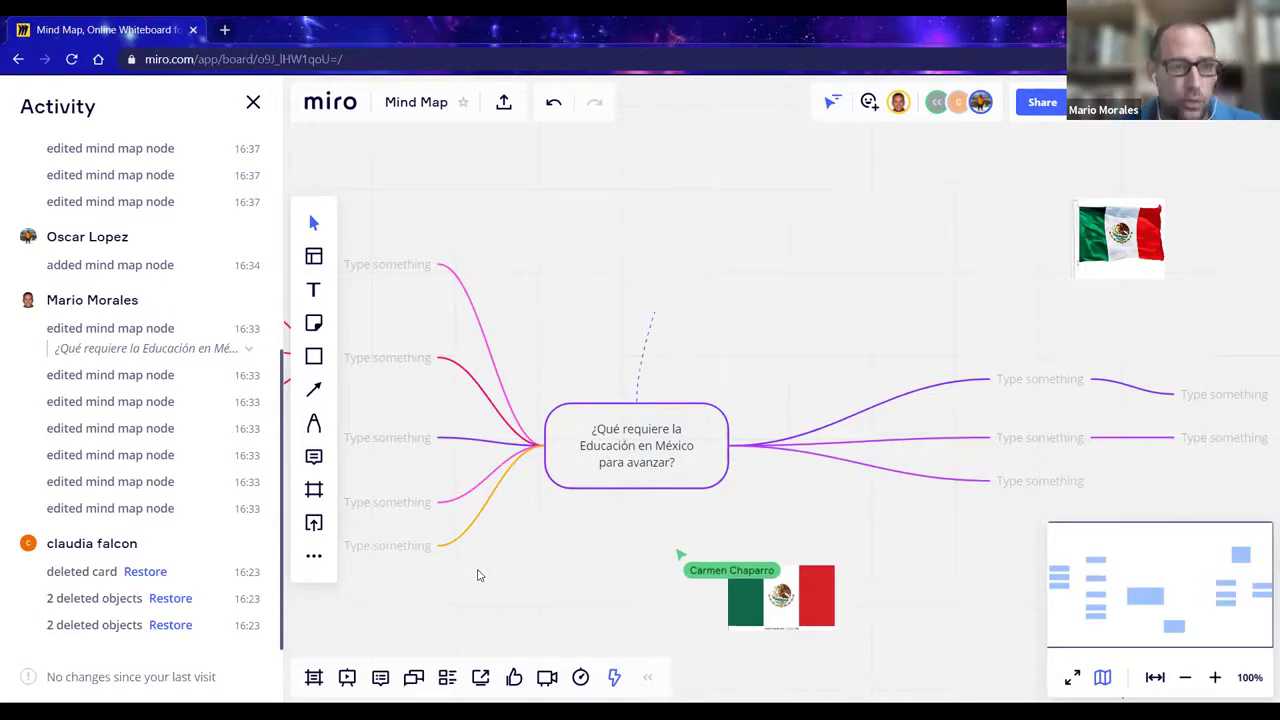
- Read the activity history from the newest entries down to the oldest and close it
scroll(94, 445, "up", 4)
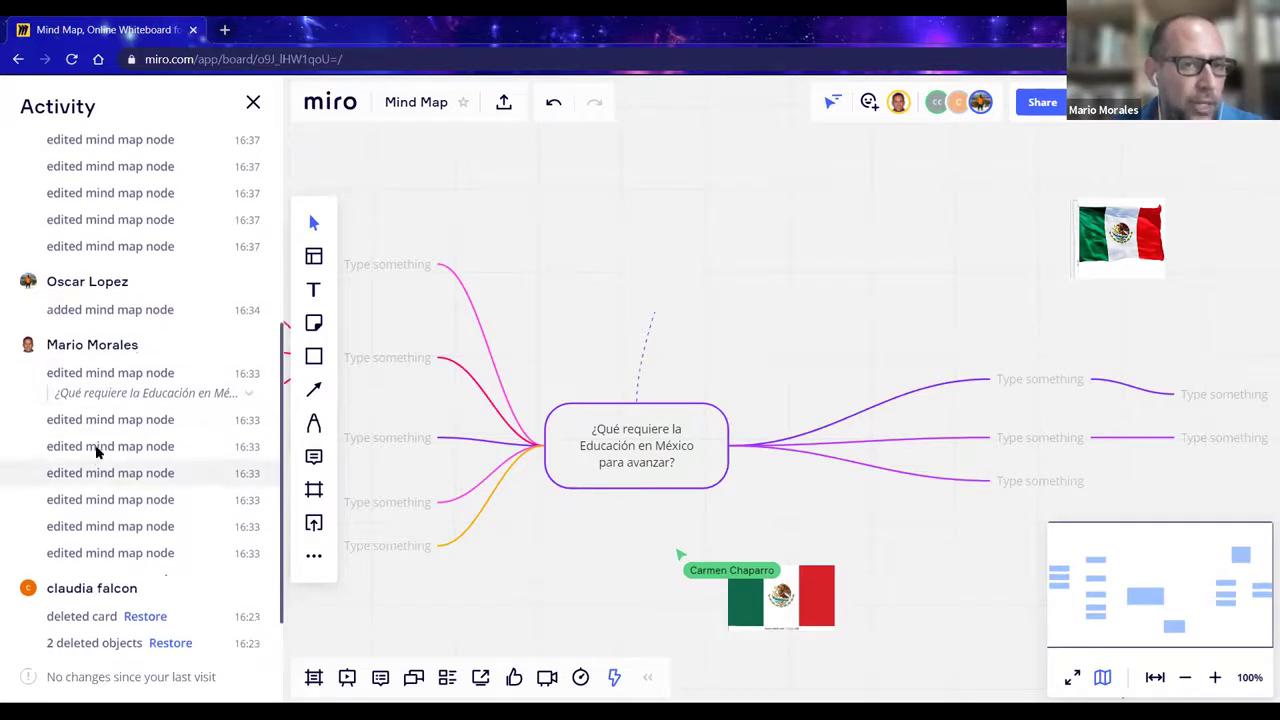
scroll(90, 416, "up", 1)
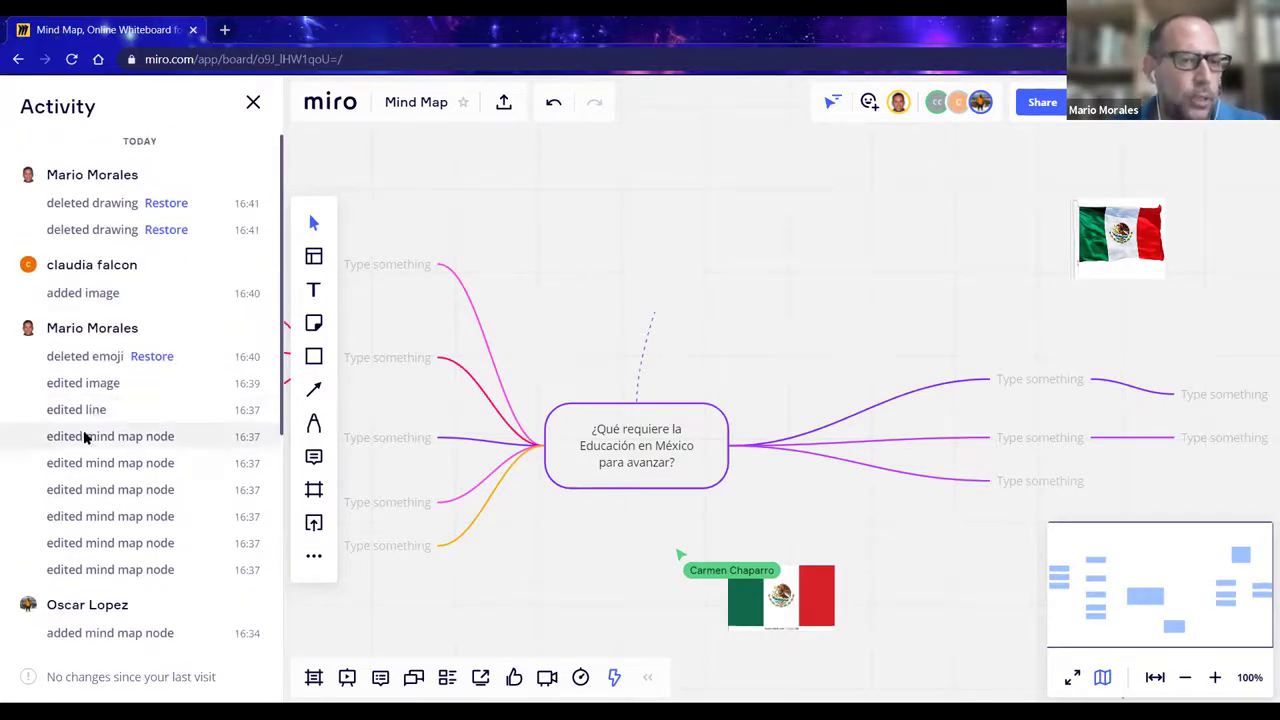
scroll(86, 436, "down", 5)
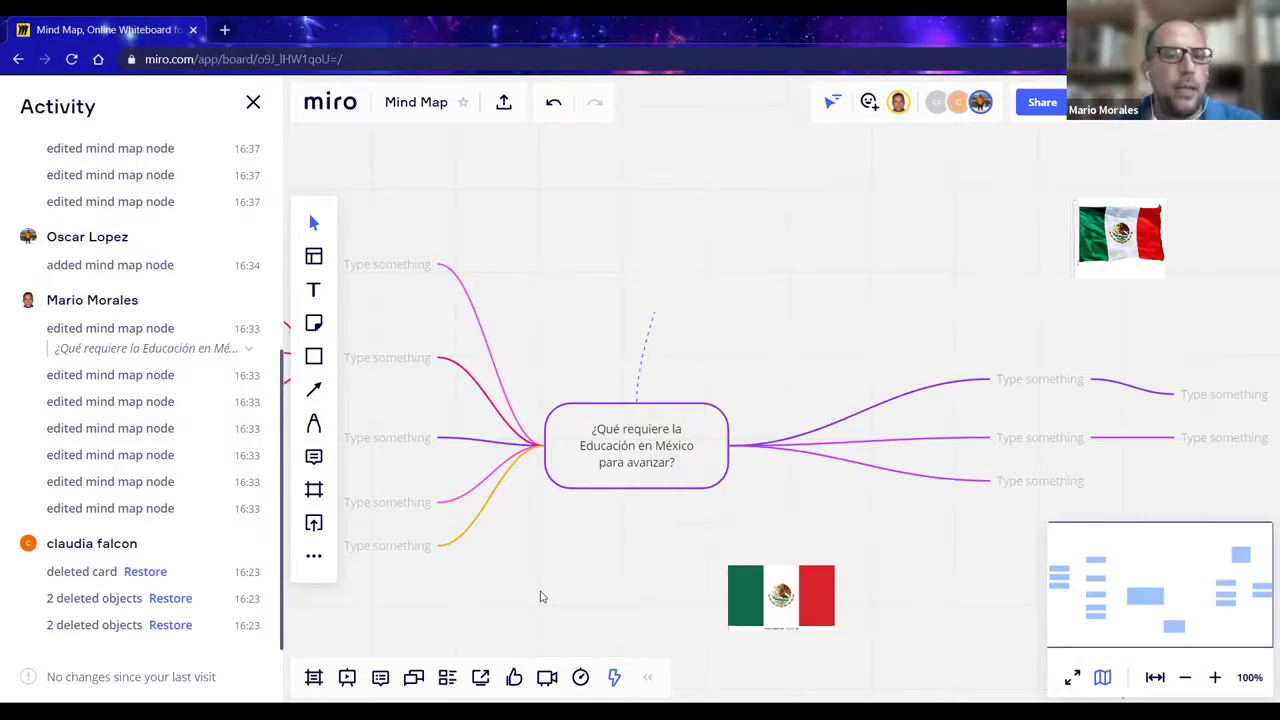
left_click(614, 680)
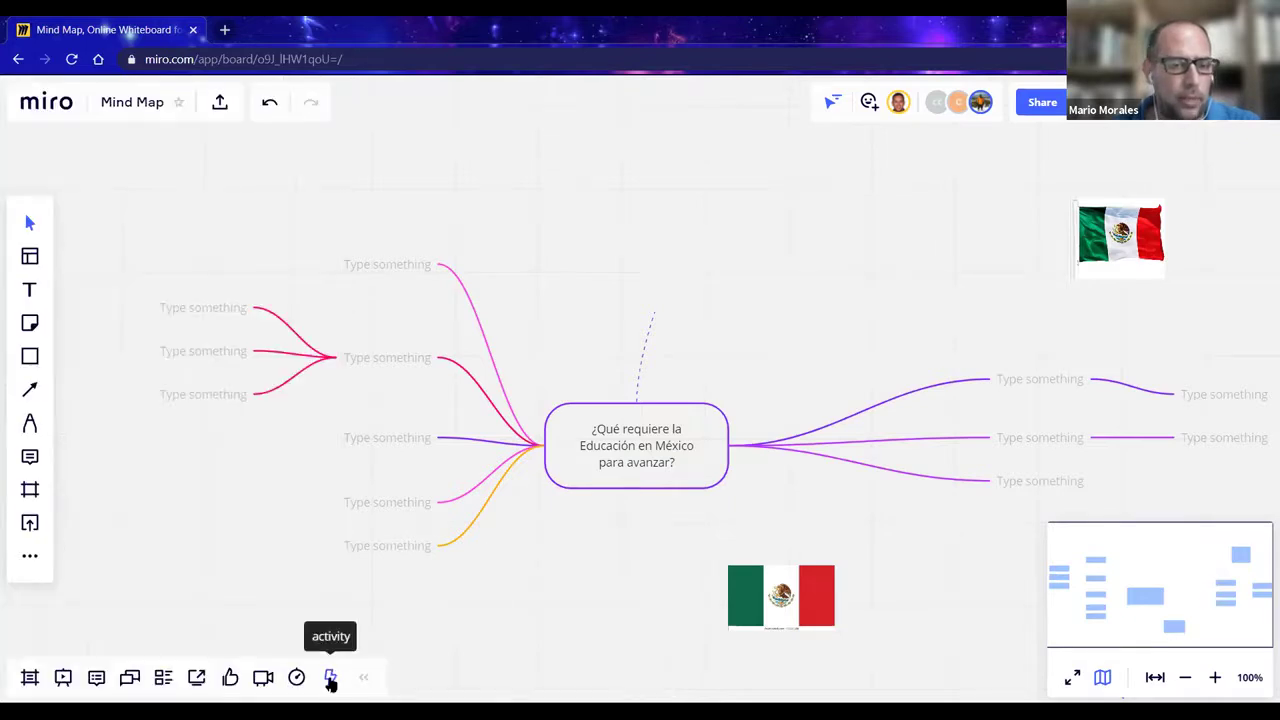
- Reopen the activity history, examine who edited, added or deleted objects and at what time, and close it again
left_click(333, 680)
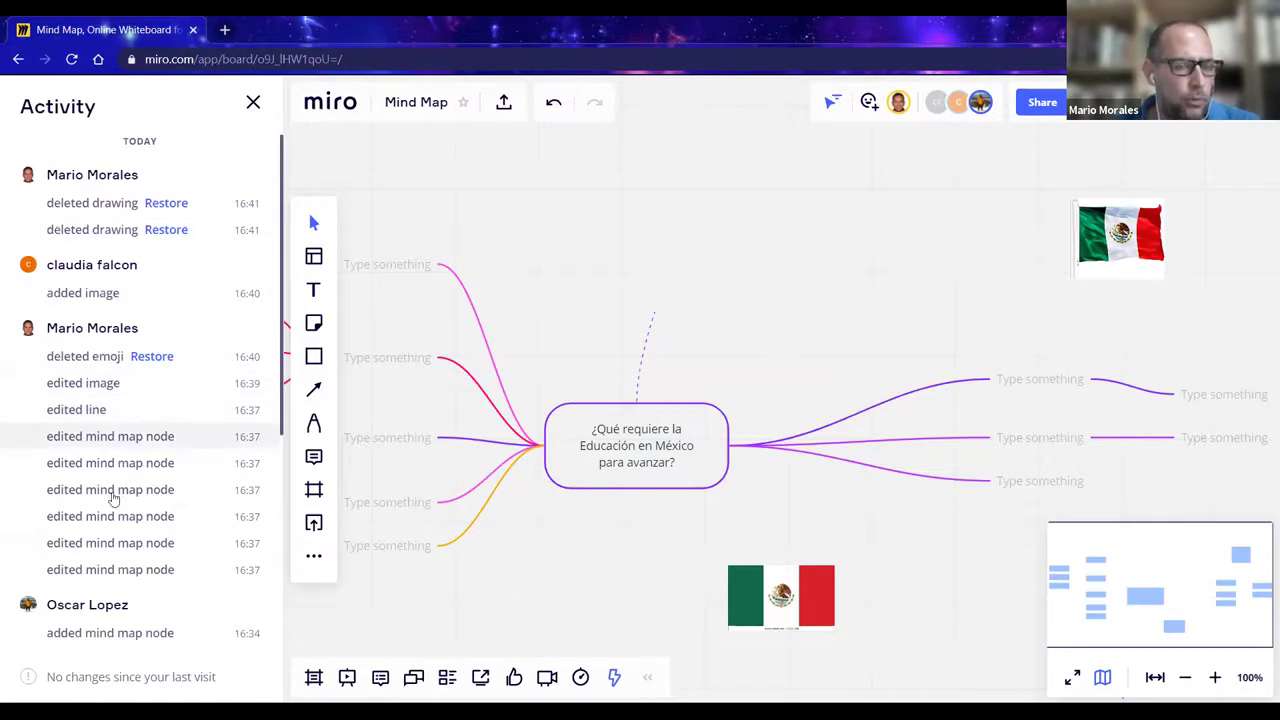
scroll(100, 562, "down", 5)
scroll(100, 562, "up", 10)
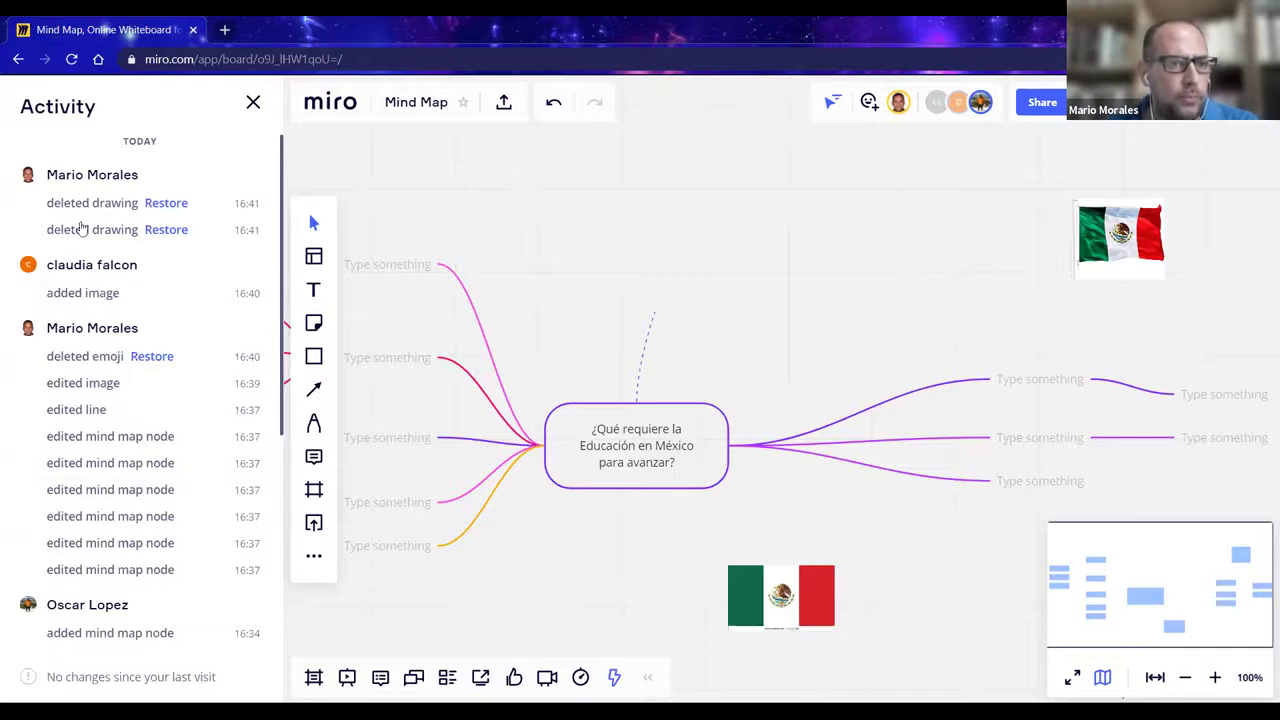
scroll(110, 535, "down", 4)
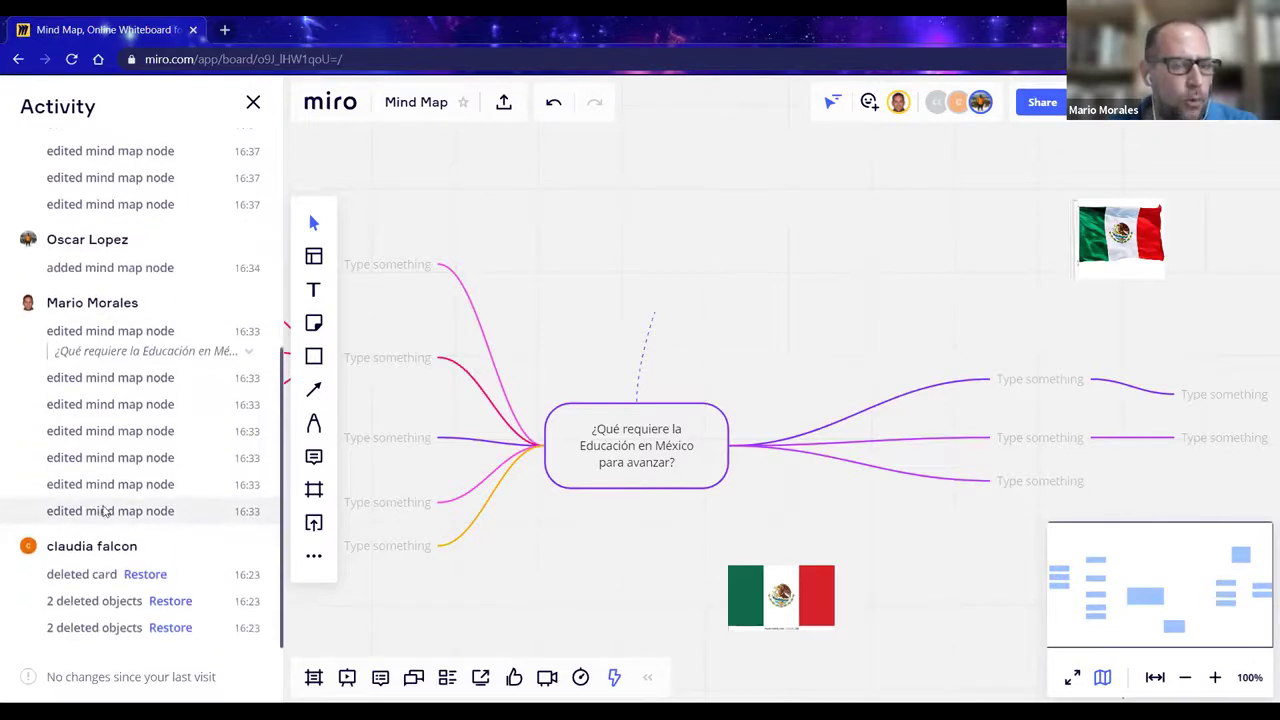
scroll(105, 512, "up", 4)
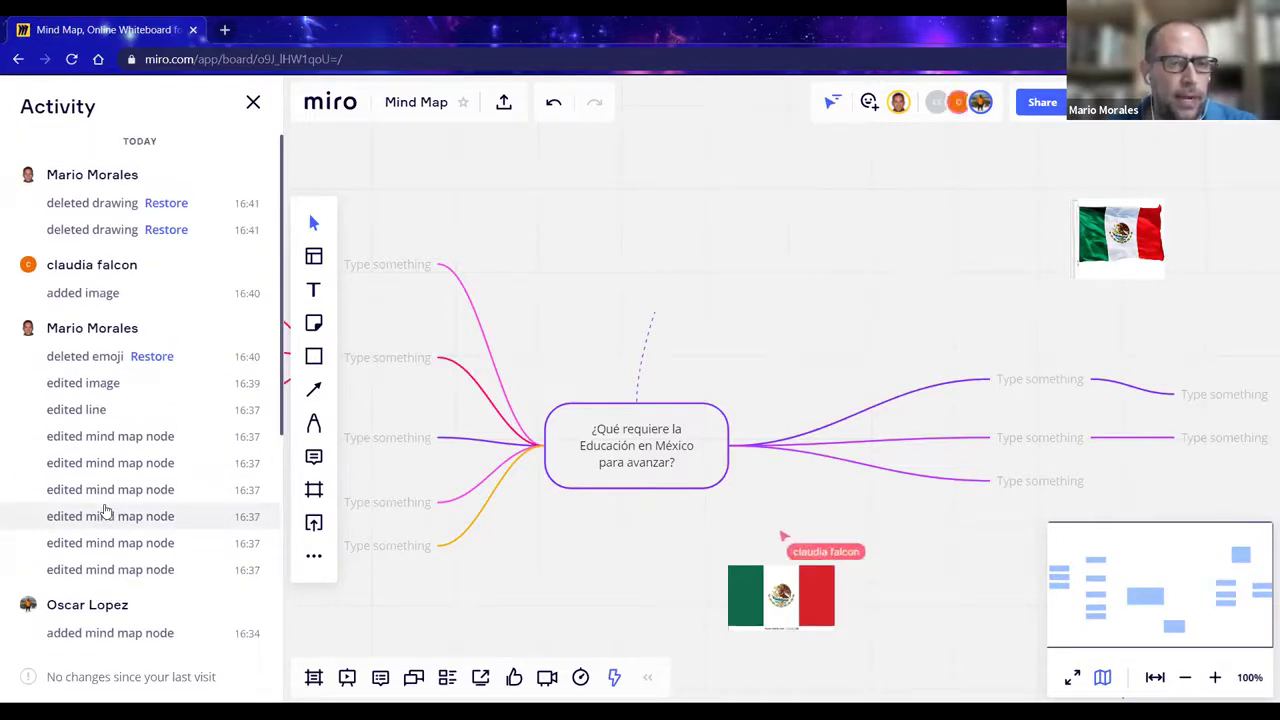
scroll(107, 511, "down", 4)
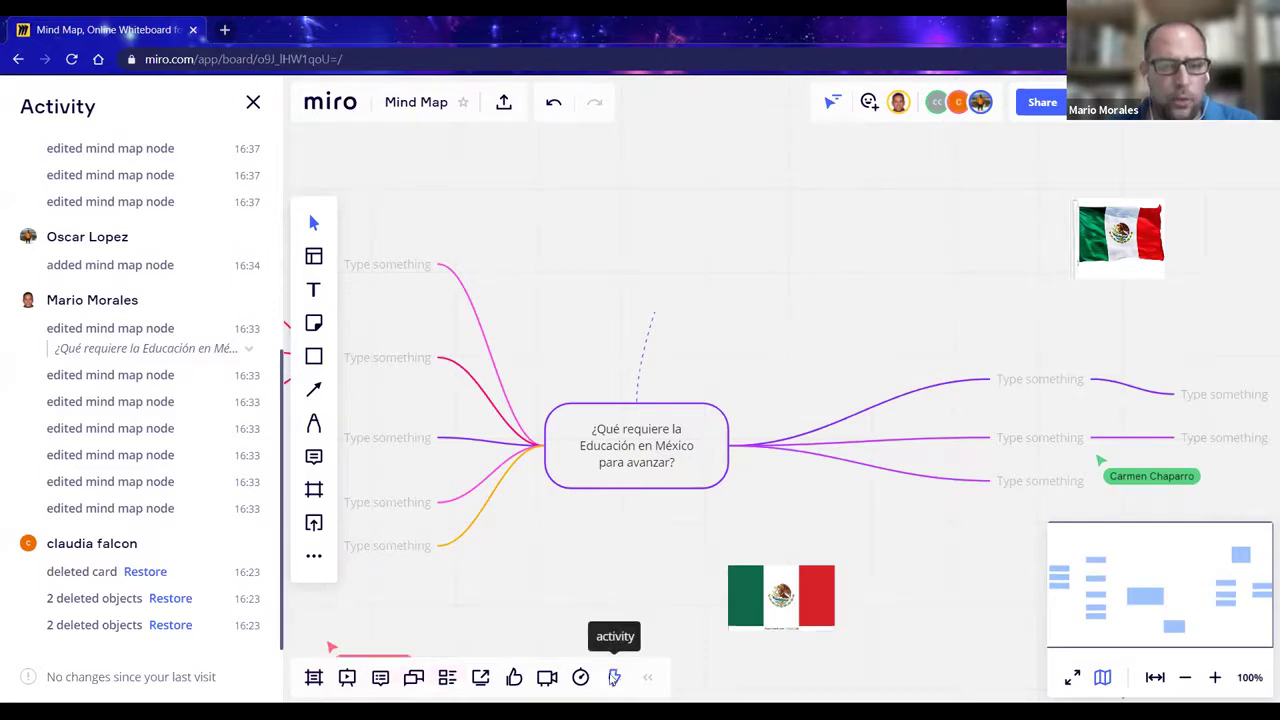
left_click(614, 677)
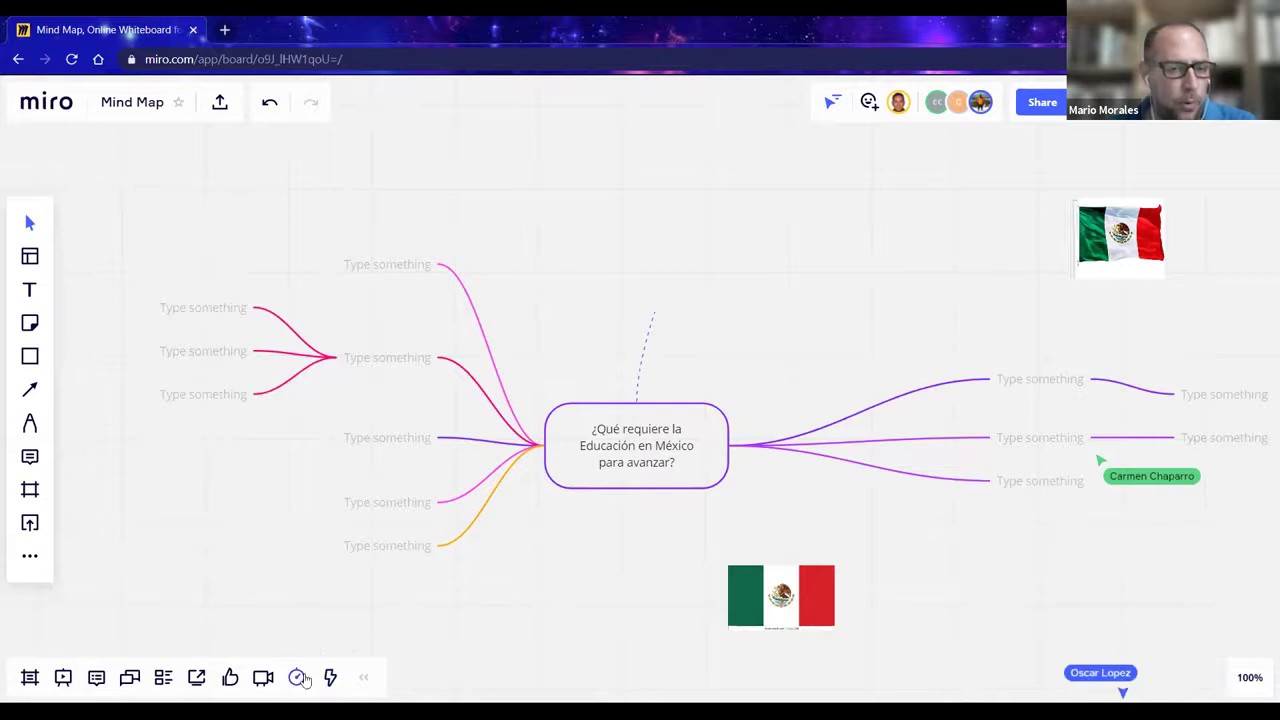
- Review the Voting feature's trial offer and the list of additional apps, closing each one
left_click(229, 680)
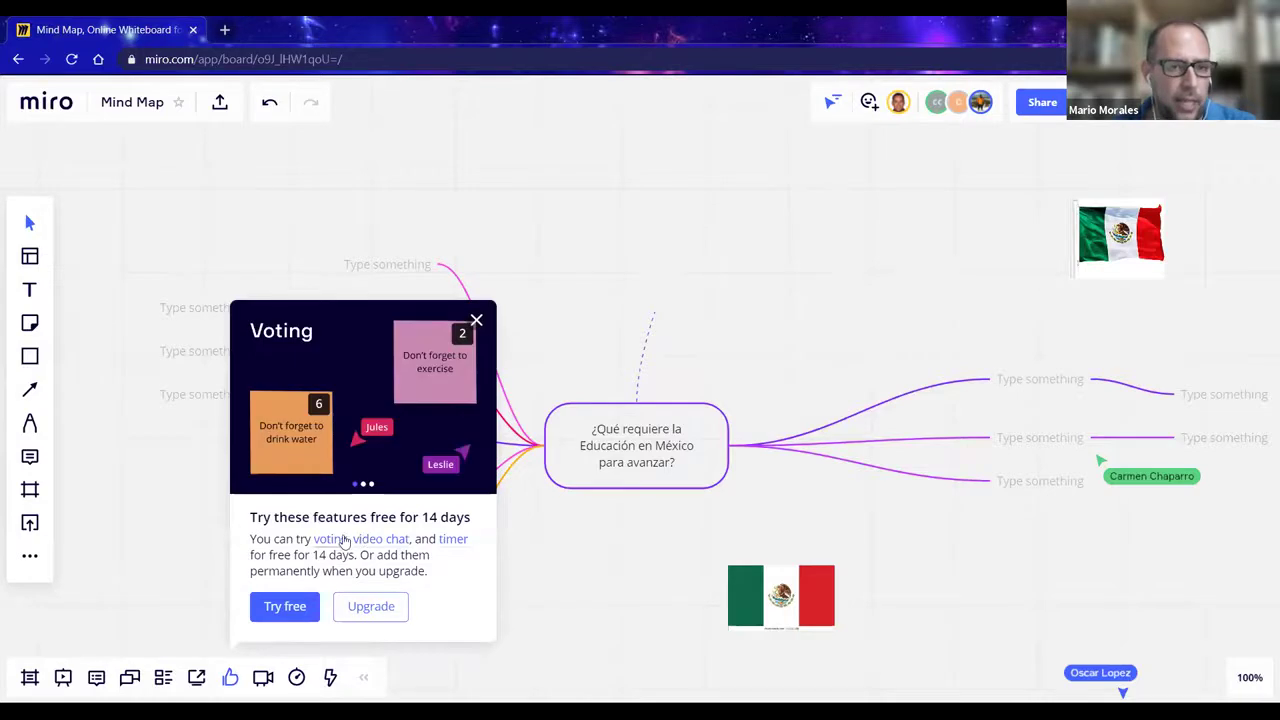
left_click(476, 321)
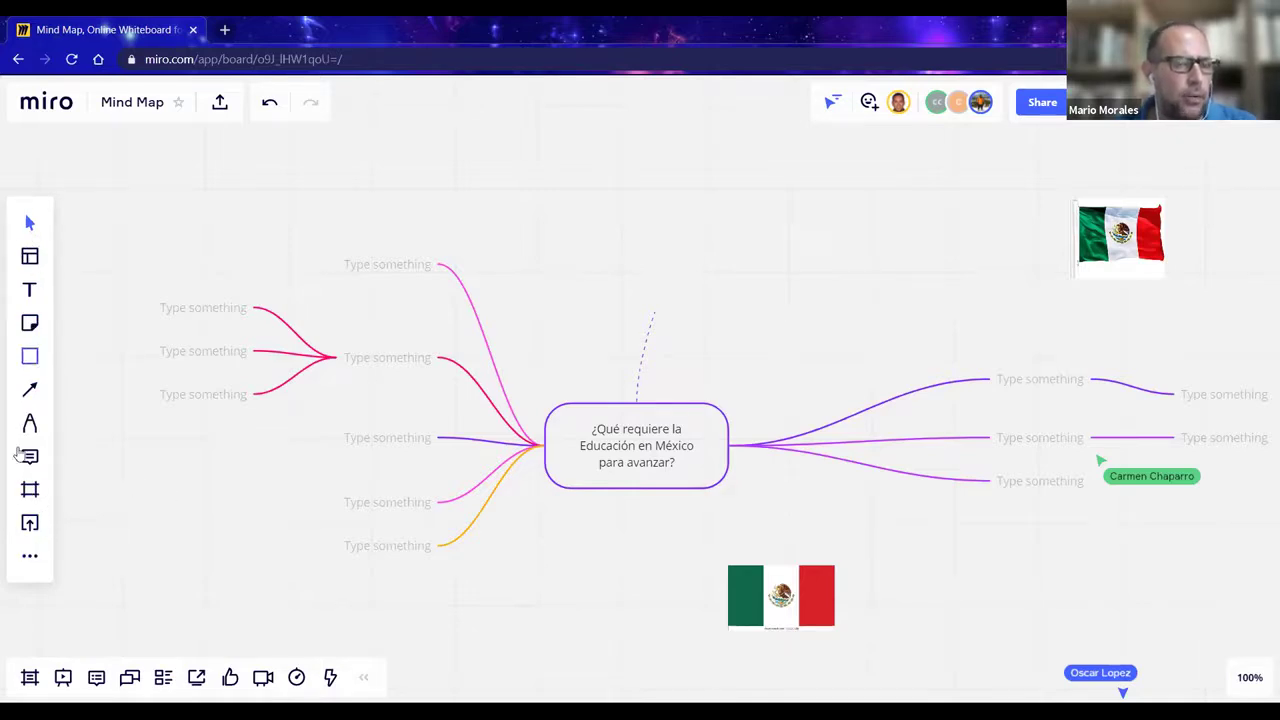
left_click(29, 563)
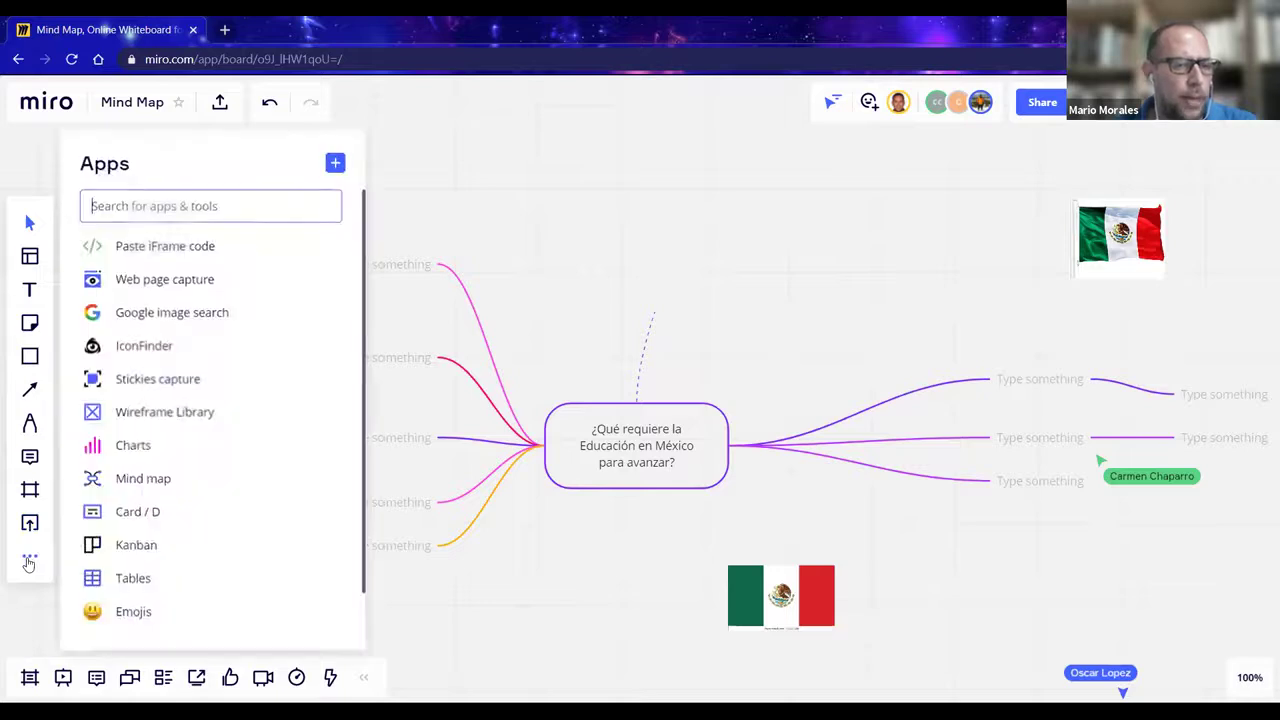
left_click(437, 610)
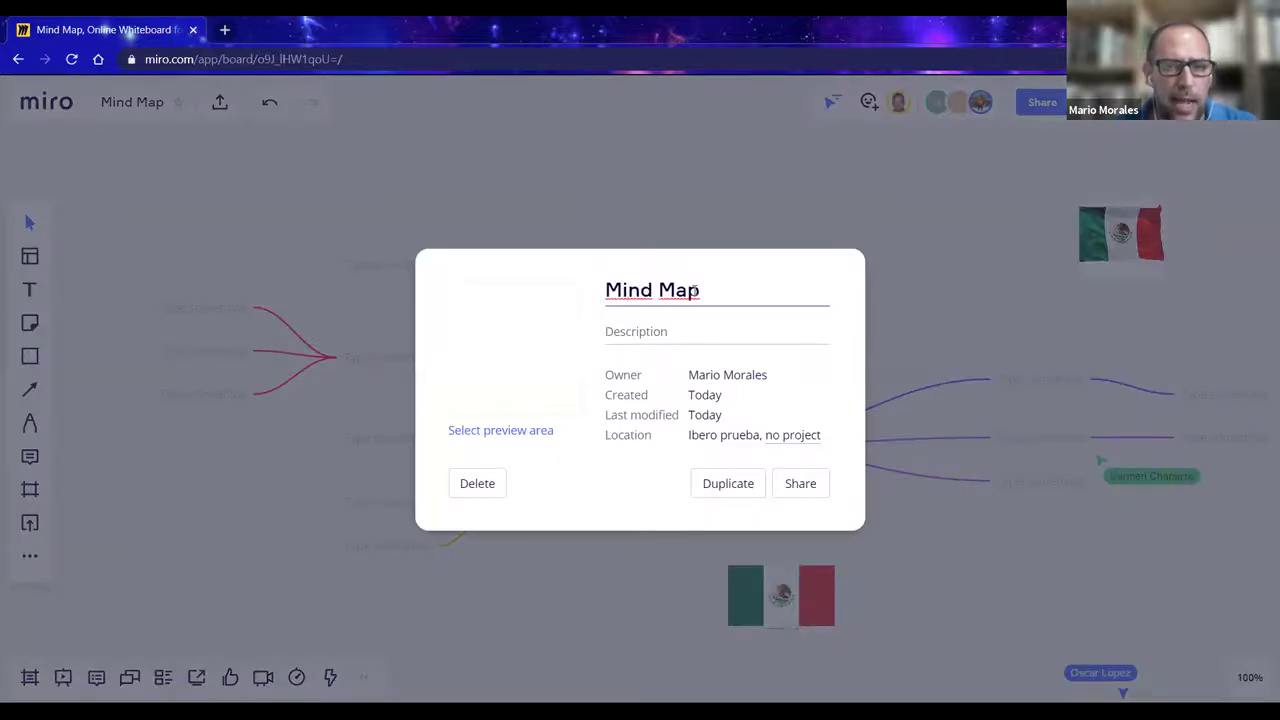
- Rename the board as "Mapa mental Educación" in its board details and close them
left_click_drag(700, 291, 593, 300)
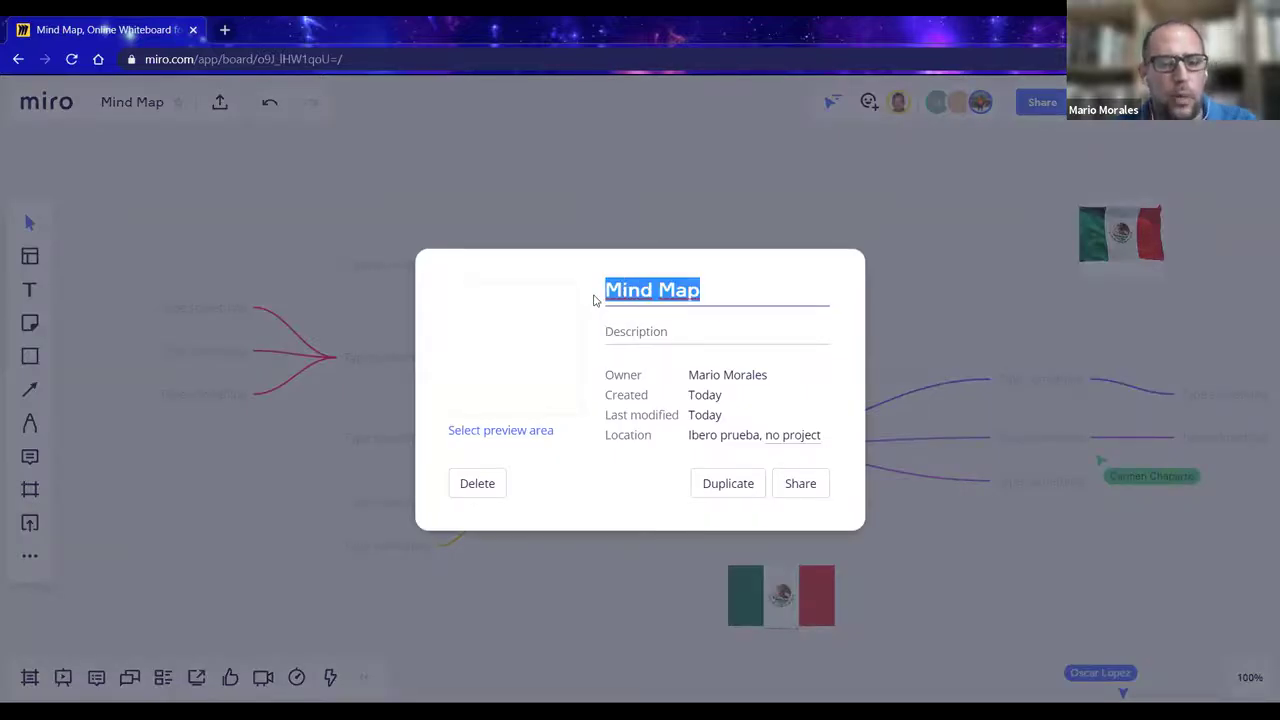
type("Mapa mental e")
key("BackSpace")
type("Educación")
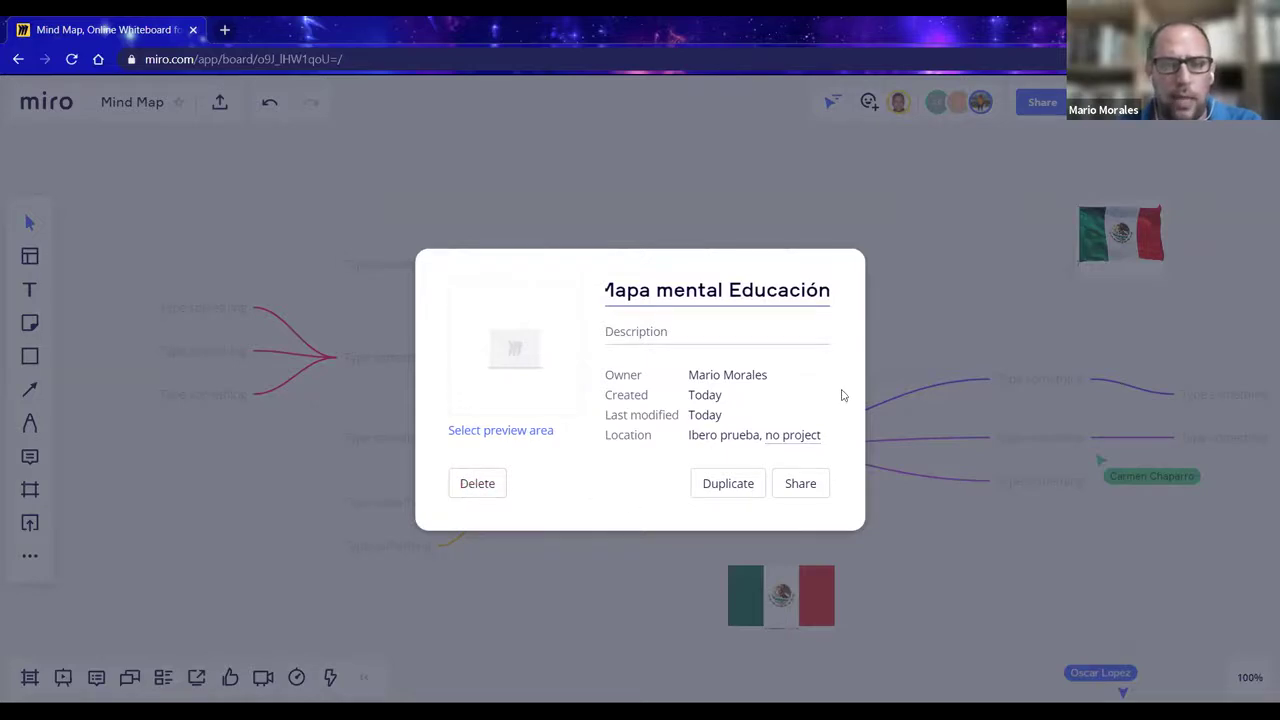
left_click(907, 278)
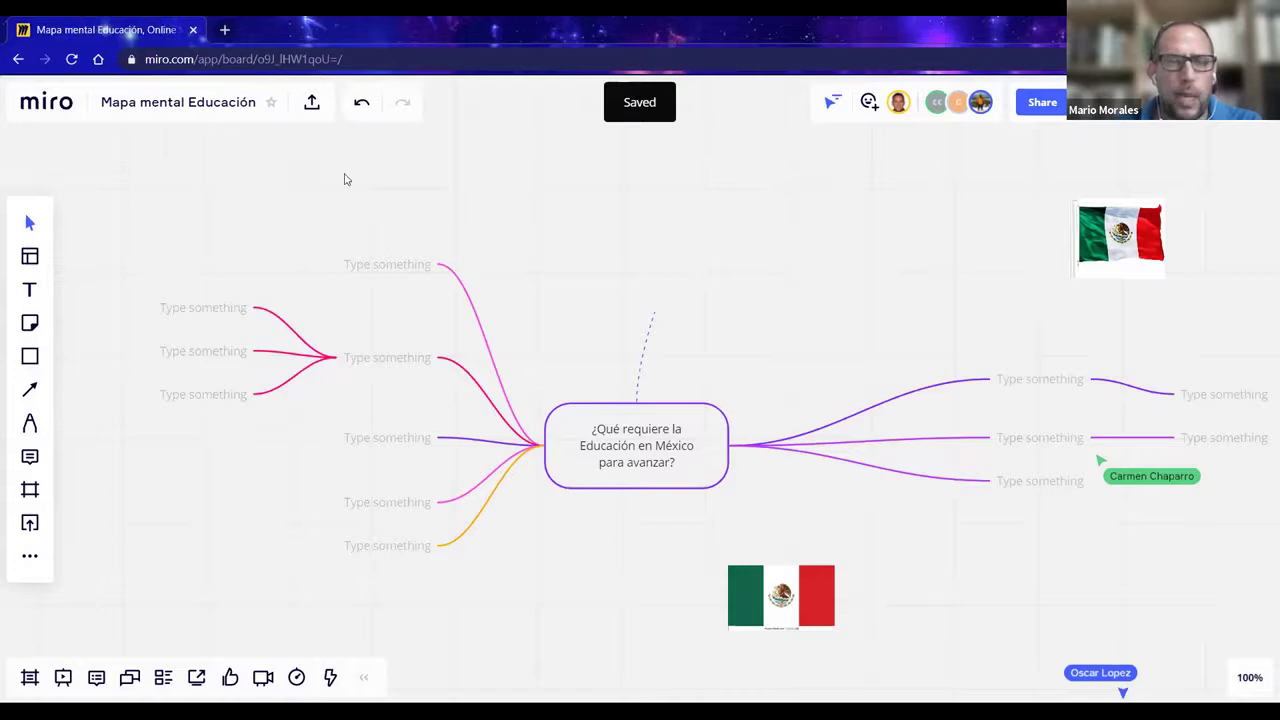
- Review the board's export options and examine the Embed board settings, including start area, embed size and code, closing them each time
left_click(312, 104)
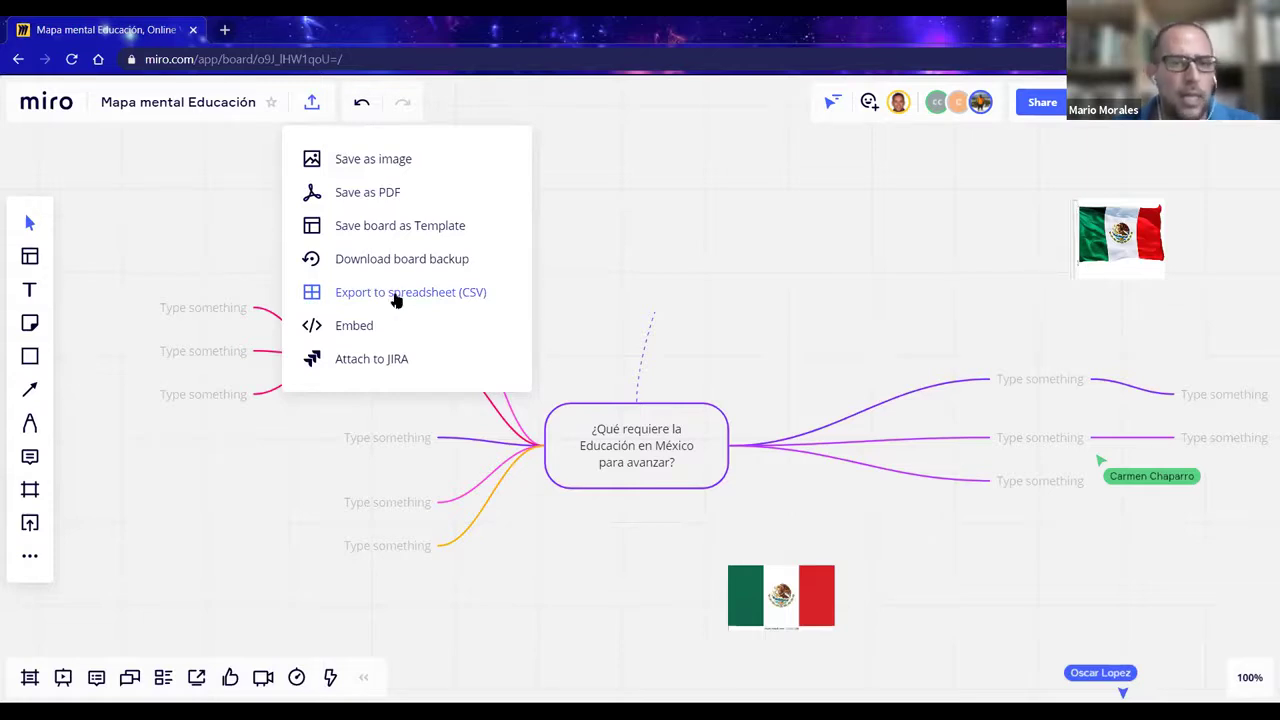
left_click(353, 330)
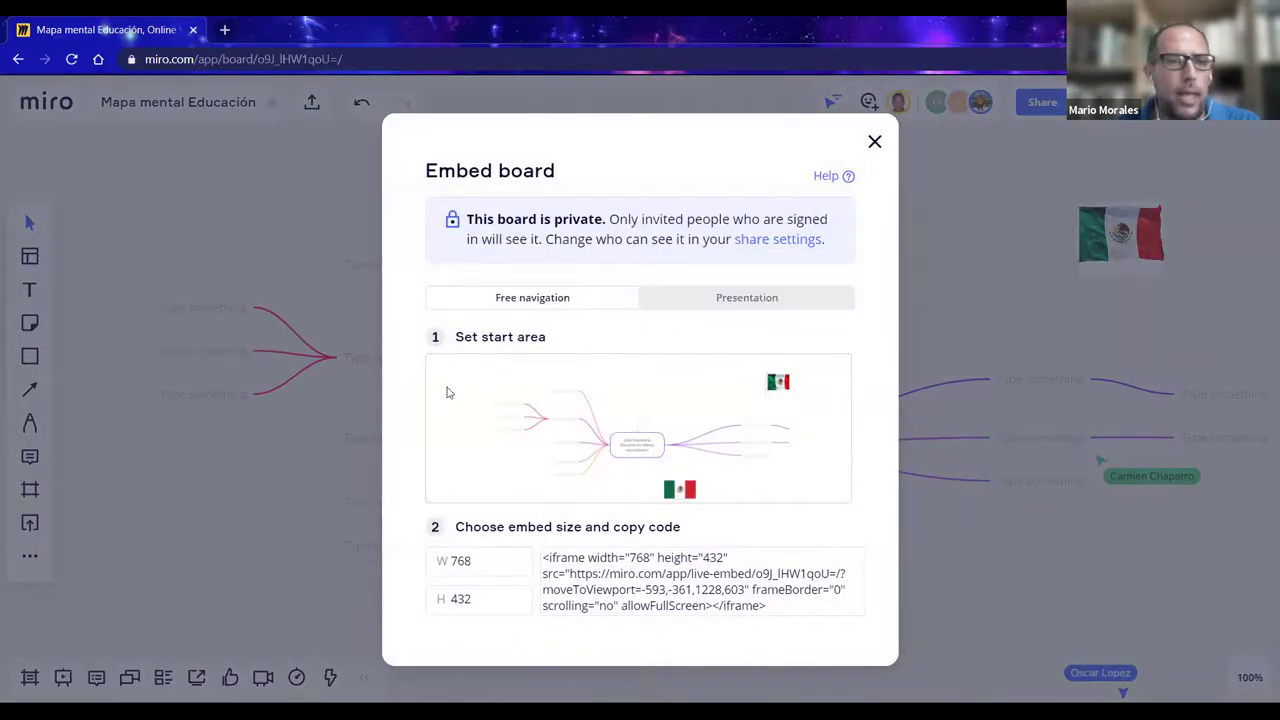
left_click(332, 123)
left_click(312, 104)
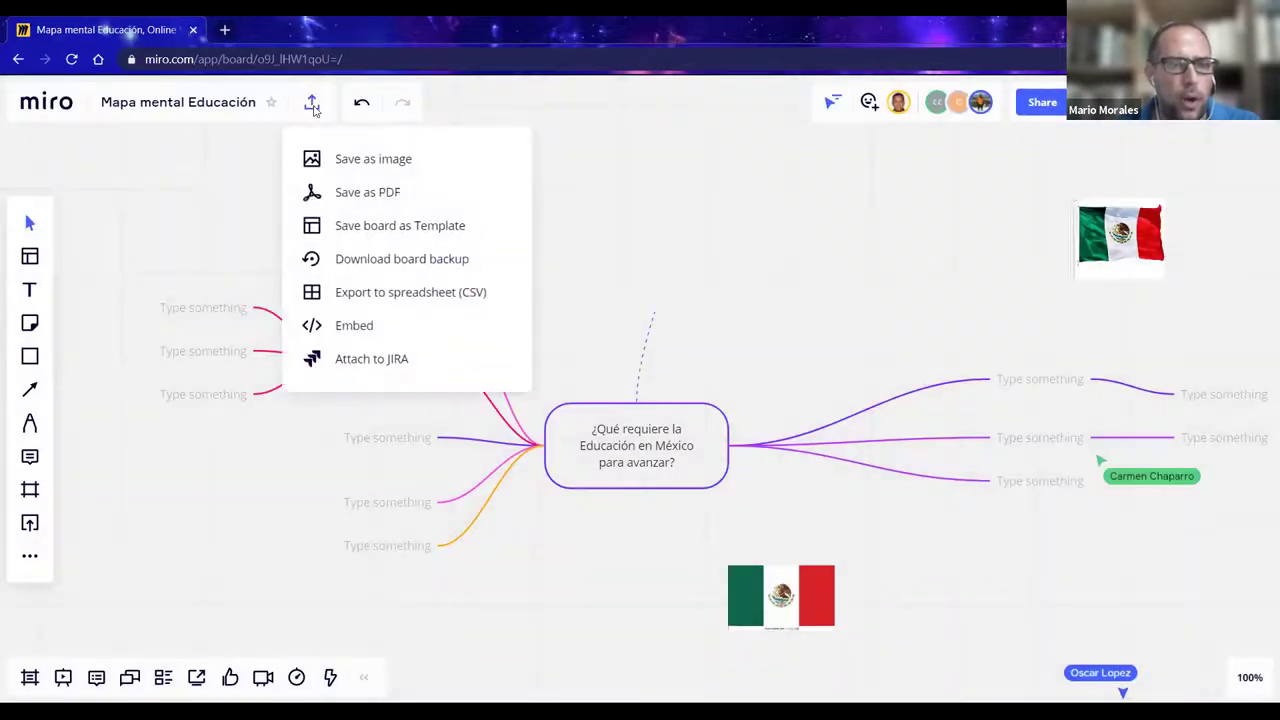
left_click(362, 329)
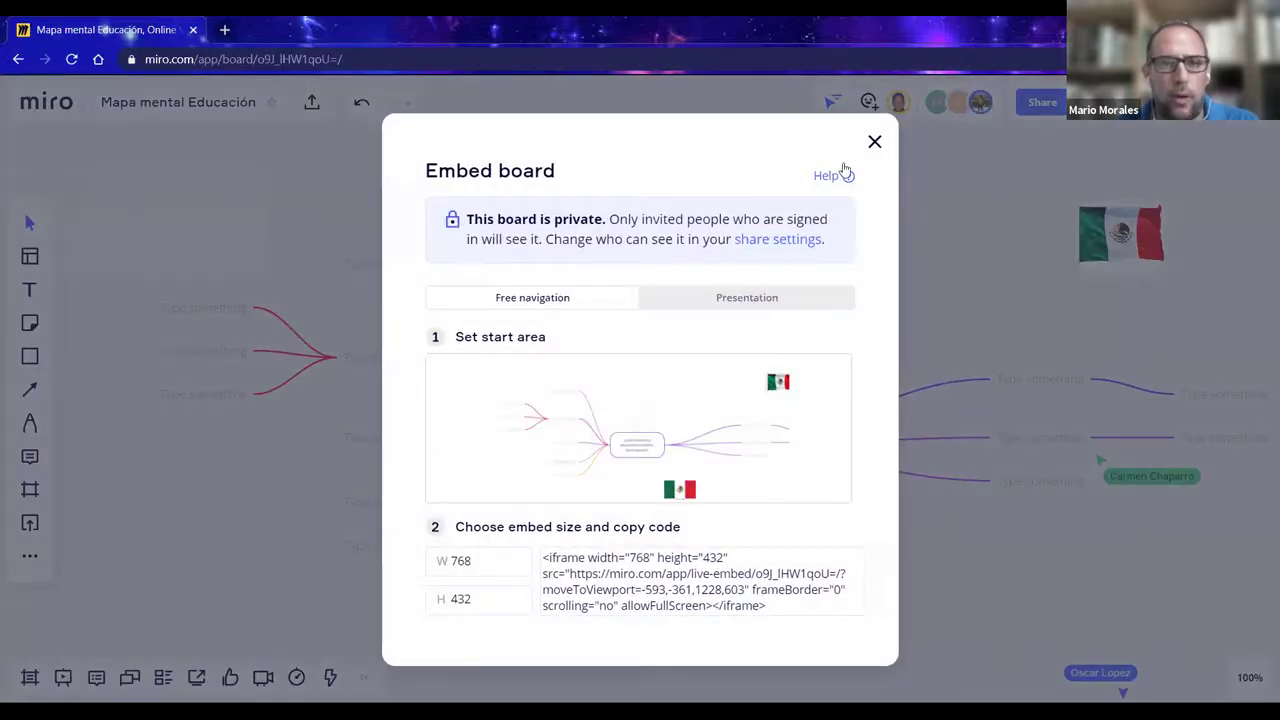
left_click(875, 143)
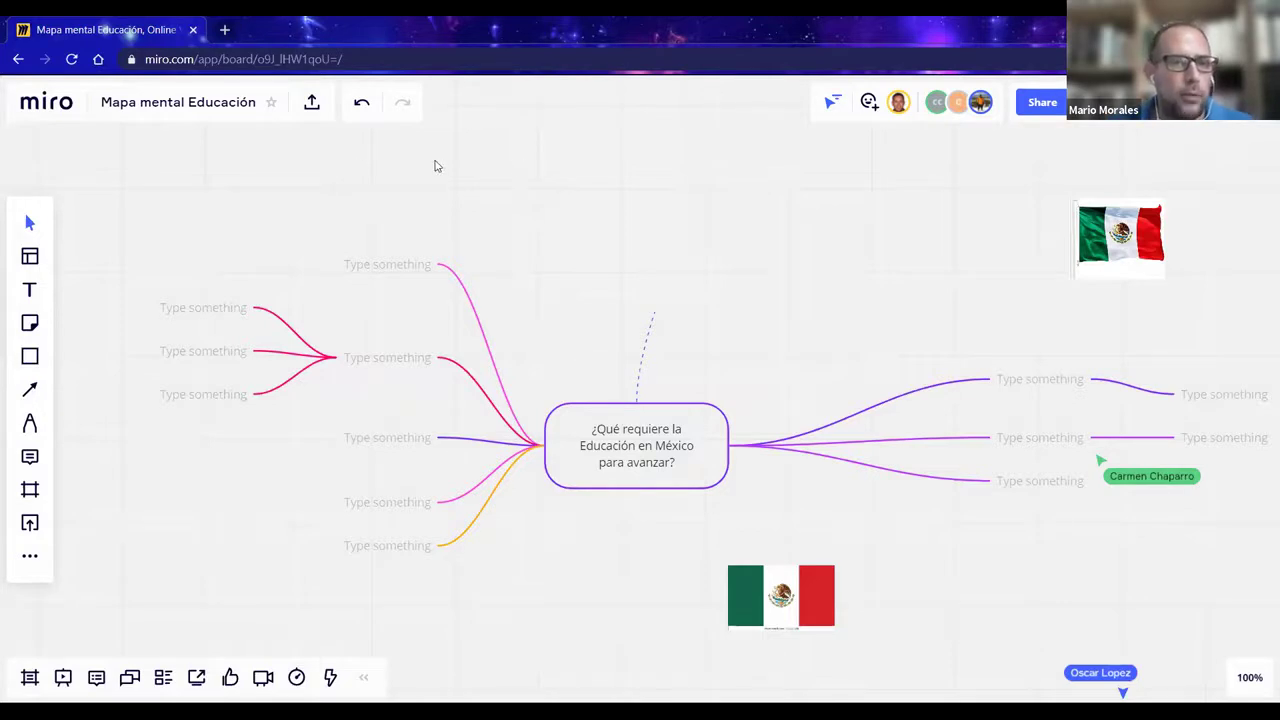
left_click(308, 106)
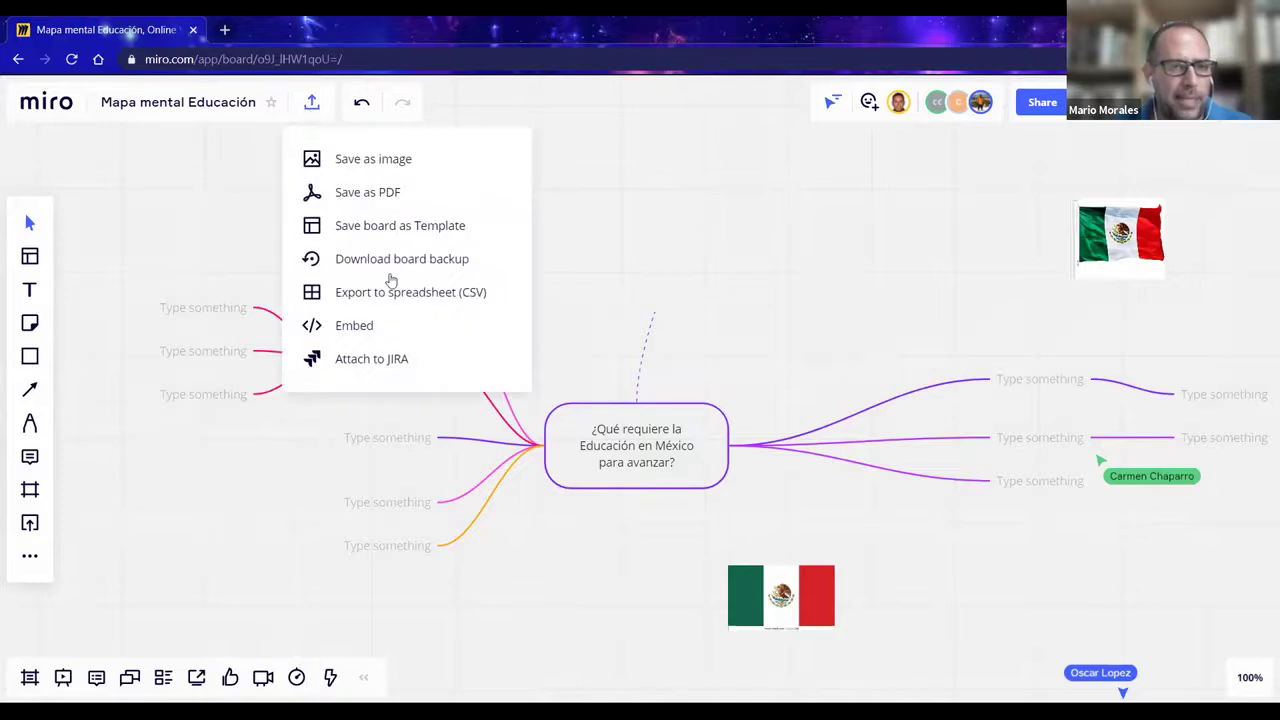
left_click(345, 326)
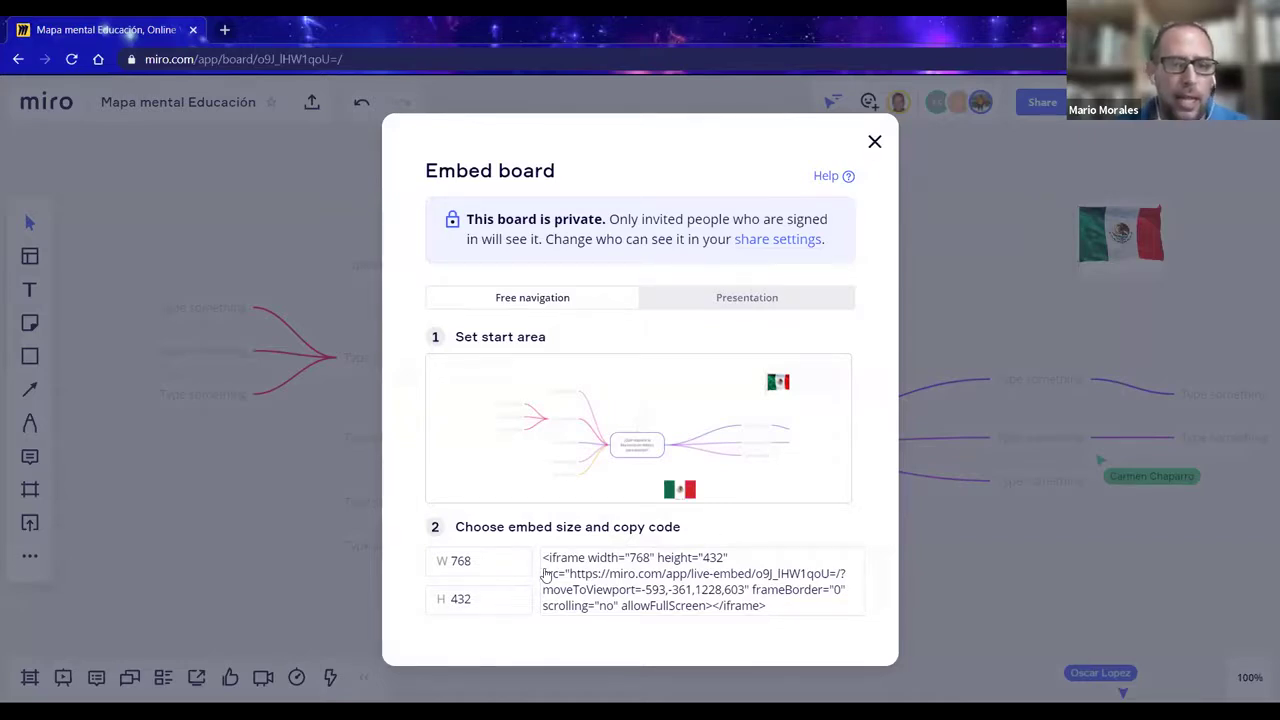
left_click(874, 142)
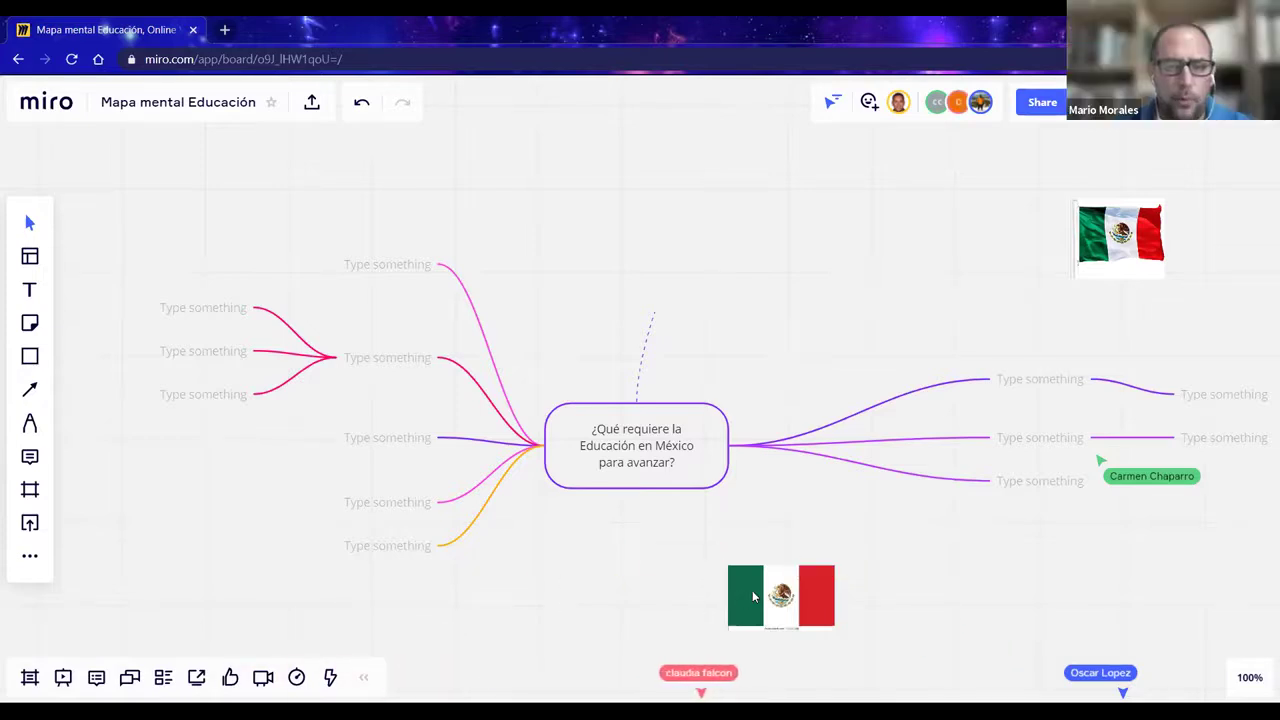
- Try to delete the Mexican flag image below the central topic
left_click(800, 592)
key("Delete")
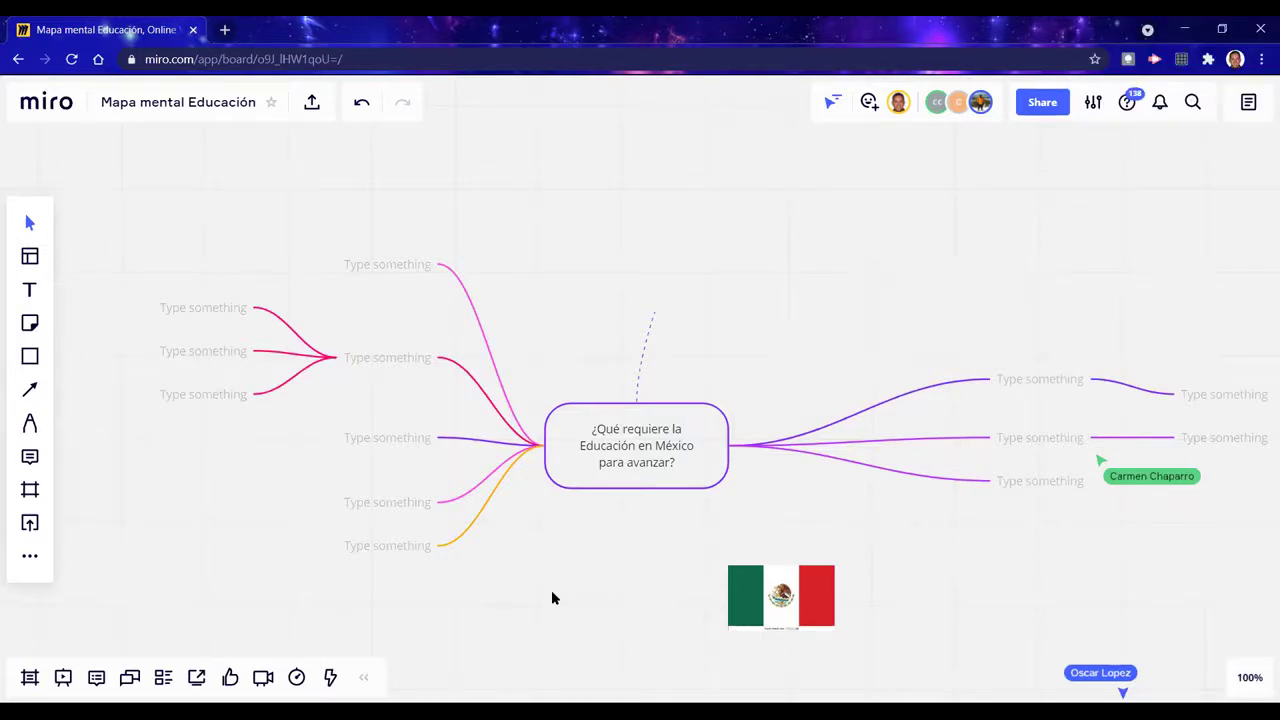
- Review the board's comments and the list of additional apps and tools, closing each one
left_click(97, 679)
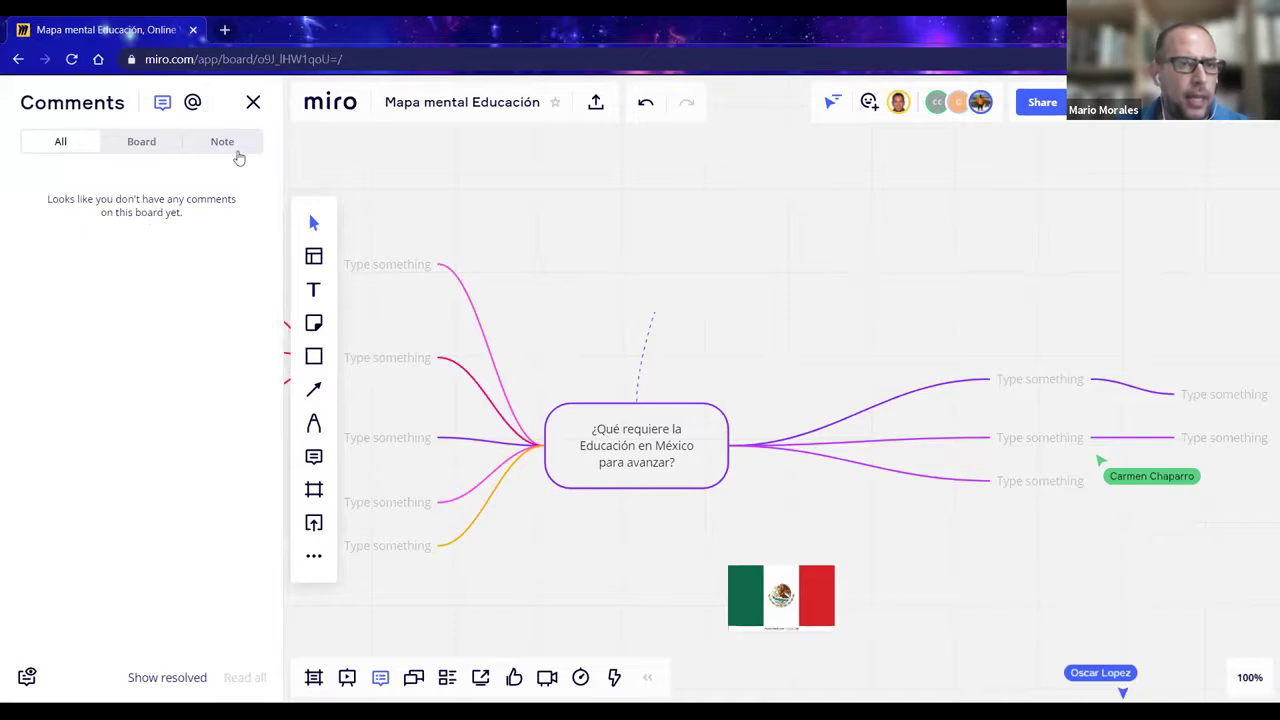
left_click(253, 105)
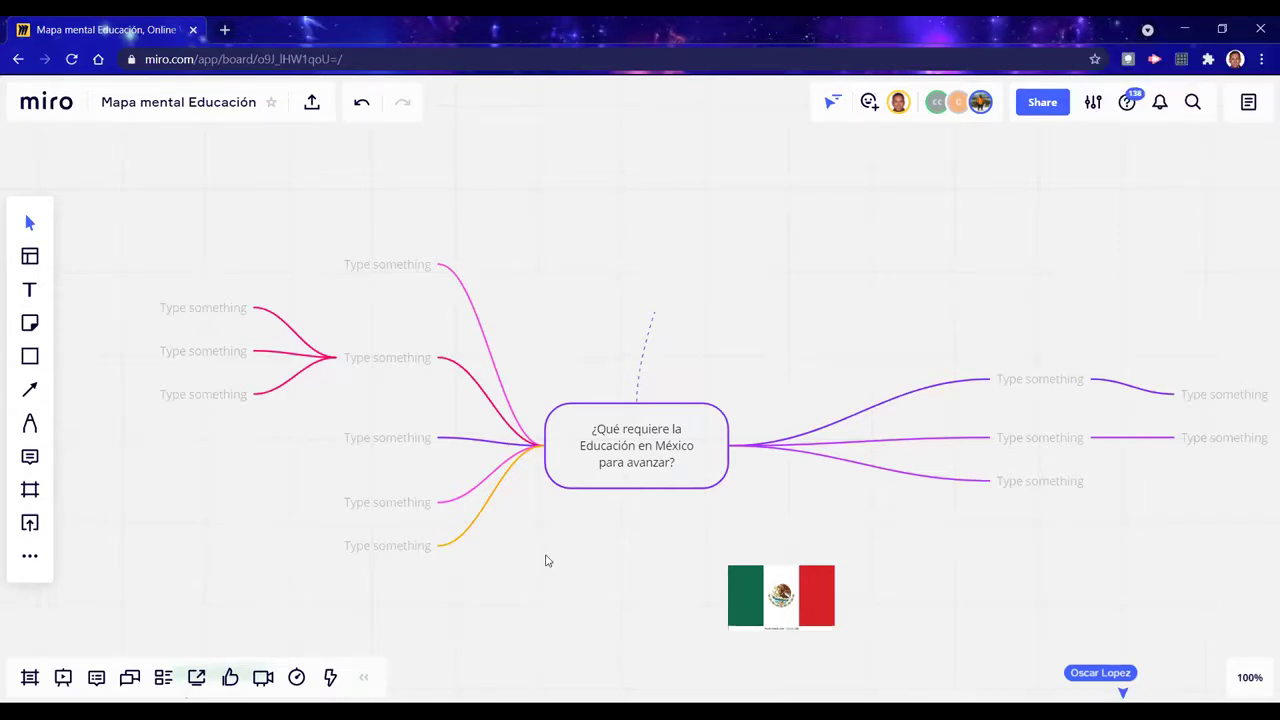
left_click(33, 561)
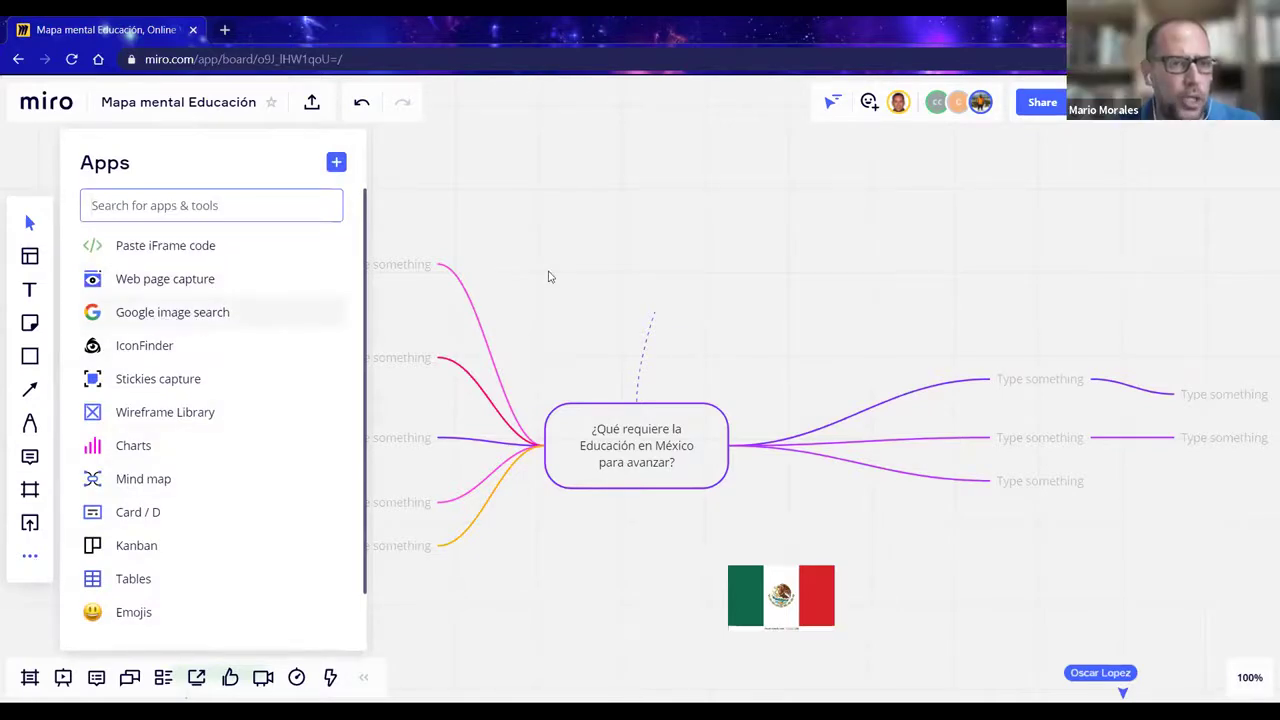
left_click(605, 254)
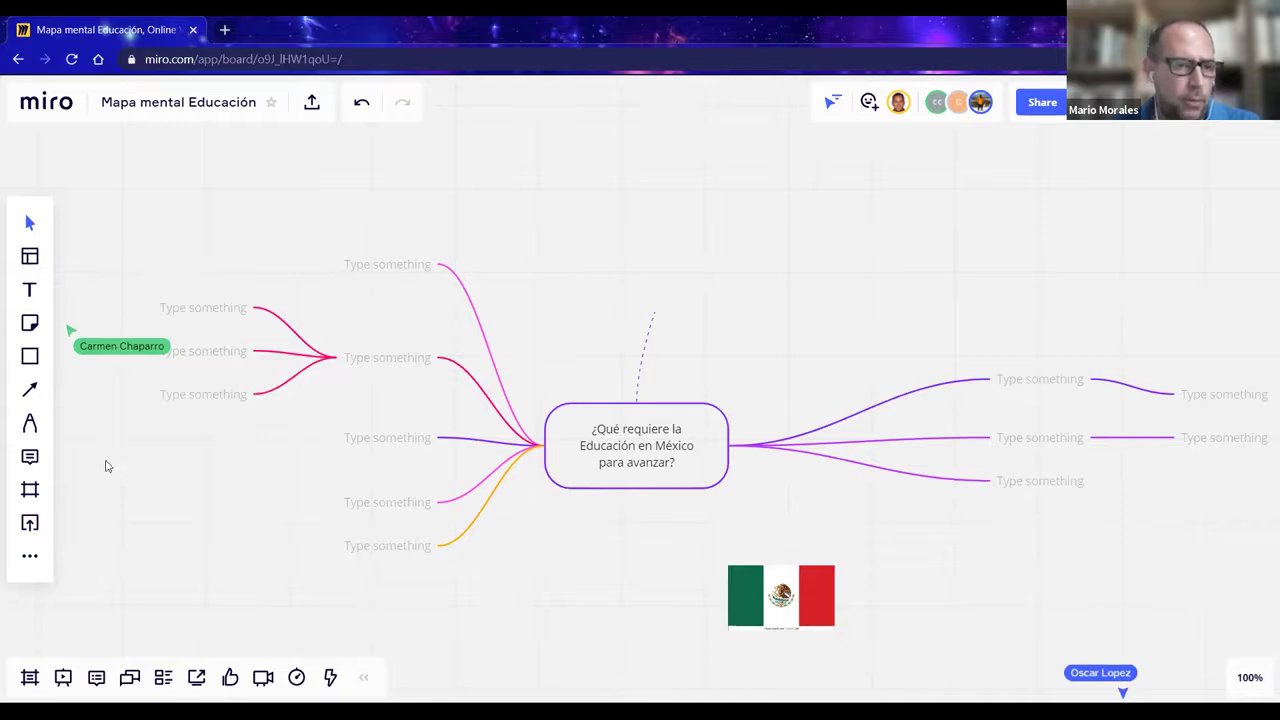
left_click(30, 560)
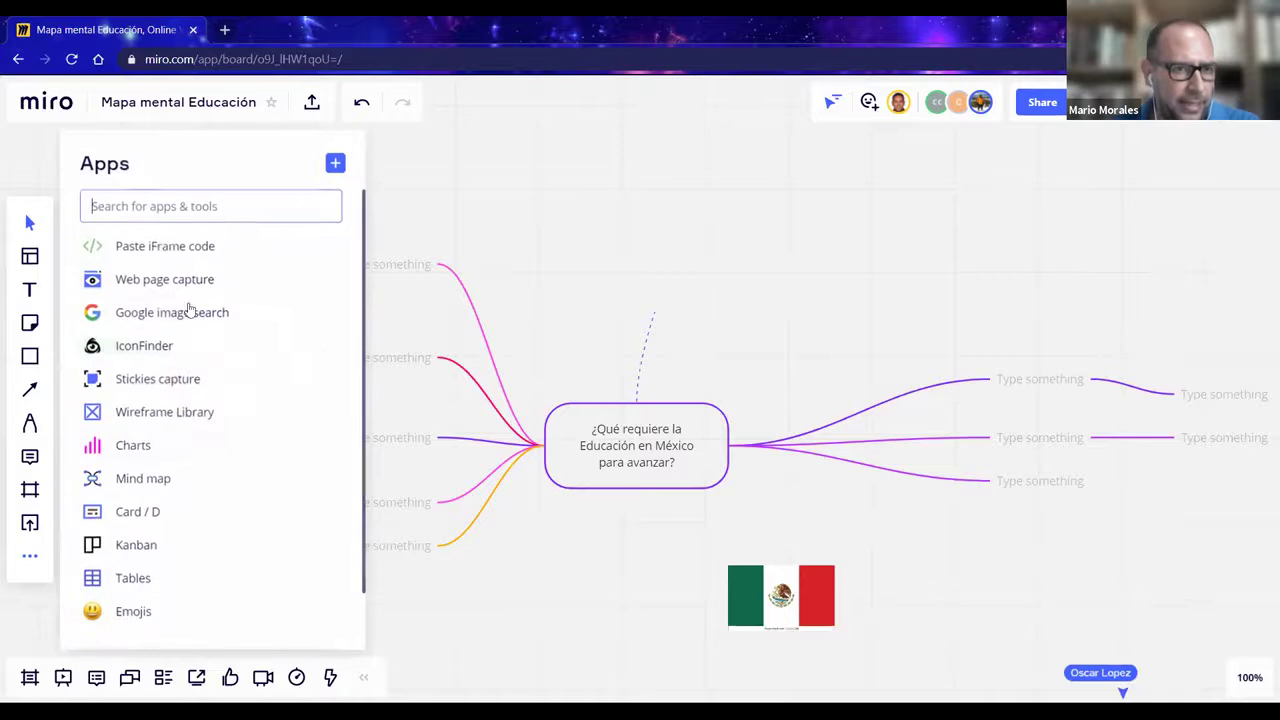
left_click(437, 608)
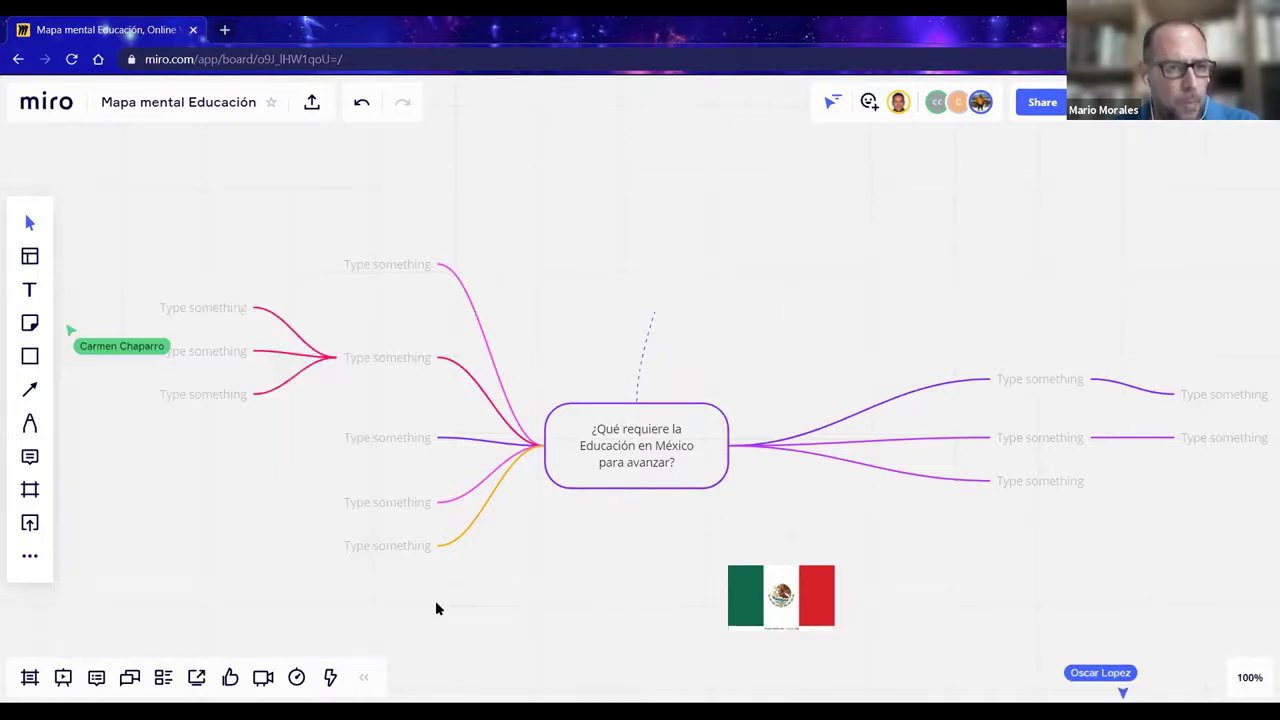
left_click(22, 557)
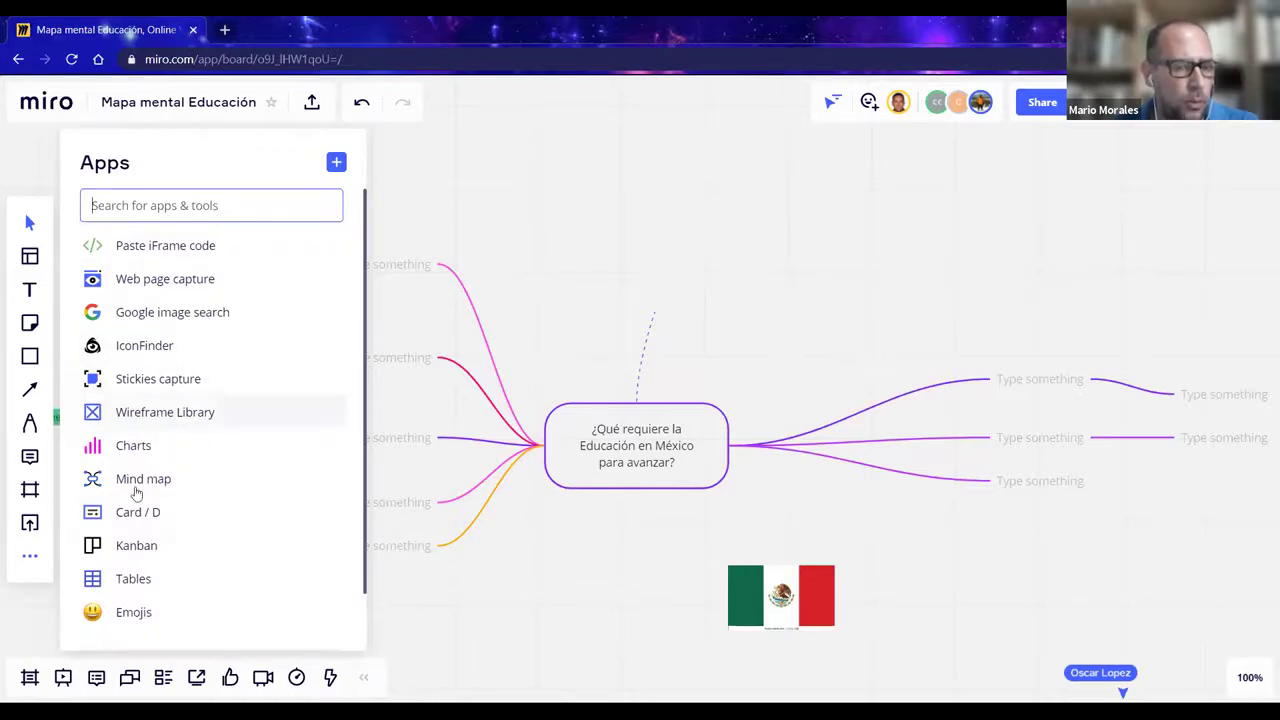
left_click(437, 595)
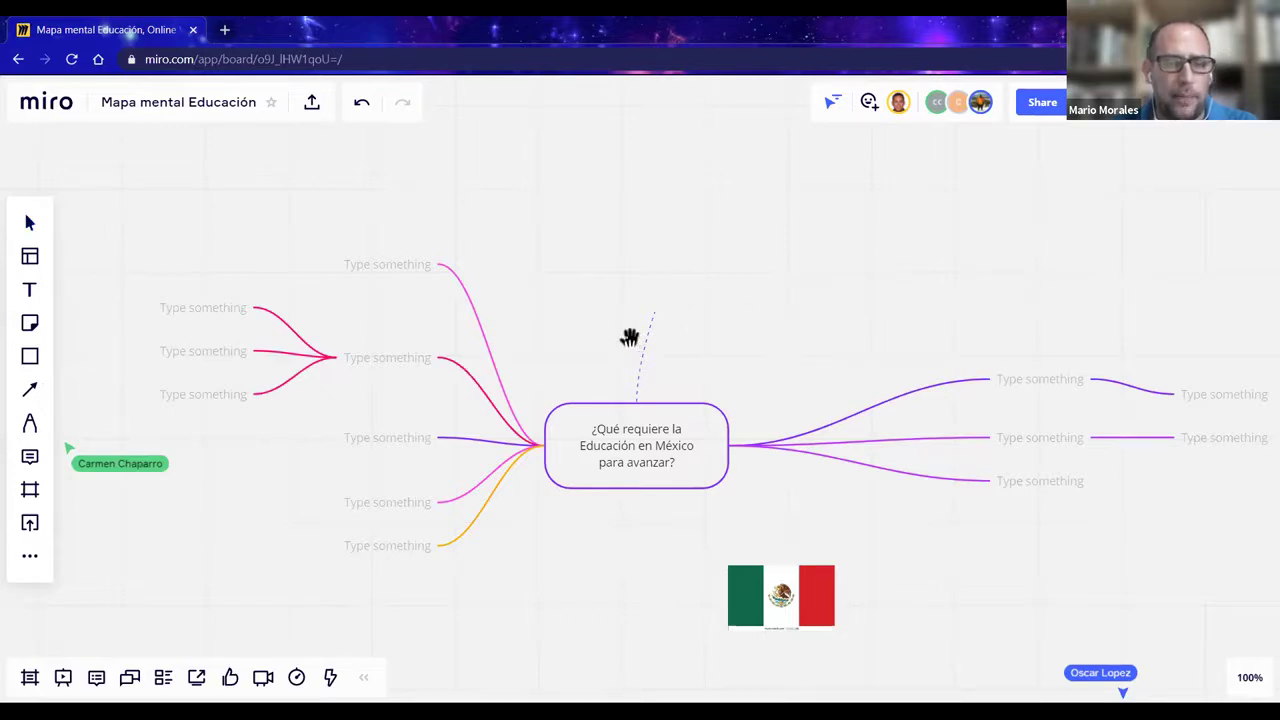
- Pan around the board in all directions to examine the whole mind map and the flag images around it
left_click_drag(635, 384, 483, 183)
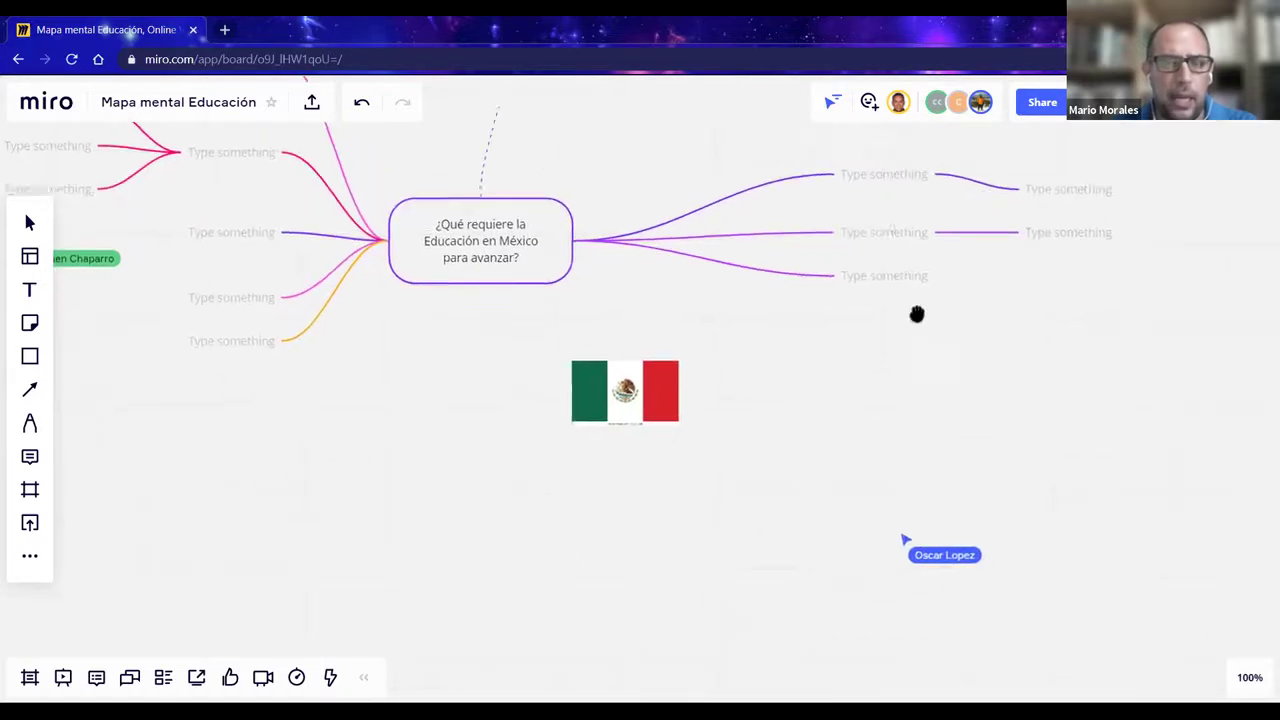
scroll(917, 314, "left", 5)
scroll(600, 446, "right", 4)
scroll(554, 286, "right", 2)
scroll(763, 243, "left", 4)
scroll(574, 363, "up", 2)
scroll(583, 383, "right", 4)
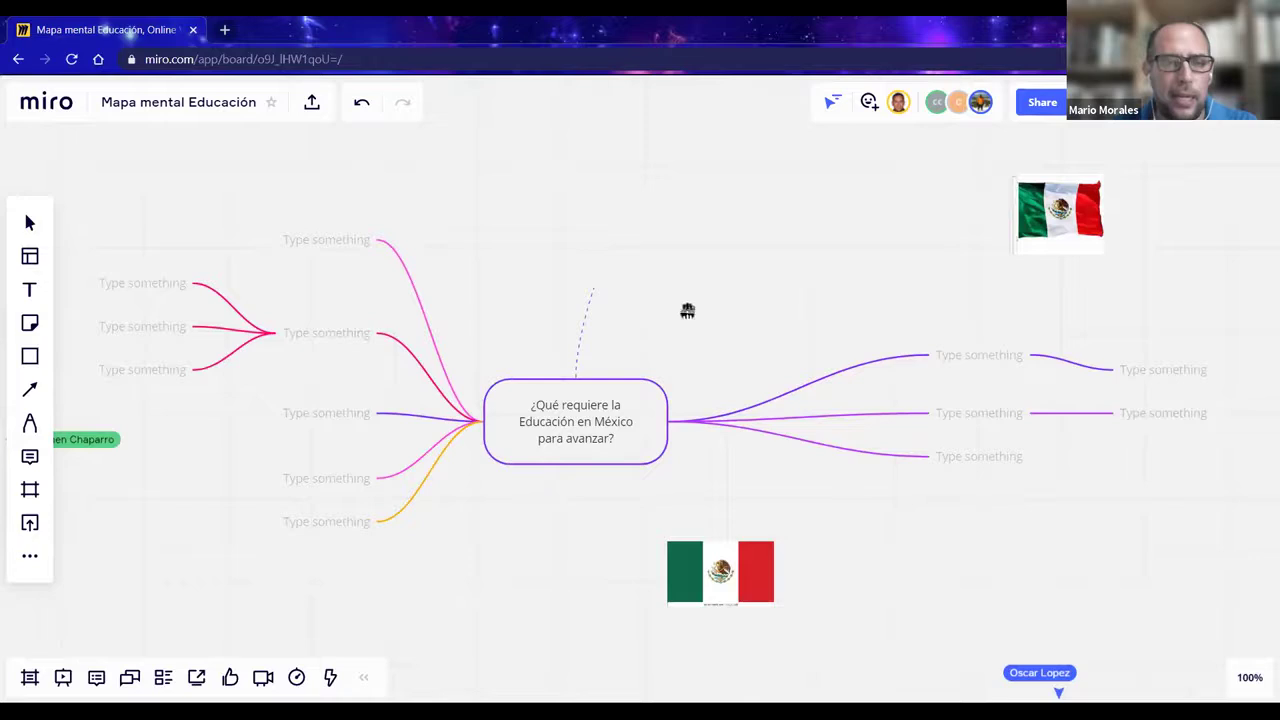
scroll(687, 311, "down", 5)
scroll(617, 383, "up", 5)
scroll(469, 568, "up", 1)
scroll(520, 306, "down", 5)
scroll(571, 474, "left", 1)
scroll(374, 423, "right", 4)
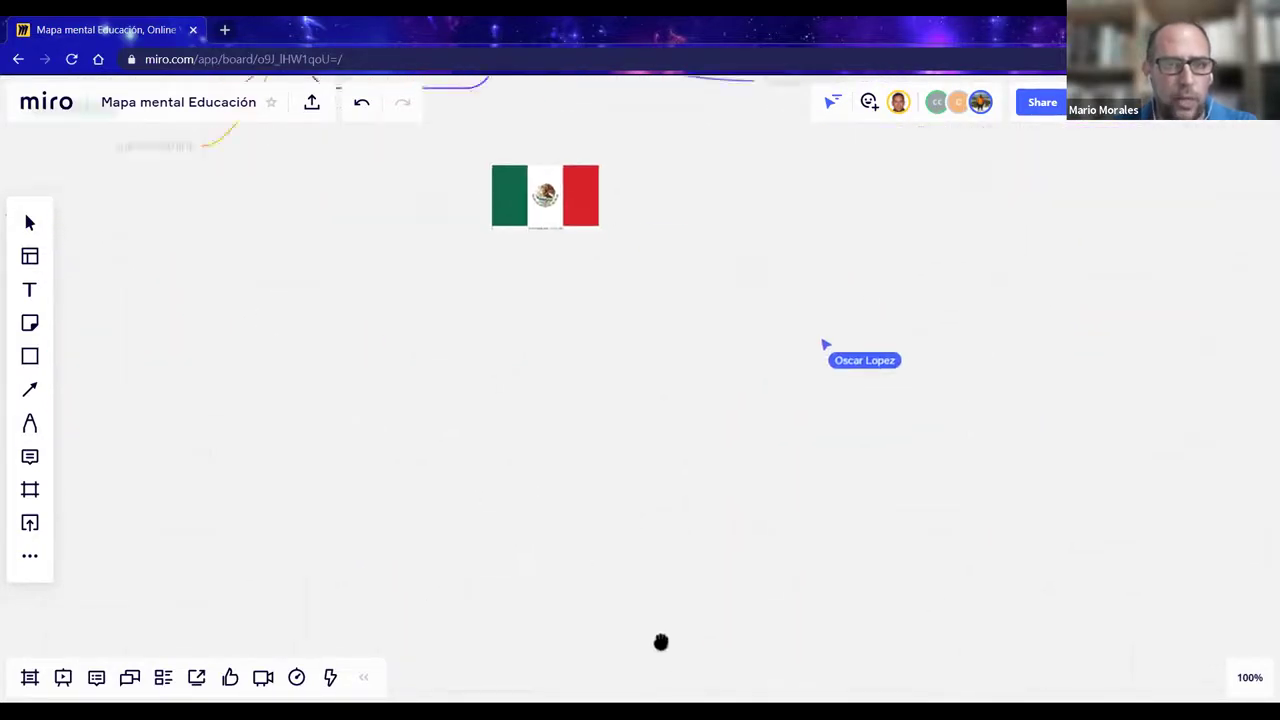
scroll(636, 495, "up", 4)
scroll(636, 495, "left", 6)
scroll(540, 550, "up", 4)
scroll(437, 512, "right", 4)
scroll(717, 311, "down", 1)
scroll(511, 386, "left", 4)
scroll(511, 386, "down", 3)
scroll(551, 414, "right", 4)
scroll(551, 414, "up", 2)
scroll(552, 414, "left", 1)
scroll(552, 414, "up", 1)
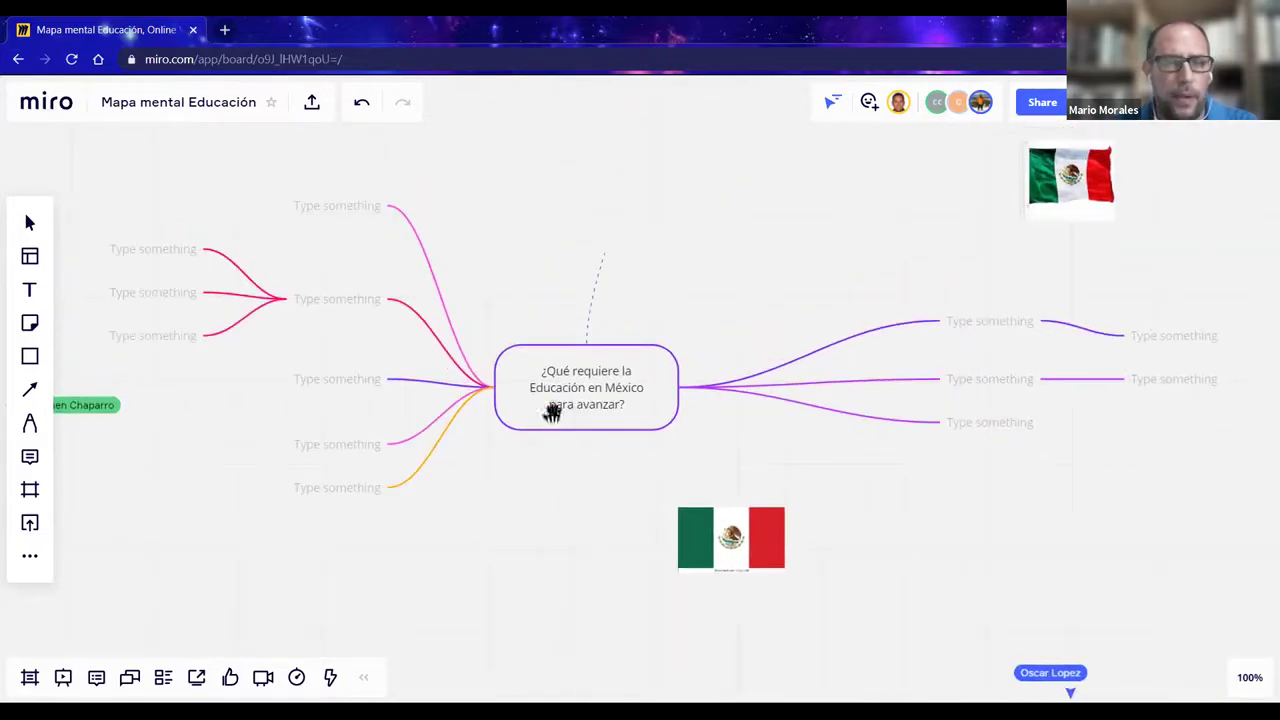
scroll(528, 475, "left", 4)
scroll(528, 475, "down", 2)
scroll(535, 480, "up", 1)
- Switch back to the selection tool, draw a selection area around the central topic and clear the selection
left_click(30, 223)
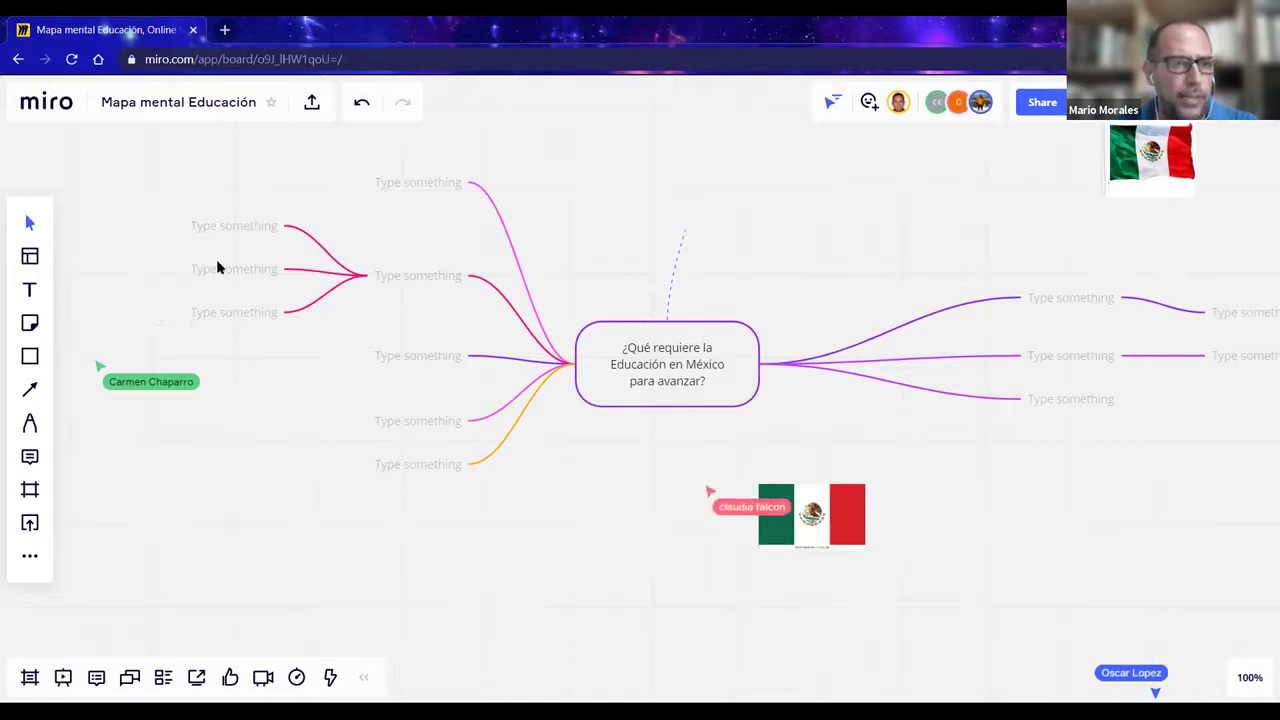
left_click_drag(576, 282, 680, 515)
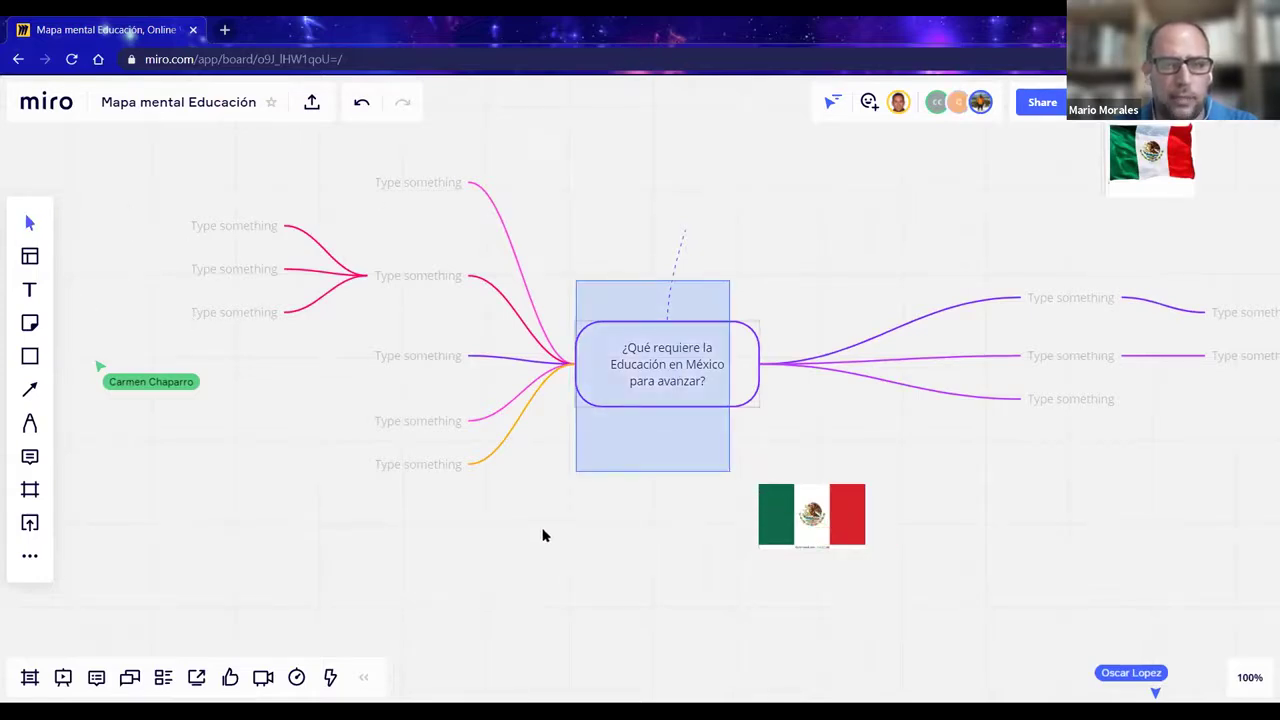
left_click_drag(577, 266, 770, 530)
left_click(351, 517)
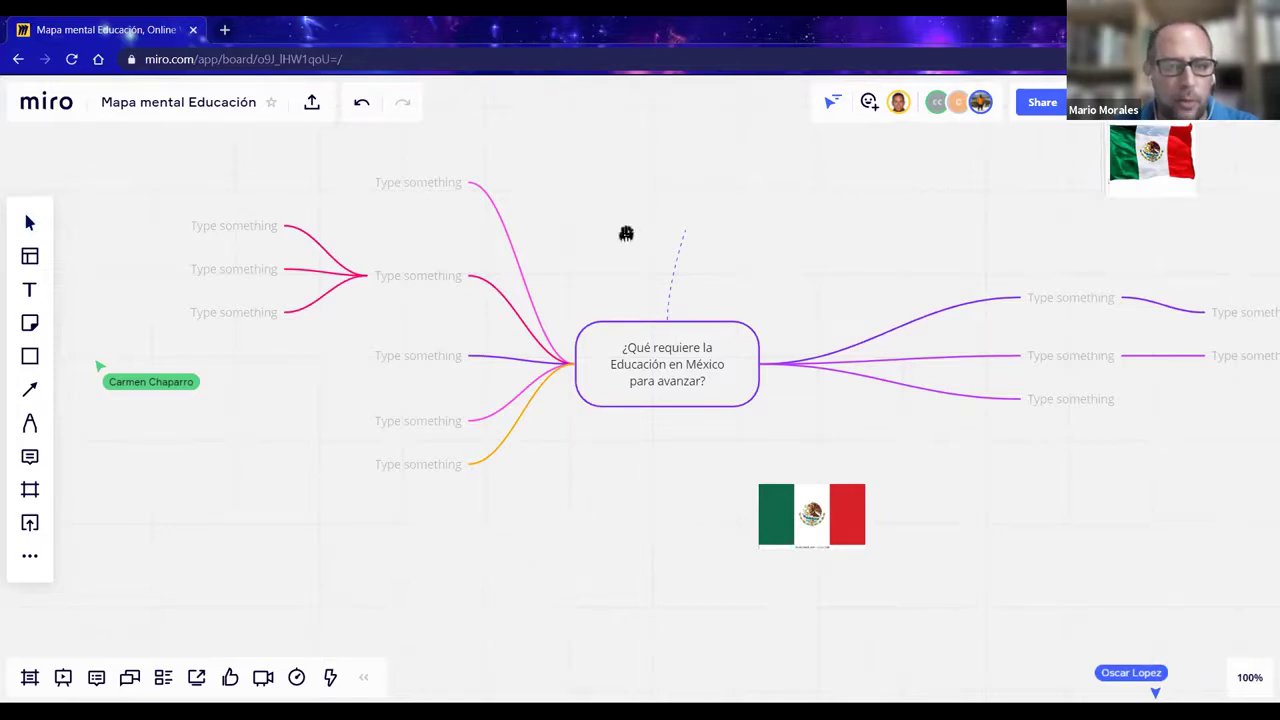
- Pan away from the mind map and back again with the hand tool to examine how the board view moves
scroll(626, 231, "down", 5)
scroll(594, 366, "right", 10)
scroll(851, 451, "right", 5)
scroll(543, 431, "left", 10)
scroll(812, 404, "up", 2)
scroll(812, 404, "right", 3)
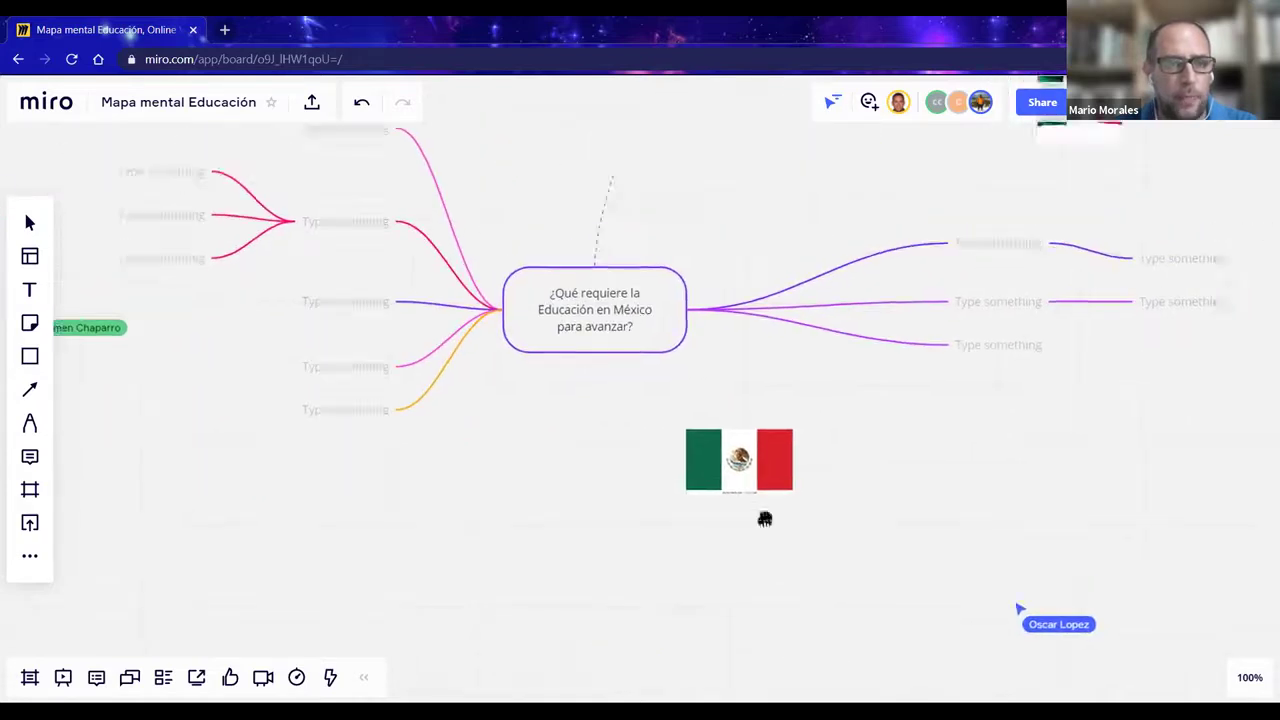
scroll(763, 517, "up", 3)
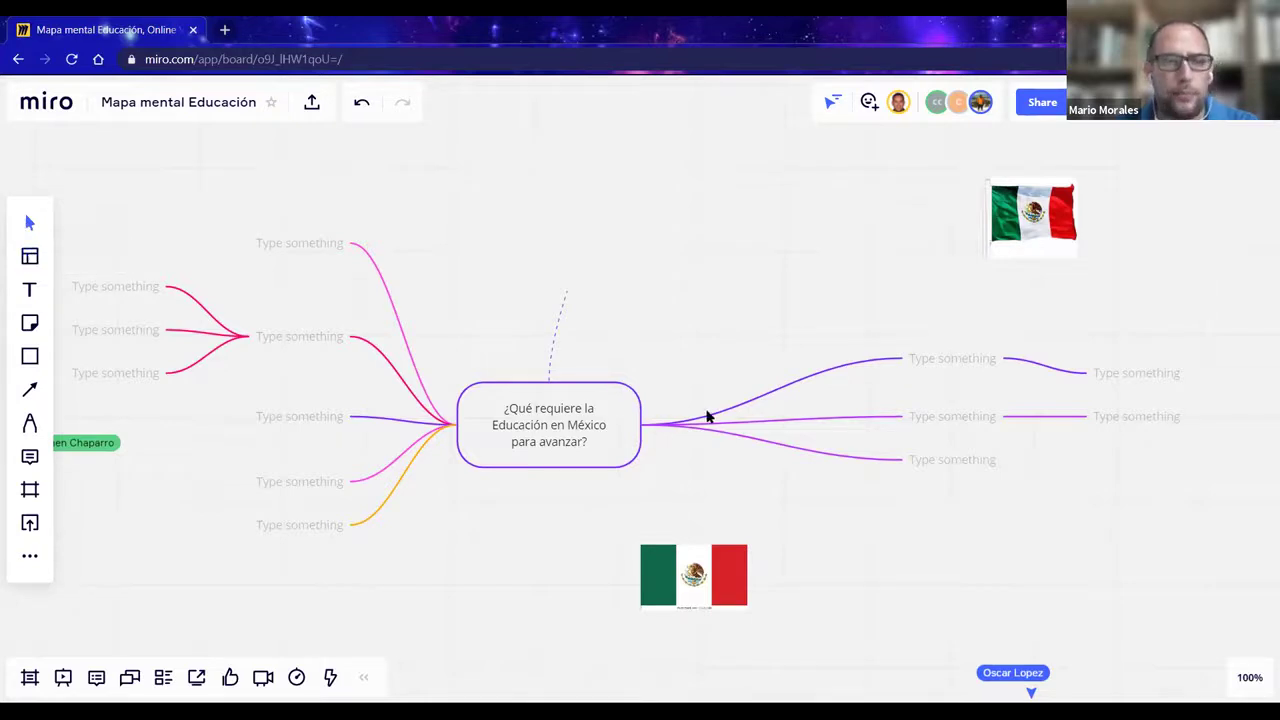
- Open the template library from an empty board area, browse the Building Blocks templates and open the Research & Design category
scroll(517, 371, "right", 10)
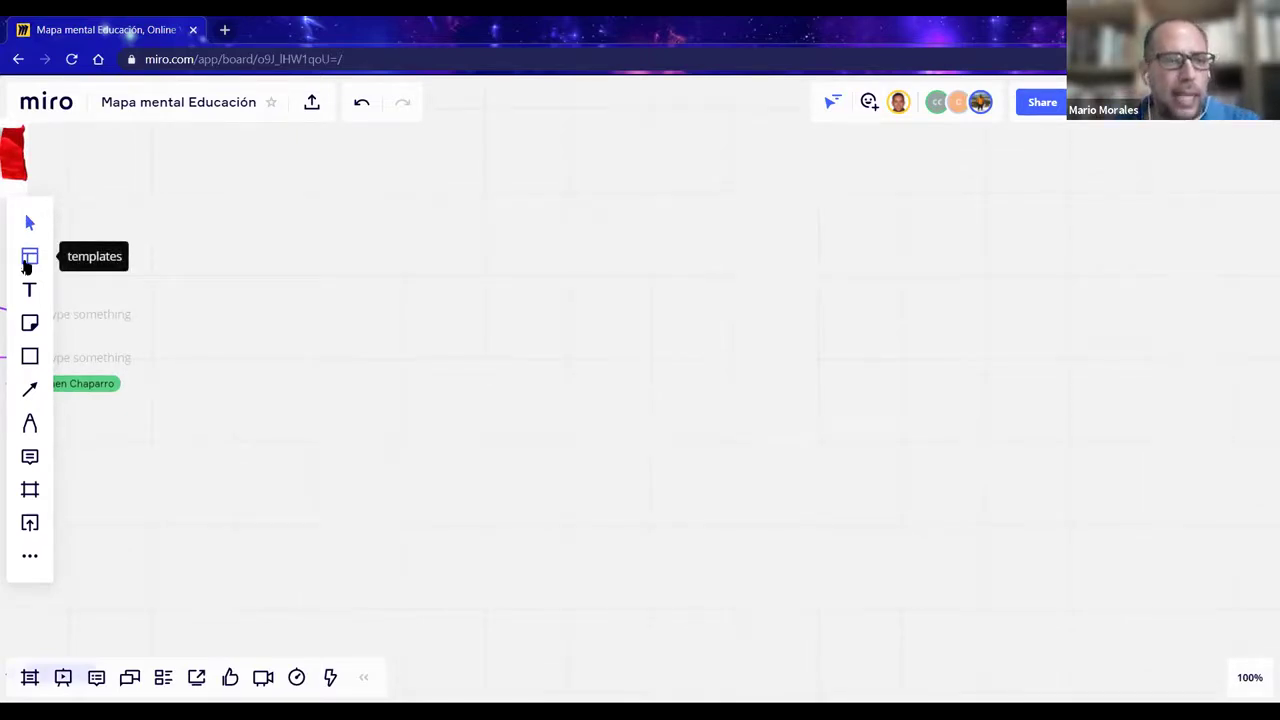
left_click(28, 258)
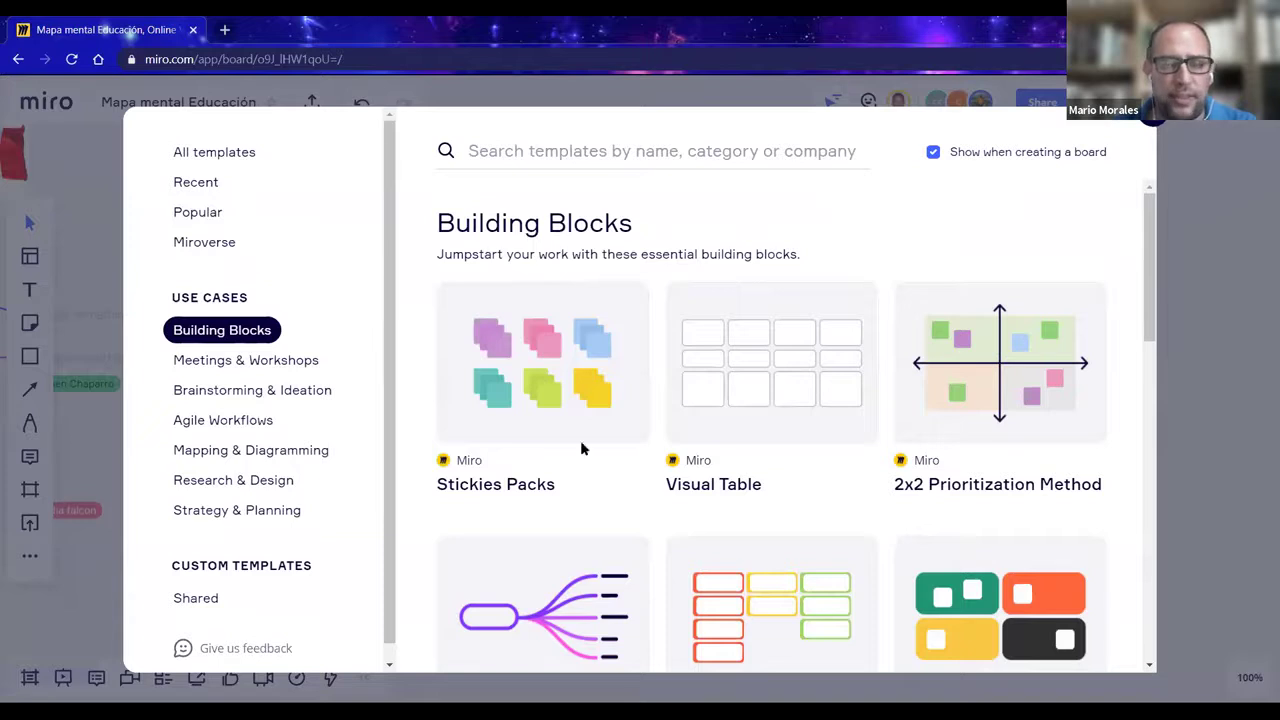
scroll(745, 475, "down", 3)
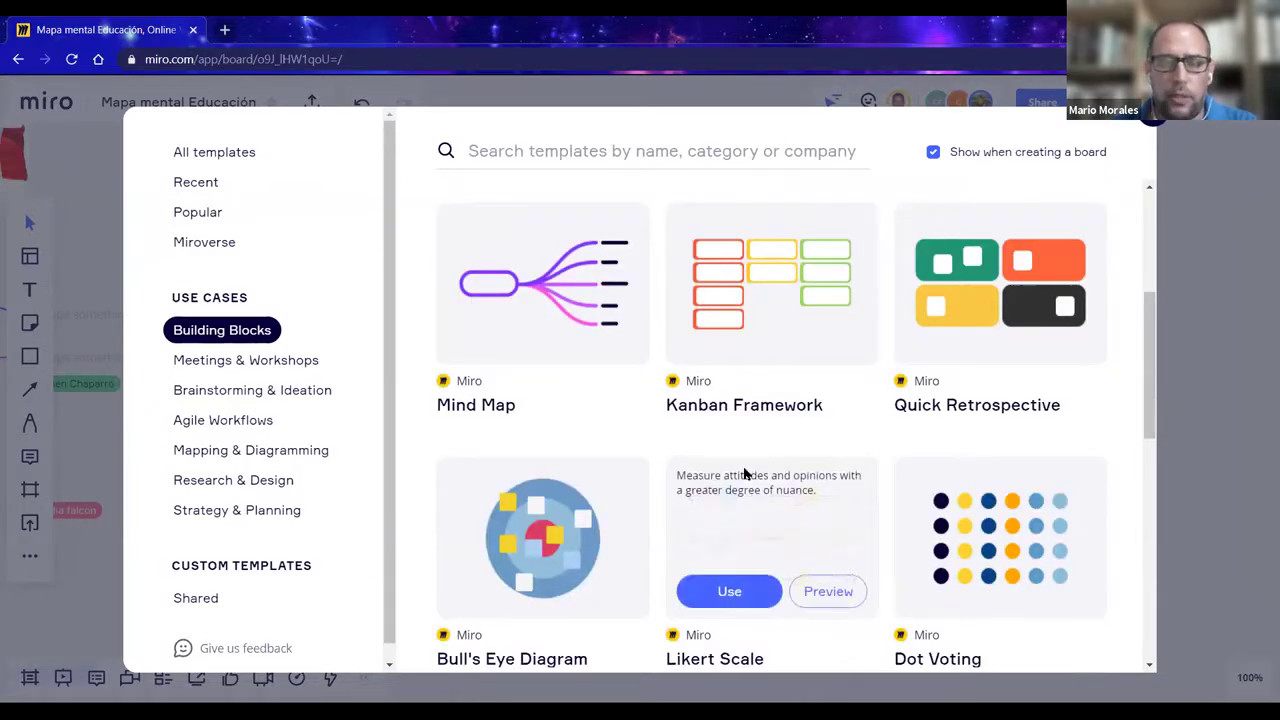
scroll(745, 475, "down", 1)
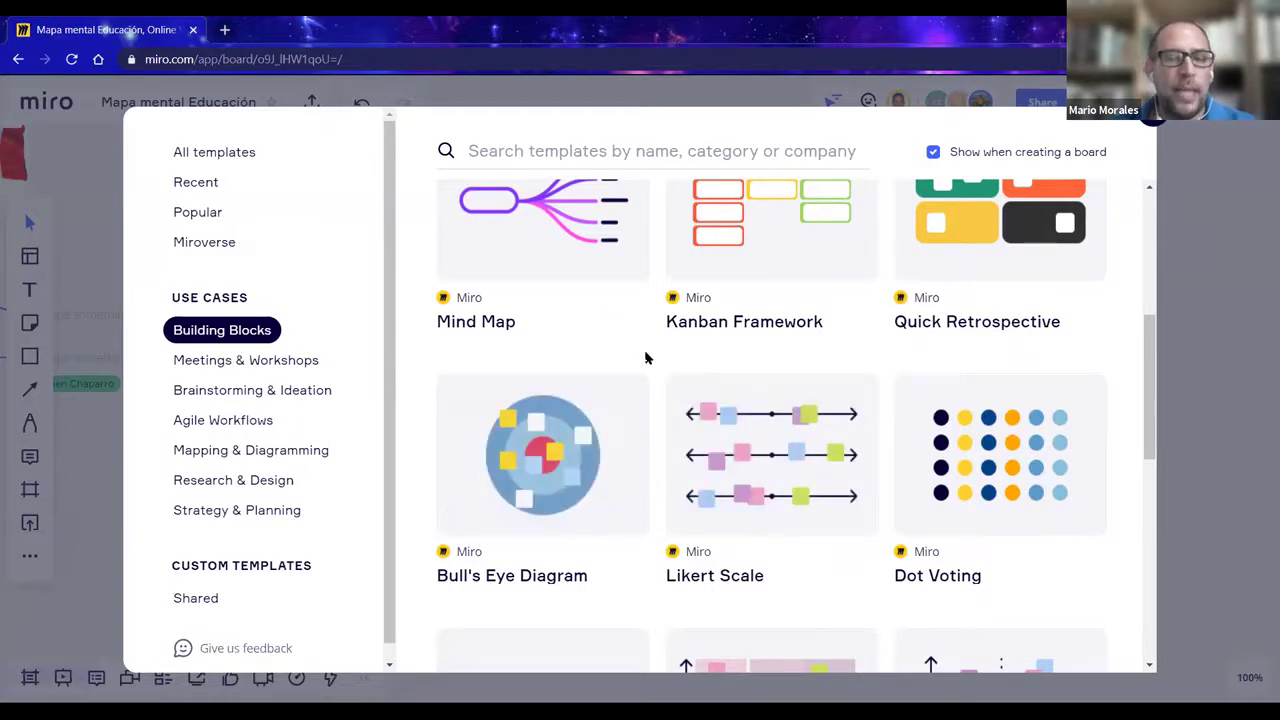
scroll(629, 371, "up", 3)
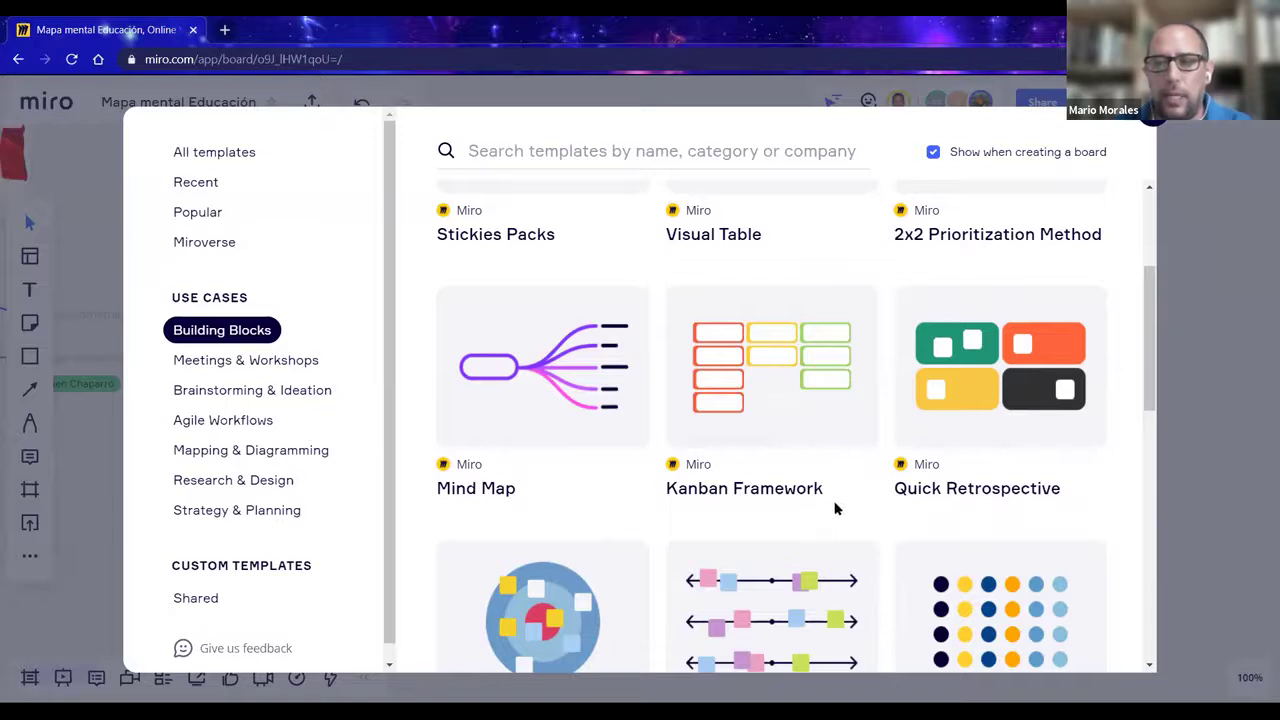
scroll(665, 500, "down", 2)
scroll(658, 490, "down", 2)
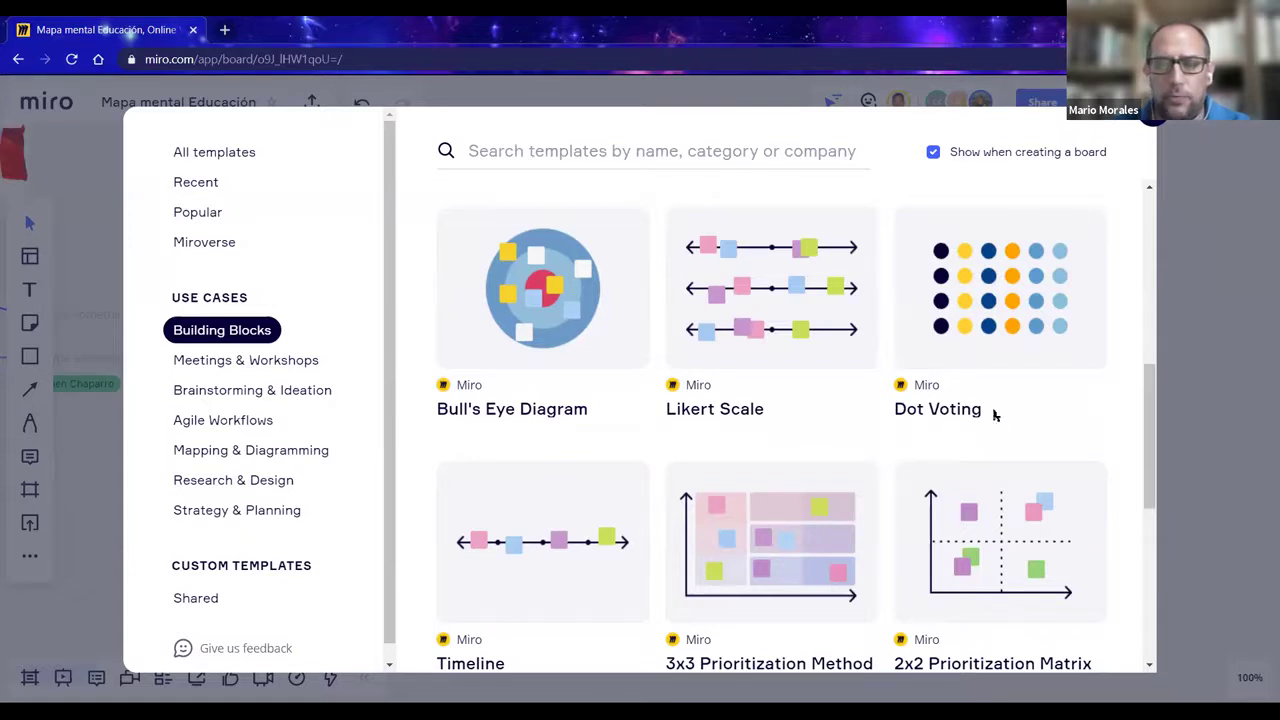
scroll(877, 437, "down", 5)
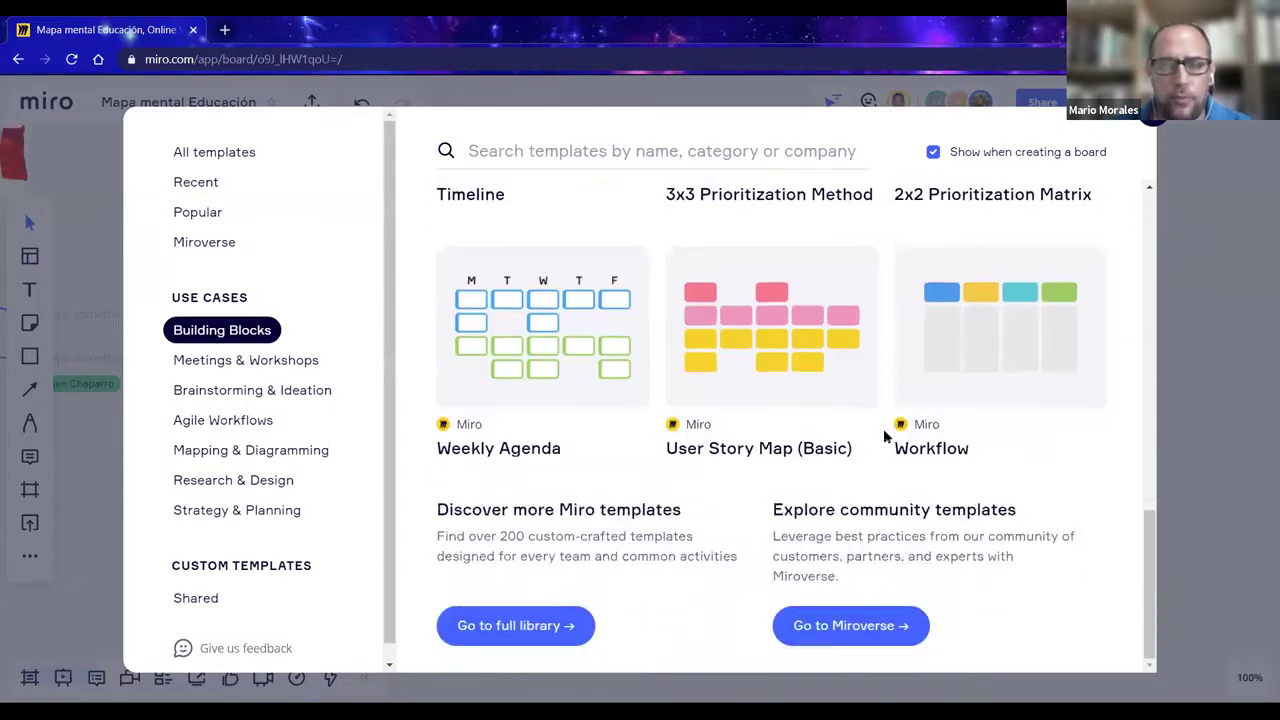
scroll(871, 450, "up", 5)
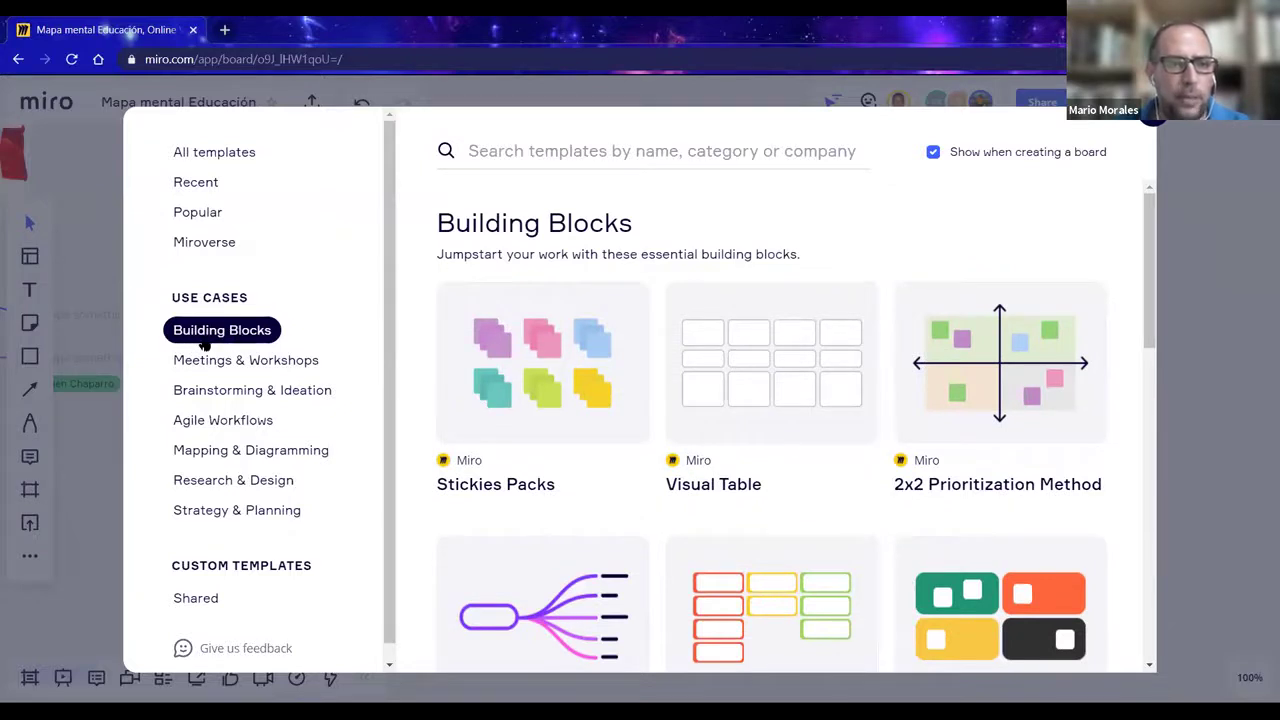
left_click(225, 482)
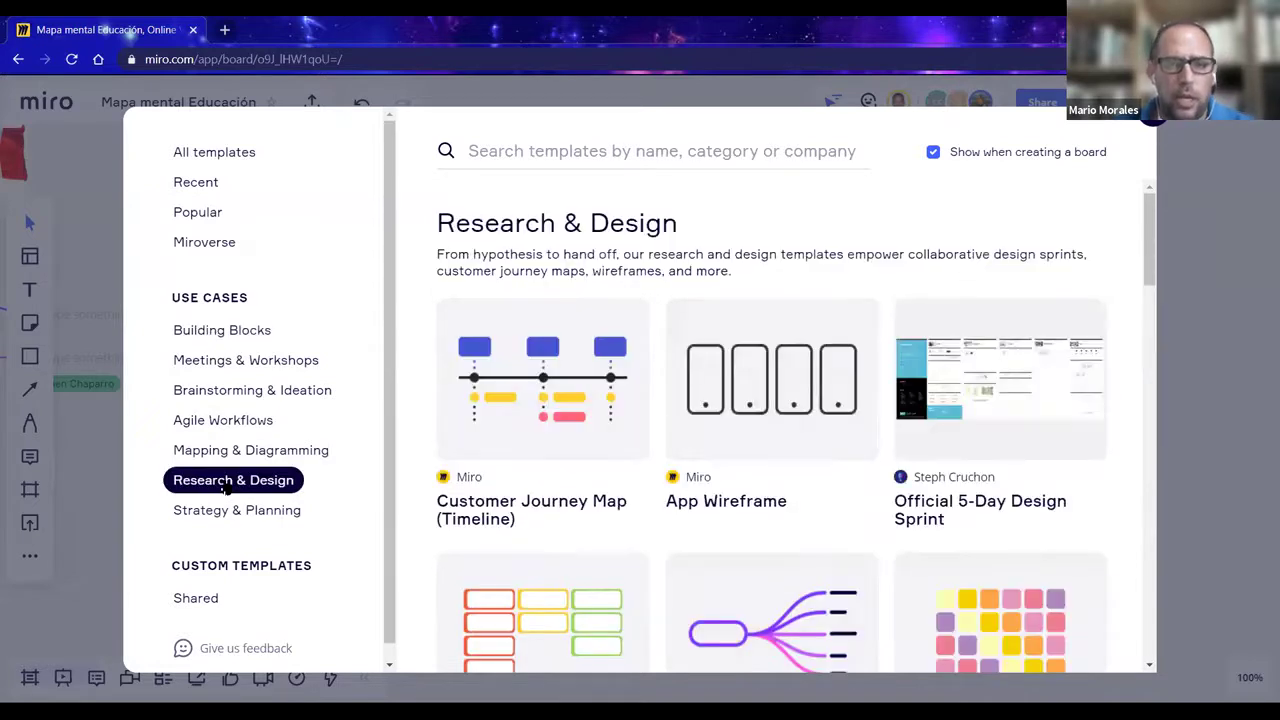
- Browse the Research & Design templates through to the end of the category to examine which frameworks, maps and diagrams are offered
mouse_move(767, 450)
scroll(663, 528, "down", 3)
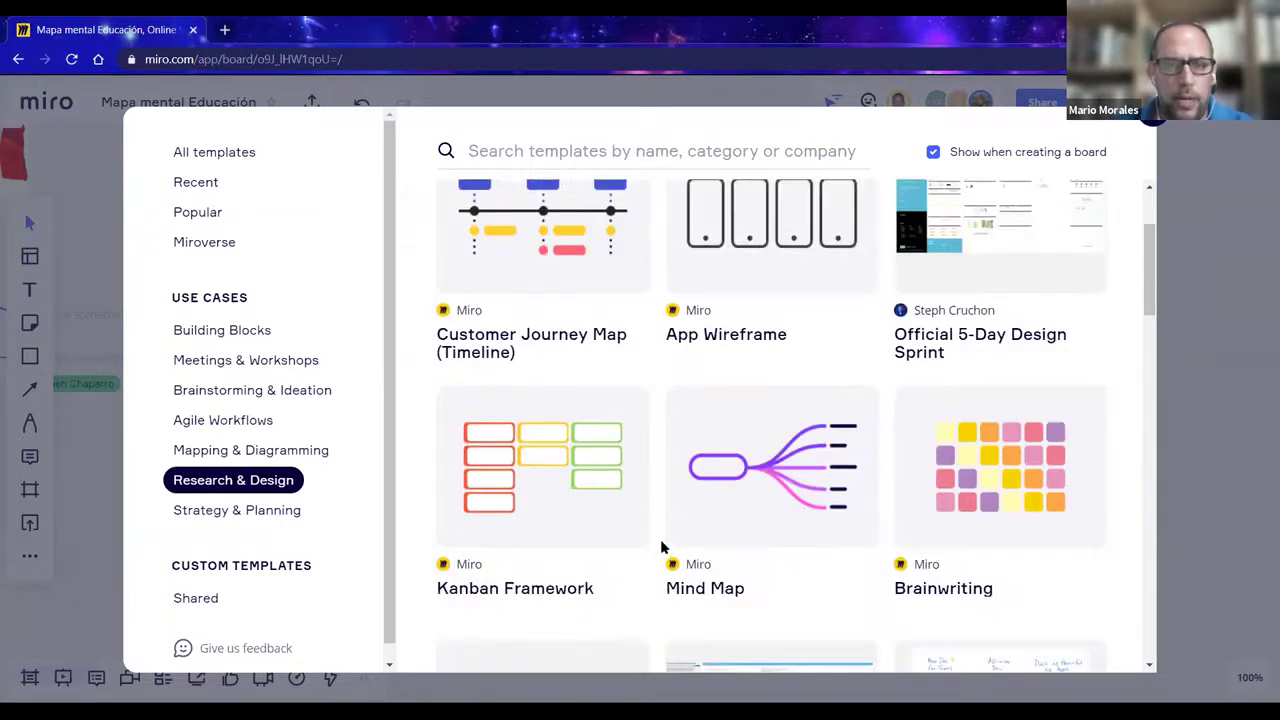
scroll(665, 540, "down", 2)
scroll(665, 543, "down", 3)
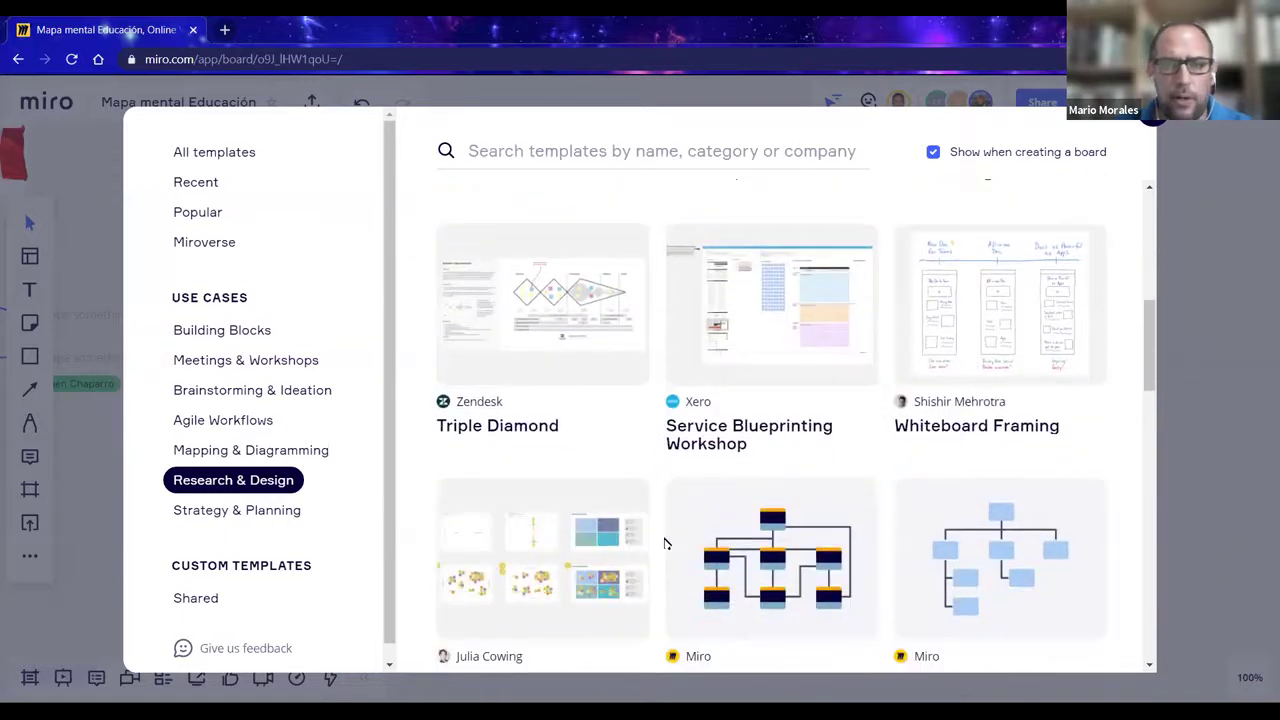
scroll(665, 543, "up", 2)
scroll(1049, 352, "up", 2)
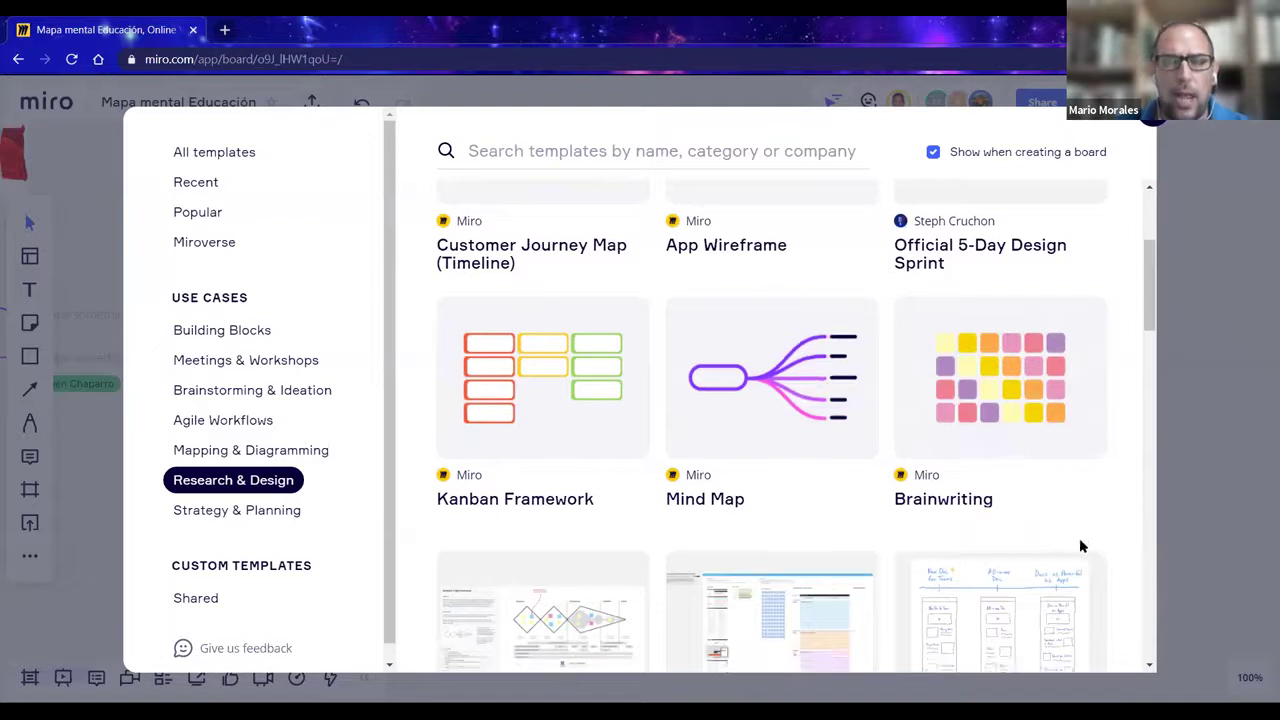
scroll(1080, 540, "down", 2)
scroll(1080, 546, "down", 2)
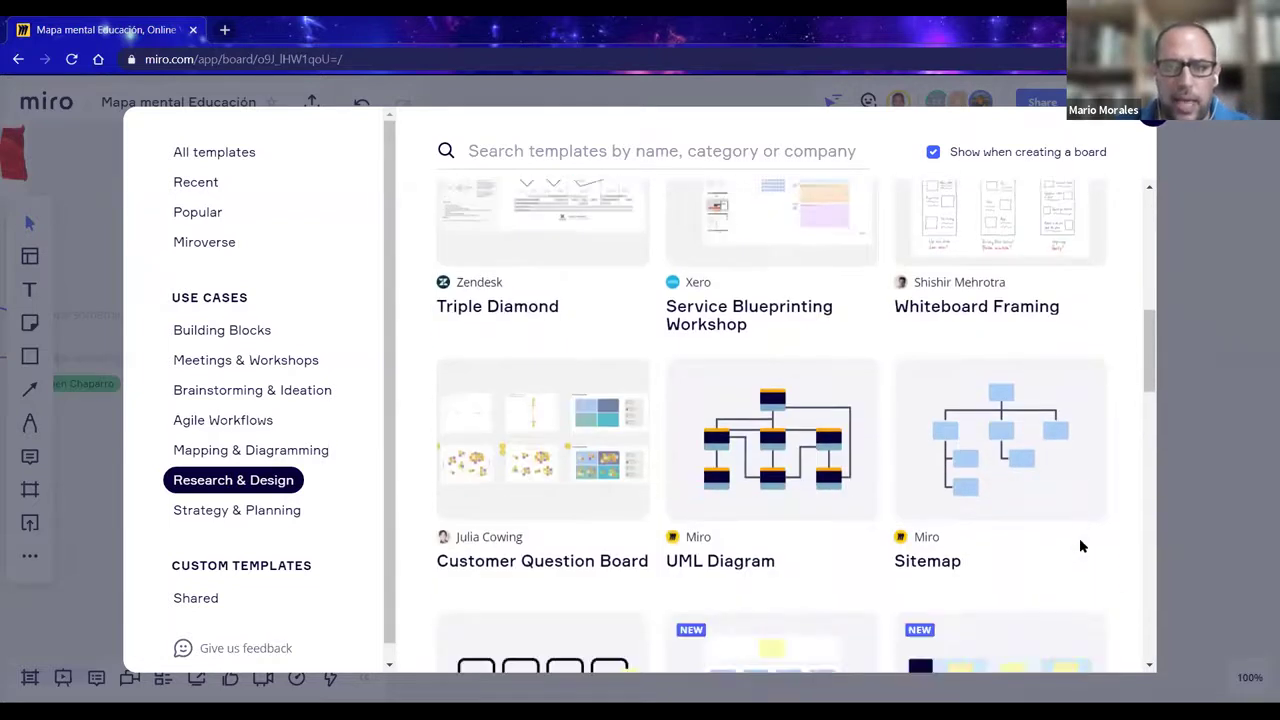
scroll(1080, 546, "up", 2)
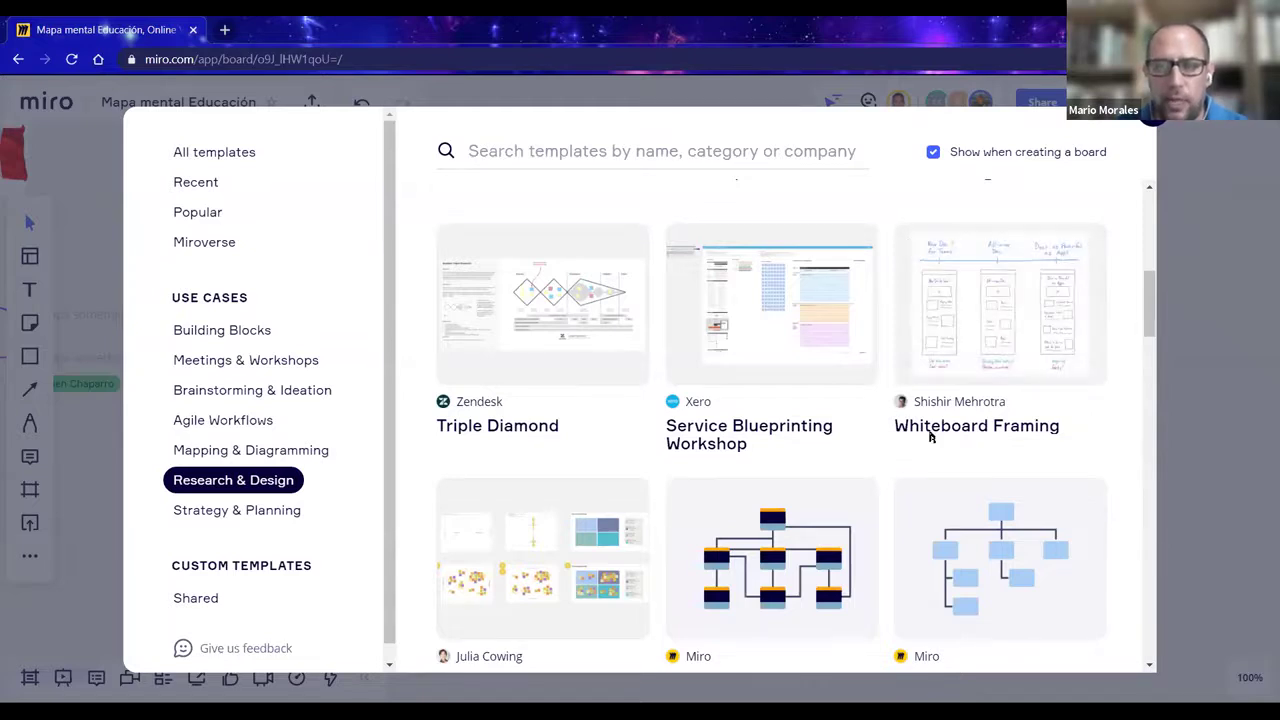
scroll(1099, 434, "down", 5)
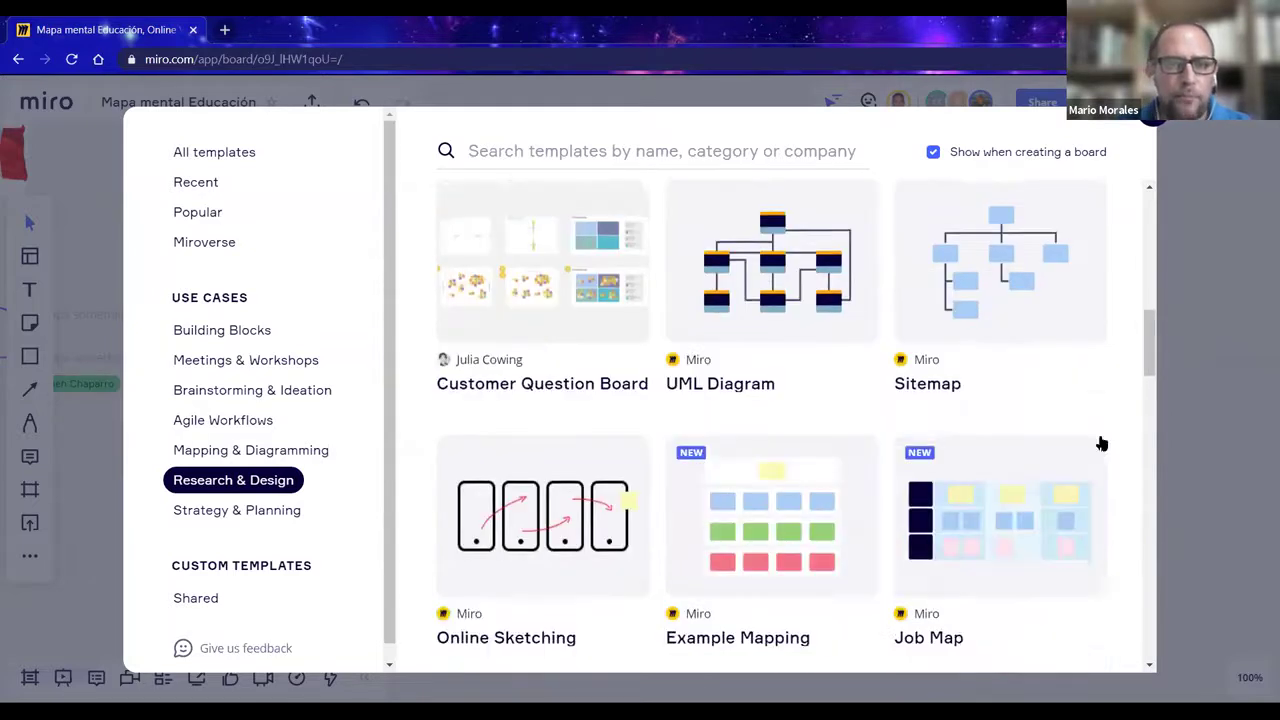
scroll(1099, 434, "down", 4)
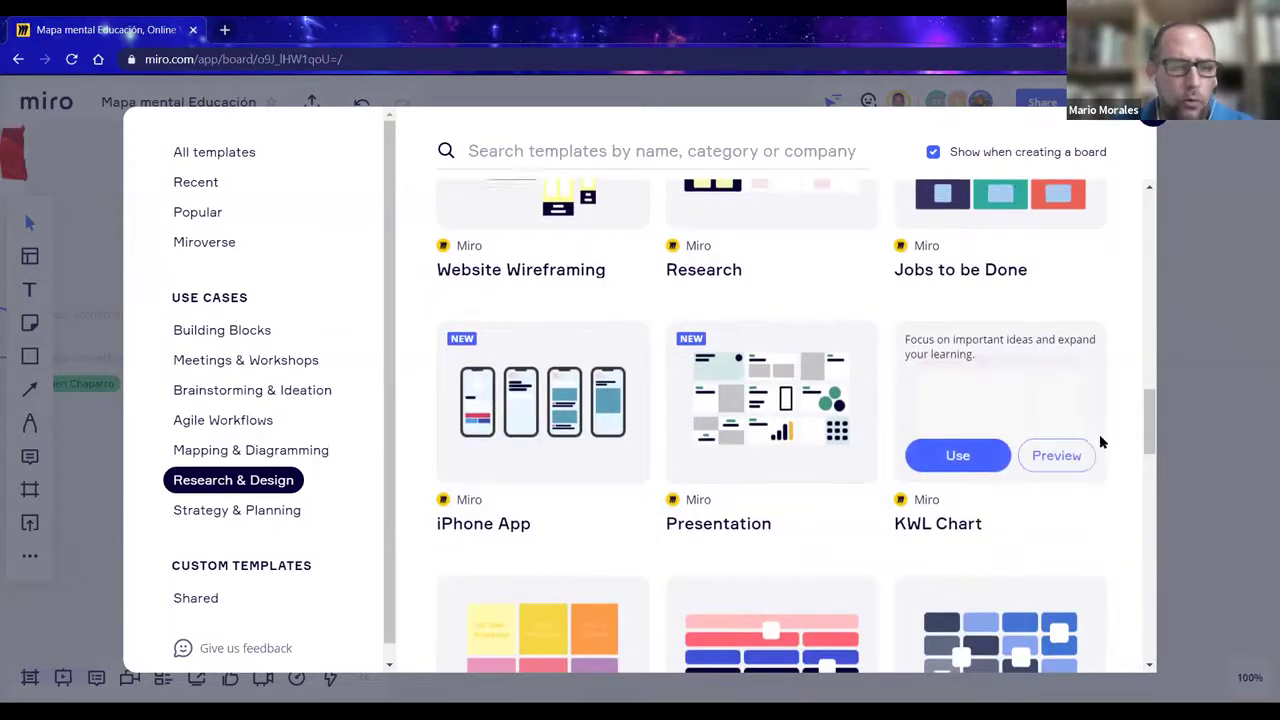
scroll(1101, 443, "down", 2)
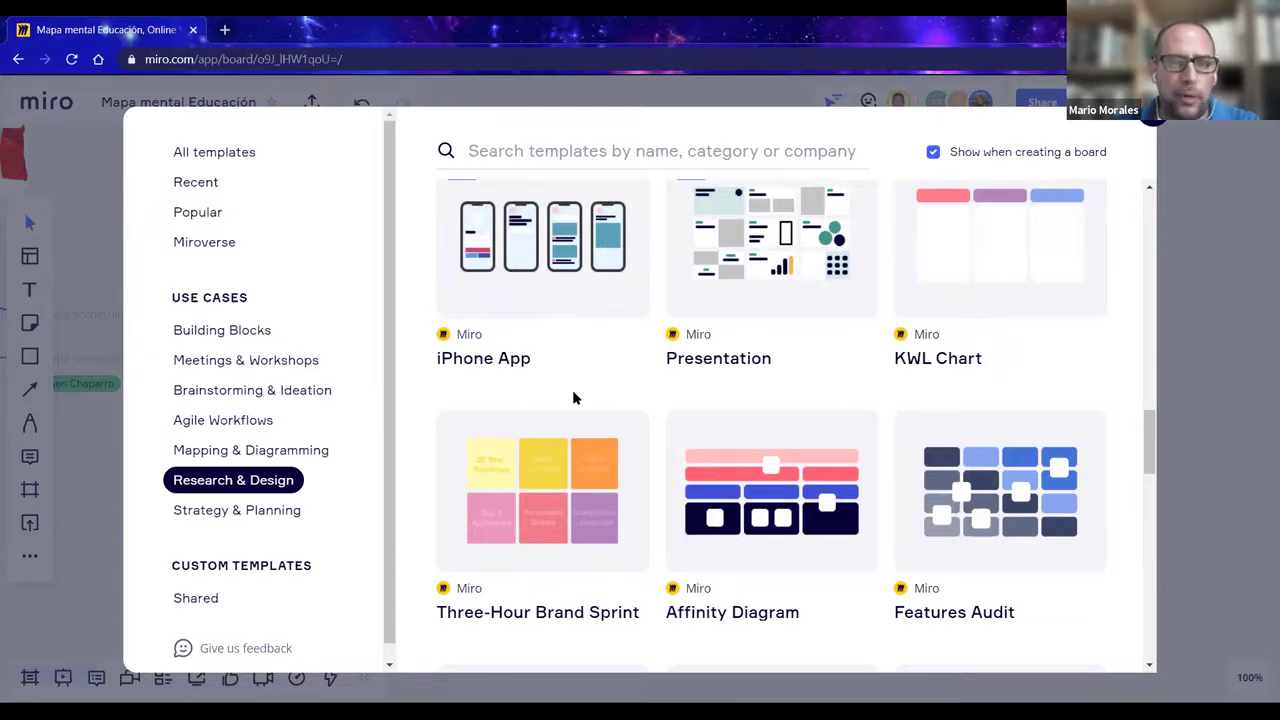
scroll(574, 398, "up", 1)
mouse_move(548, 416)
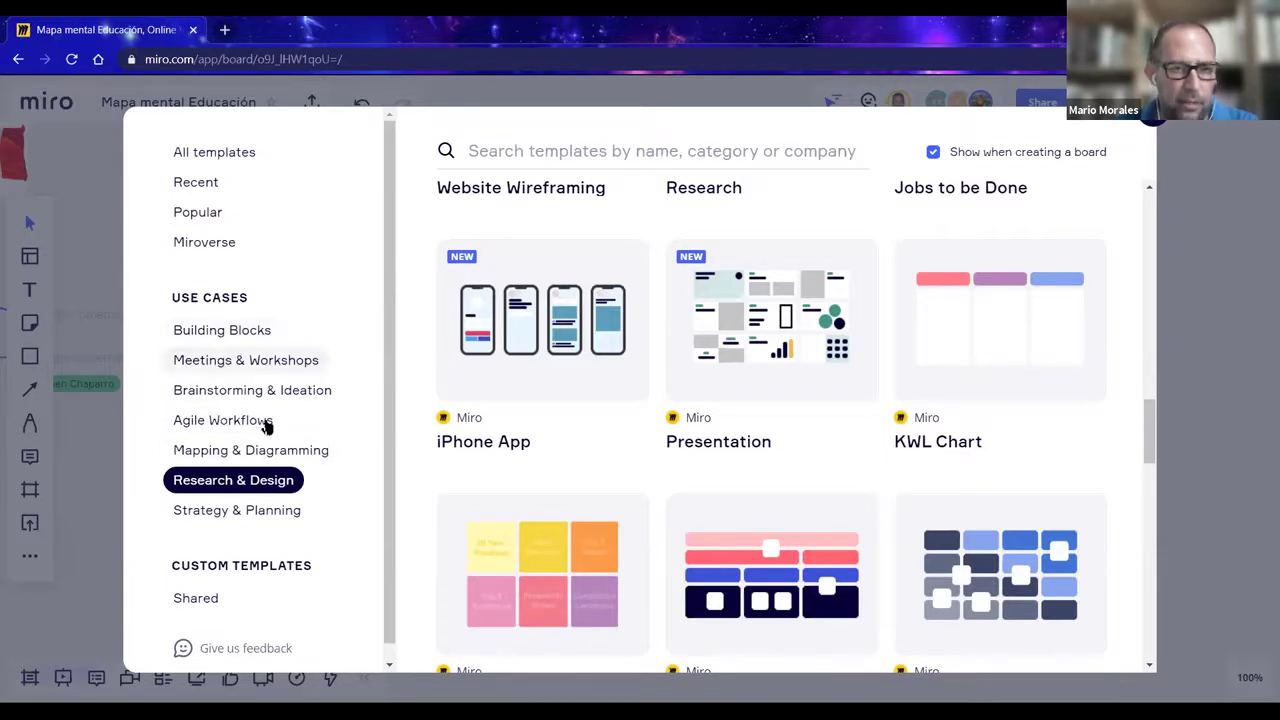
scroll(420, 500, "down", 3)
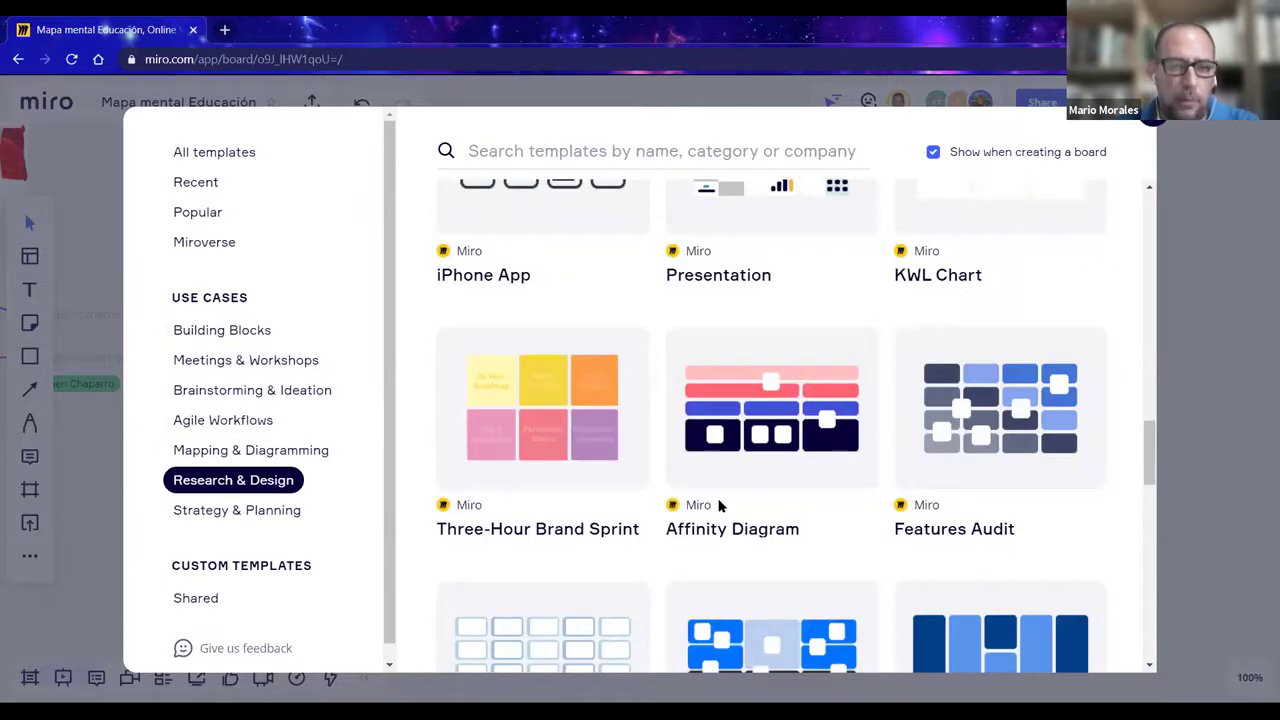
scroll(760, 508, "down", 1)
scroll(760, 505, "down", 5)
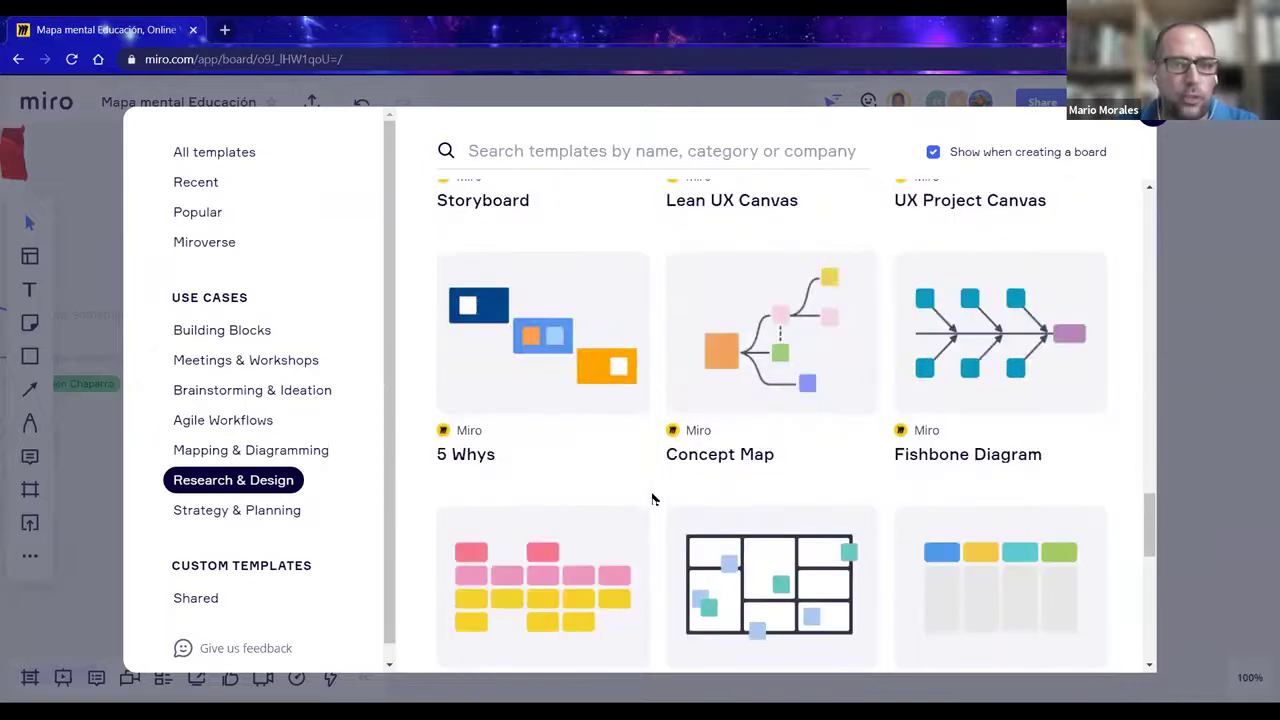
scroll(645, 490, "down", 3)
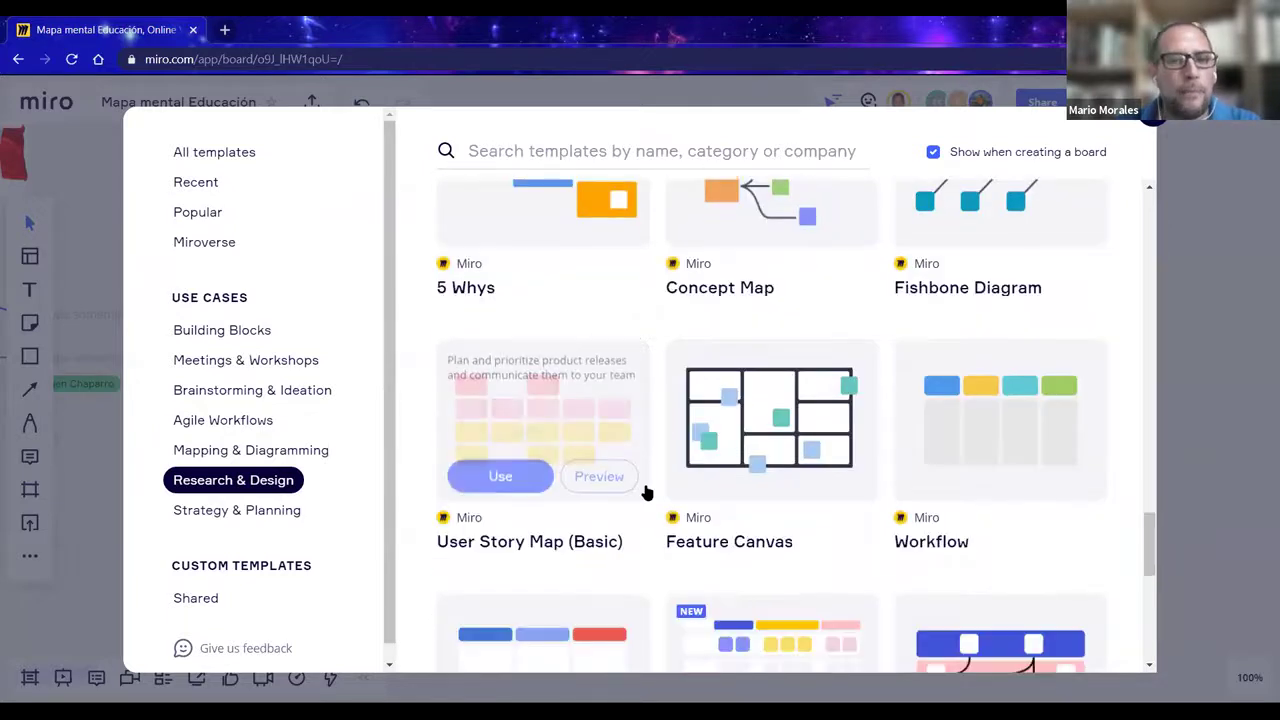
scroll(645, 490, "down", 3)
scroll(644, 483, "down", 1)
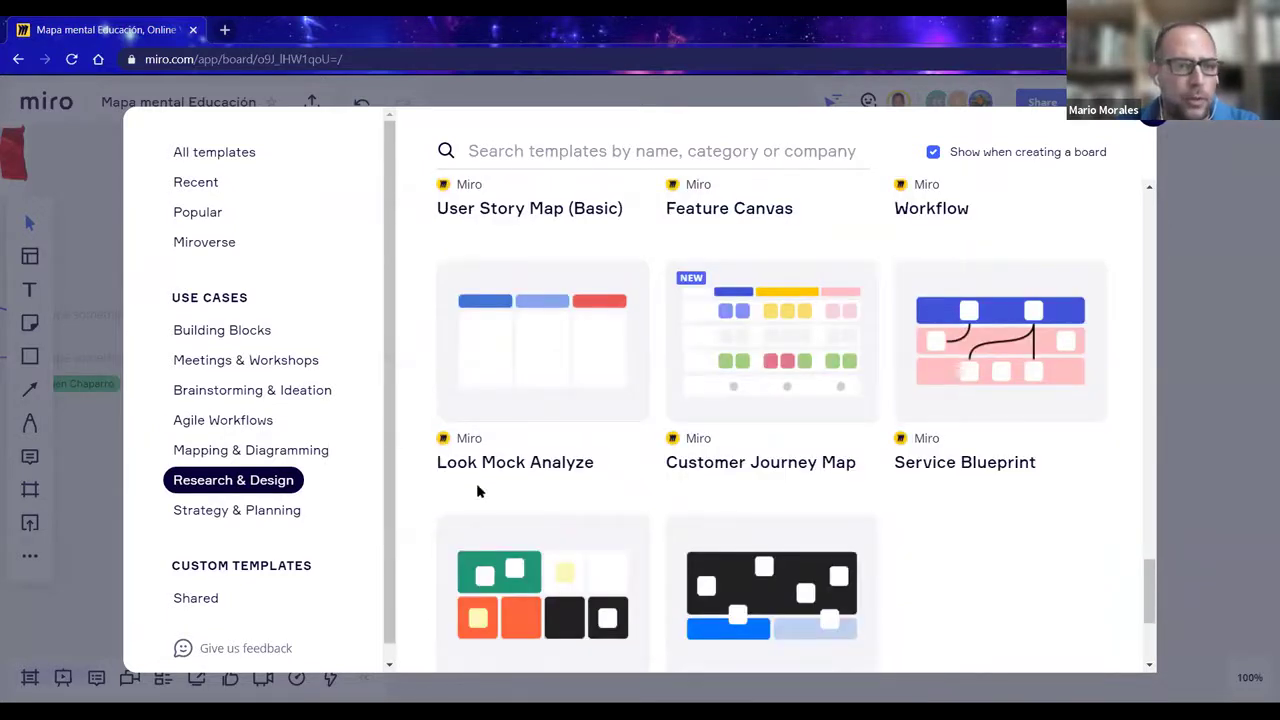
- Look into the Strategy & Planning and Agile Workflows templates and add the Quick Retrospective template to the board
left_click(197, 512)
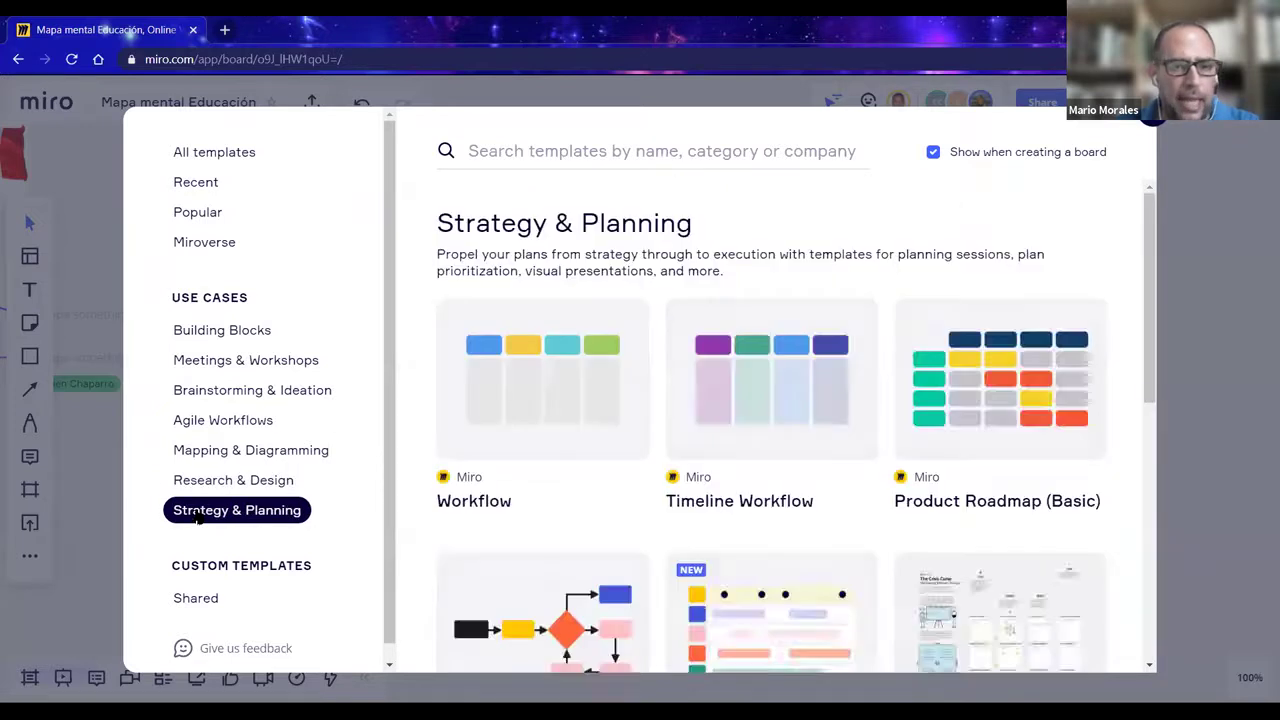
left_click(236, 424)
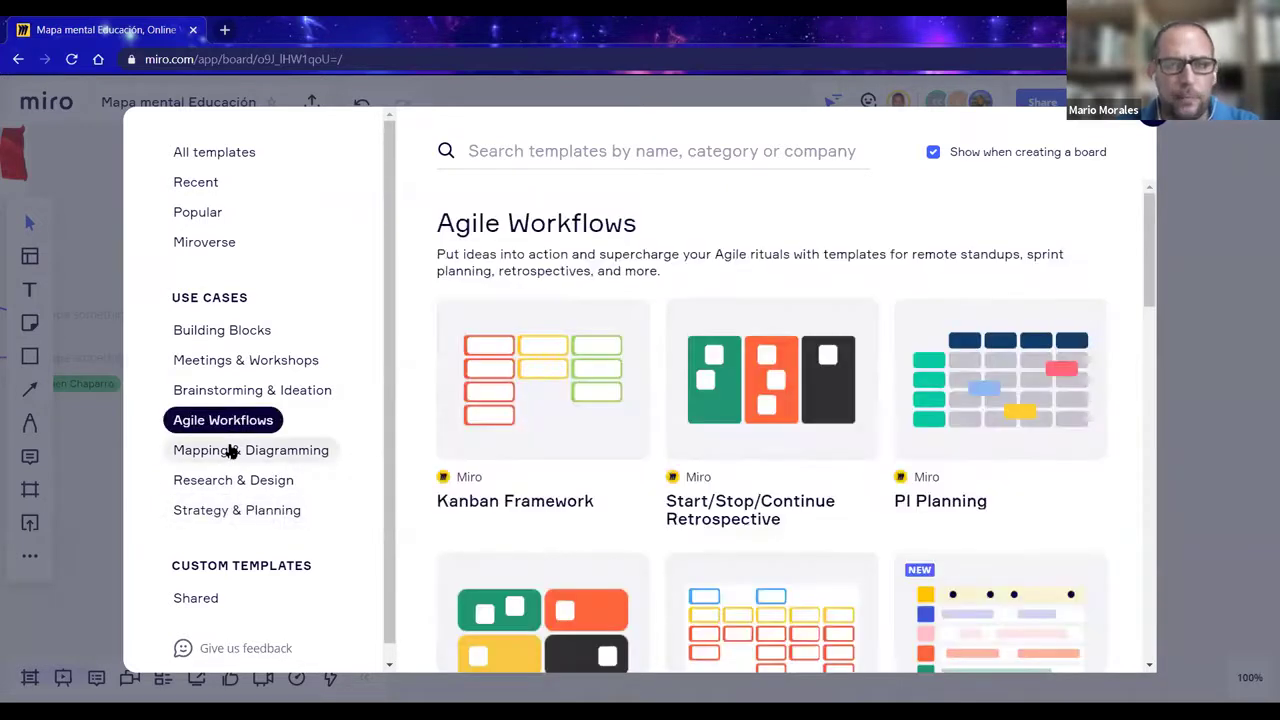
scroll(412, 415, "down", 2)
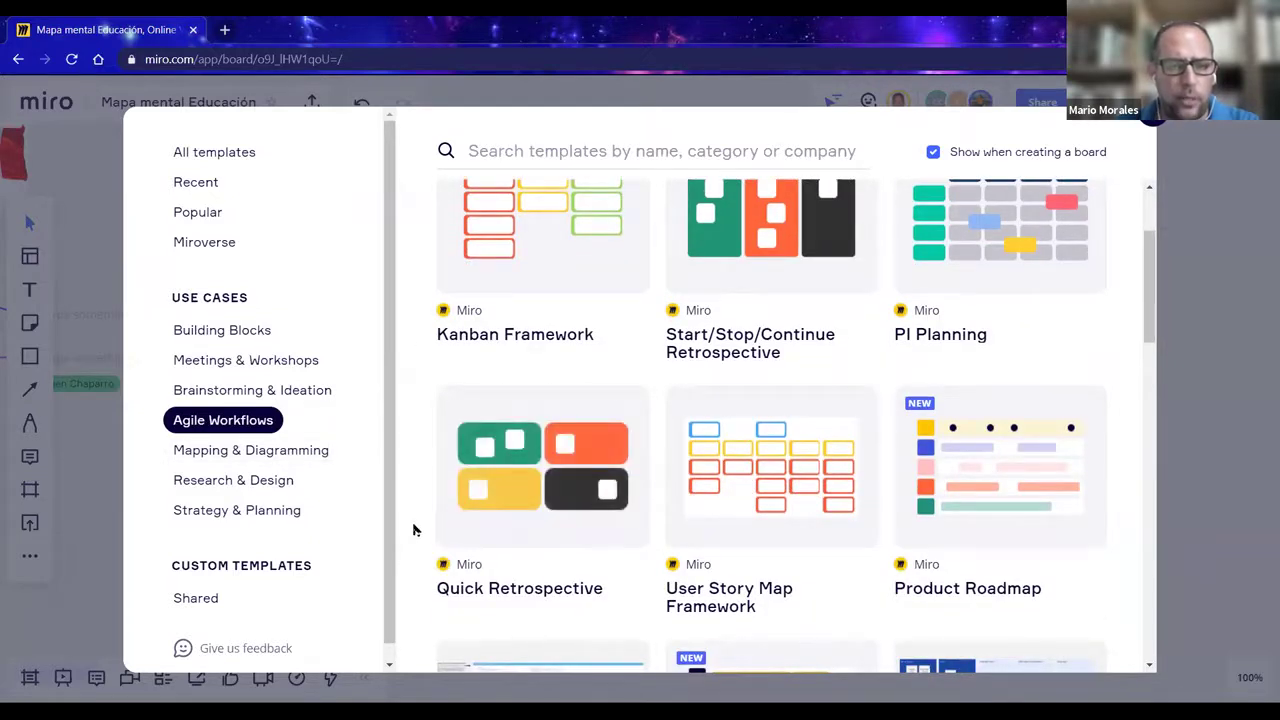
left_click(501, 520)
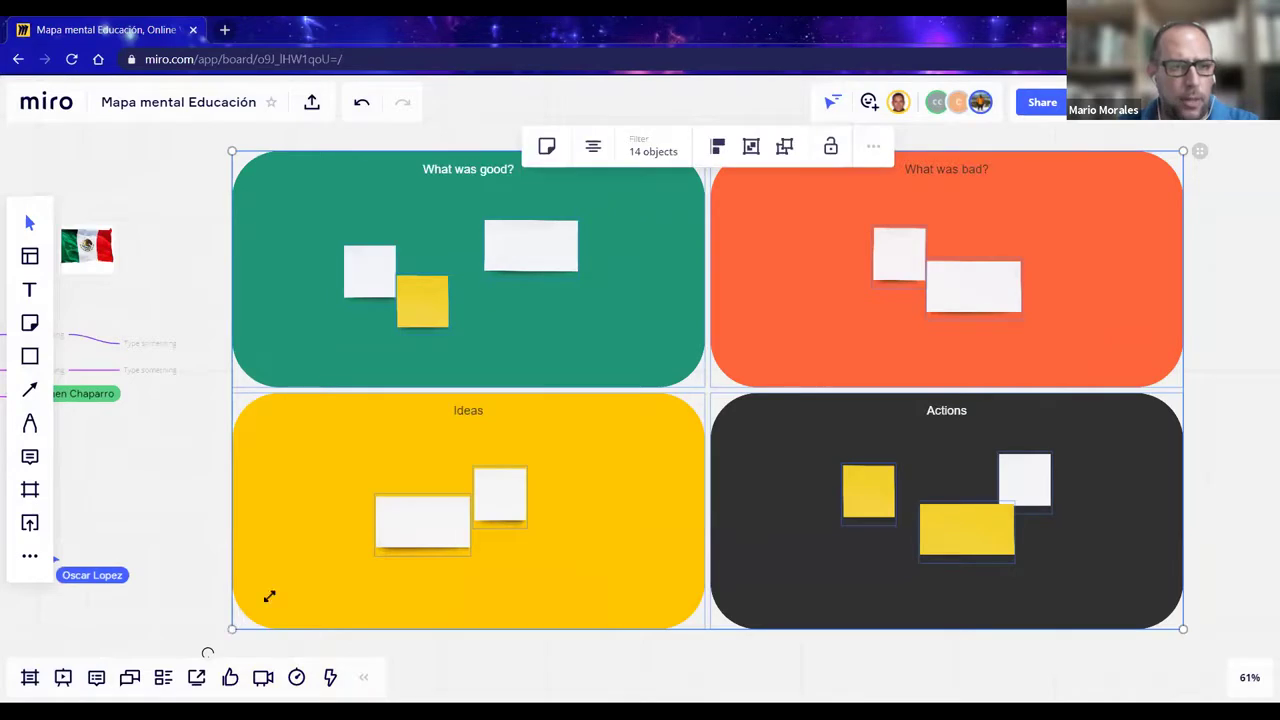
- Shrink the retrospective template to less than half its width, place it to the right of the mind map and deselect it
left_click_drag(269, 596, 586, 371)
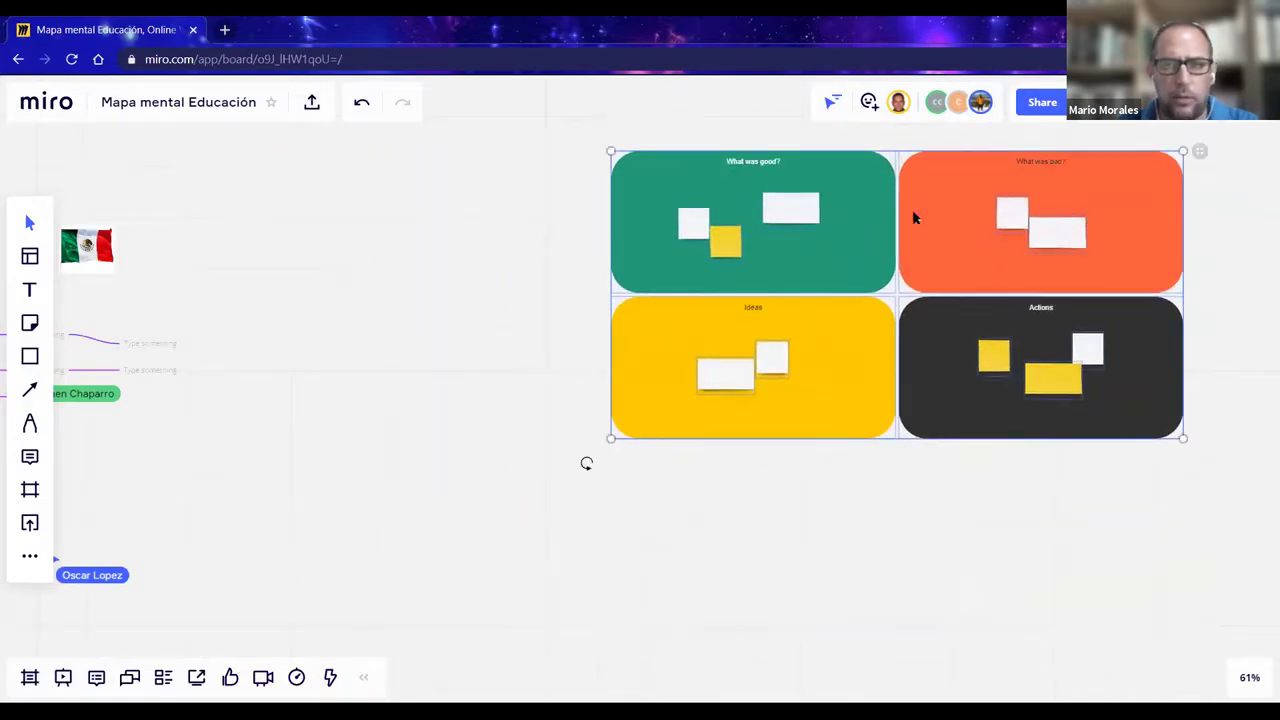
left_click_drag(586, 463, 345, 565)
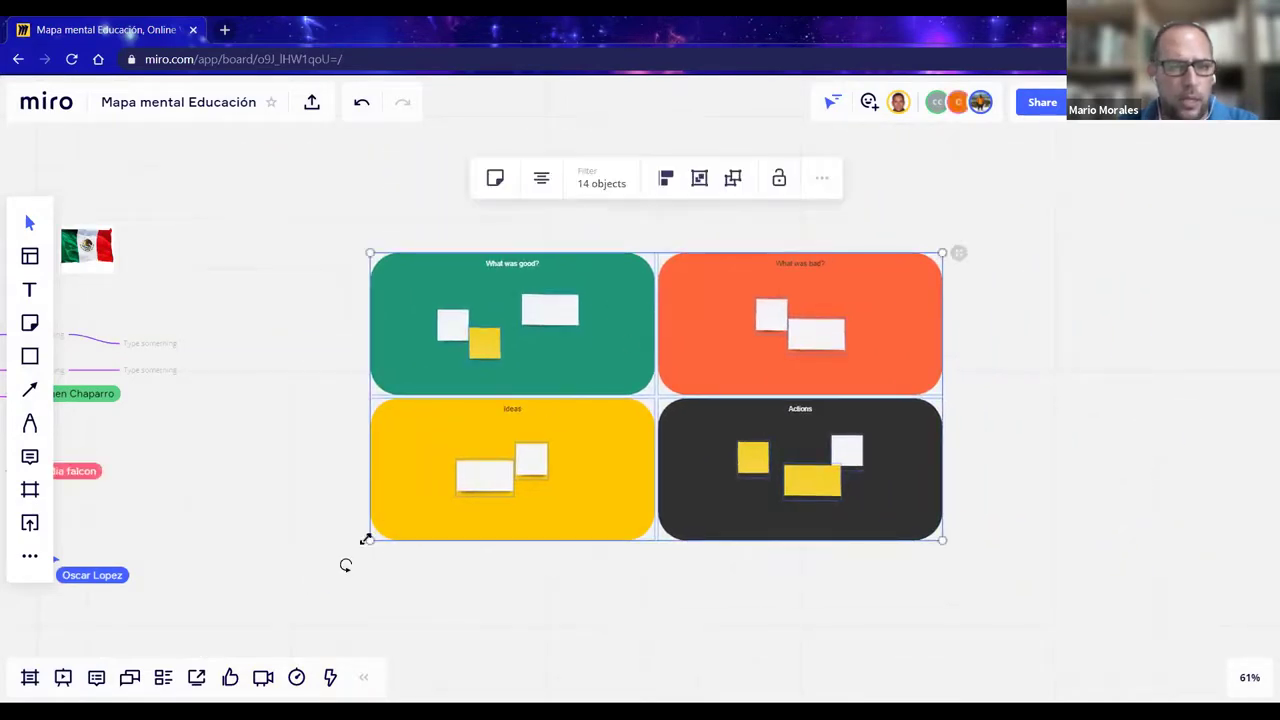
left_click_drag(446, 488, 528, 423)
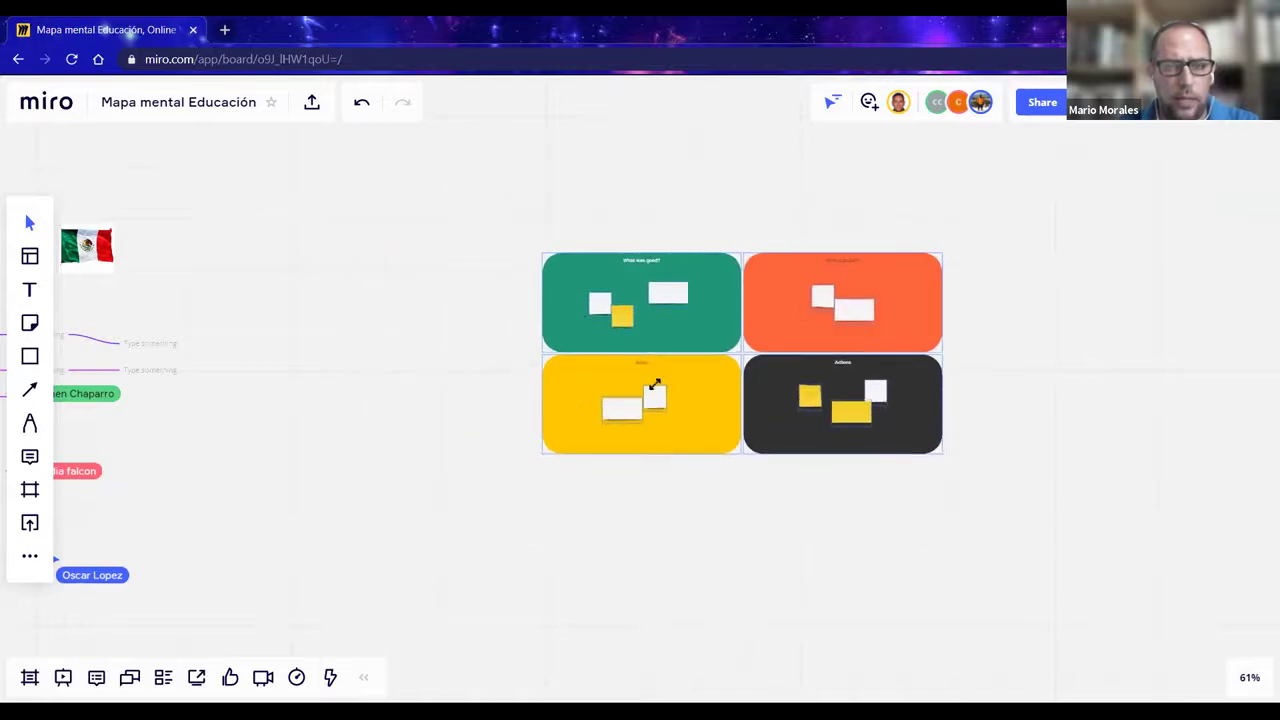
left_click_drag(717, 334, 577, 371)
left_click(877, 374)
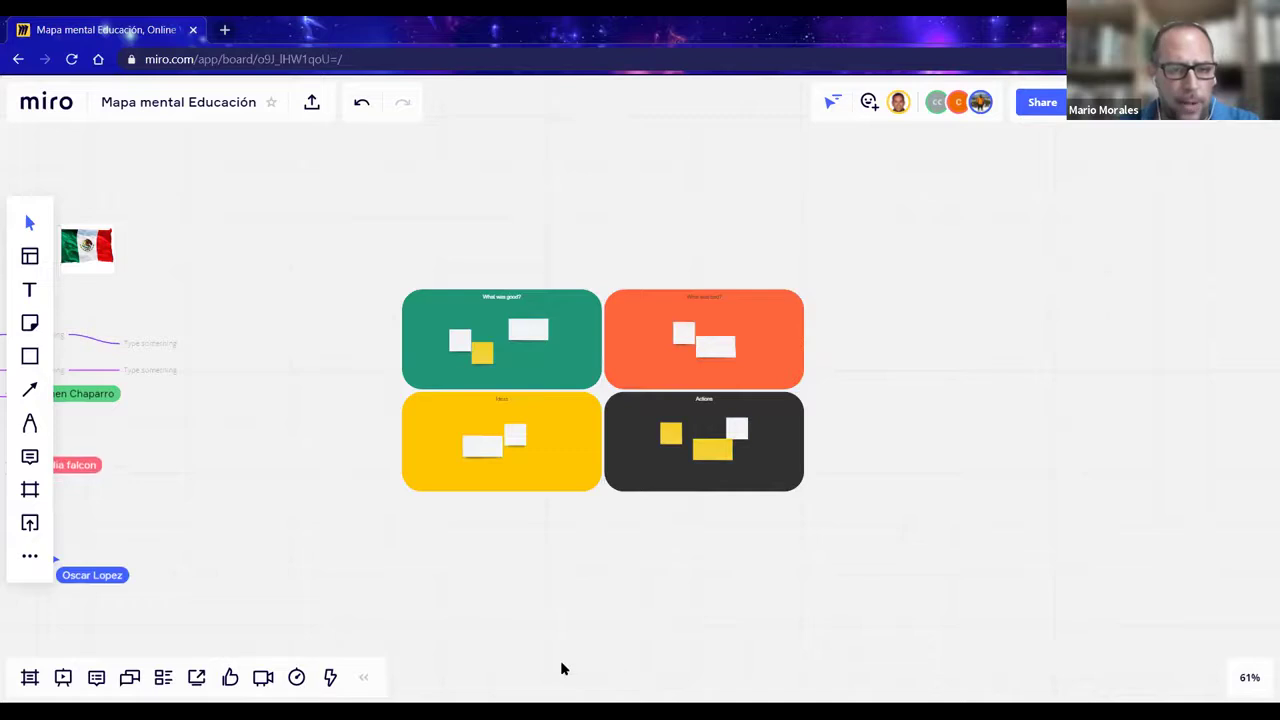
- Reopen the template library from the board and close it without adding another template
left_click_drag(458, 388, 574, 370)
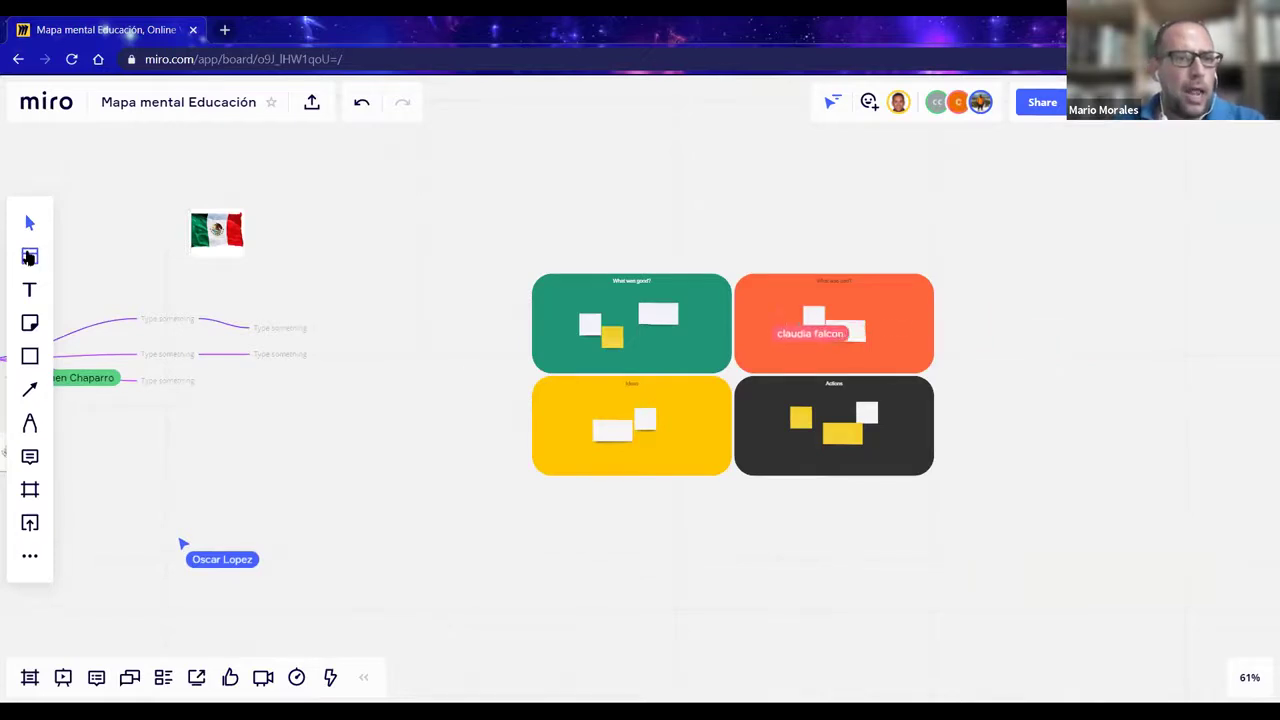
left_click(30, 256)
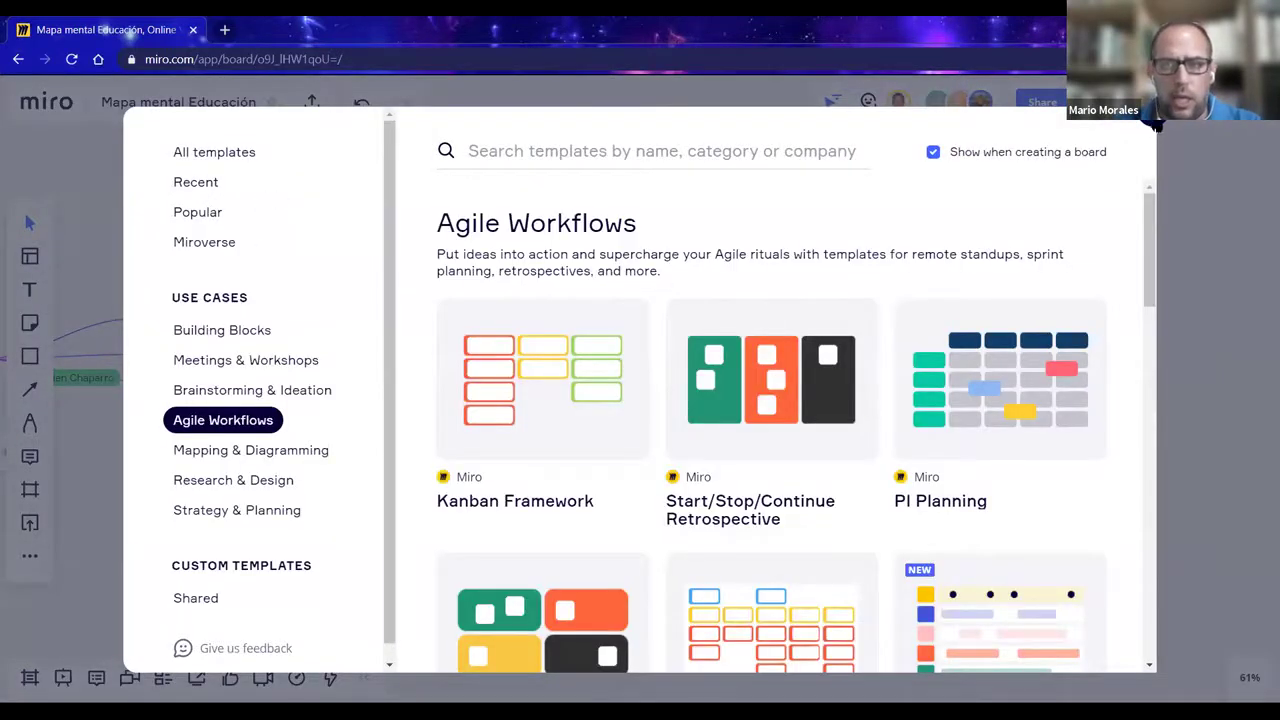
left_click(1155, 123)
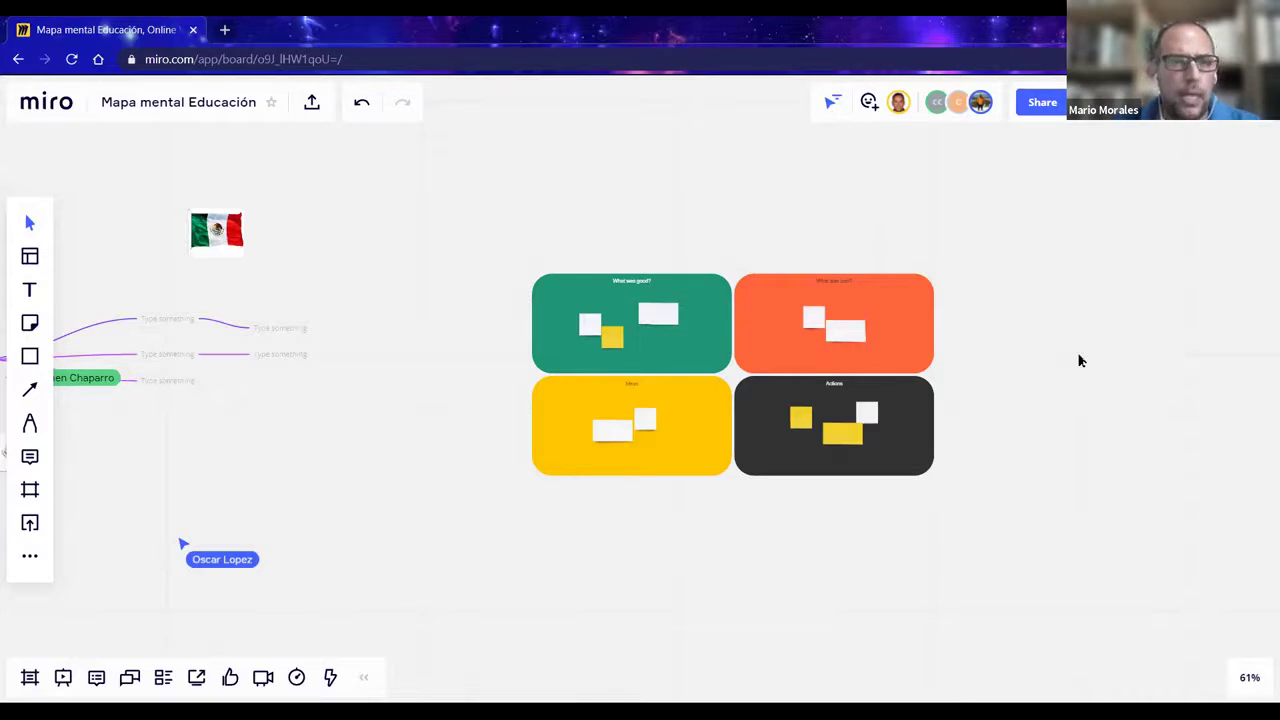
- Select sticky notes in the green "What was good?" block to examine their editing options, and clear the selection
left_click(603, 343)
left_click(603, 343)
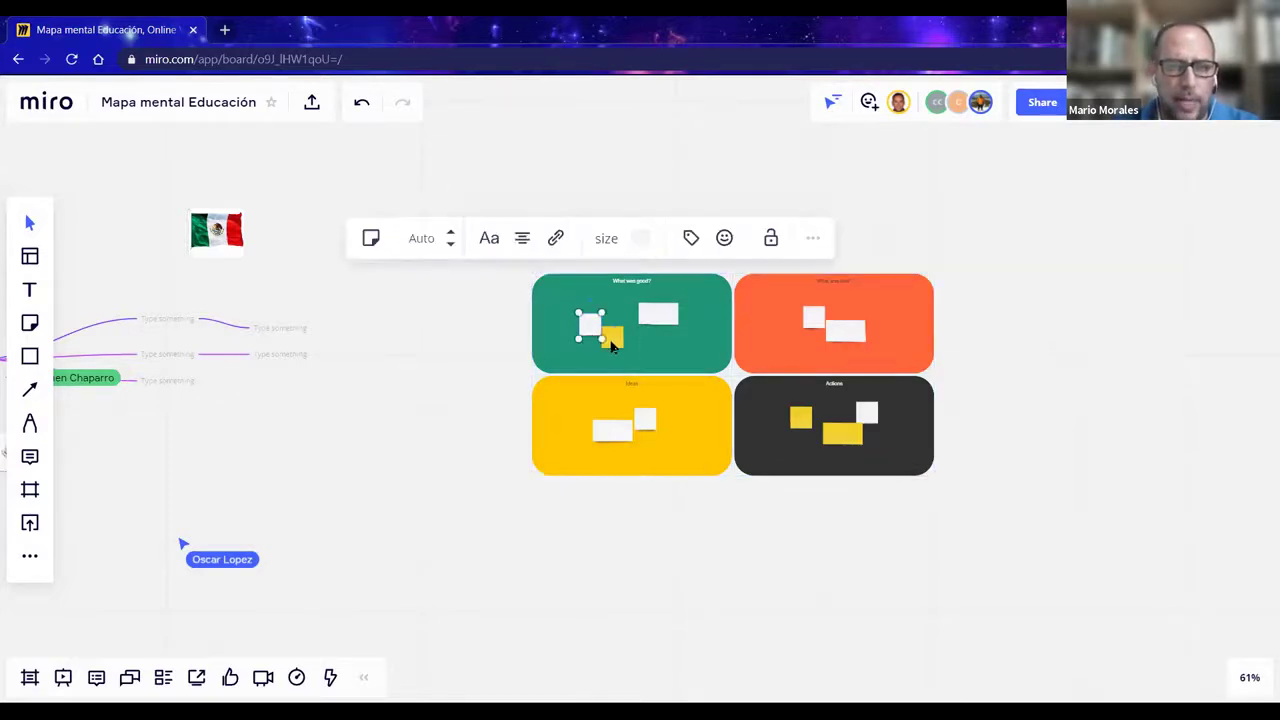
left_click(676, 320)
left_click(509, 347)
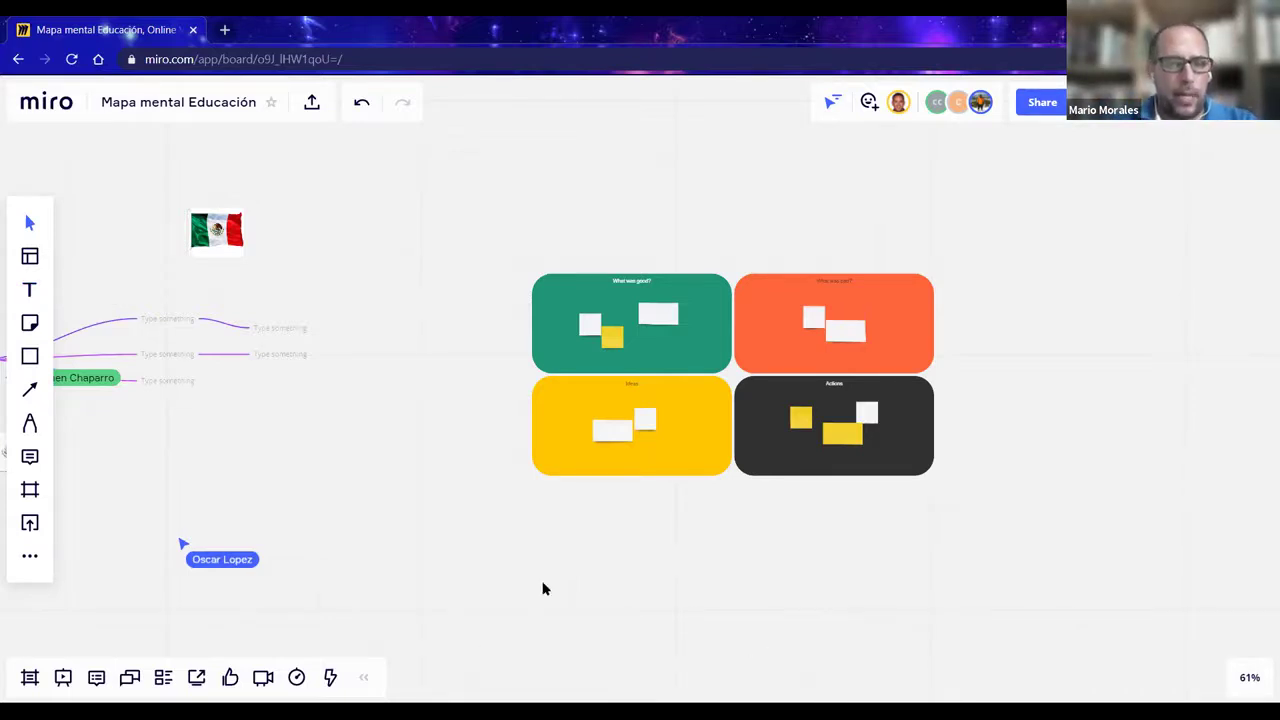
- Move the three branches on the right of the mind map closer to the central topic and space them further apart vertically
left_click_drag(243, 389, 869, 391)
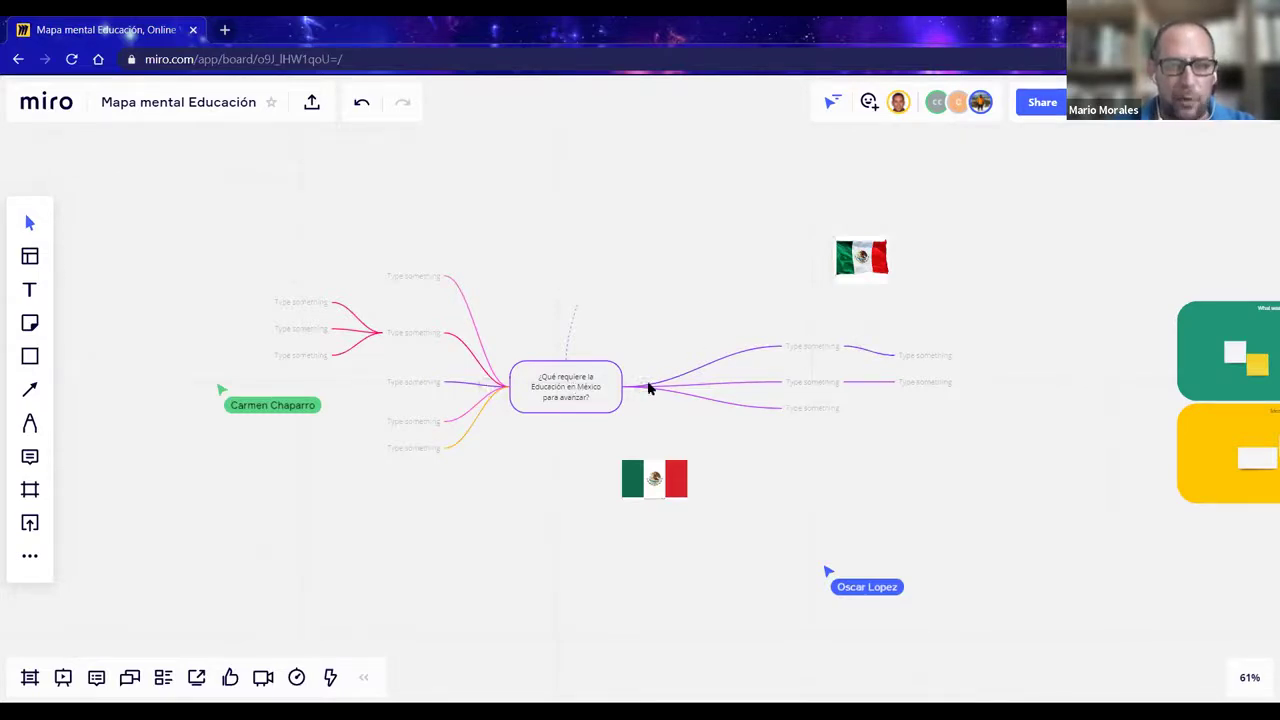
left_click(799, 349)
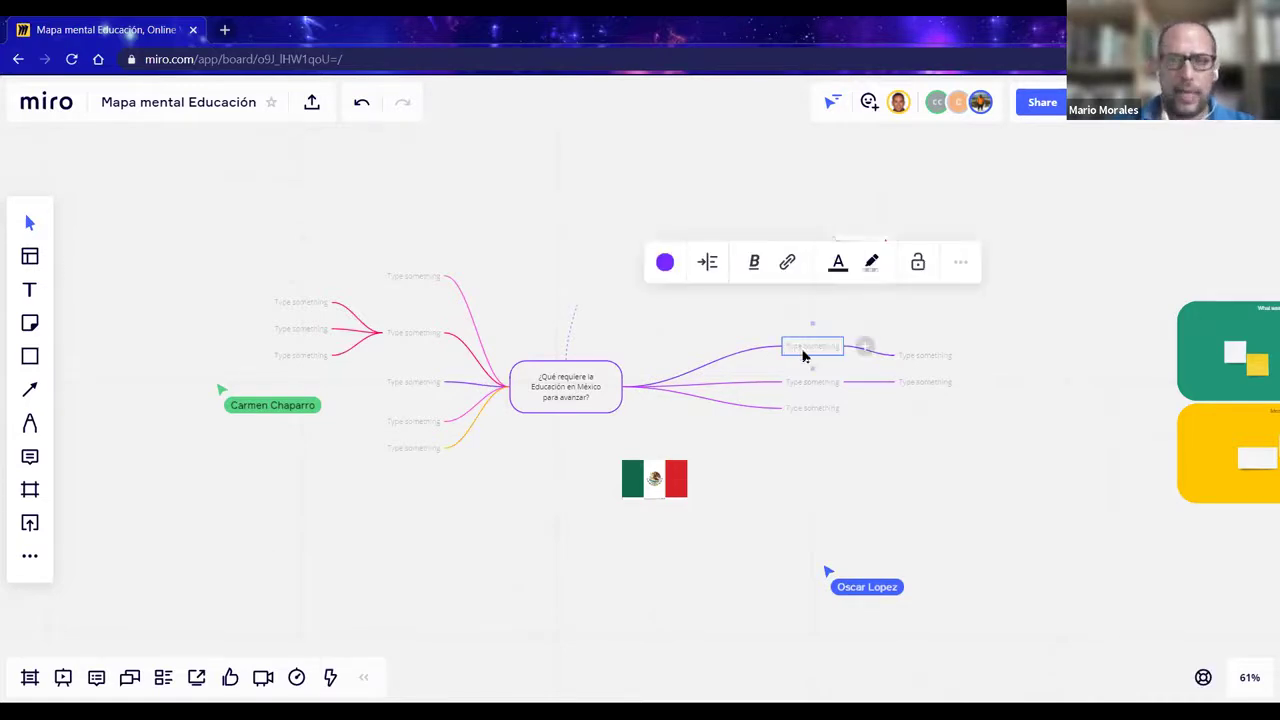
left_click_drag(811, 349, 738, 309)
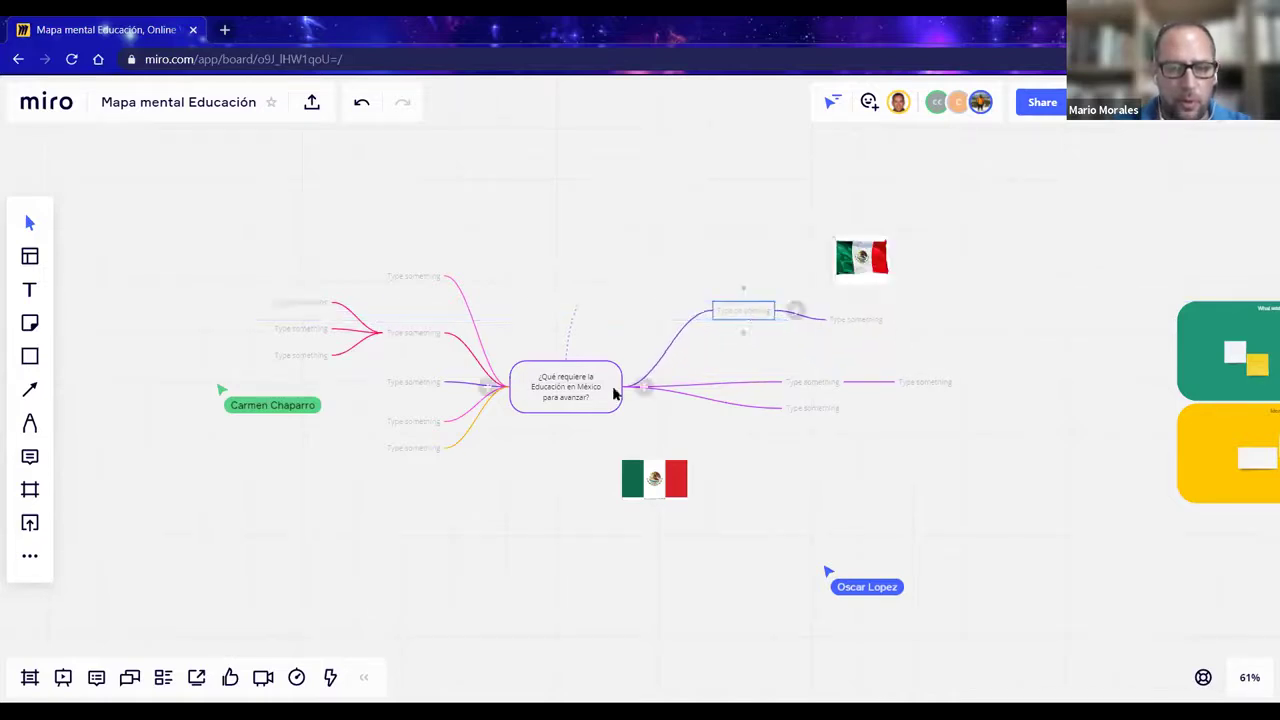
left_click_drag(800, 380, 736, 368)
left_click_drag(796, 428, 735, 433)
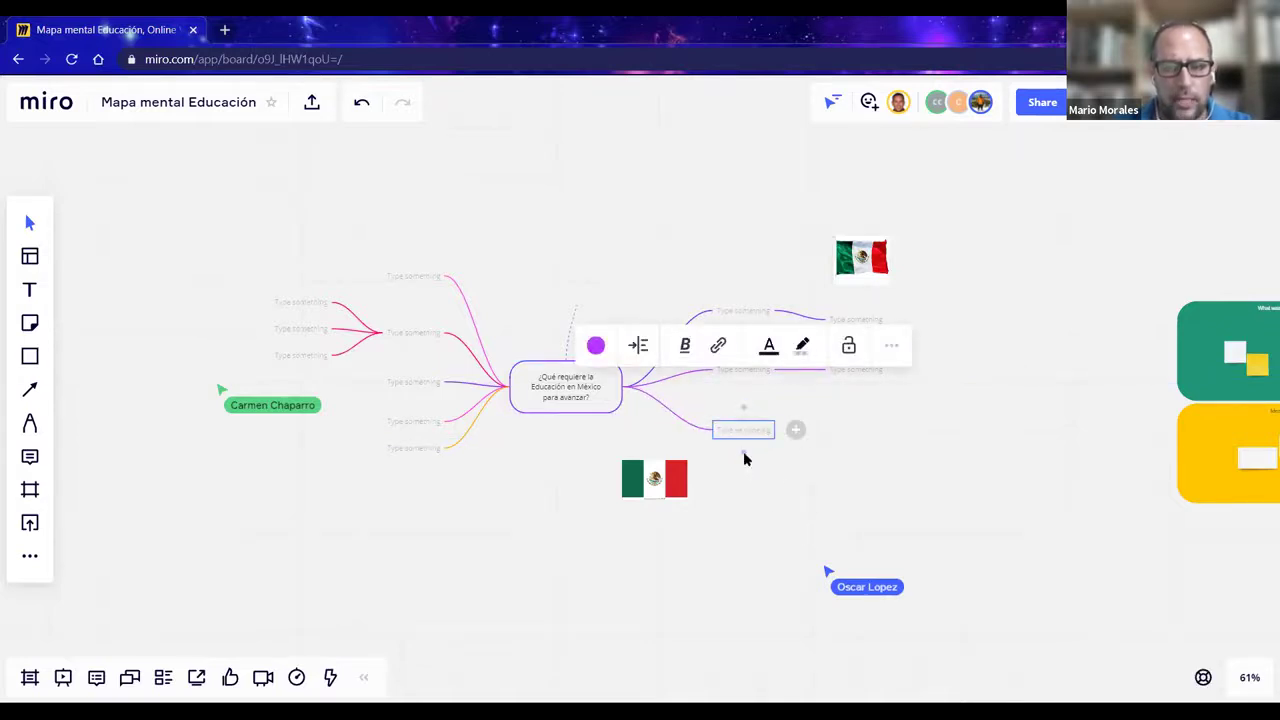
- Draw a dashed connector down and outward from the lowest right-hand branch and add an empty child node to that branch
left_click_drag(744, 453, 886, 511)
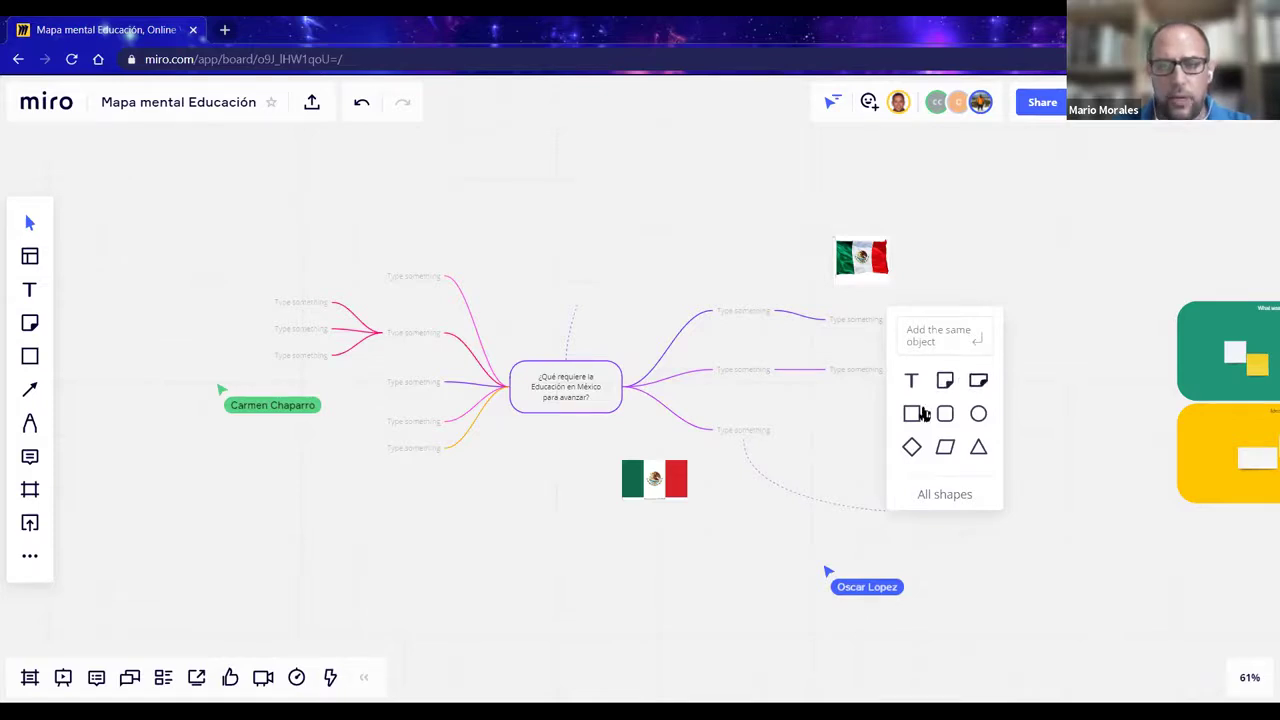
left_click(743, 430)
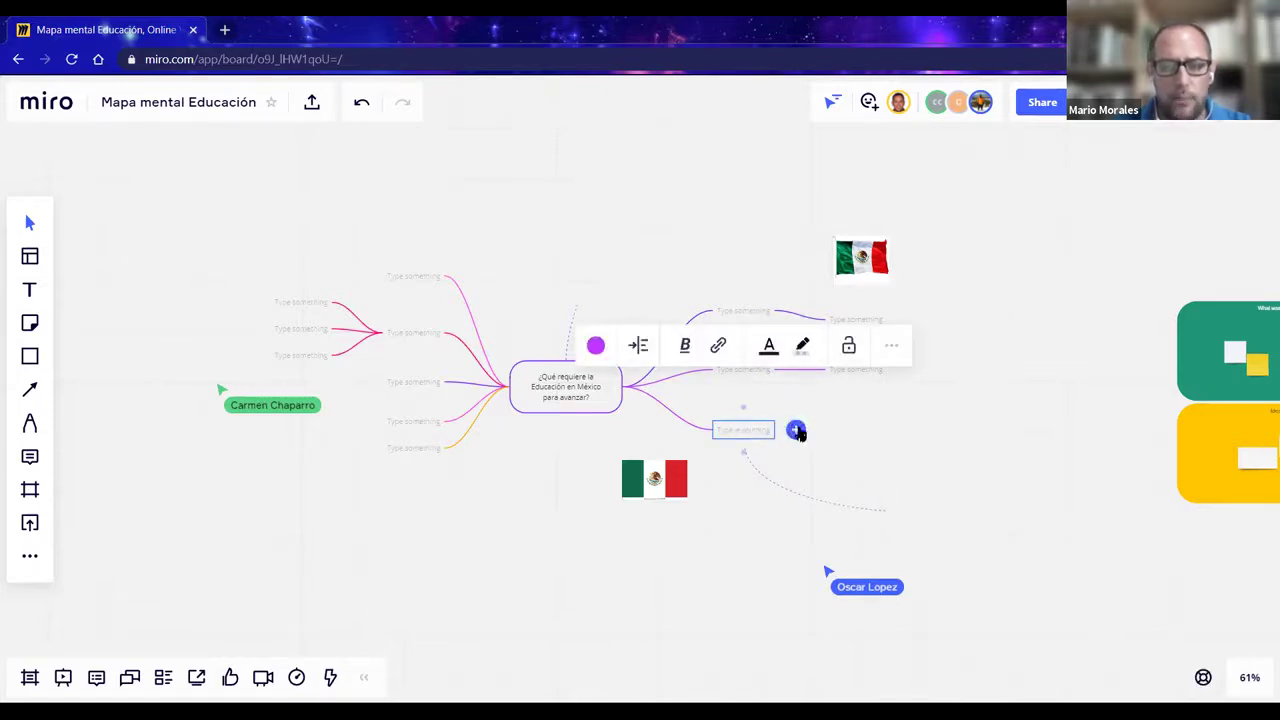
key("Tab")
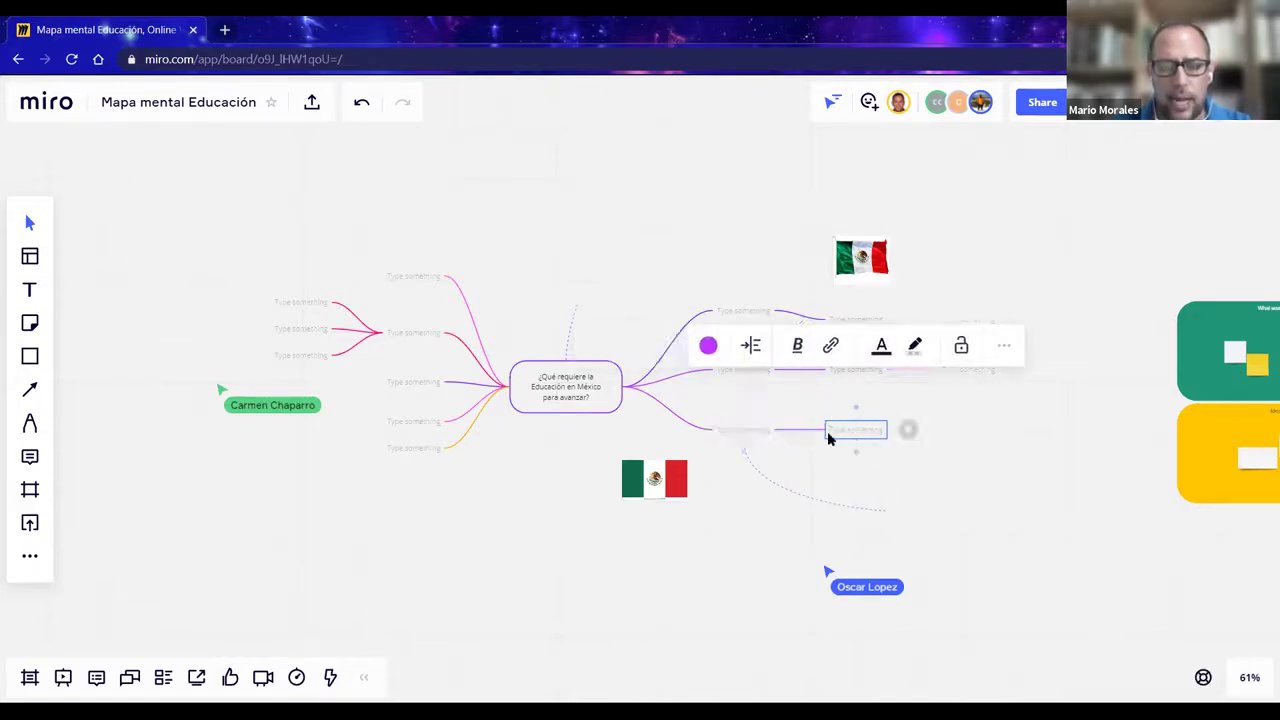
left_click(809, 455)
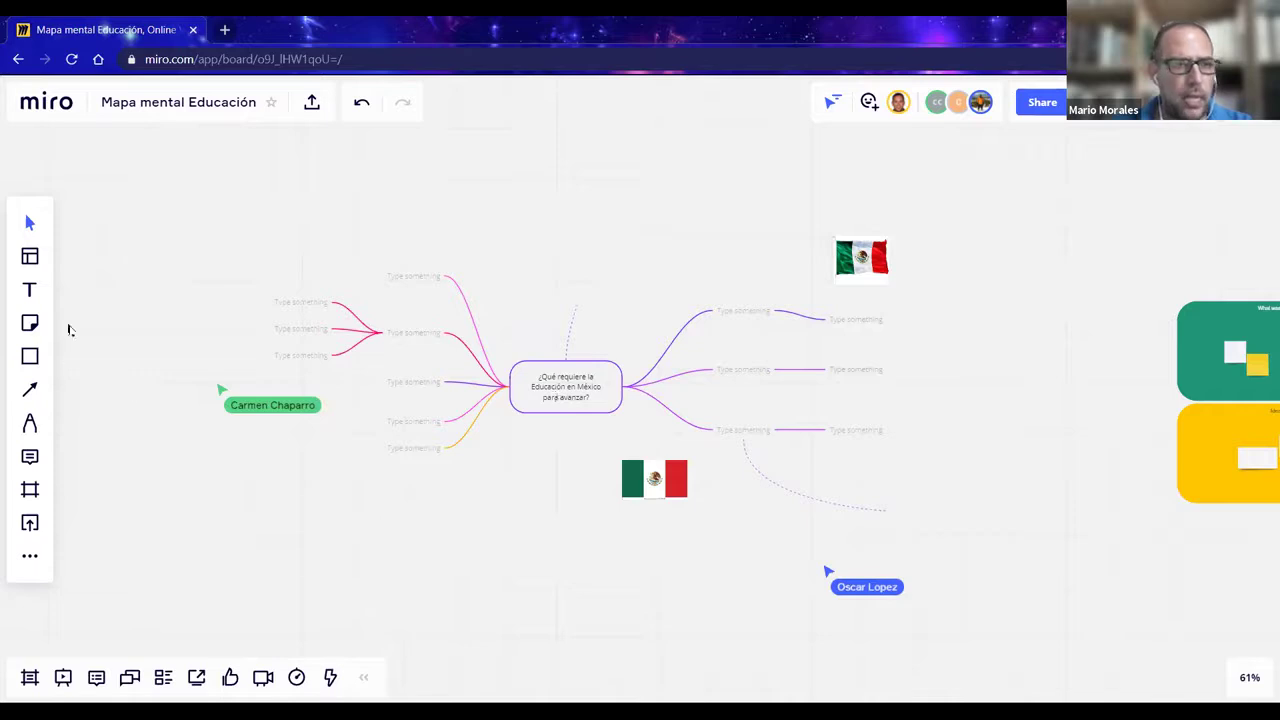
- Add a text box reading "Definan bien la propuesta" above the central topic of the mind map
left_click(30, 290)
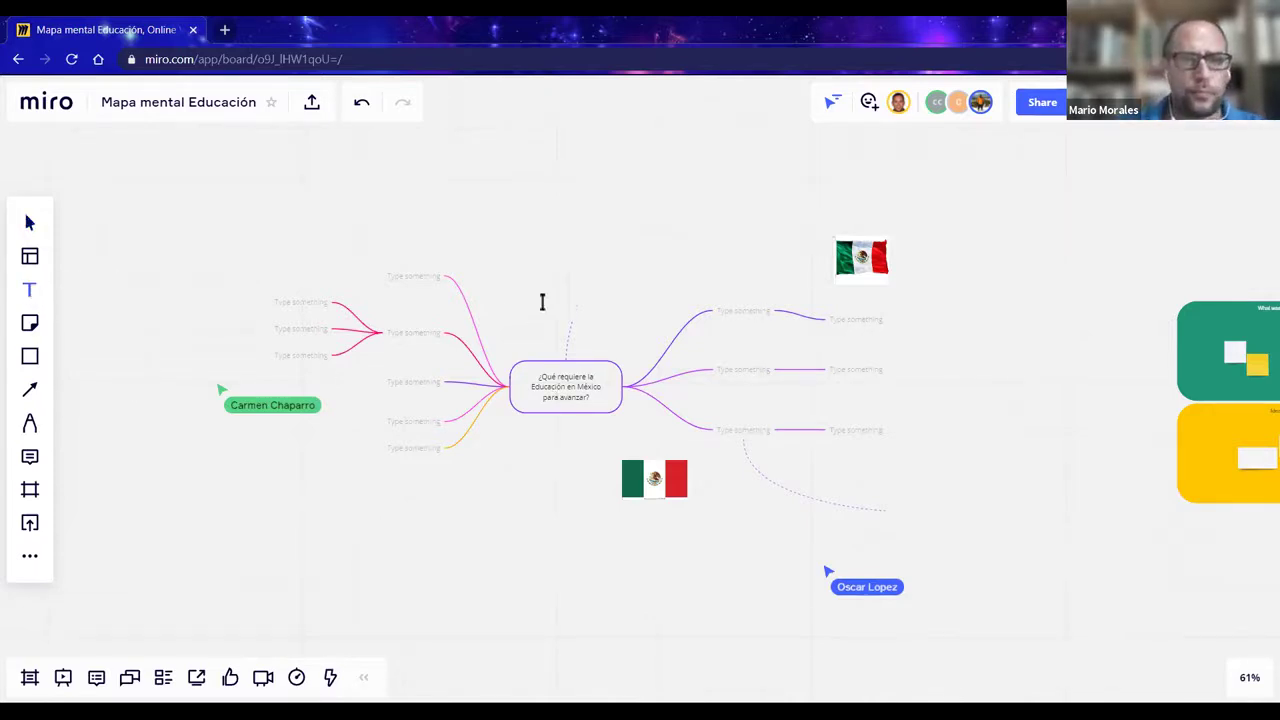
left_click_drag(620, 249, 669, 277)
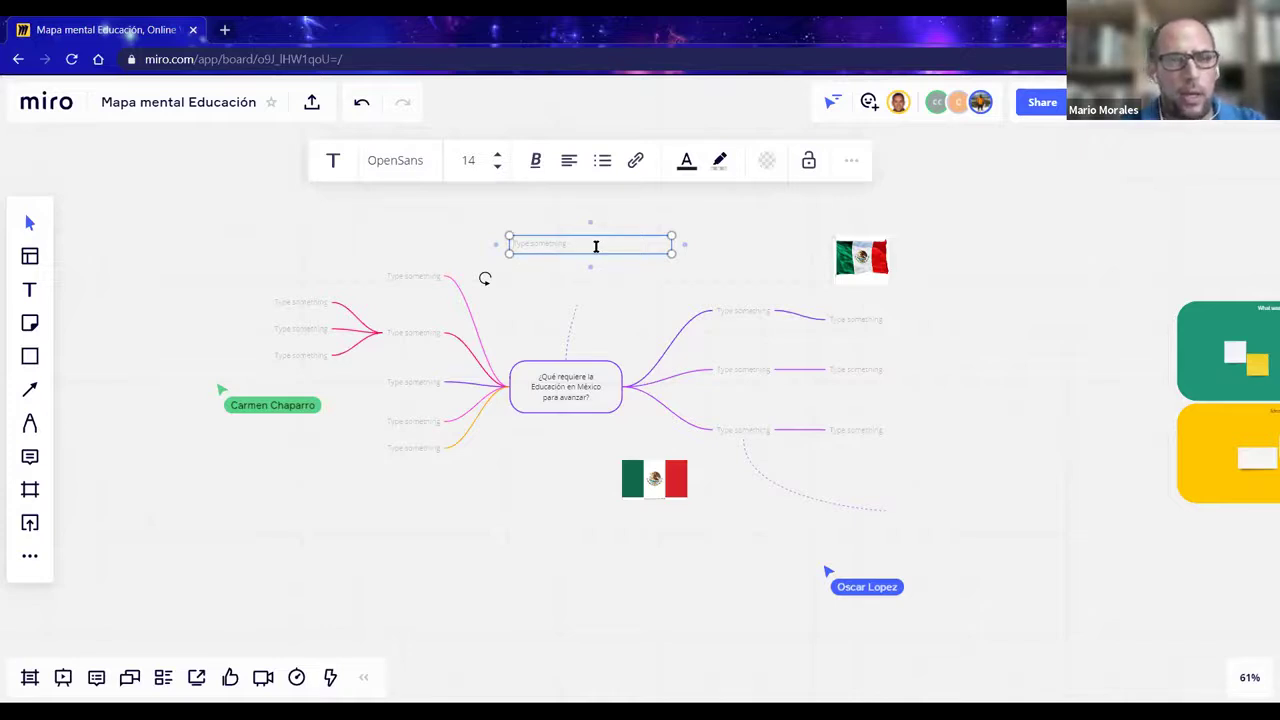
type("E")
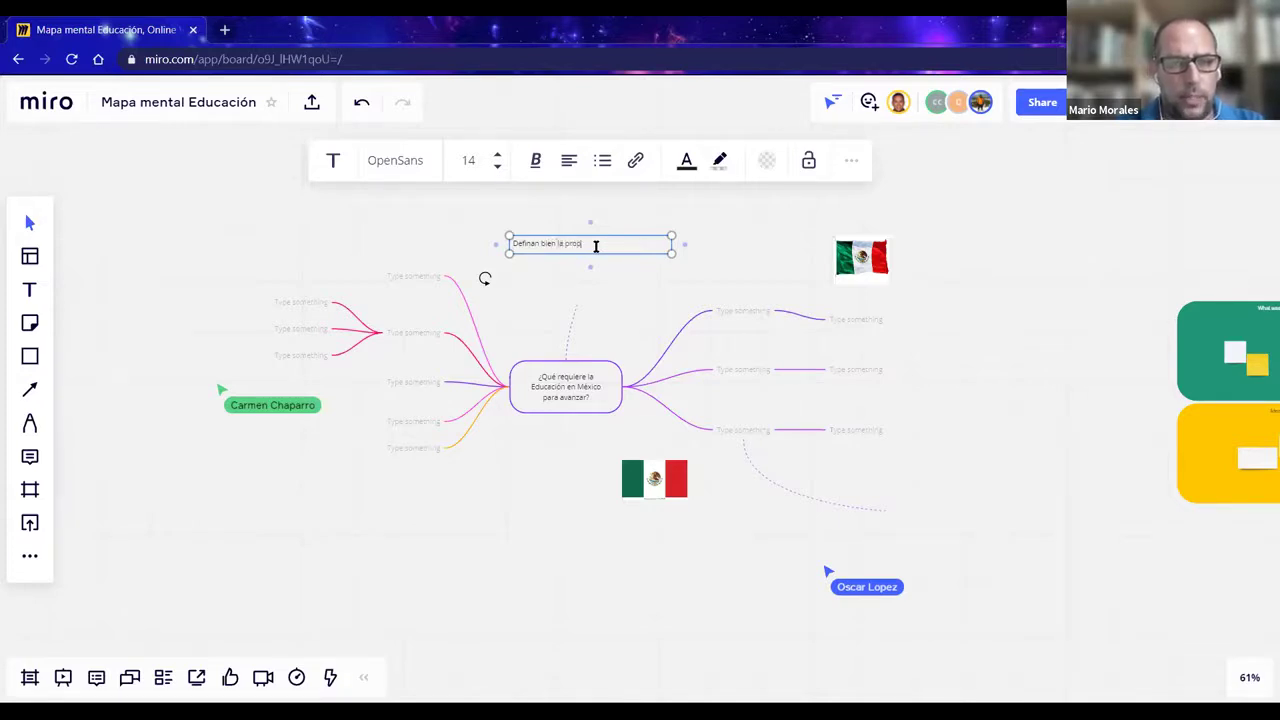
left_click(400, 231)
left_click(562, 250)
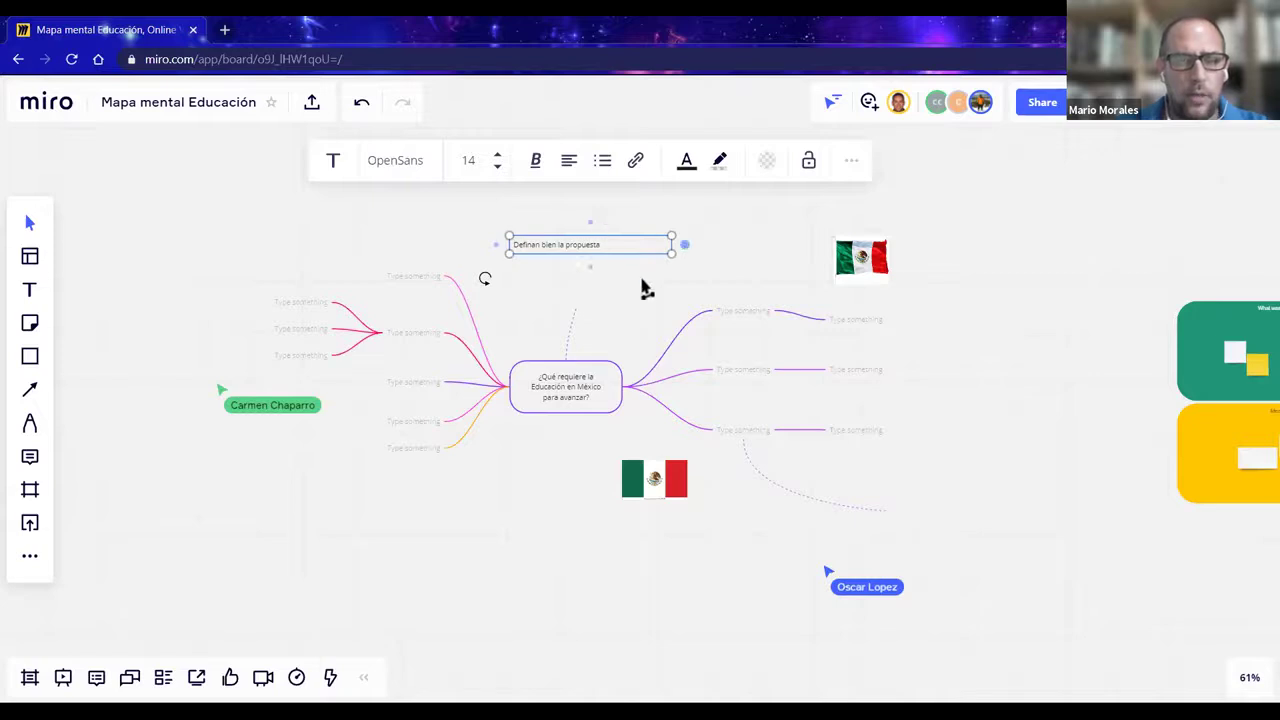
left_click(345, 239)
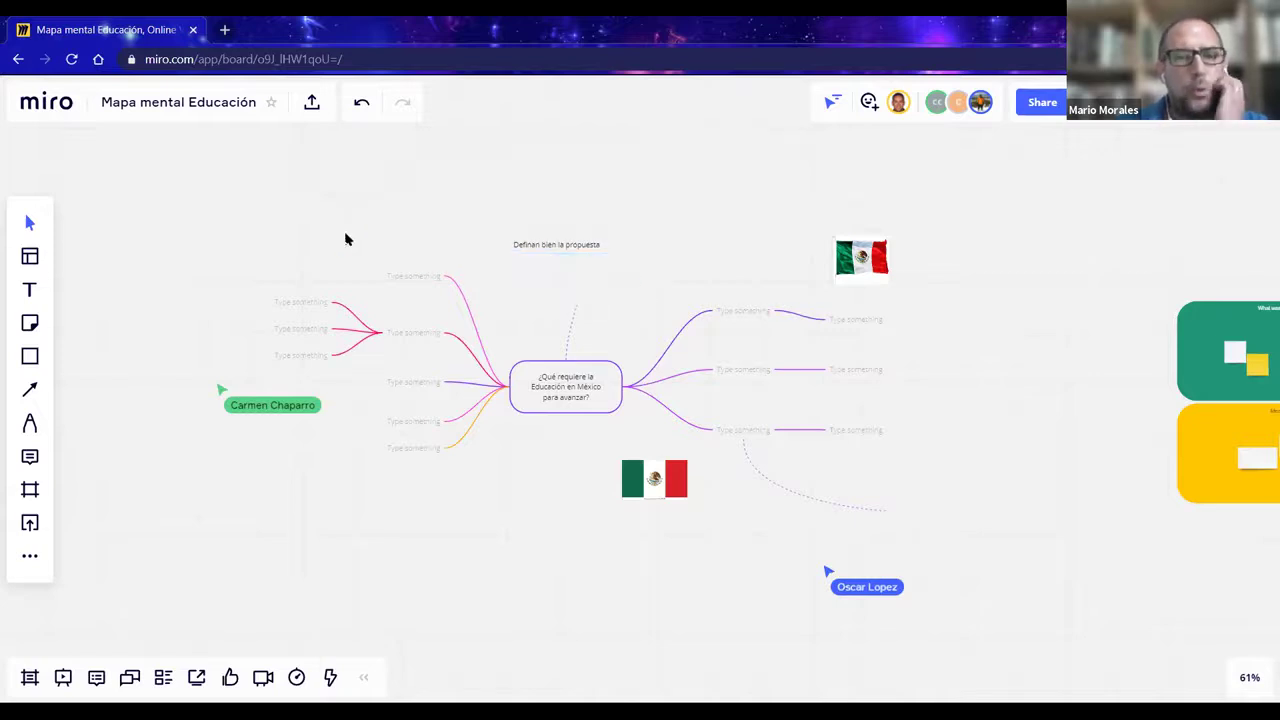
- Change the font of the "Definan bien la propuesta" text to Roboto
left_click(603, 251)
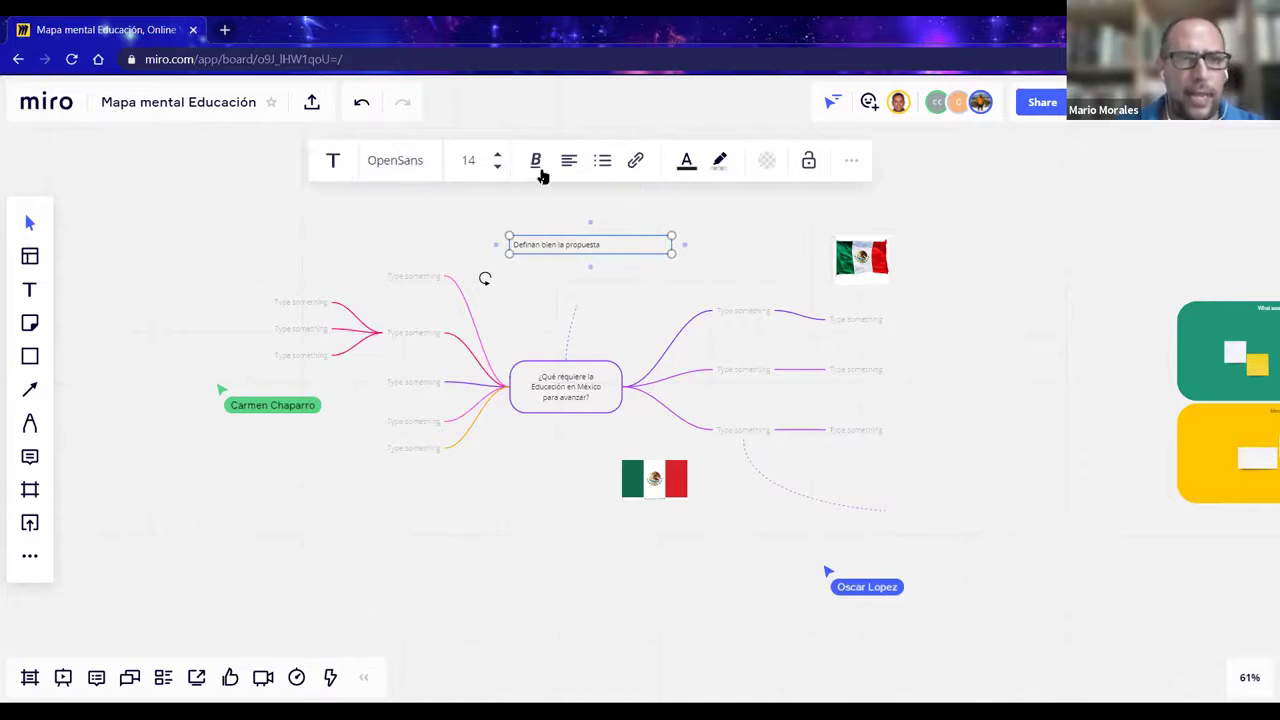
double_click(543, 243)
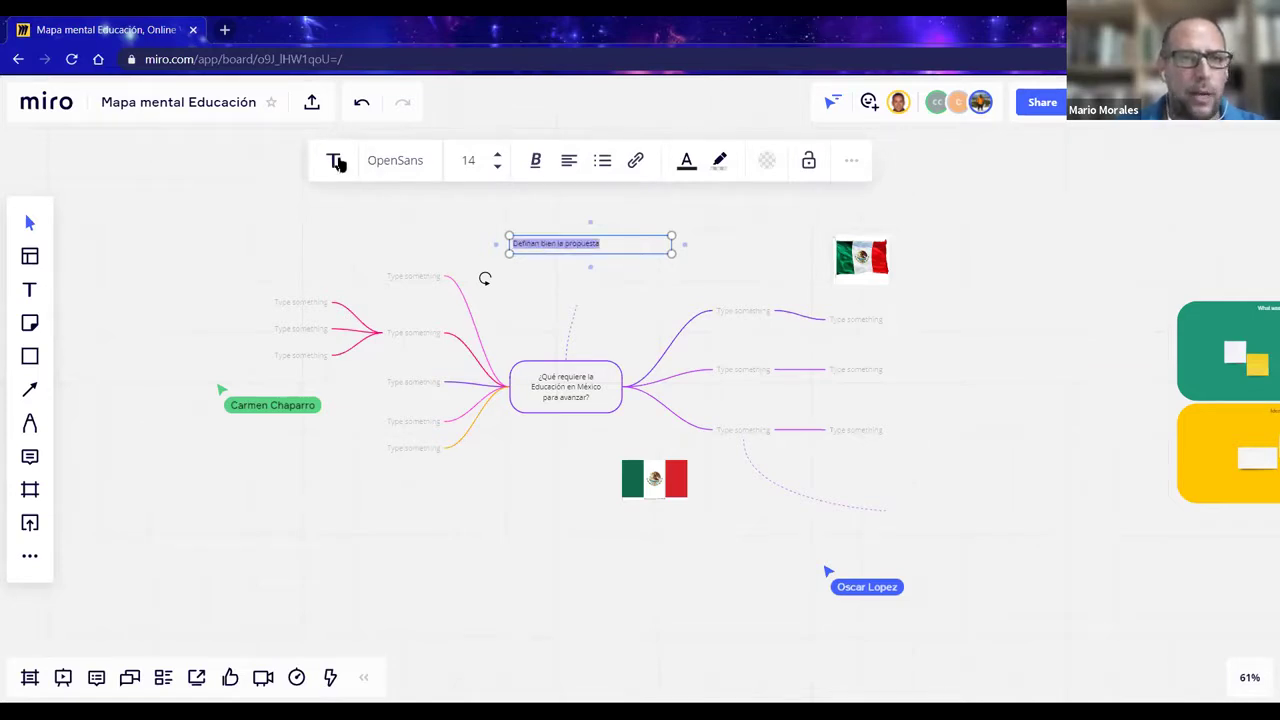
left_click(392, 165)
scroll(411, 371, "down", 5)
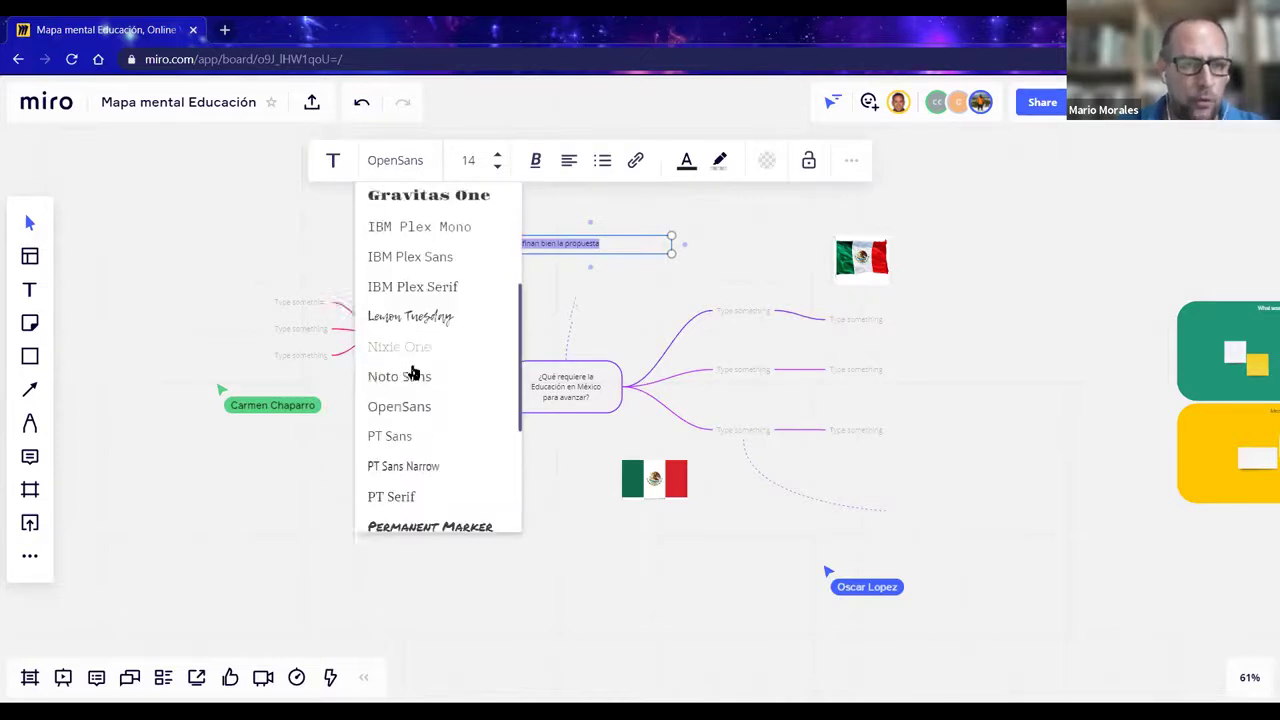
scroll(412, 371, "up", 5)
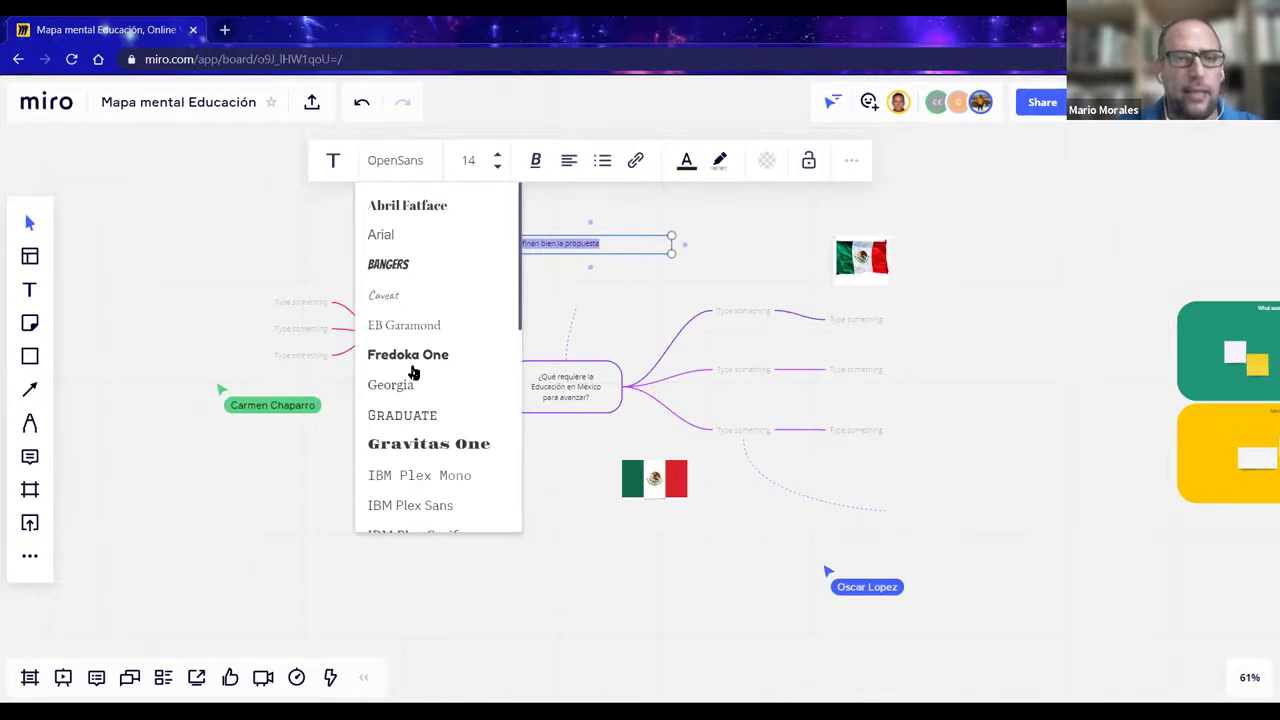
scroll(413, 372, "down", 5)
scroll(413, 372, "up", 2)
scroll(413, 372, "down", 2)
left_click(397, 360)
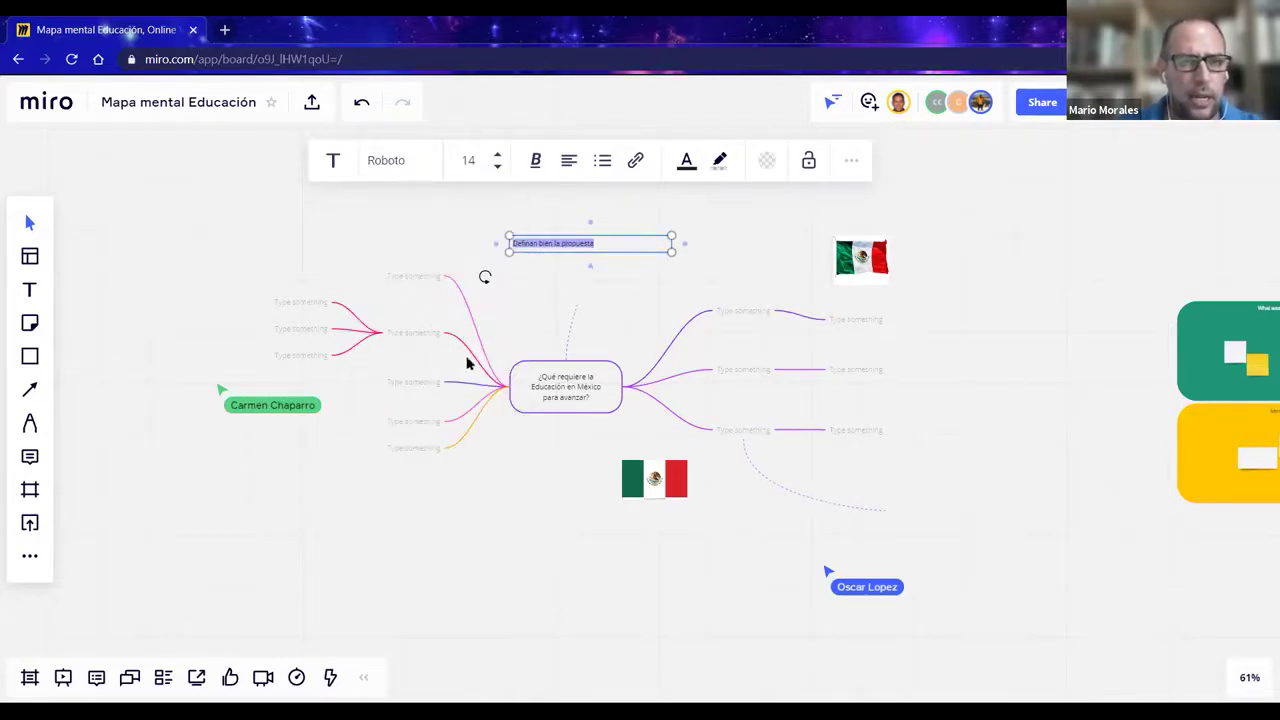
- Enlarge the "Definan bien la propuesta" text to font size 24
left_click(497, 157)
left_click(497, 157)
left_click(497, 157)
left_click(497, 157)
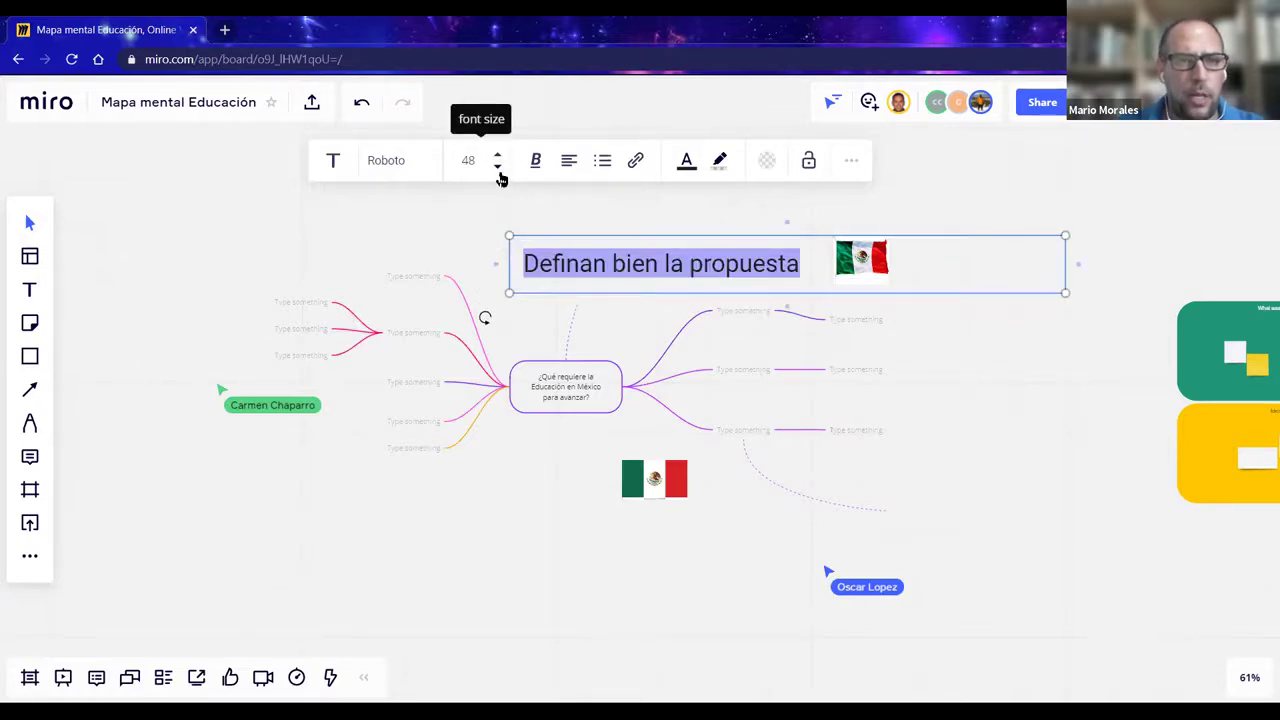
left_click(498, 167)
left_click(498, 167)
left_click(608, 252)
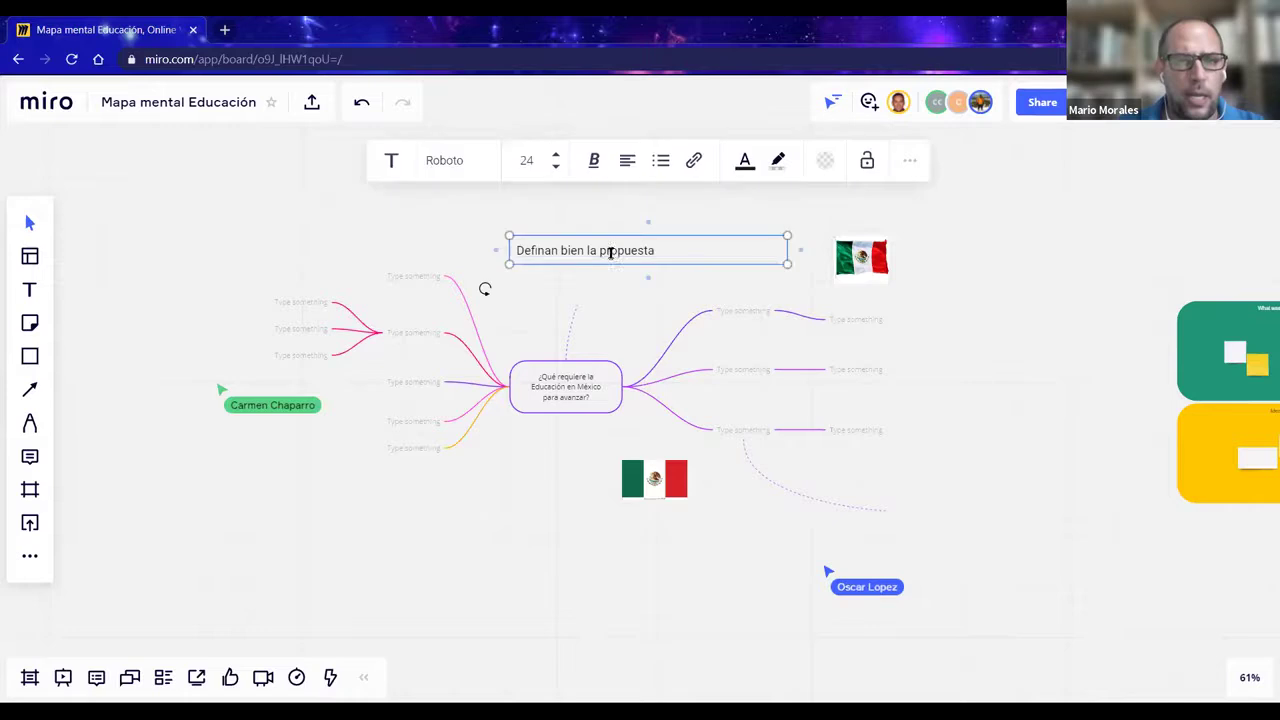
- Center the "Definan bien la propuesta" text and shrink its box proportionally to font size 20
triple_click(610, 252)
left_click(594, 164)
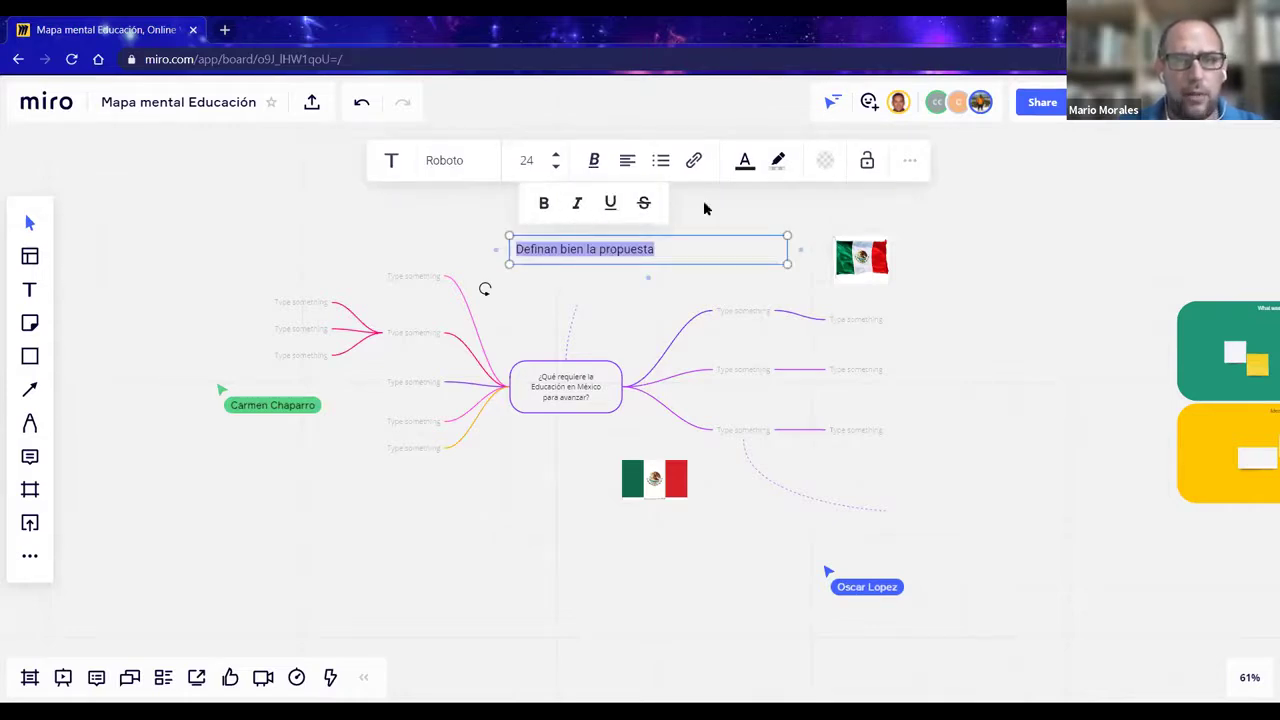
left_click(627, 162)
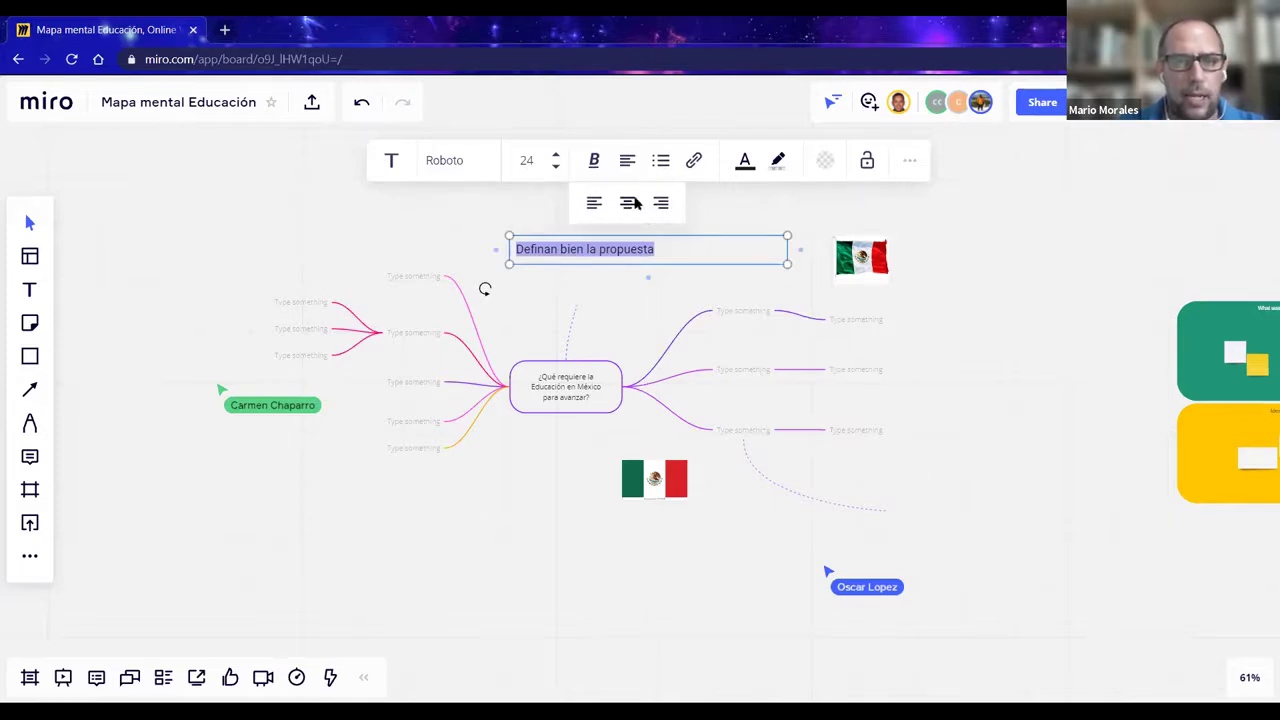
left_click(631, 203)
left_click_drag(789, 237, 742, 228)
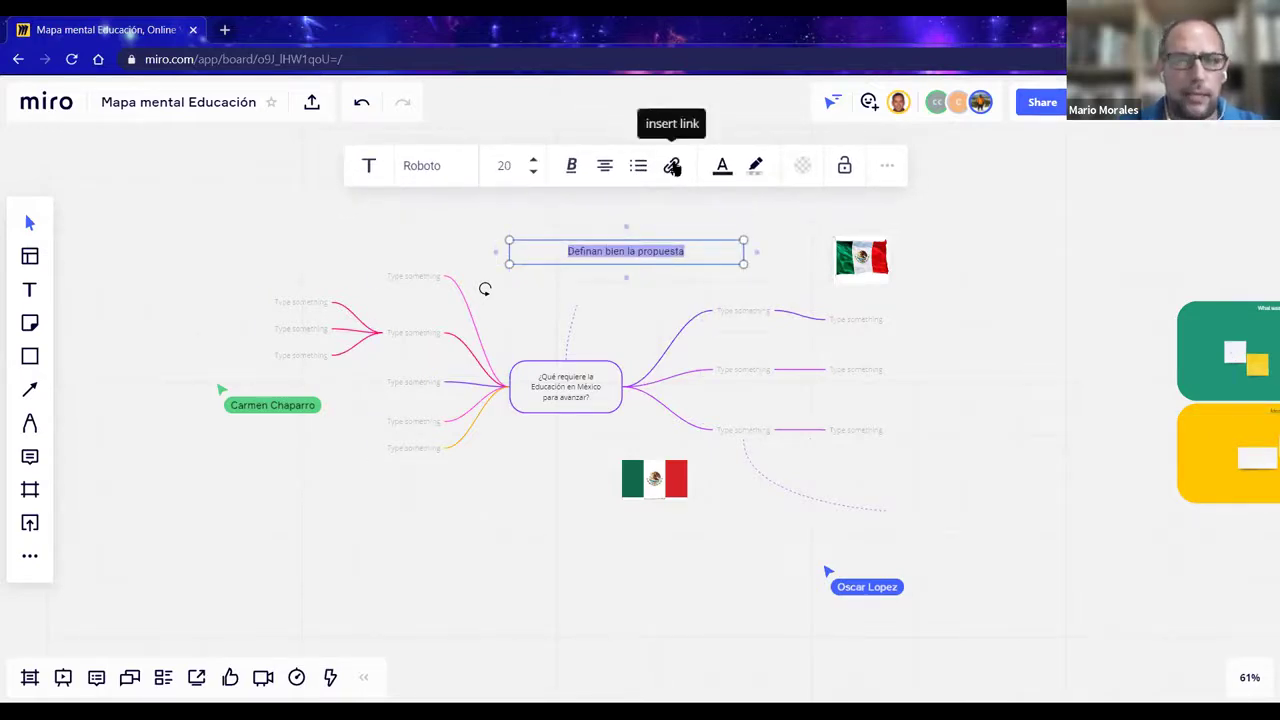
- Set the color of the "Definan bien la propuesta" text to orange-red
left_click(722, 170)
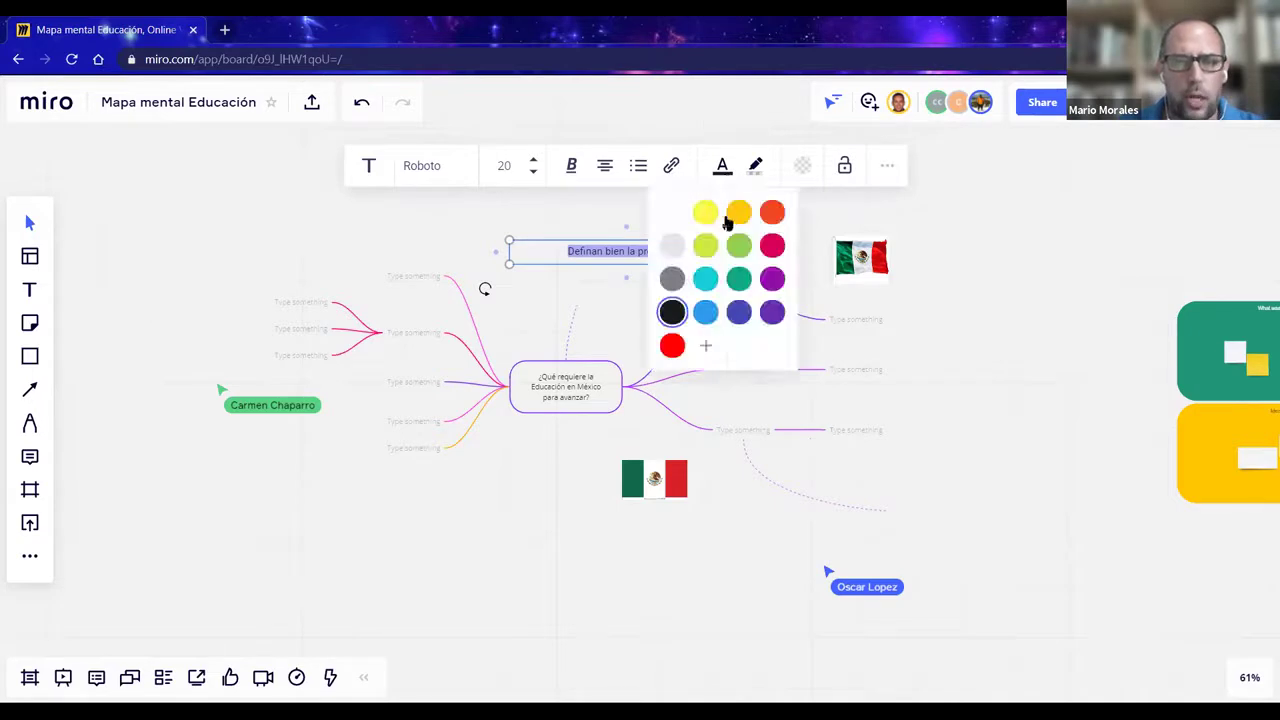
left_click(772, 212)
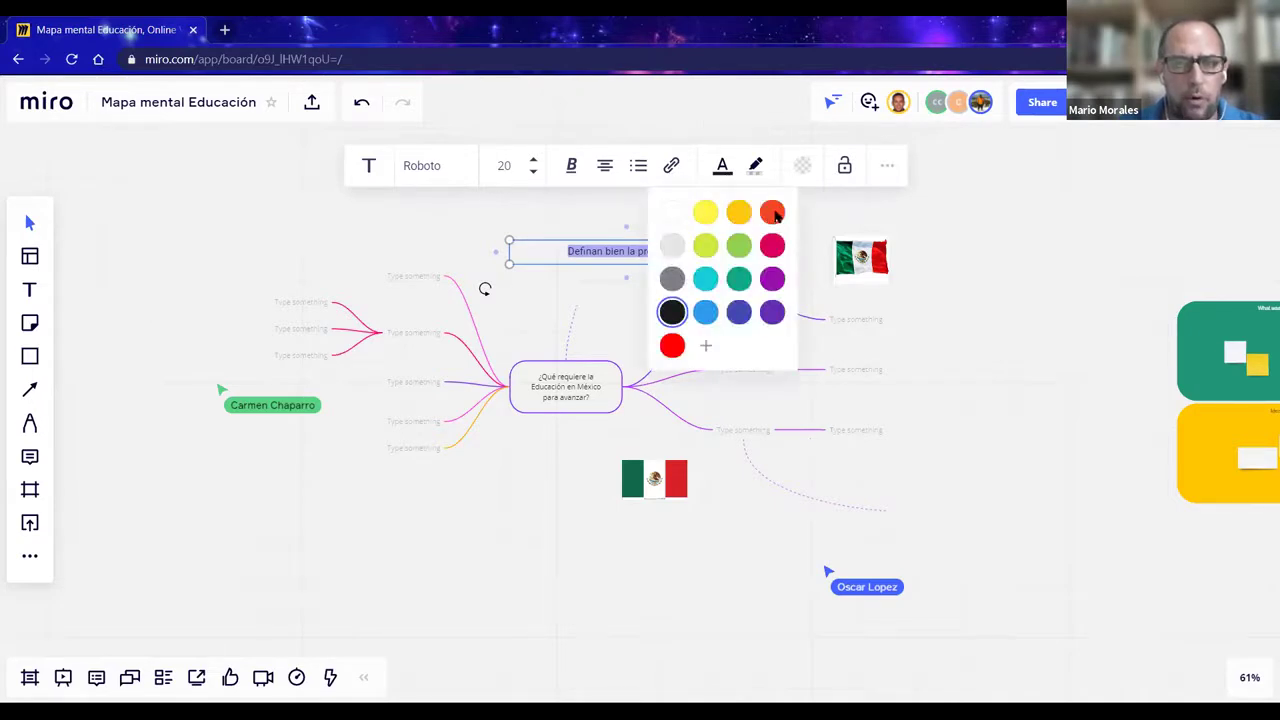
left_click(705, 218)
left_click(666, 254)
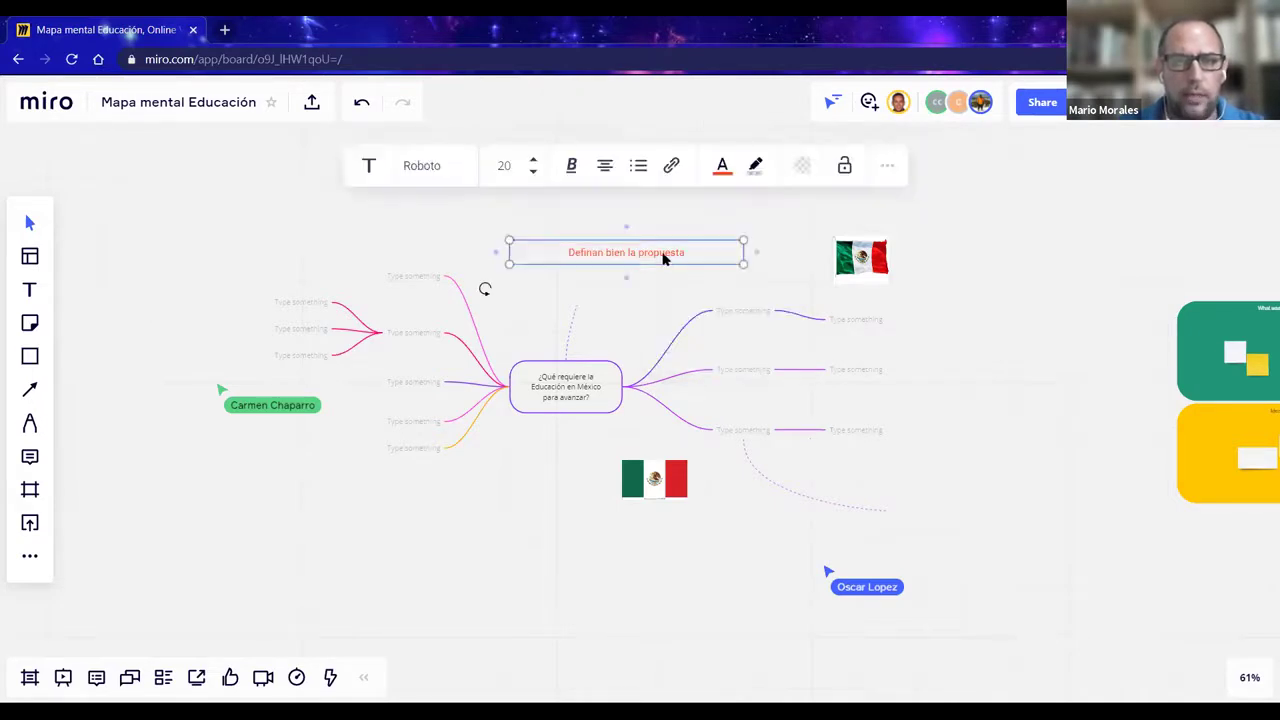
- Apply a magenta highlight to the "Definan bien la propuesta" text
double_click(666, 252)
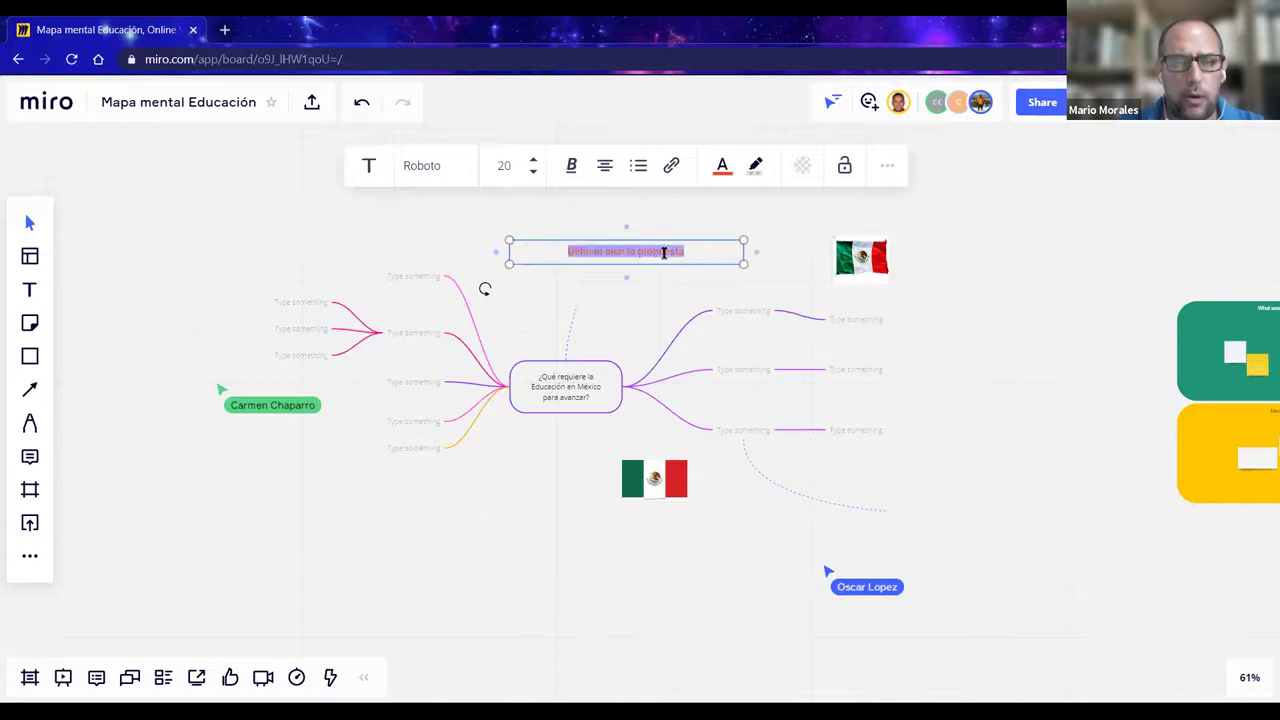
left_click(757, 175)
left_click(710, 278)
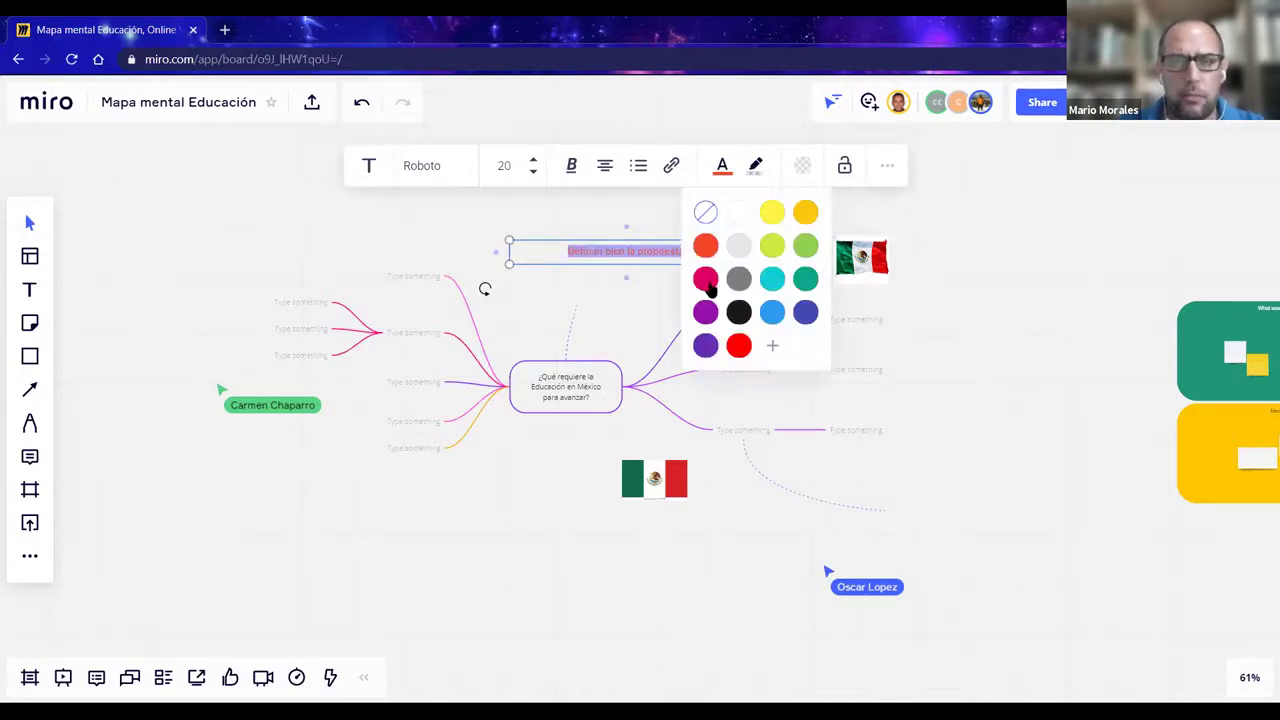
left_click(638, 320)
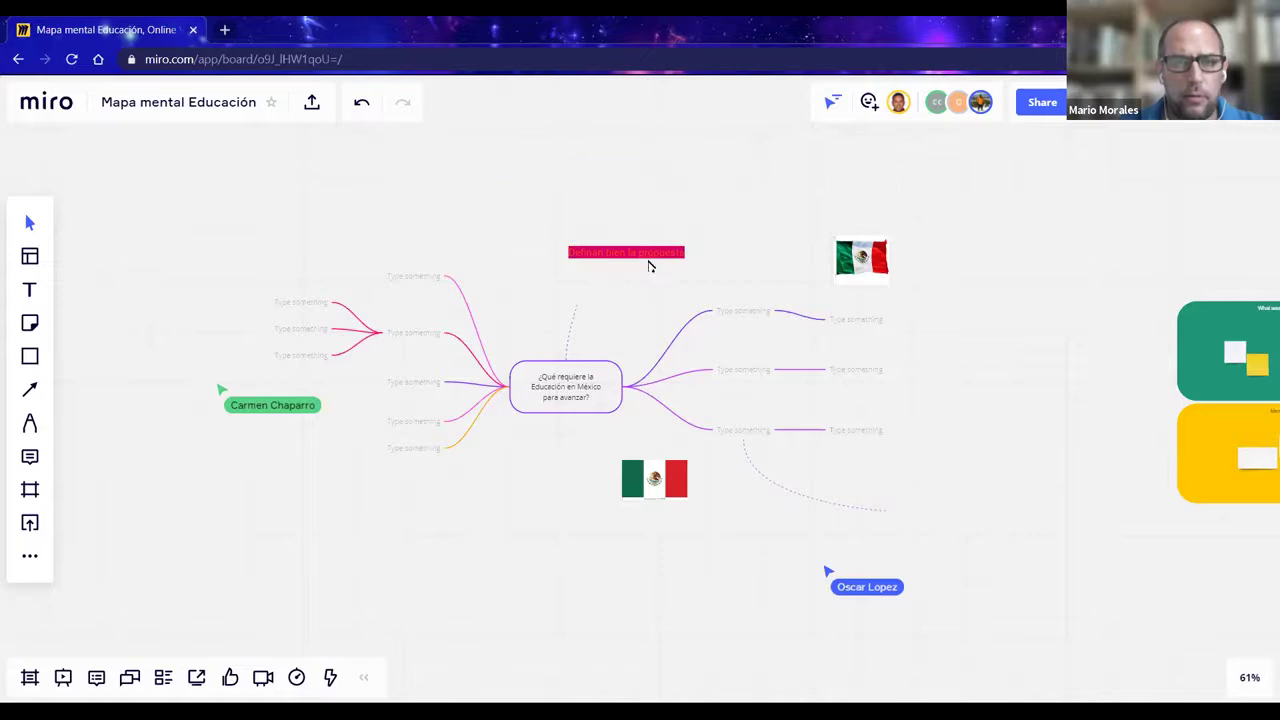
- Set the highlight of the "Definan bien la propuesta" text to turquoise
left_click(650, 257)
left_click(756, 176)
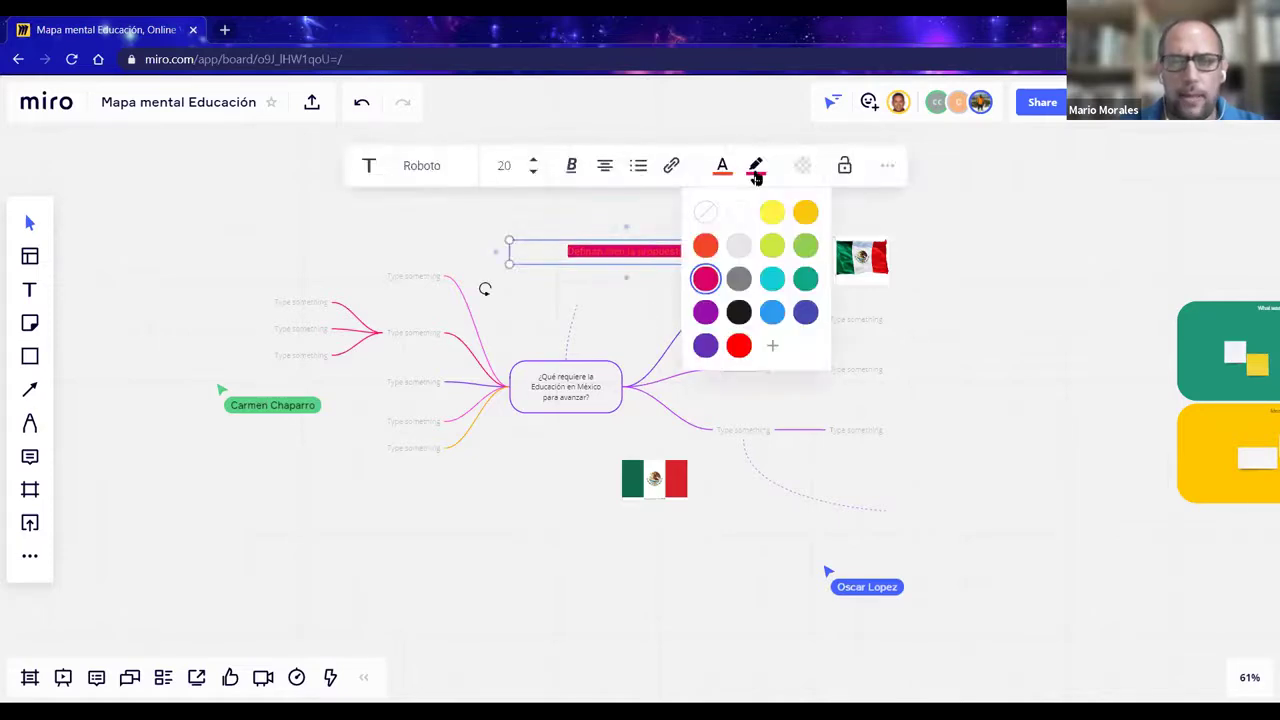
left_click(775, 286)
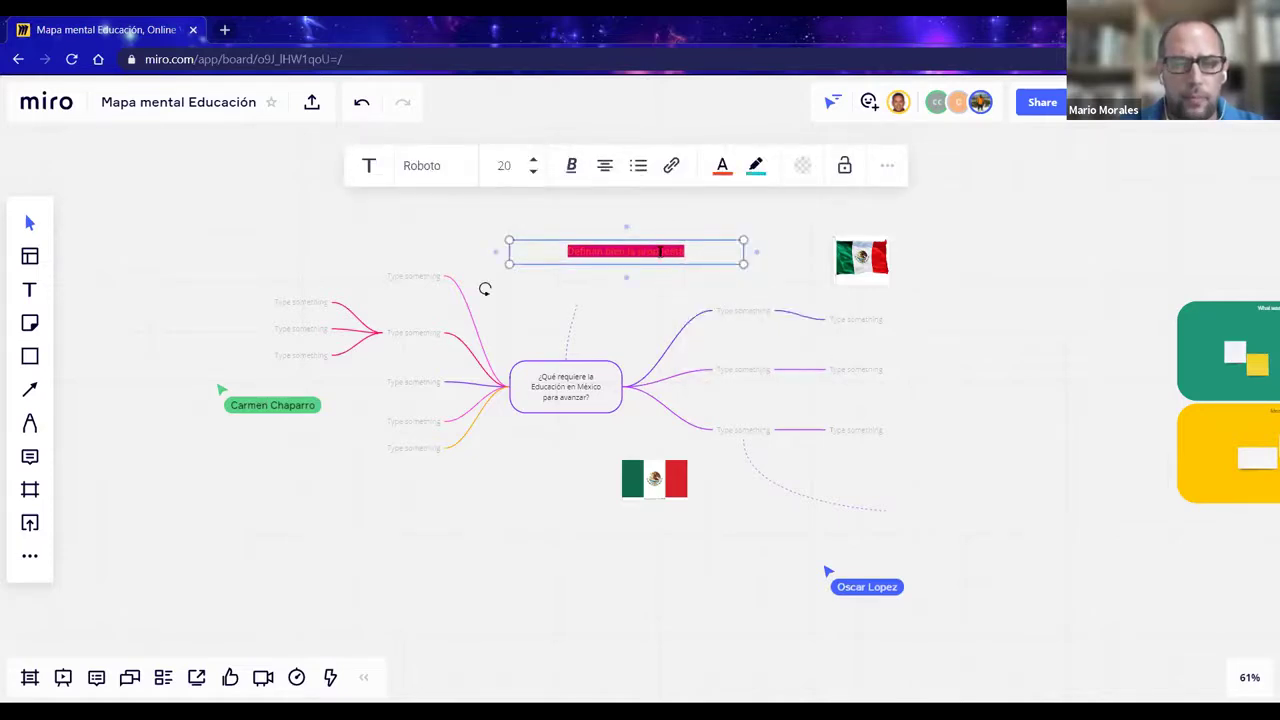
left_click(756, 167)
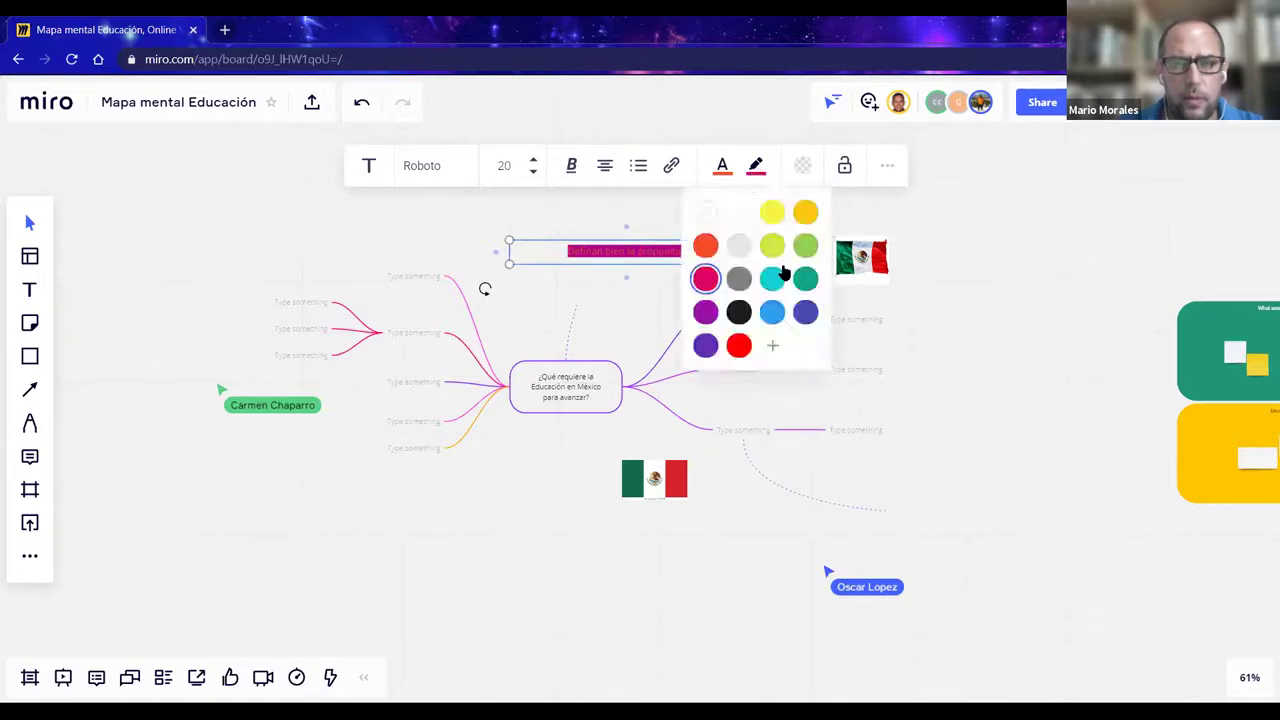
left_click(772, 286)
left_click(665, 292)
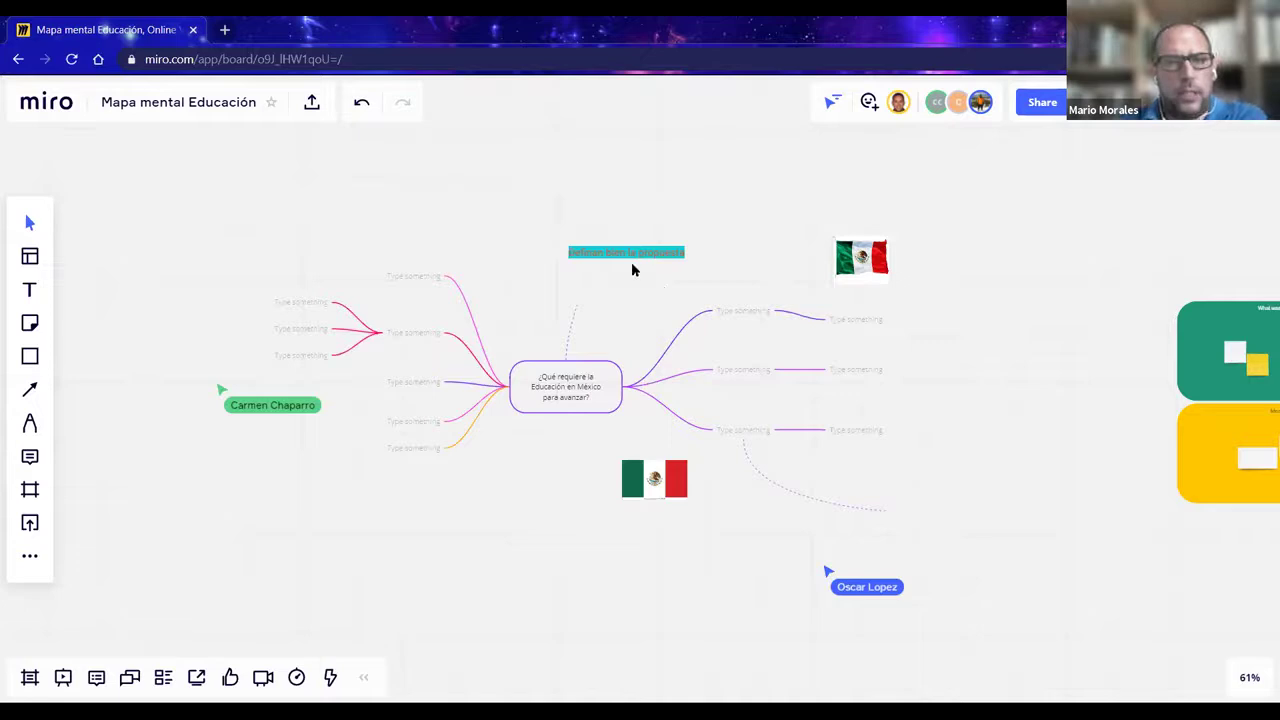
left_click(638, 260)
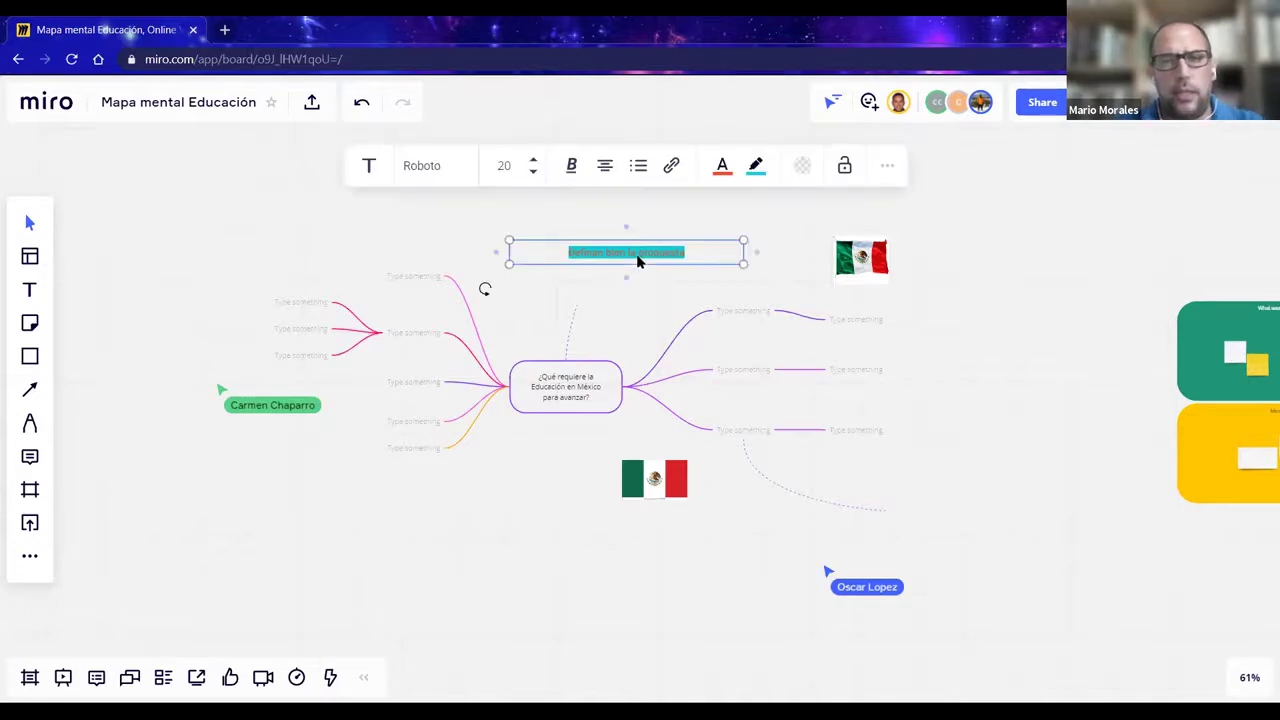
left_click(756, 210)
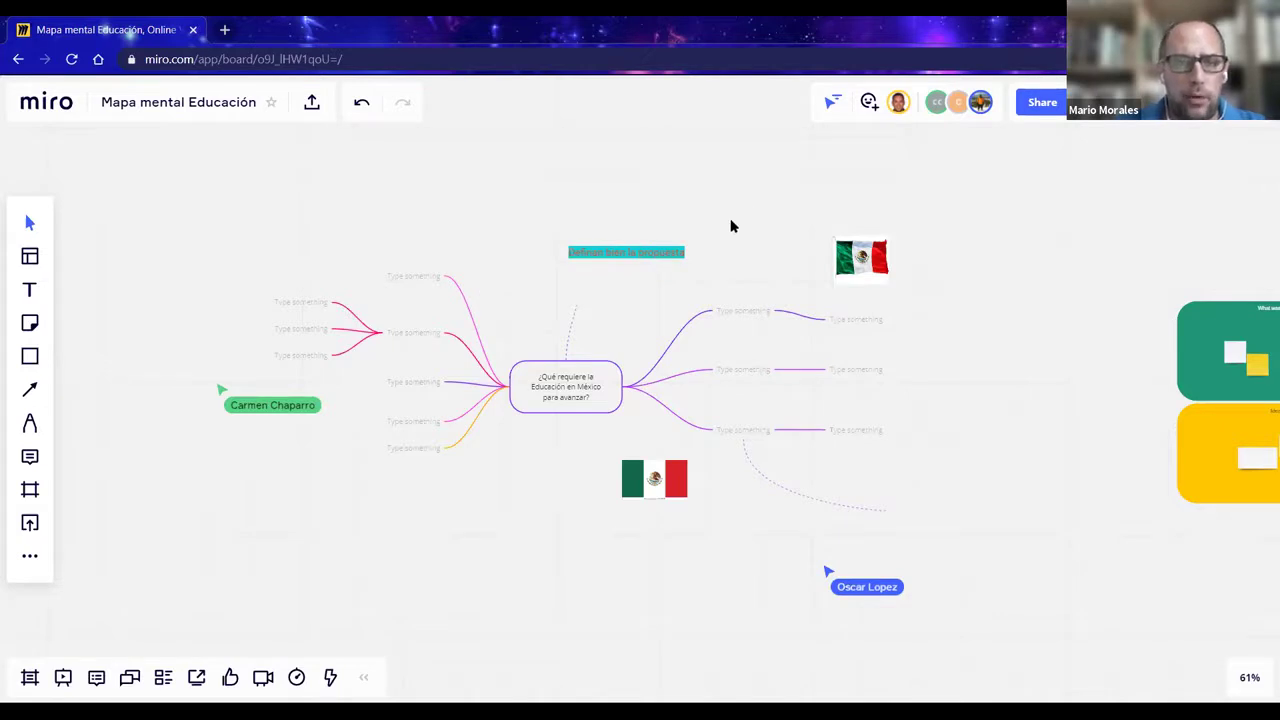
left_click(617, 258)
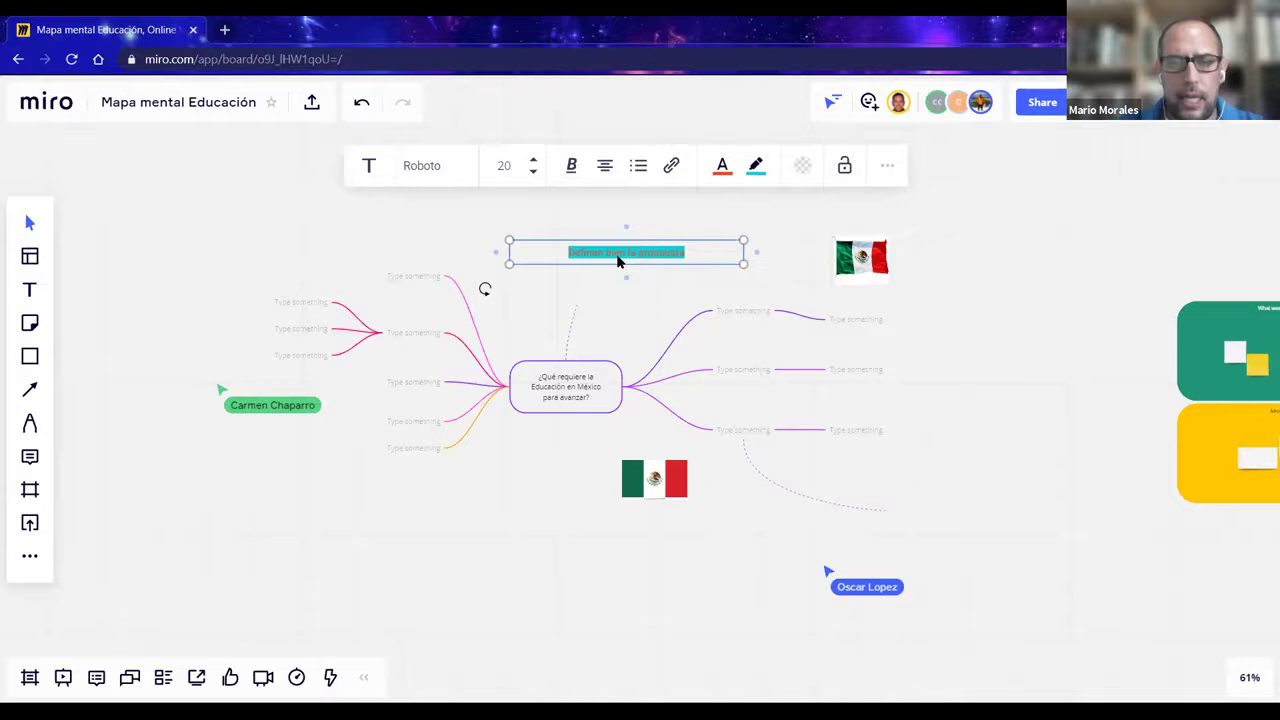
left_click(736, 310)
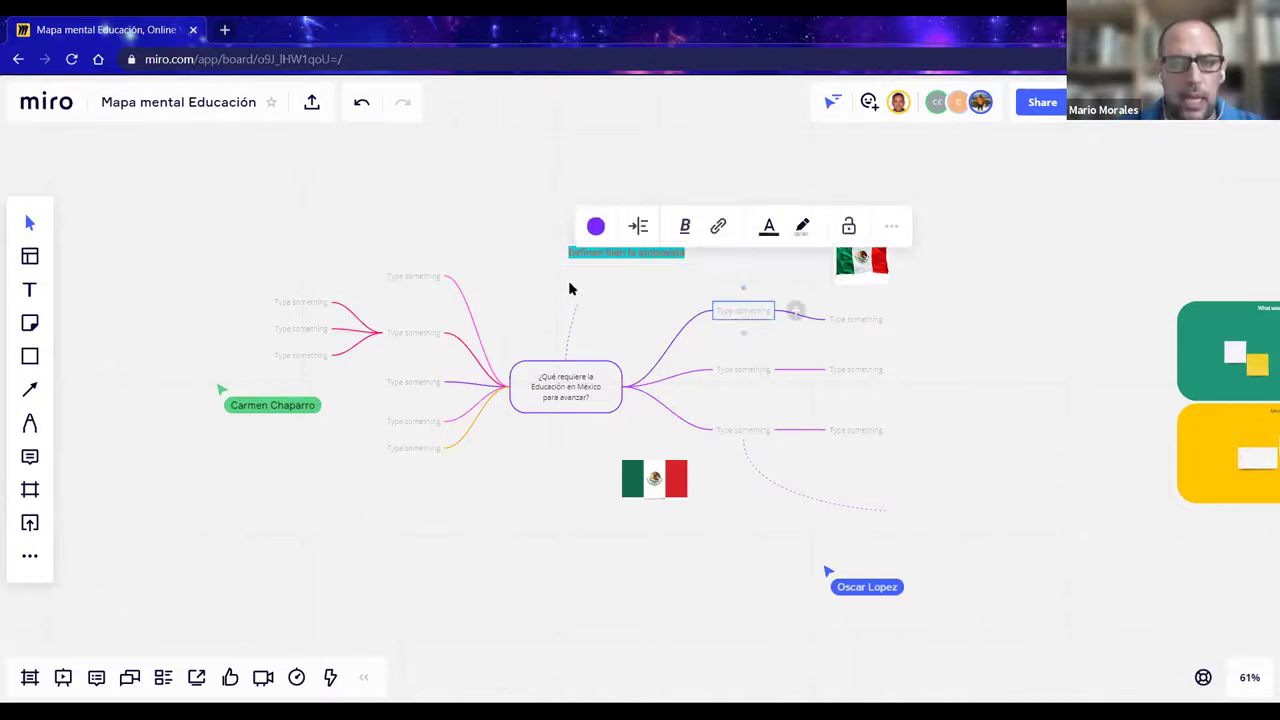
left_click(613, 255)
left_click(608, 256)
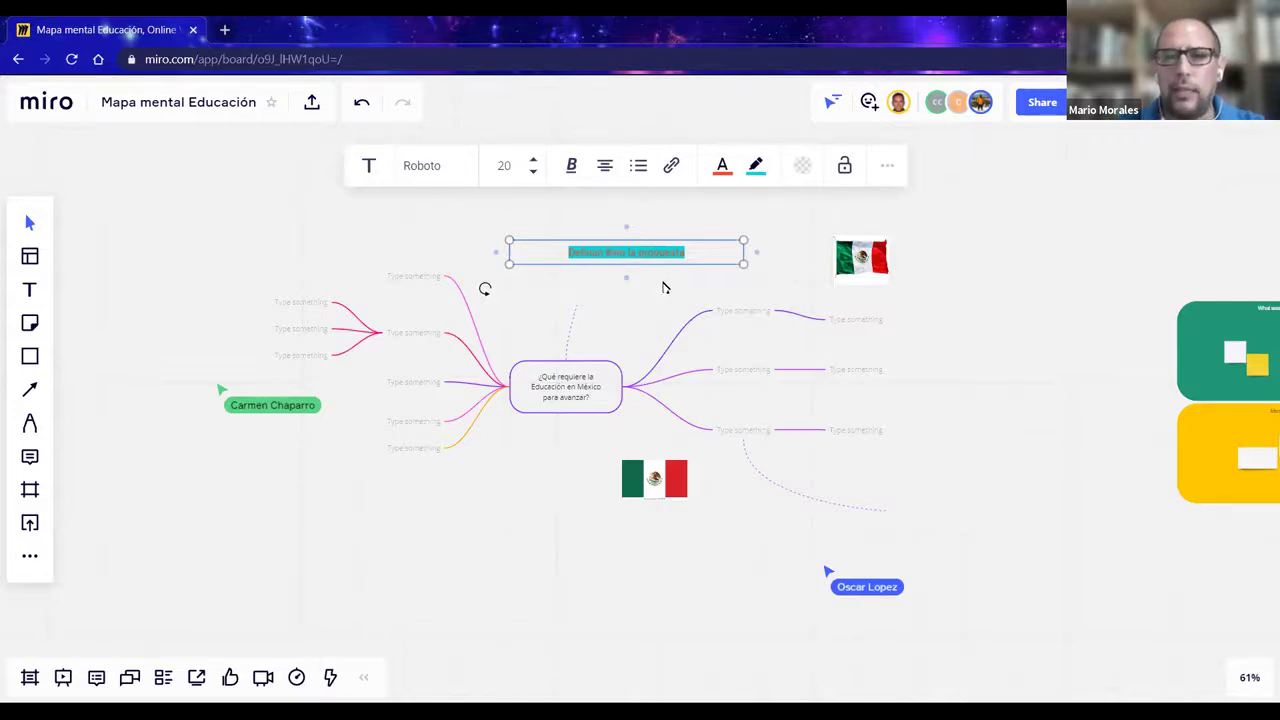
left_click(612, 333)
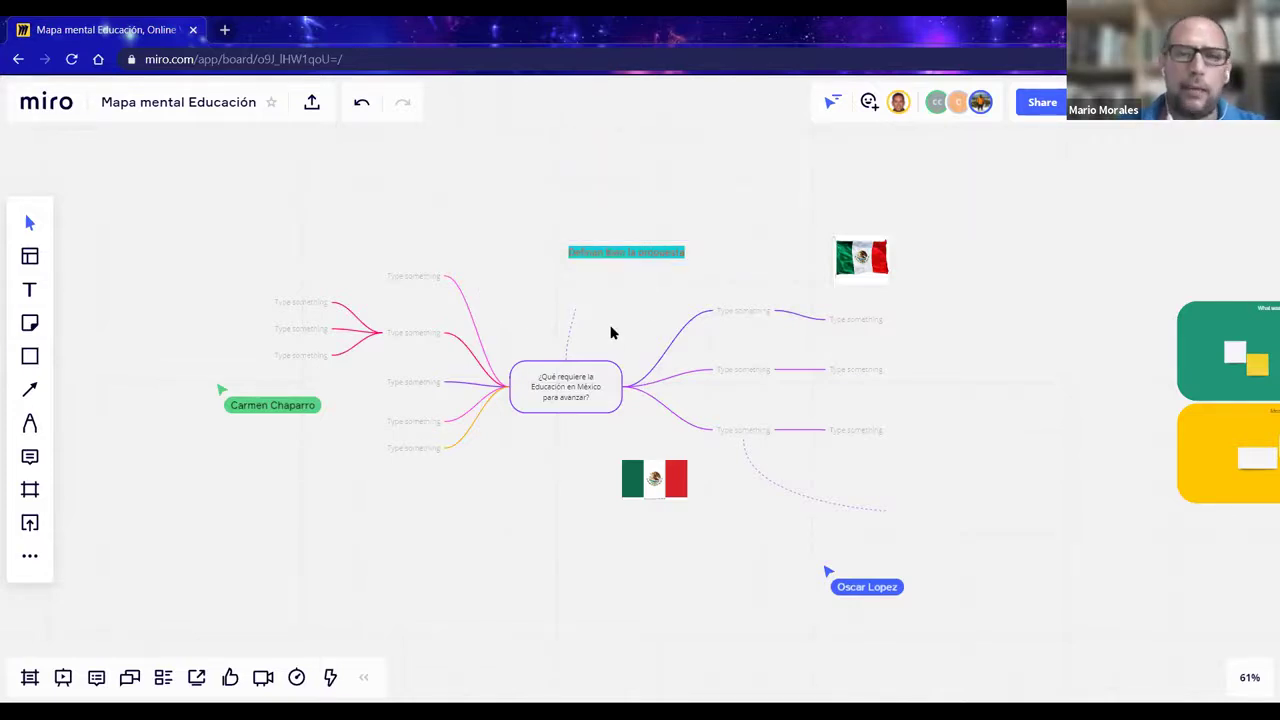
- Examine the additional options available for the highlighted text box, close them and keep the text box selected
left_click(579, 262)
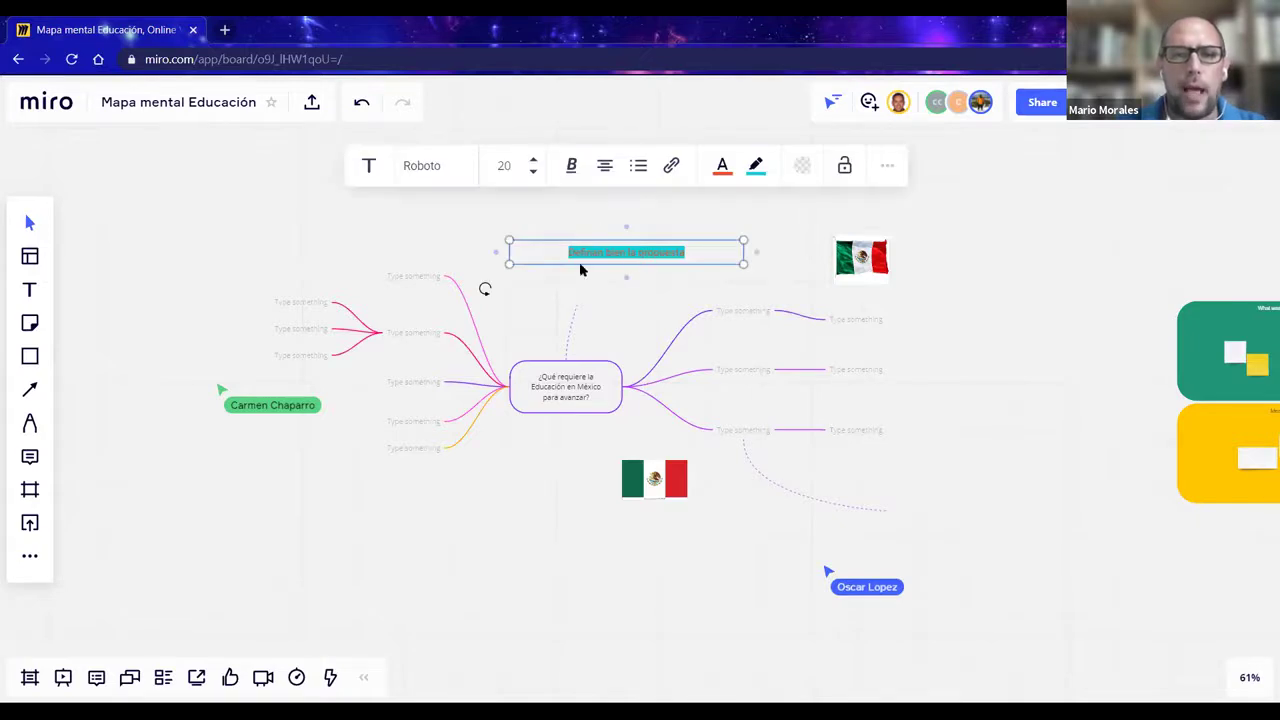
left_click(890, 167)
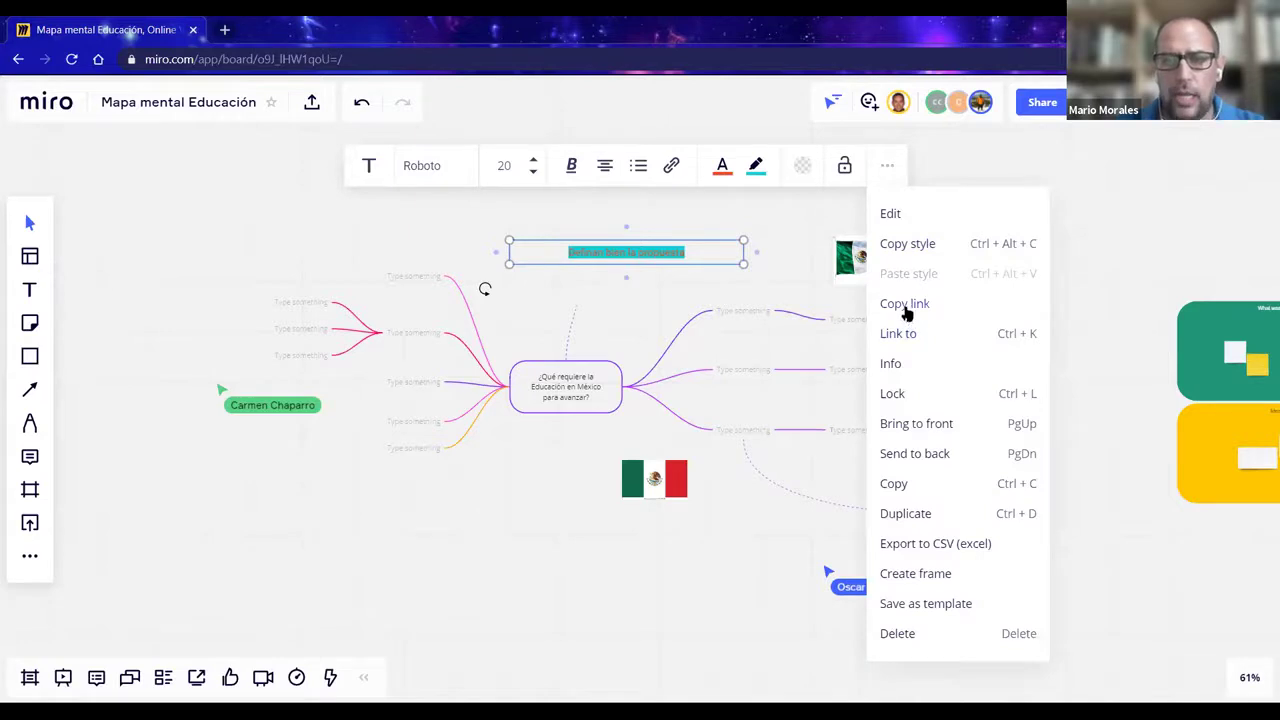
left_click(408, 223)
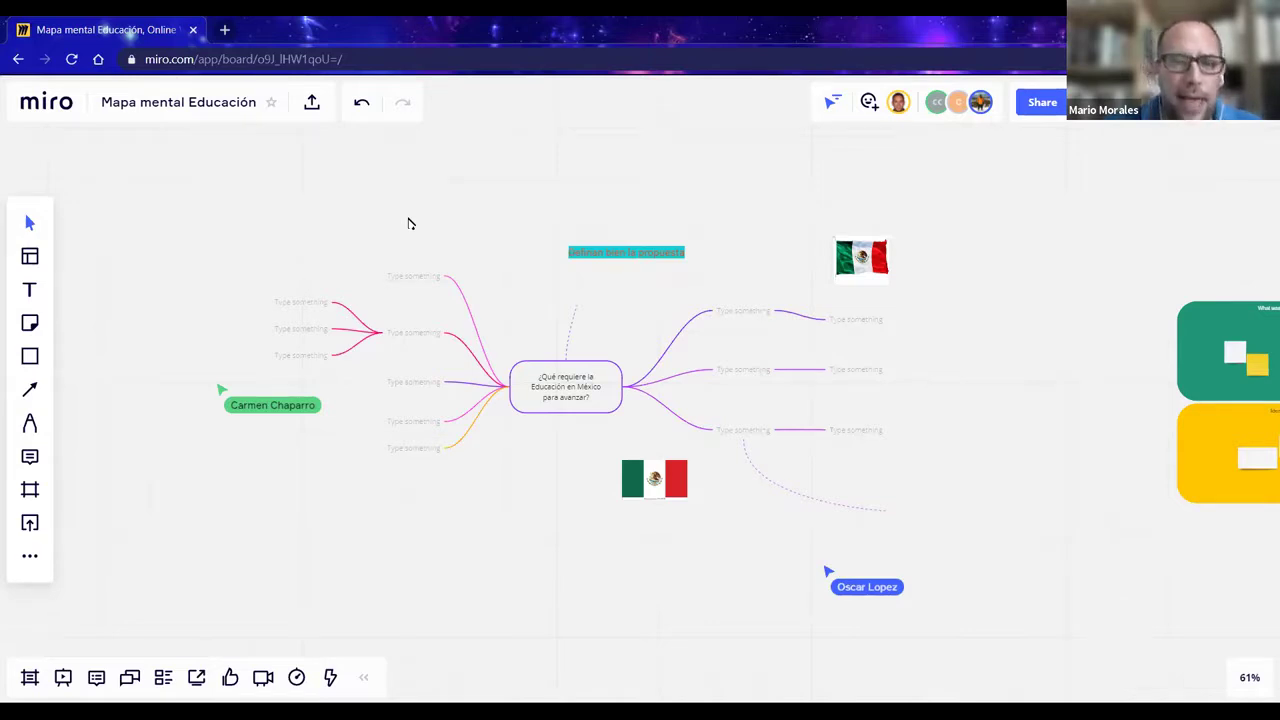
left_click(650, 256)
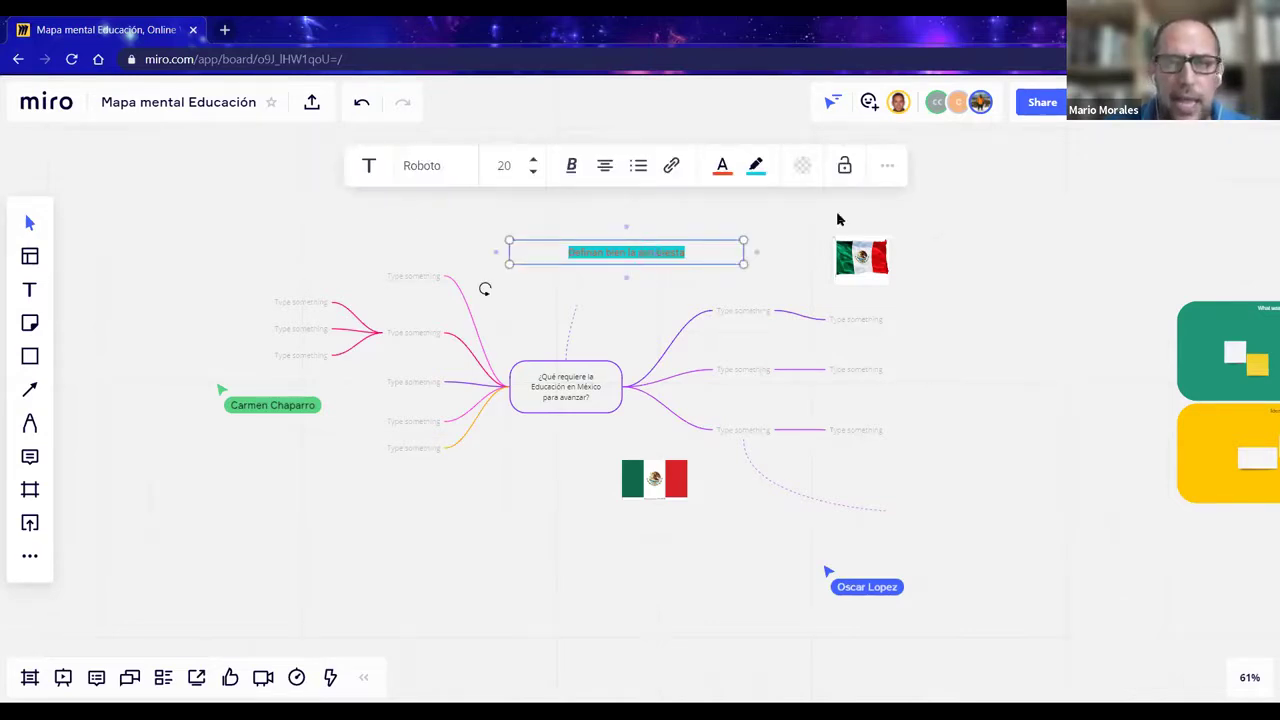
- Copy the link to the "Definan bien la propuesta" text box, open it in a new browser tab, and close that tab
left_click(888, 172)
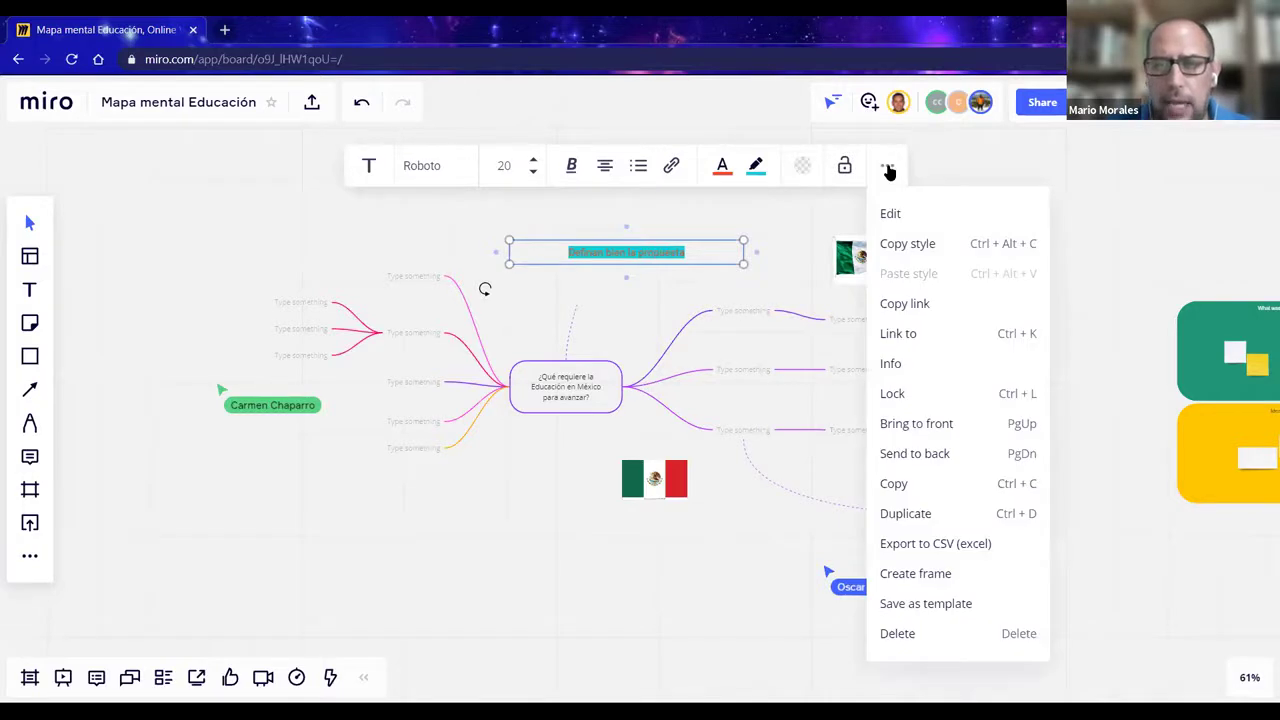
left_click(897, 305)
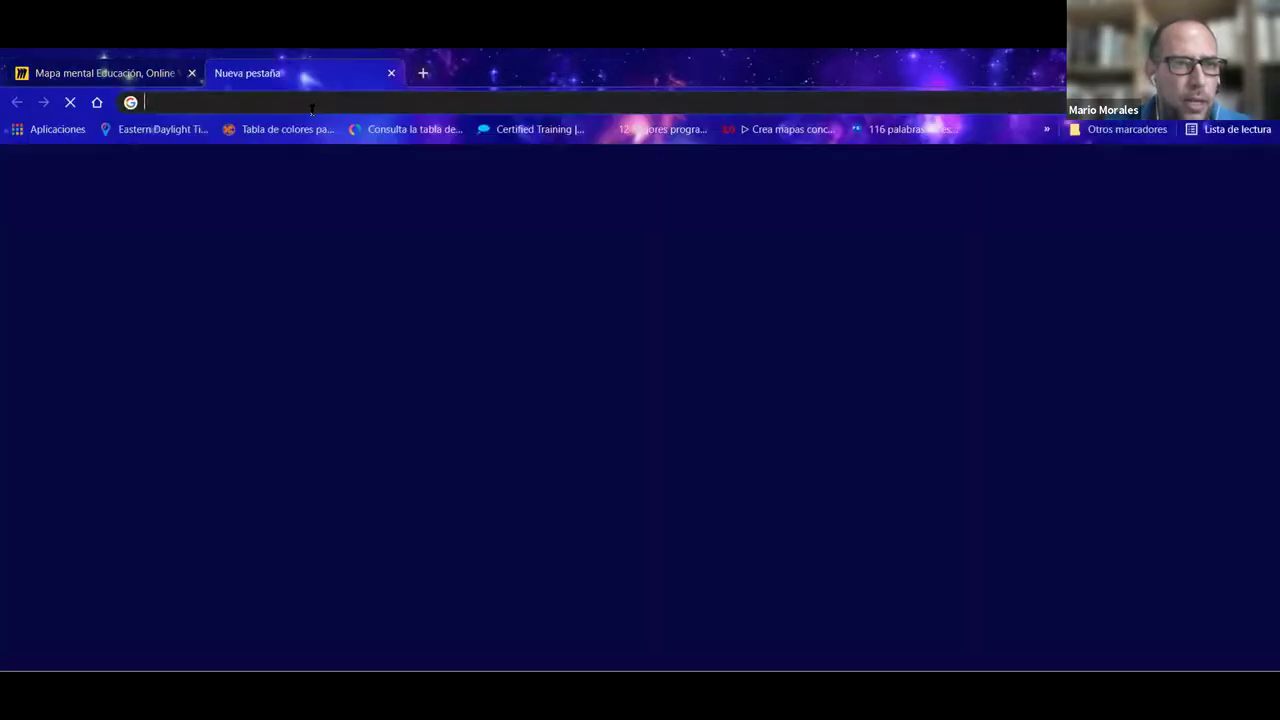
left_click(223, 73)
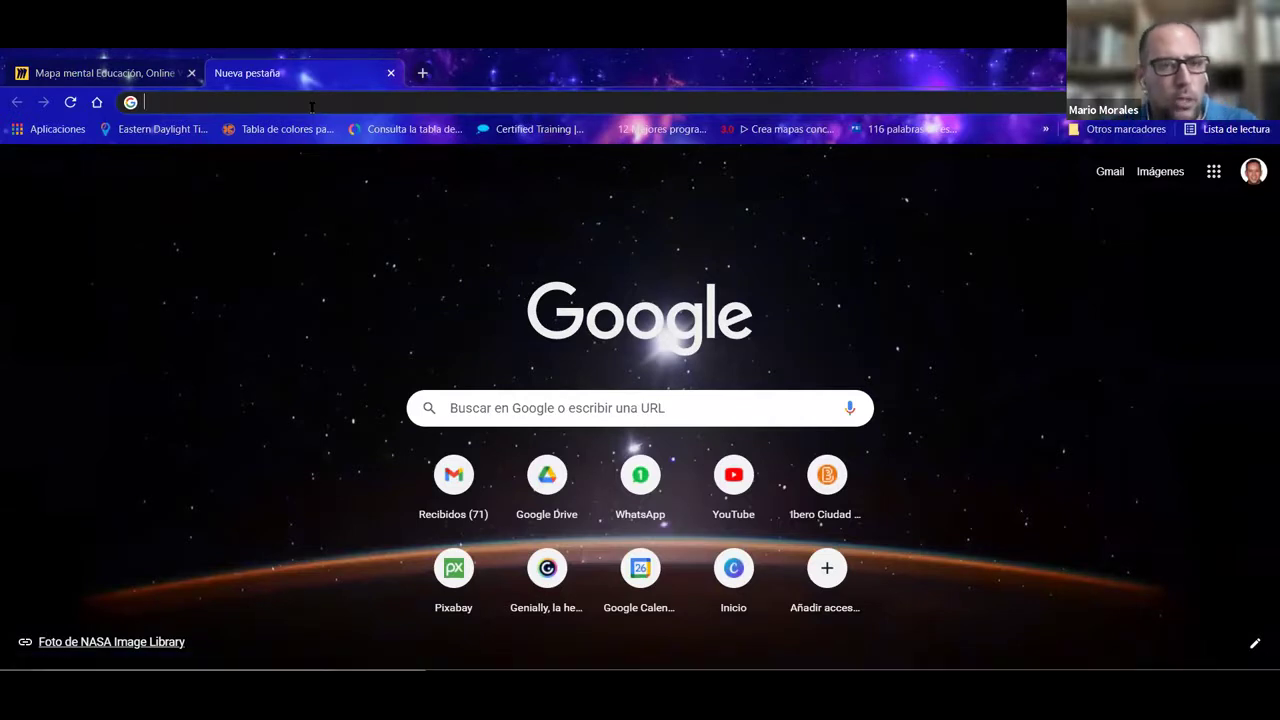
key("ctrl+v")
key("Return")
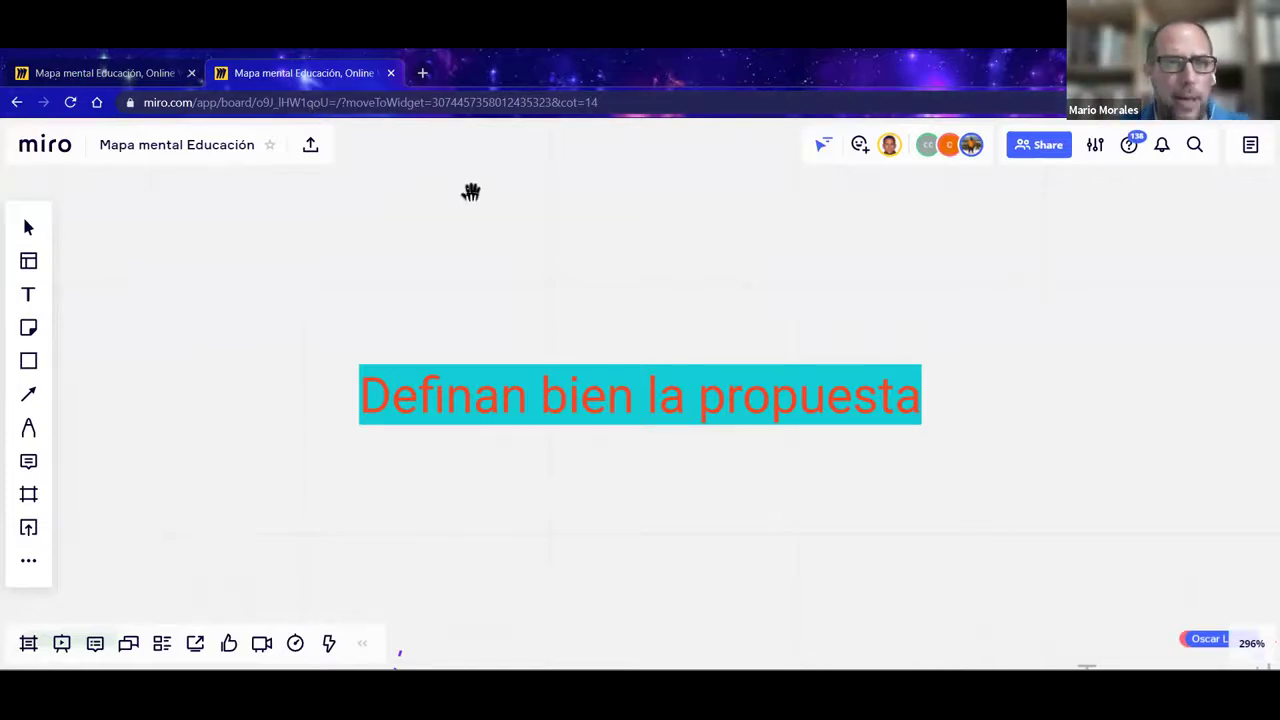
left_click(391, 73)
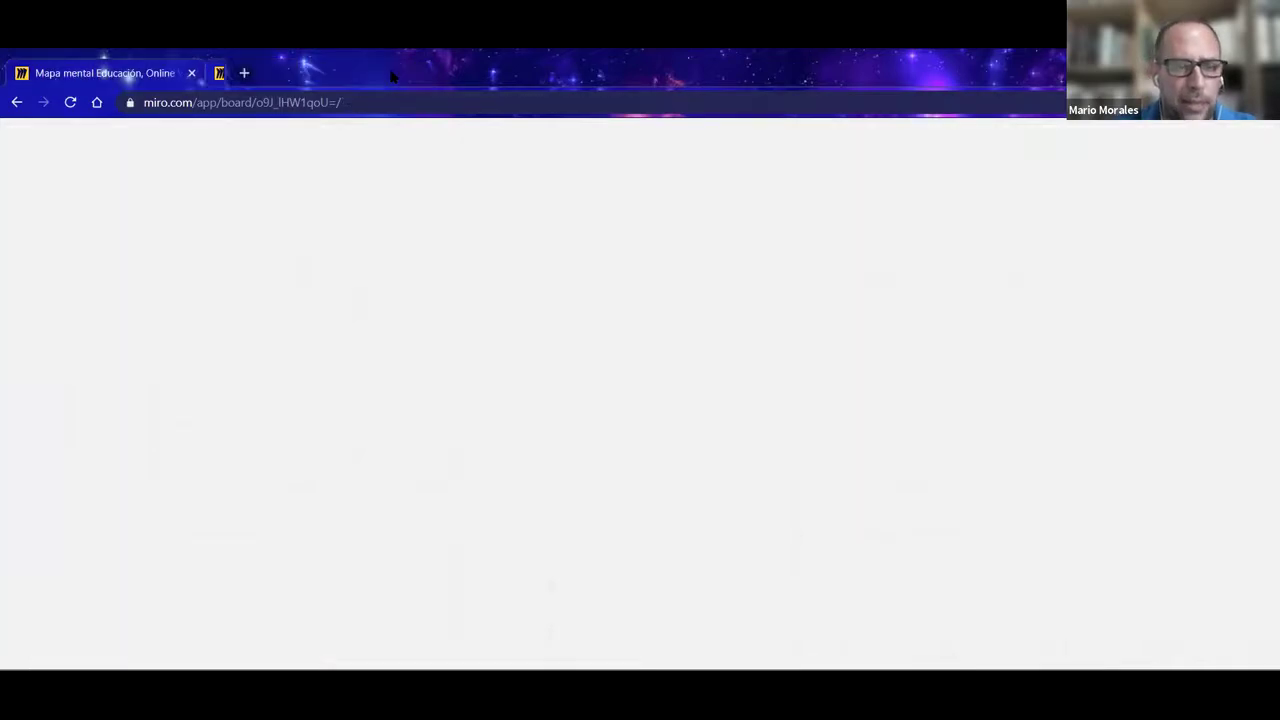
- Examine the text box's further options, such as exporting to CSV and creating a frame, and close them without applying any
left_click(887, 211)
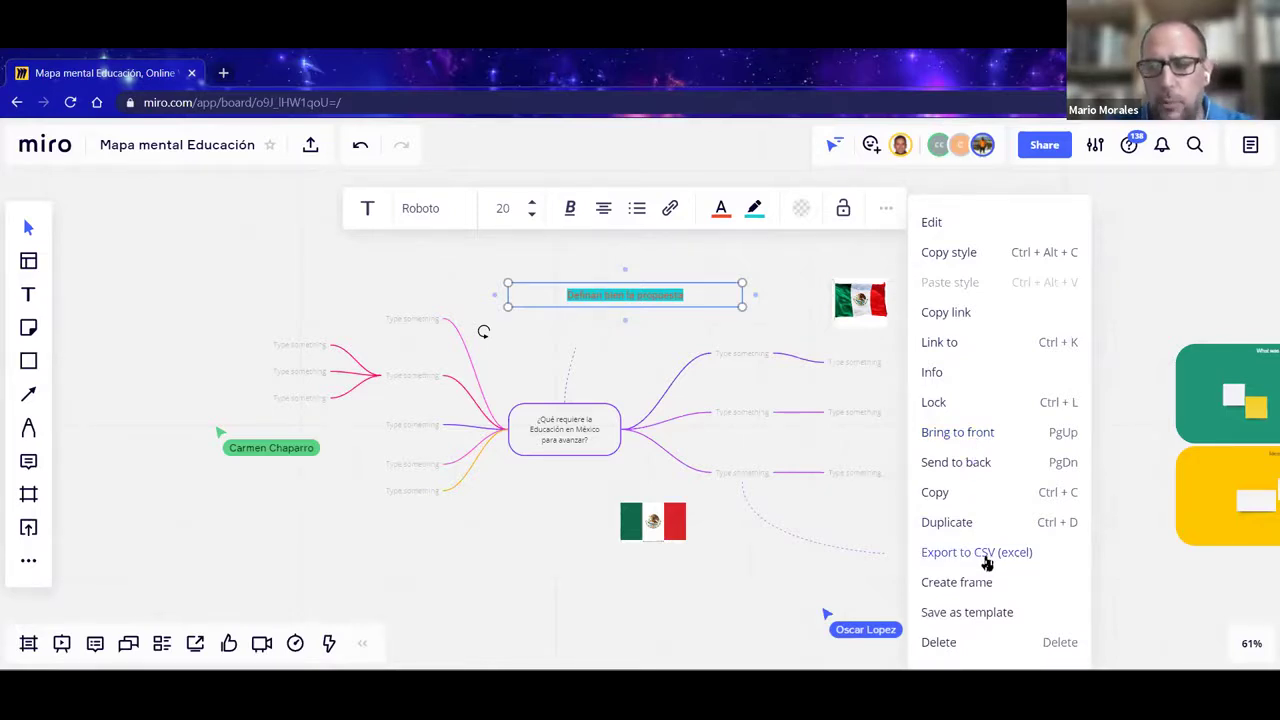
left_click(454, 577)
left_click(605, 297)
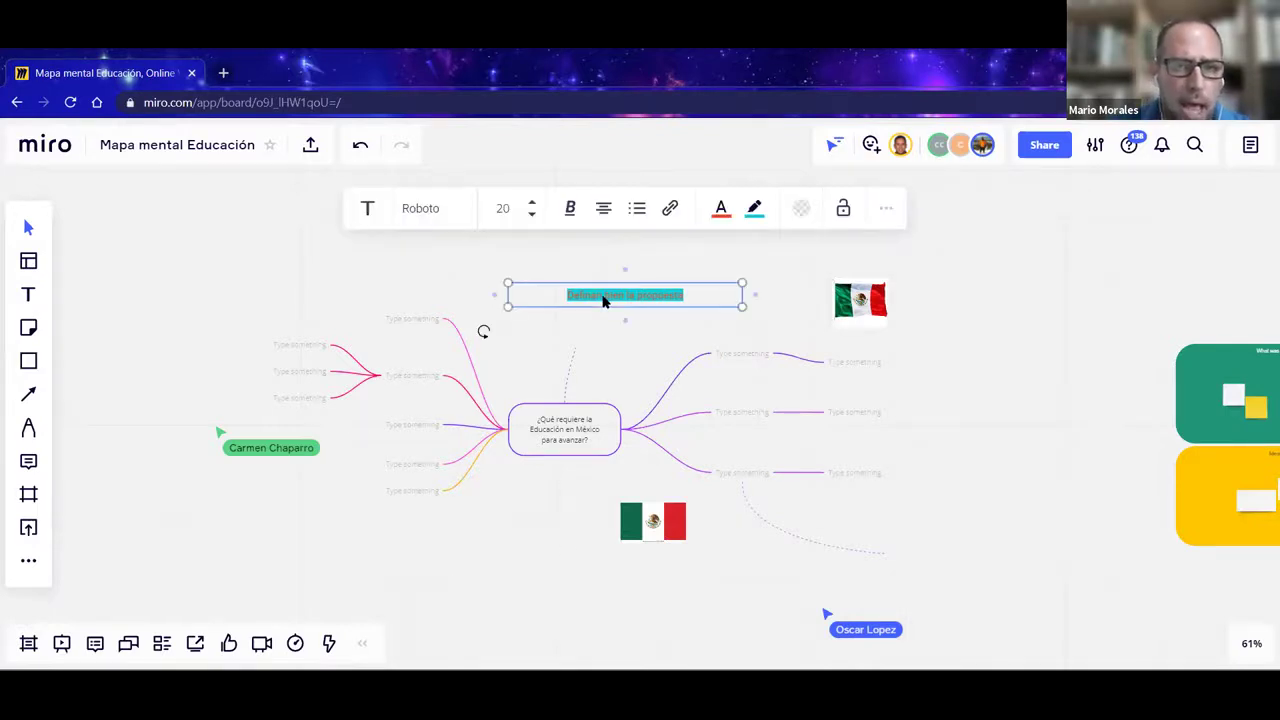
left_click(614, 349)
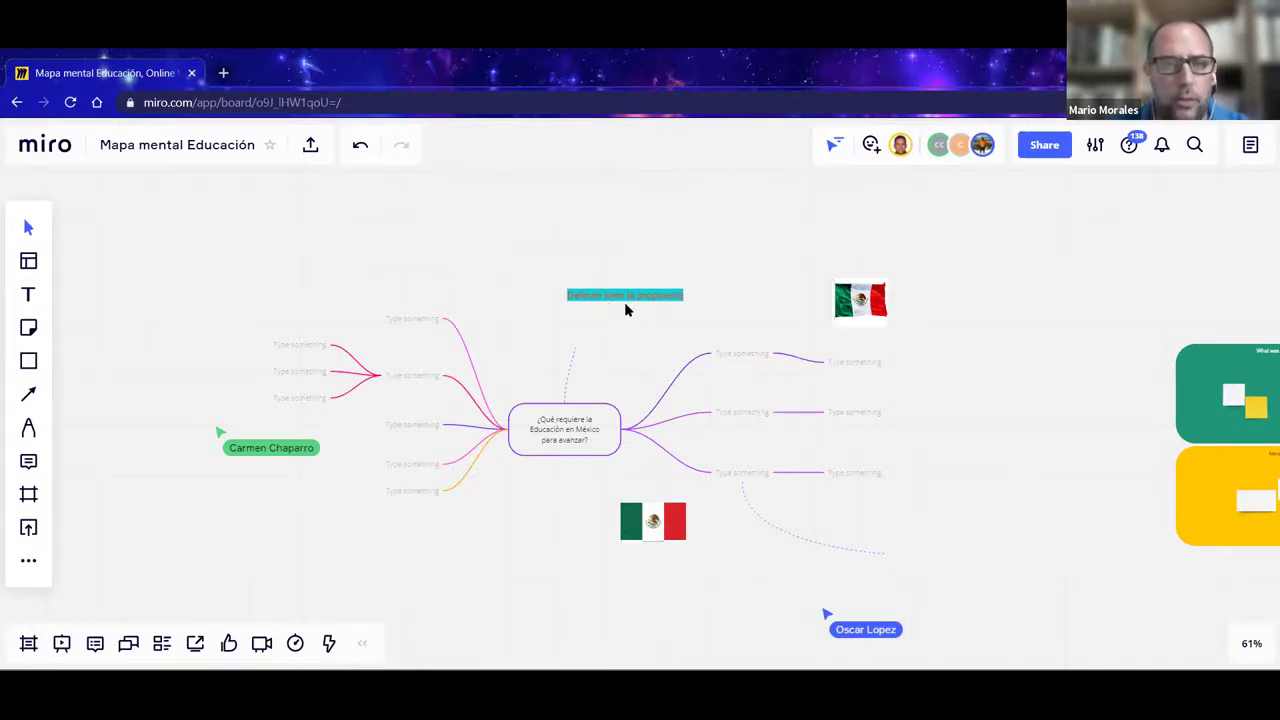
left_click(628, 302)
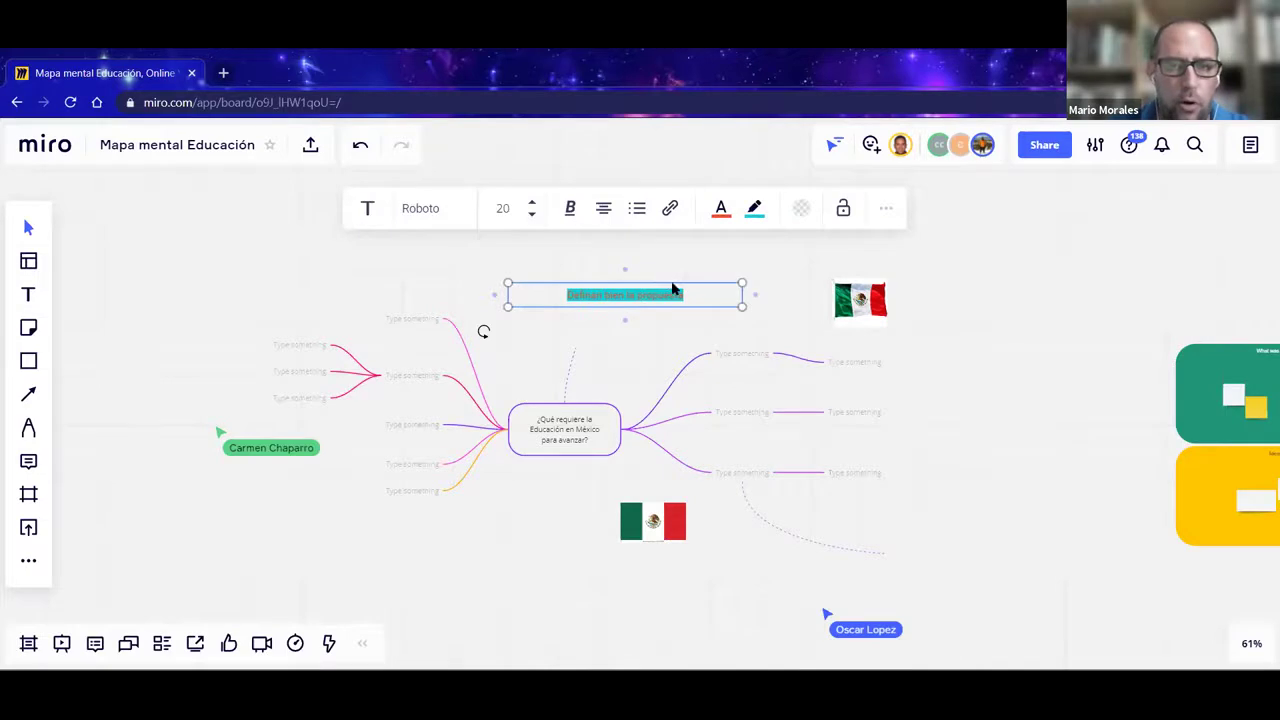
left_click(884, 210)
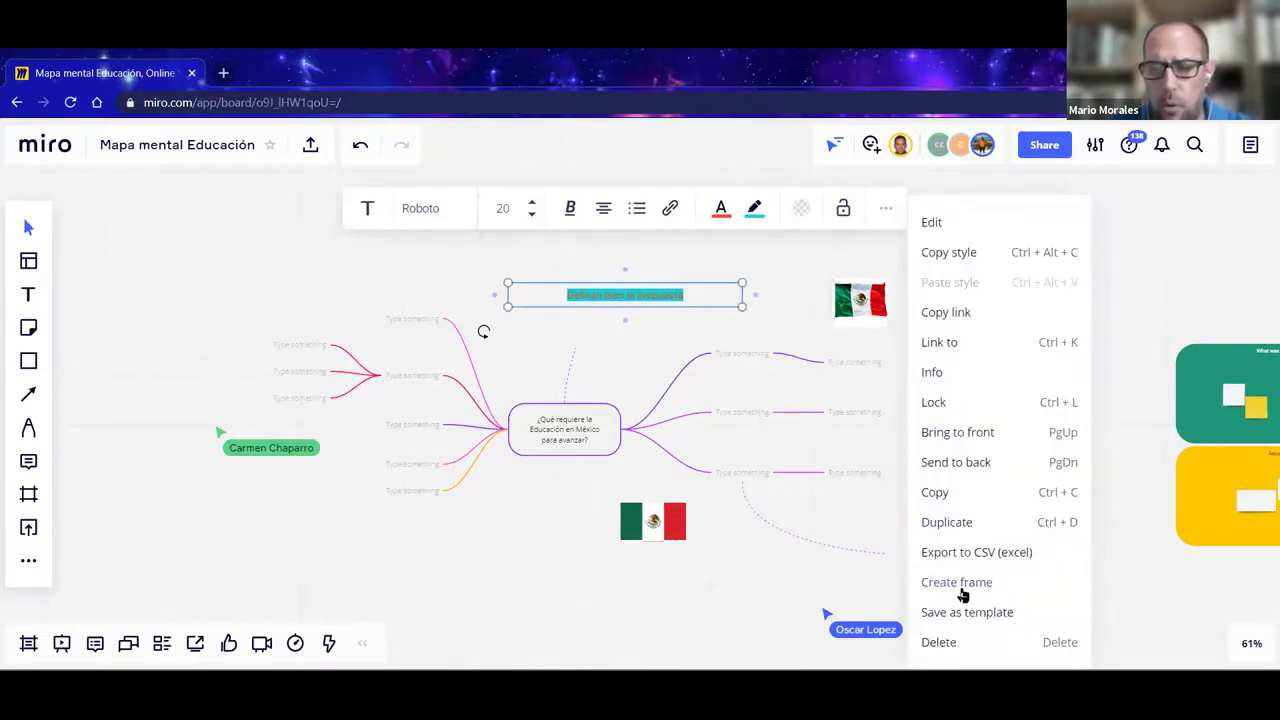
left_click(220, 250)
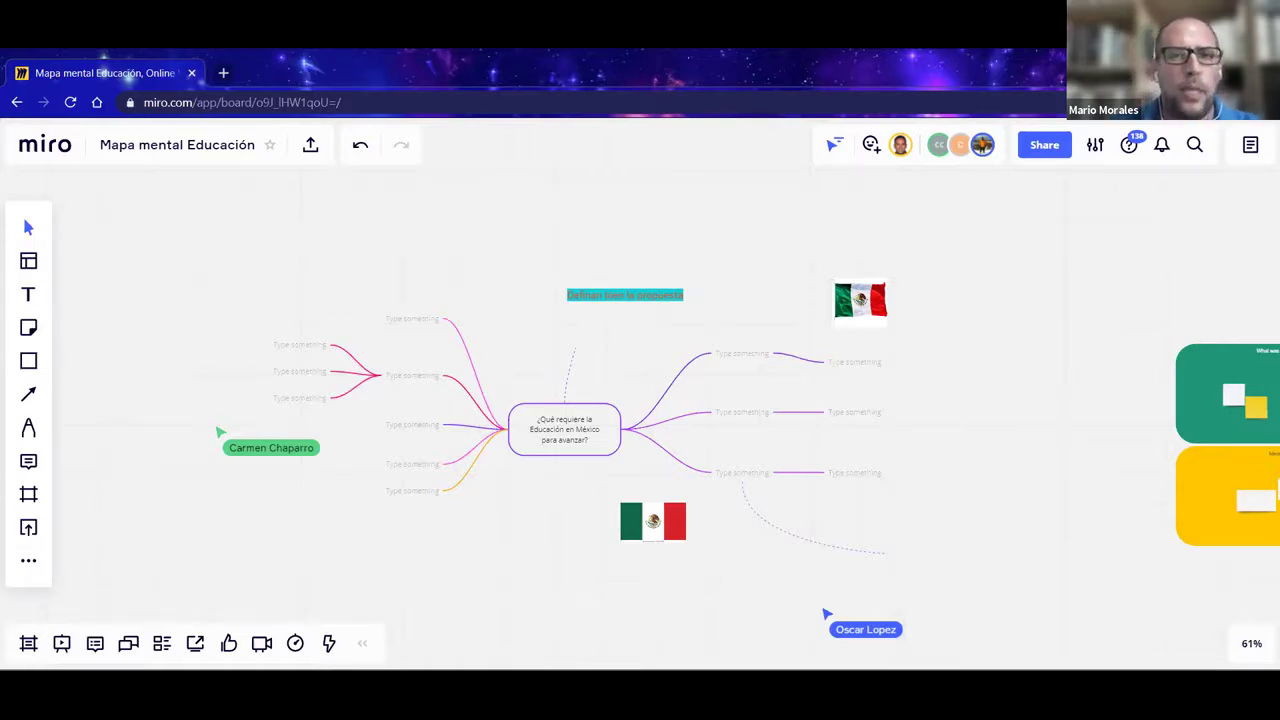
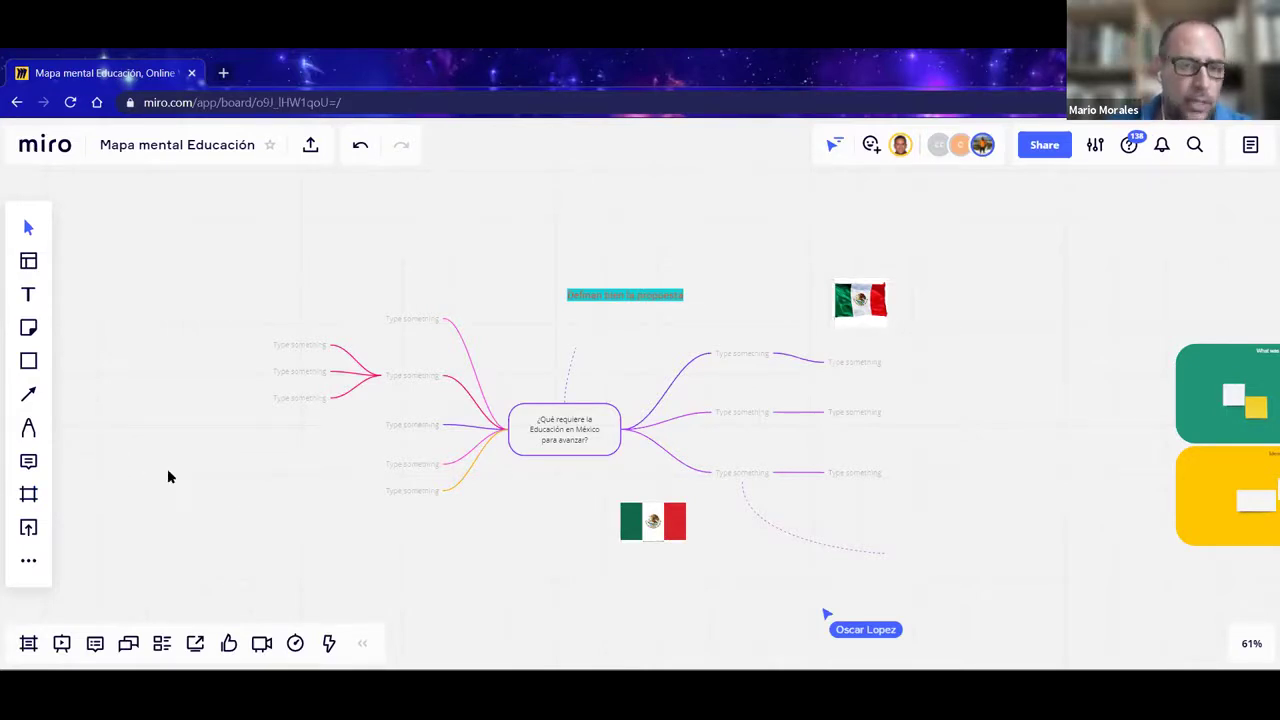
- Connect the "Definan bien la propuesta" text box to the uppermost left branch of the mind map with a hollow-triangle arrowhead
left_click(586, 300)
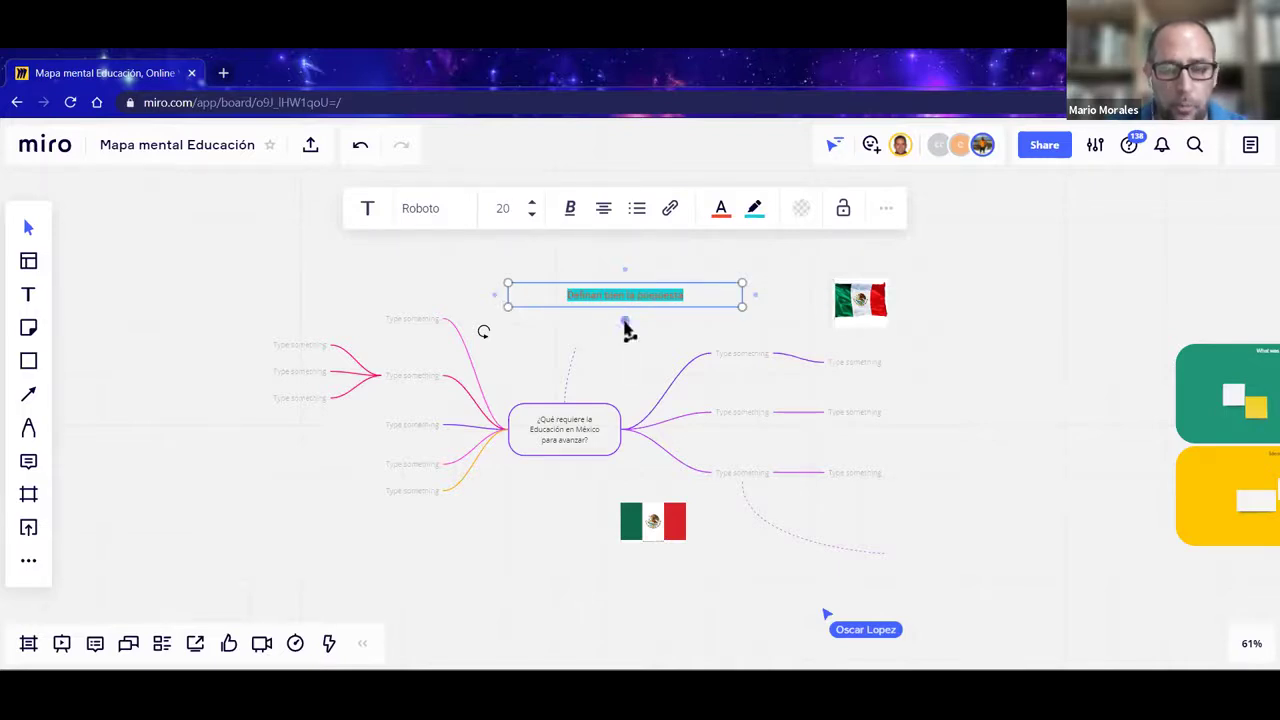
left_click_drag(625, 322, 446, 320)
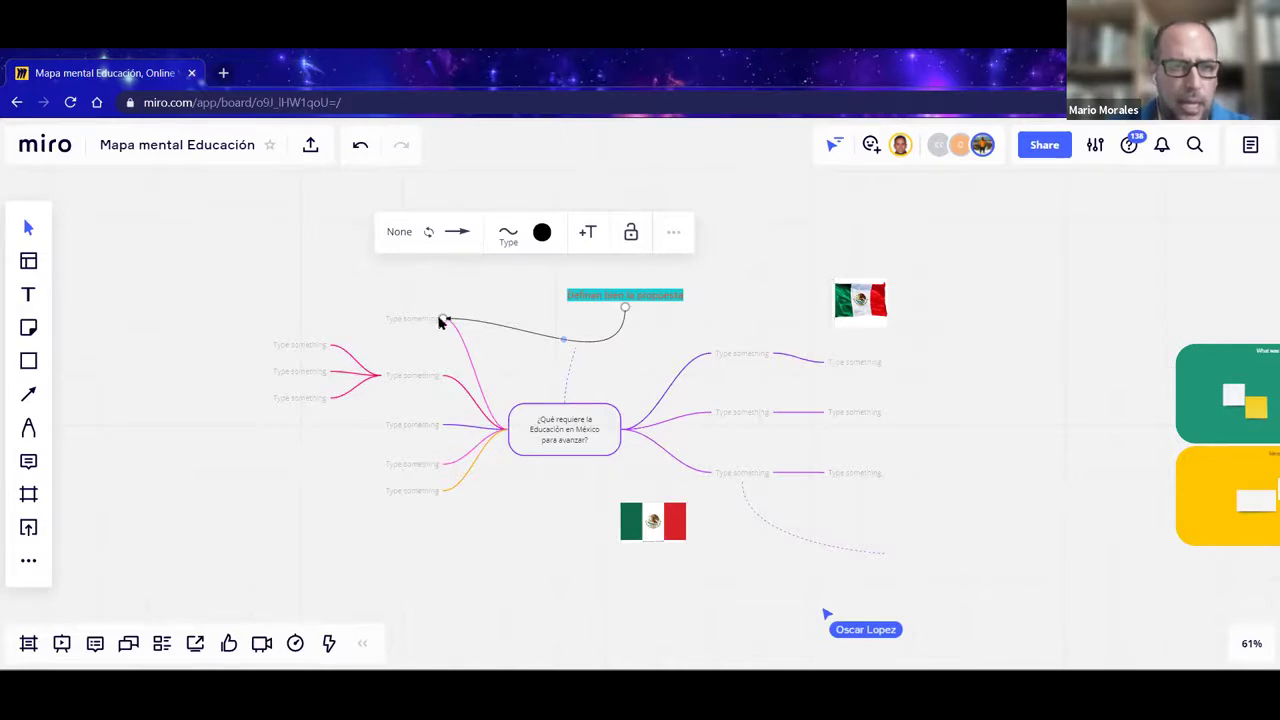
left_click(460, 234)
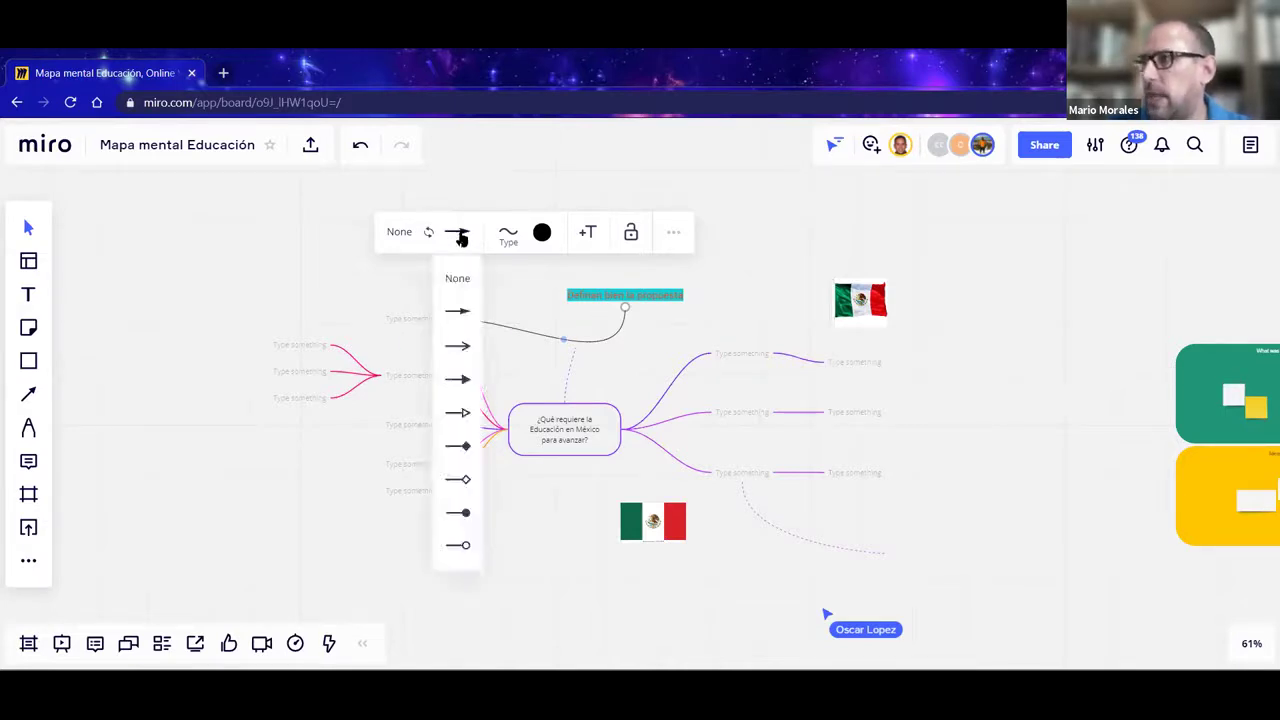
left_click(459, 418)
- Try the elbowed line shape on the new connector and return it to the curved shape
left_click(508, 238)
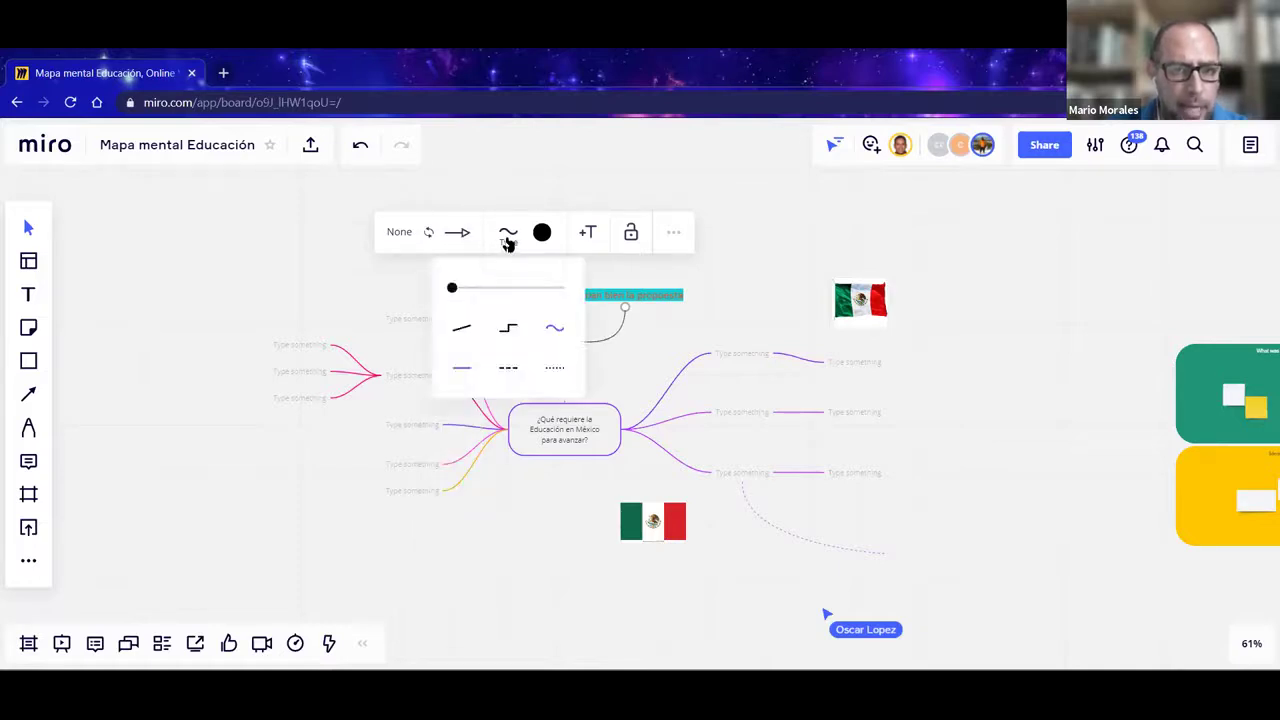
left_click(508, 328)
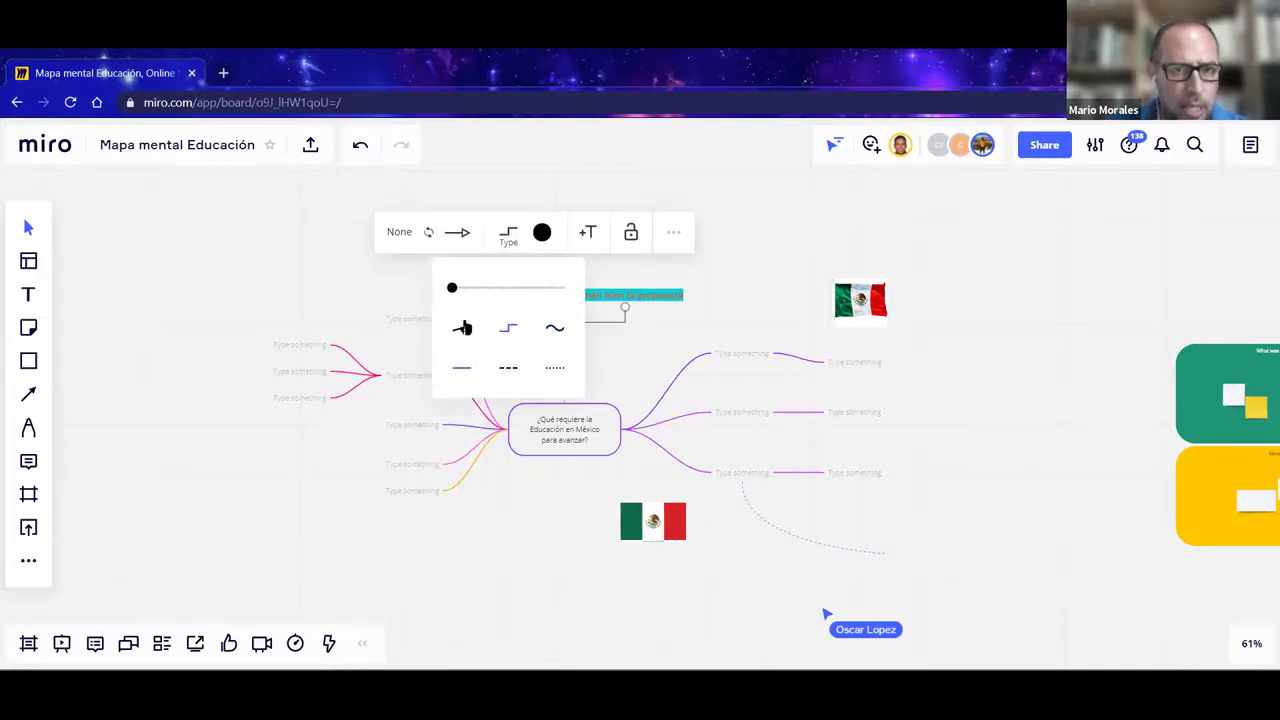
left_click(554, 328)
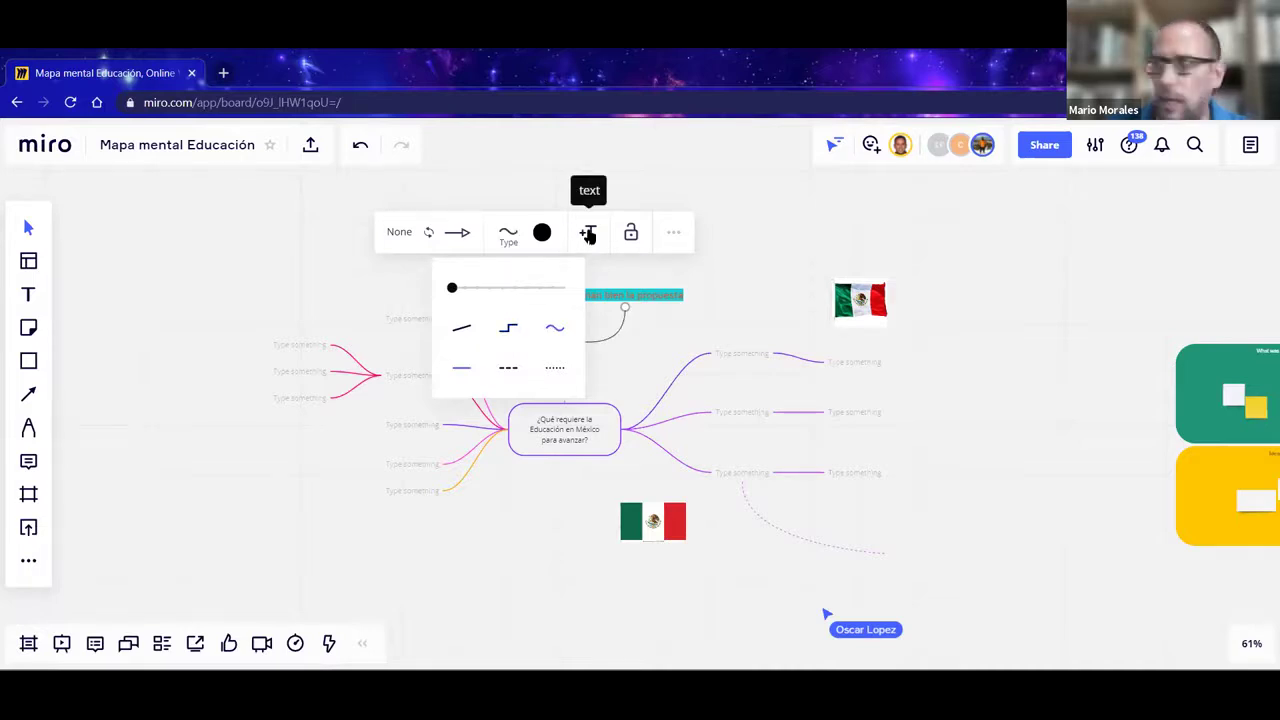
- Add the text label "ATENCIÓN" to the curved connector and keep the connector selected
left_click(588, 234)
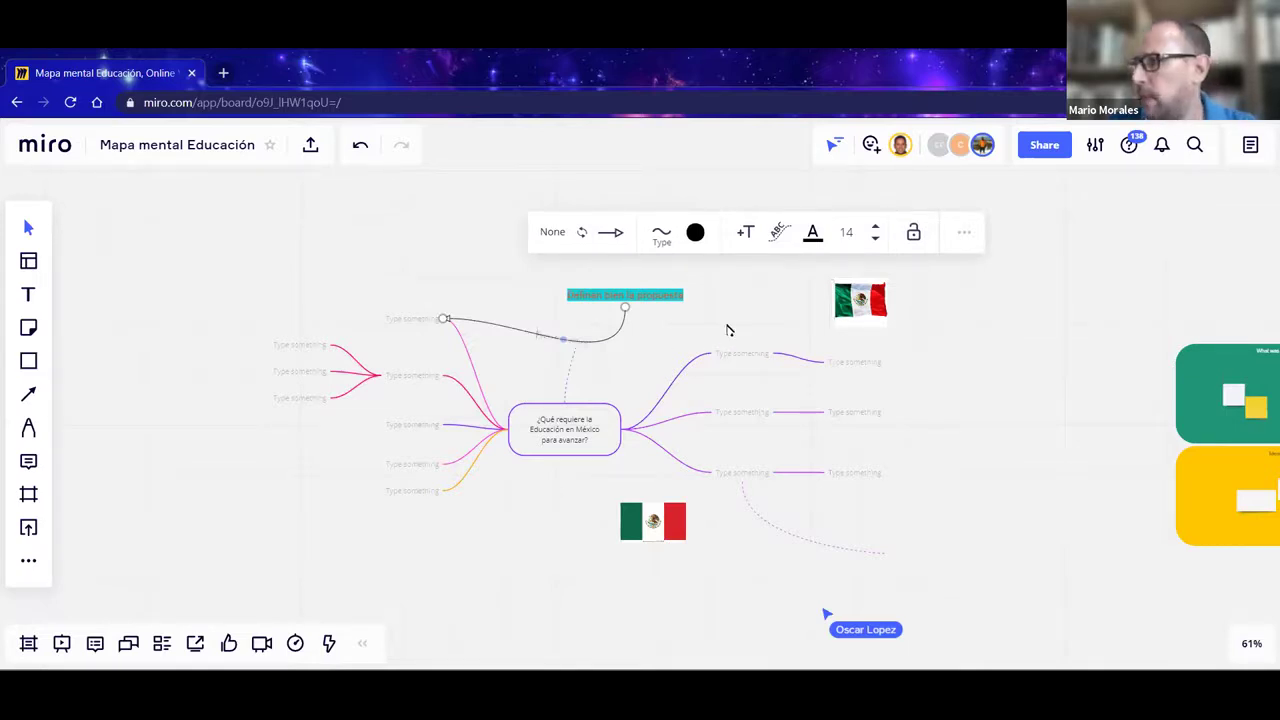
type("Atención")
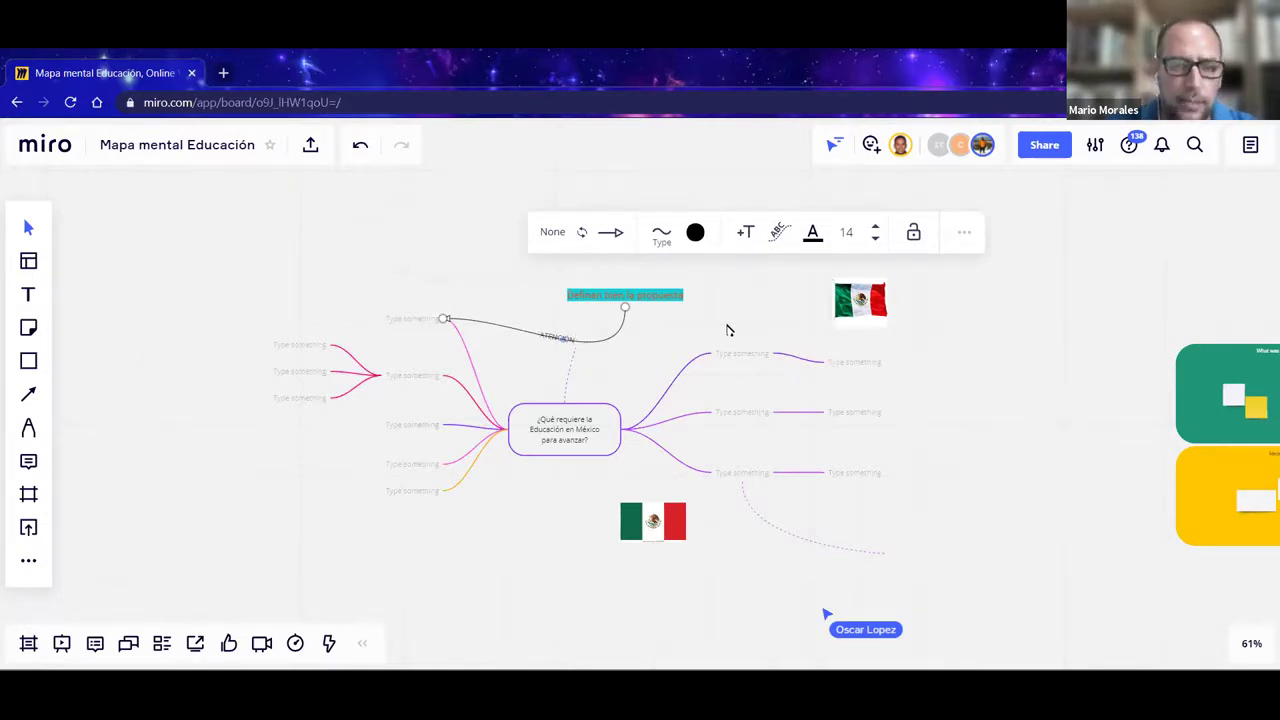
double_click(553, 338)
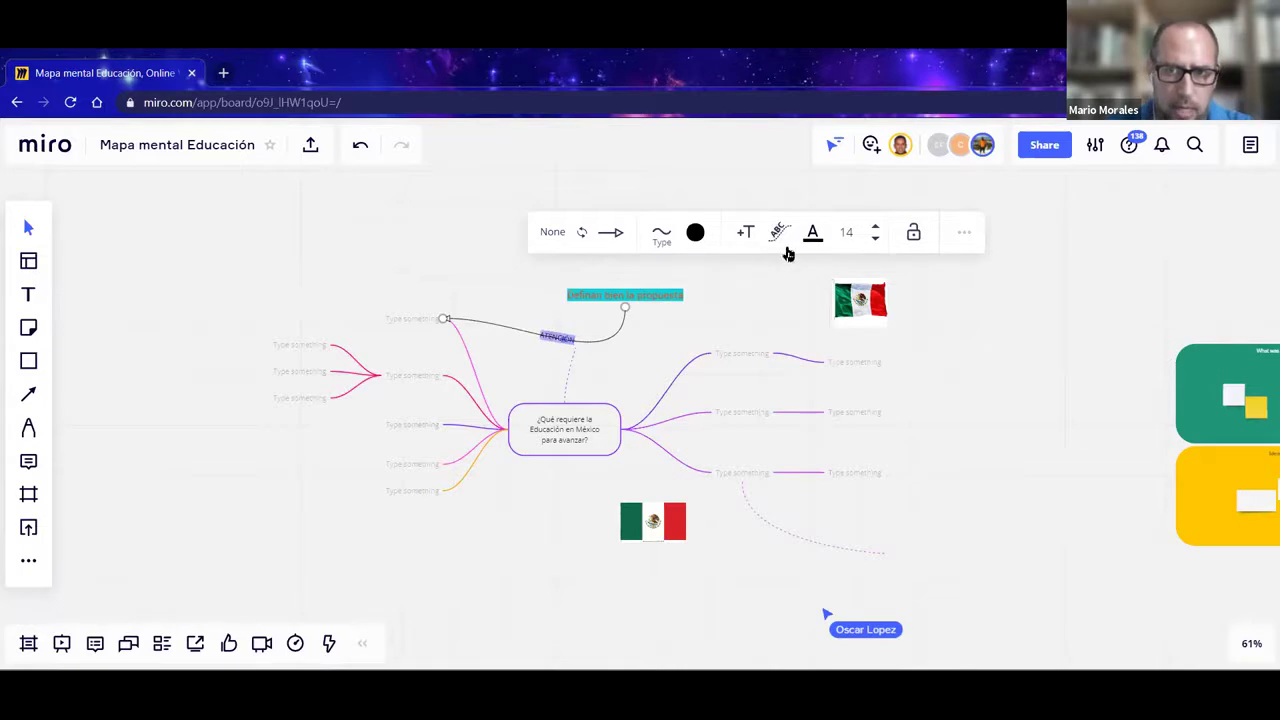
key("Escape")
left_click(875, 229)
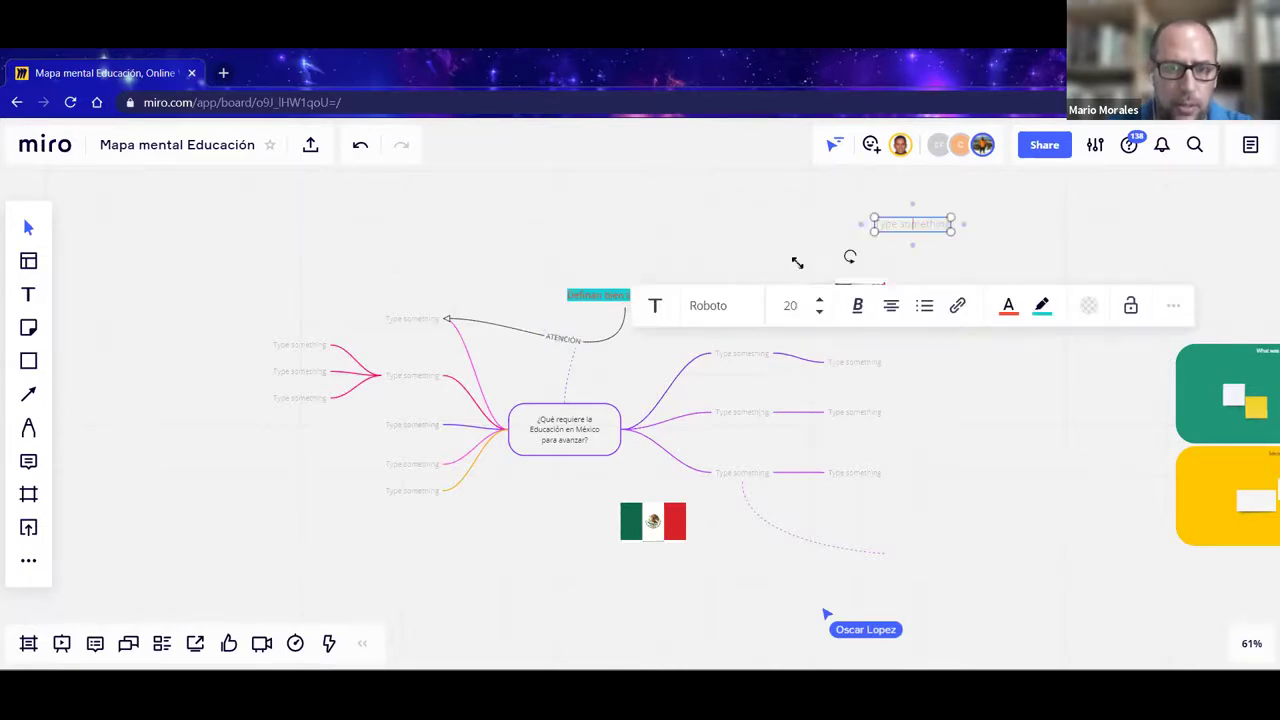
left_click(564, 343)
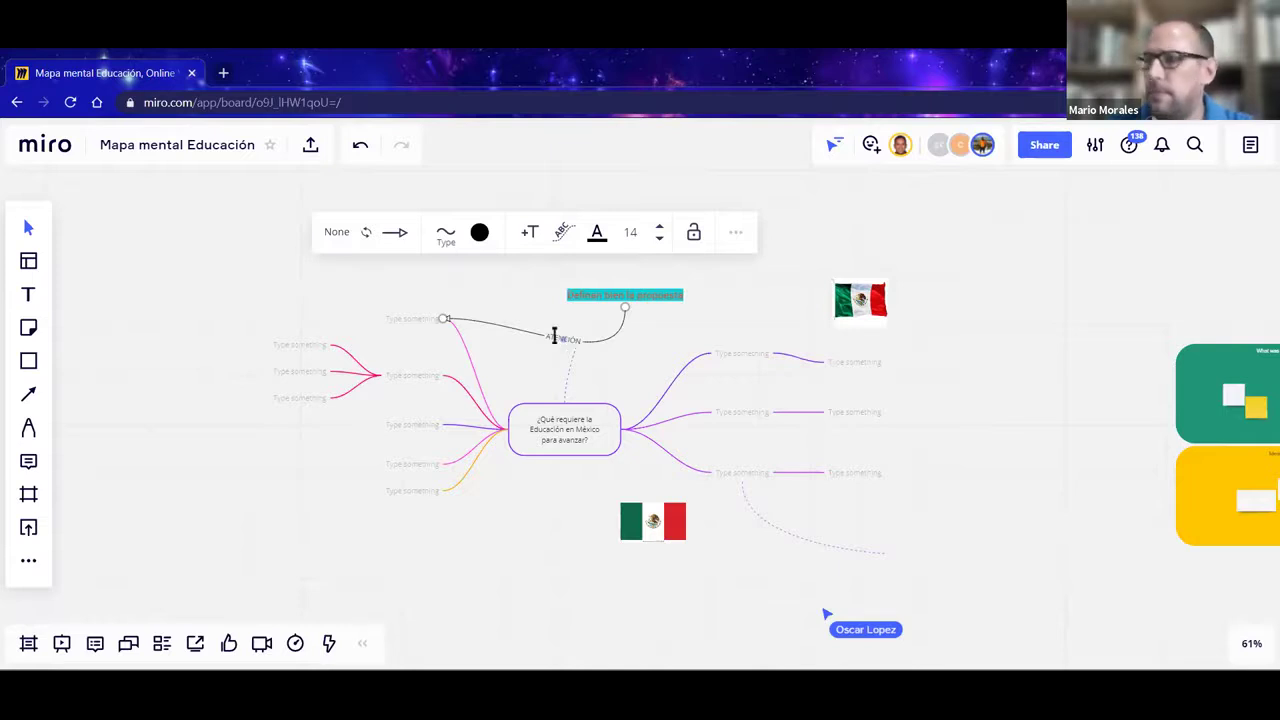
- Set the text color of the connector's "ATENCIÓN" label to amber yellow
double_click(555, 337)
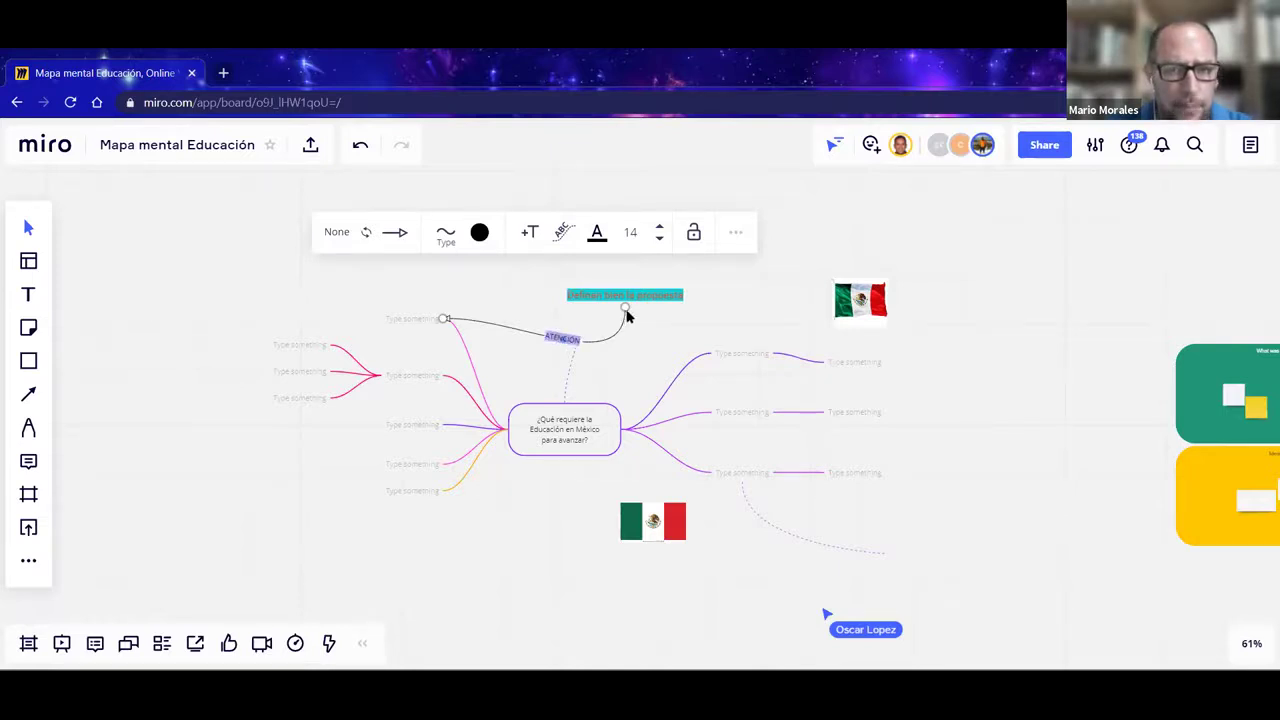
left_click(550, 337)
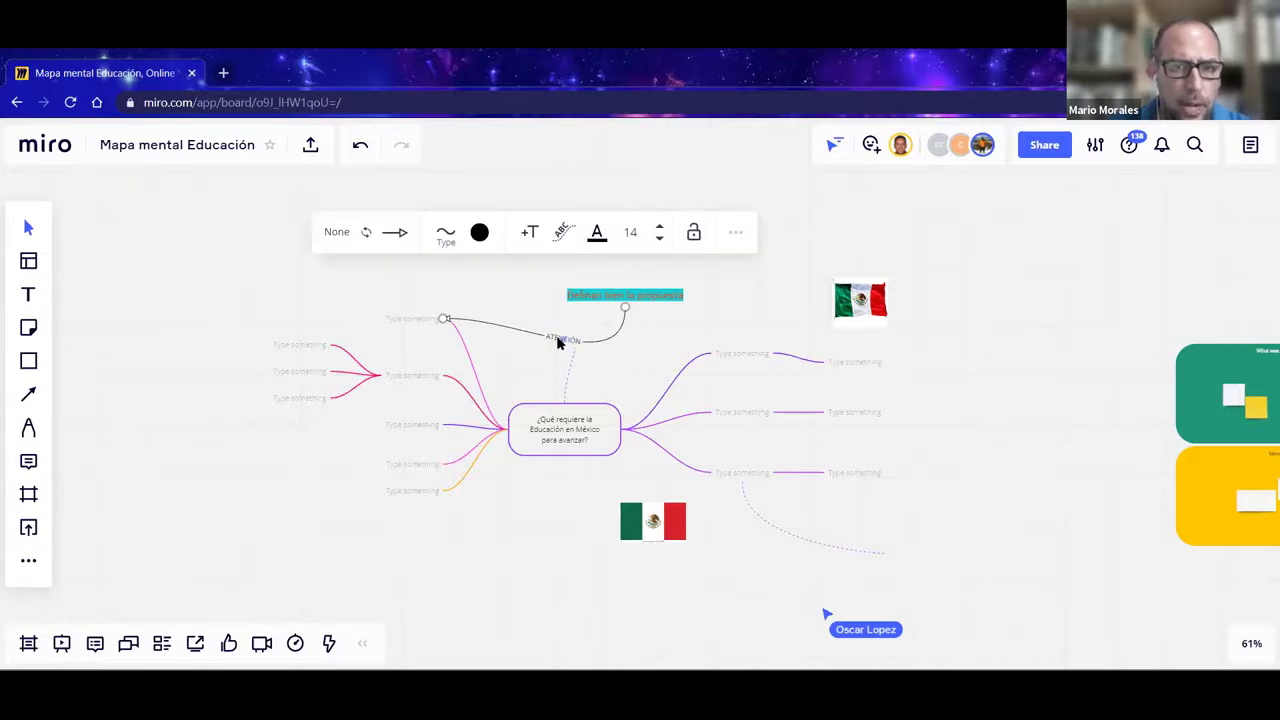
left_click(595, 239)
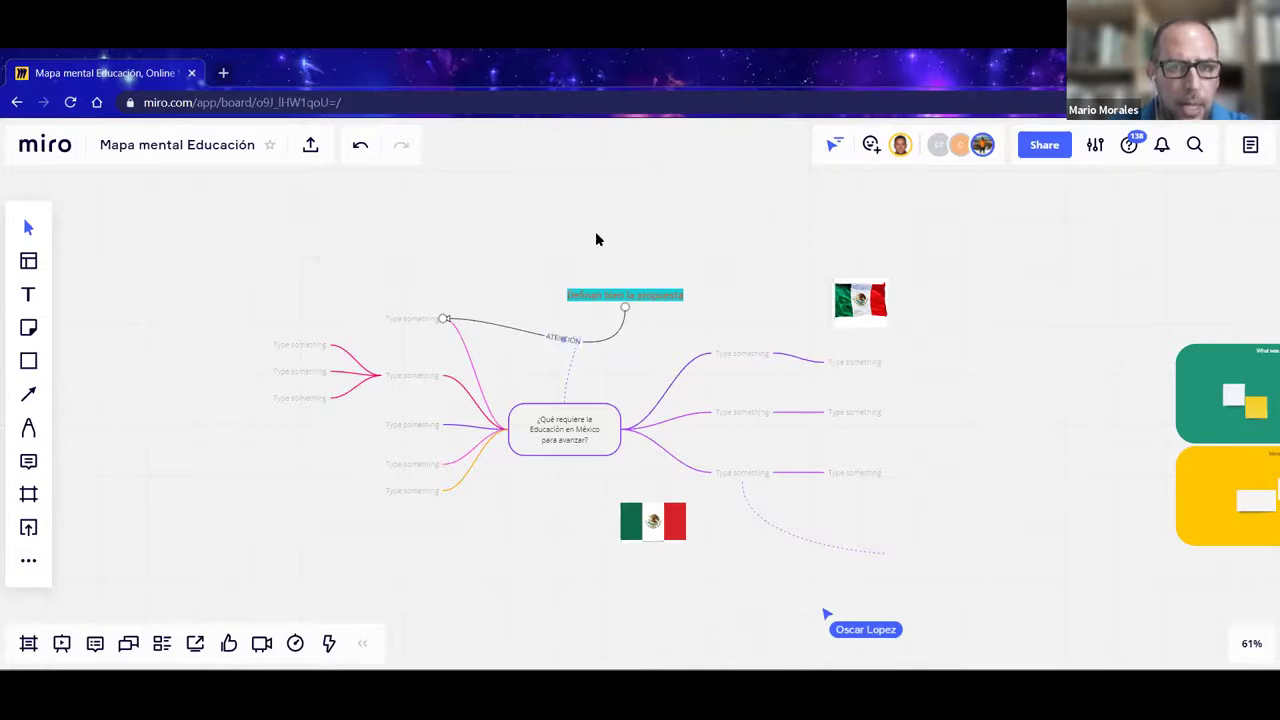
left_click(597, 232)
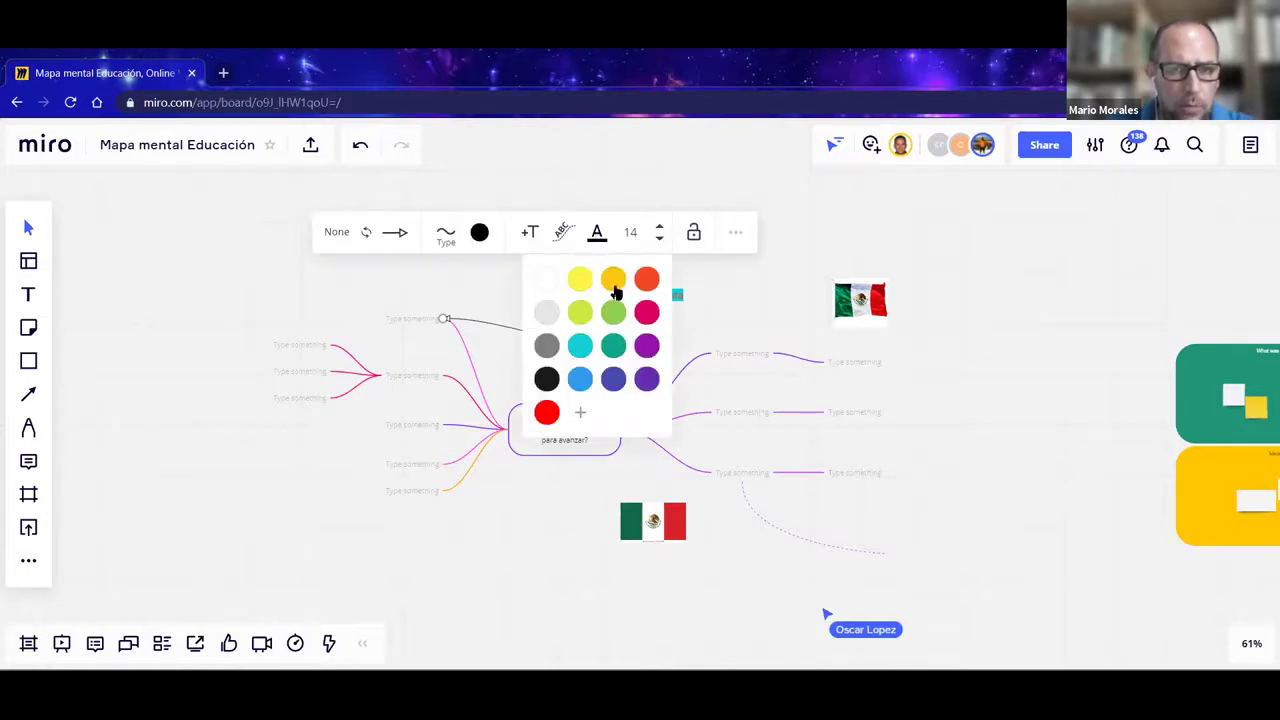
left_click(613, 280)
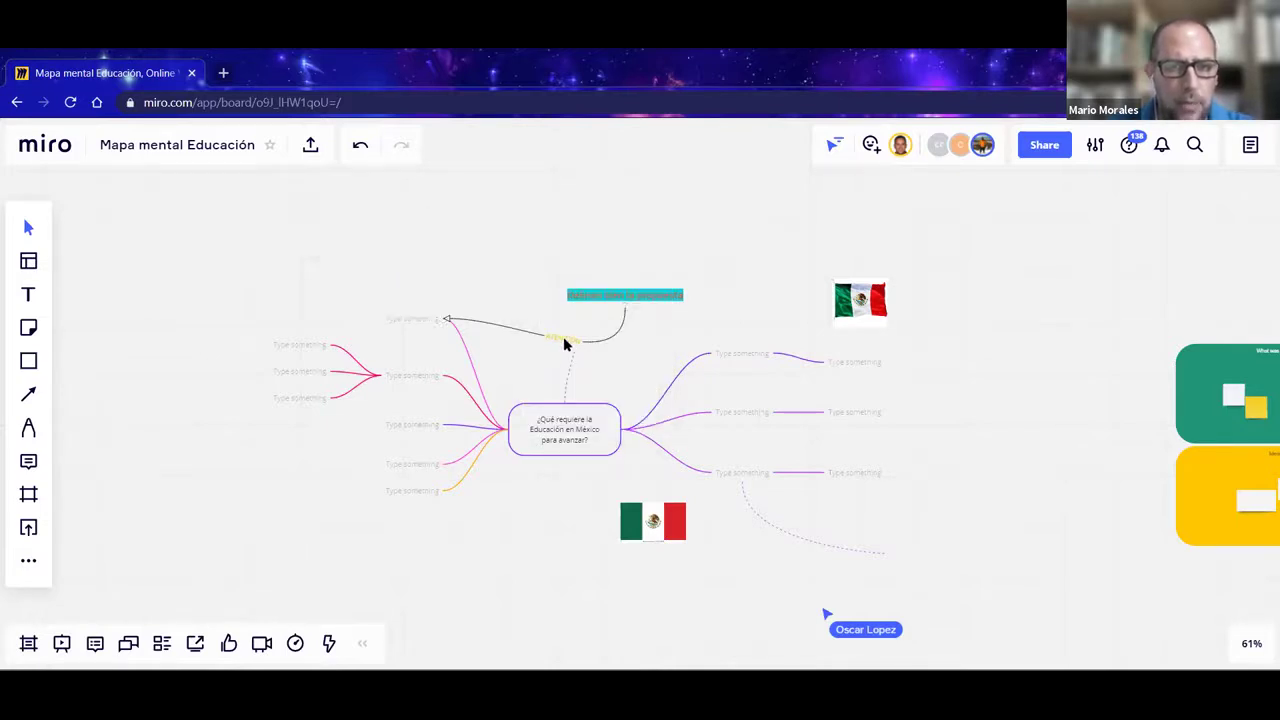
- Set the "ATENCIÓN" label to horizontal orientation and move the "Definan bien la propuesta" text box higher above the mind map
left_click(563, 336)
double_click(557, 336)
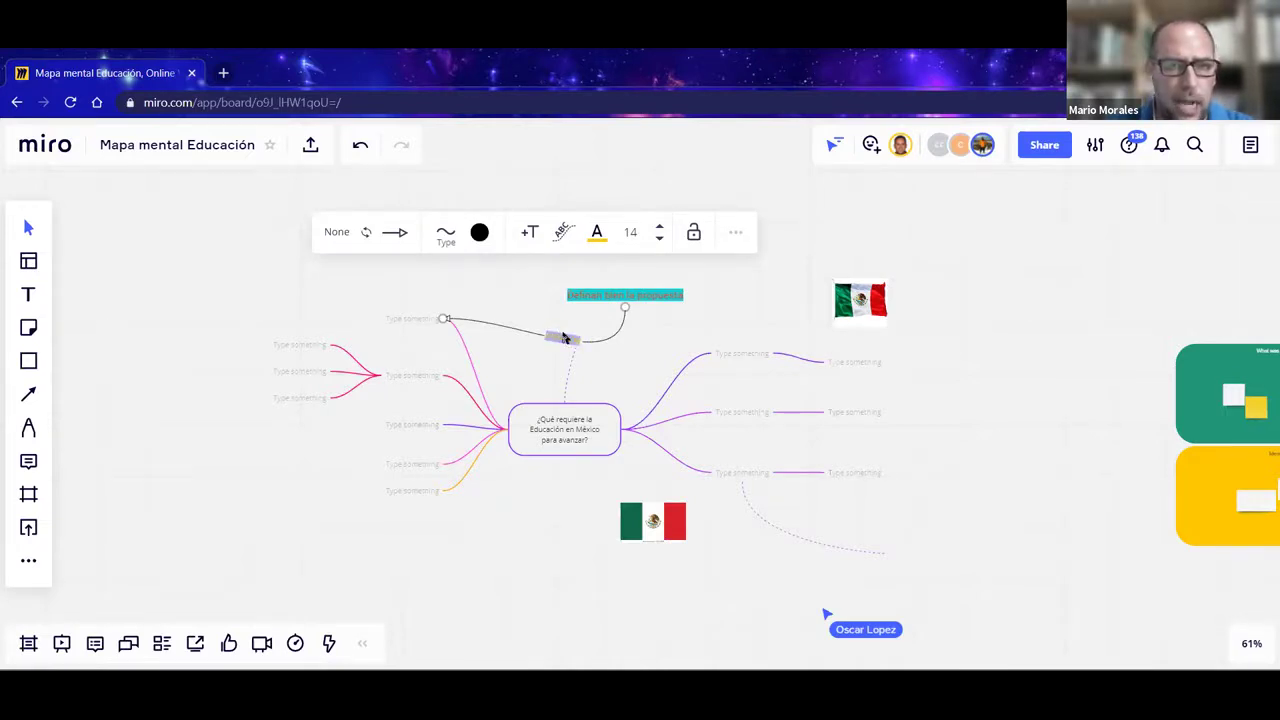
left_click(565, 234)
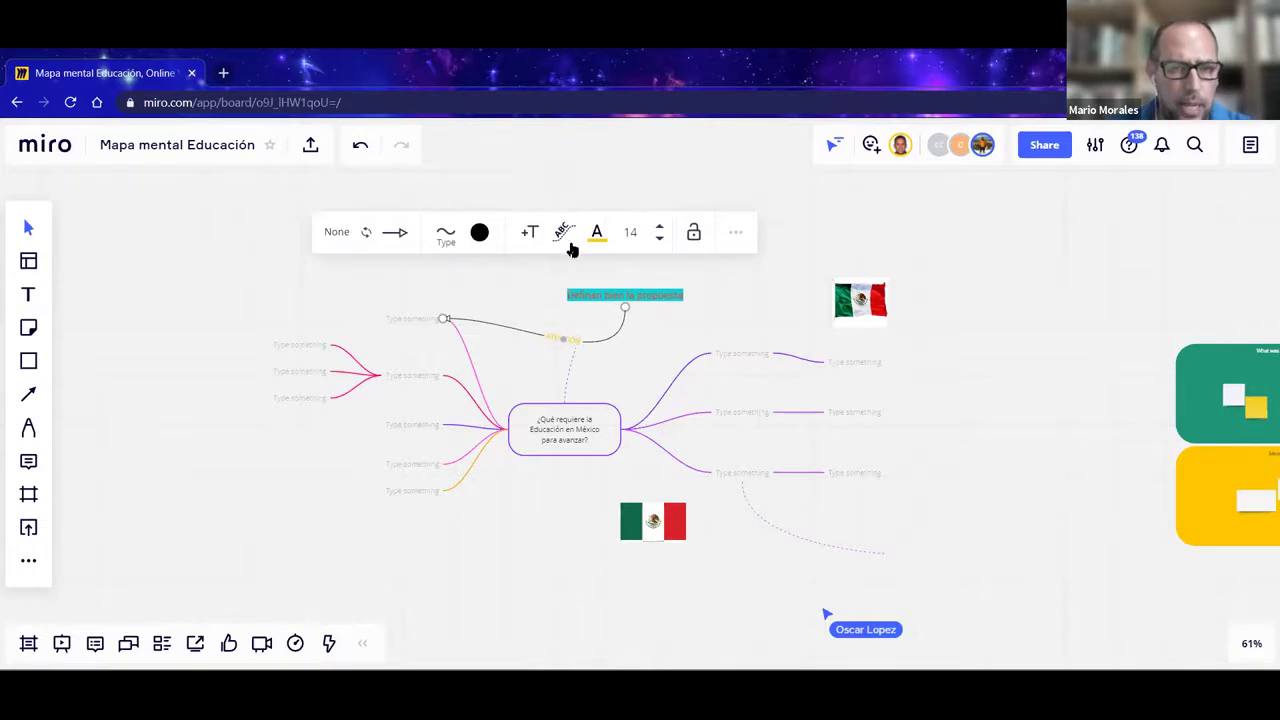
left_click(564, 233)
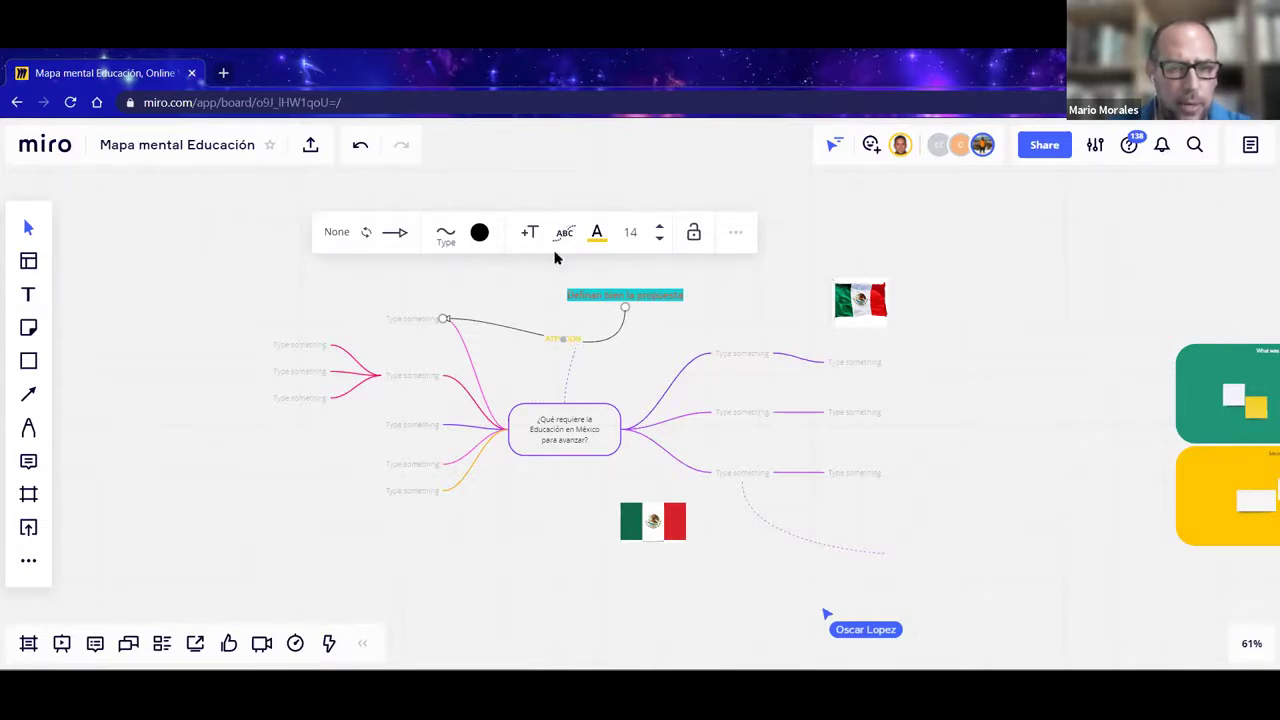
left_click(650, 298)
left_click_drag(663, 289, 618, 187)
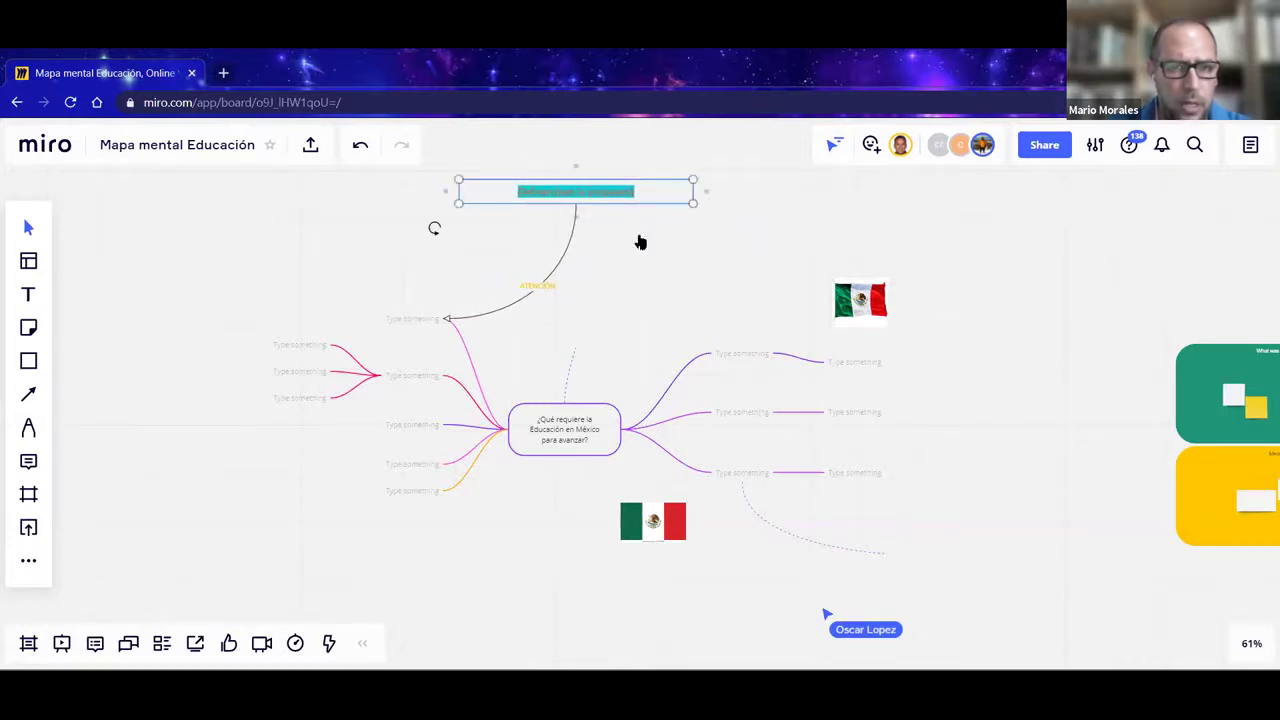
- Try aligning the "ATENCIÓN" label along the connector line, restore its horizontal orientation, and deselect the connector
left_click(537, 290)
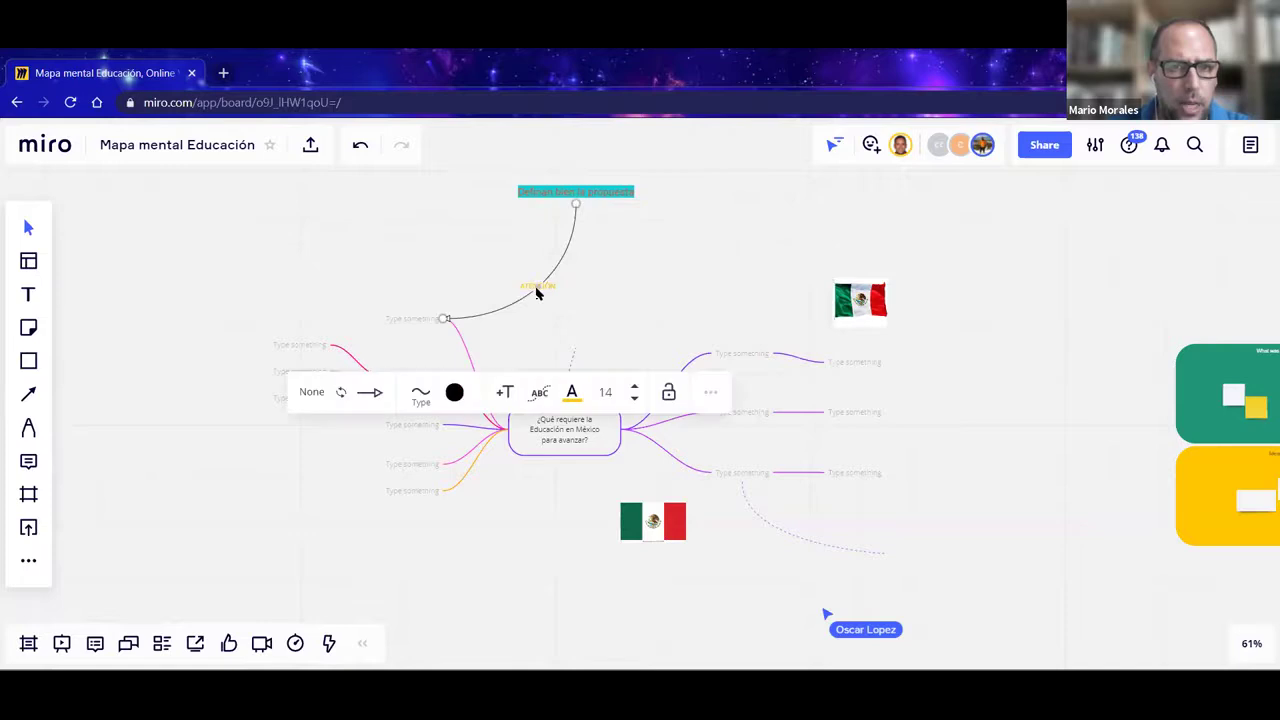
left_click(539, 392)
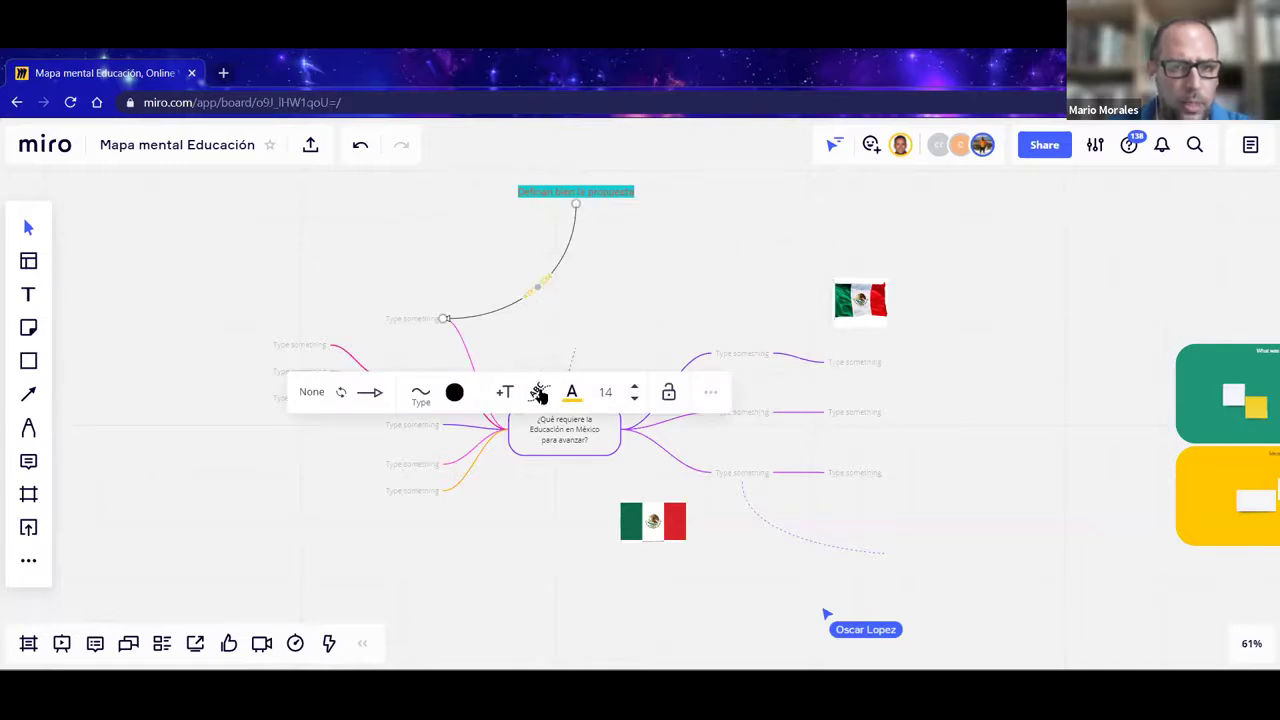
left_click(539, 392)
left_click(658, 243)
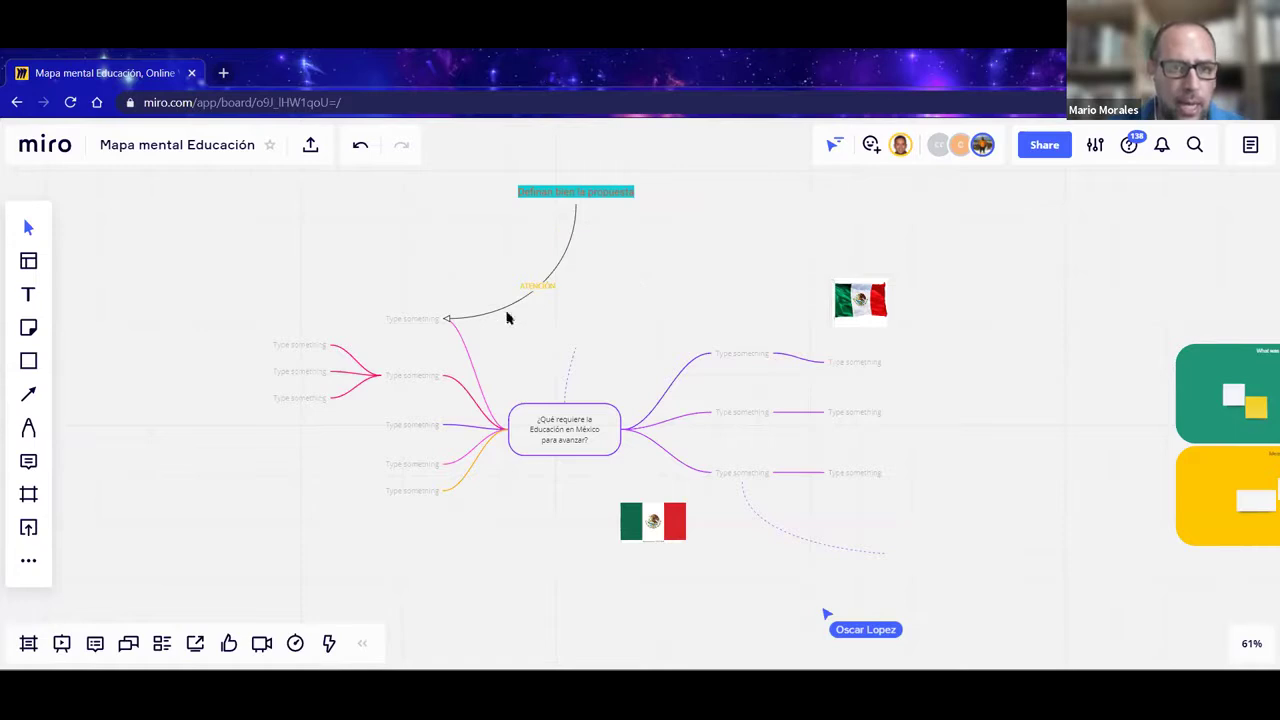
- Draw a curved arrow connector from beside the "Definan bien la propuesta" text box down to the upper right branch of the mind map
left_click(615, 195)
left_click_drag(703, 192, 743, 349)
left_click(656, 231)
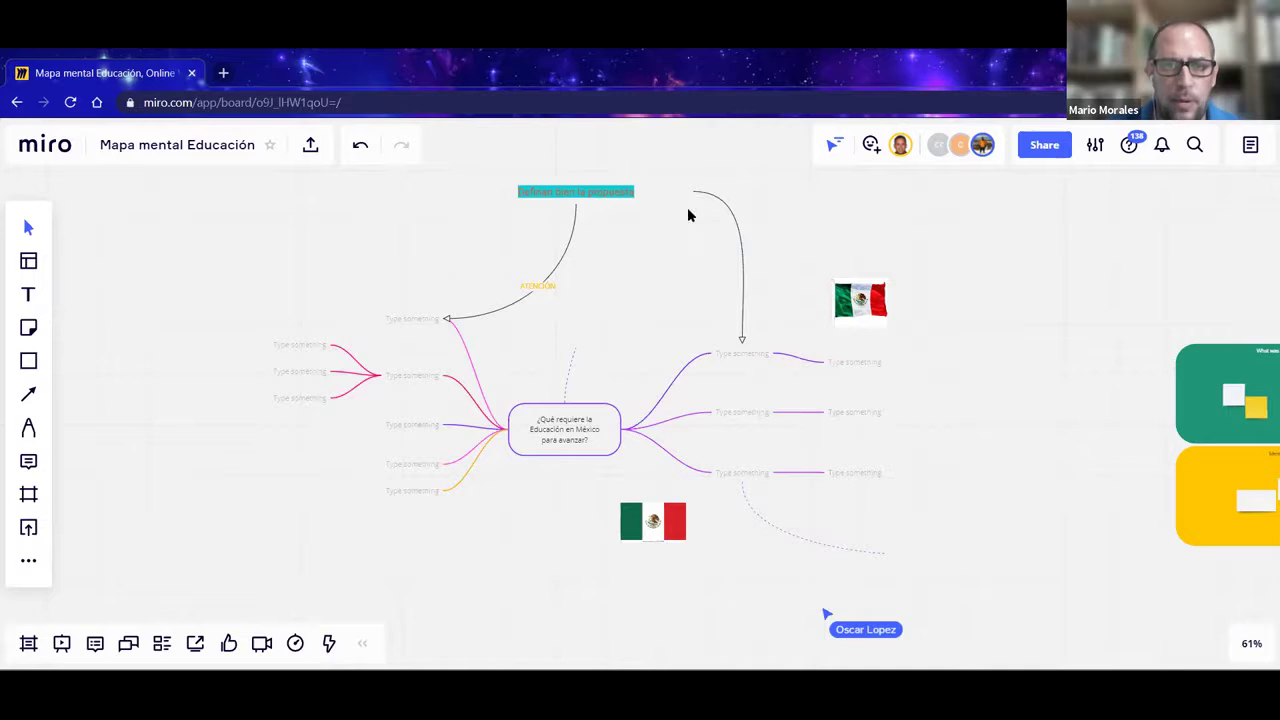
- Add the text label "ATENCIÓN" to the new curved connector on the right side of the mind map
left_click(707, 195)
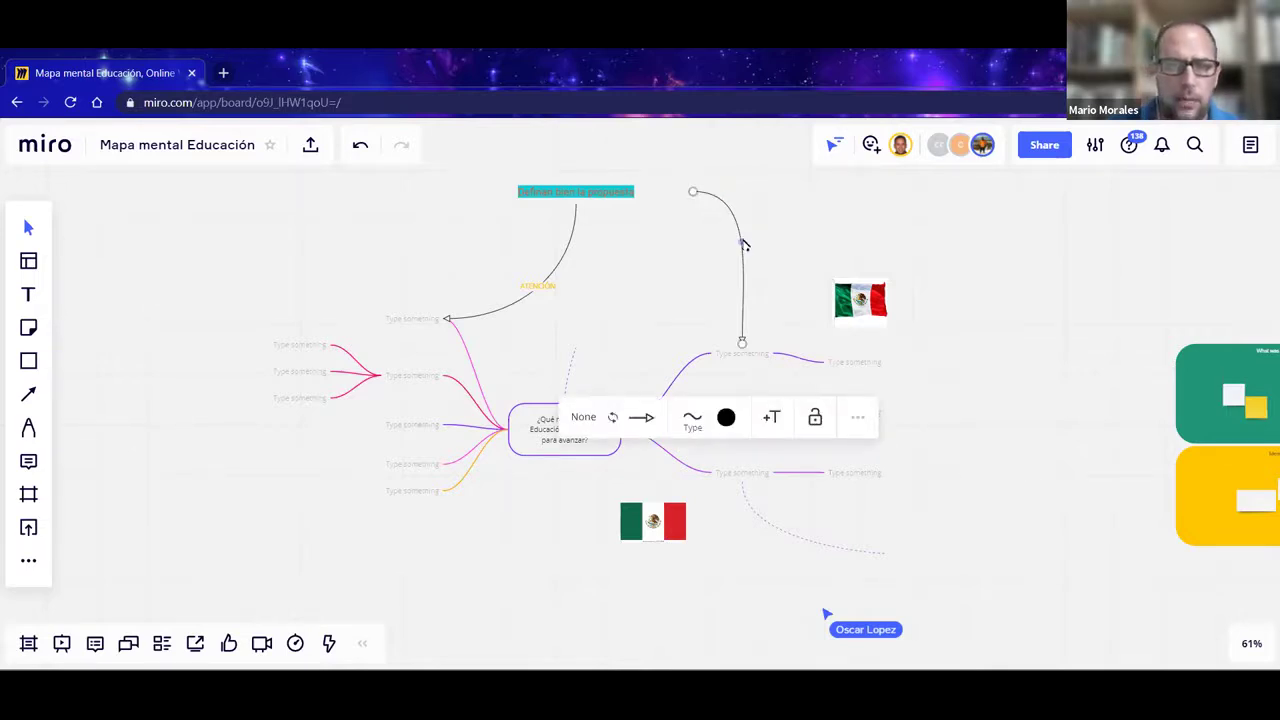
left_click(771, 420)
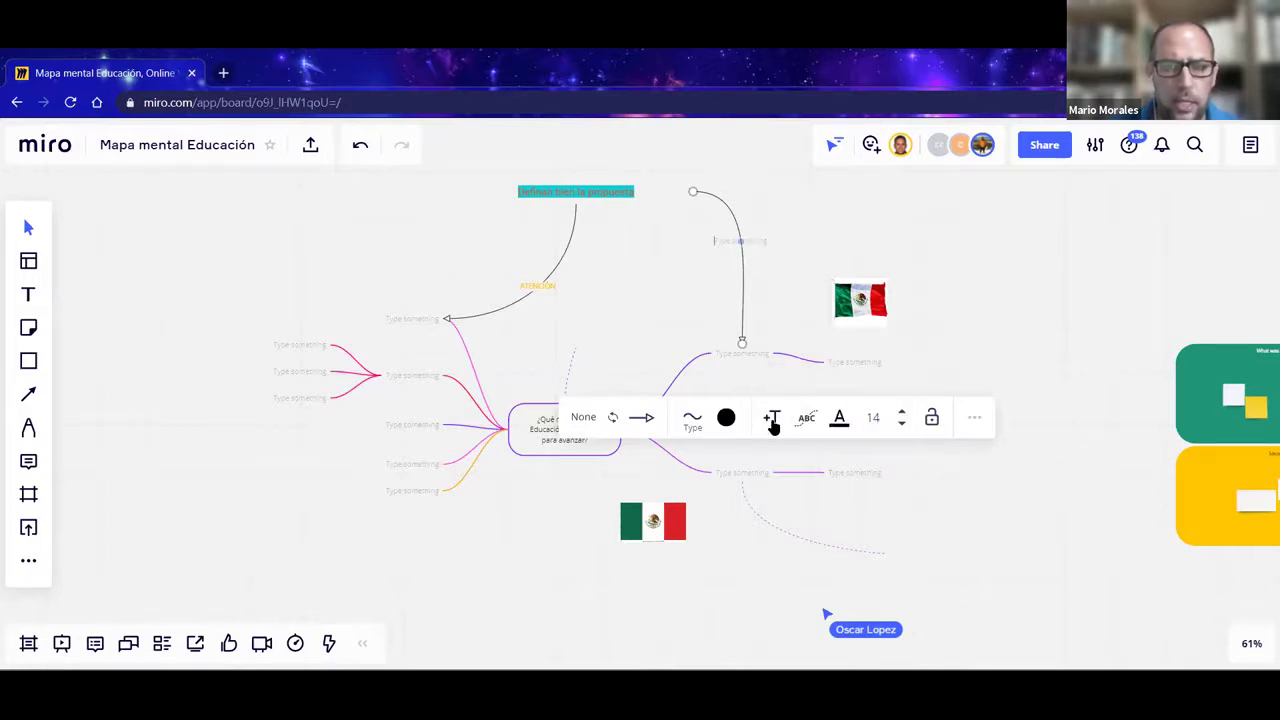
type("ATENCIÓN")
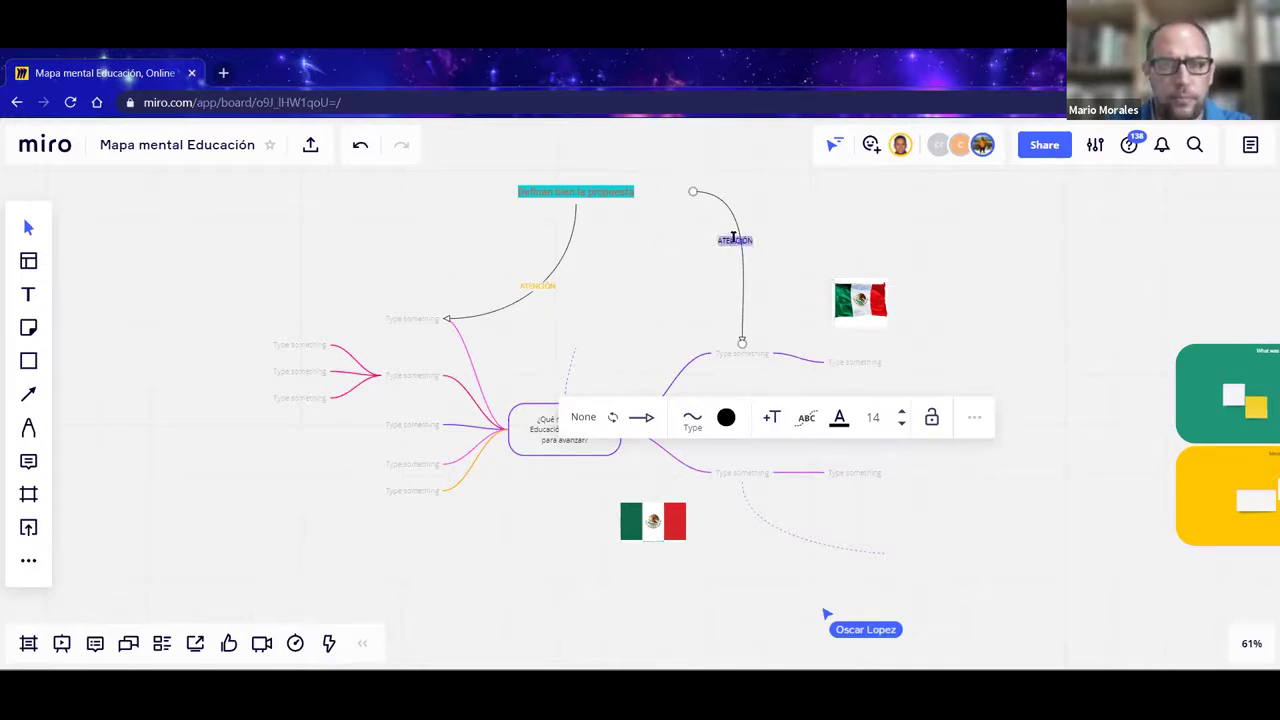
left_click(733, 430)
left_click(733, 430)
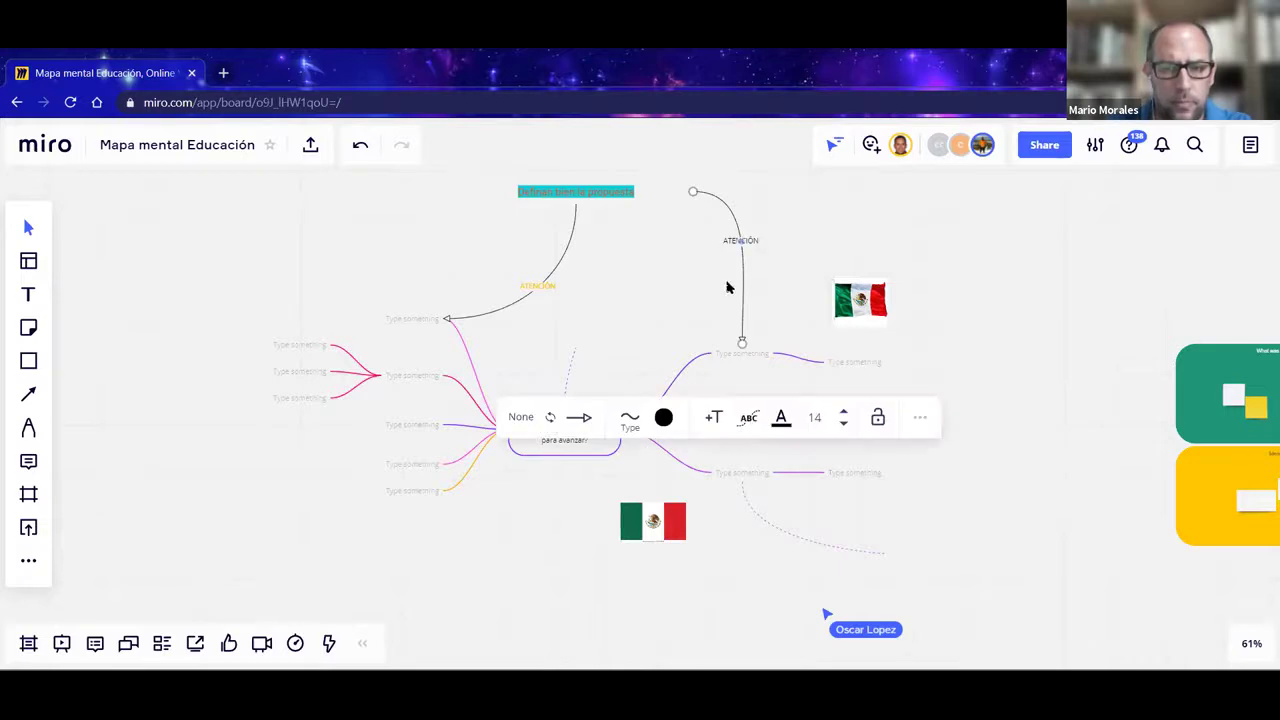
- Set the text color of the right connector's "ATENCIÓN" label to amber yellow and deselect the connector
left_click(783, 420)
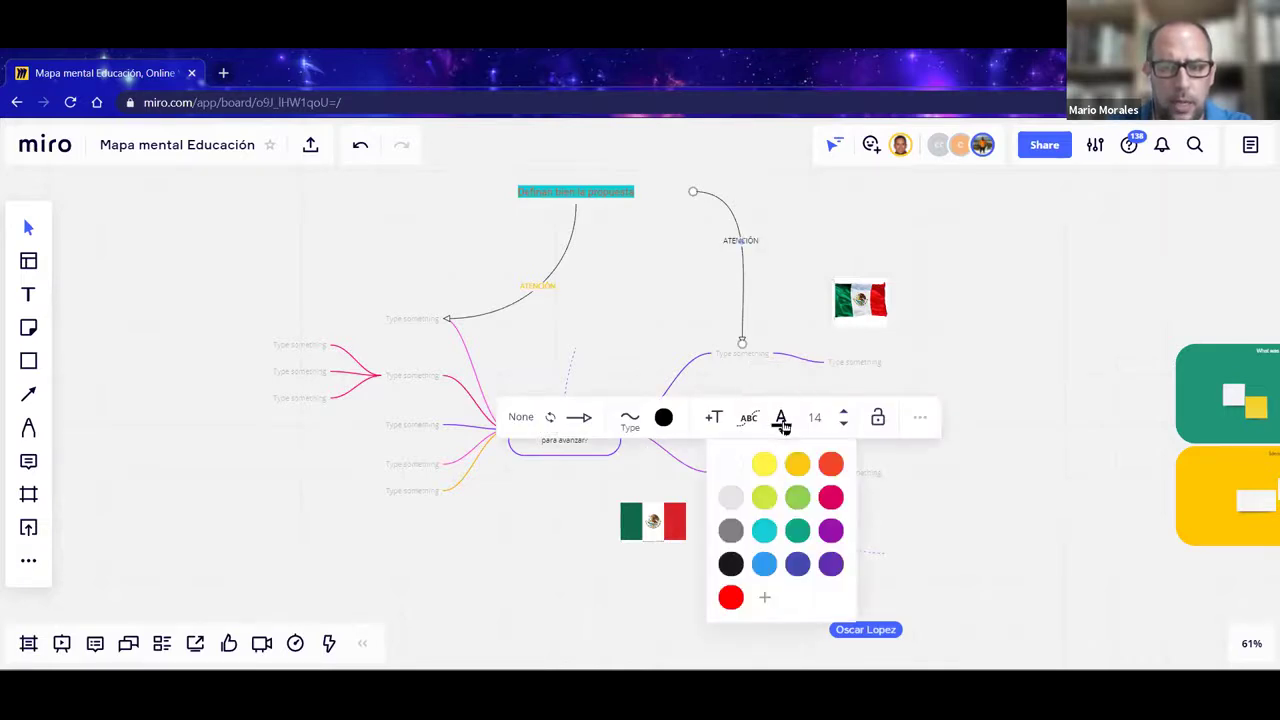
left_click(796, 466)
left_click(763, 291)
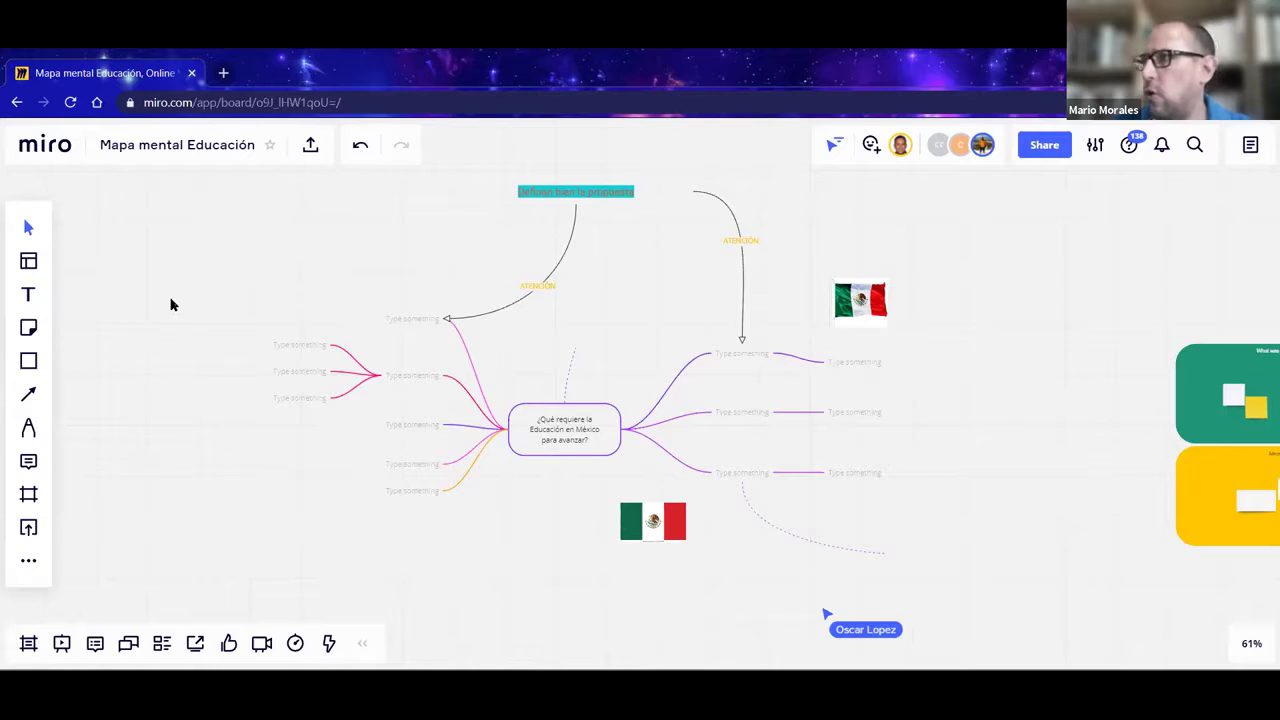
left_click(727, 357)
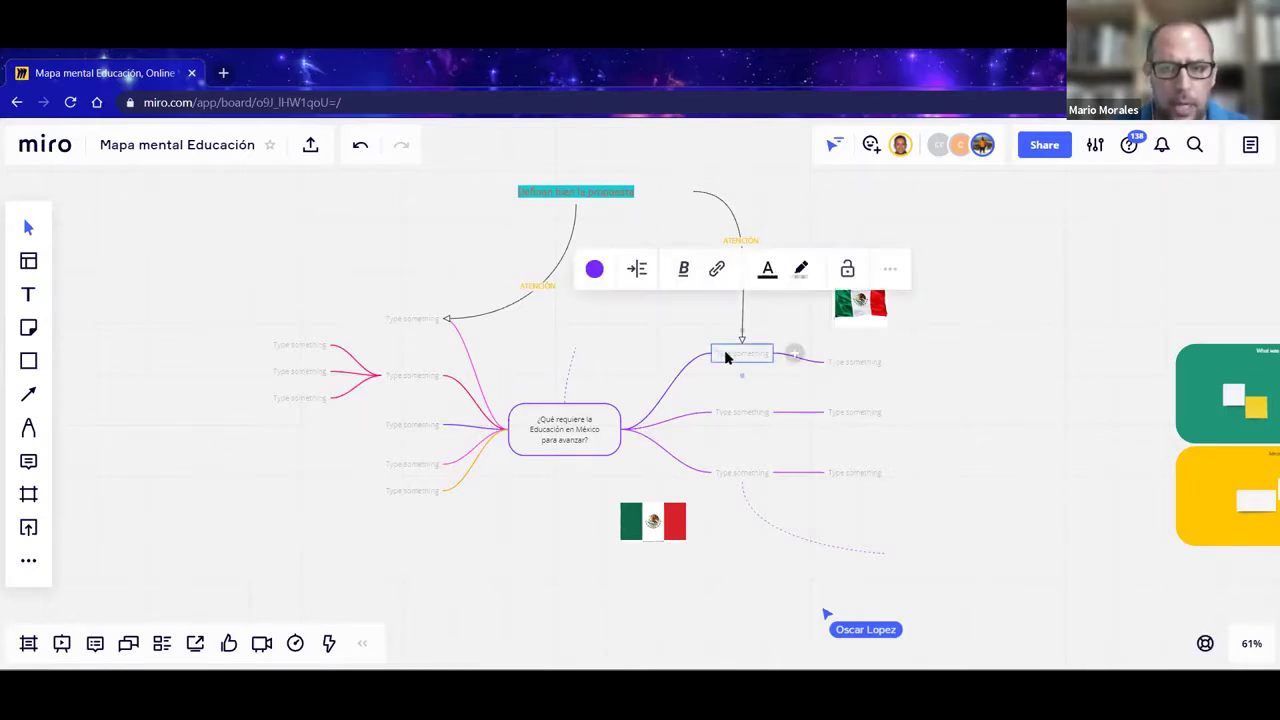
left_click(660, 405)
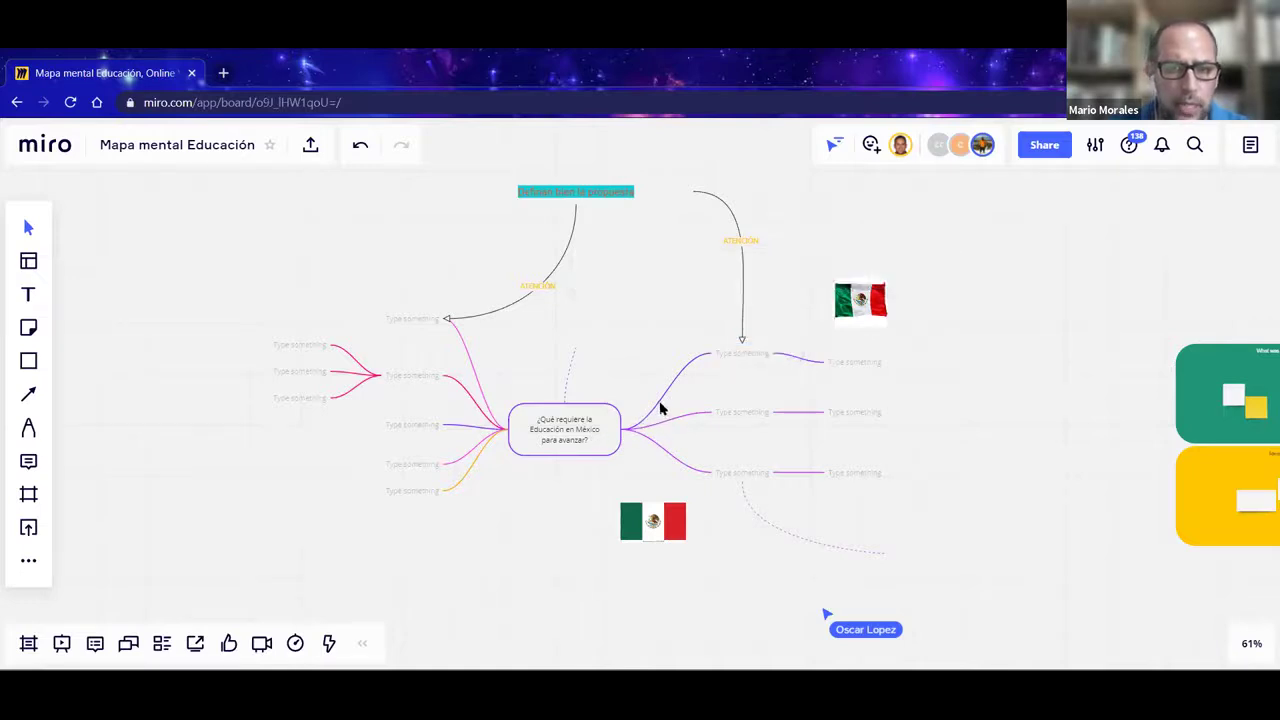
left_click(729, 357)
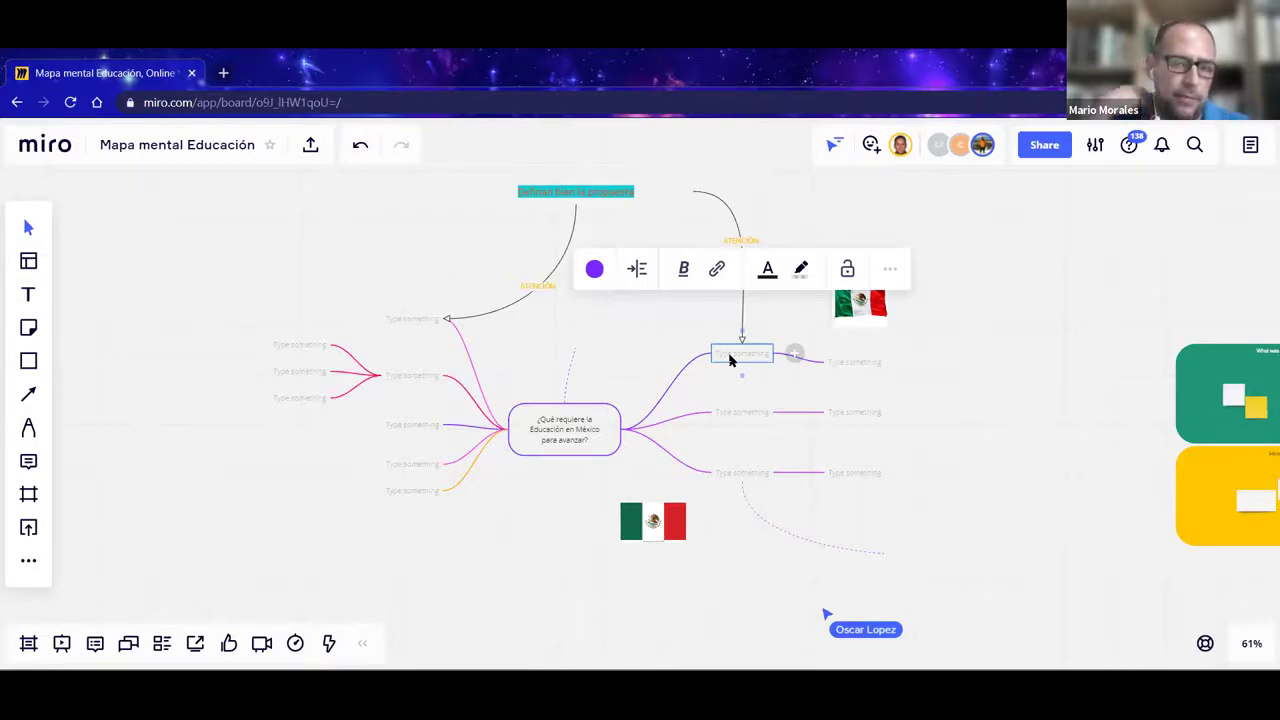
left_click(407, 249)
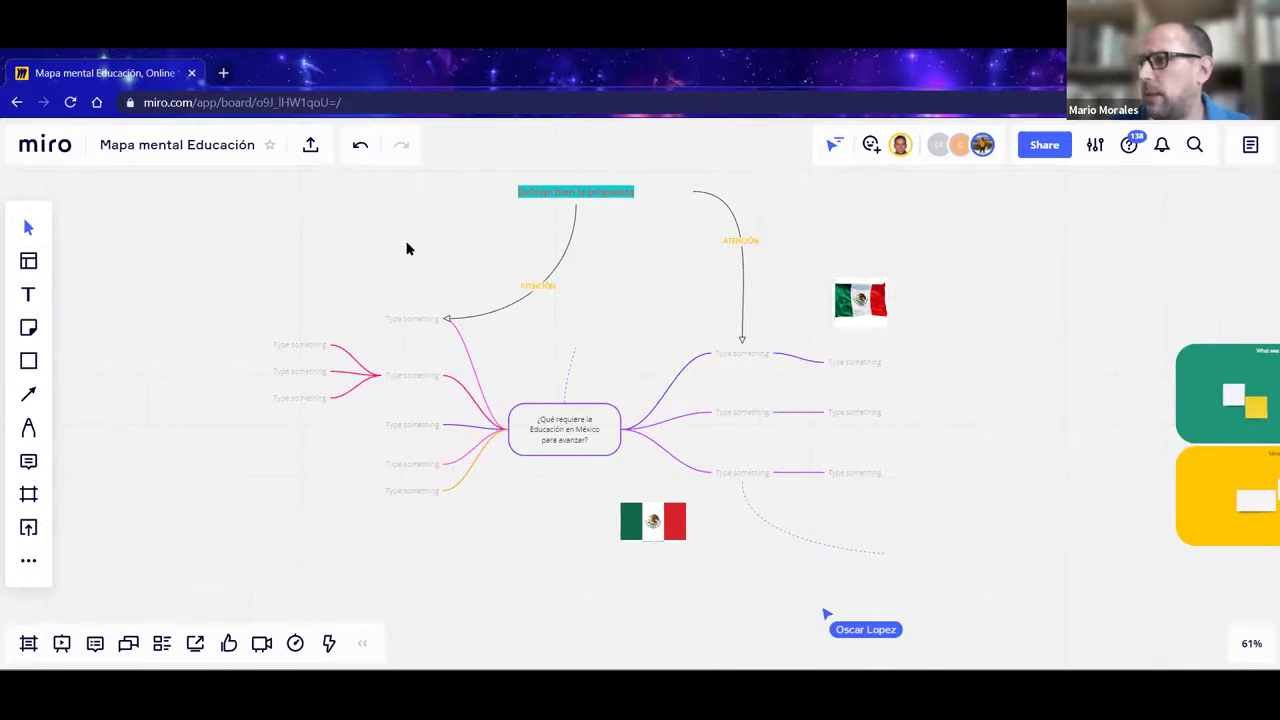
- Place a pink sticky note above the left branches of the mind map with the text "Revisemos la Escuela Pública"
left_click(29, 330)
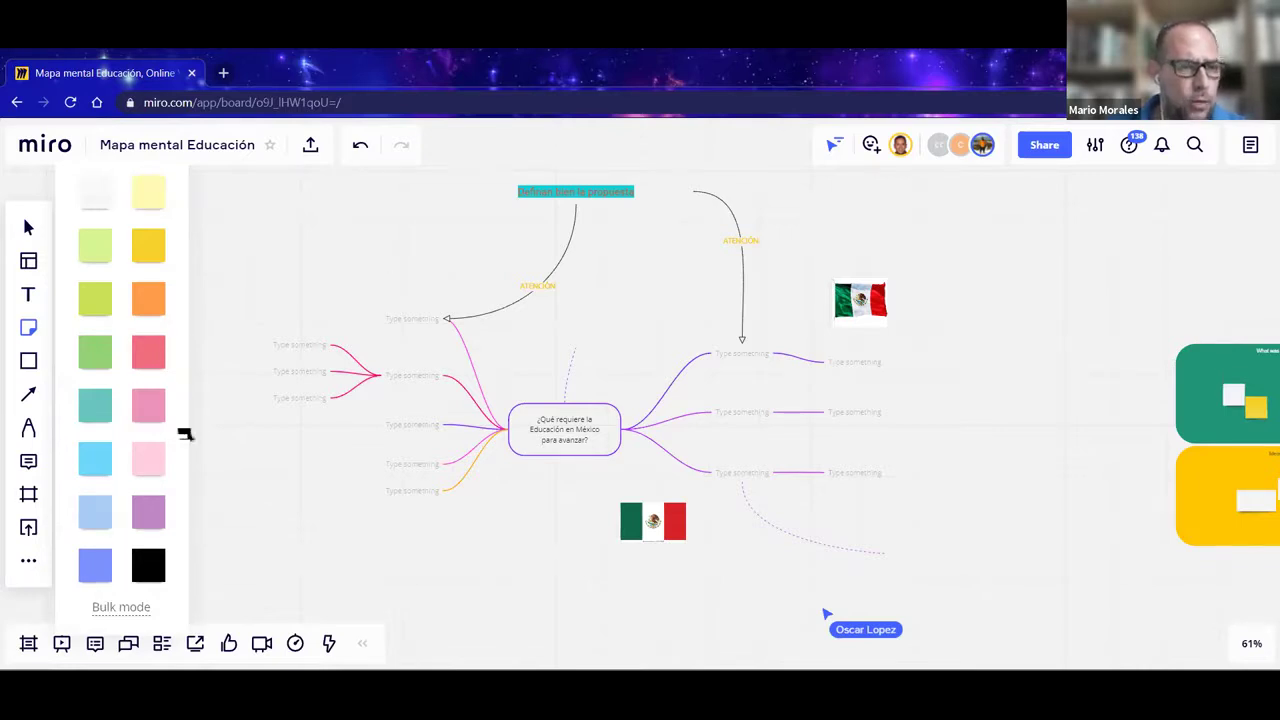
left_click(148, 408)
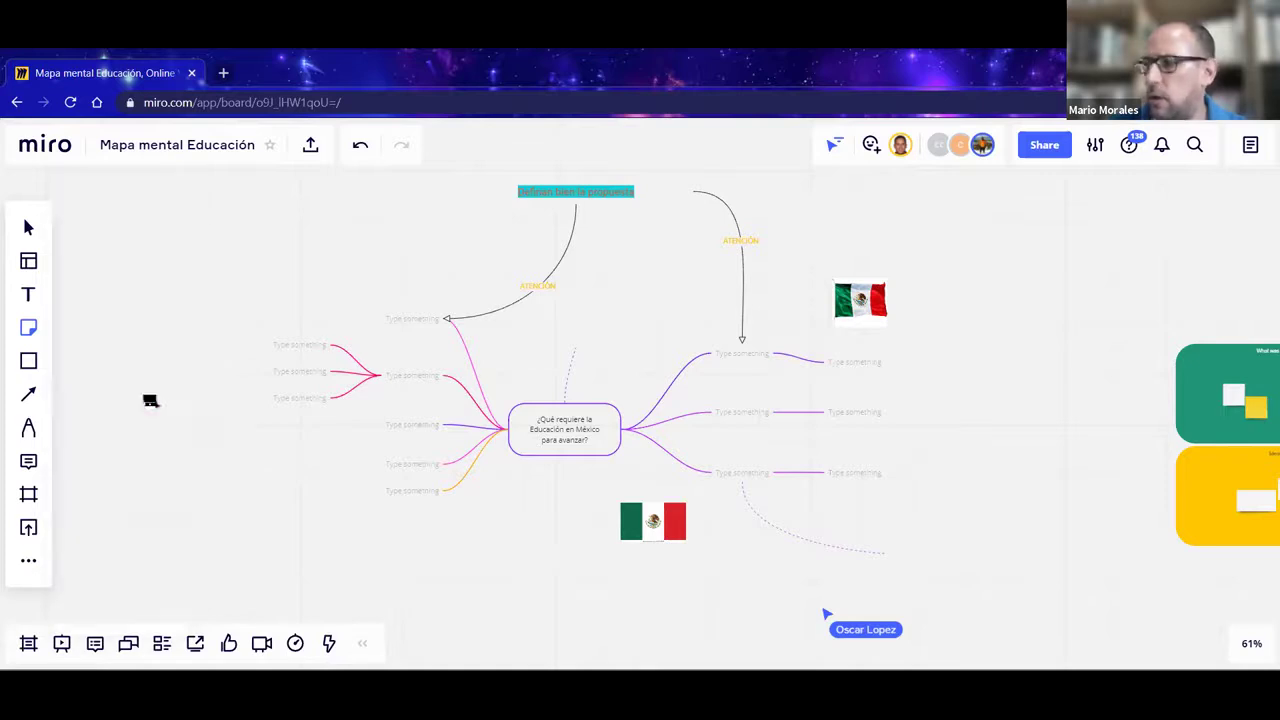
left_click_drag(250, 203, 347, 291)
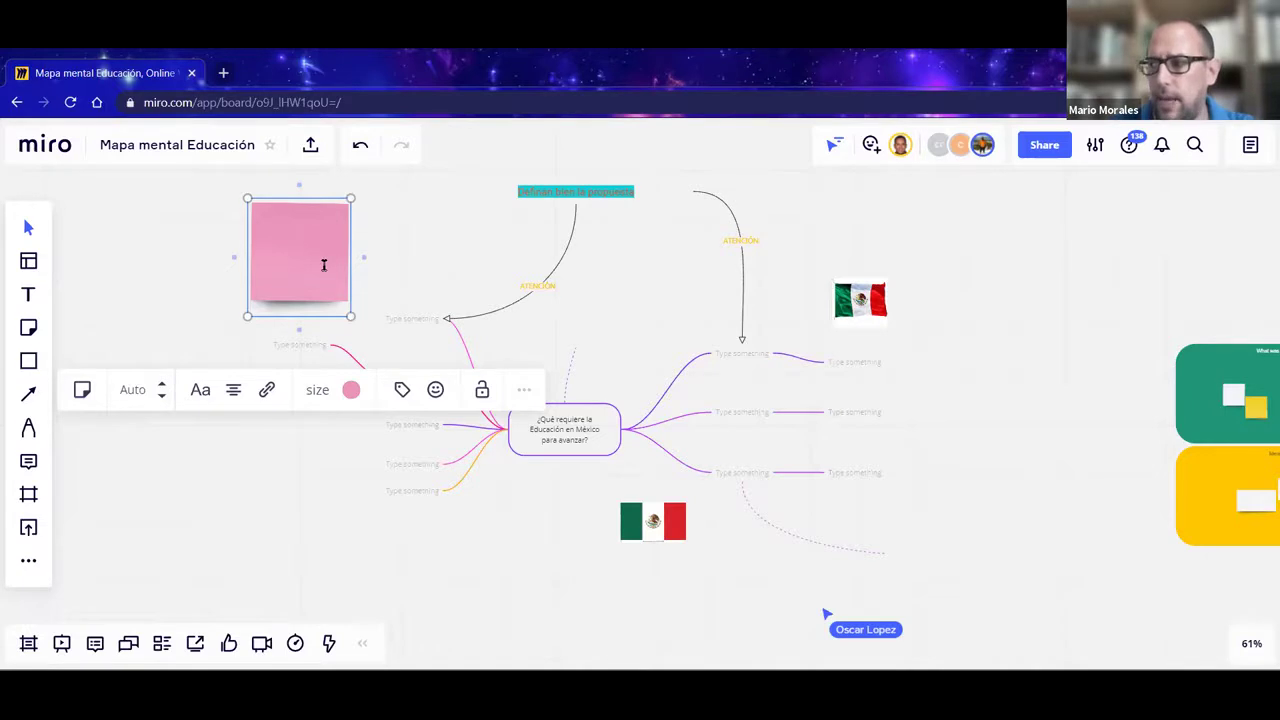
type("Revisemos al")
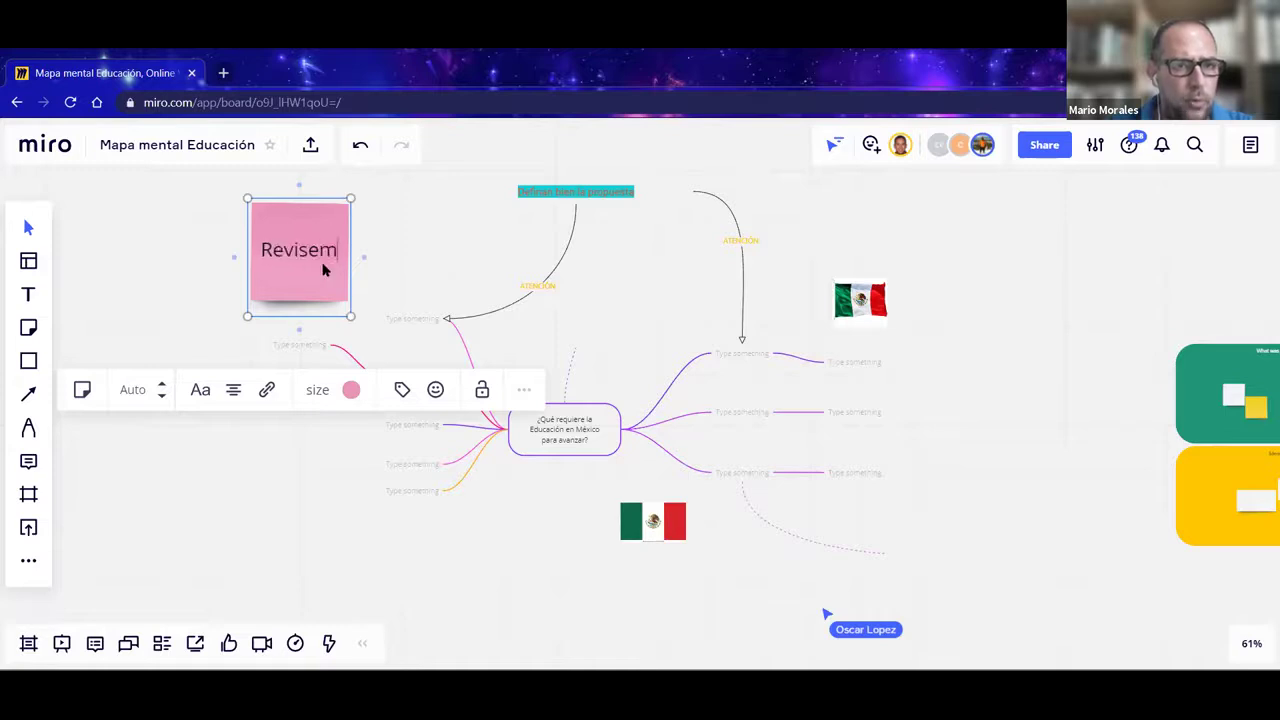
key("BackSpace")
key("BackSpace")
type("la")
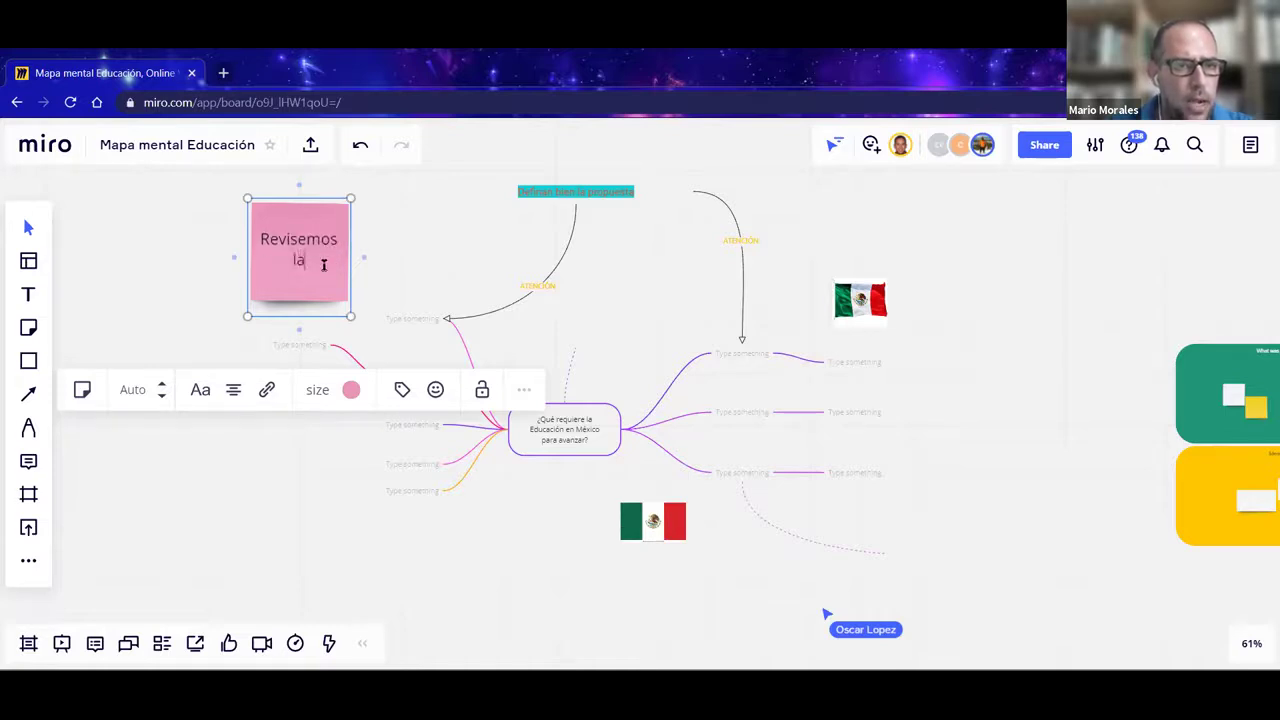
type(" Escuela Pública")
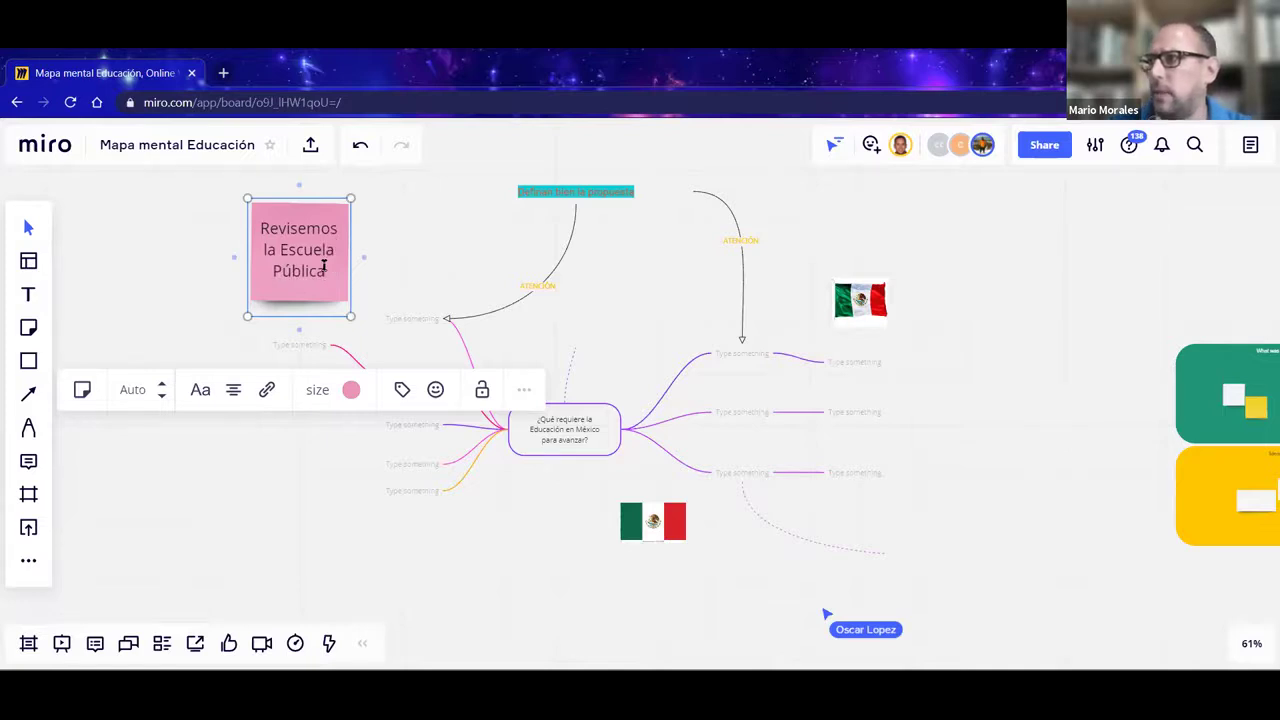
- Make the pink sticky note slightly smaller and shift it a little to the right above the left branches
left_click(397, 234)
left_click(310, 263)
mouse_move(344, 297)
left_mouse_down()
mouse_move(334, 289)
mouse_move(342, 301)
left_mouse_up()
left_click(418, 273)
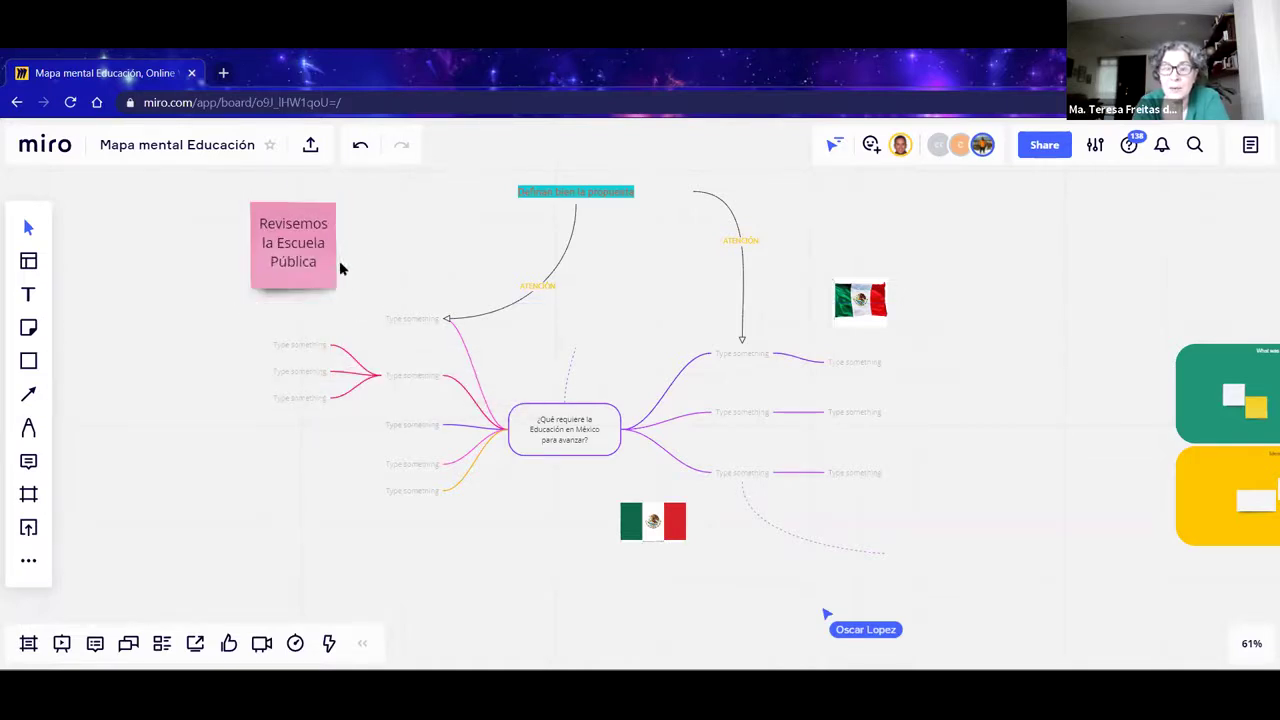
left_click_drag(334, 272, 363, 271)
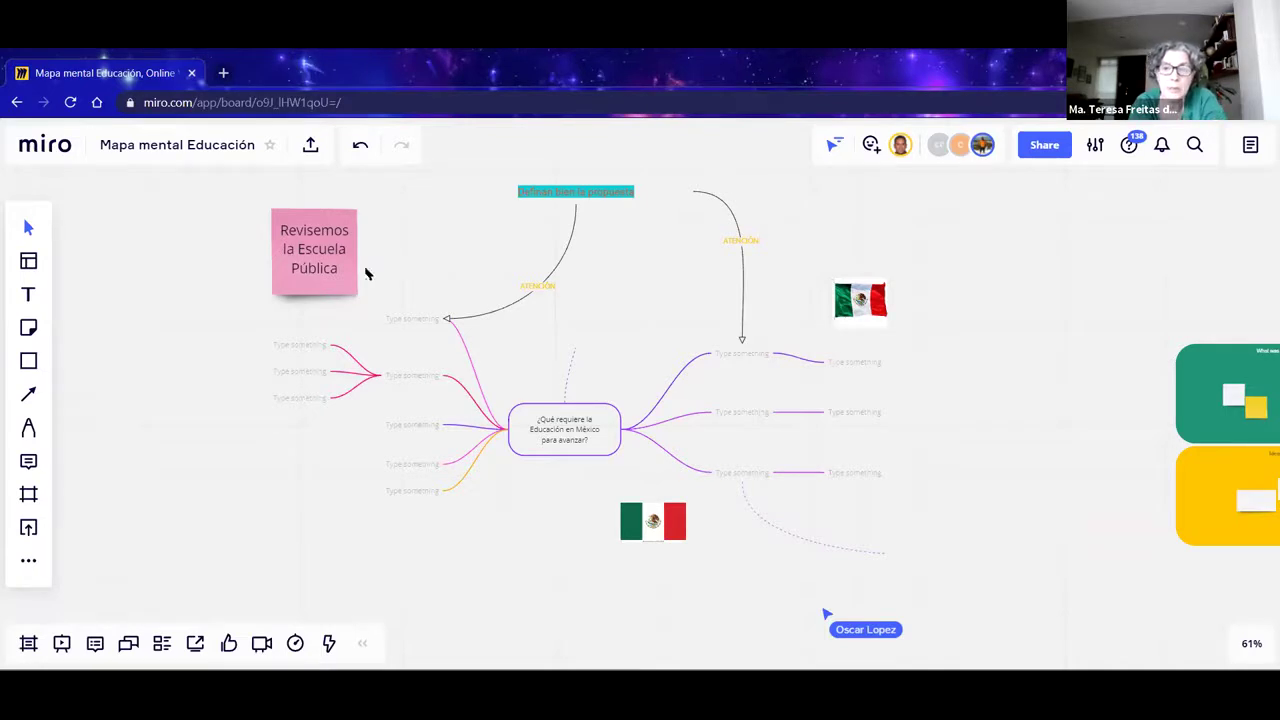
- Replace the pink sticky note's text with "Sindicato de Maestros"
double_click(321, 249)
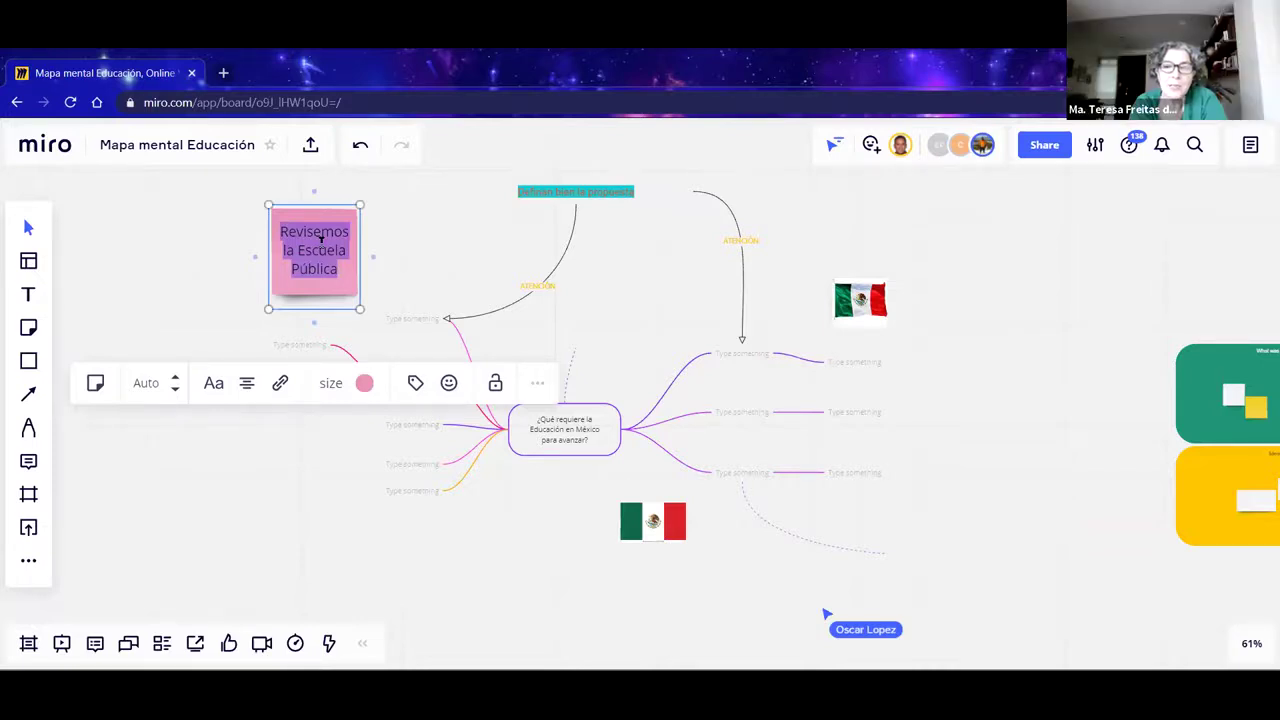
type("Sindica")
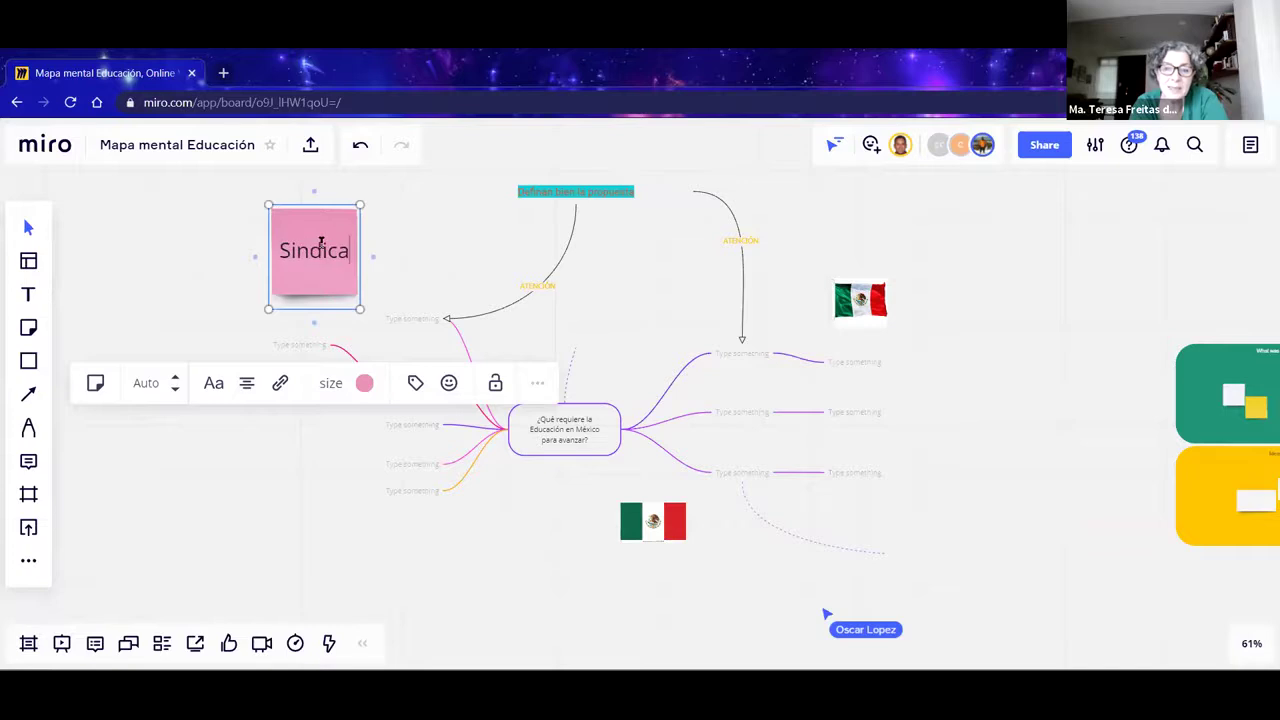
type("to de Maestros")
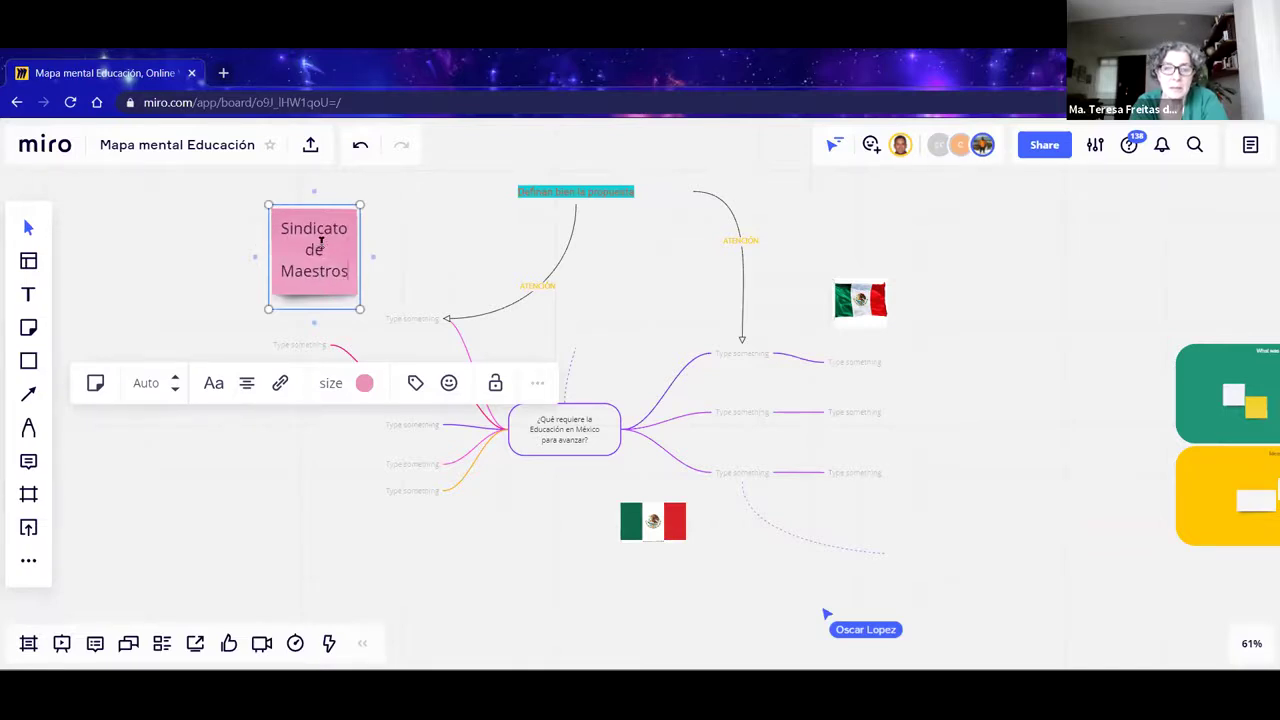
left_click(460, 250)
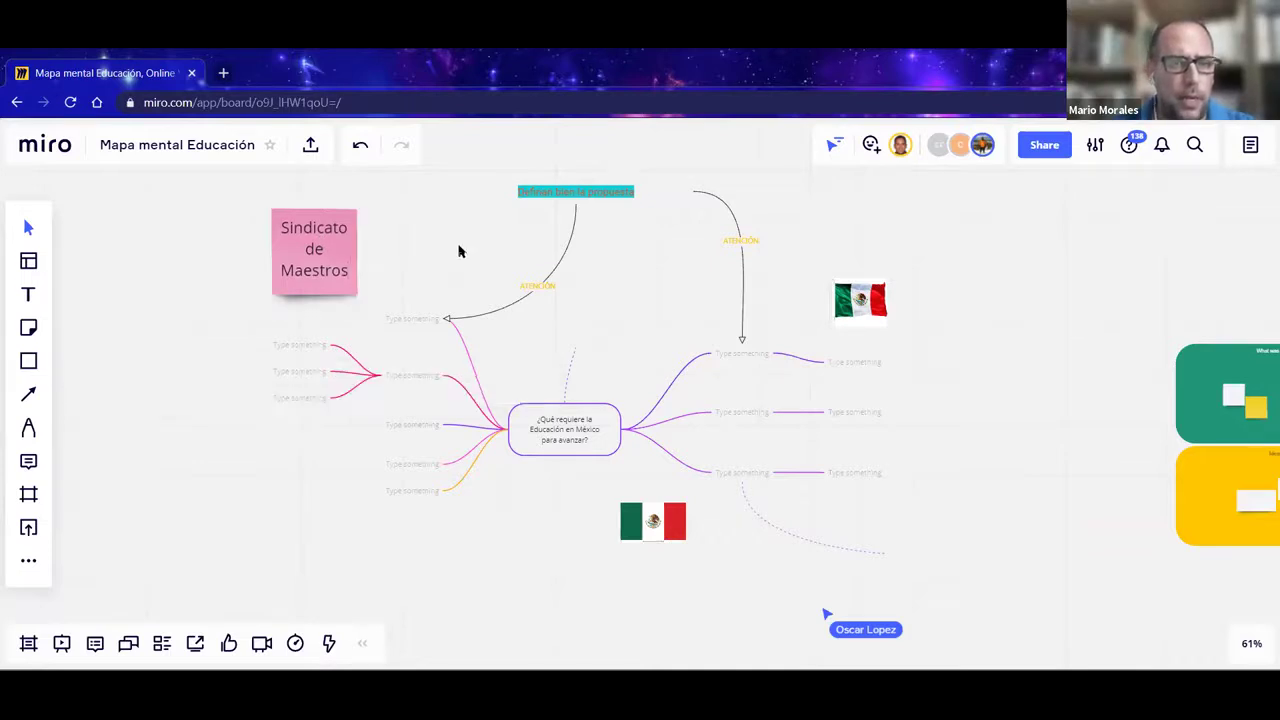
- Shrink the "Sindicato de Maestros" sticky note further and deselect it
left_click(323, 257)
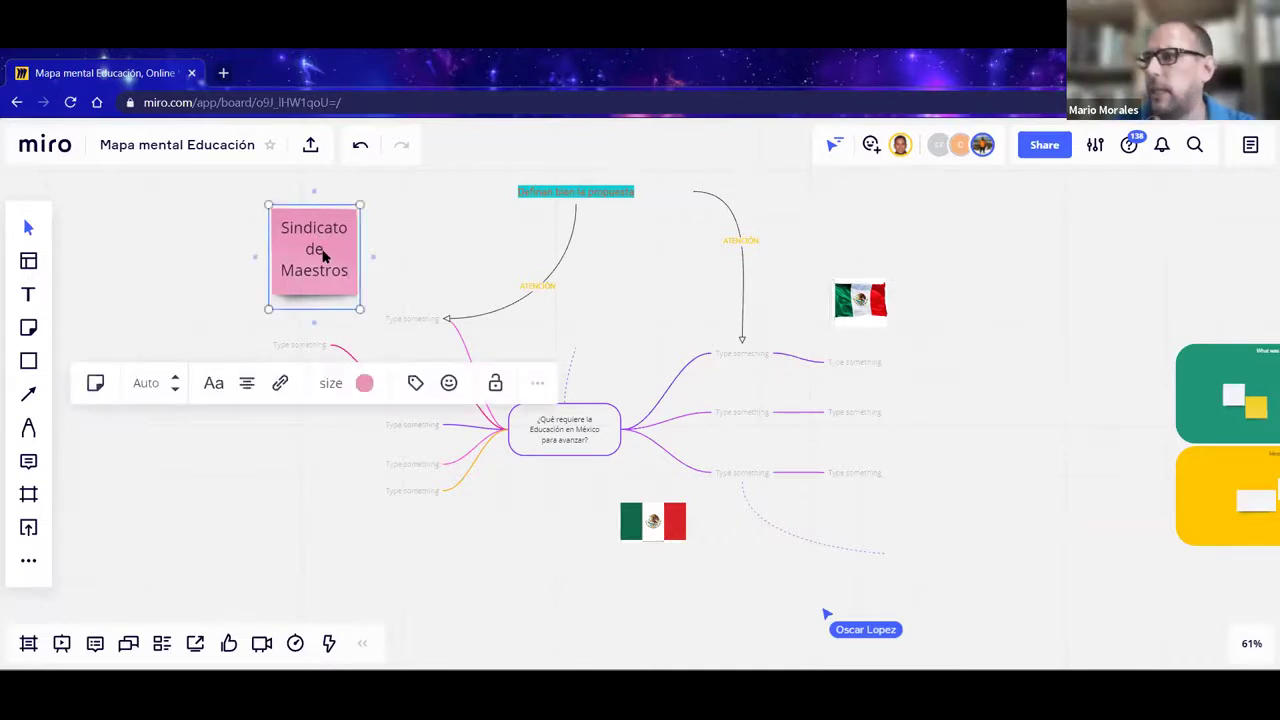
left_click_drag(359, 308, 354, 277)
left_click(408, 239)
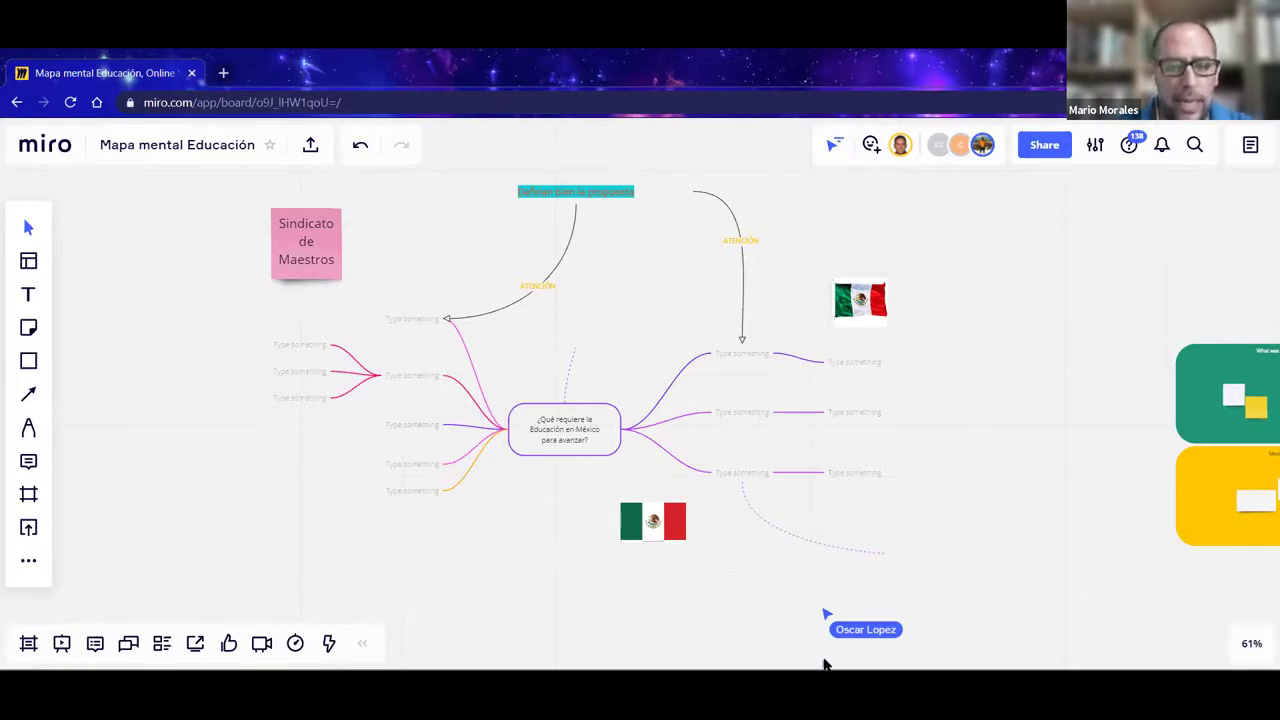
scroll(823, 665, "down", 1)
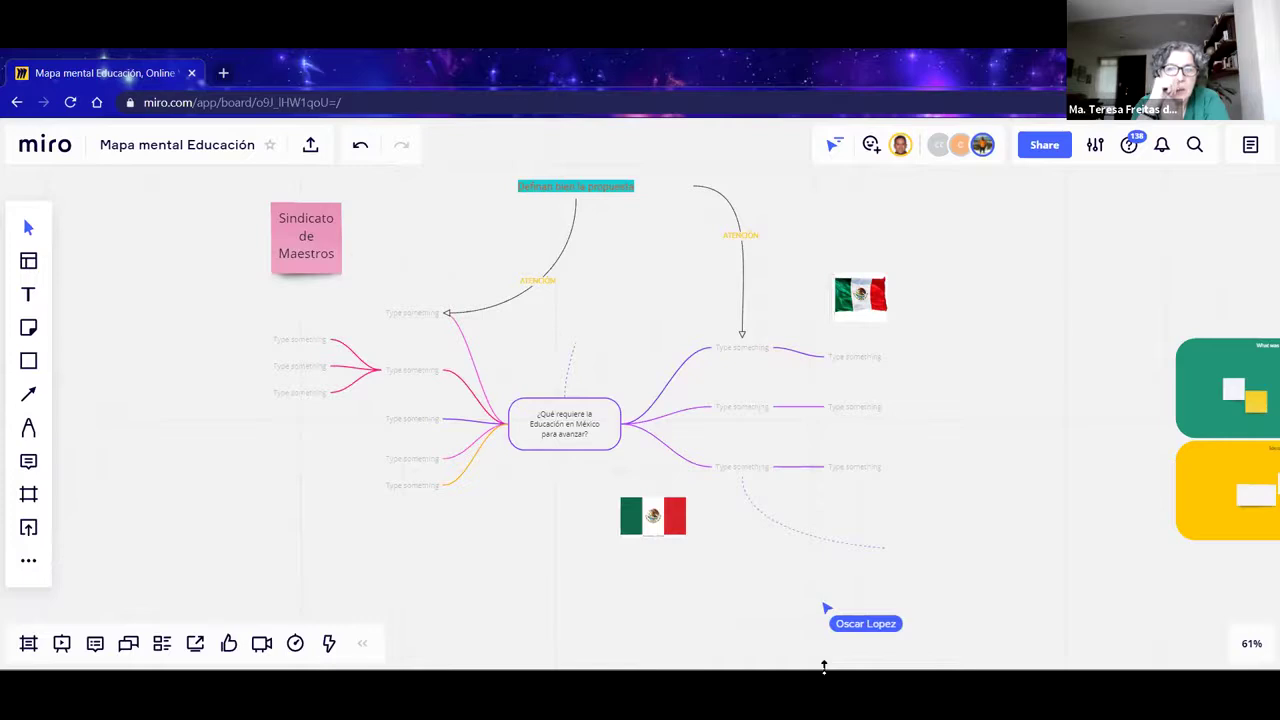
- Create a red "Ed. Privada" tag on the "Sindicato de Maestros" sticky note
left_click(314, 262)
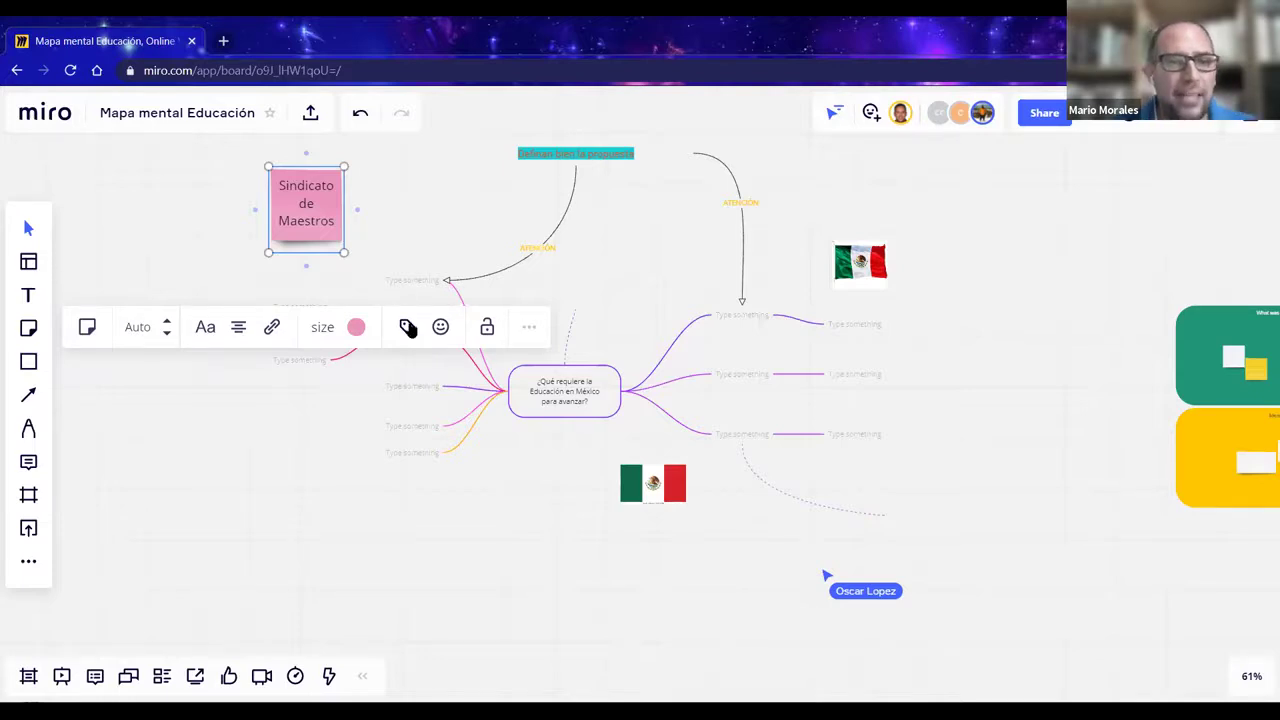
left_click(407, 328)
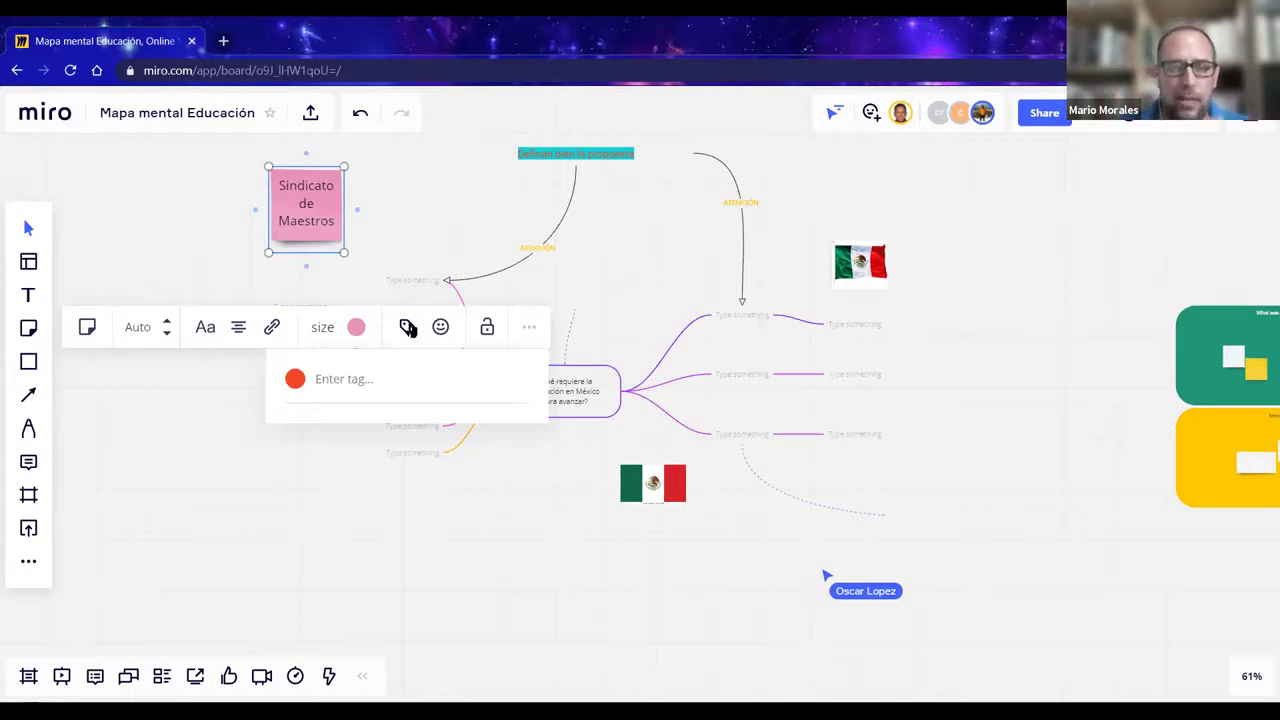
left_click(397, 383)
type("Ed. Privada")
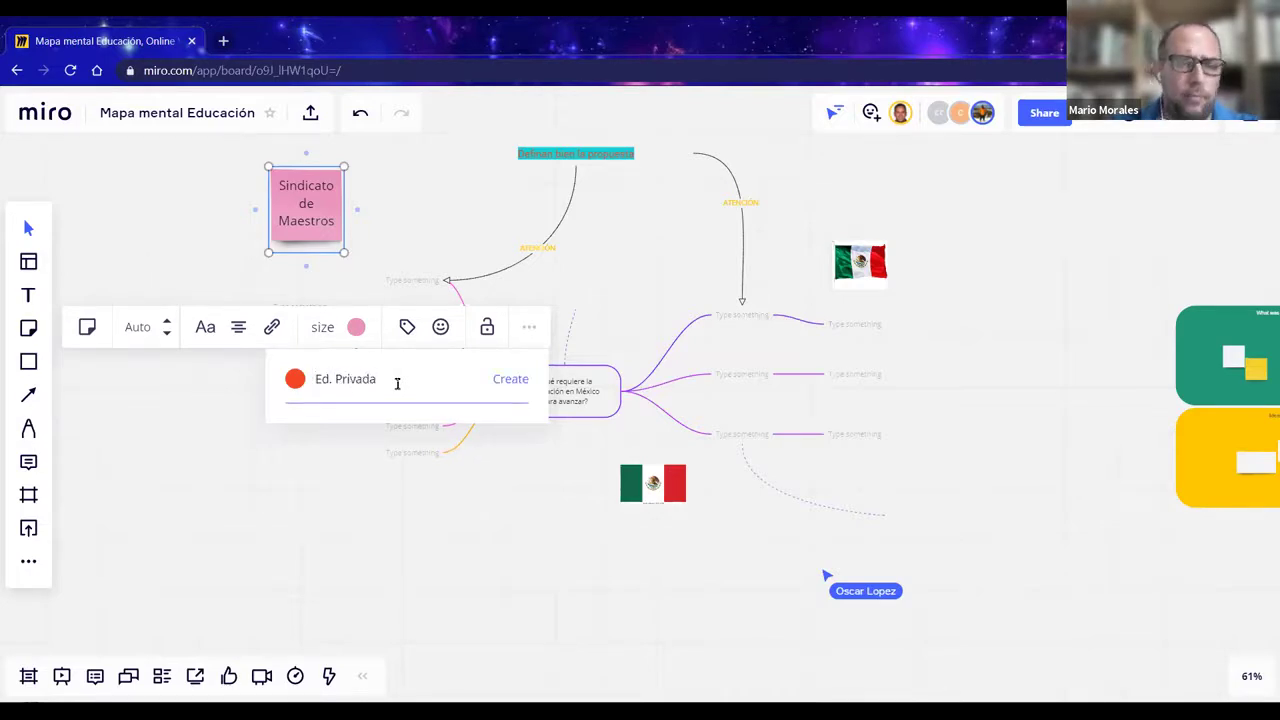
left_click(503, 380)
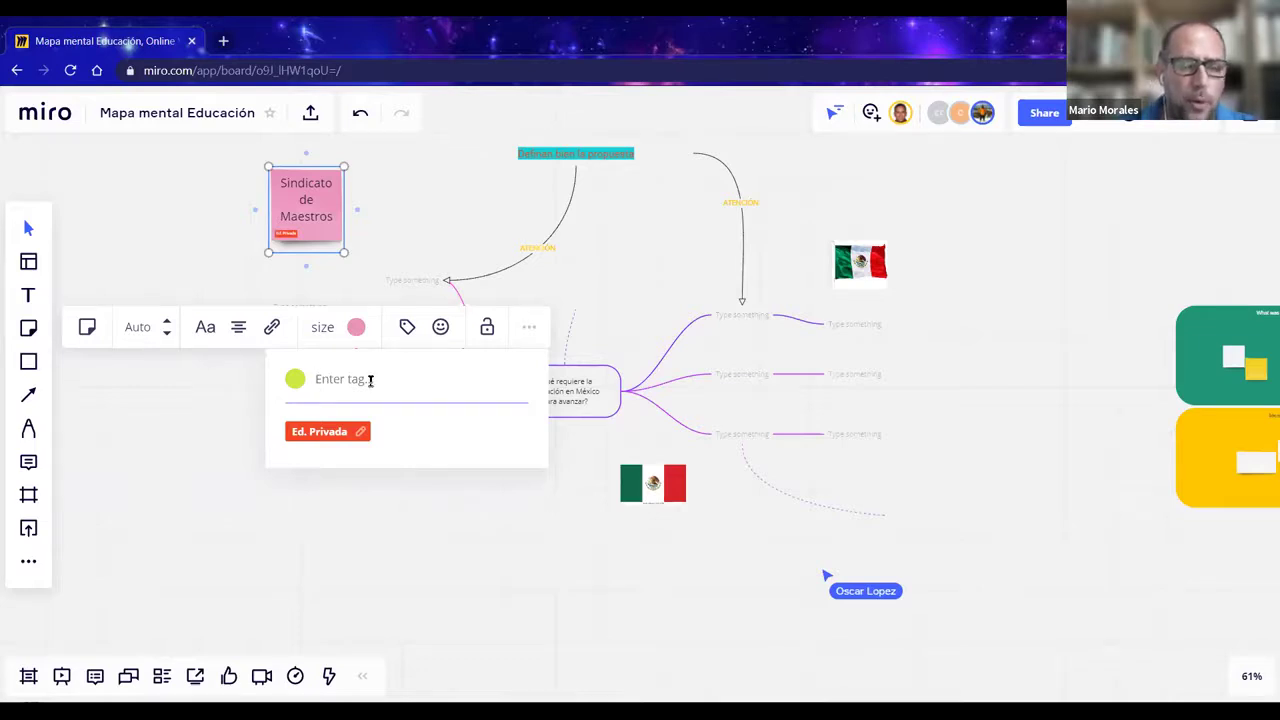
- Create a second, lime green tag "Ed. Pública" on the sticky note and close the tag editor
type("Ed. Público")
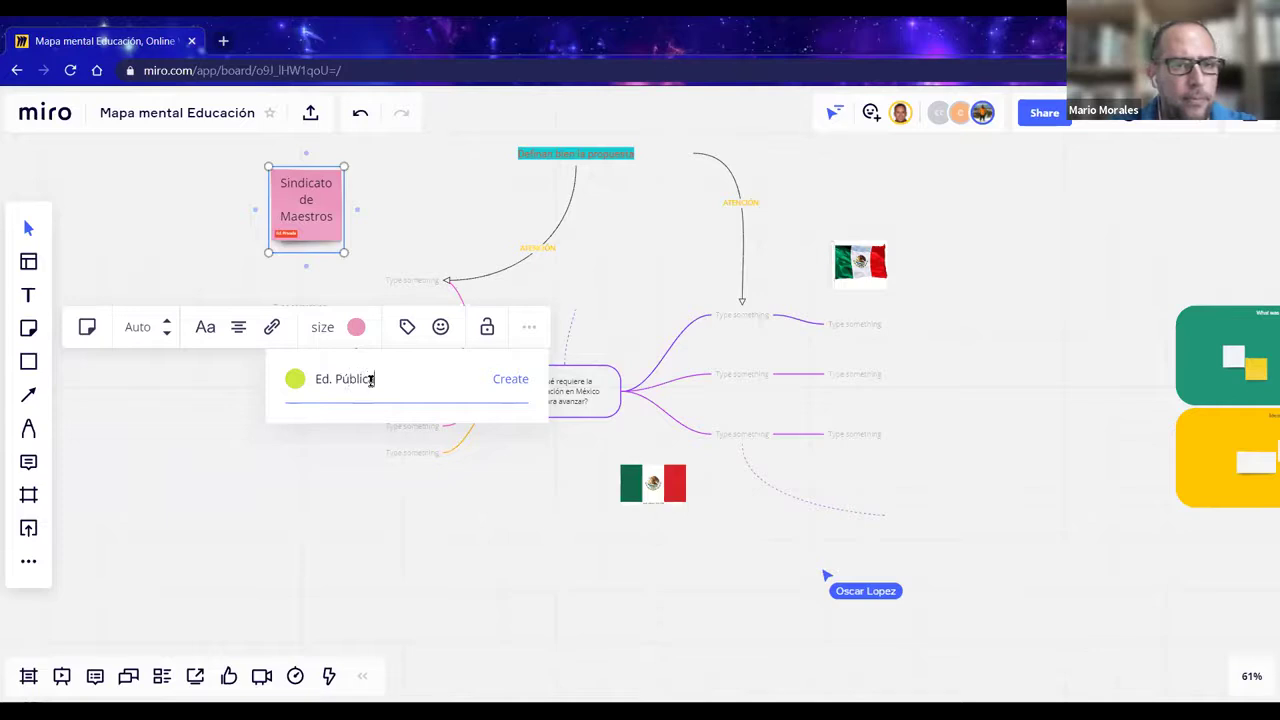
left_click(508, 382)
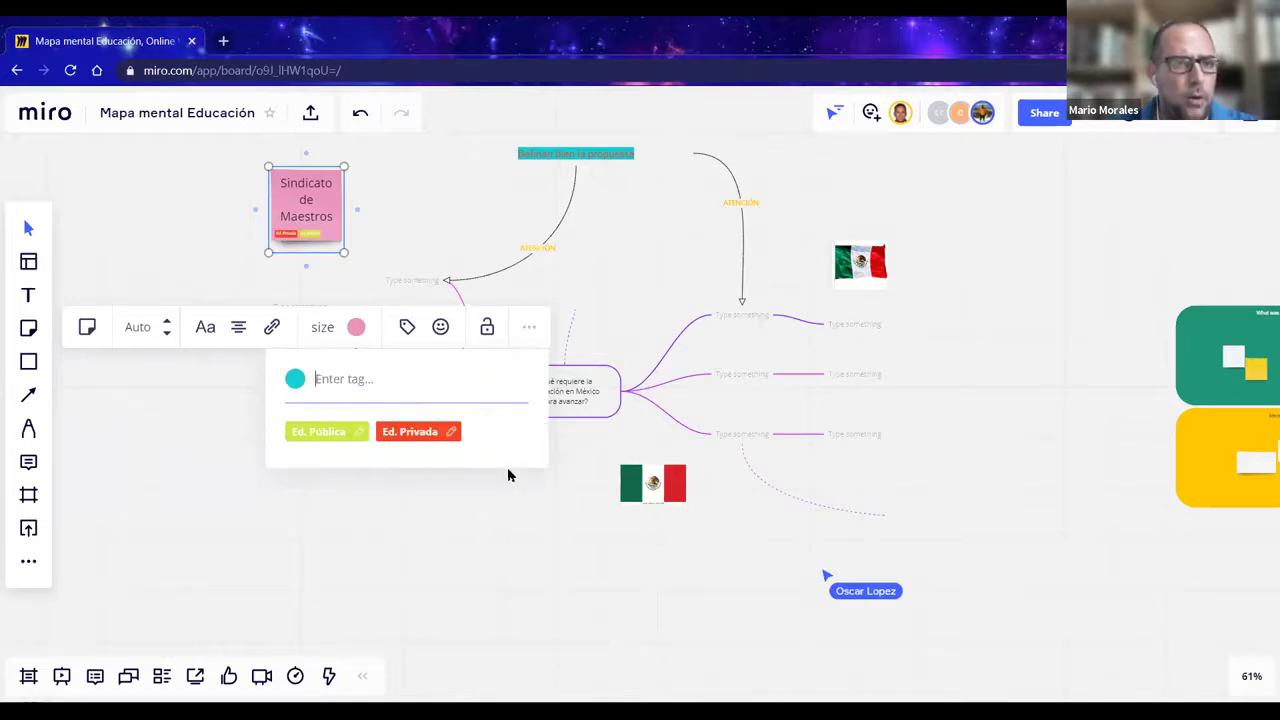
left_click(196, 235)
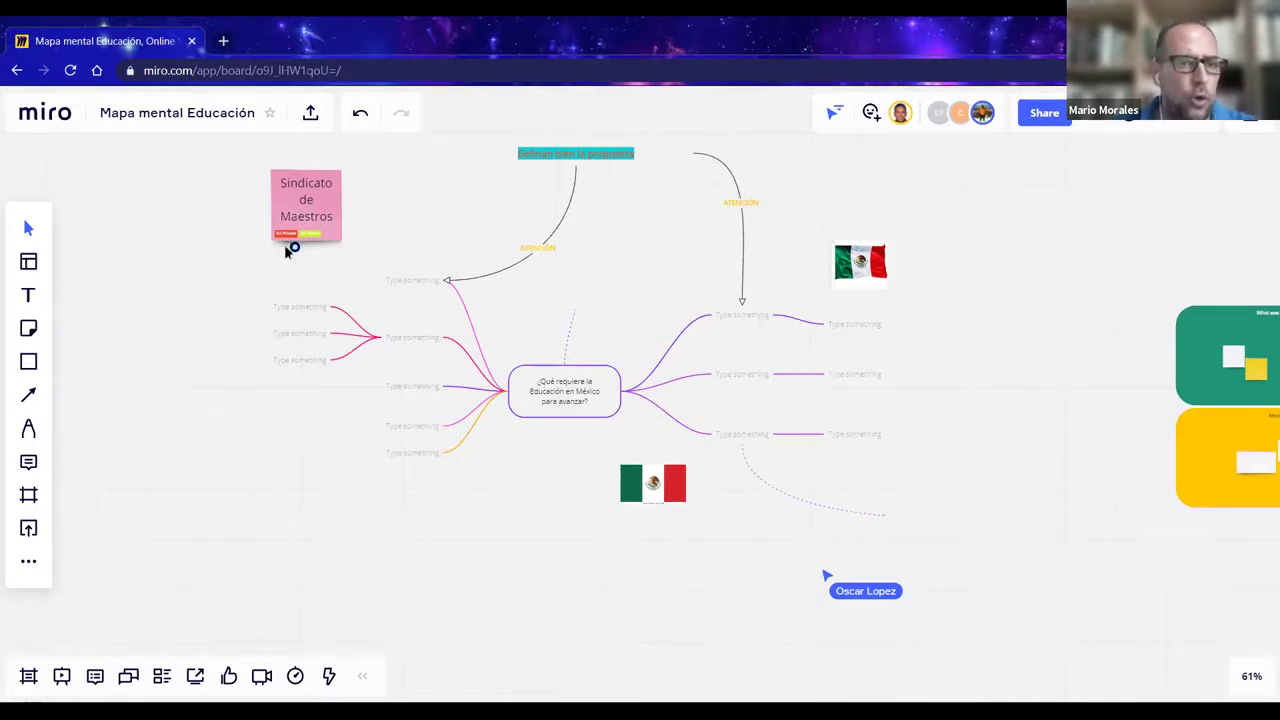
left_click_drag(248, 303, 210, 317)
left_click_drag(346, 294, 458, 388)
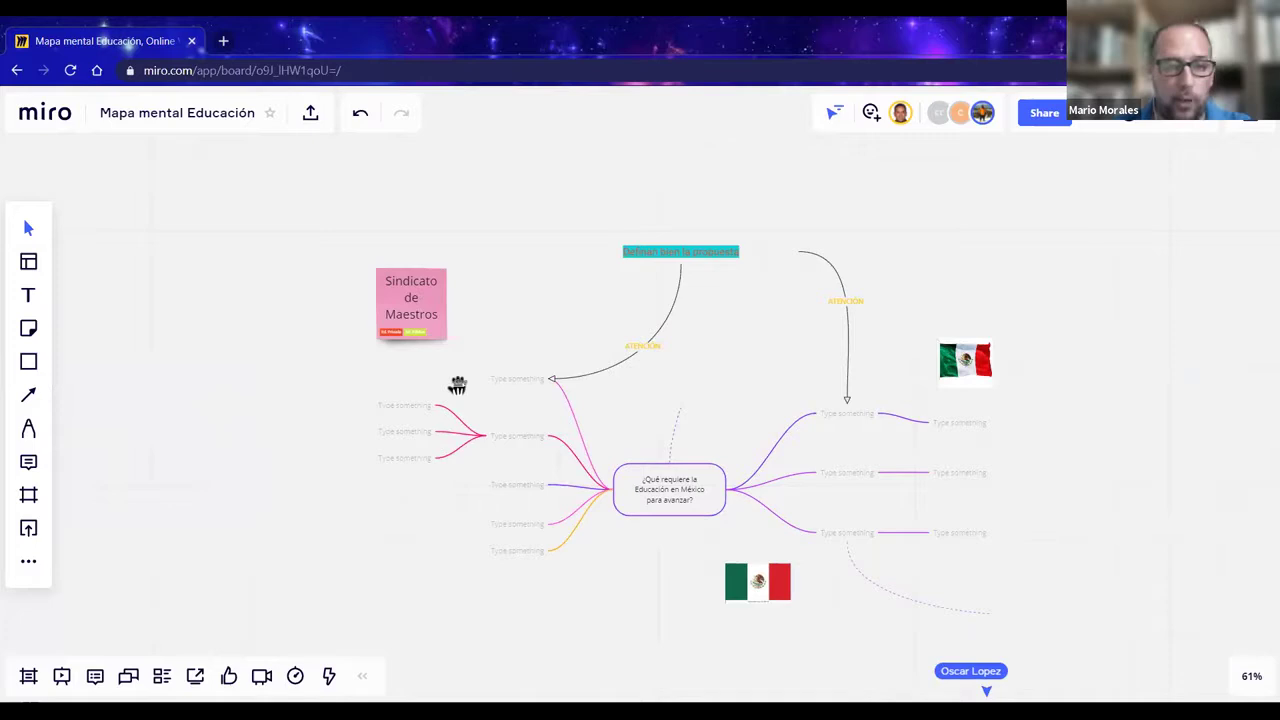
left_click(428, 335)
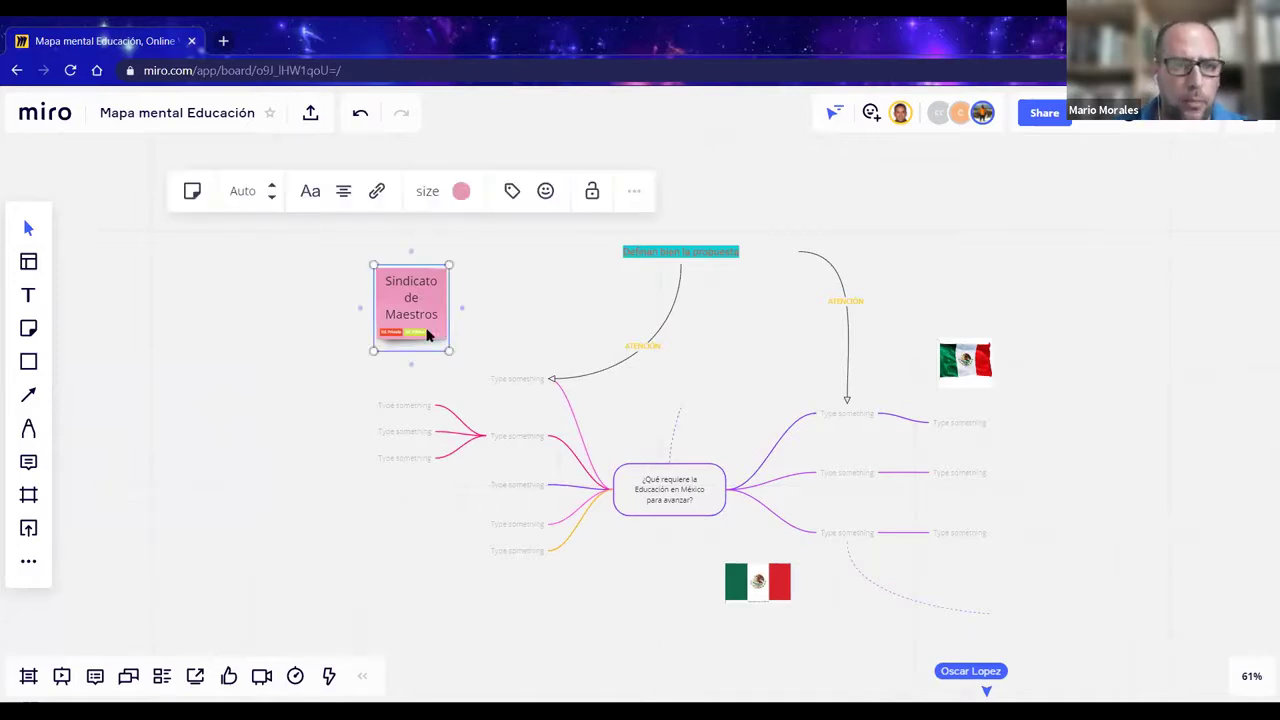
left_click(514, 192)
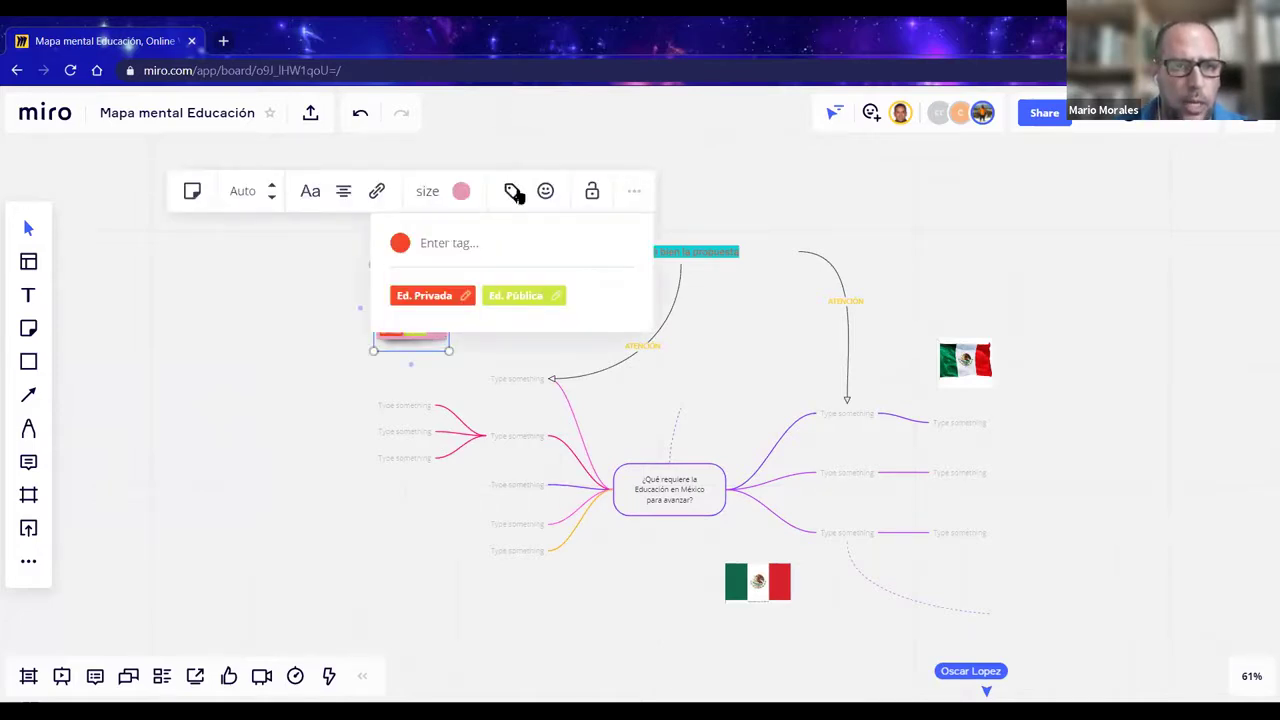
left_click(466, 298)
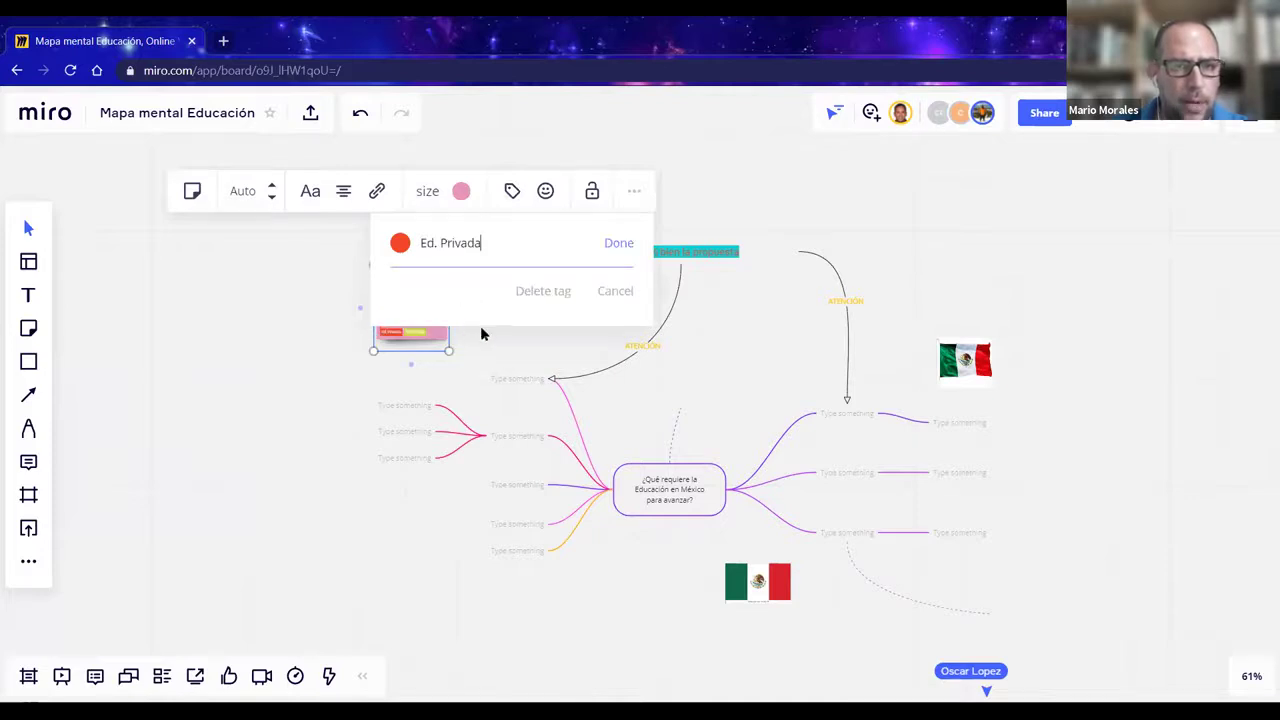
left_click(280, 293)
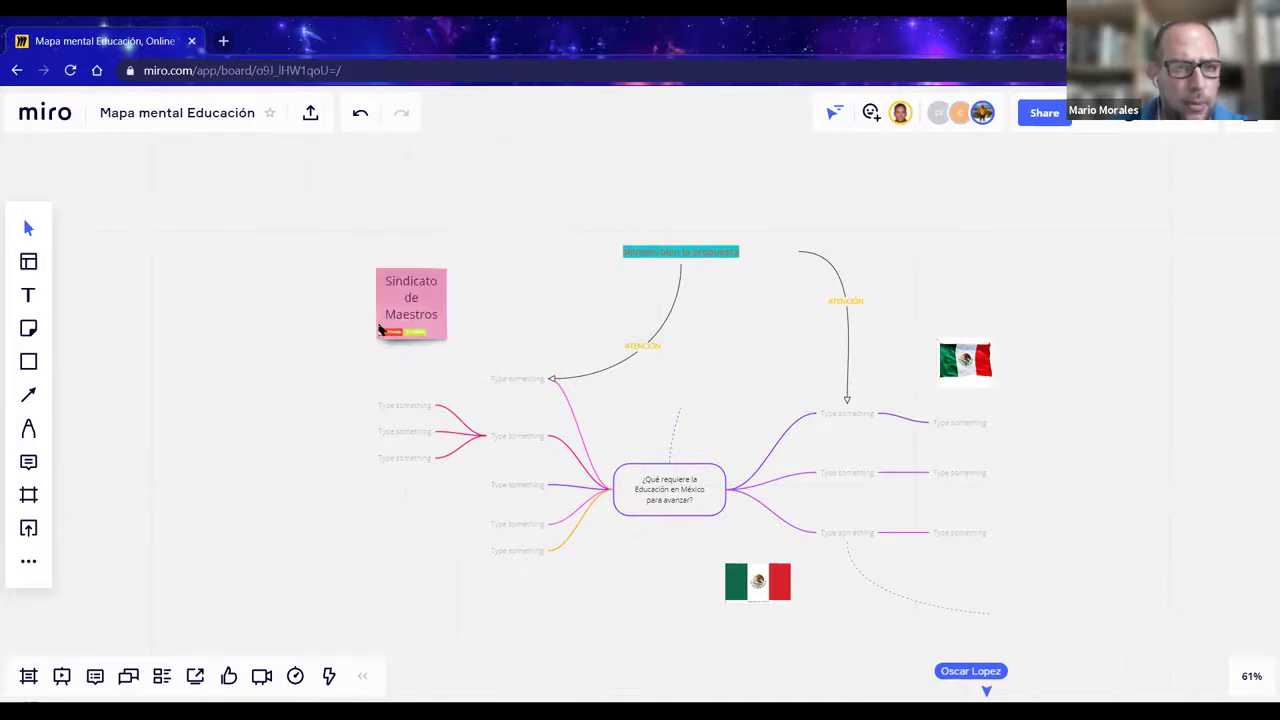
- Delete the "Ed. Privada" tag through the "Sindicato de Maestros" sticky note and close the tag editor
left_click(388, 331)
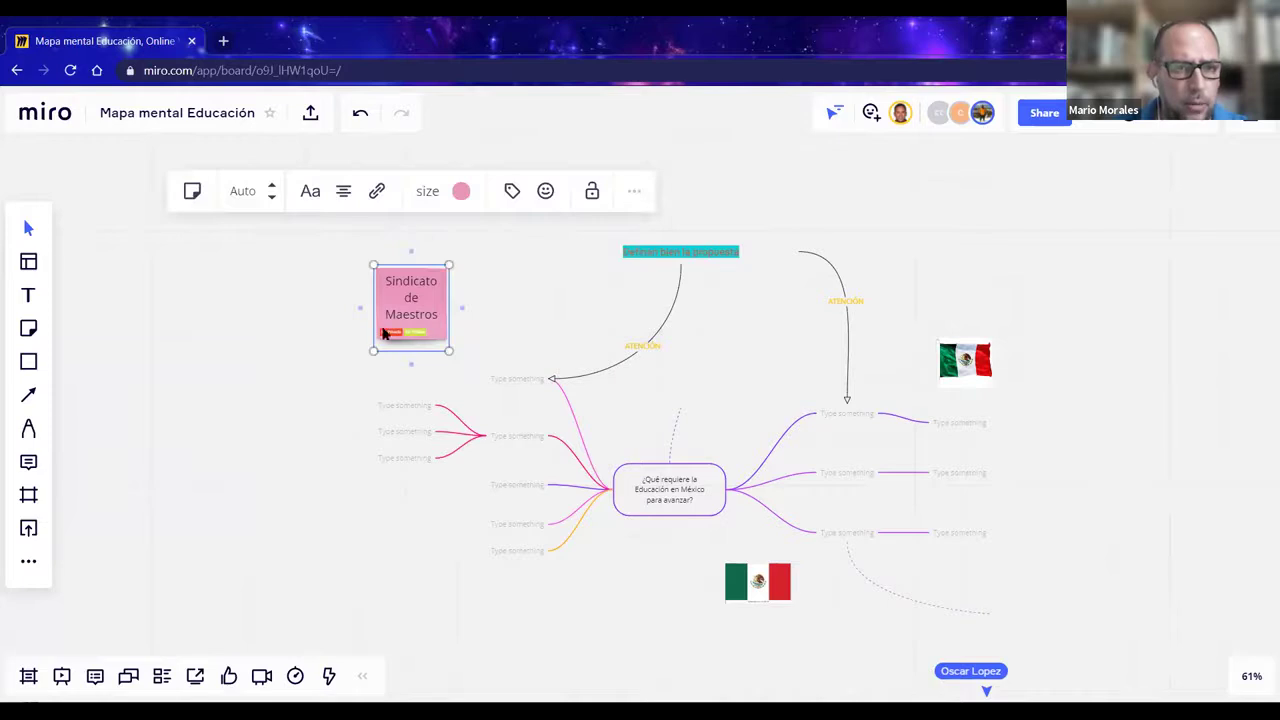
left_click(512, 191)
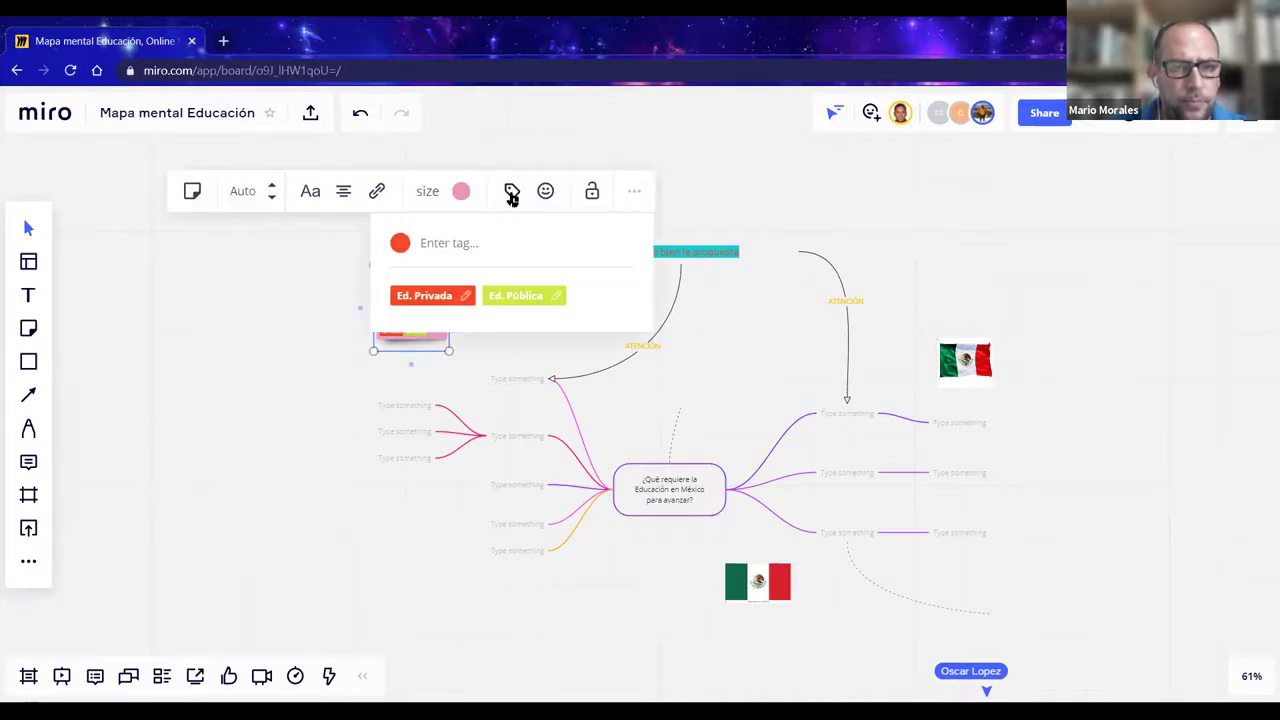
left_click(467, 302)
left_click(553, 300)
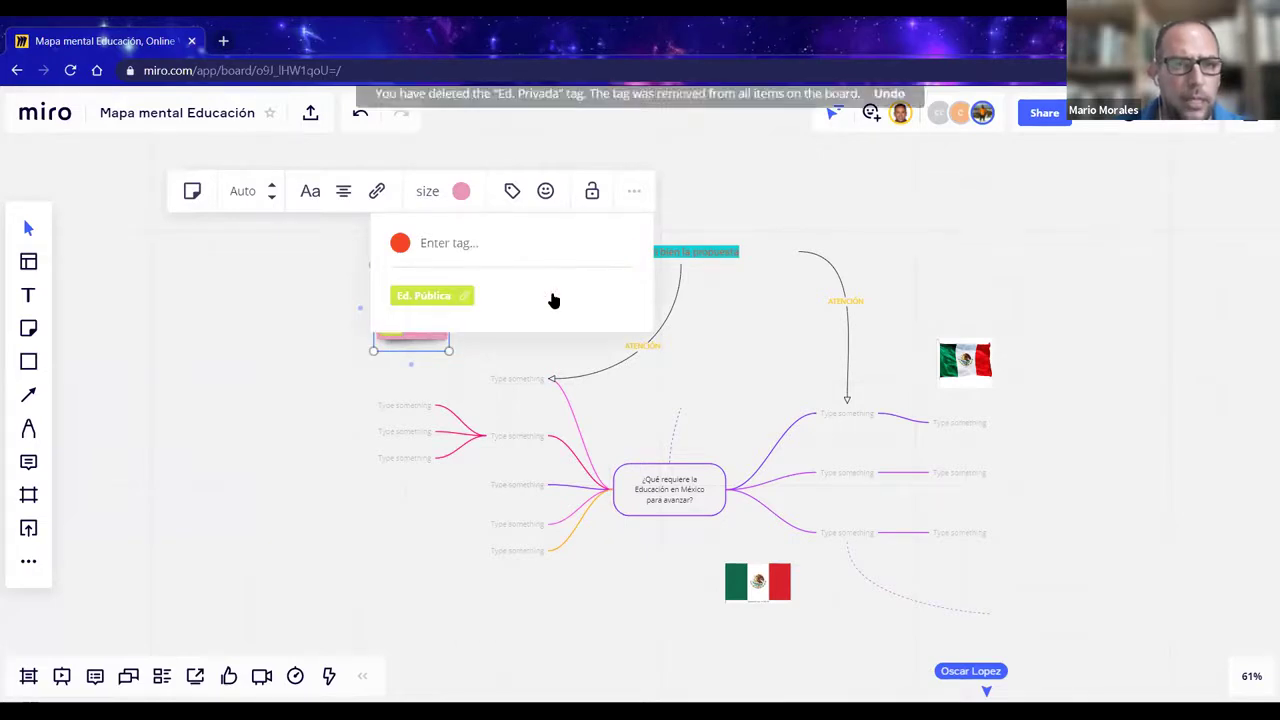
left_click(280, 310)
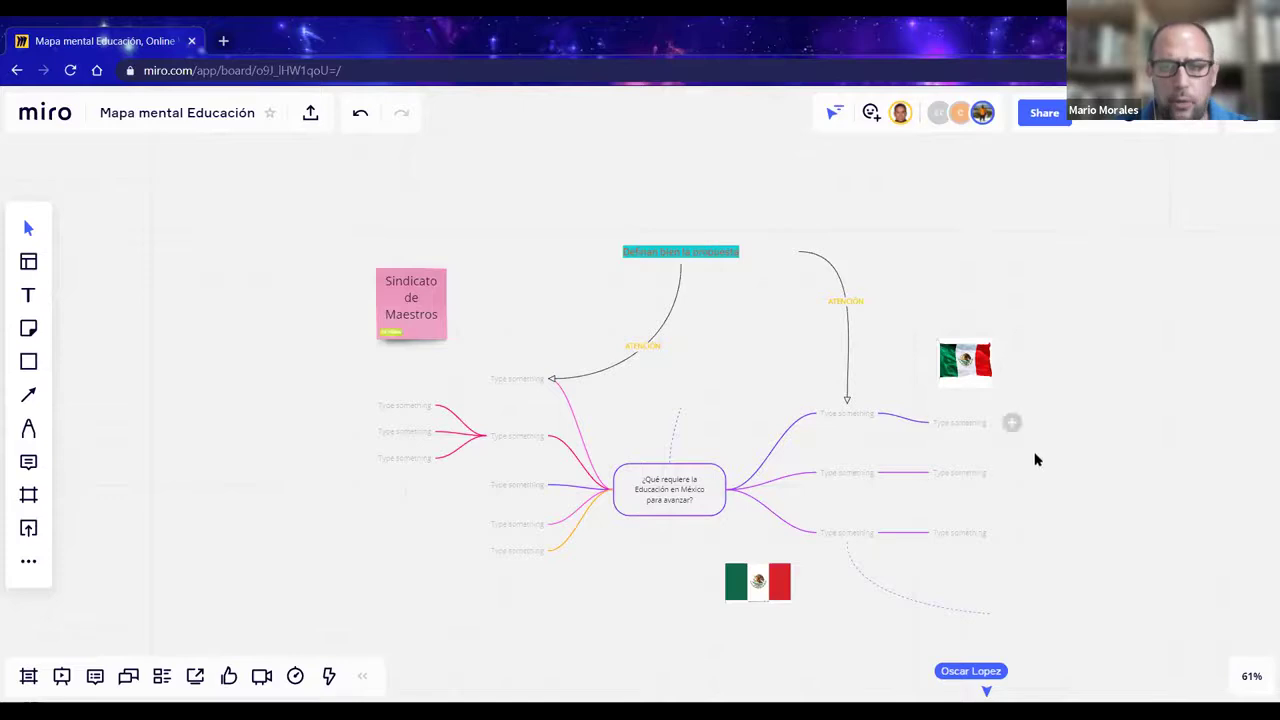
- Examine the sticky notes in the green, yellow and black quadrants of the four-colour template beside the mind map
left_click_drag(799, 388, 417, 317)
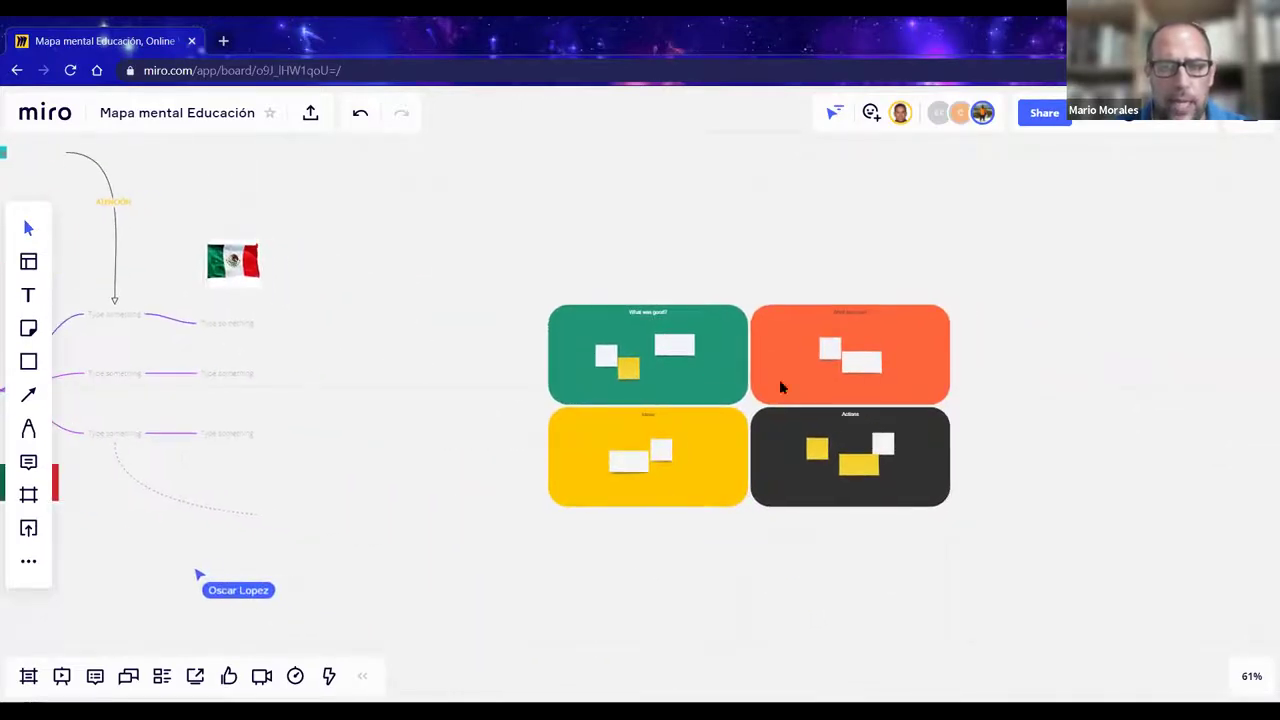
left_click(610, 358)
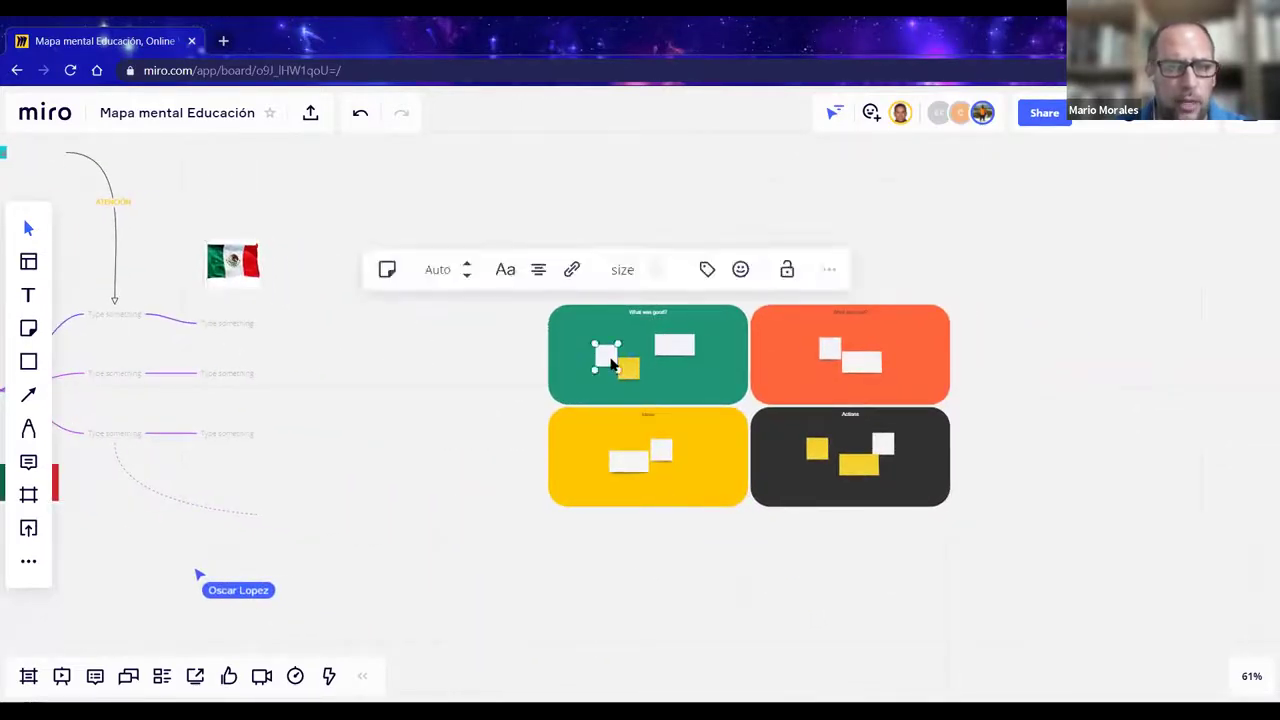
left_click(634, 373)
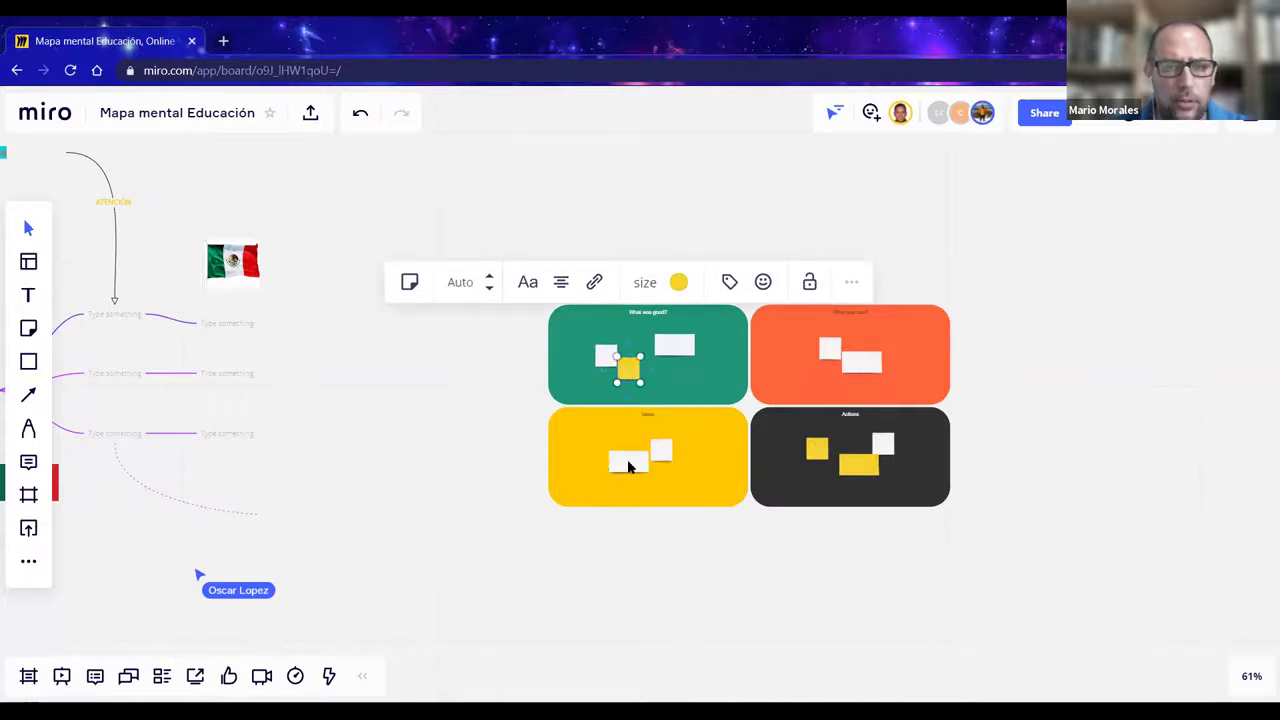
left_click(660, 450)
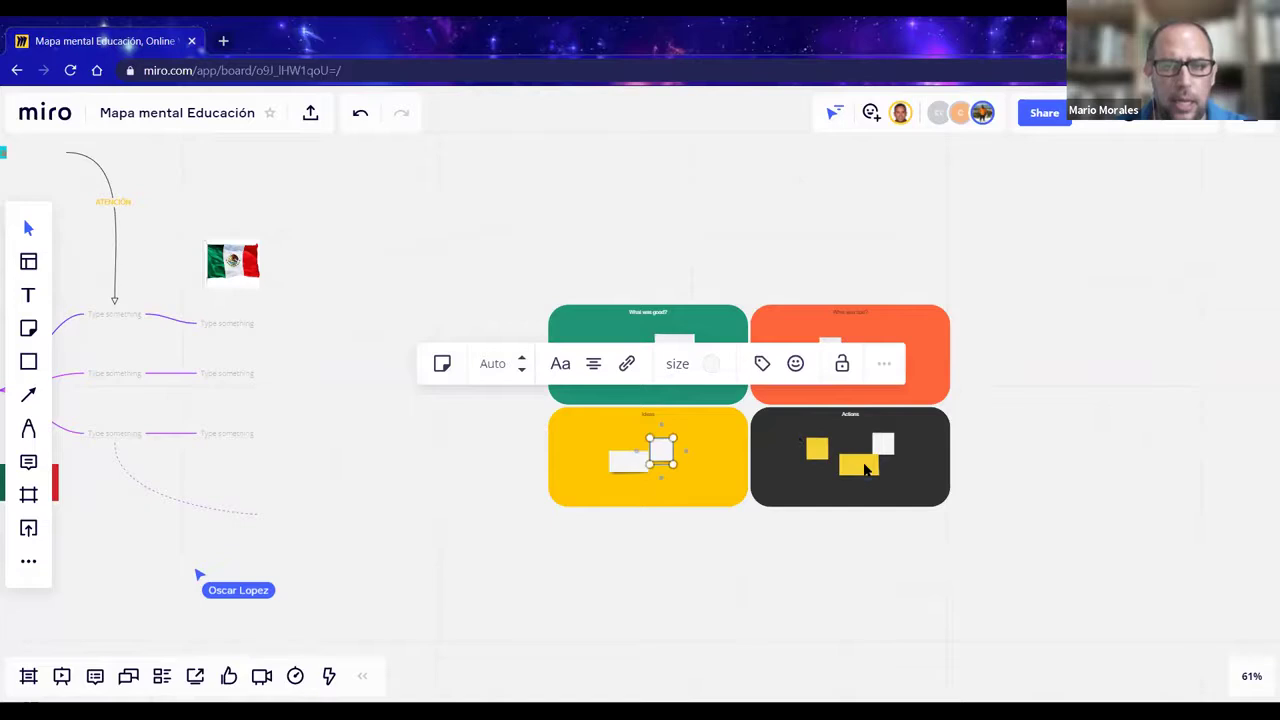
left_click(862, 466)
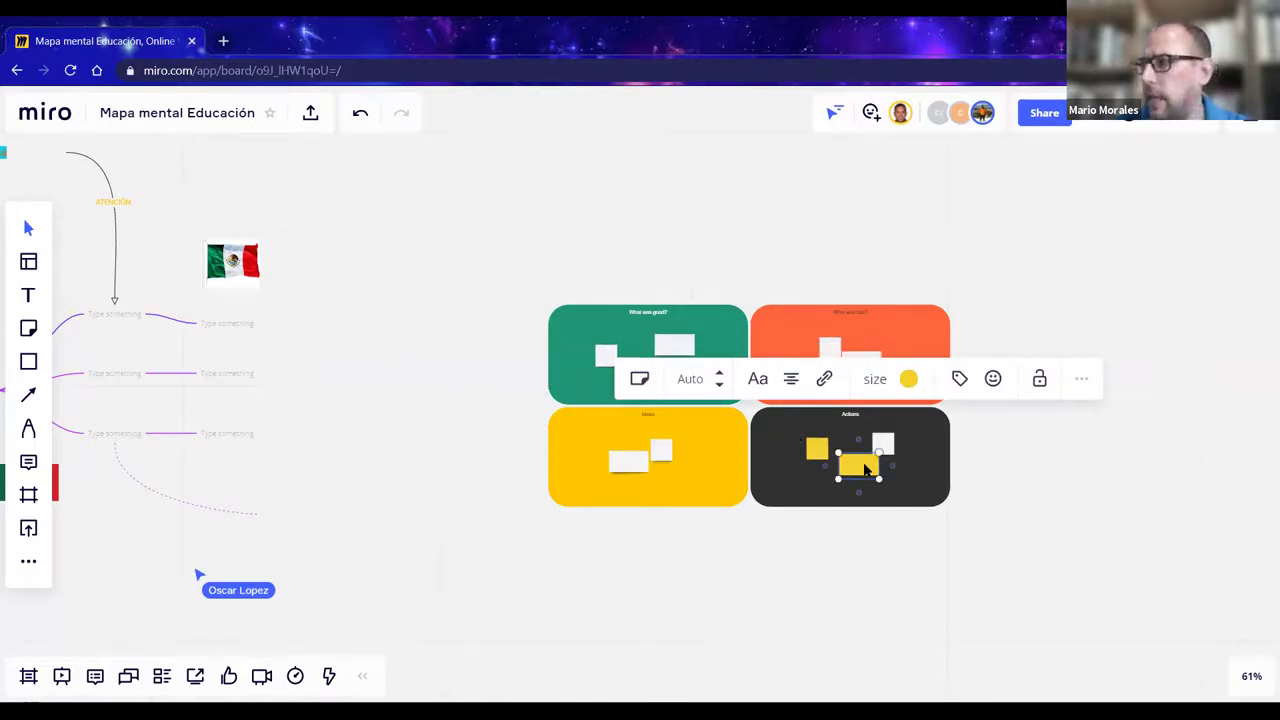
left_click(815, 450)
left_click(468, 405)
- Return to the mind map and select the "Sindicato de Maestros" sticky note
left_click_drag(197, 374, 829, 391)
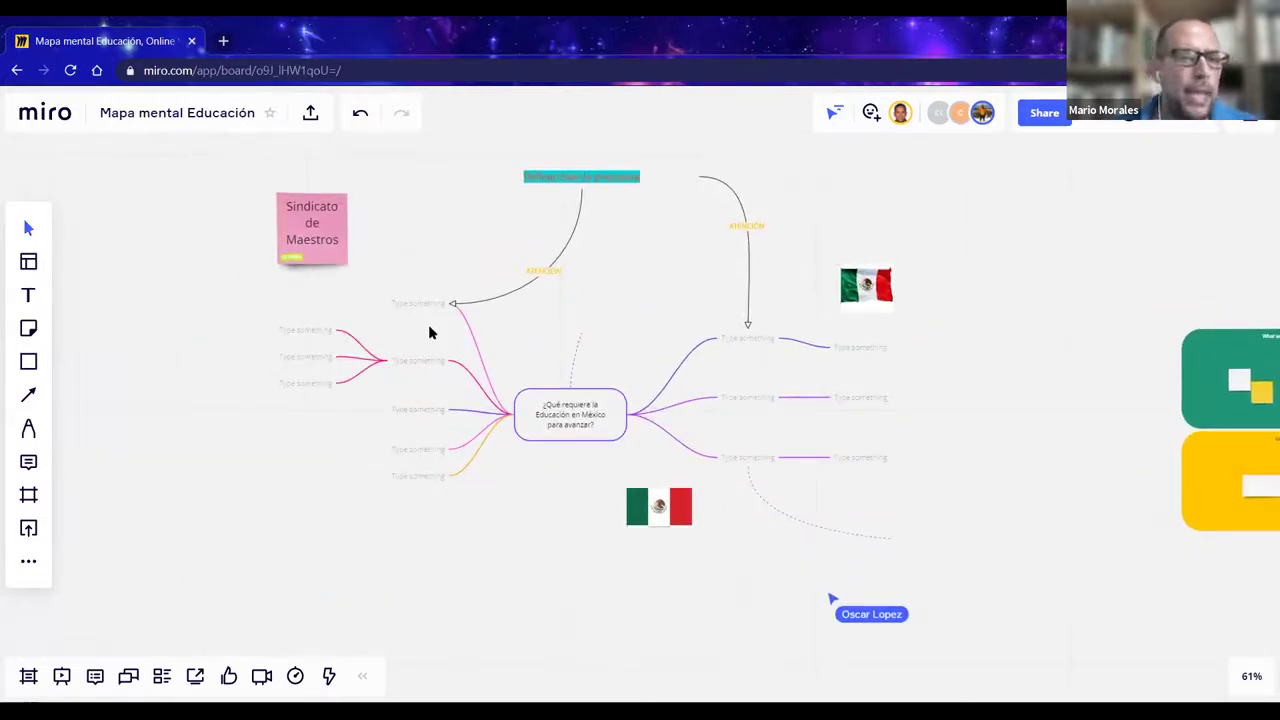
left_click(338, 264)
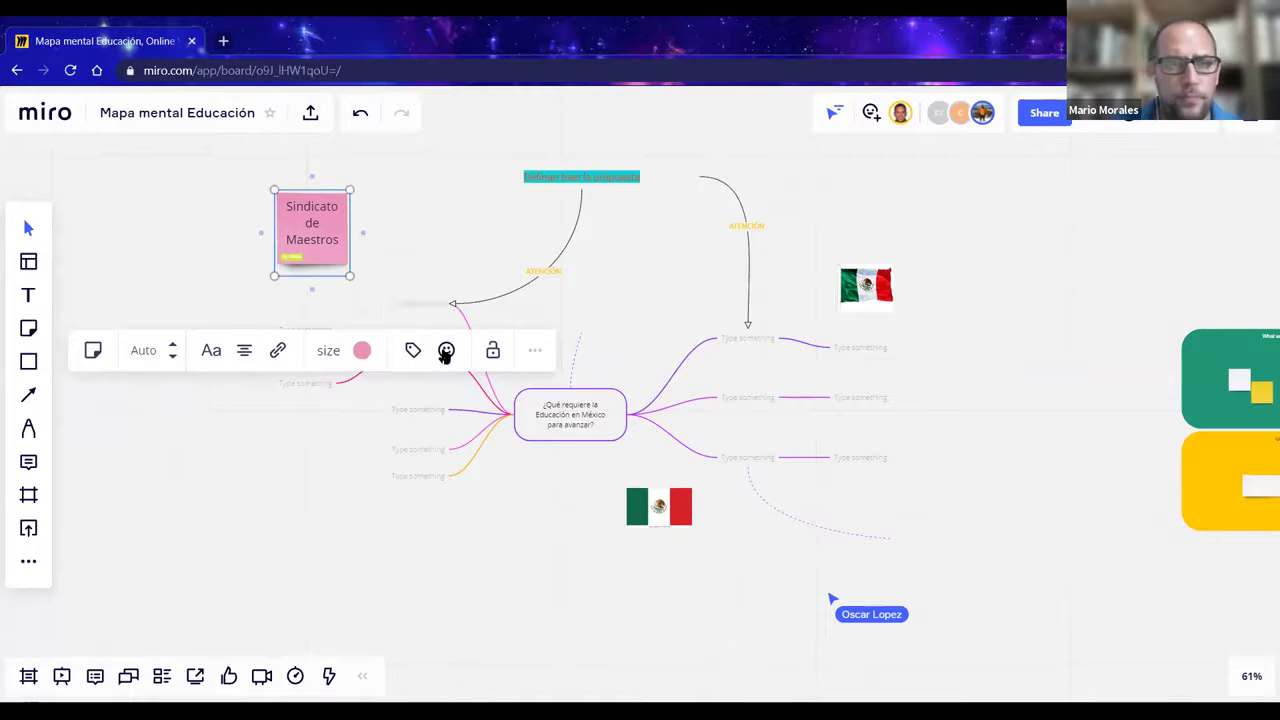
- Add a smiling emoji from the People group to the pink "Sindicato de Maestros" sticky note
left_click(446, 353)
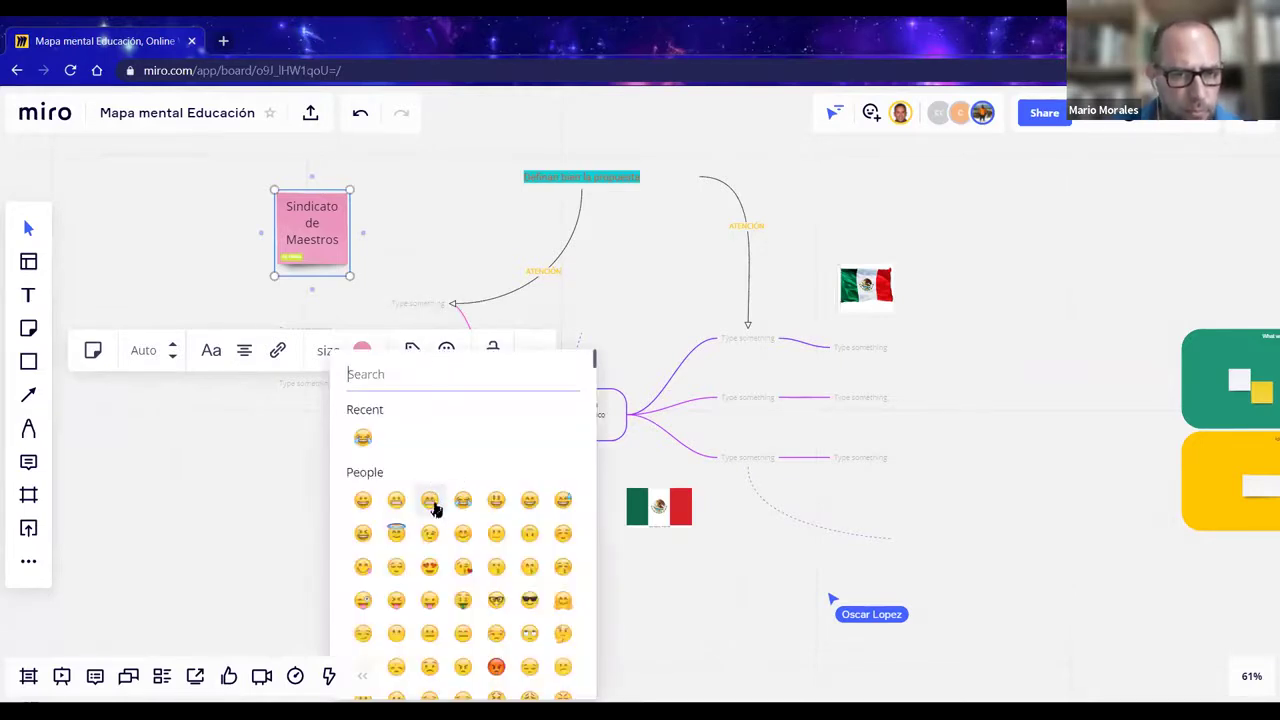
left_click(496, 502)
left_click(445, 235)
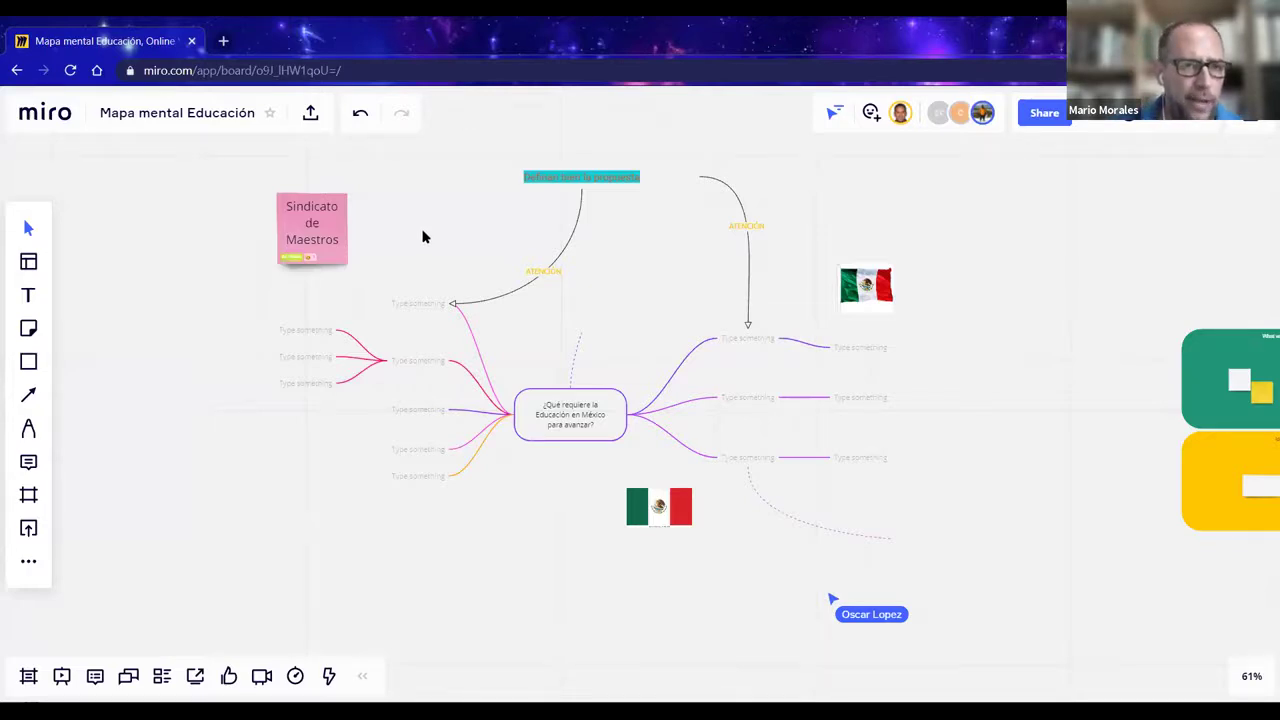
- Draw a cloud shape in the empty area below the left branches of the mind map
left_click(29, 364)
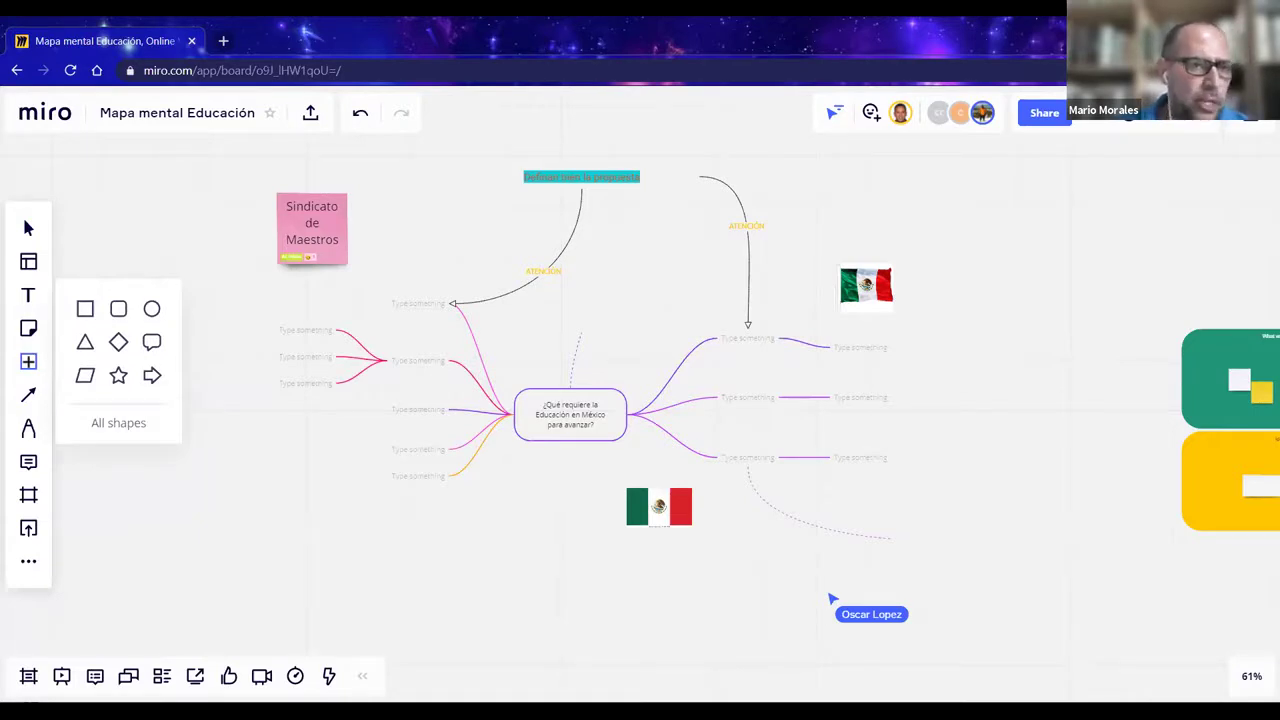
left_click(114, 423)
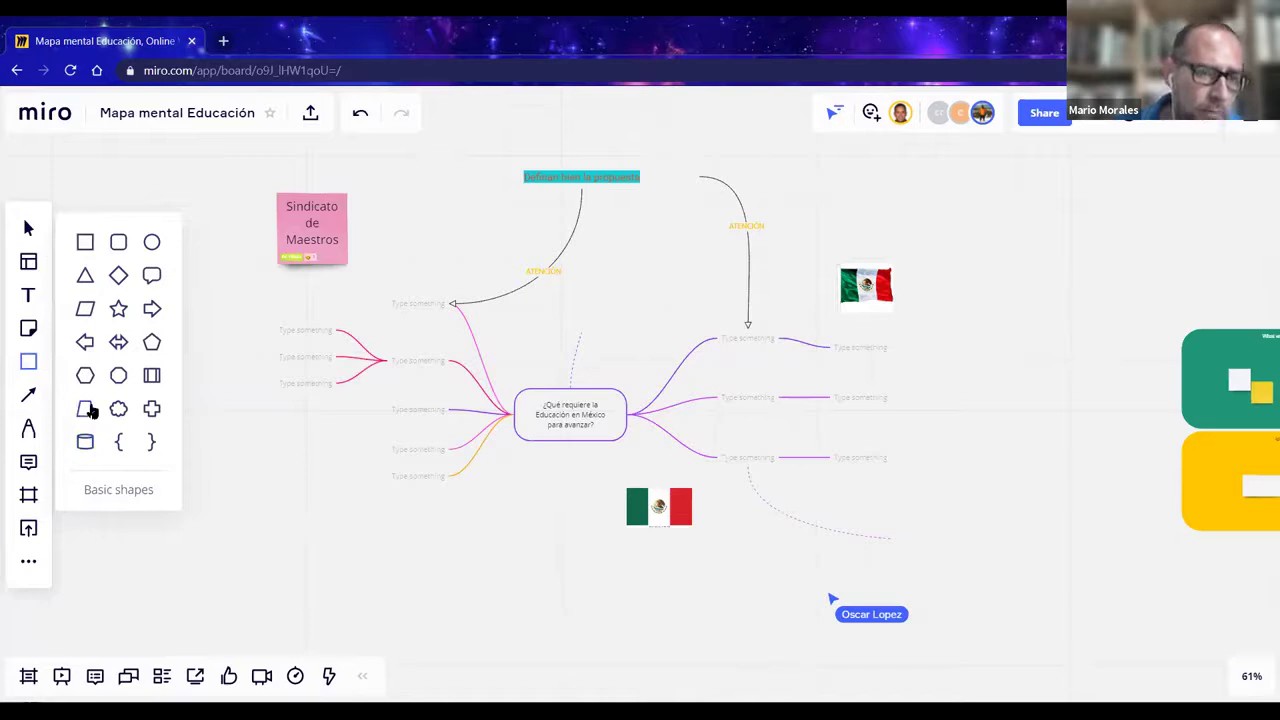
left_click(117, 409)
left_click_drag(279, 515, 414, 608)
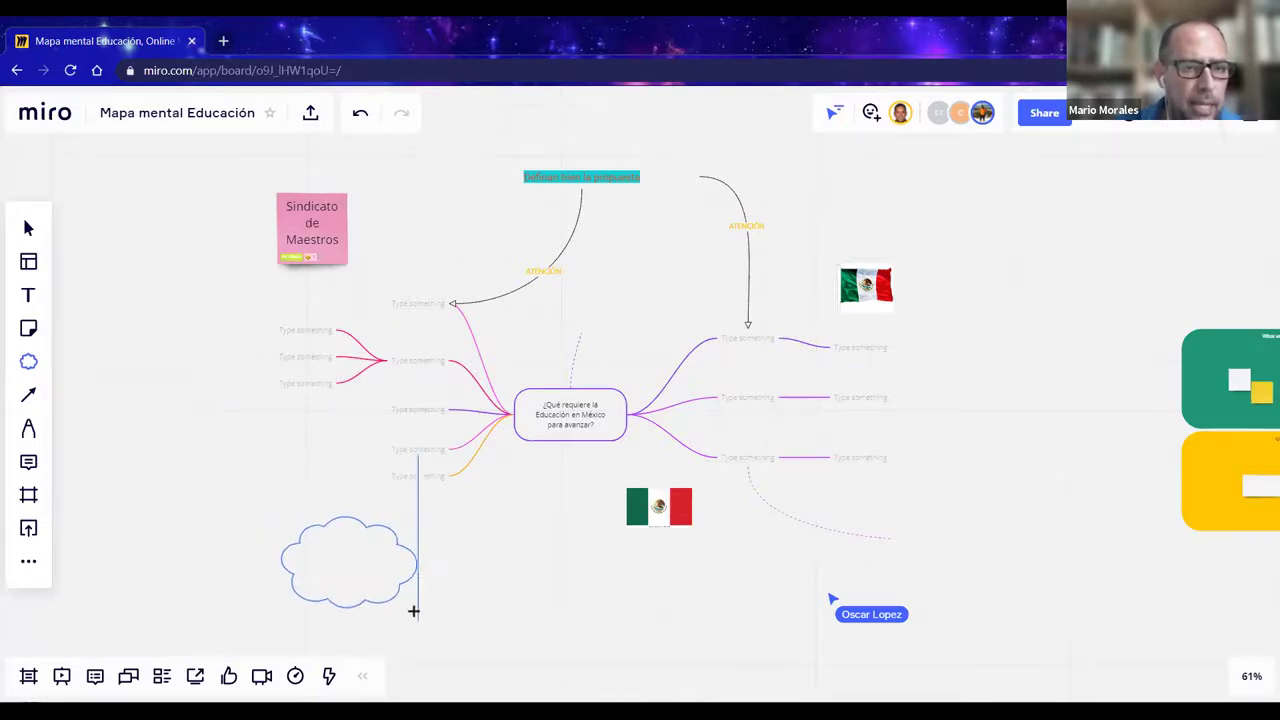
- Write "¿Quien colabora con una idea innovadora?" inside the cloud shape
left_click(338, 560)
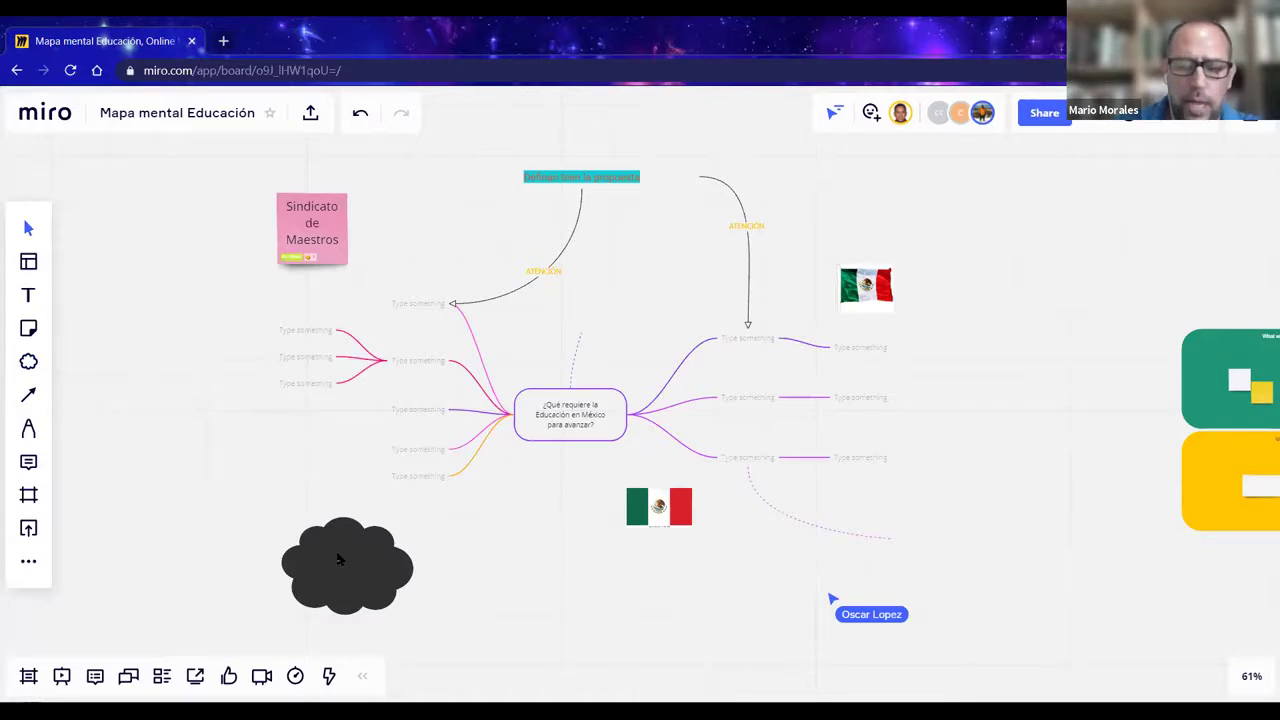
left_click(343, 563)
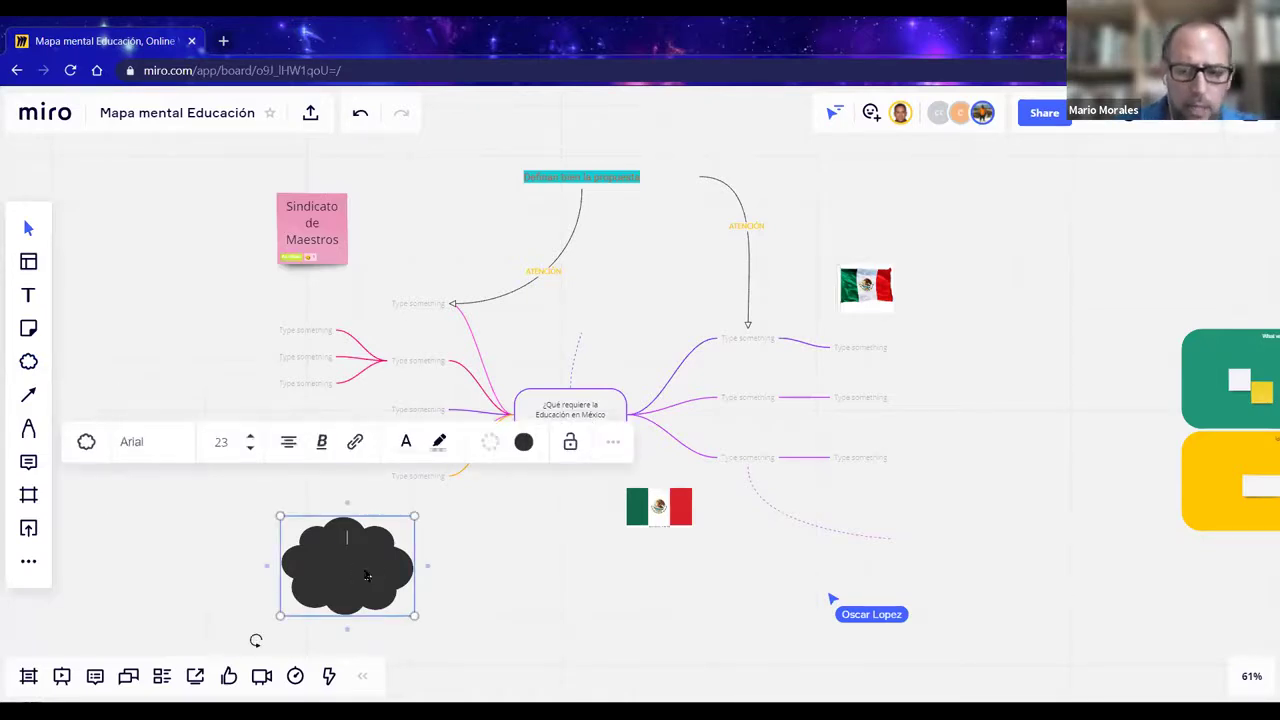
type("¿Quien colabora con una")
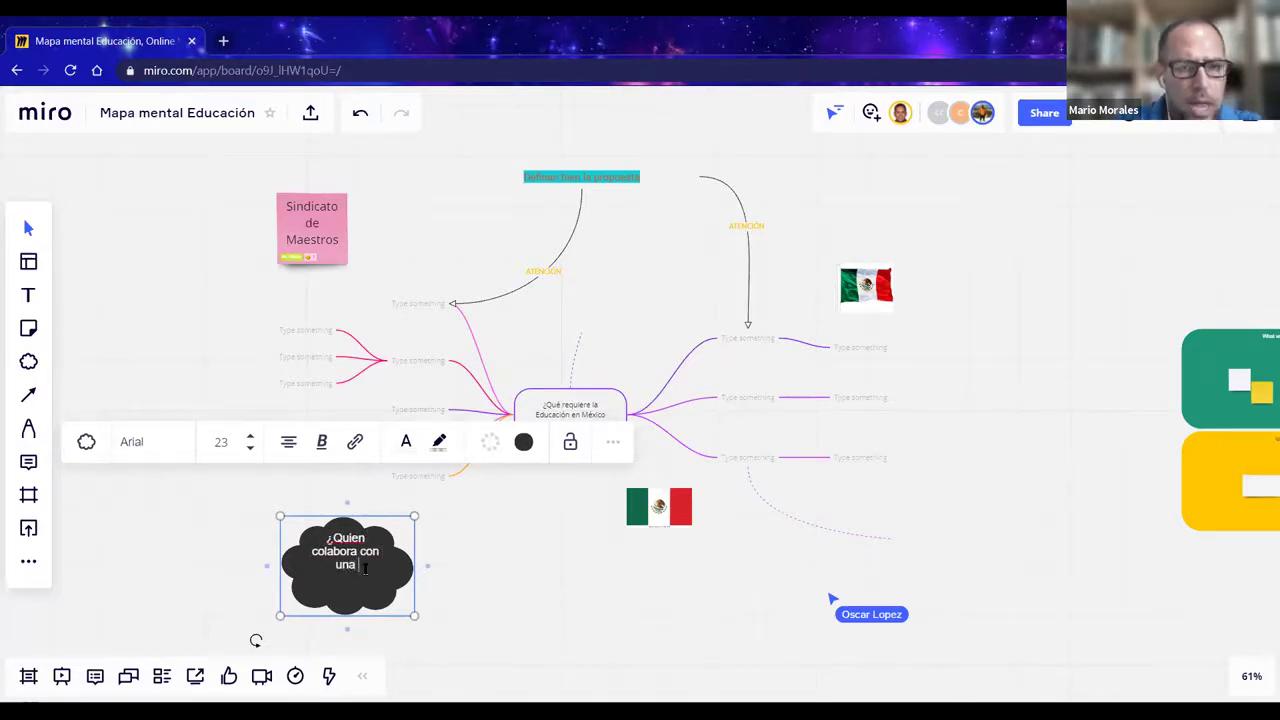
type(" idea innovado")
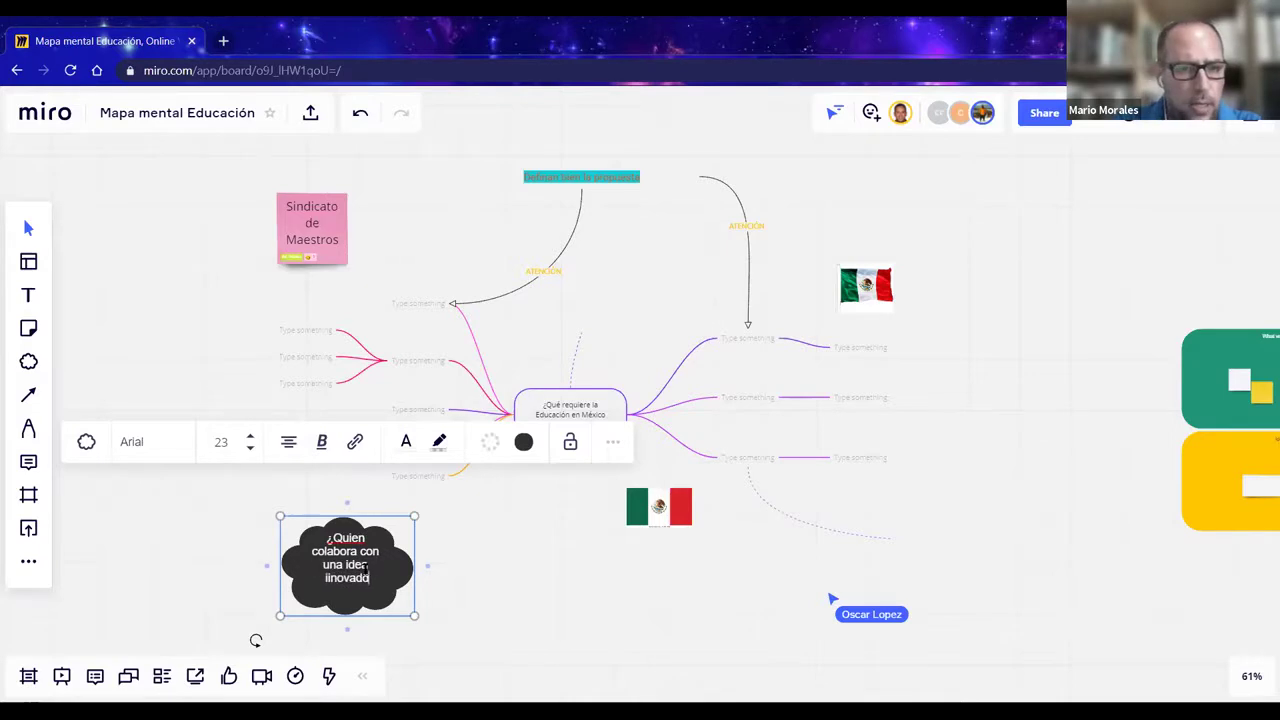
key("BackSpace")
key("BackSpace")
key("BackSpace")
key("BackSpace")
key("BackSpace")
key("BackSpace")
key("BackSpace")
type("nnovad")
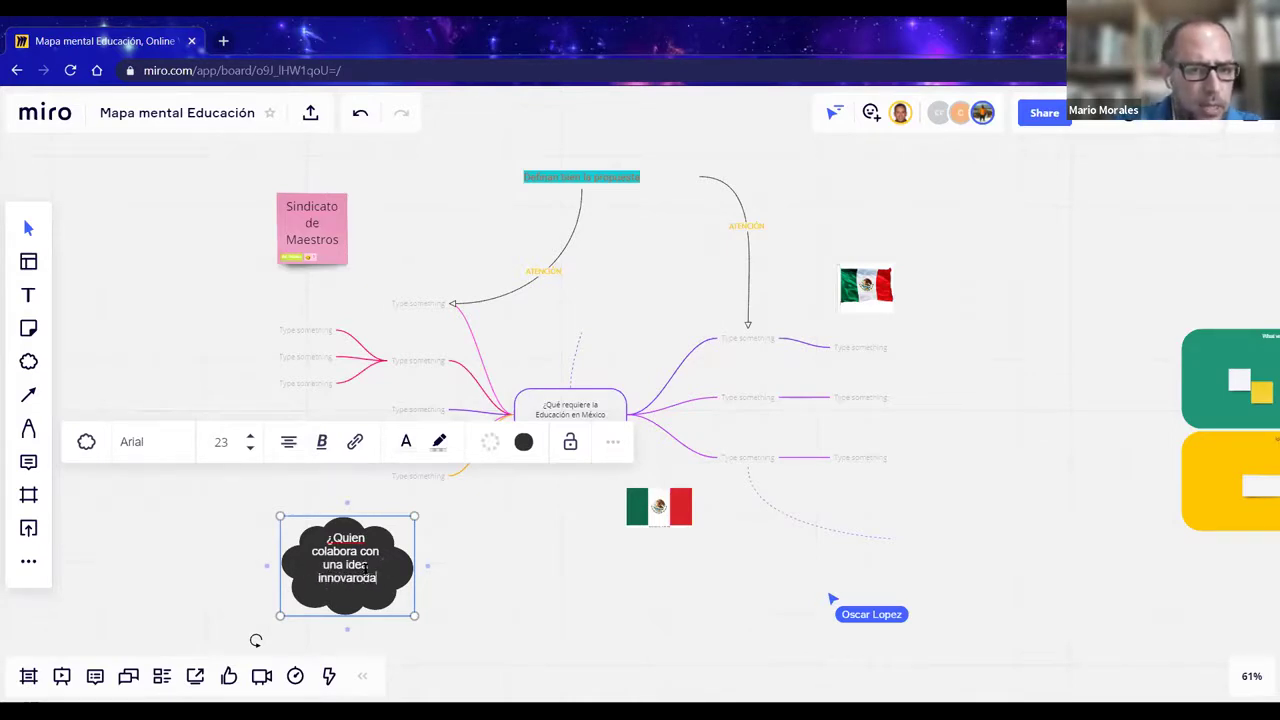
type("ora?")
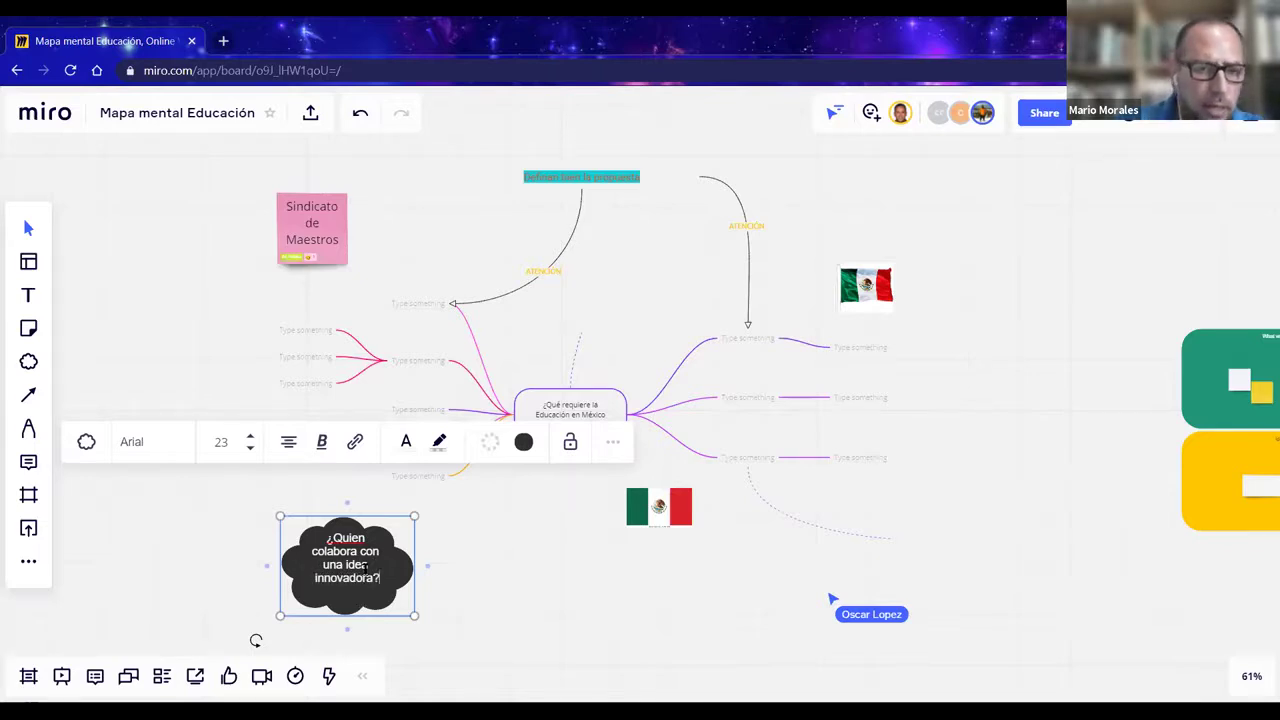
- Correct the spelling of "¿Quien" to "¿Quién" in the cloud's text using the spell-check suggestion
right_click(353, 541)
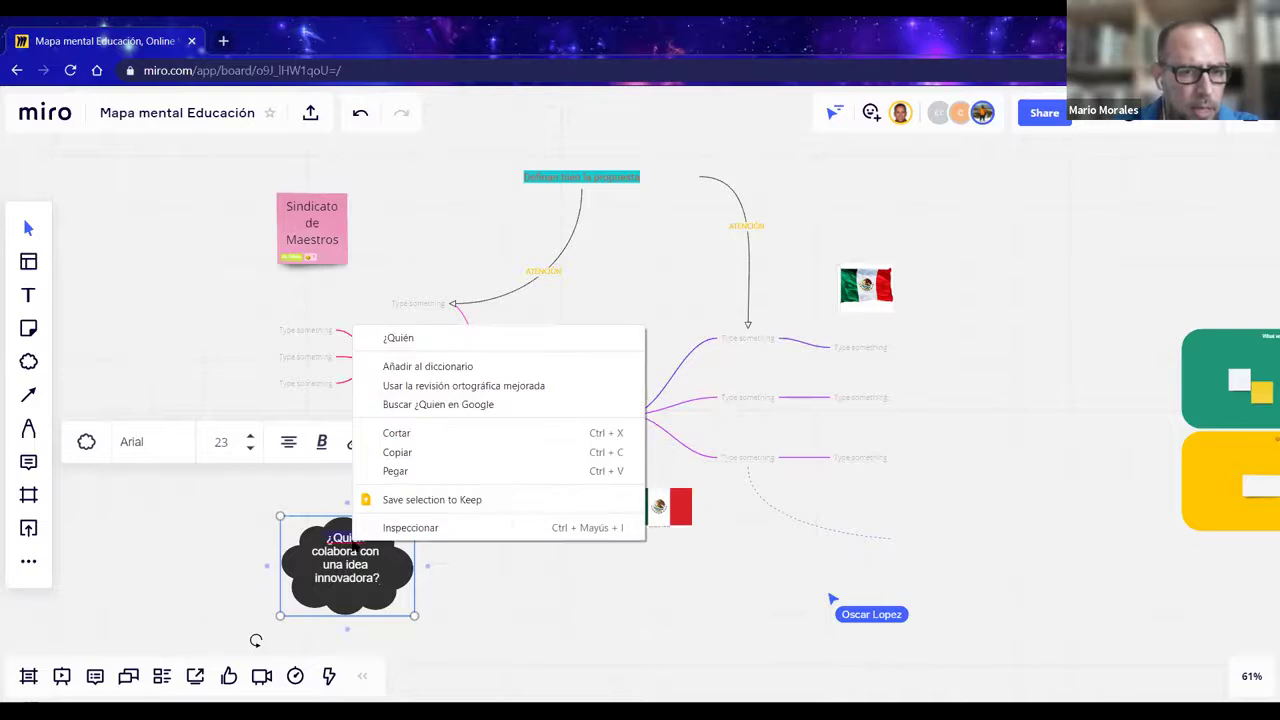
left_click(440, 338)
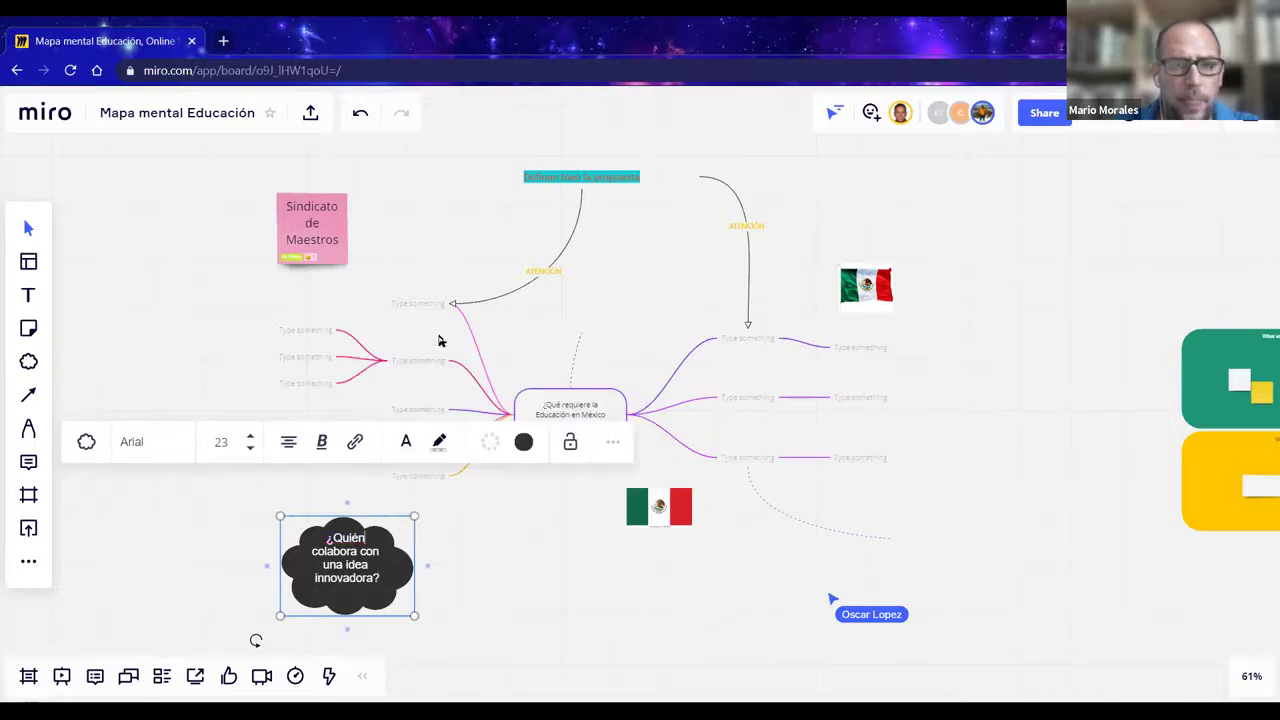
left_click(472, 558)
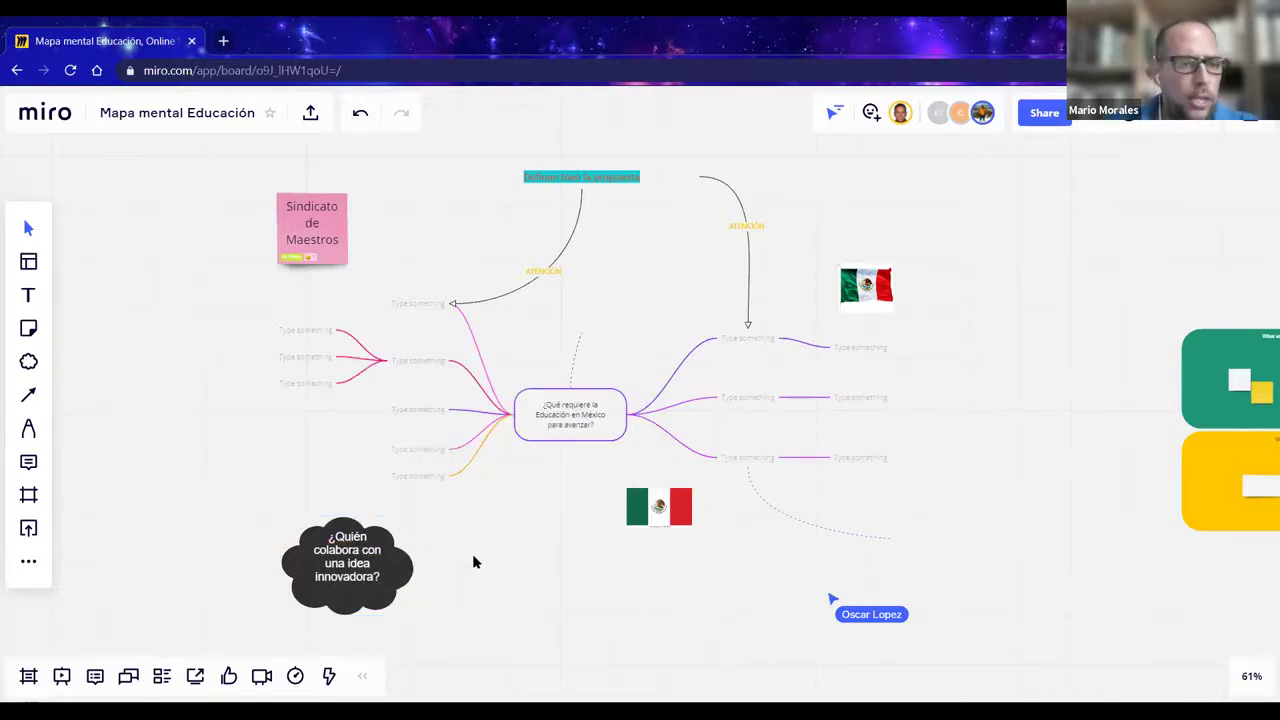
left_click(28, 362)
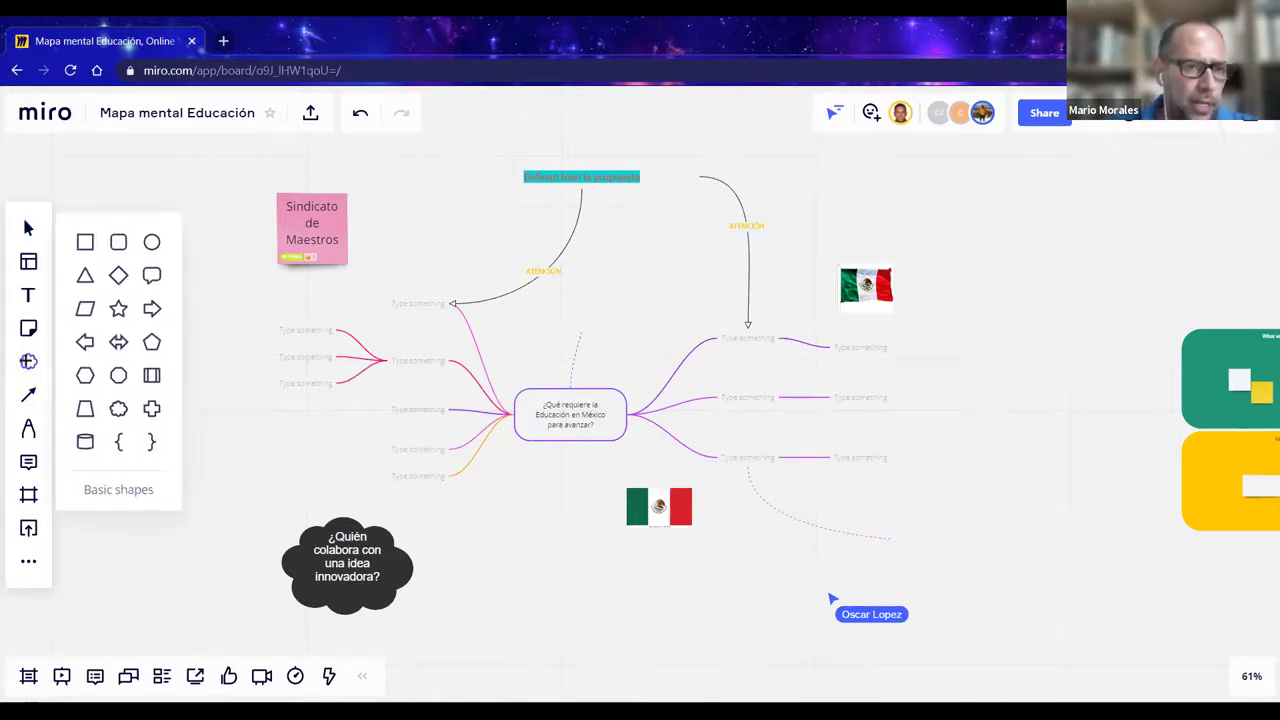
left_click(122, 490)
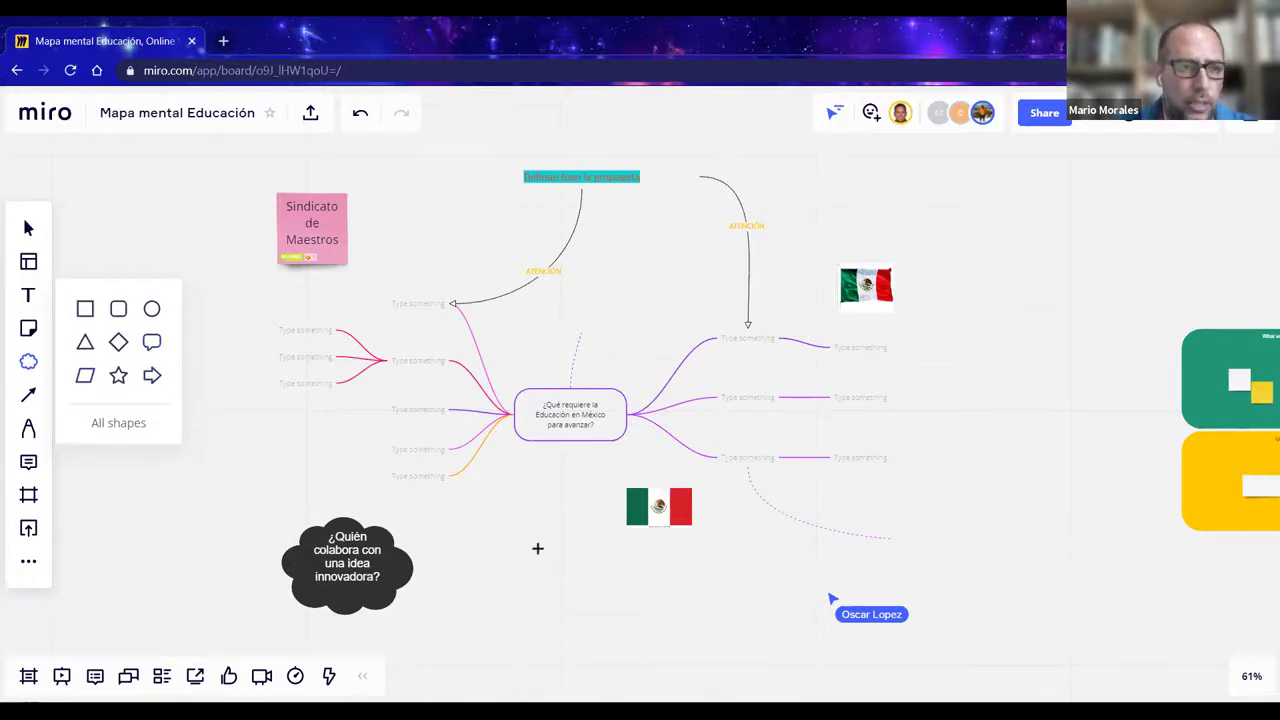
left_click(28, 228)
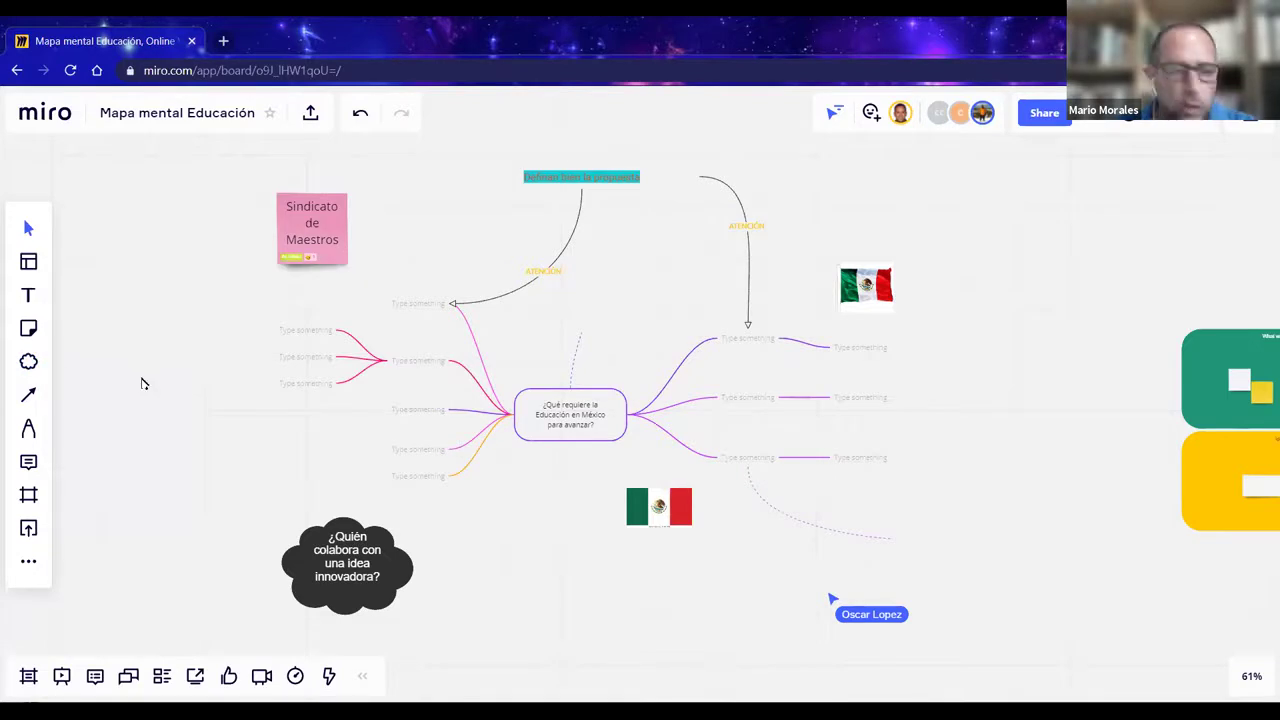
left_click(28, 363)
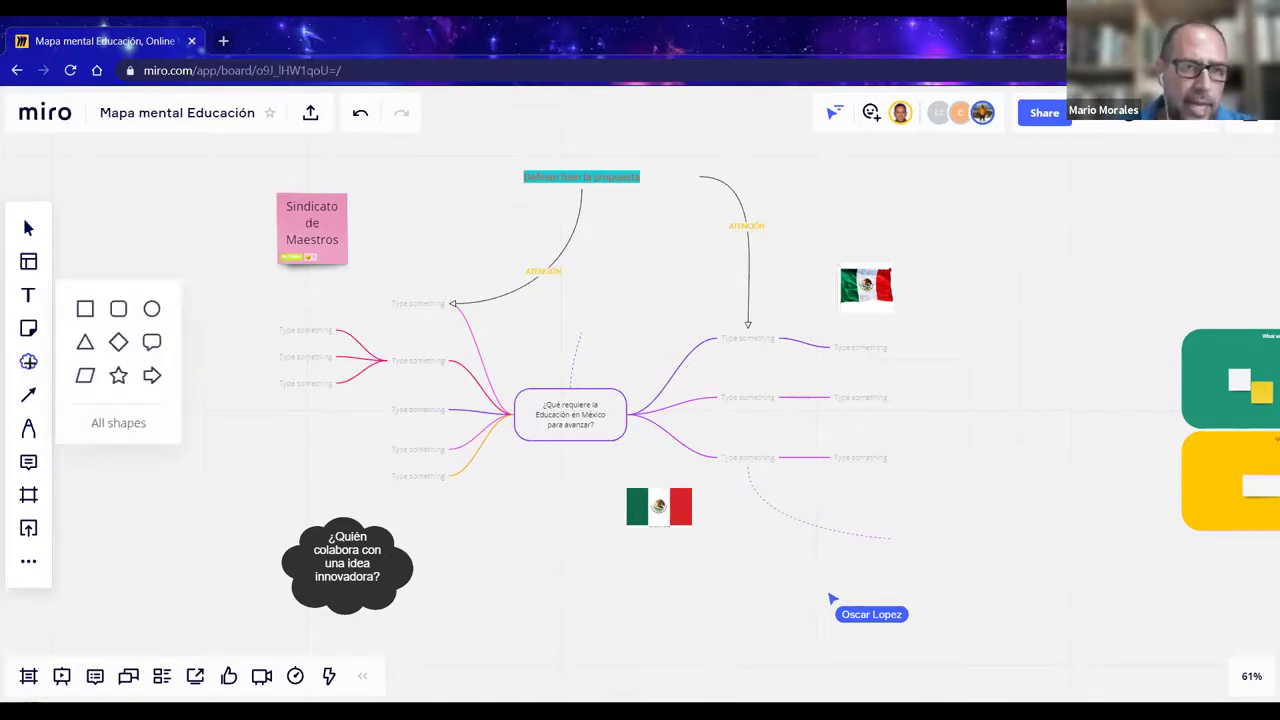
left_click(122, 424)
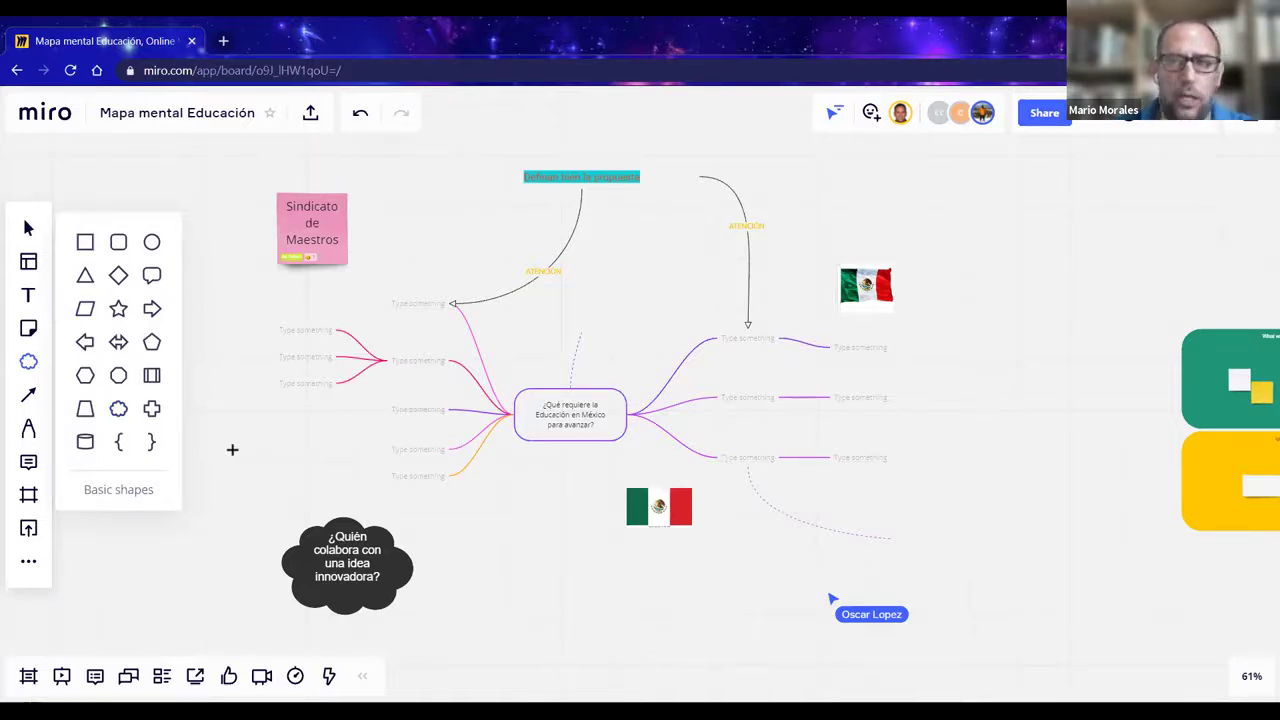
- Draw an arrow from the uppermost outer-left "Type something" node to the top-left main branch of the mind map
left_click(27, 395)
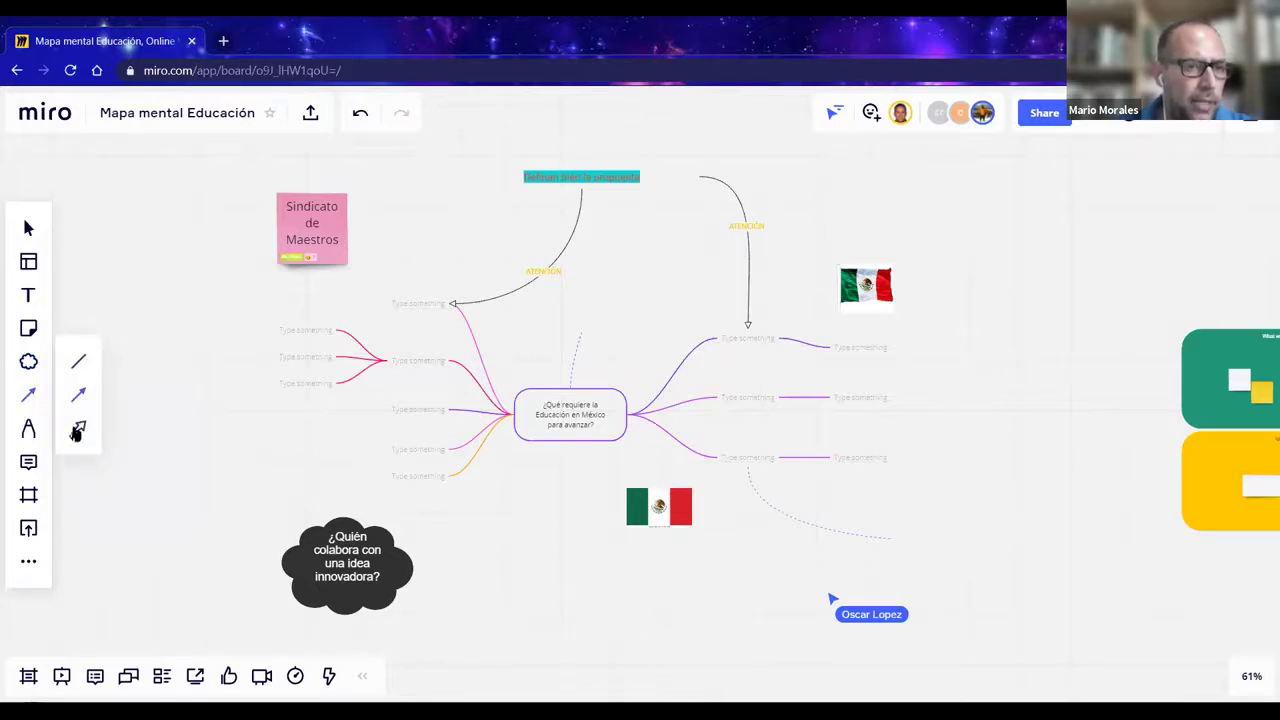
left_click(78, 395)
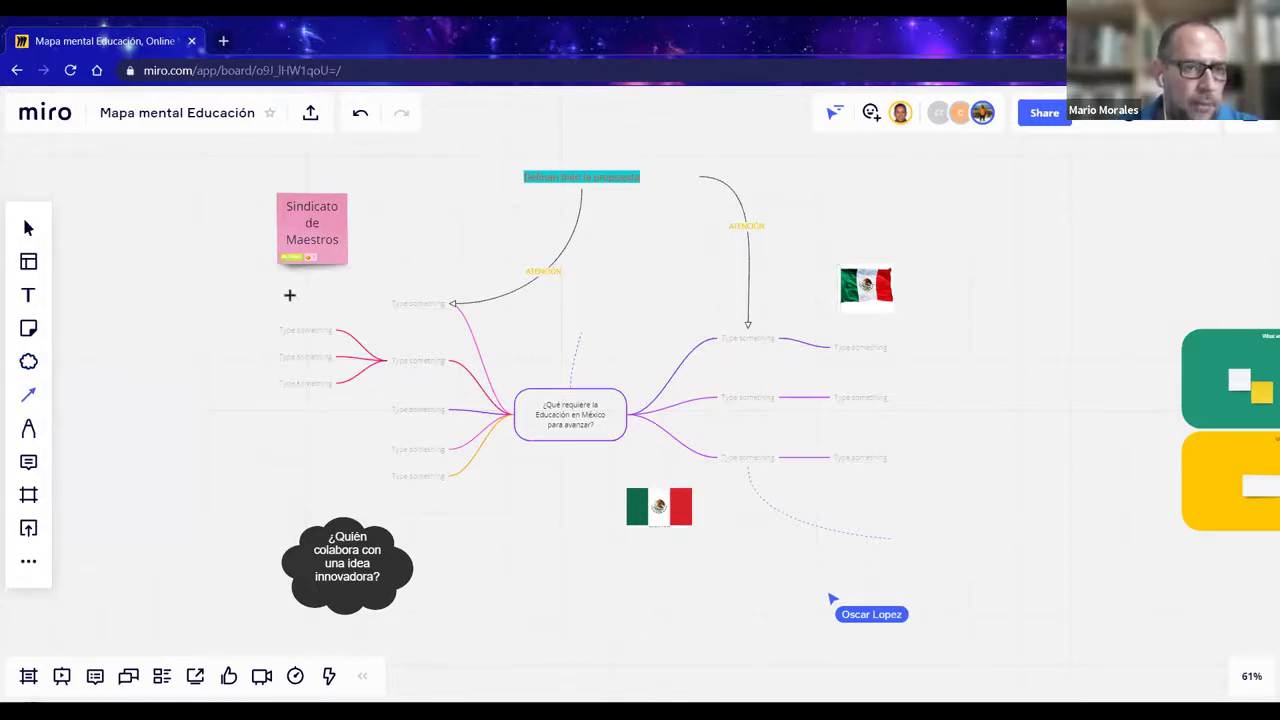
mouse_move(338, 332)
left_mouse_down()
mouse_move(423, 280)
mouse_move(418, 313)
left_mouse_up()
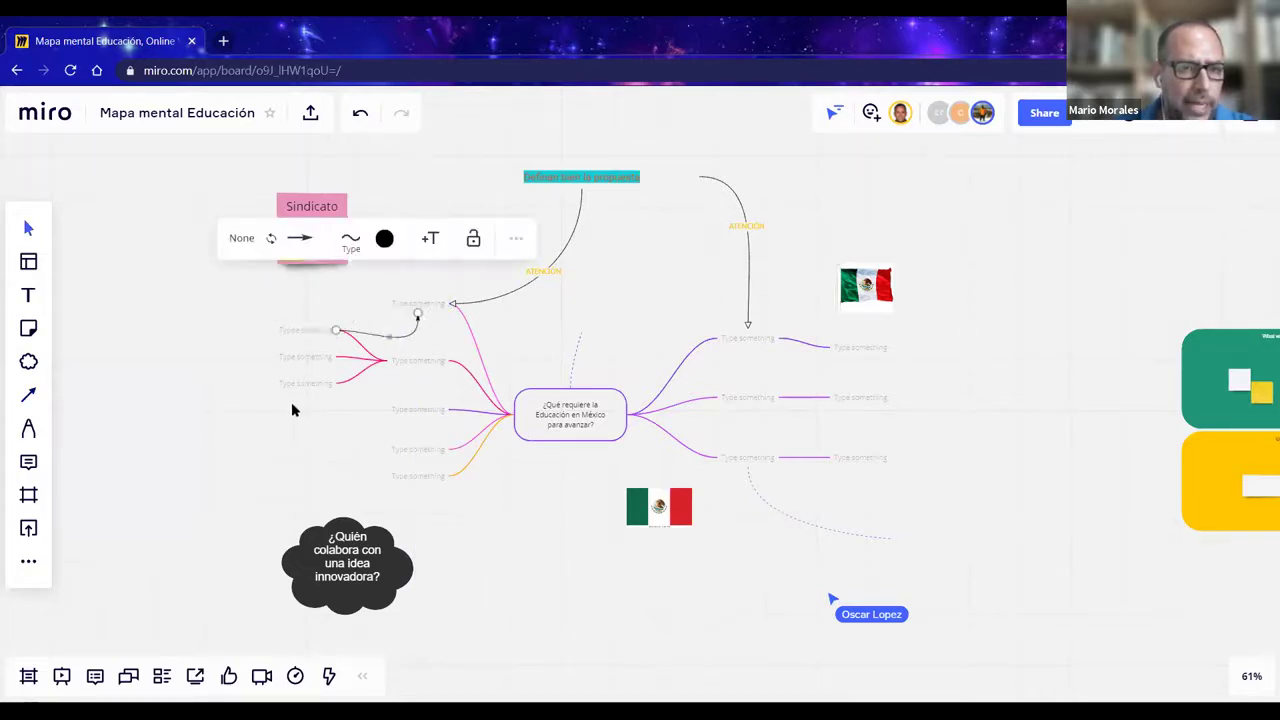
left_click(232, 371)
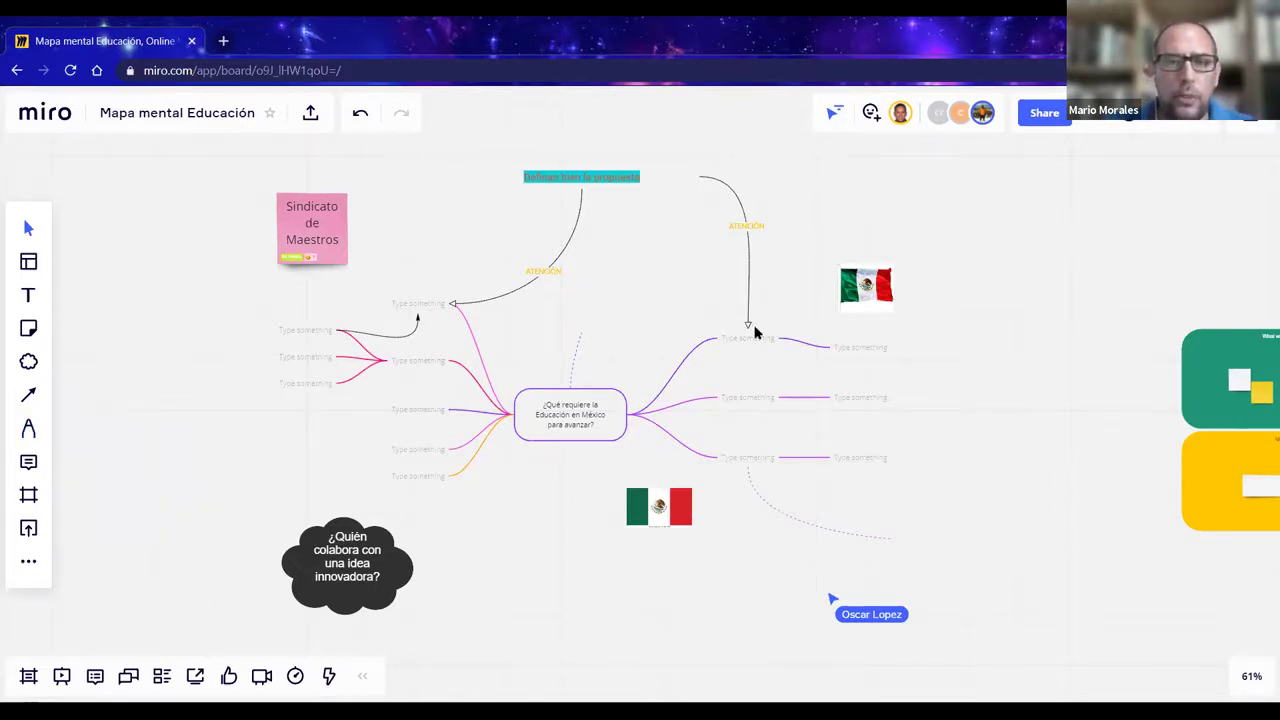
- Sketch a large triangle with the smart drawing tool in the empty board area below the cloud
scroll(860, 488, "down", 2)
scroll(868, 492, "down", 6)
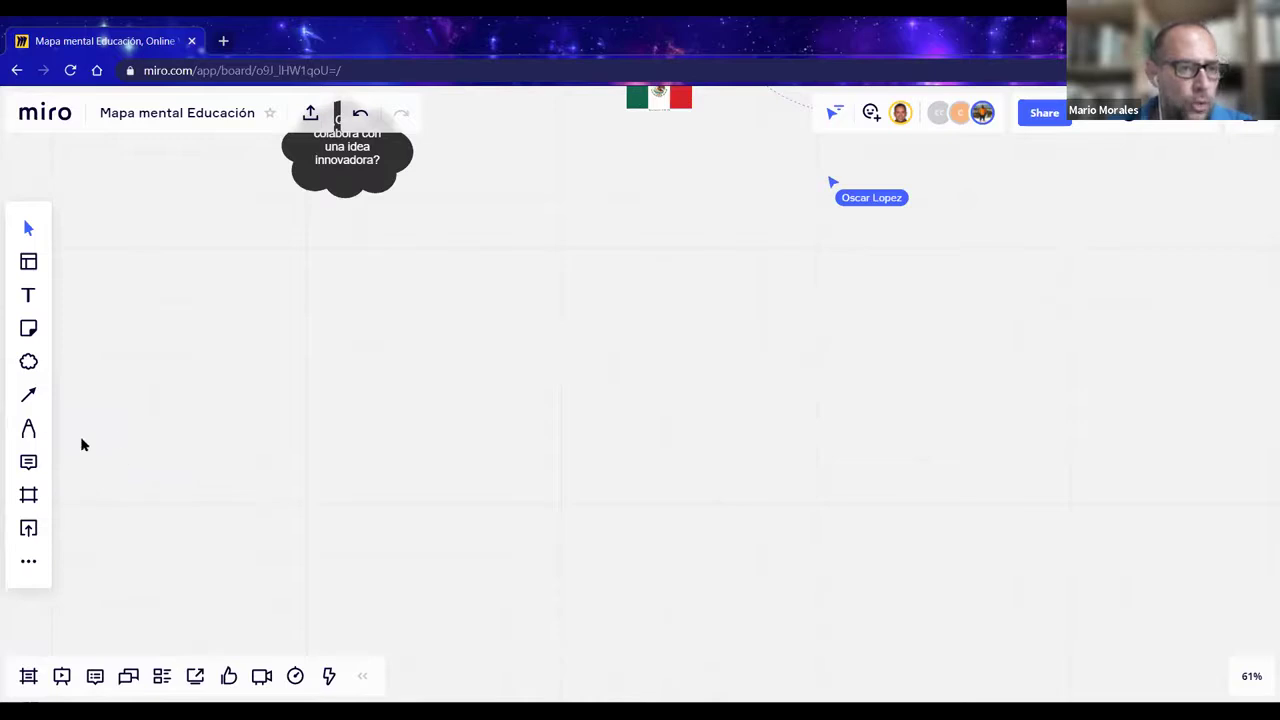
left_click(28, 432)
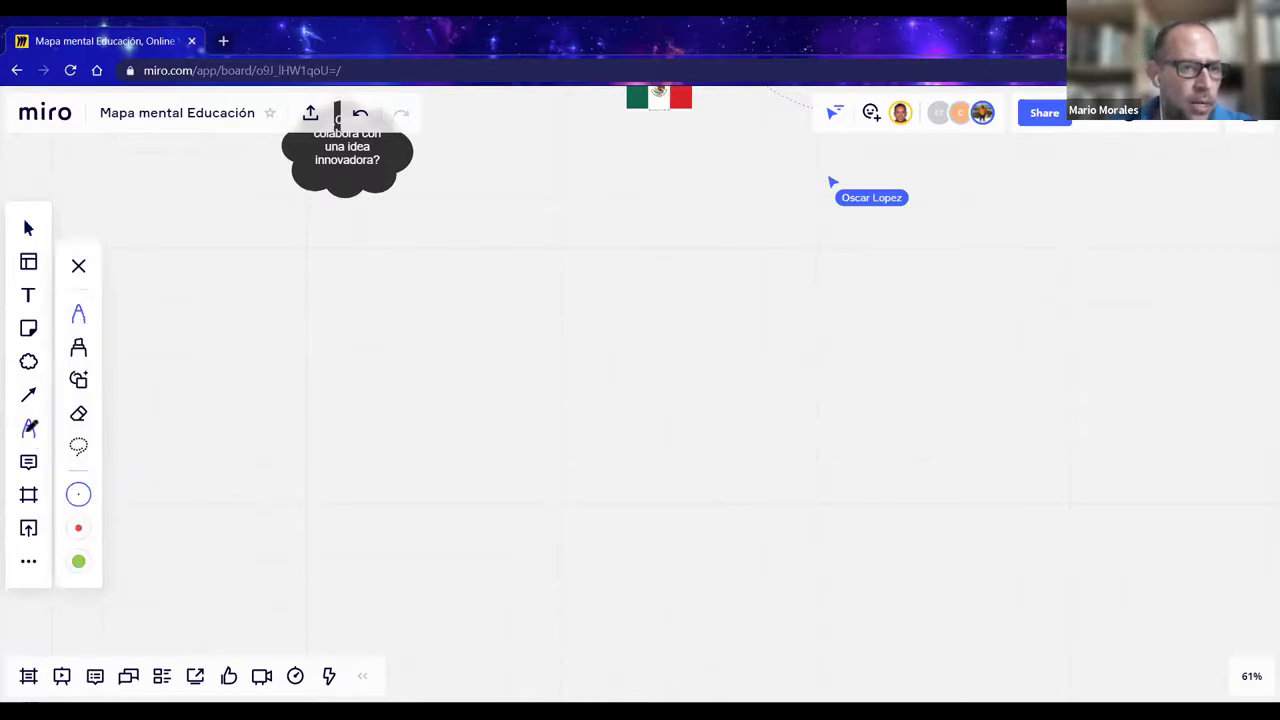
left_click(26, 363)
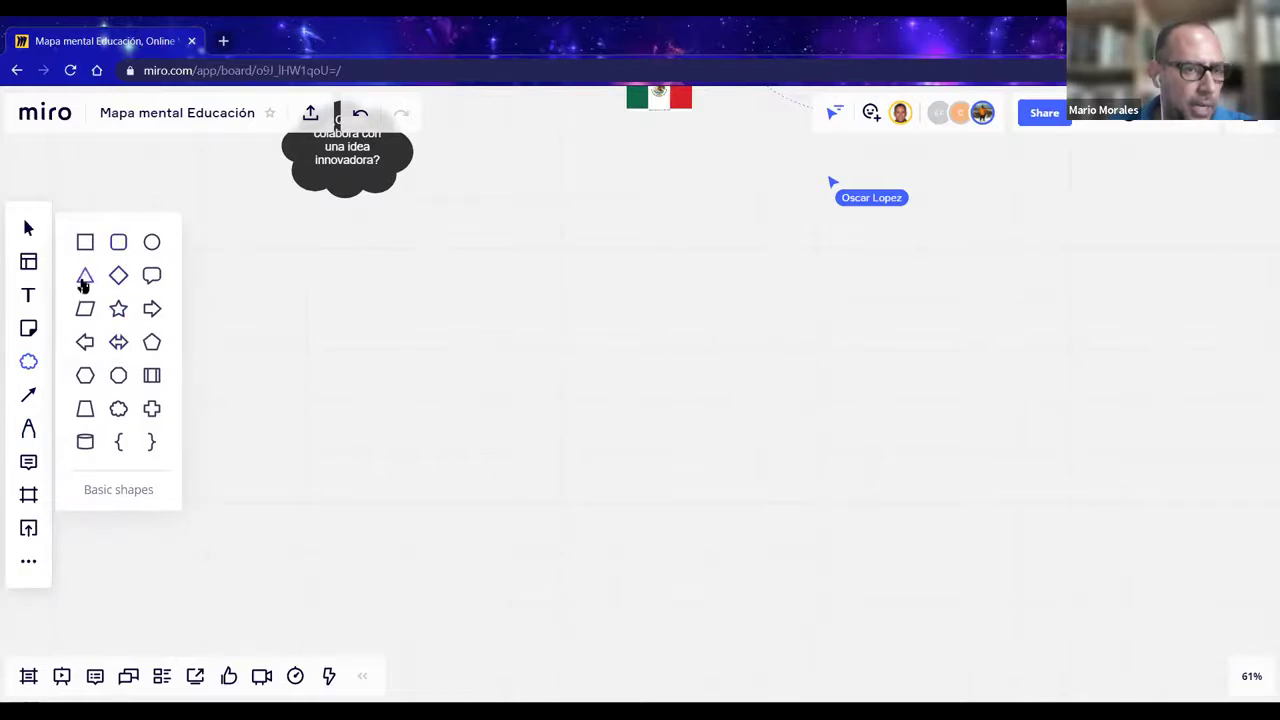
left_click(28, 432)
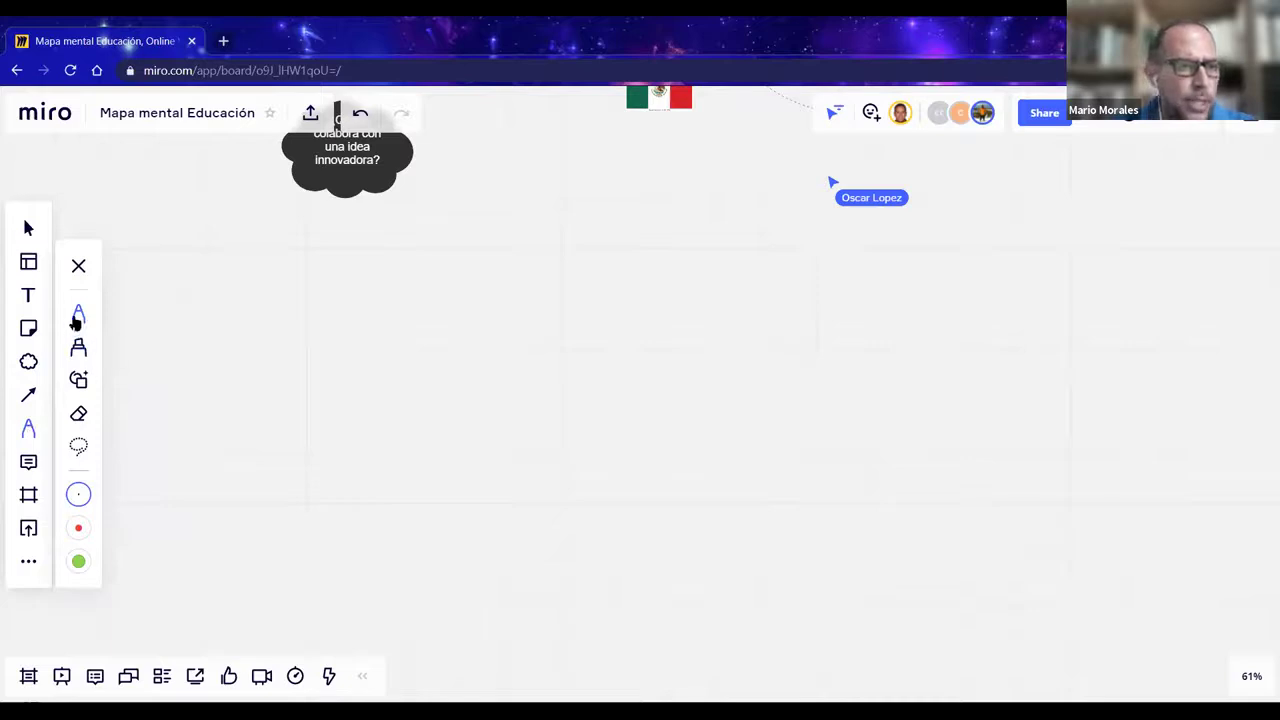
left_click(80, 385)
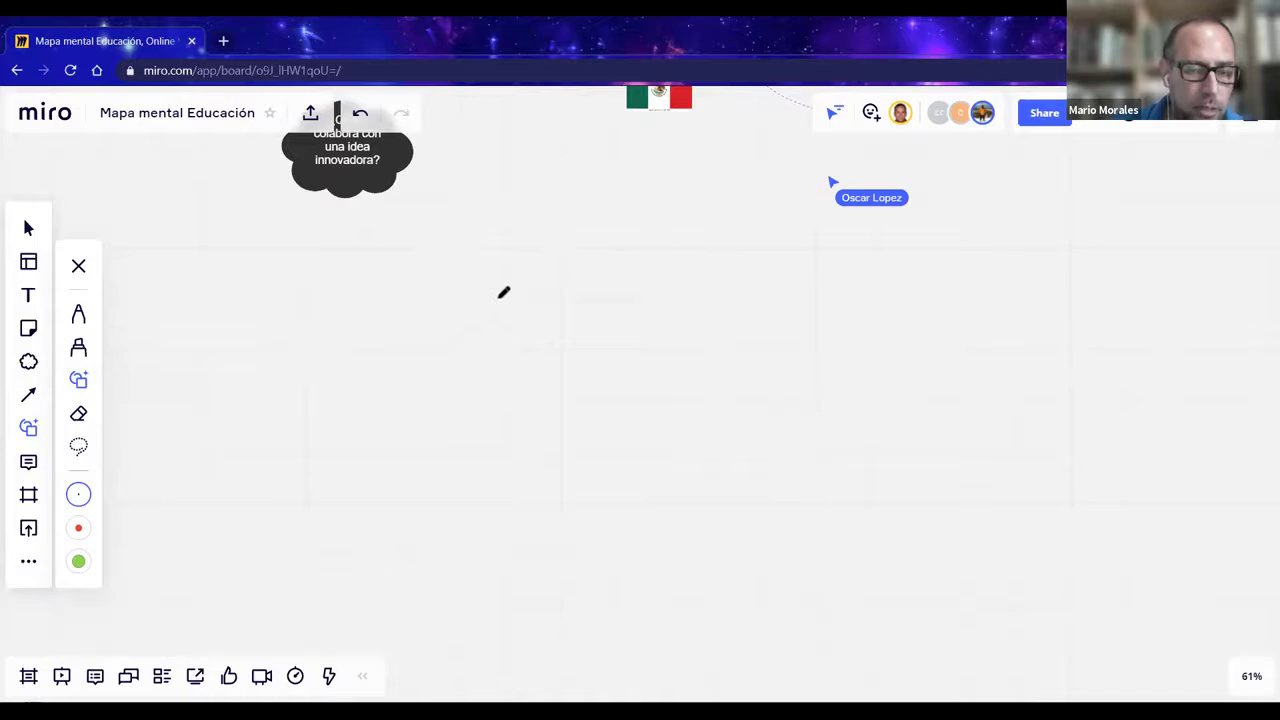
mouse_move(512, 282)
left_mouse_down()
mouse_move(305, 648)
mouse_move(605, 398)
mouse_move(510, 274)
left_mouse_up()
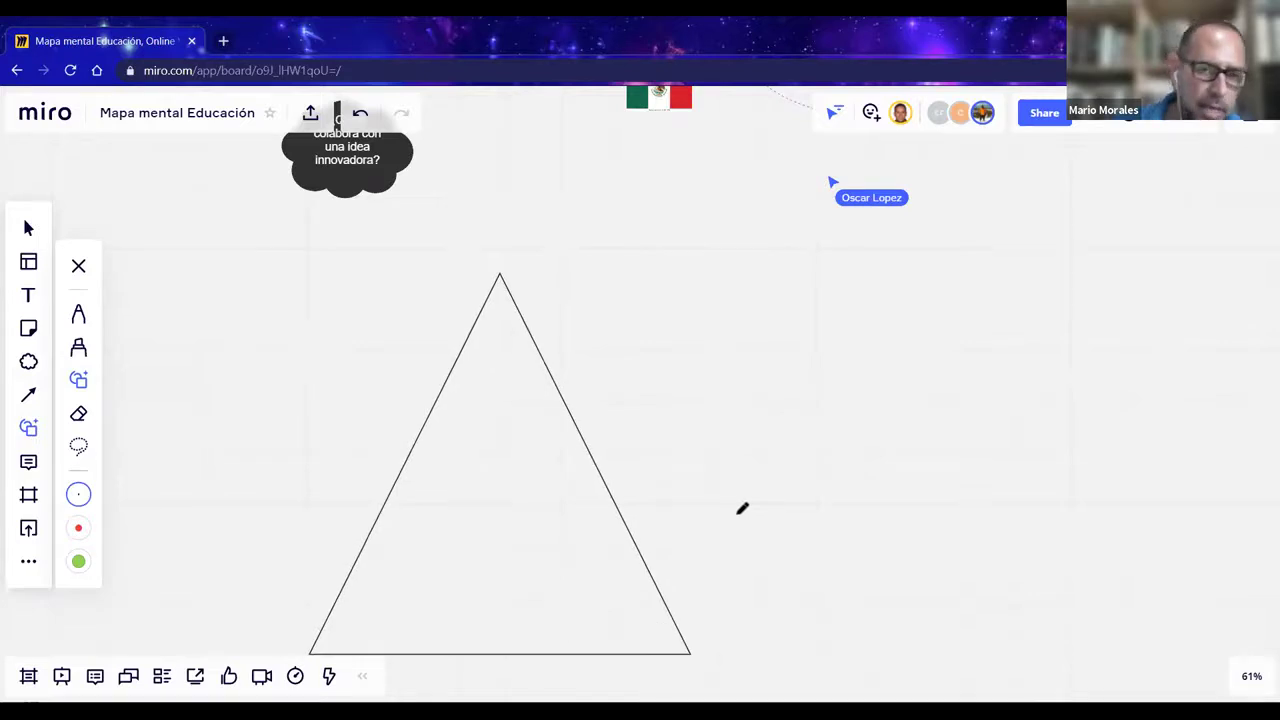
- Divide the triangle into four tiers with three horizontal lines and split the second tier from the apex with a vertical line
scroll(742, 508, "down", 2)
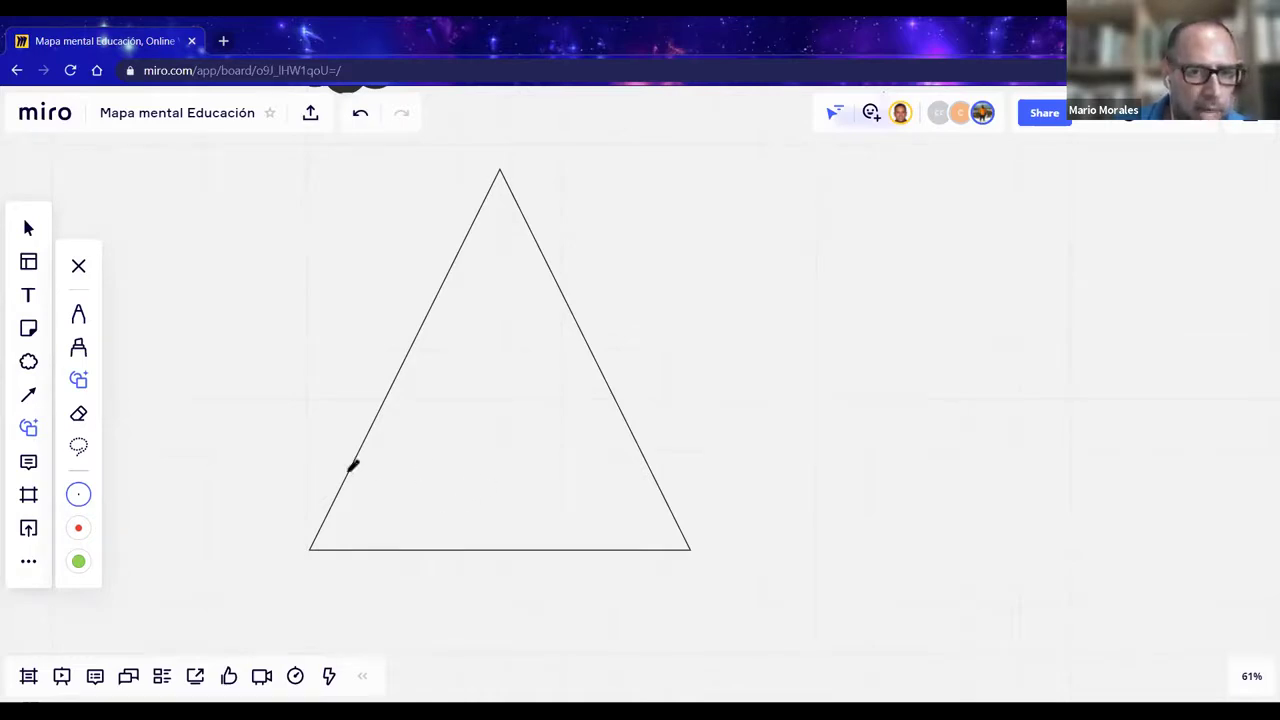
left_click_drag(413, 470, 650, 467)
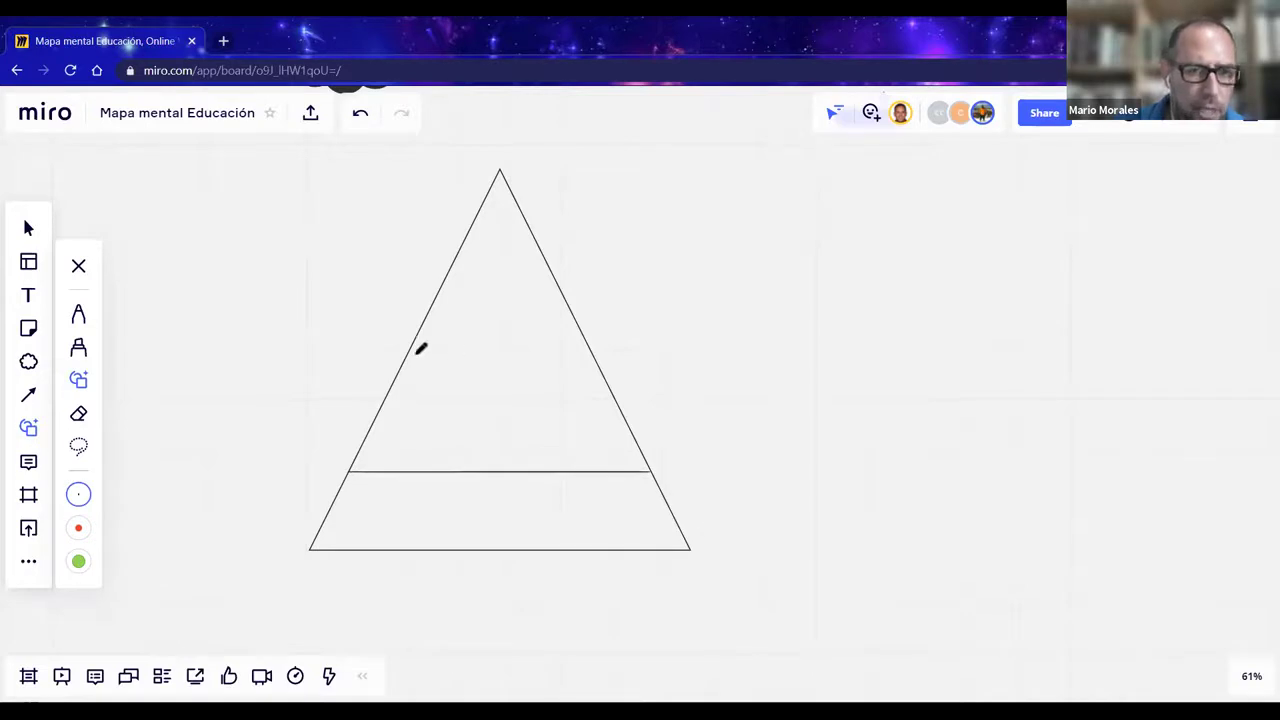
left_click_drag(453, 350, 594, 357)
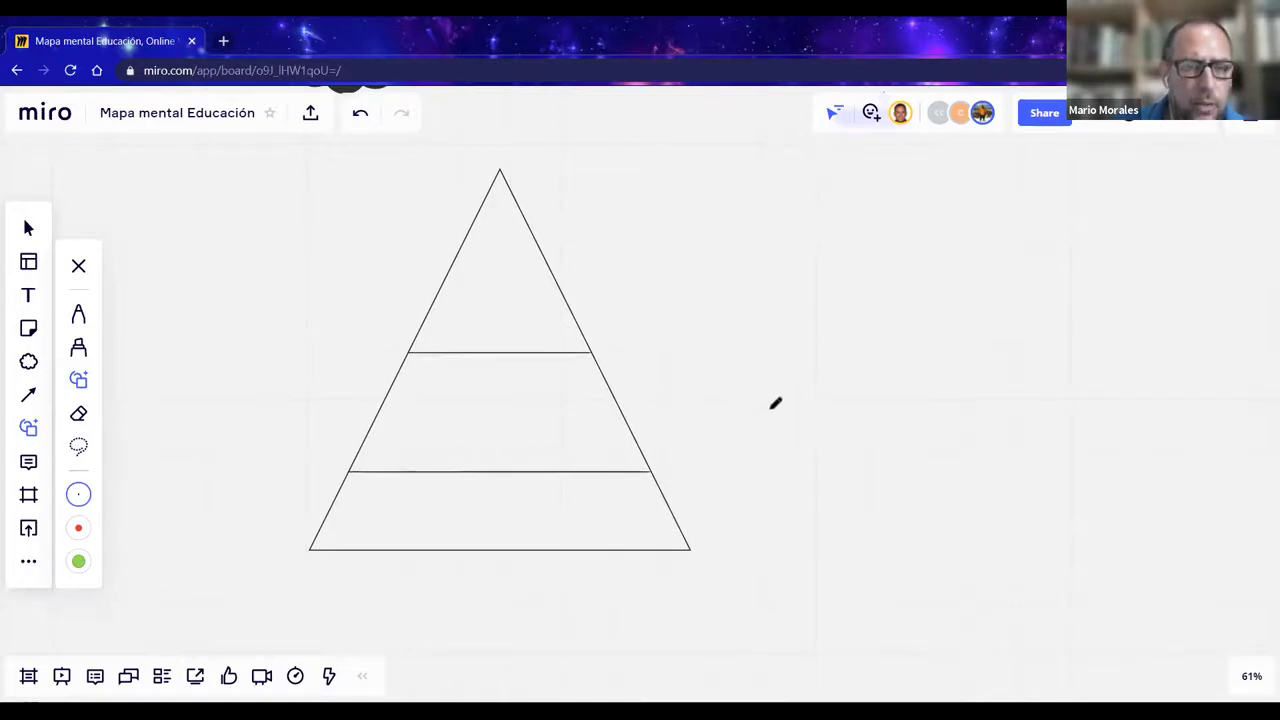
left_click_drag(463, 246, 537, 245)
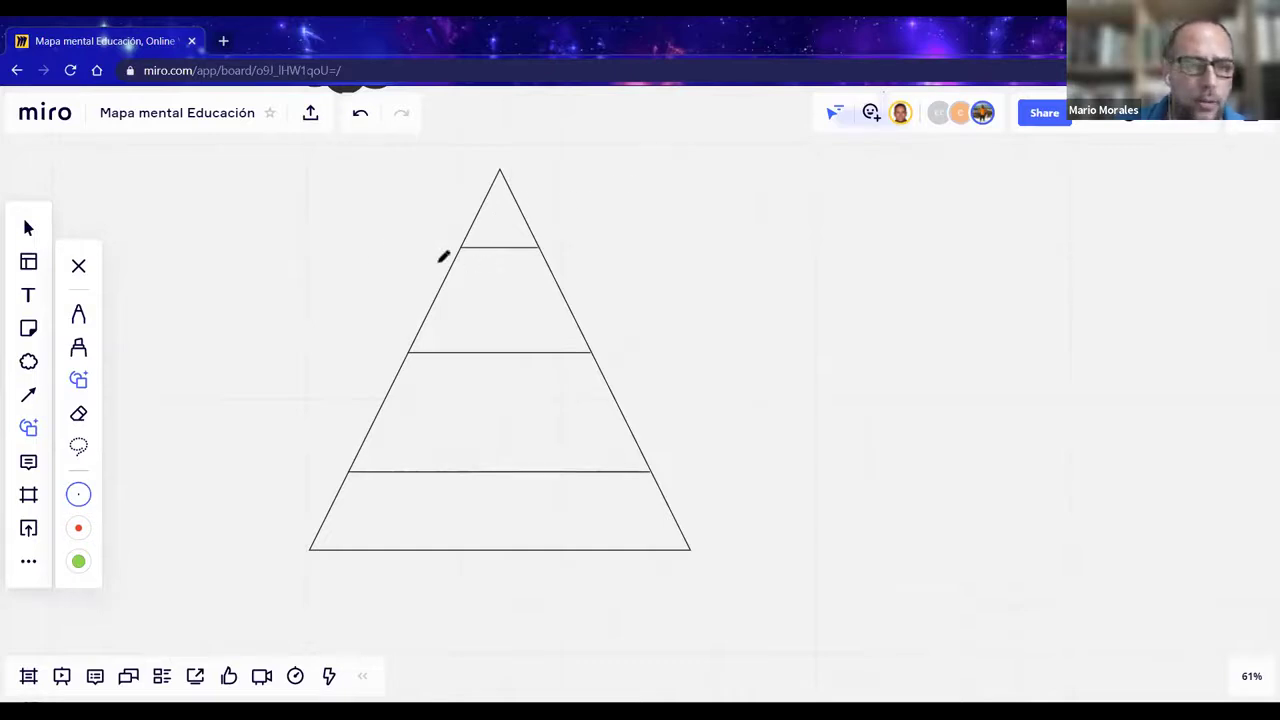
left_click_drag(493, 249, 487, 348)
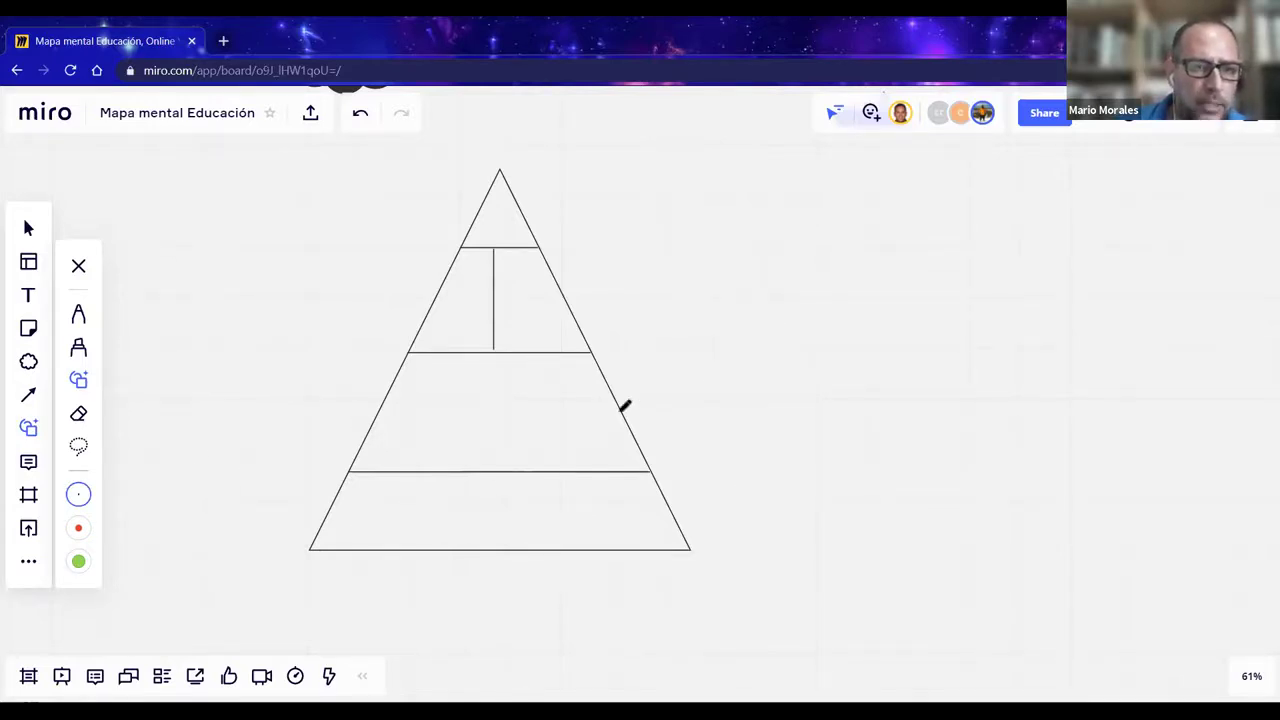
- Sketch an ellipse beside the right edge of the triangle with smart drawing
mouse_move(740, 290)
left_mouse_down()
mouse_move(711, 357)
mouse_move(759, 283)
mouse_move(740, 290)
left_mouse_up()
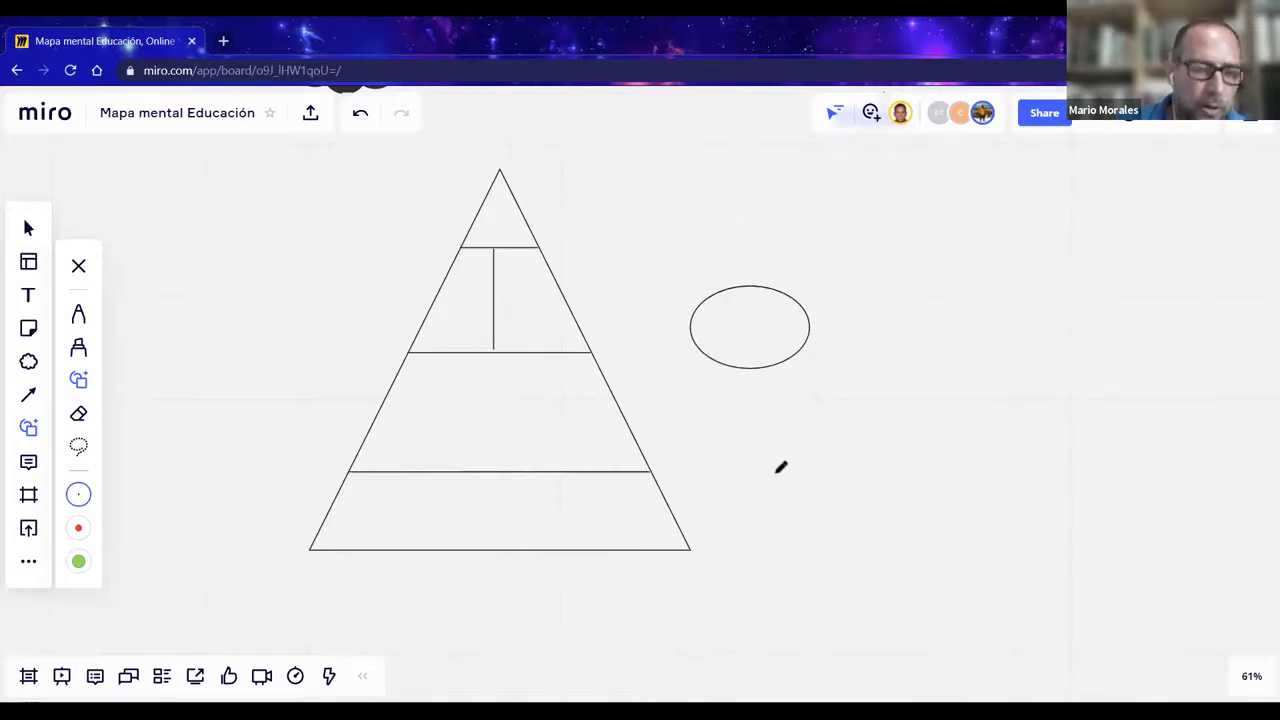
- Check the smart drawing gesture guide and erase the ellipse beside the large triangle with a scribble
left_click(78, 381)
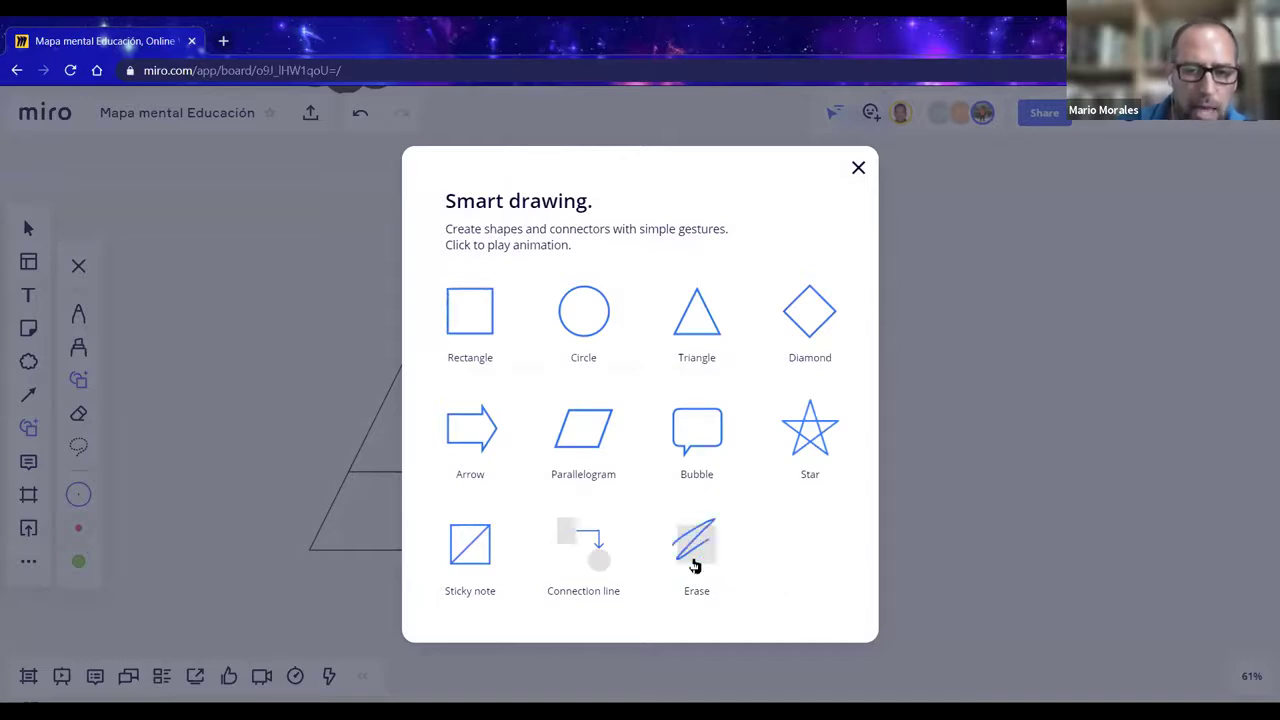
left_click(857, 170)
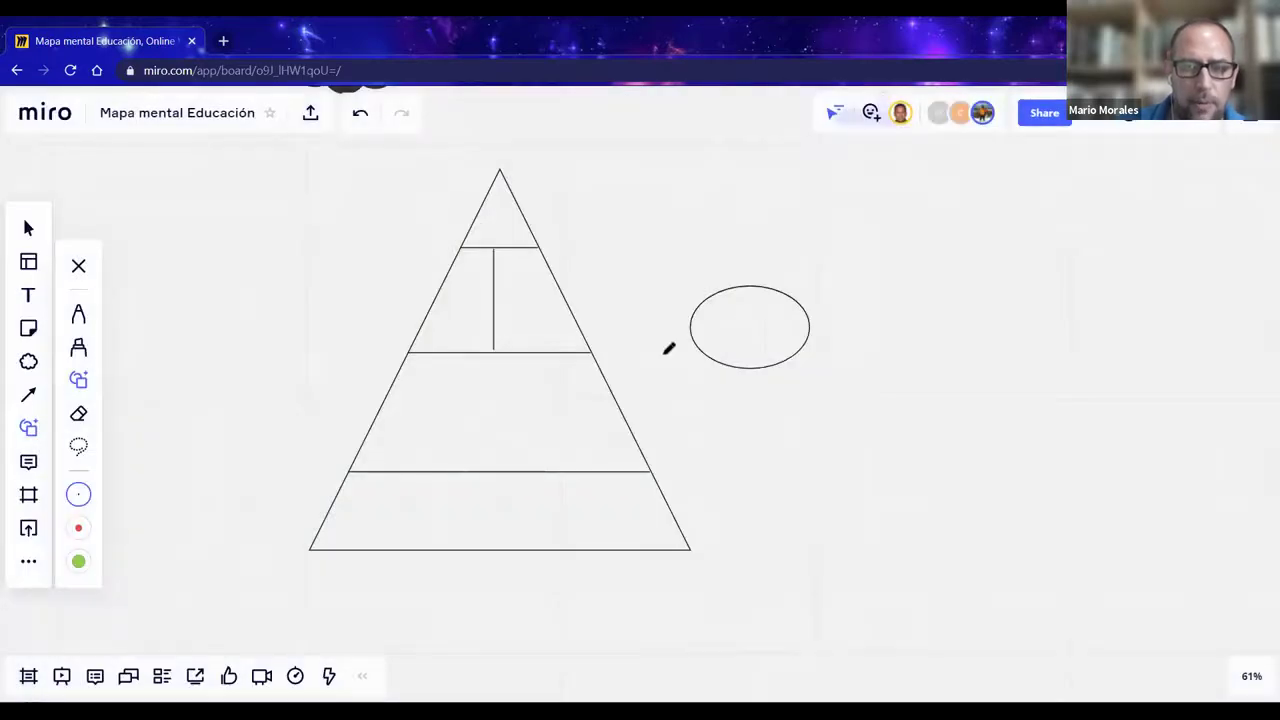
mouse_move(664, 353)
left_mouse_down()
mouse_move(749, 268)
mouse_move(776, 364)
left_mouse_up()
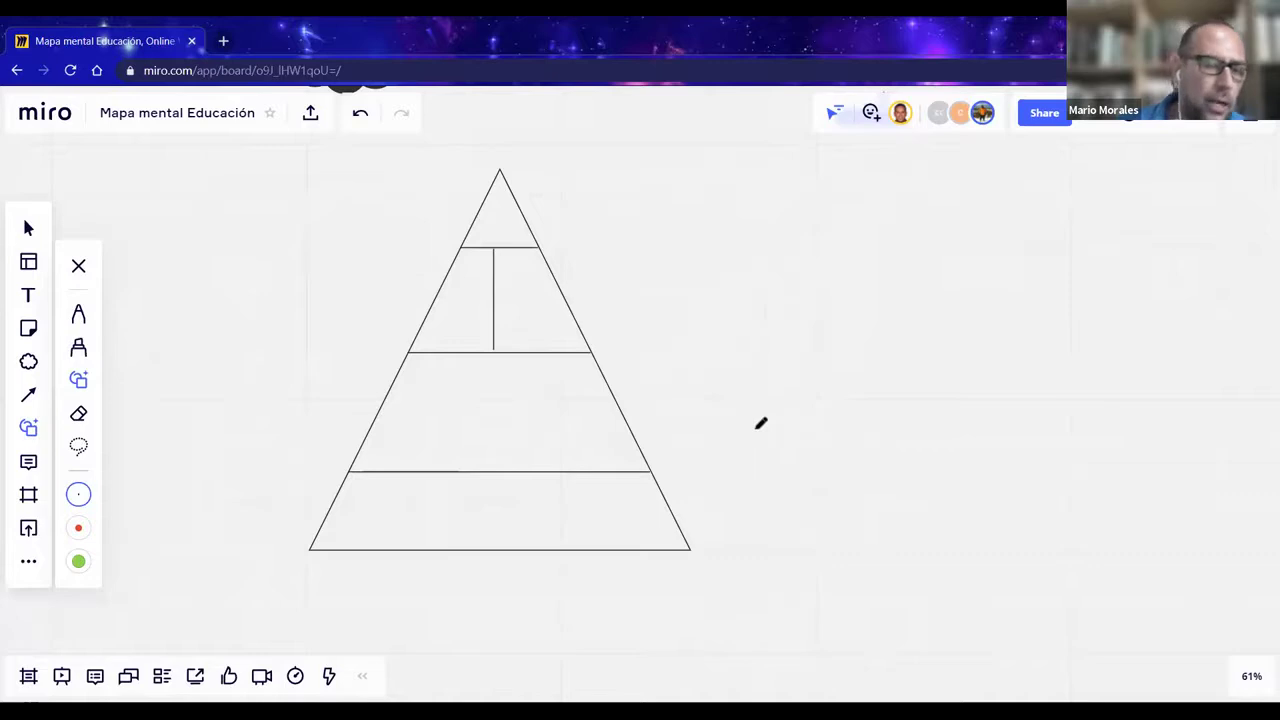
- Sketch a small triangle beside the large one with smart drawing and erase it with a scribble
mouse_move(781, 310)
left_mouse_down()
mouse_move(737, 406)
mouse_move(875, 417)
left_mouse_up()
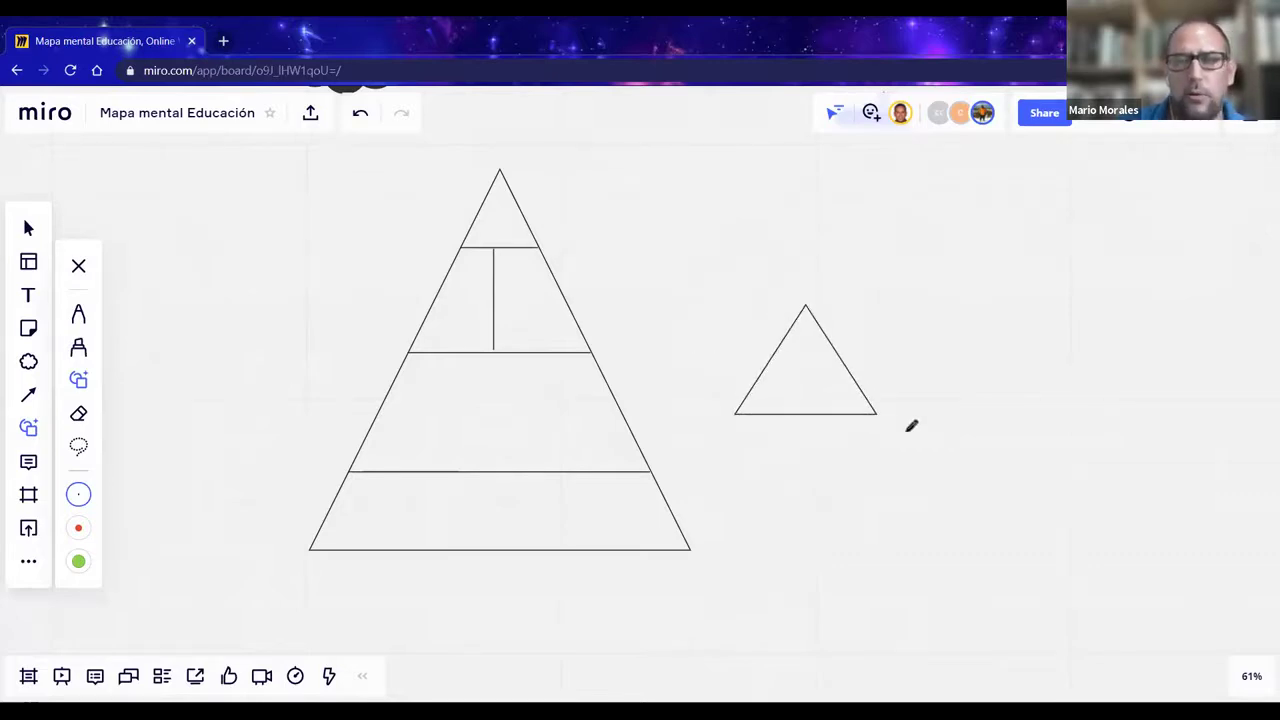
mouse_move(760, 347)
left_mouse_down()
mouse_move(820, 357)
mouse_move(852, 427)
left_mouse_up()
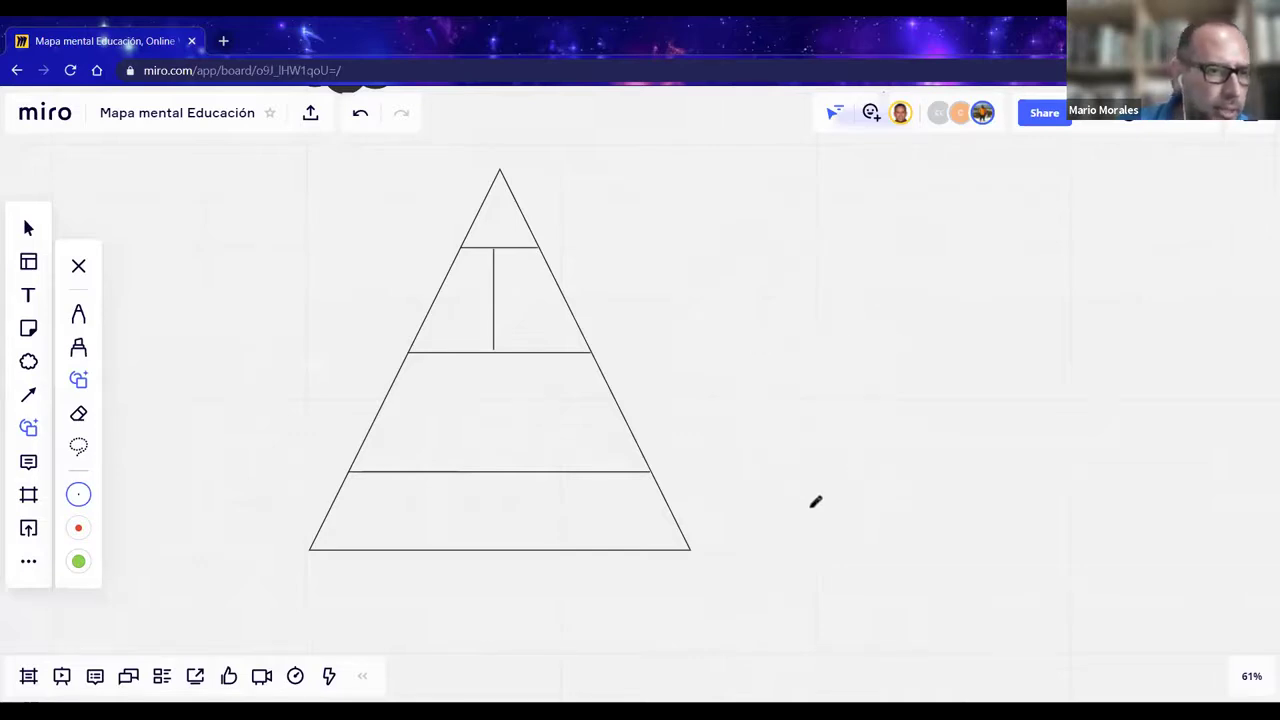
- Lasso the central node, the left half of the mind map and the cloud, and show the selection's further options
left_click(82, 416)
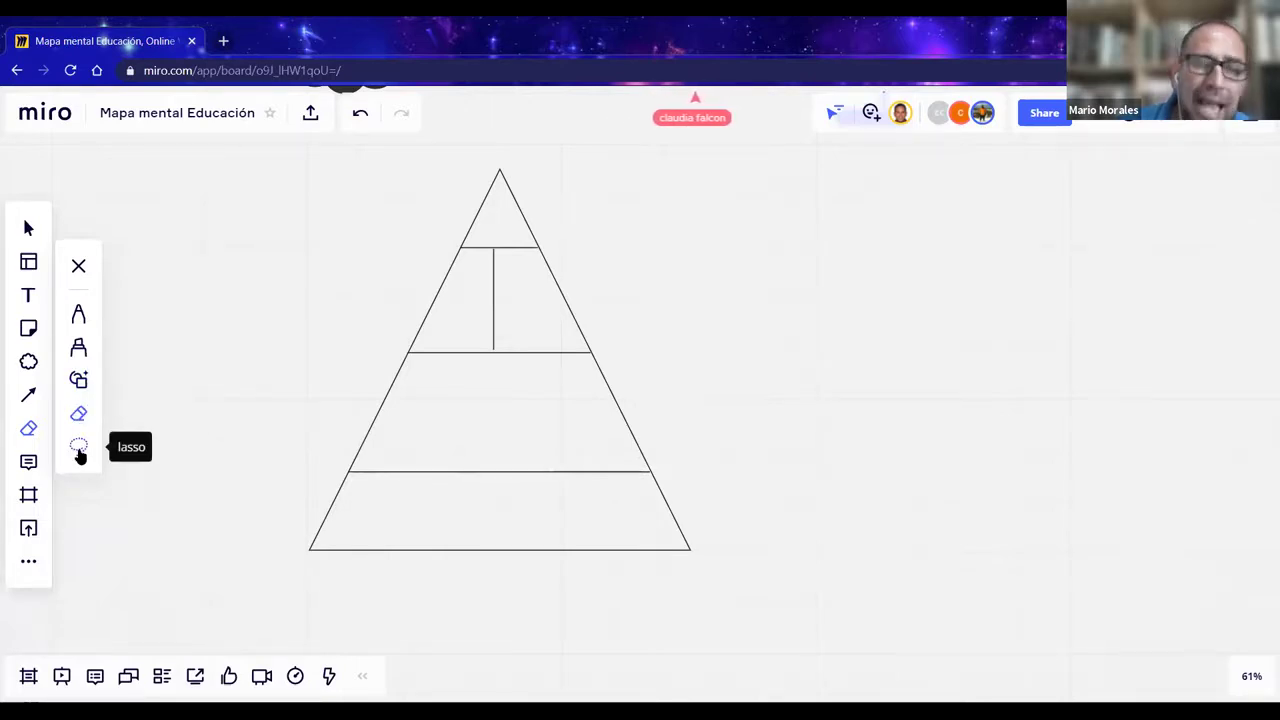
scroll(694, 406, "up", 5)
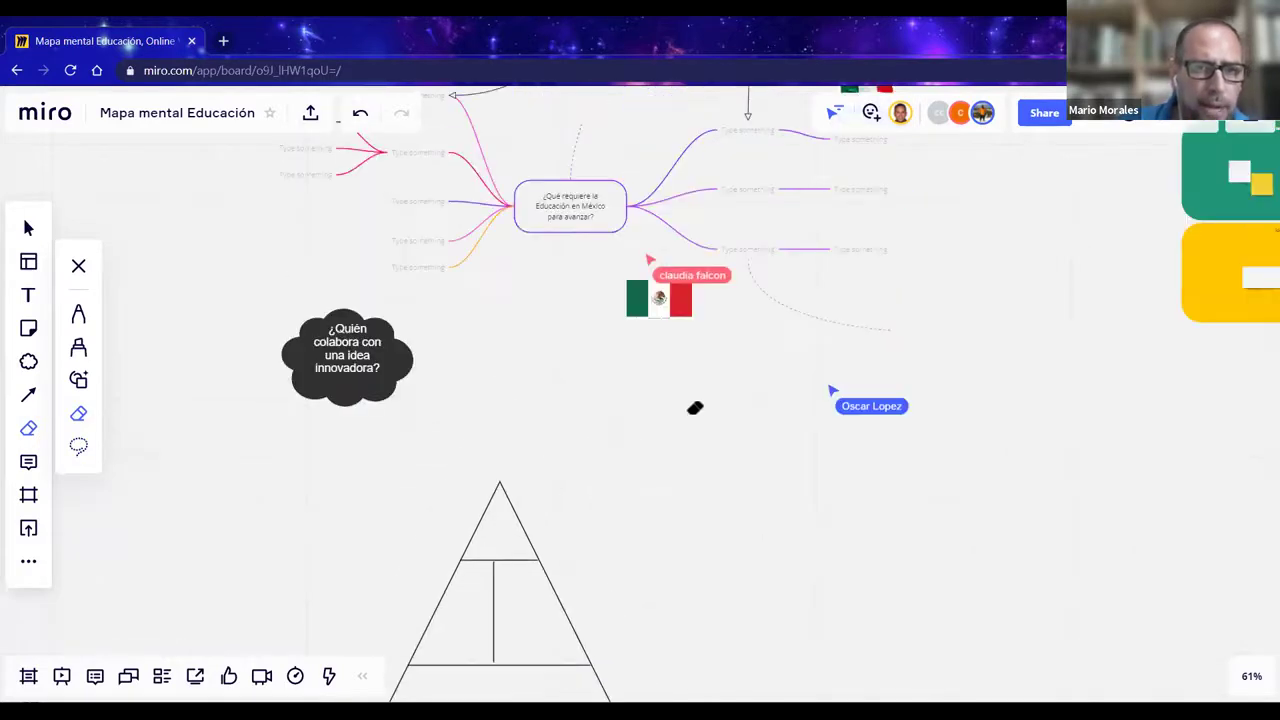
left_click(78, 447)
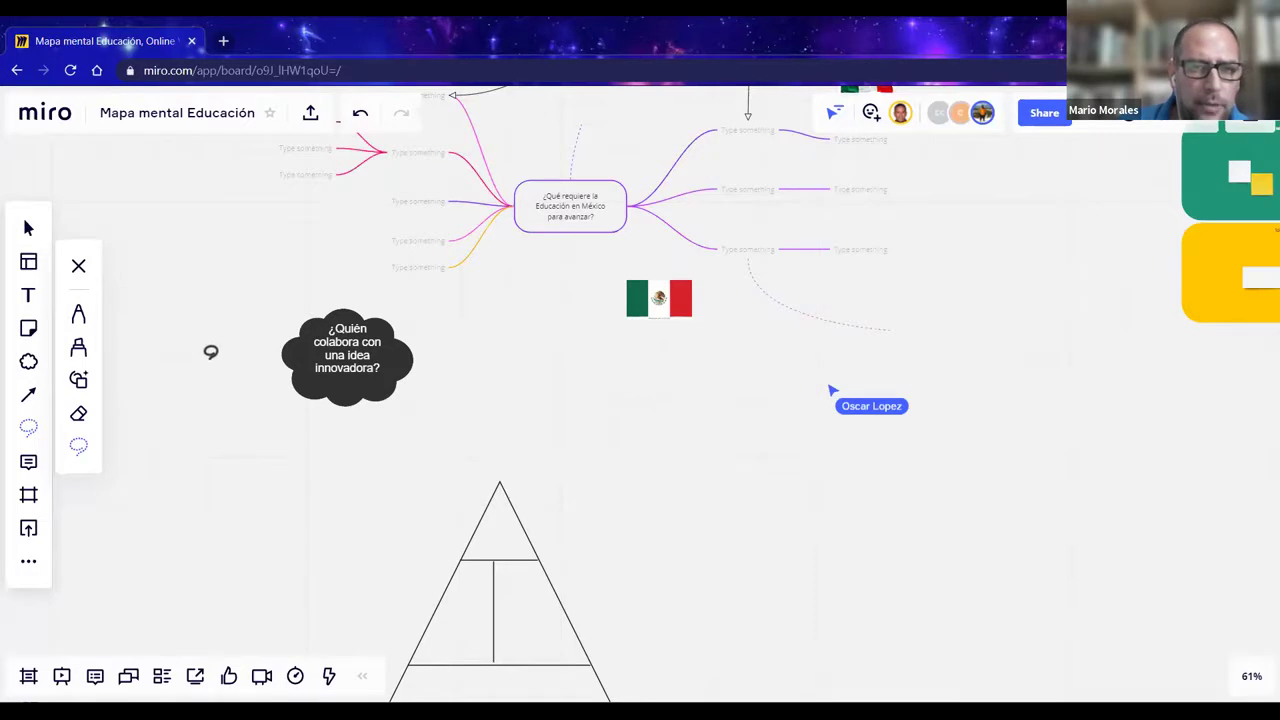
scroll(210, 351, "up", 2)
mouse_move(246, 212)
left_mouse_down()
mouse_move(245, 438)
mouse_move(448, 553)
mouse_move(572, 431)
mouse_move(651, 291)
mouse_move(523, 188)
mouse_move(321, 168)
mouse_move(246, 212)
left_mouse_up()
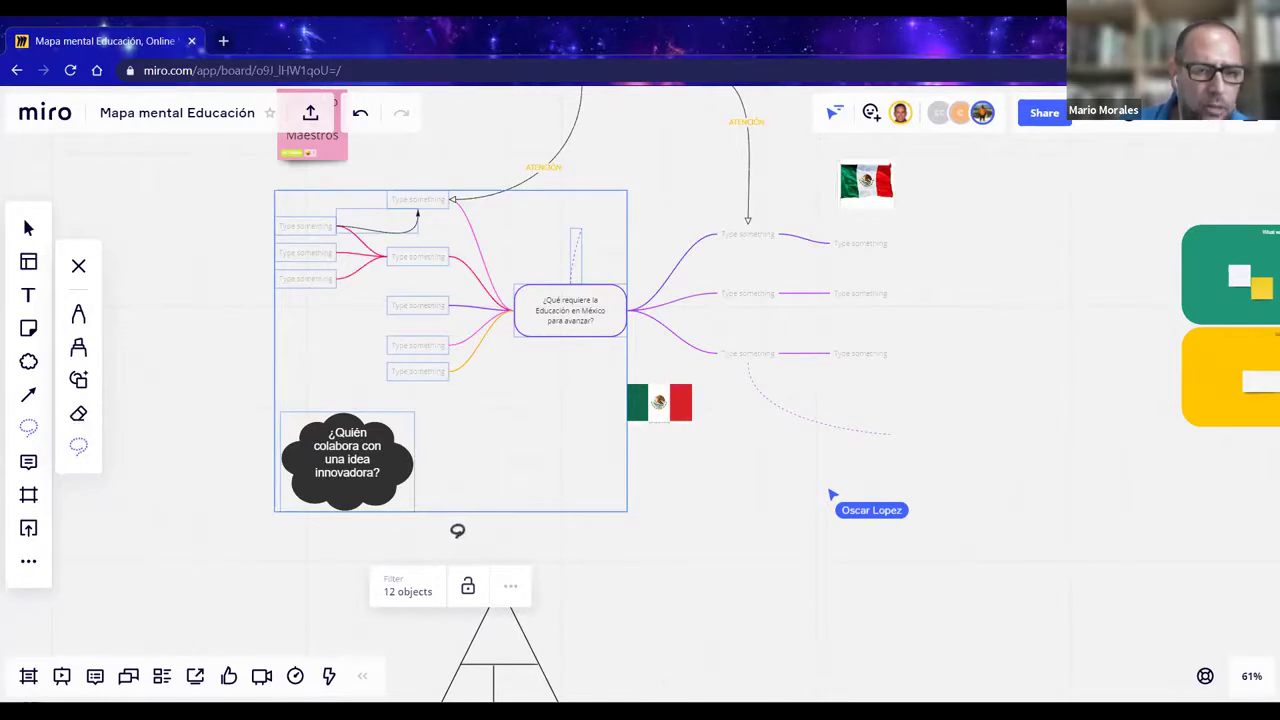
left_click(510, 592)
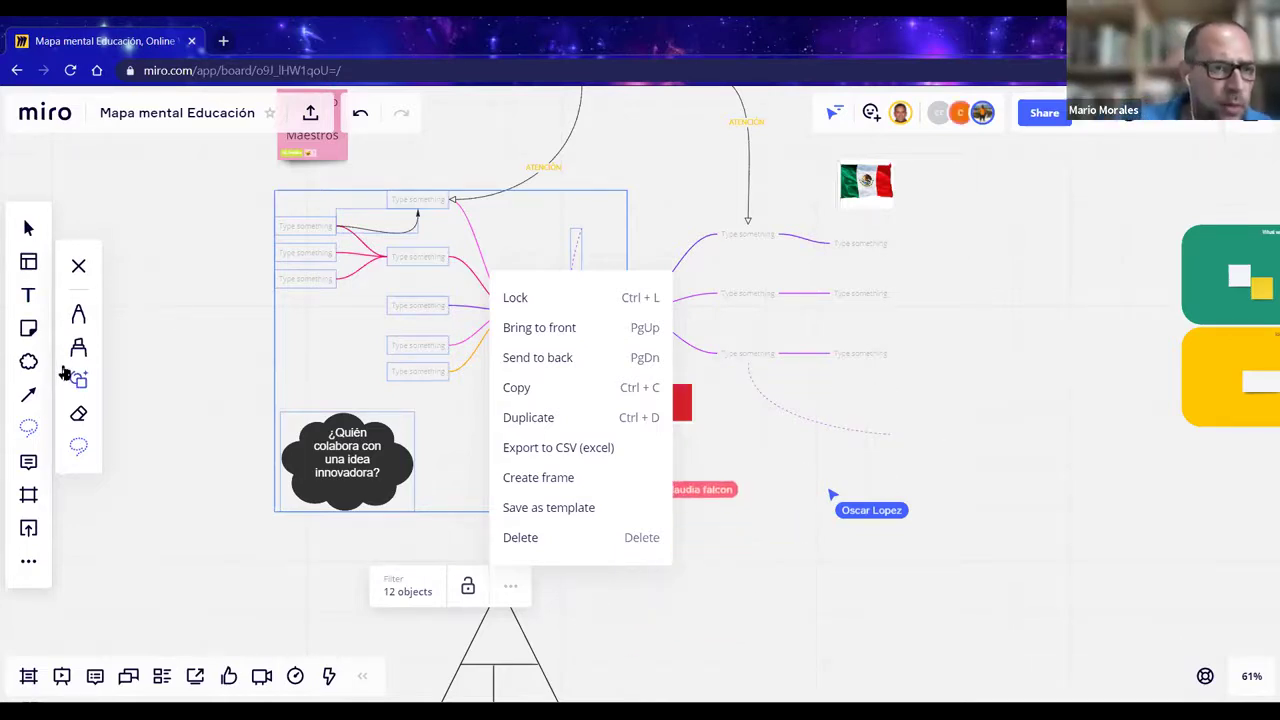
- Start a comment reading "¡Qué patriota!" on the Mexican flag below the central mind map node
left_click(29, 462)
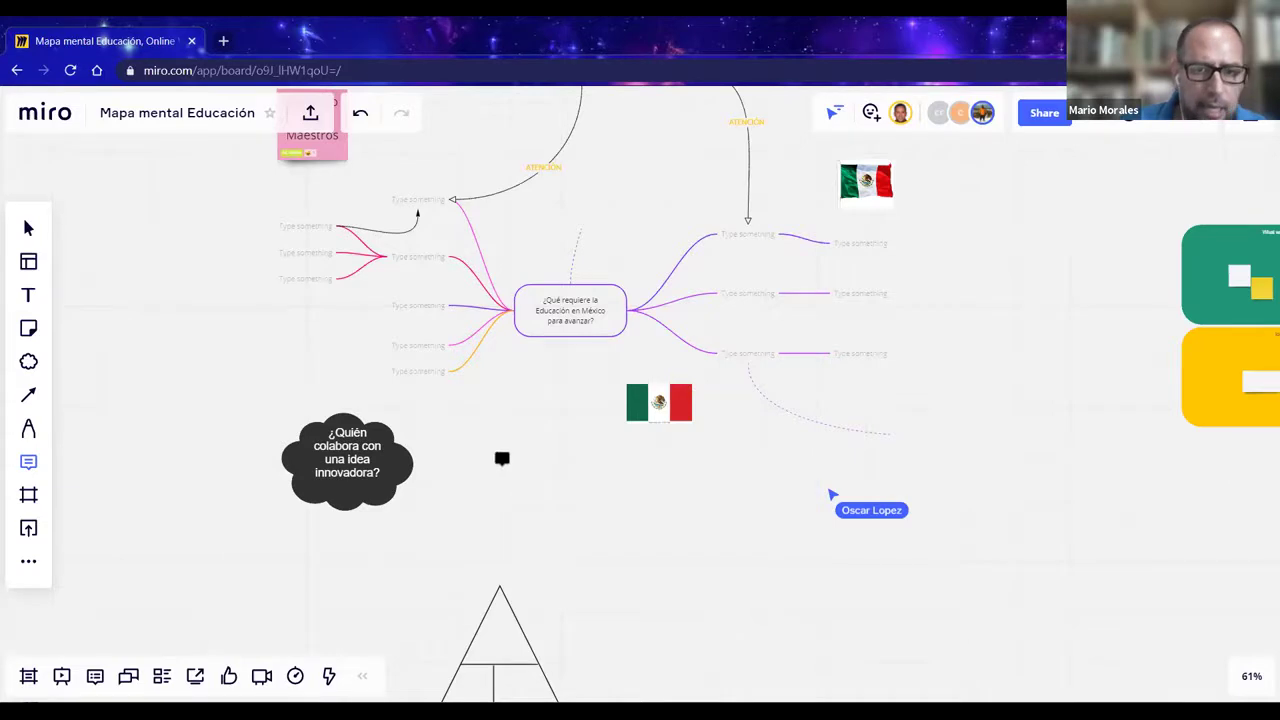
scroll(517, 457, "left", 2)
scroll(420, 406, "right", 4)
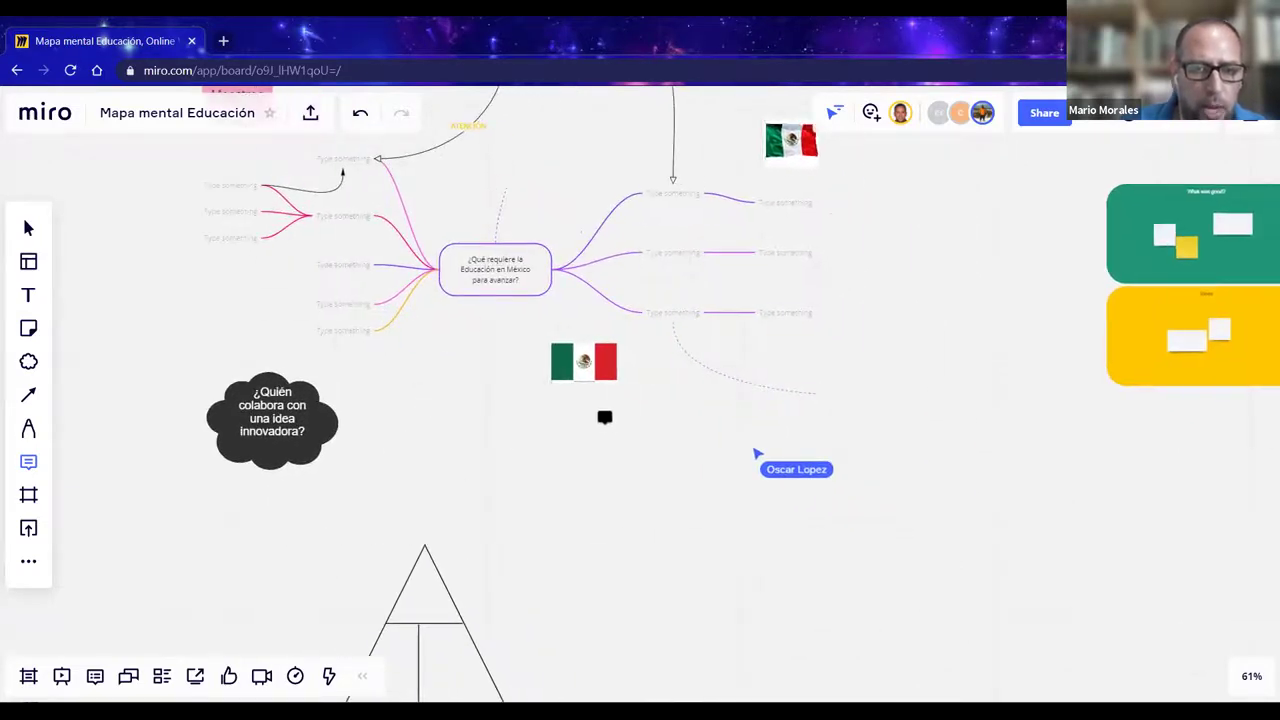
left_click(603, 370)
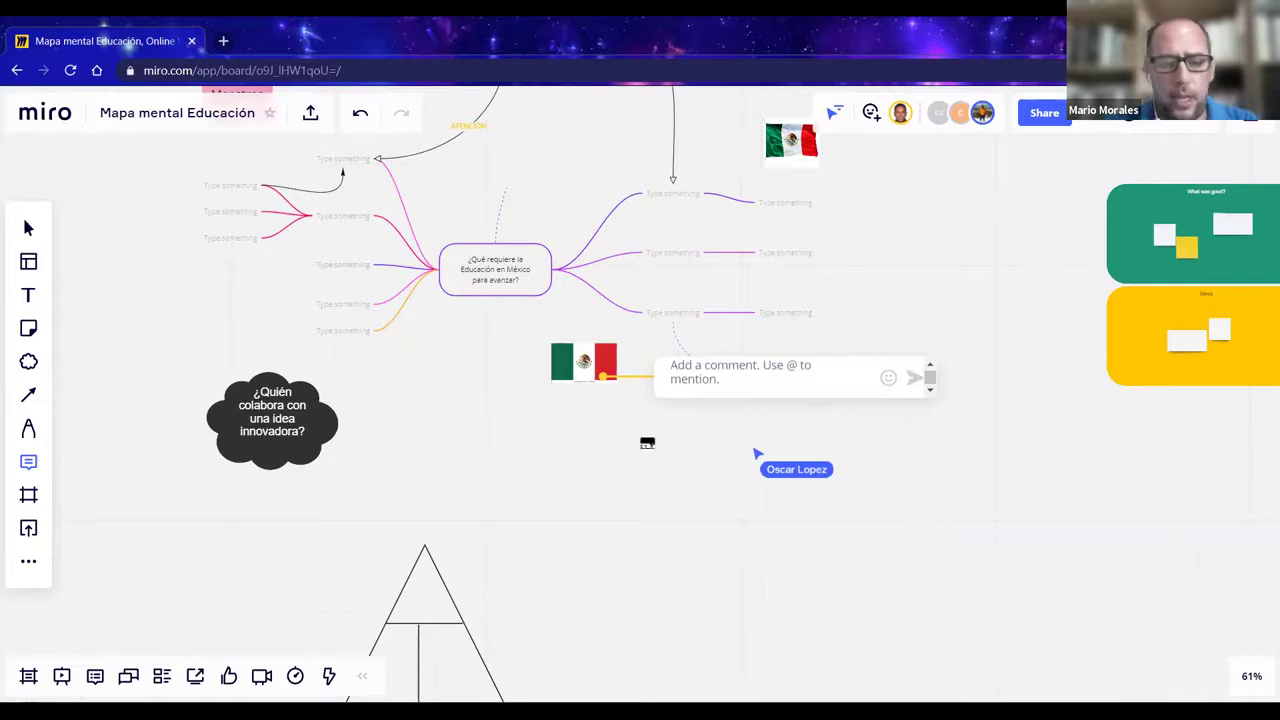
type("¡Q")
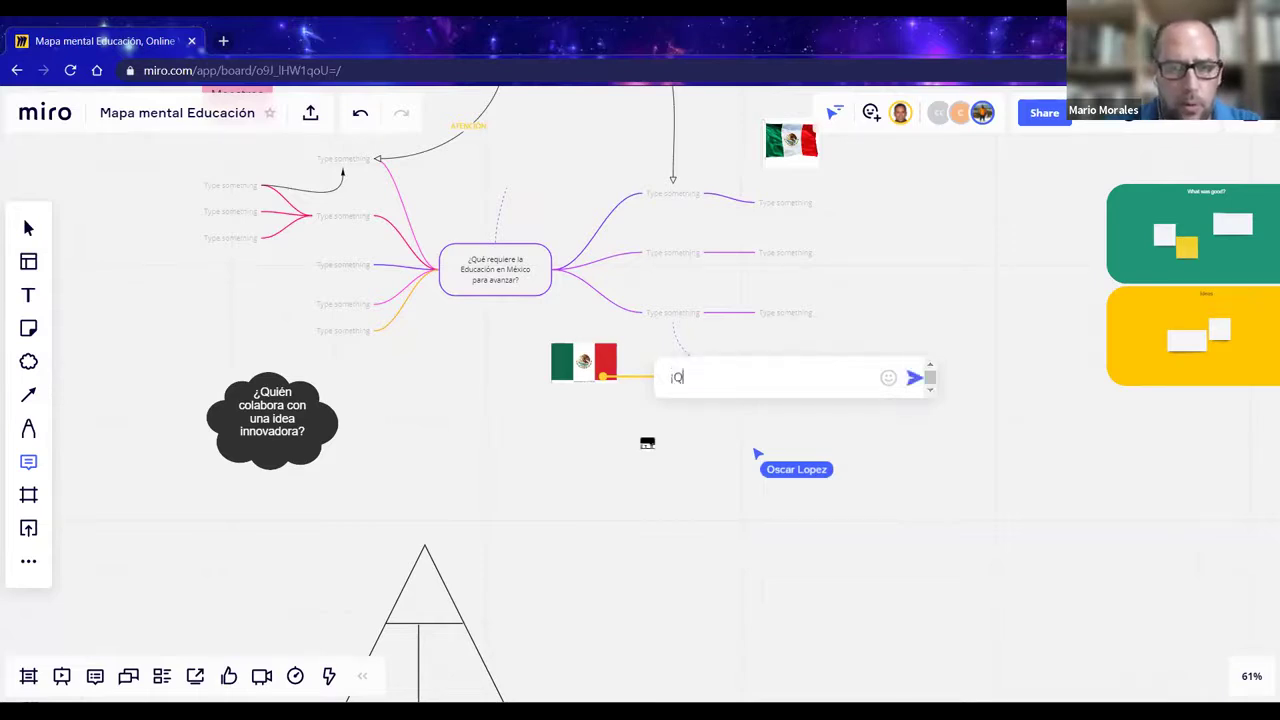
type("ué patriota")
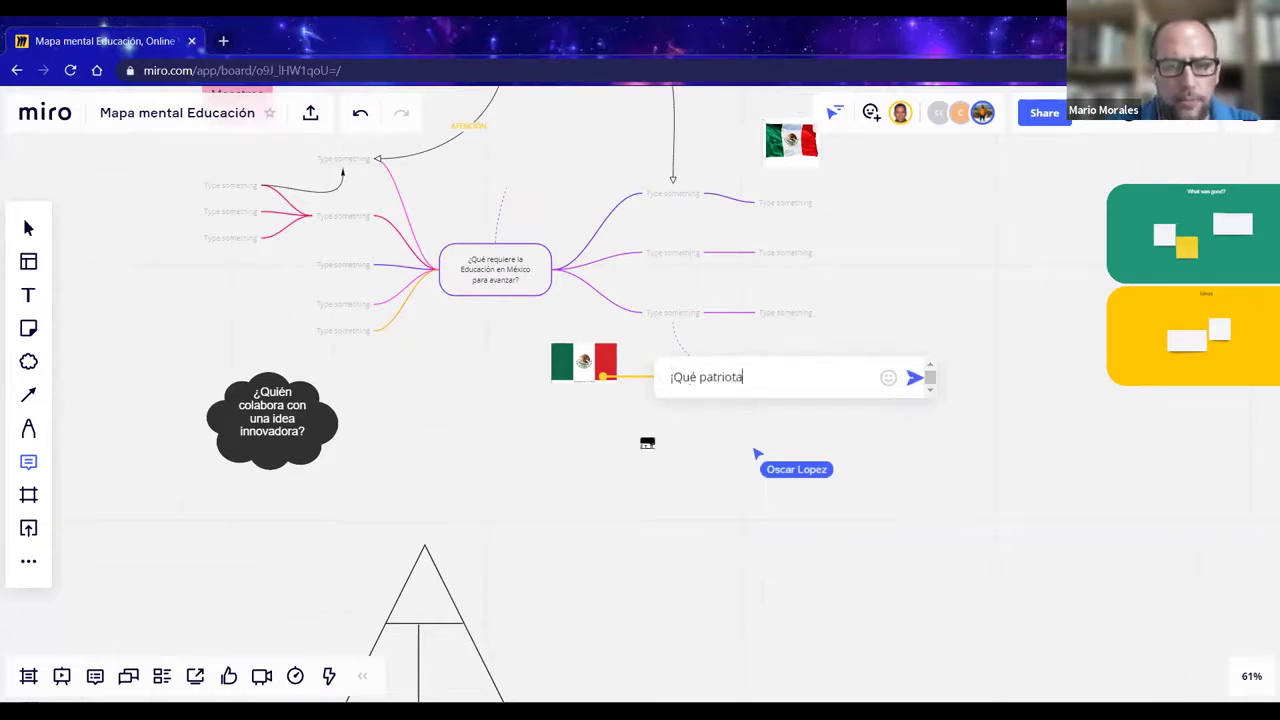
type("!")
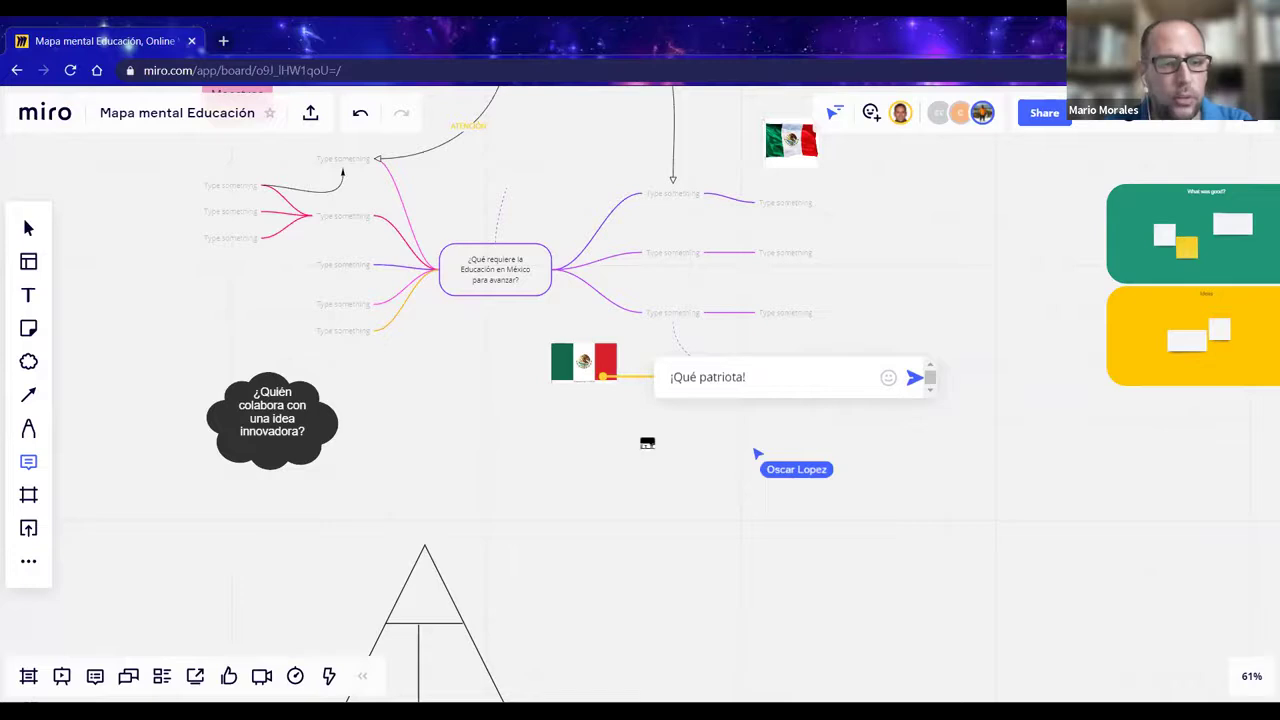
- Mention a board collaborator in the flag comment, add the winking face with tongue out emoji and post it
type("@")
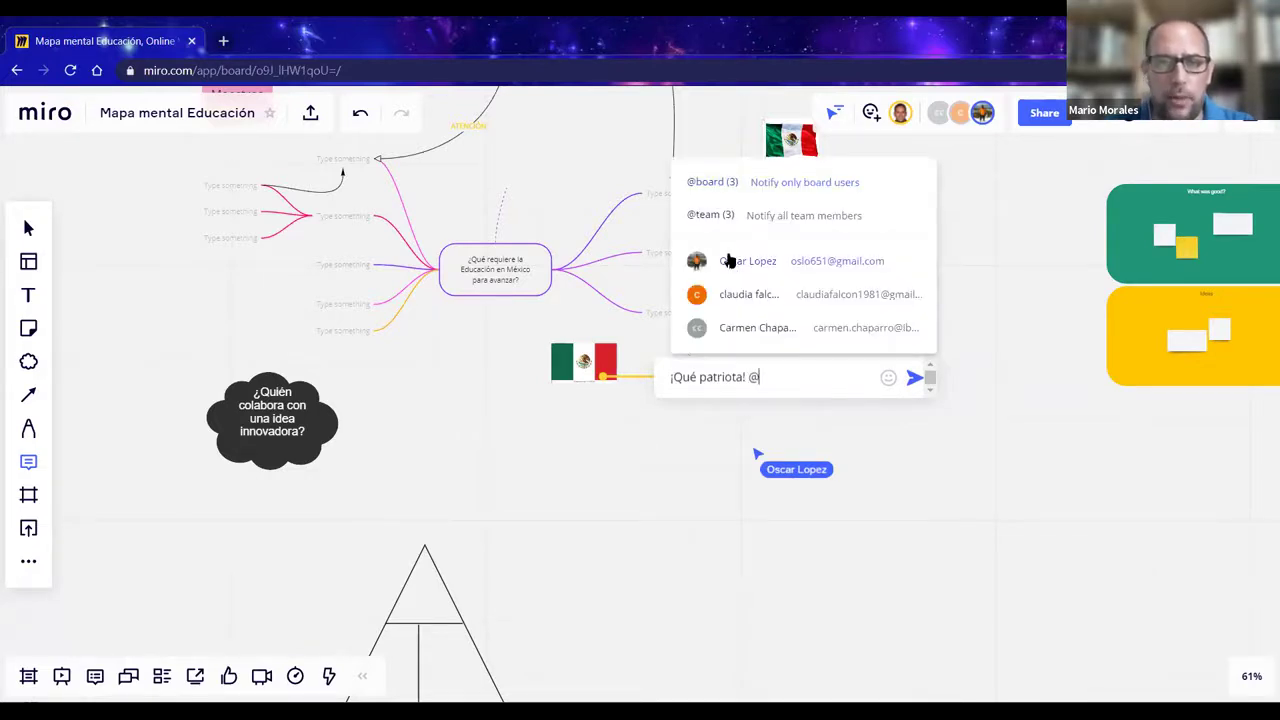
left_click(745, 298)
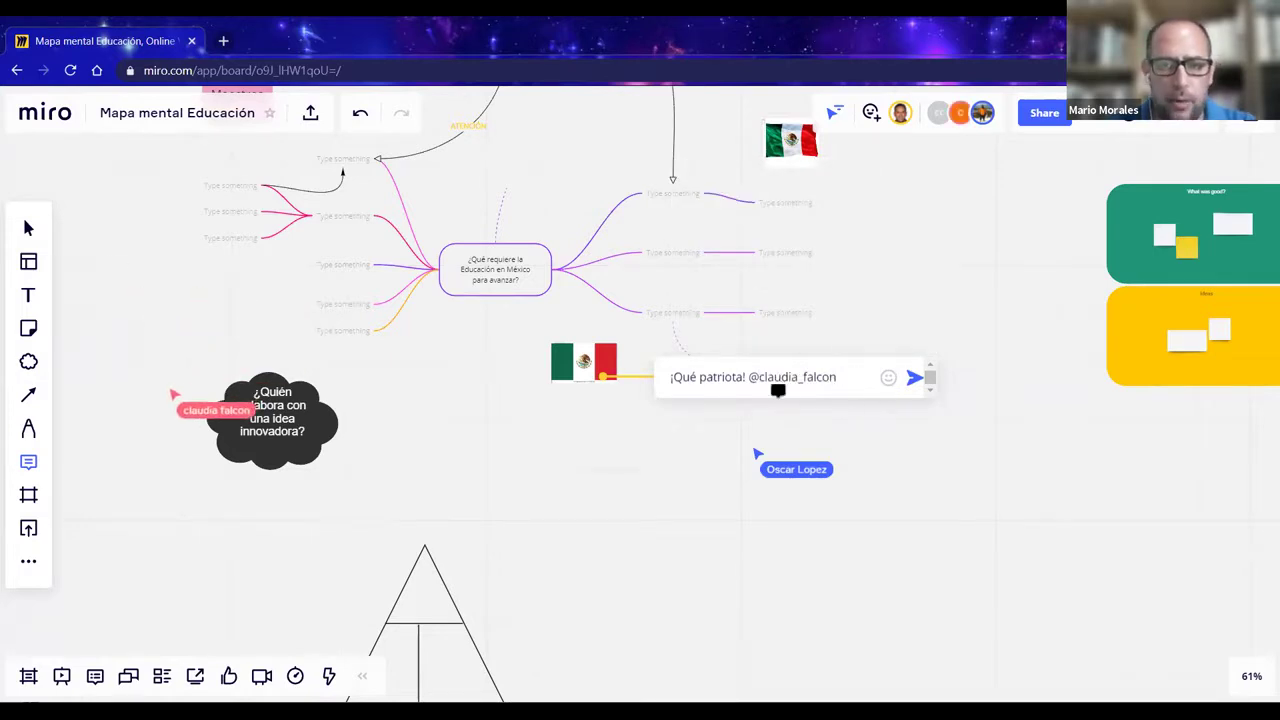
left_click(888, 378)
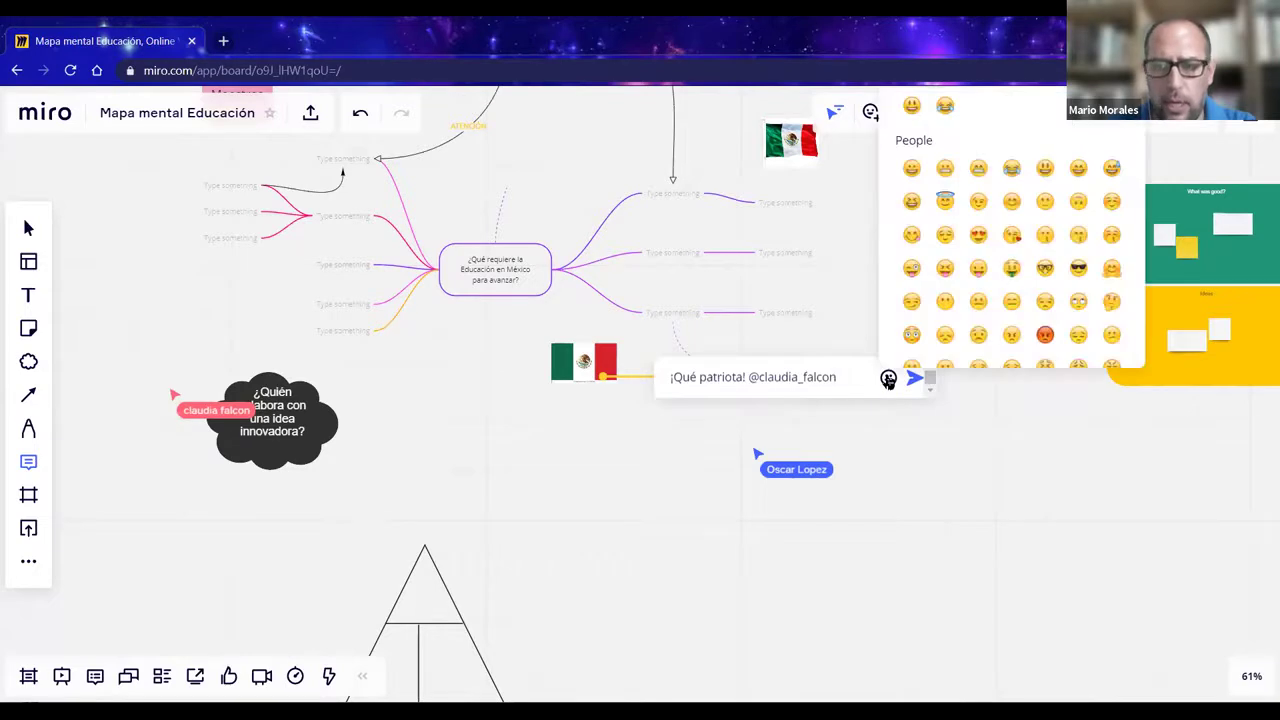
left_click(912, 269)
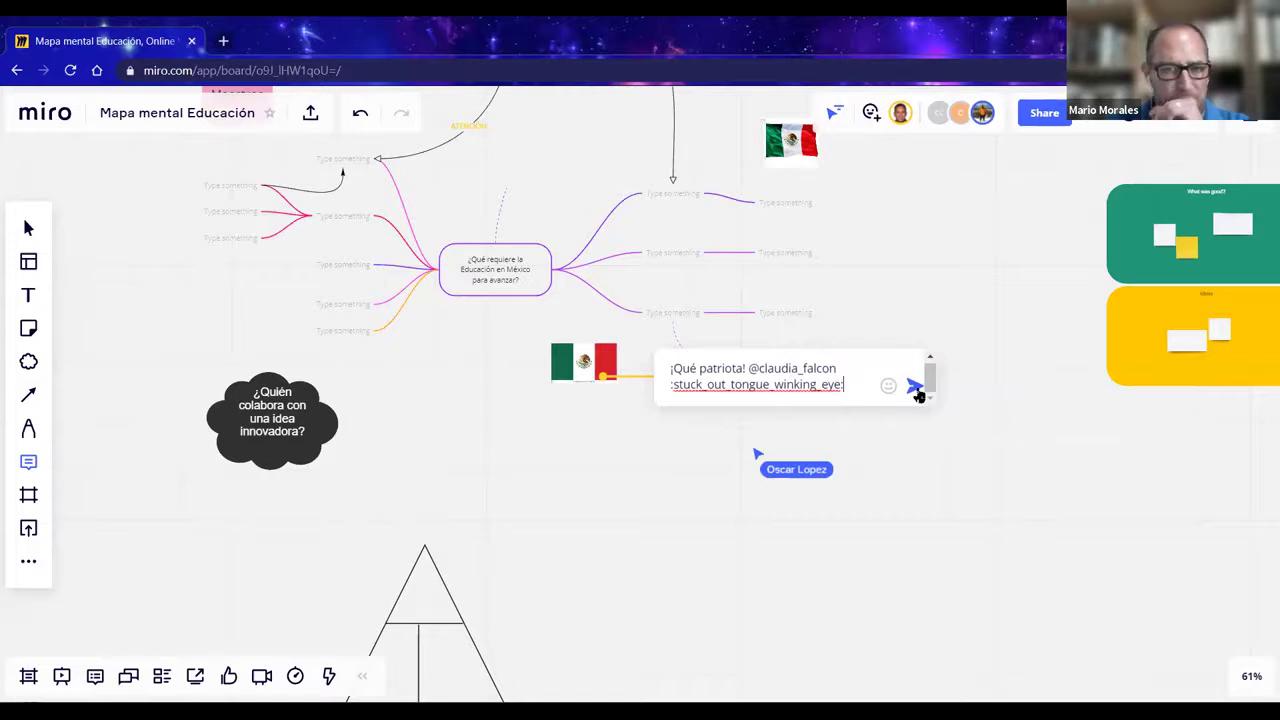
left_click(913, 390)
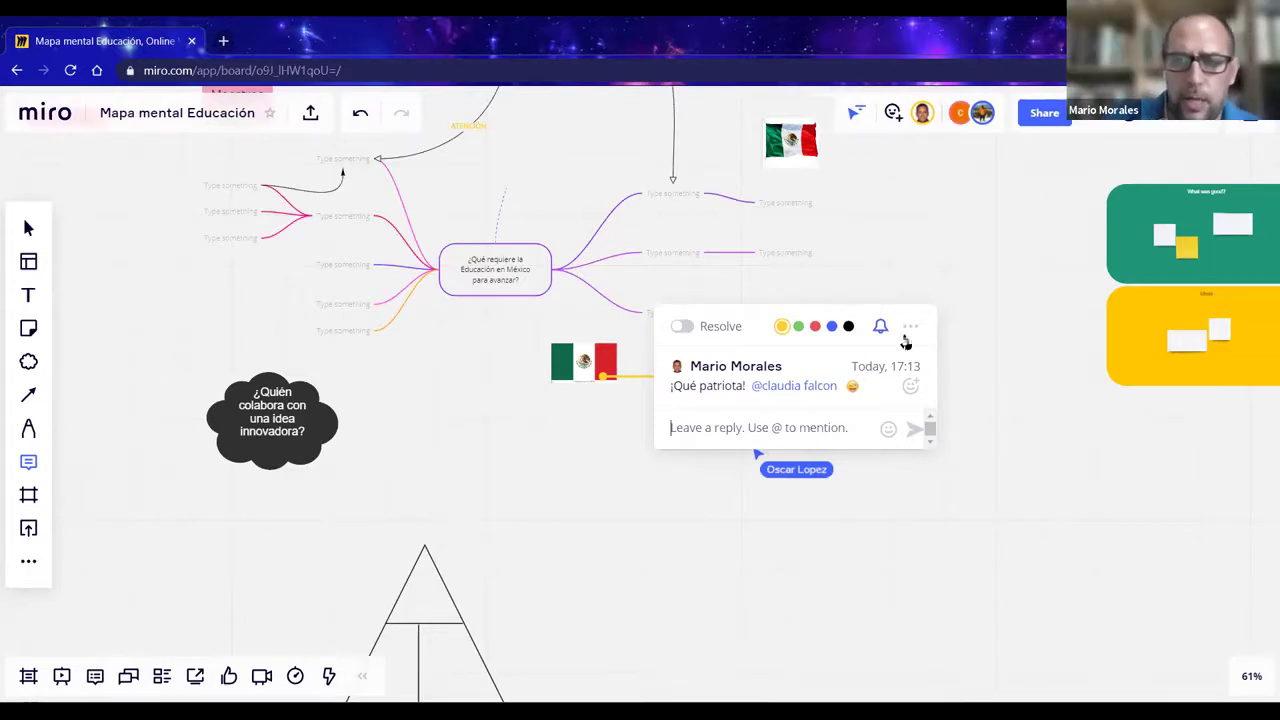
- Switch the flag comment thread's reply notifications off and on again, and mark the thread as resolved
left_click(881, 326)
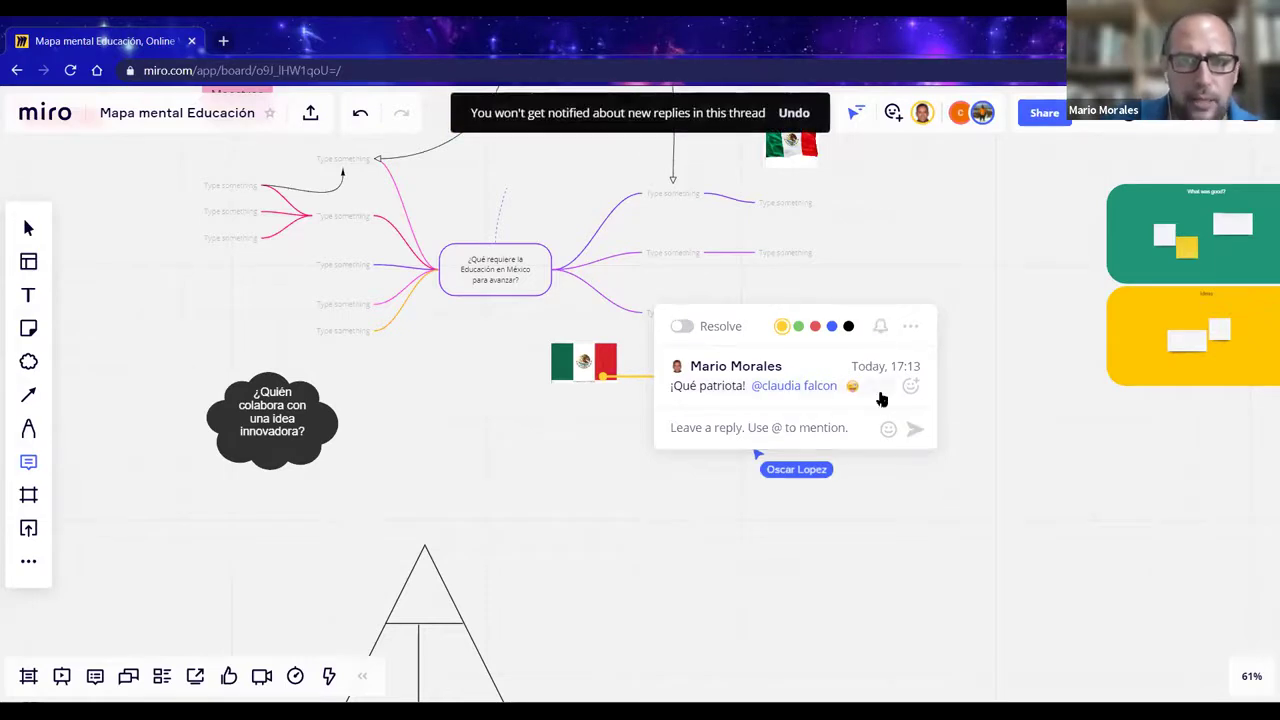
left_click(881, 326)
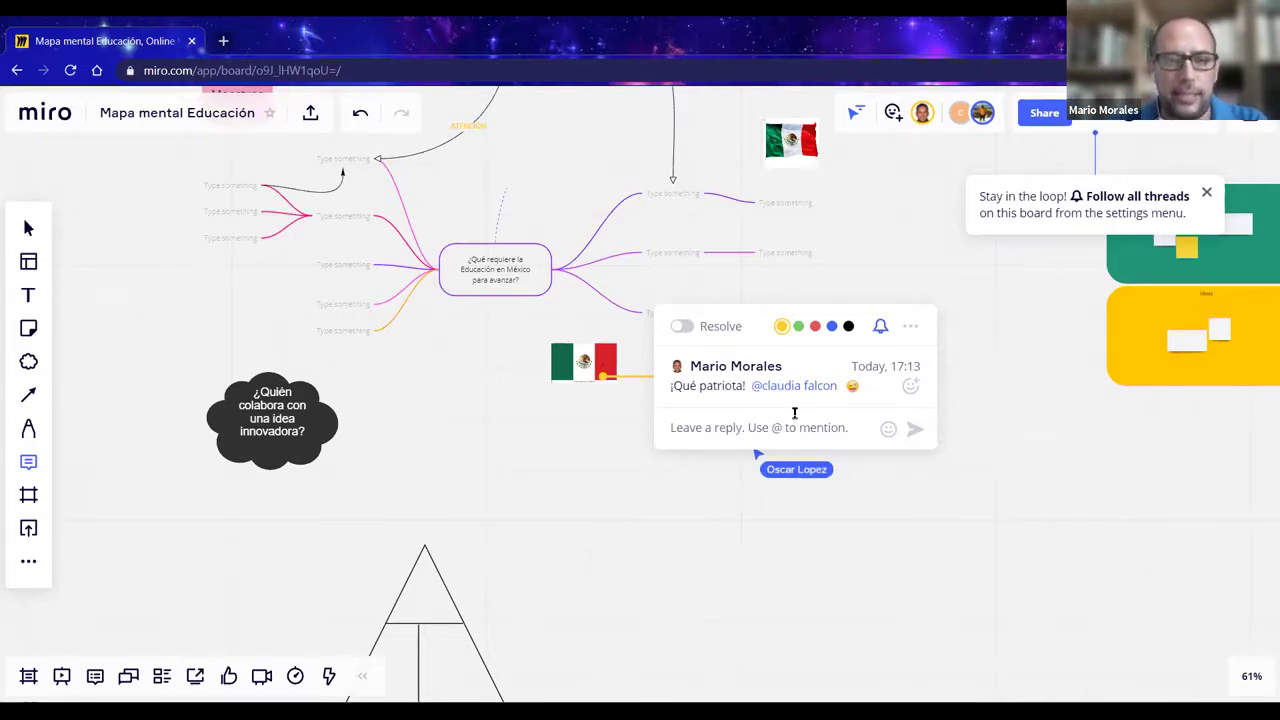
left_click(682, 326)
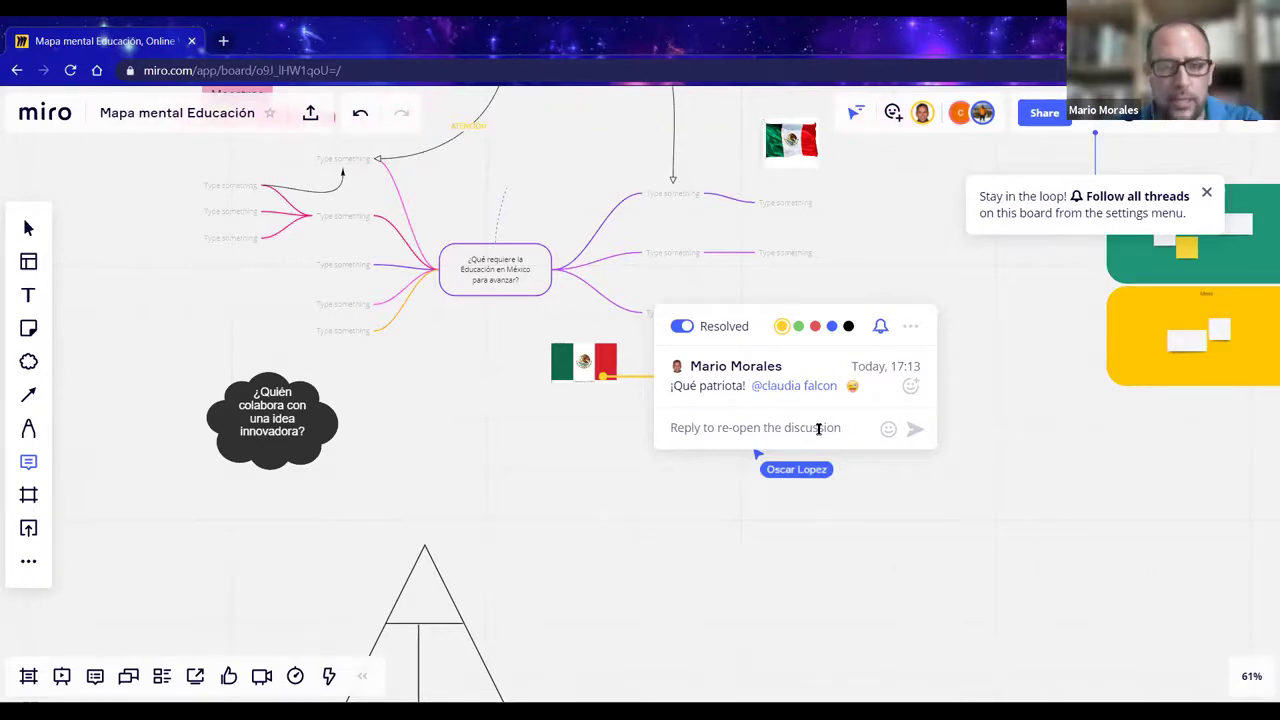
left_click(738, 435)
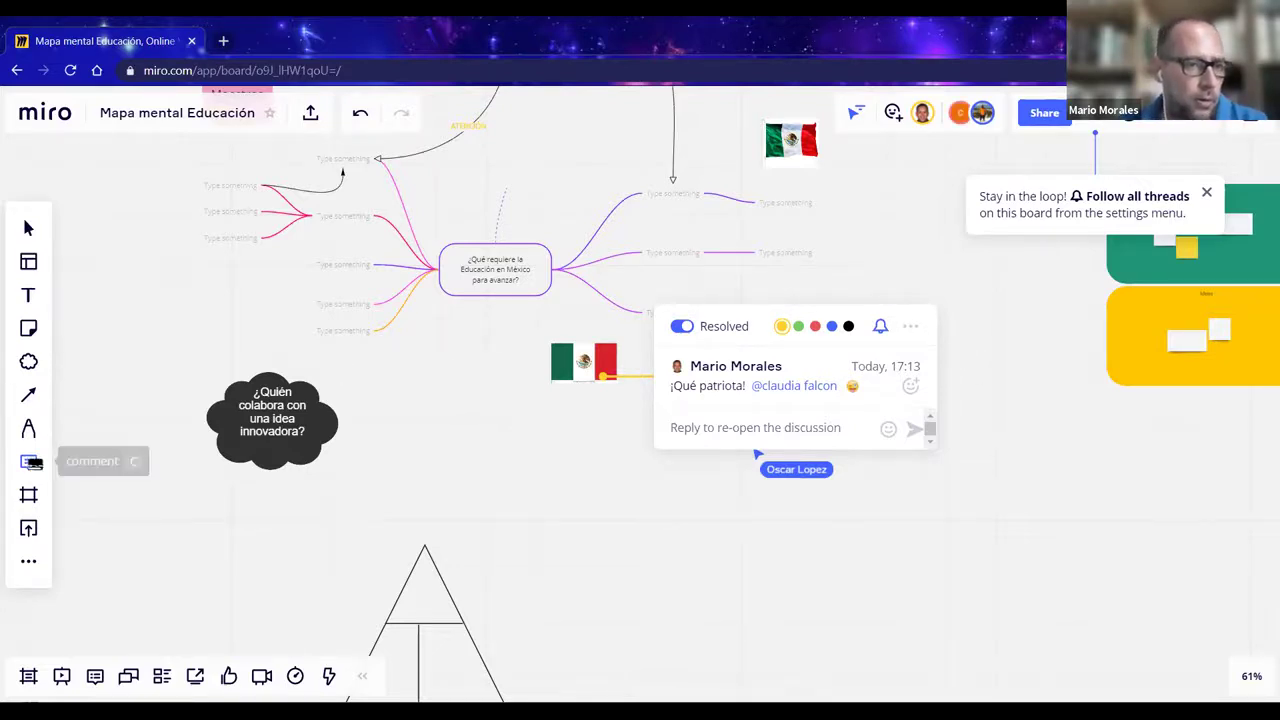
- Return to the selection tool and check the feed of unread updates, leaving it closed
left_click(28, 232)
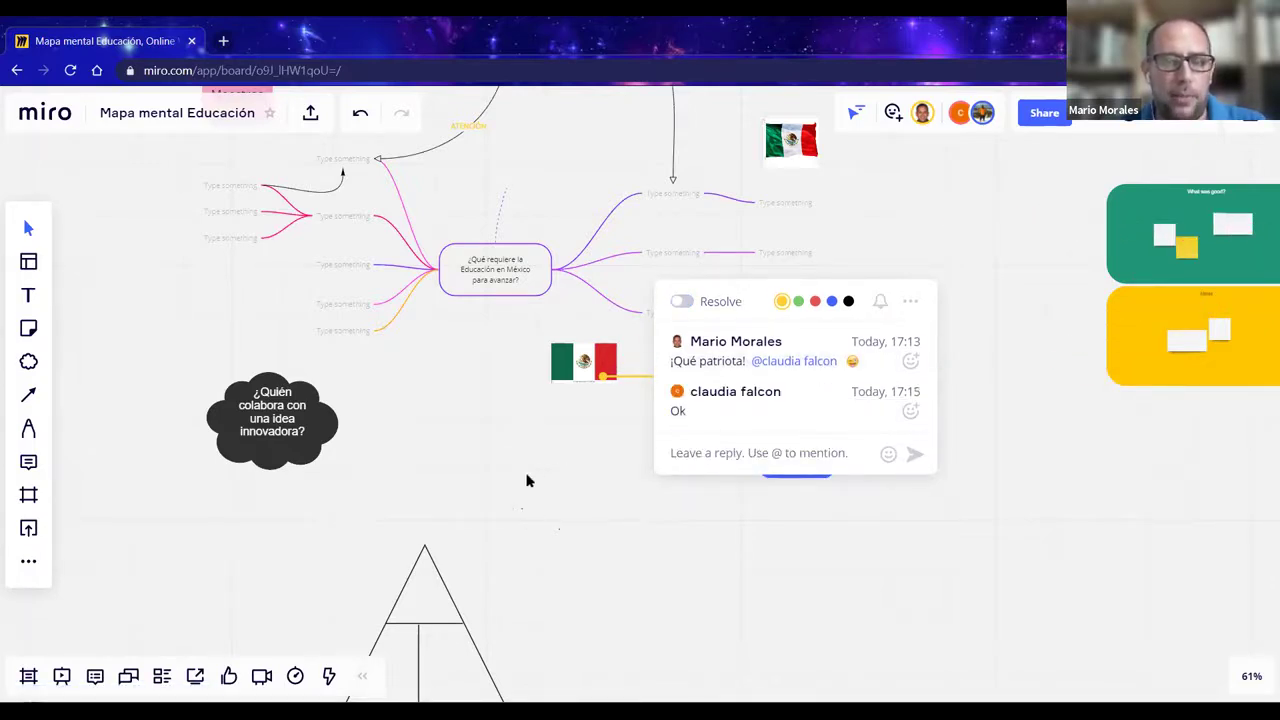
left_click(1157, 124)
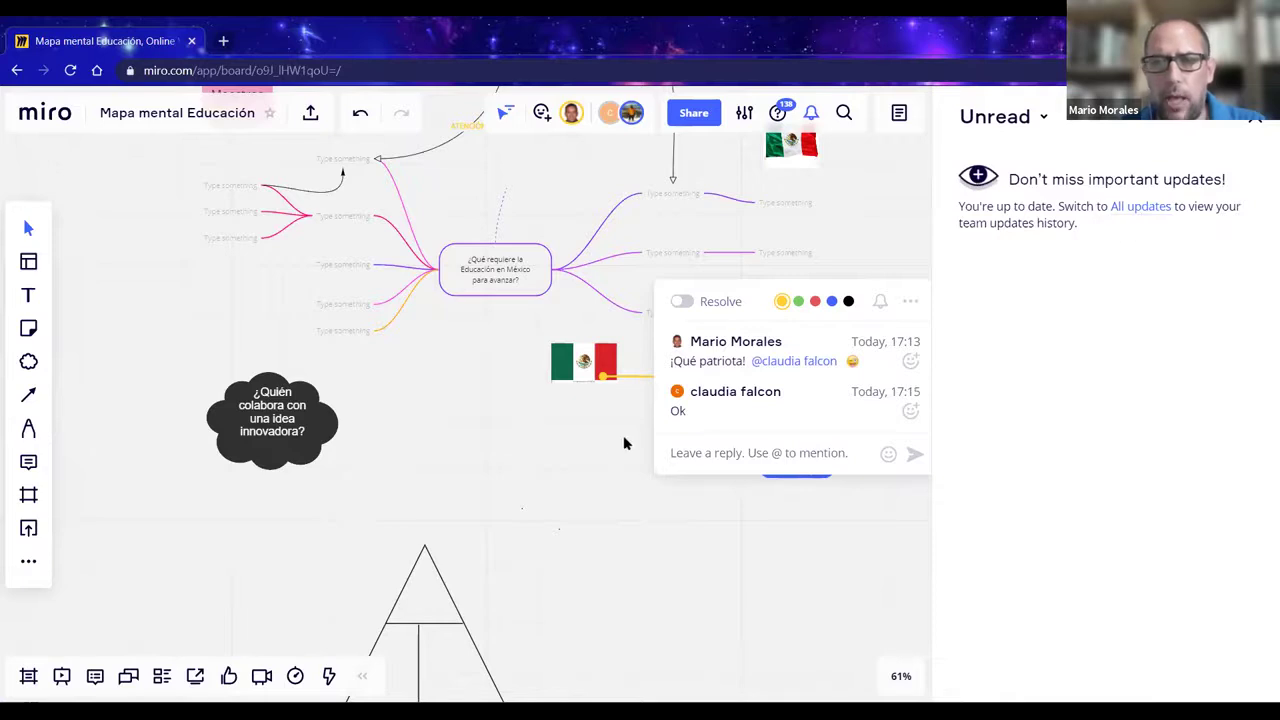
left_click(1254, 118)
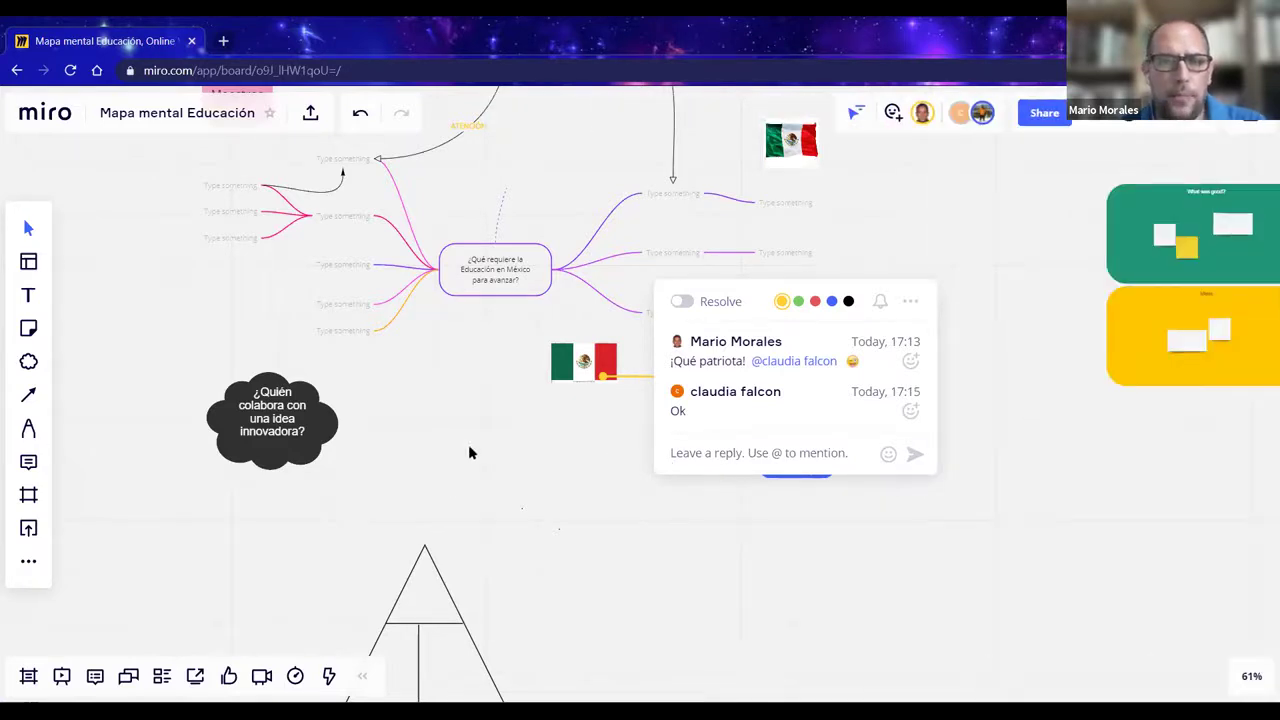
- Close the comment thread and move its marker off the Mexican flag to the empty space just below
left_click(469, 453)
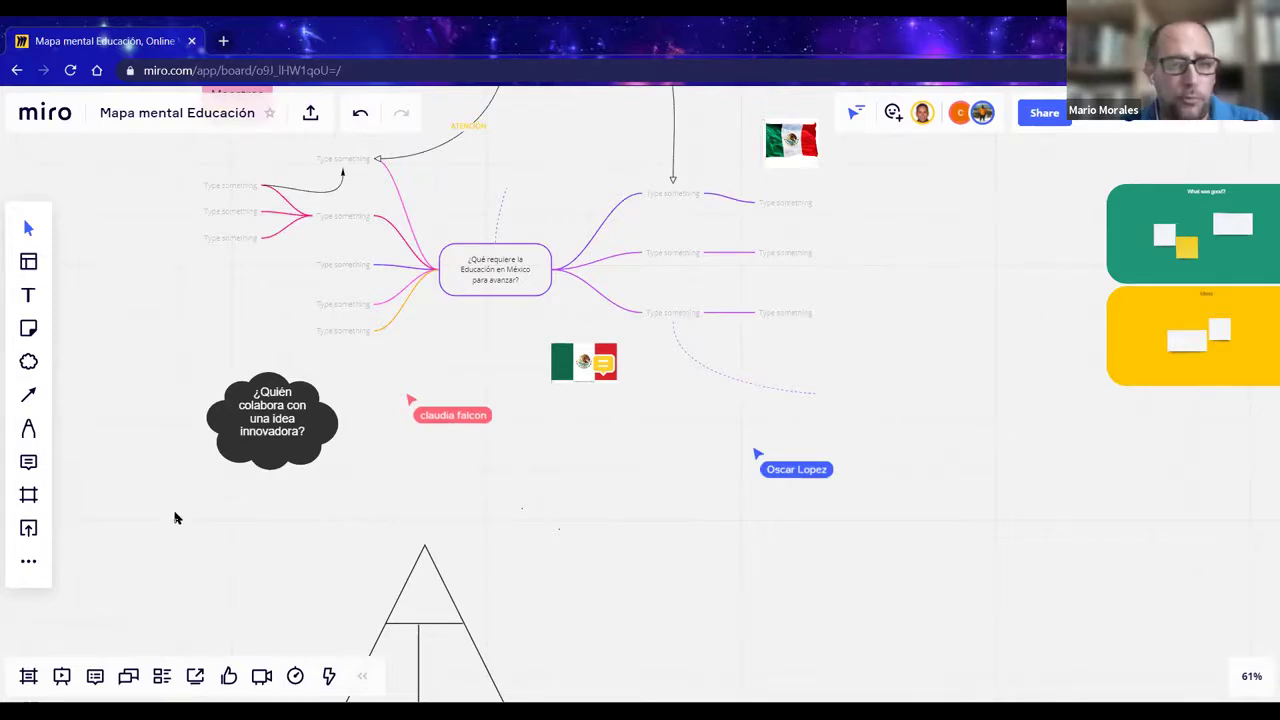
left_click_drag(603, 366, 615, 417)
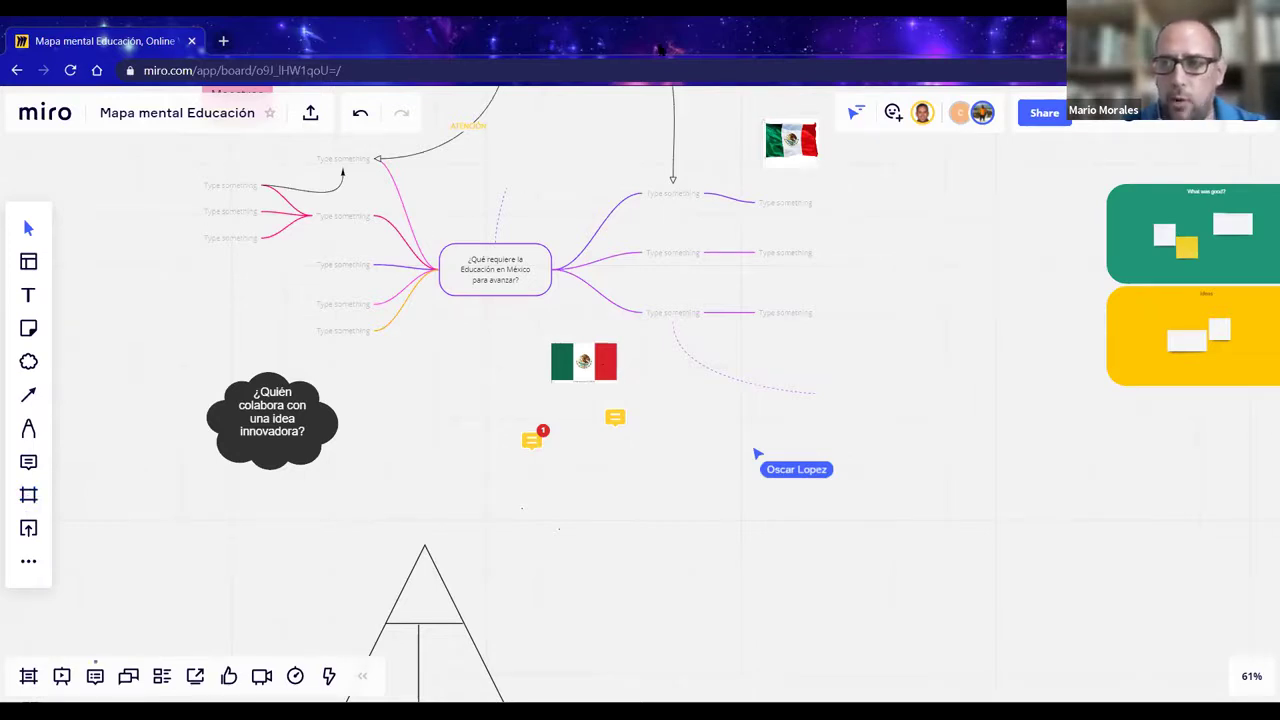
- Read the collaborator's new comment both on the board and in the unread updates feed, and close both
left_click(1165, 119)
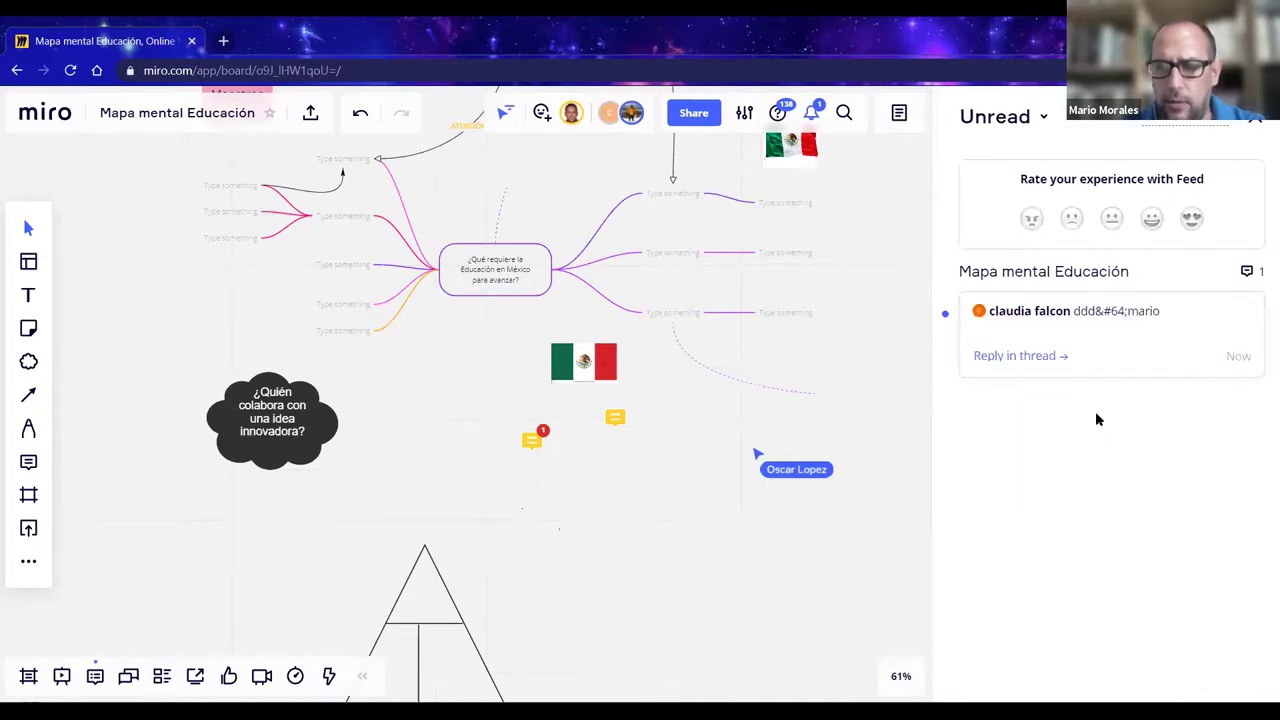
left_click(533, 440)
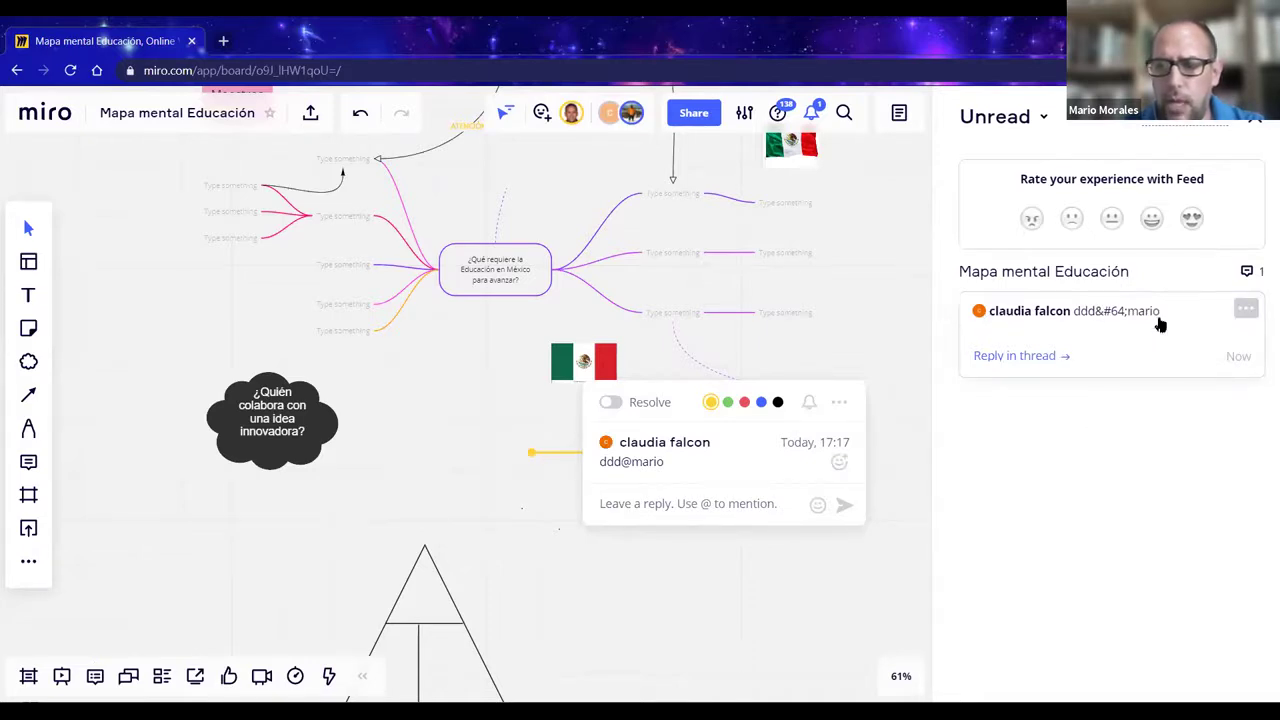
left_click(1242, 352)
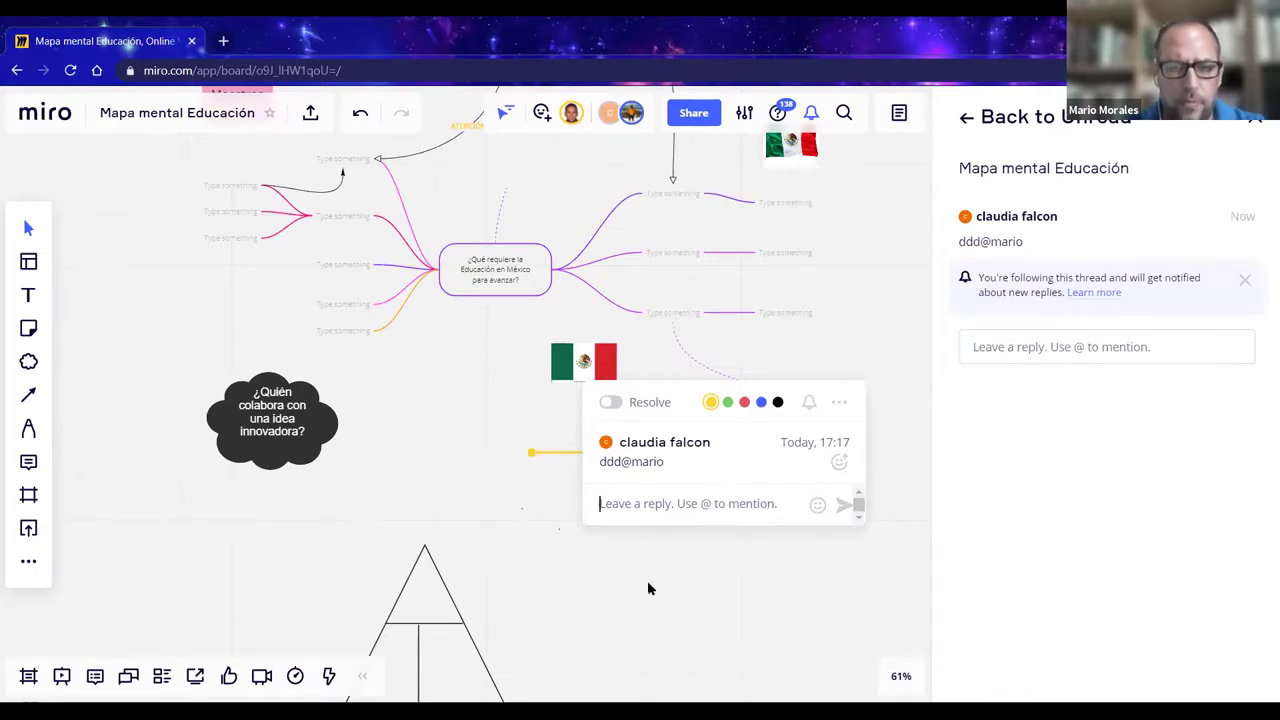
left_click(467, 482)
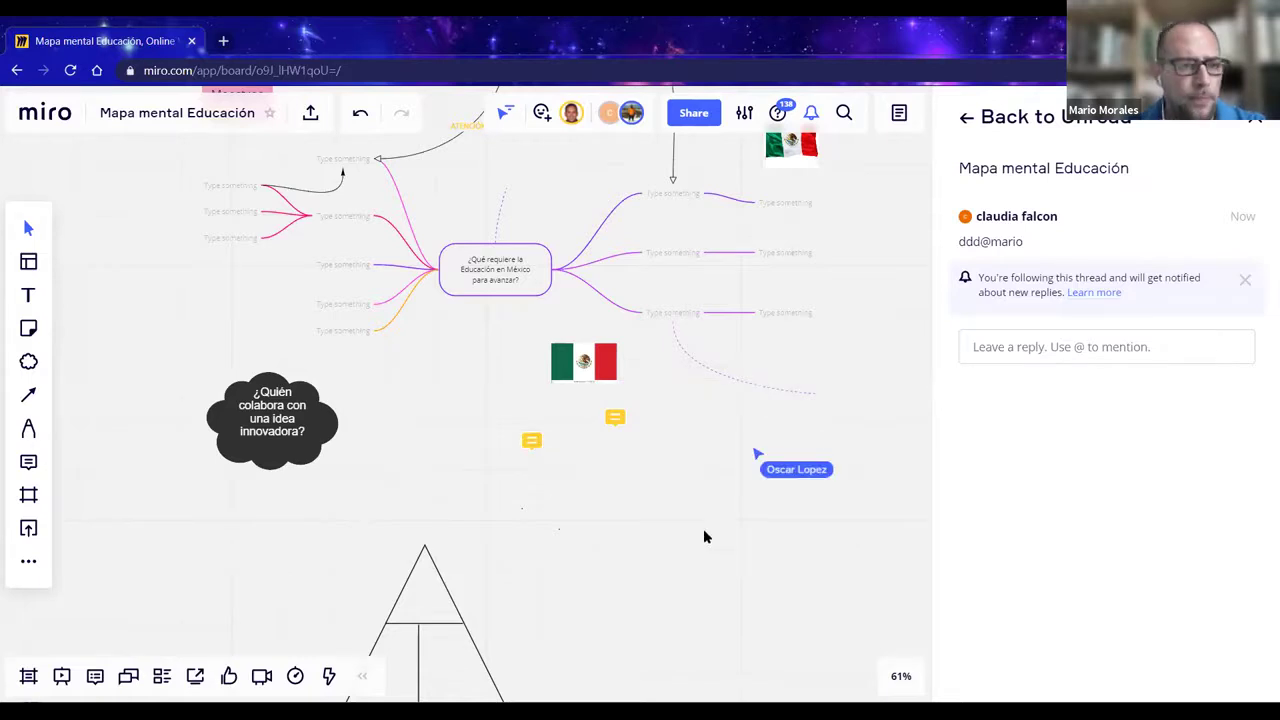
left_click(1257, 118)
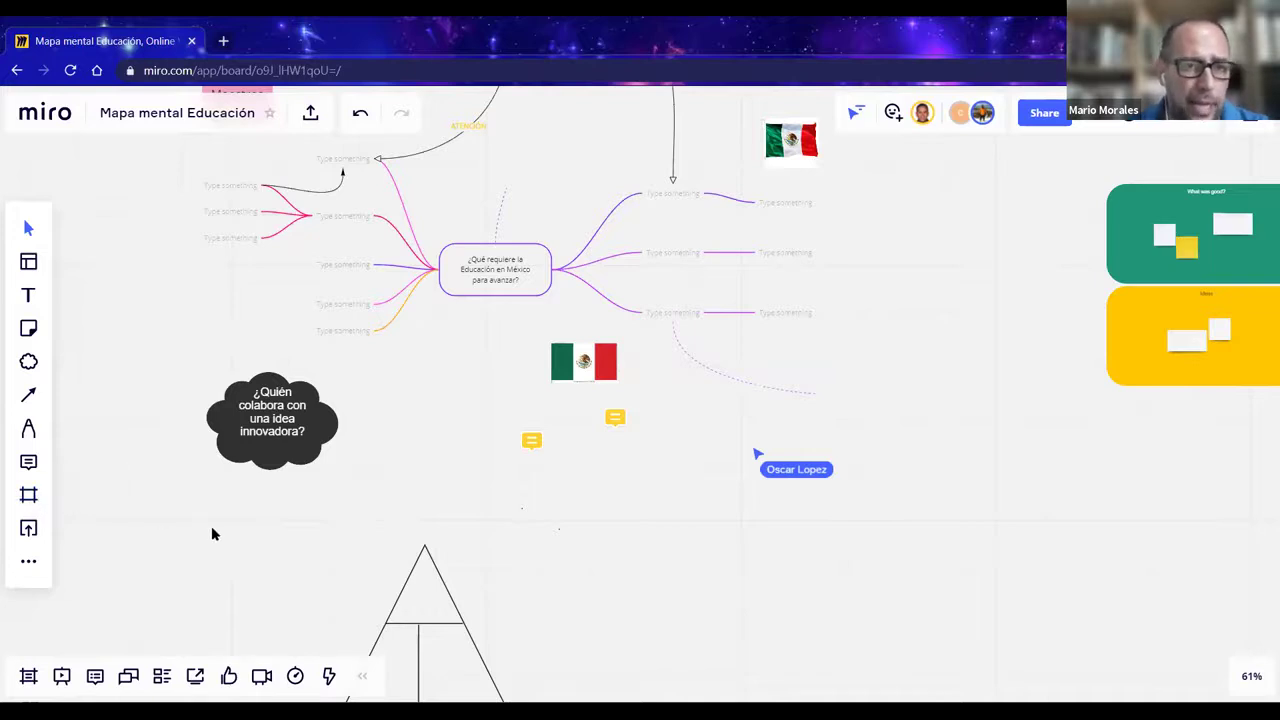
- Lasso the mind map's left-hand branches together with the central question node and create a frame from the selection
scroll(211, 532, "up", 1)
scroll(211, 532, "up", 1)
scroll(211, 532, "down", 1)
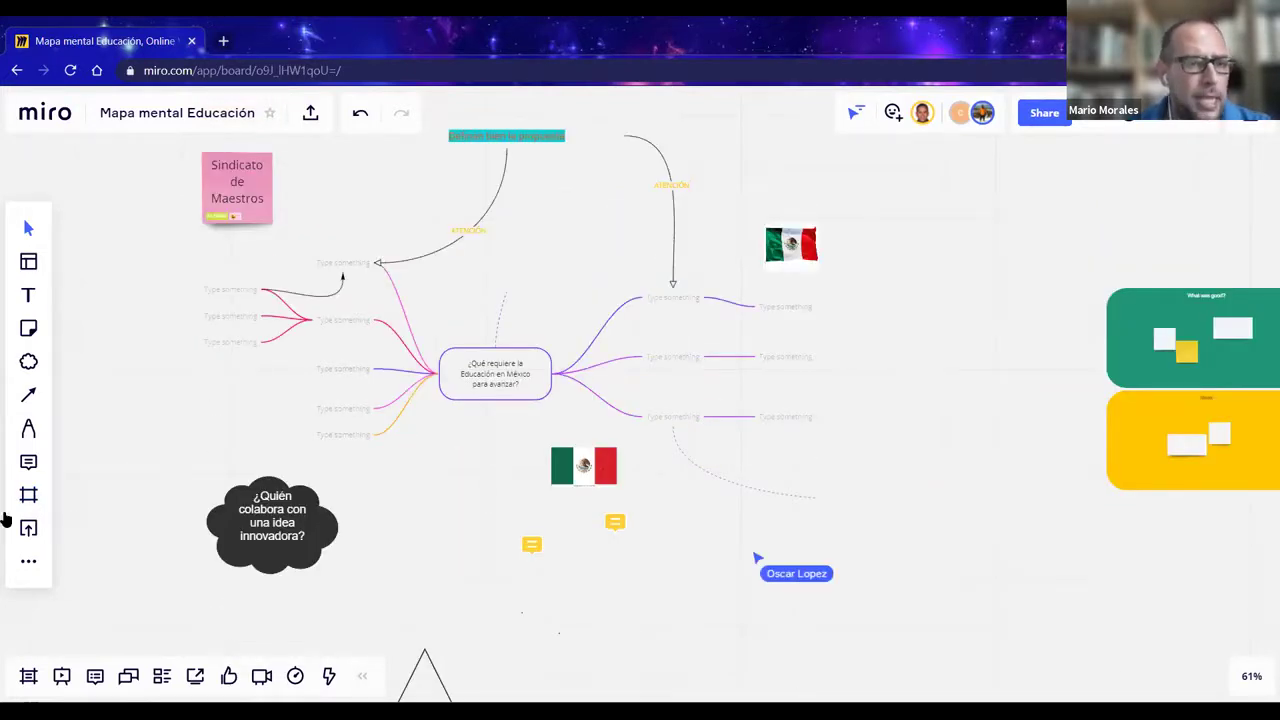
left_click(29, 428)
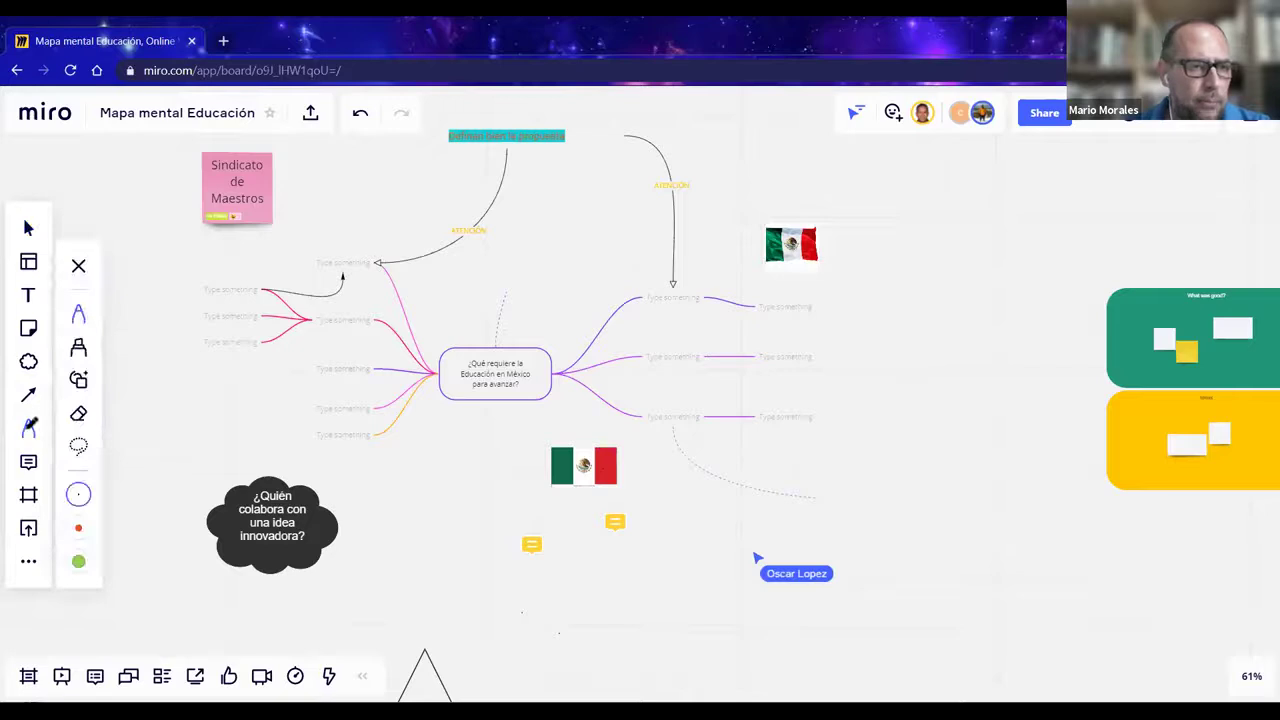
left_click(80, 447)
mouse_move(190, 264)
left_mouse_down()
mouse_move(414, 225)
mouse_move(433, 268)
mouse_move(485, 320)
mouse_move(559, 348)
mouse_move(499, 420)
mouse_move(327, 445)
mouse_move(200, 363)
mouse_move(195, 260)
left_mouse_up()
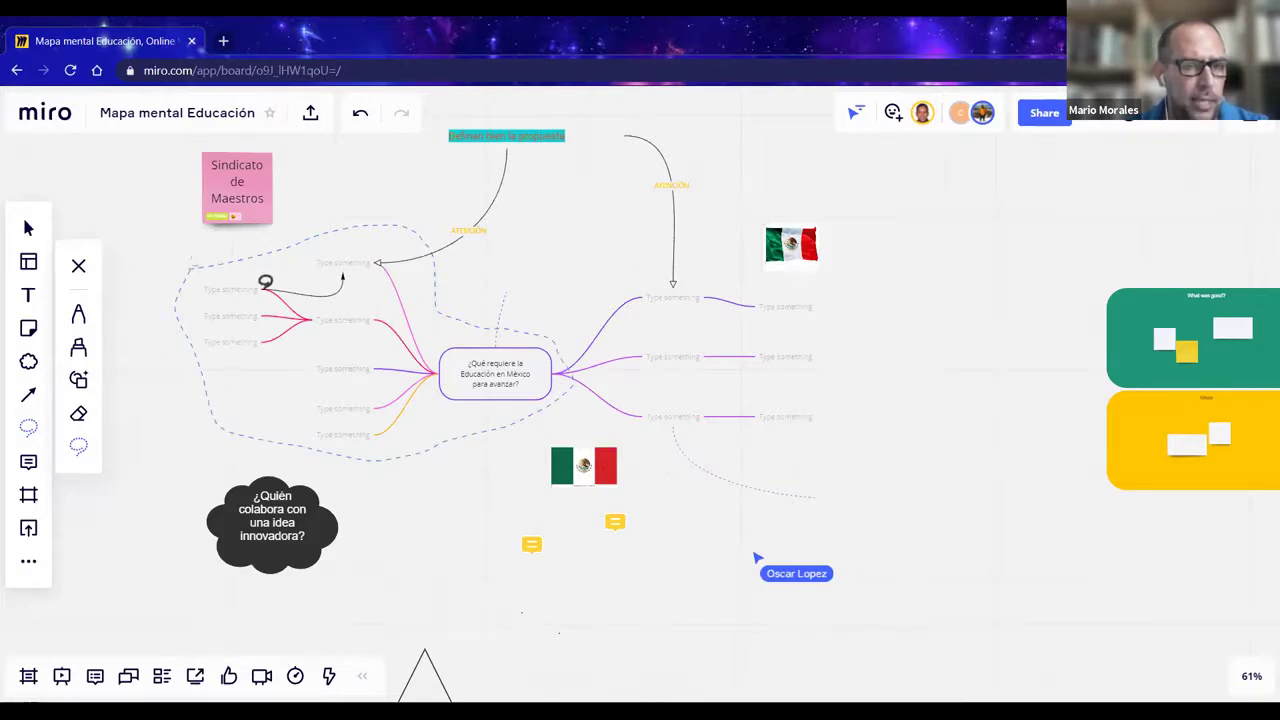
left_click_drag(265, 281, 265, 281)
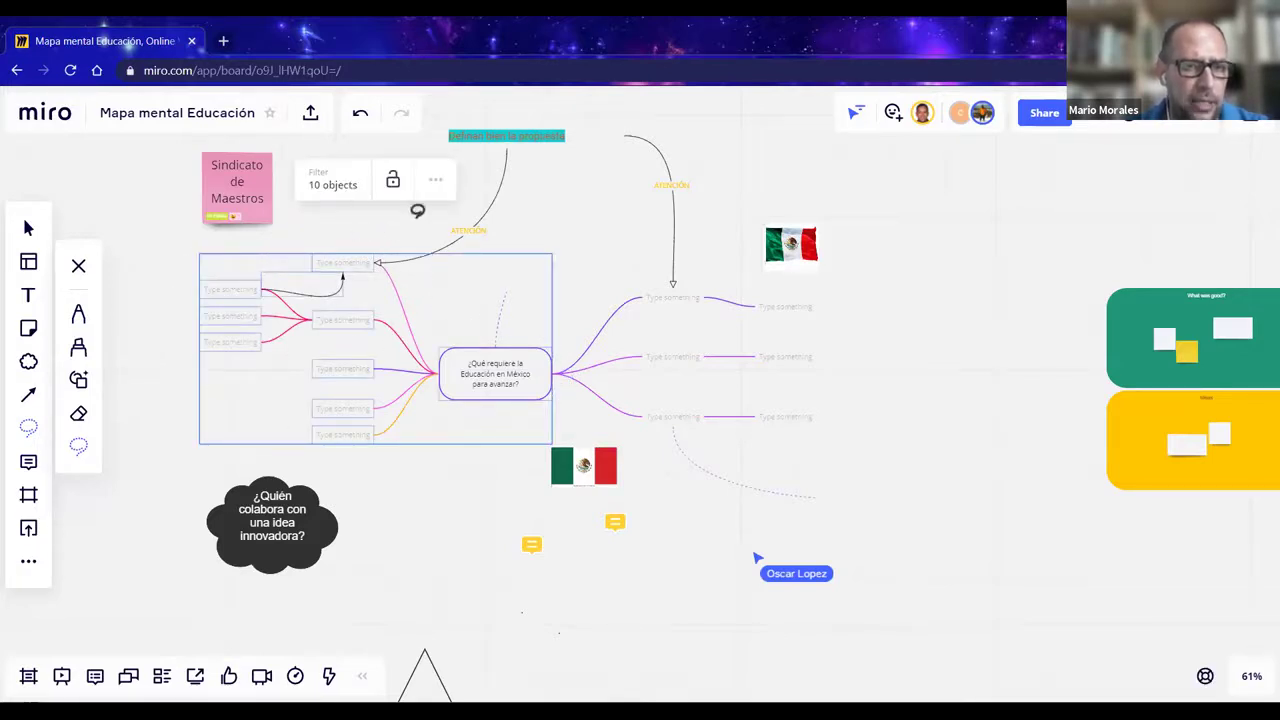
left_click(436, 182)
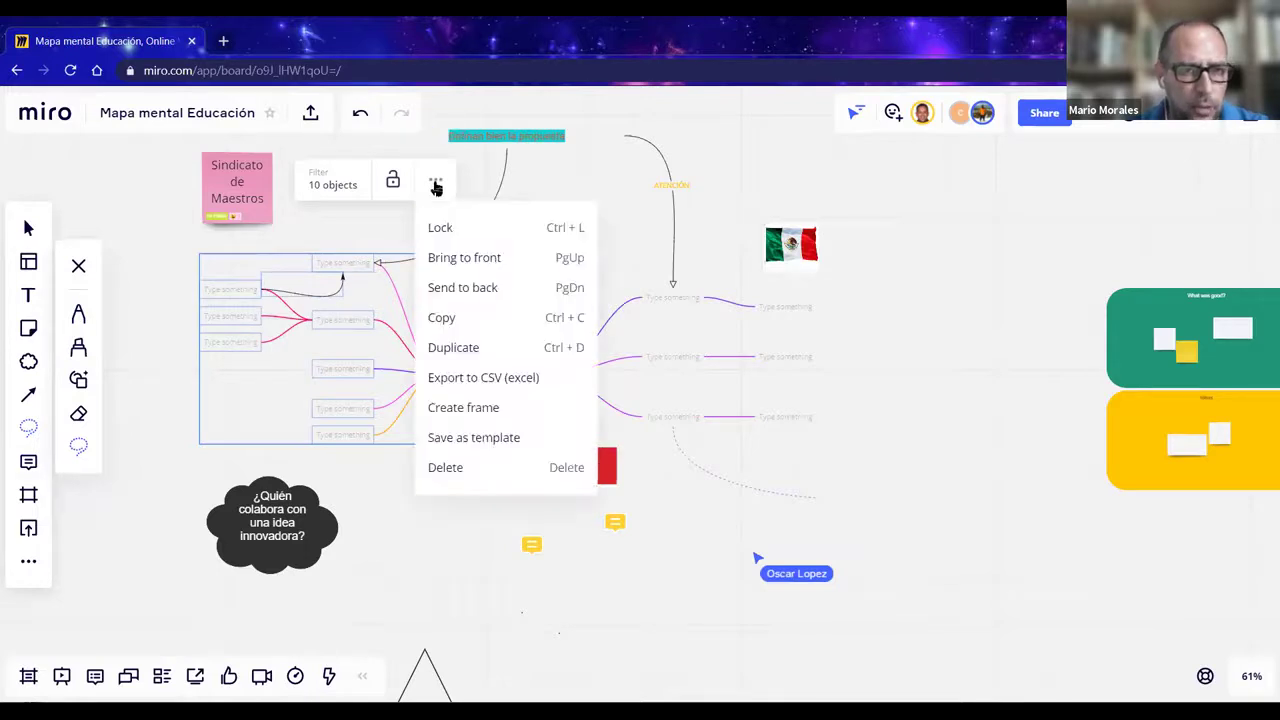
left_click(463, 408)
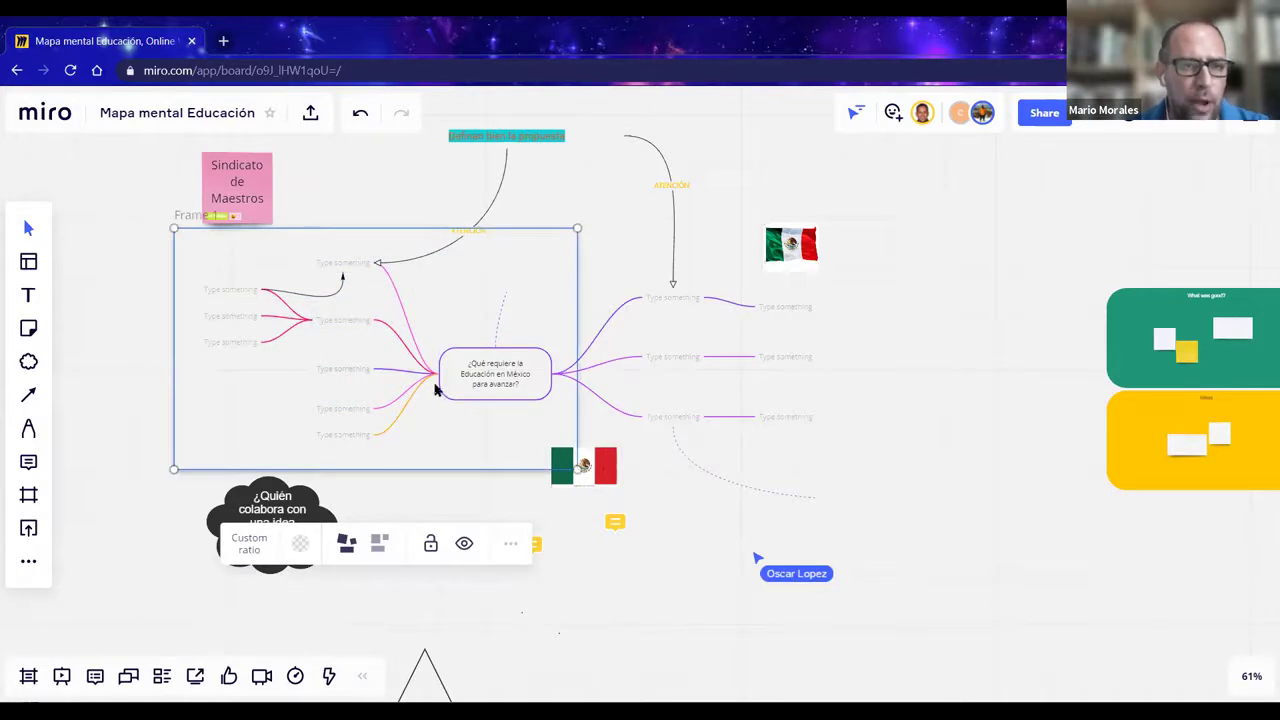
- Rename the new frame around the left-hand branches as "1a parte esquema"
double_click(183, 216)
type("1a parte esquema")
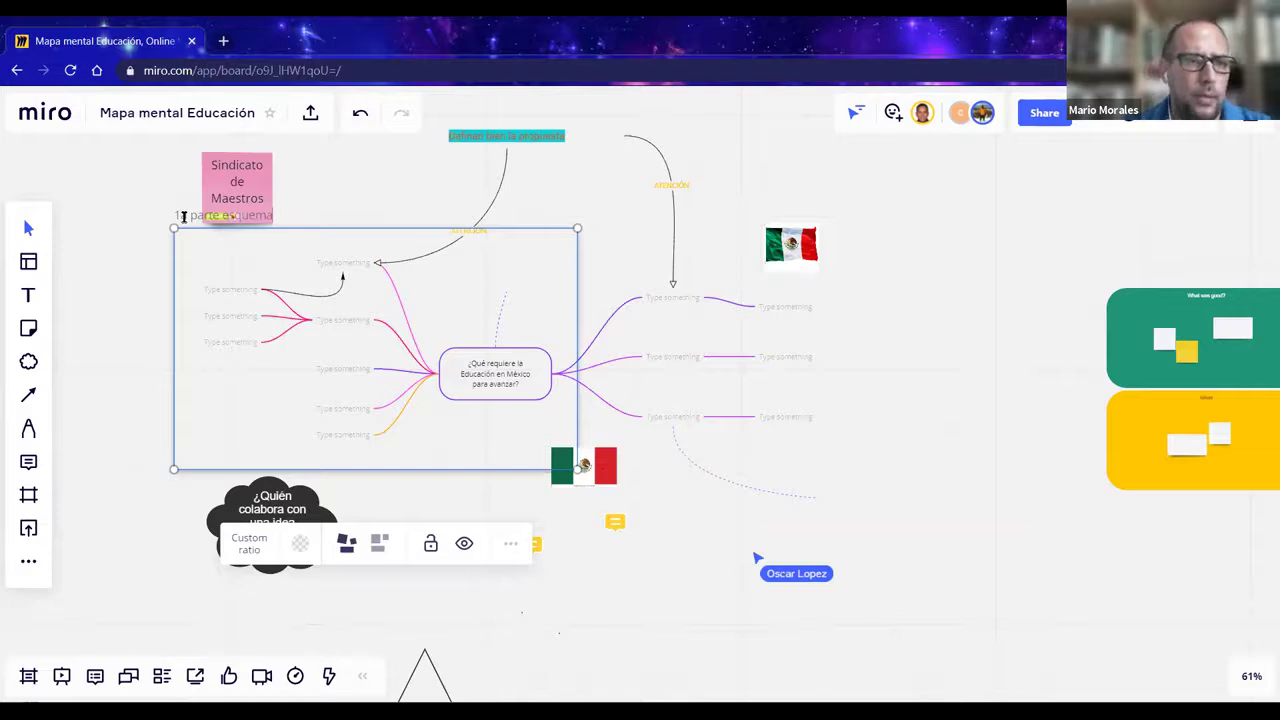
left_click(115, 279)
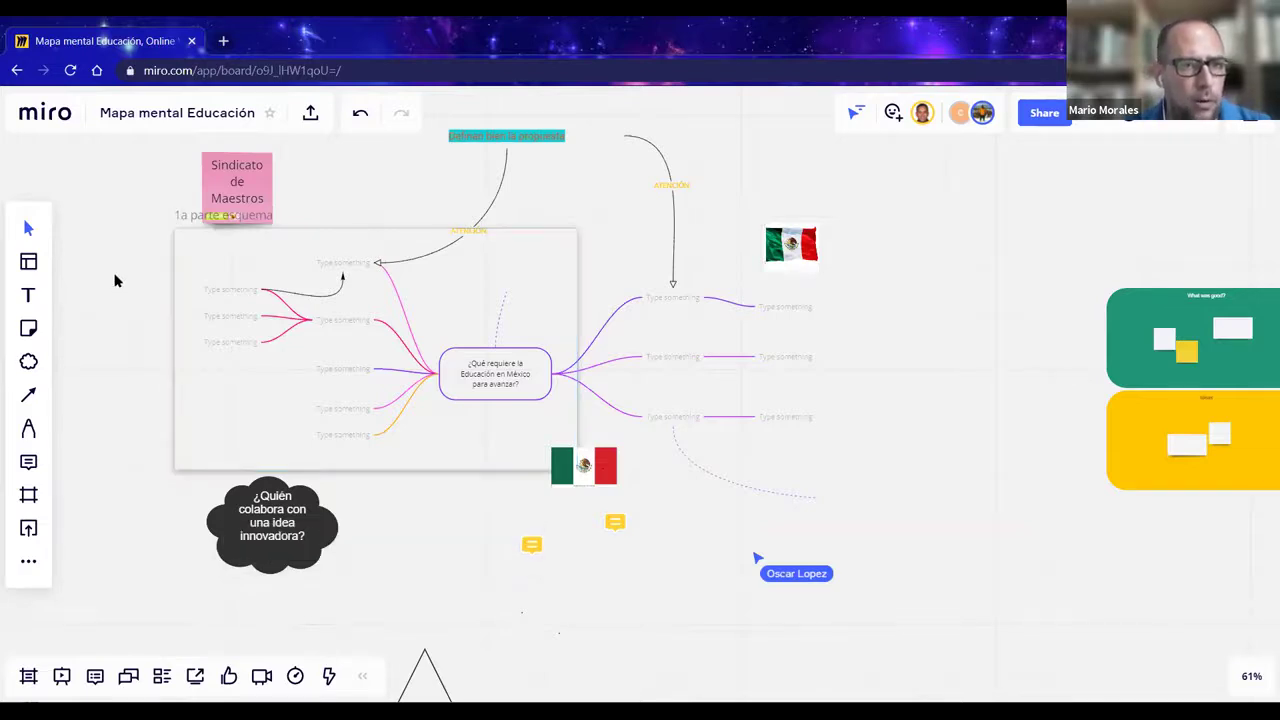
- Add a custom frame over the mind map's right-hand branches and resize it to include the central question node
left_click(28, 496)
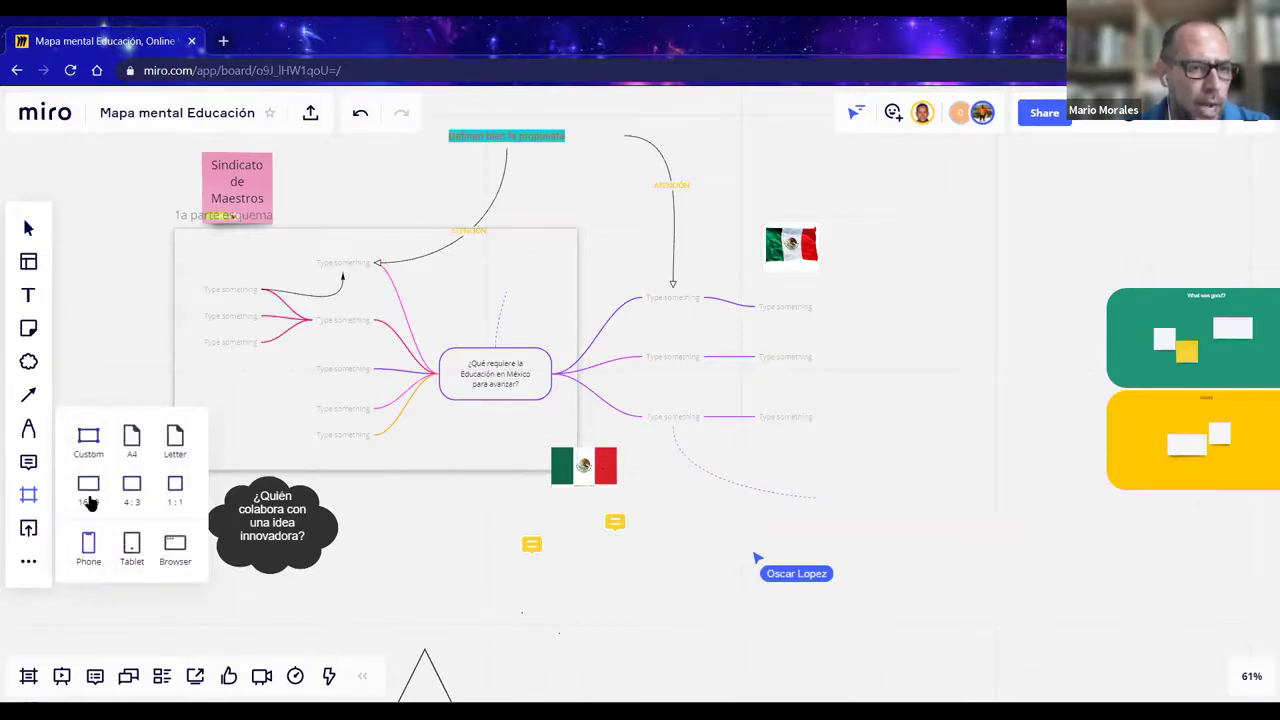
left_click(88, 441)
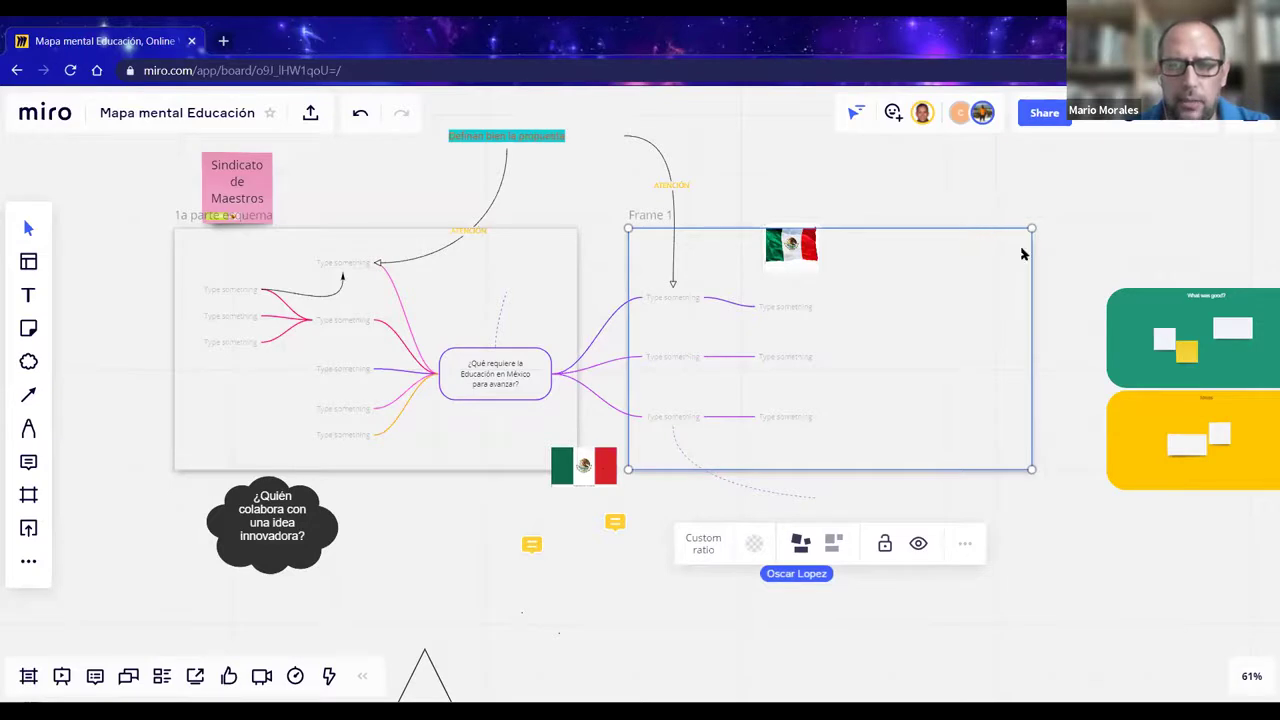
left_click_drag(1033, 229, 889, 229)
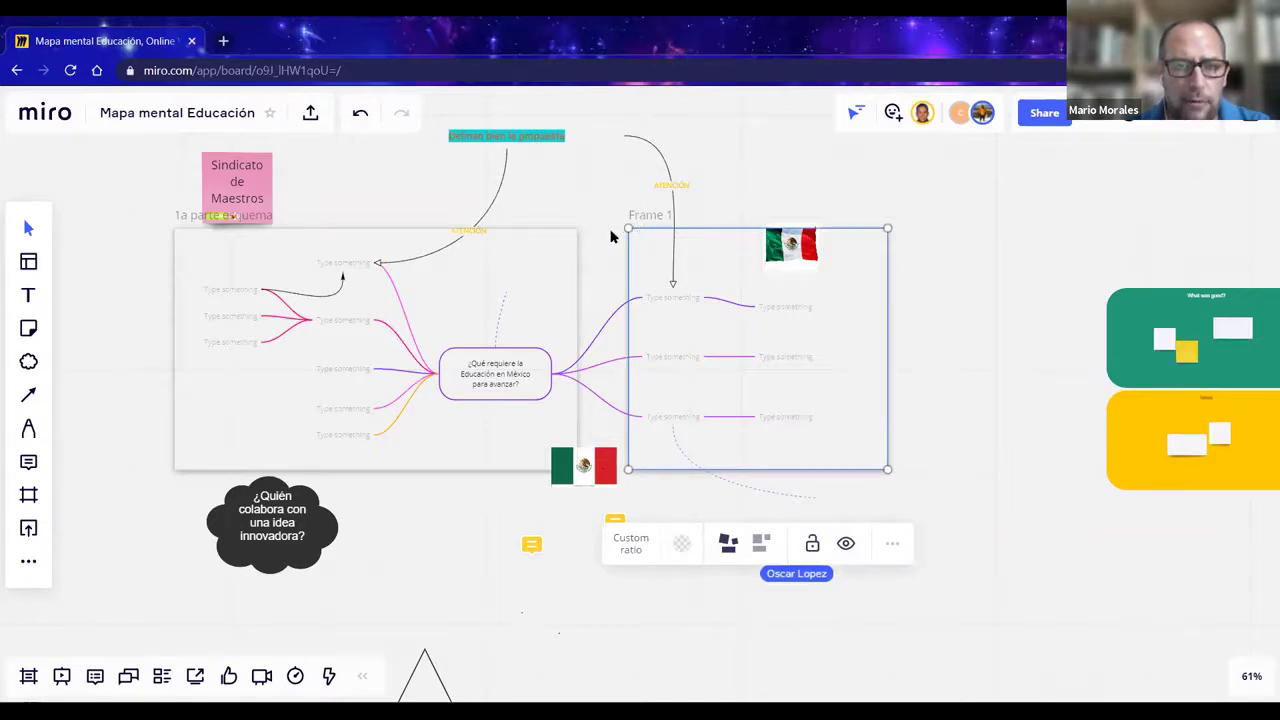
left_click_drag(629, 226, 438, 235)
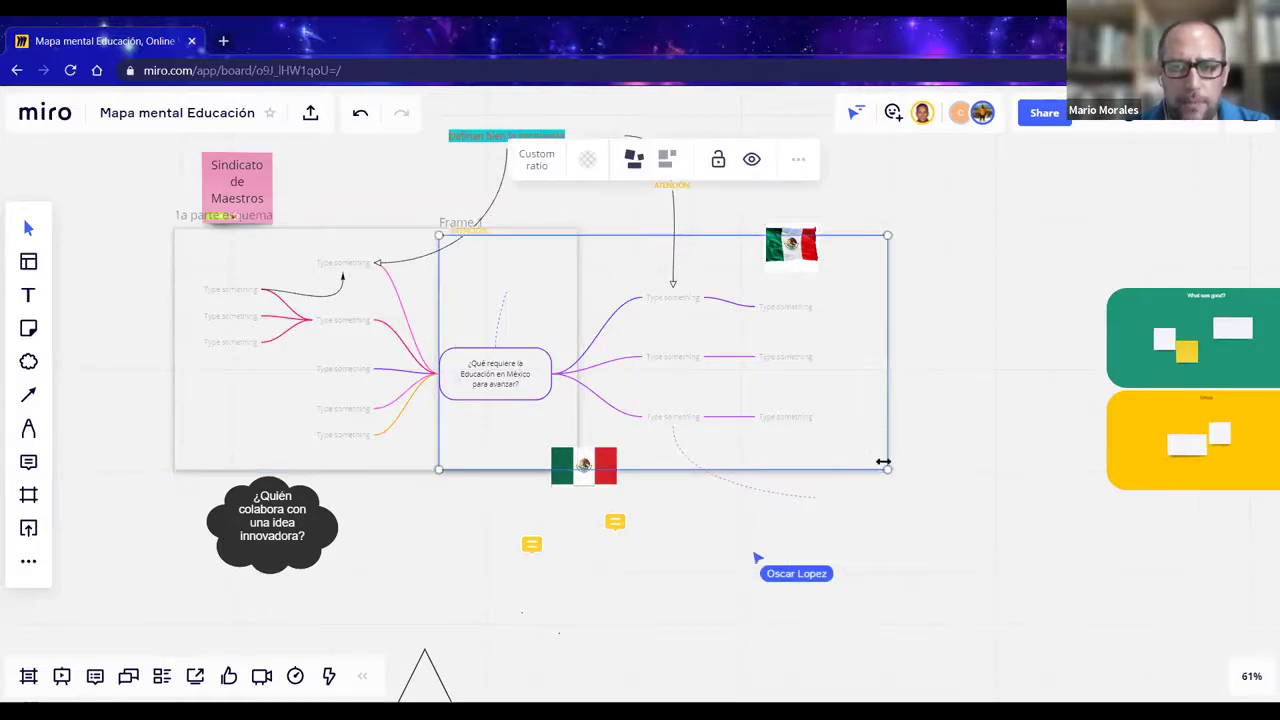
left_click_drag(876, 469, 832, 466)
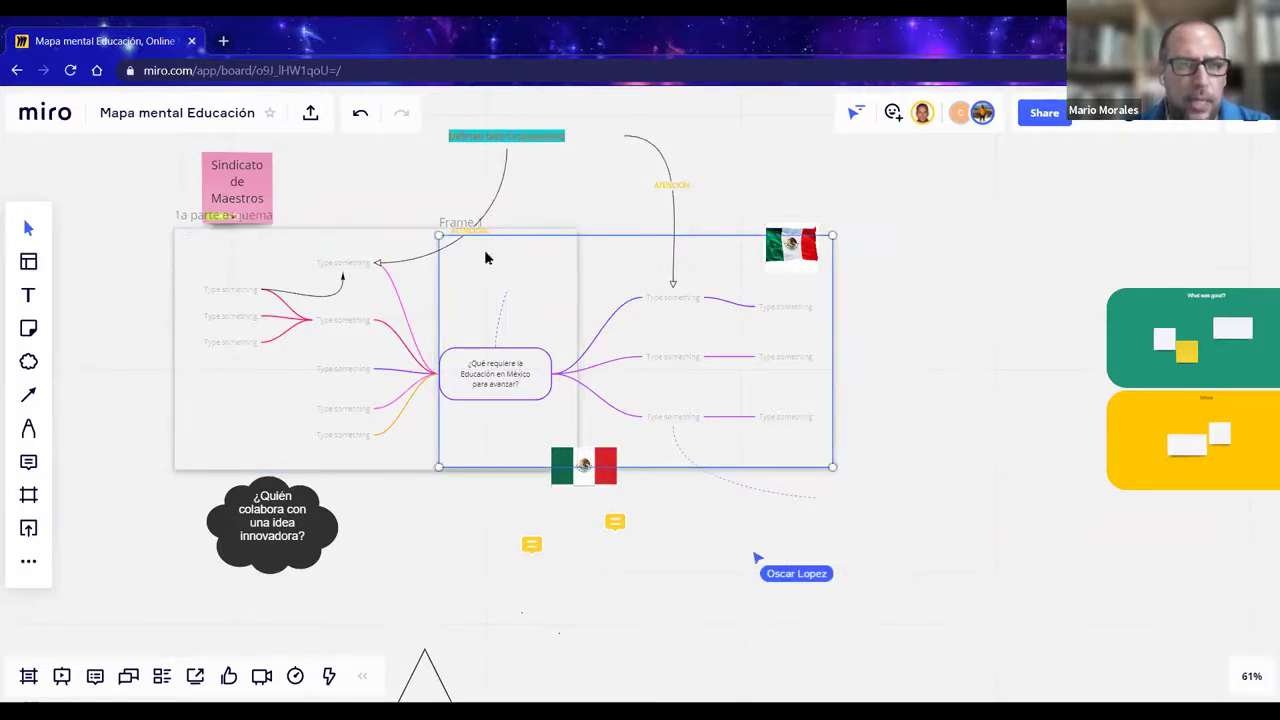
- Rename the frame around the right-hand branches as "2a parte esquema"
double_click(460, 222)
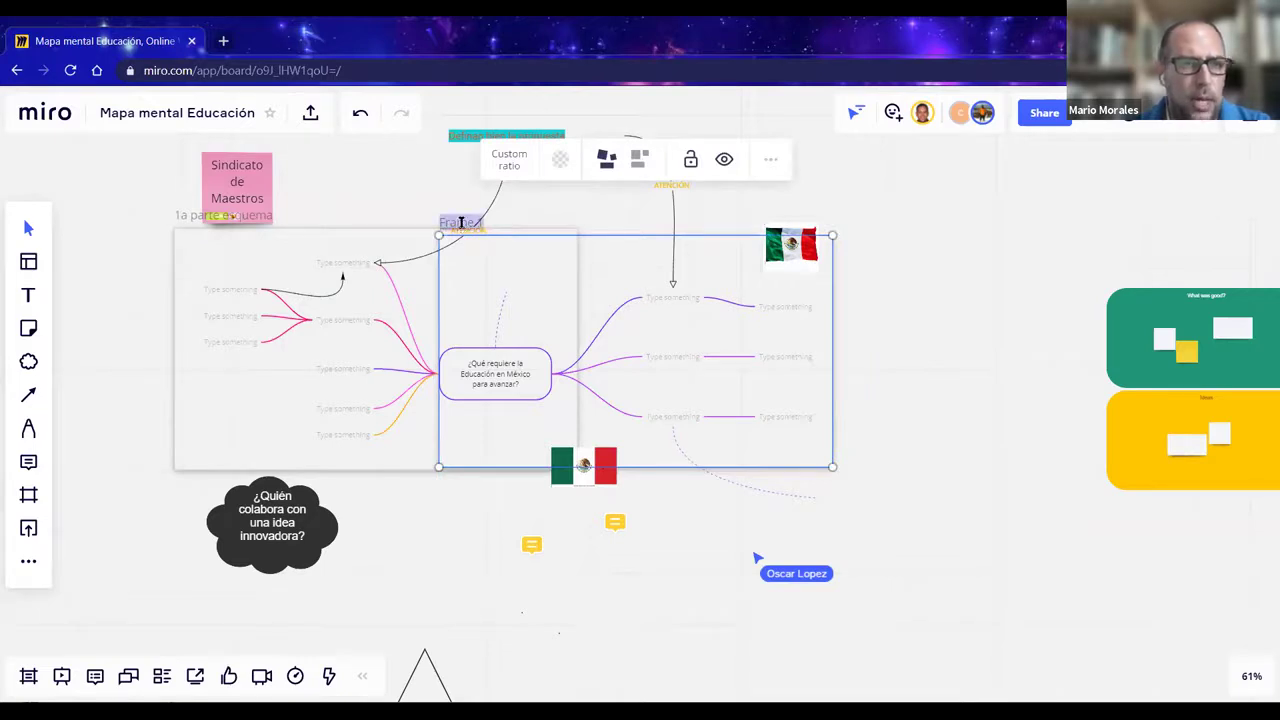
type("2a parte e")
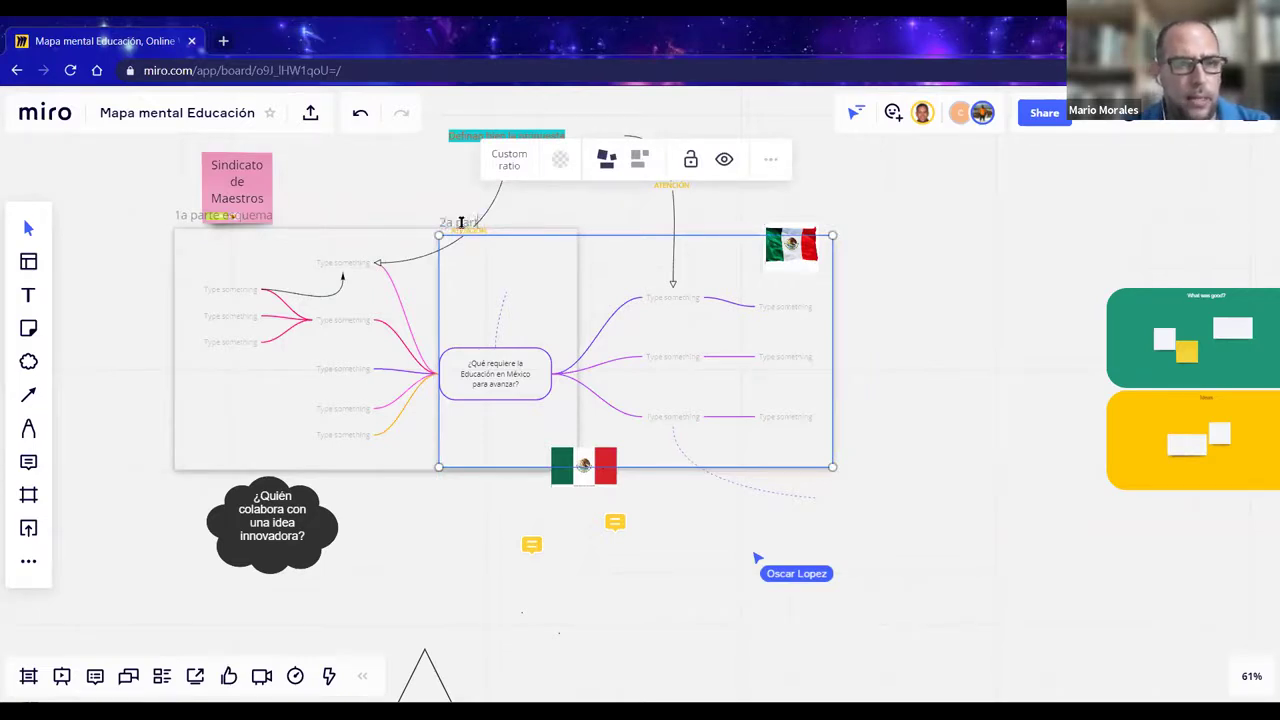
type("squema")
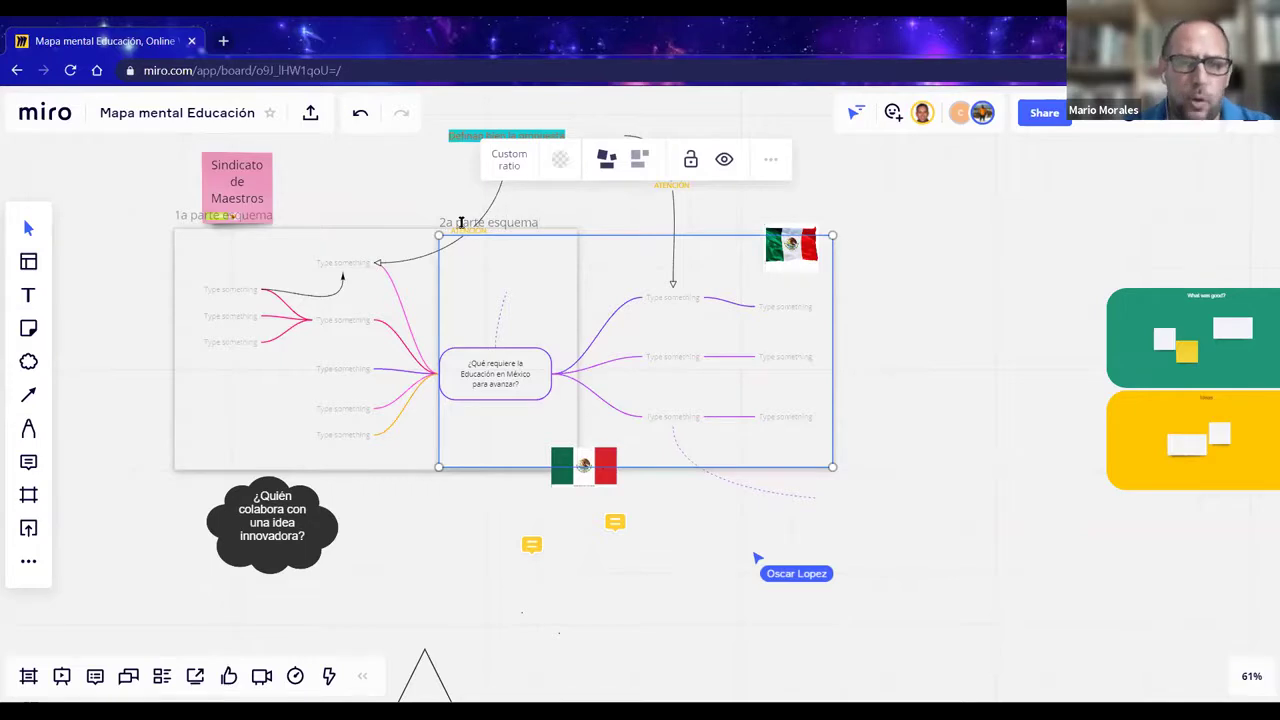
left_click(921, 353)
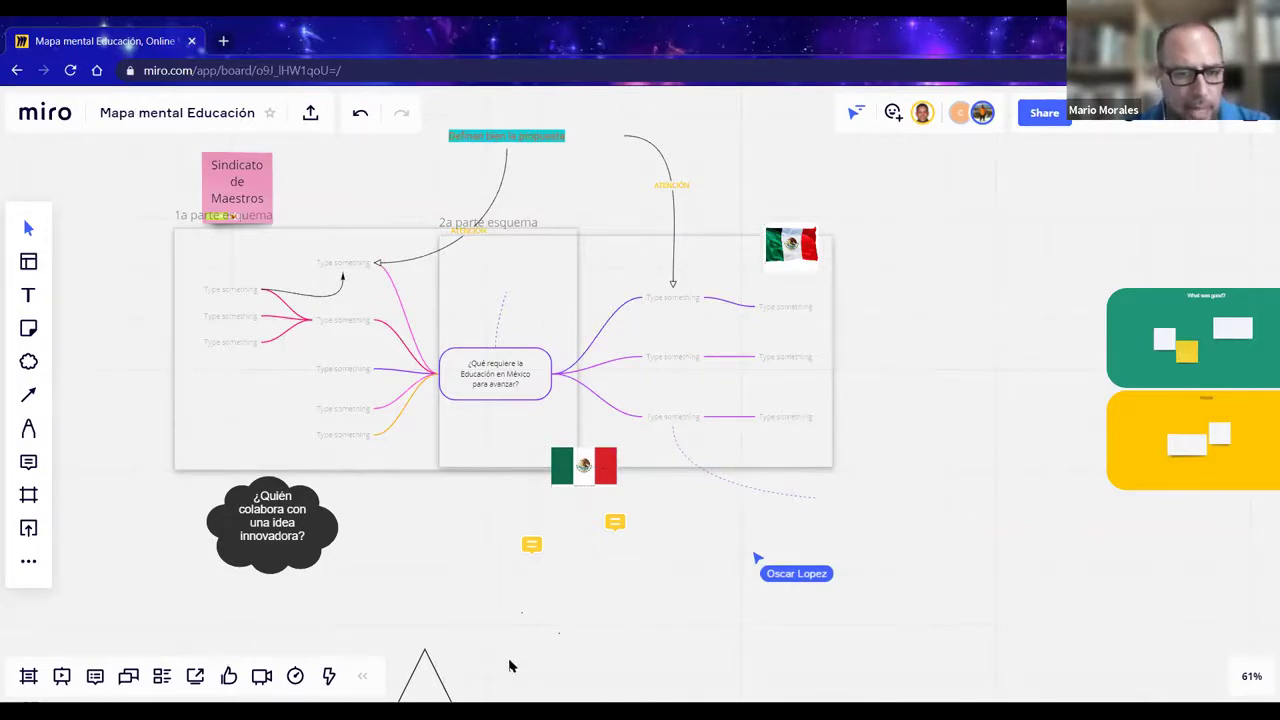
- Draw a custom frame around the green "What was good?" and yellow "Ideas" cards, adjusting its corners to fit them
scroll(808, 474, "right", 2)
scroll(351, 483, "right", 10)
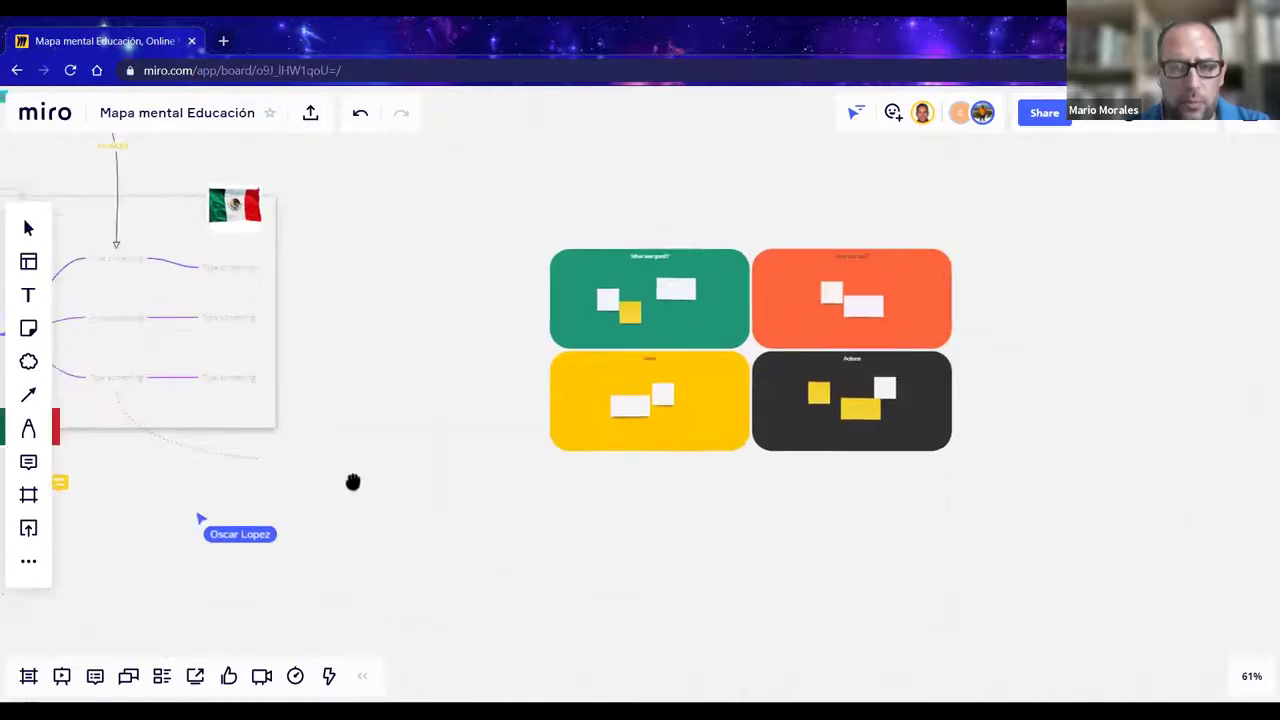
left_click(28, 494)
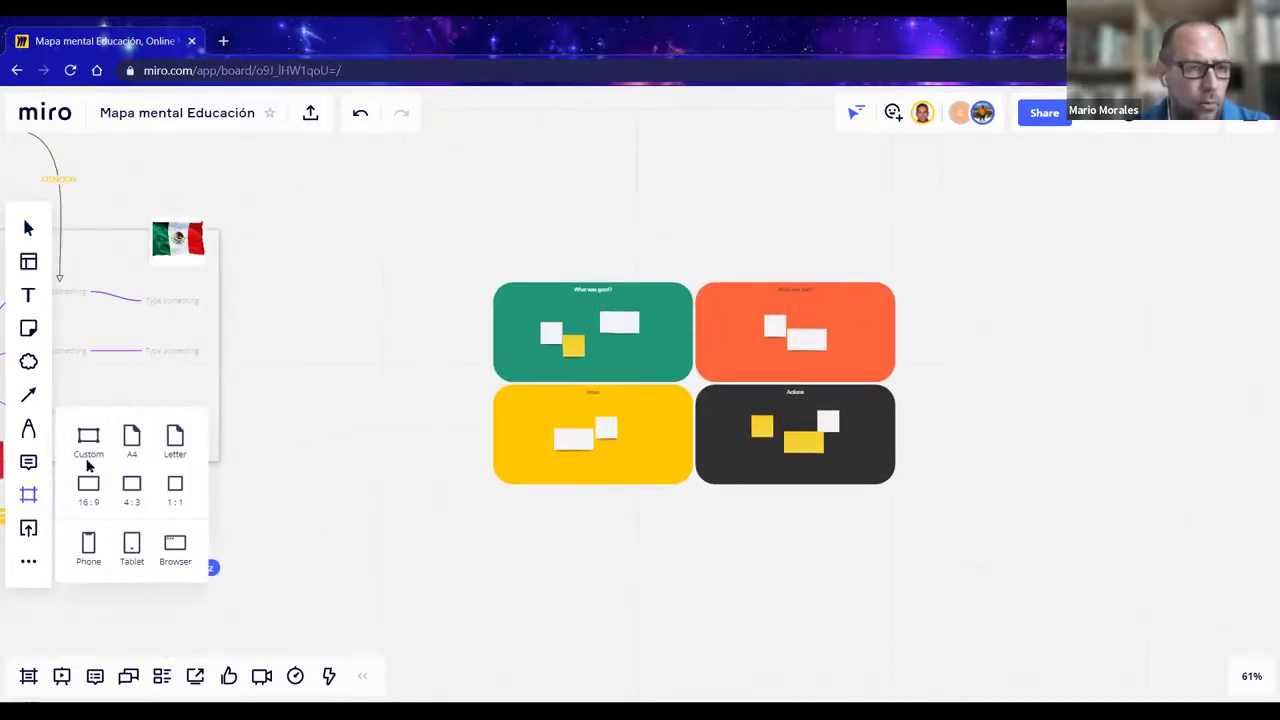
left_click(466, 271)
left_click_drag(270, 229, 487, 271)
left_click_drag(487, 277, 490, 280)
left_click_drag(673, 471, 695, 487)
- Rename the frame around the green and yellow cards as "1a parte lluvia de ideas"
double_click(529, 270)
key("BackSpace")
type("1a parte lluvia de ideas")
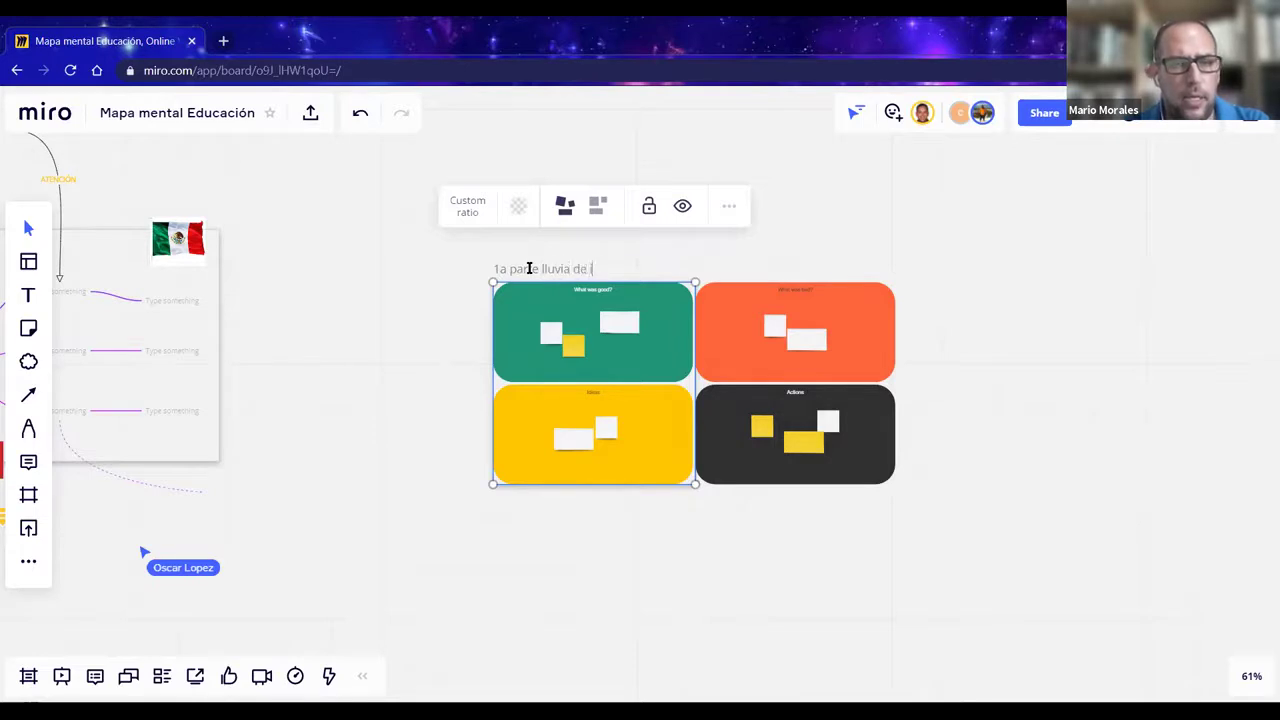
left_click(416, 296)
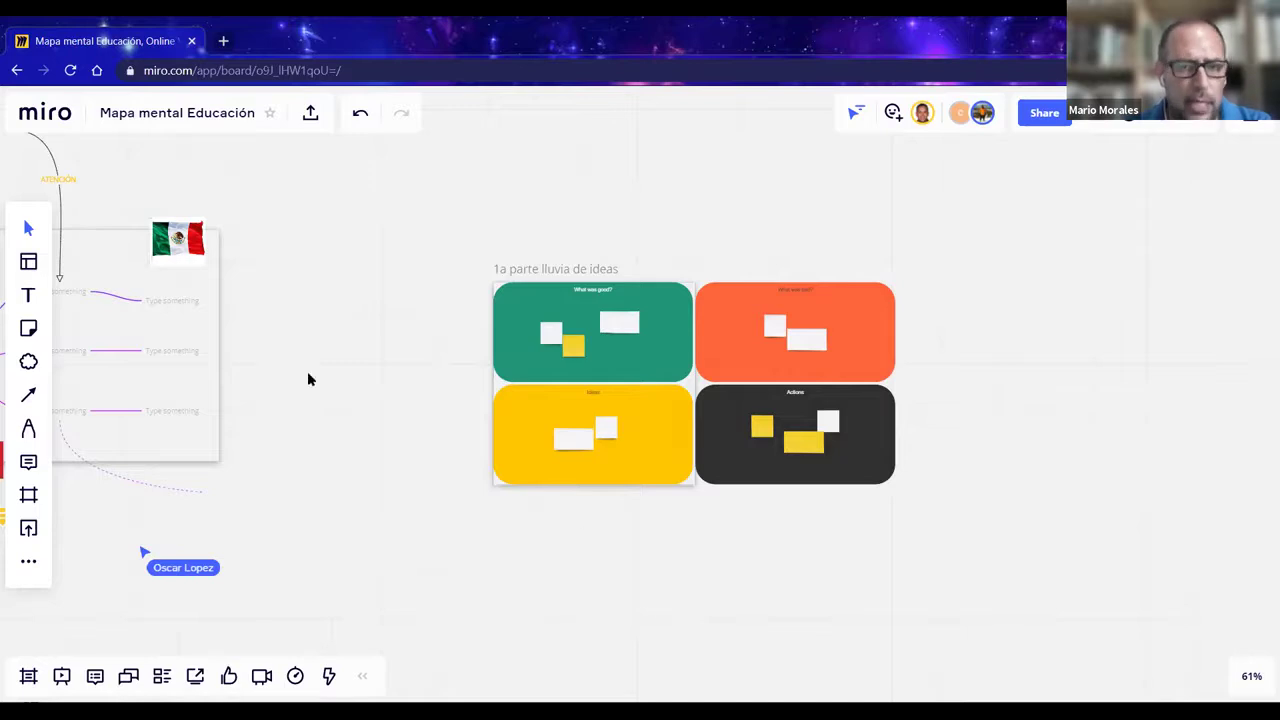
- Export the board as a small-file-size PDF and save it to the desktop as "Mapa mental Educación"
left_click_drag(271, 331, 575, 245)
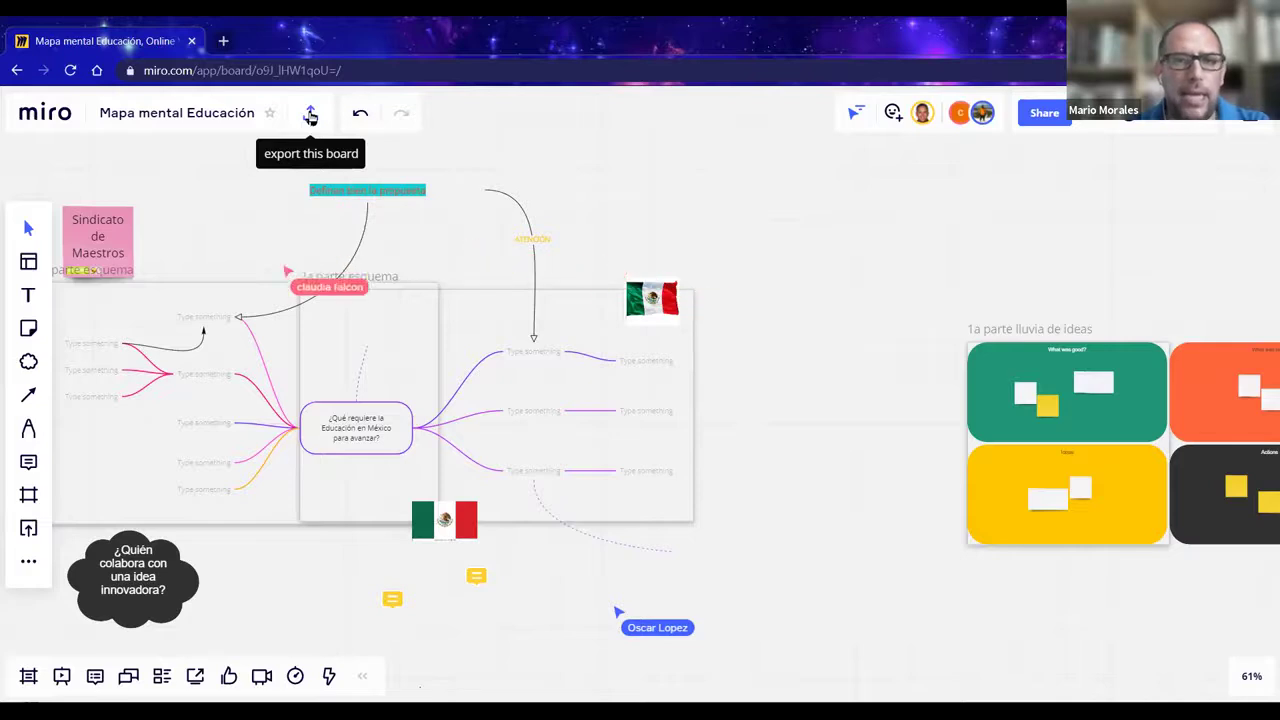
left_click(311, 116)
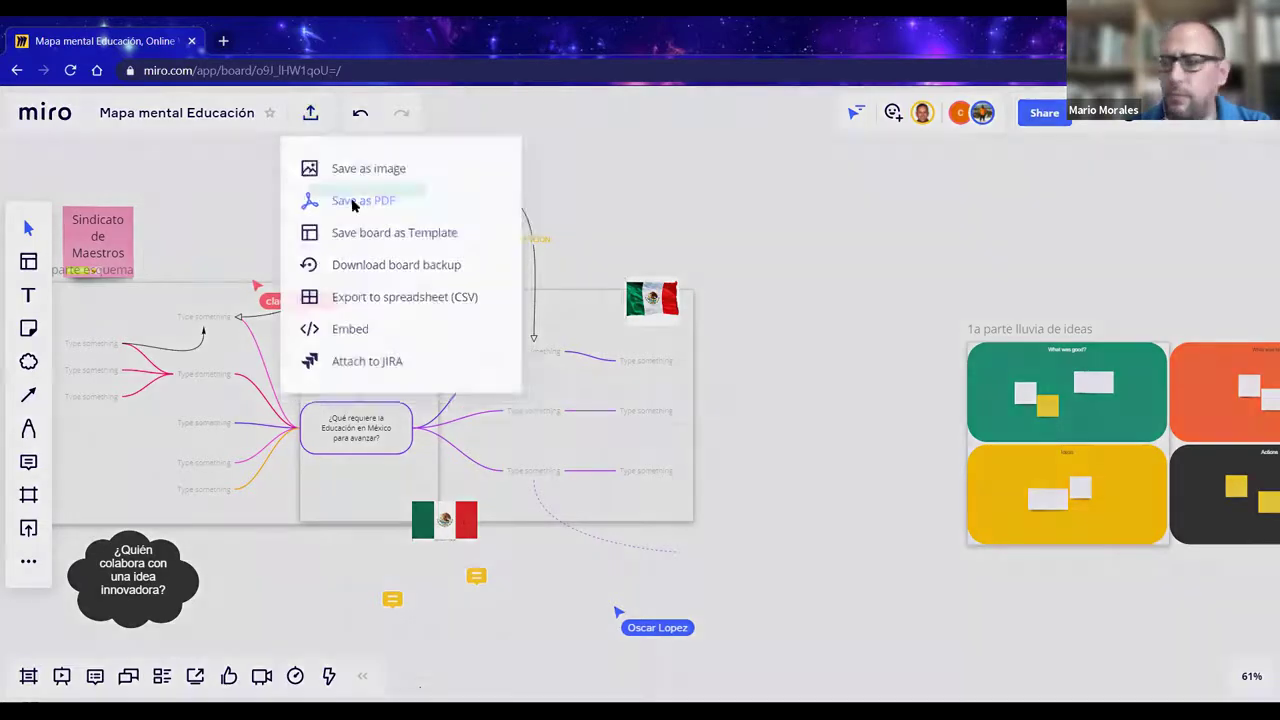
left_click(351, 203)
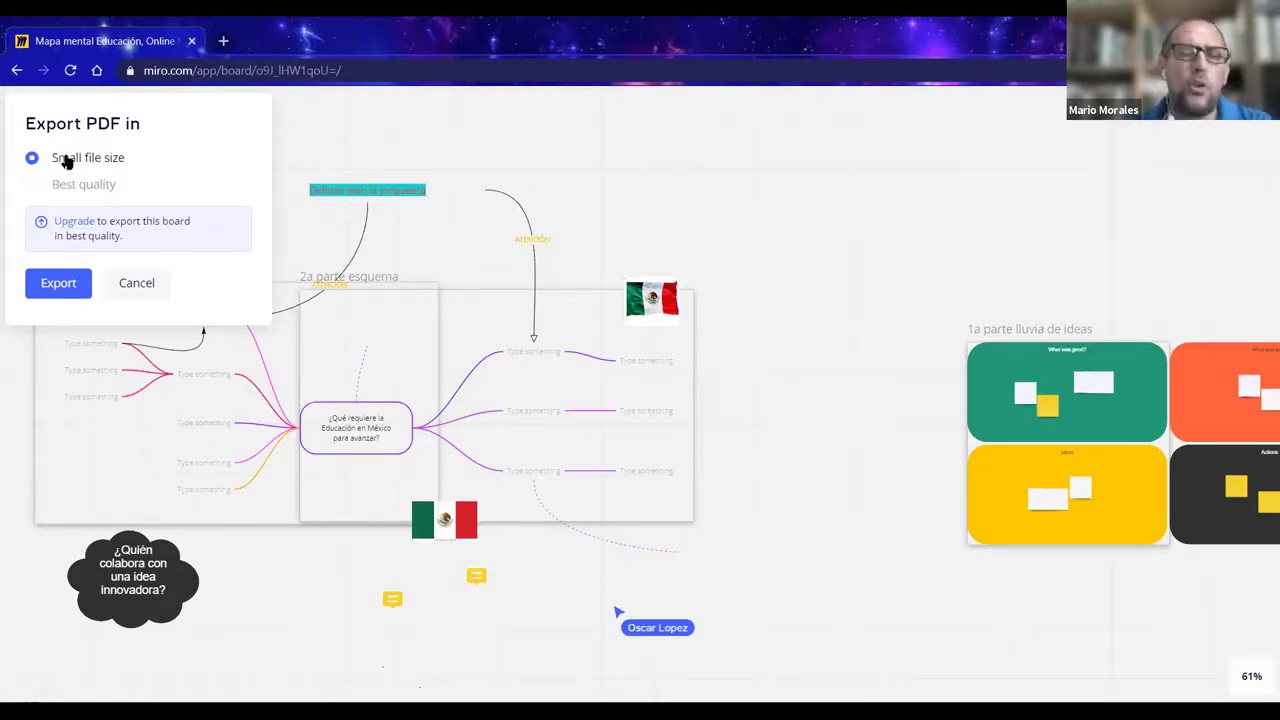
left_click(58, 284)
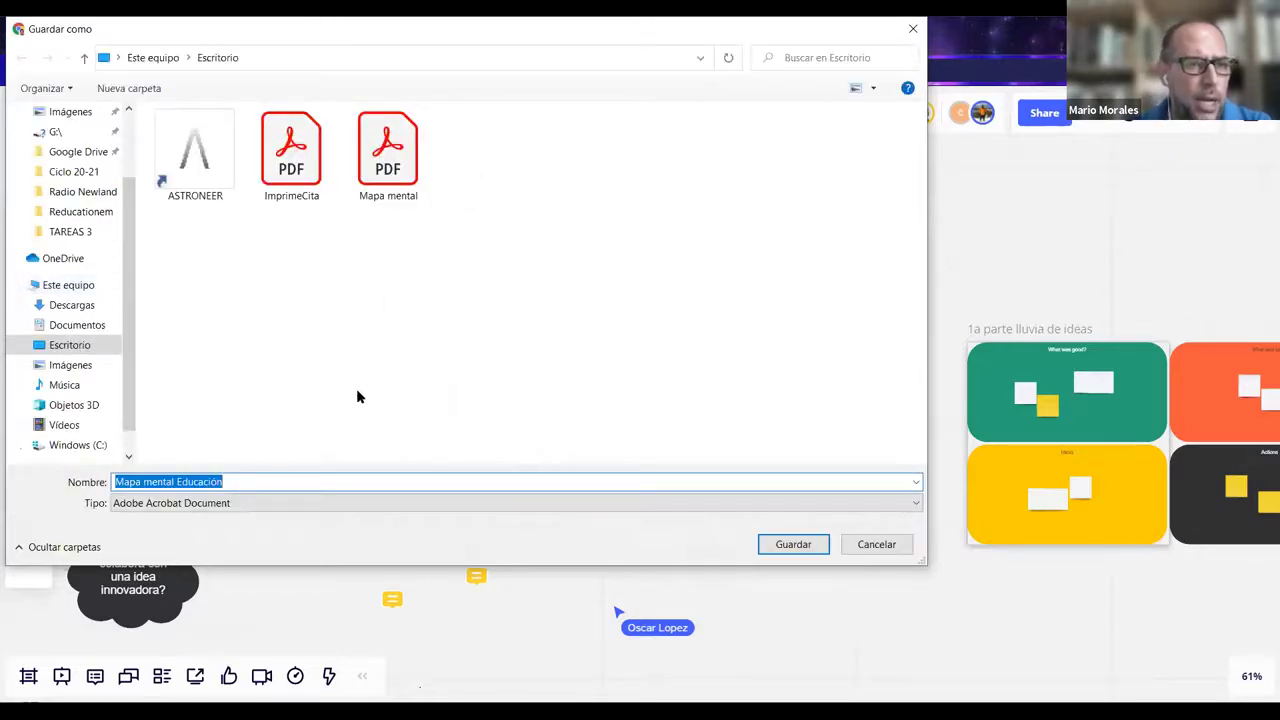
left_click(793, 546)
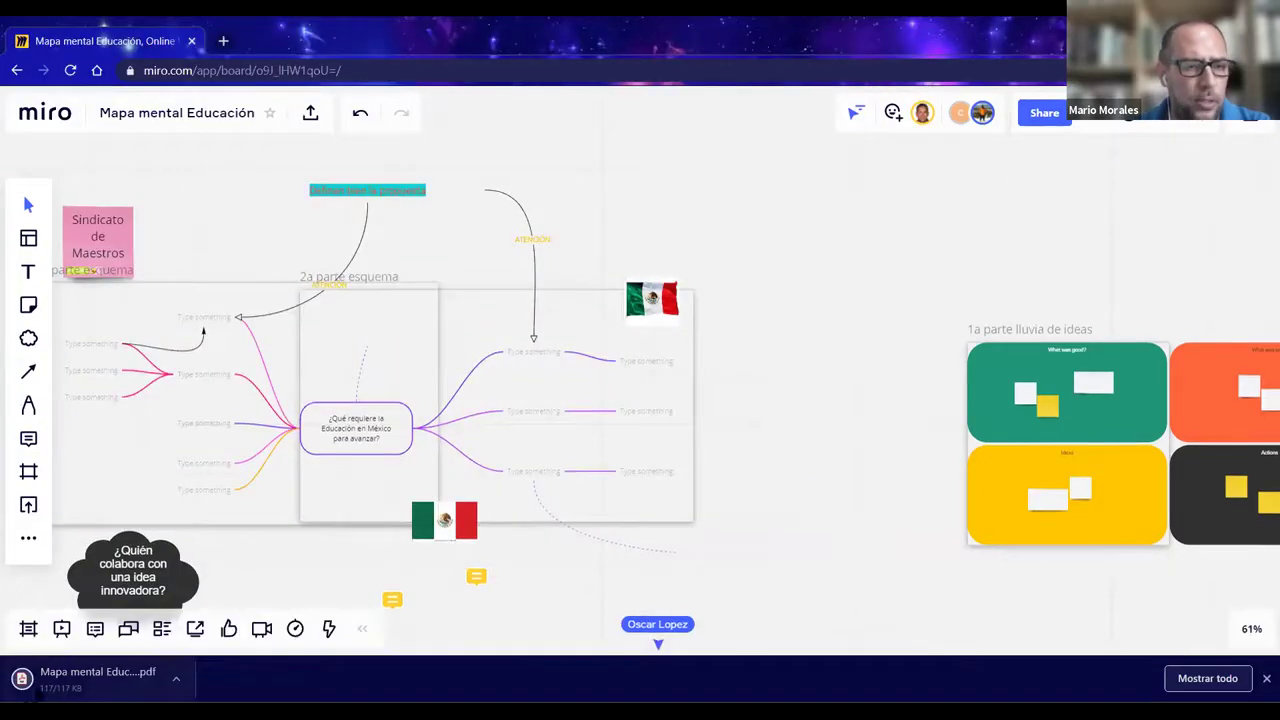
- Open the exported PDF, look through its pages to check how each frame was exported, and close it
left_click(75, 681)
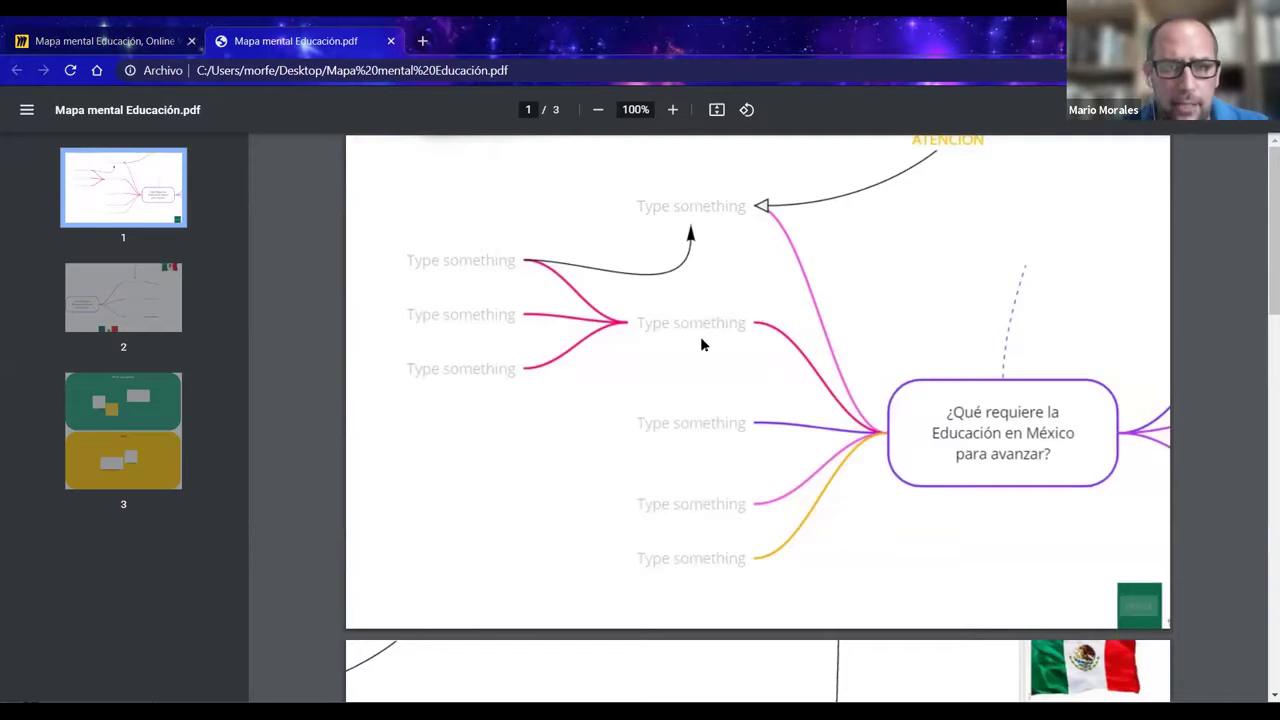
left_click_drag(1262, 305, 1262, 237)
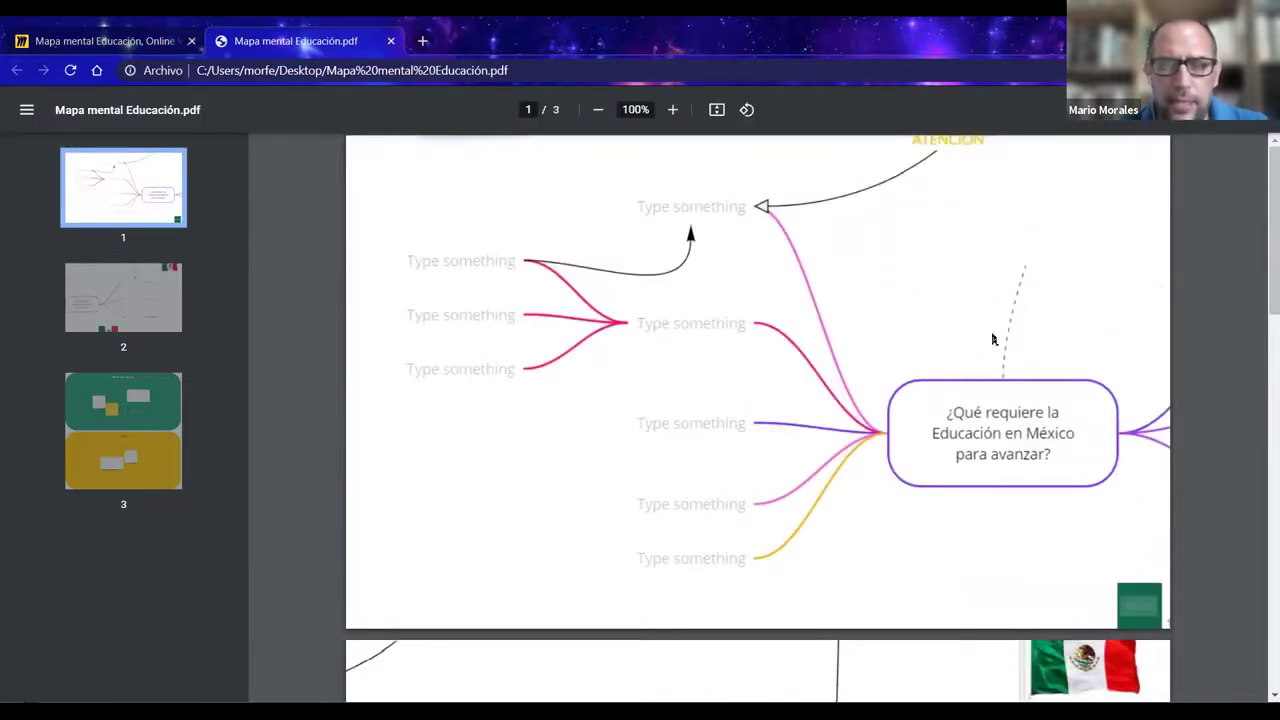
left_click_drag(1262, 278, 1260, 553)
scroll(1260, 553, "down", 4)
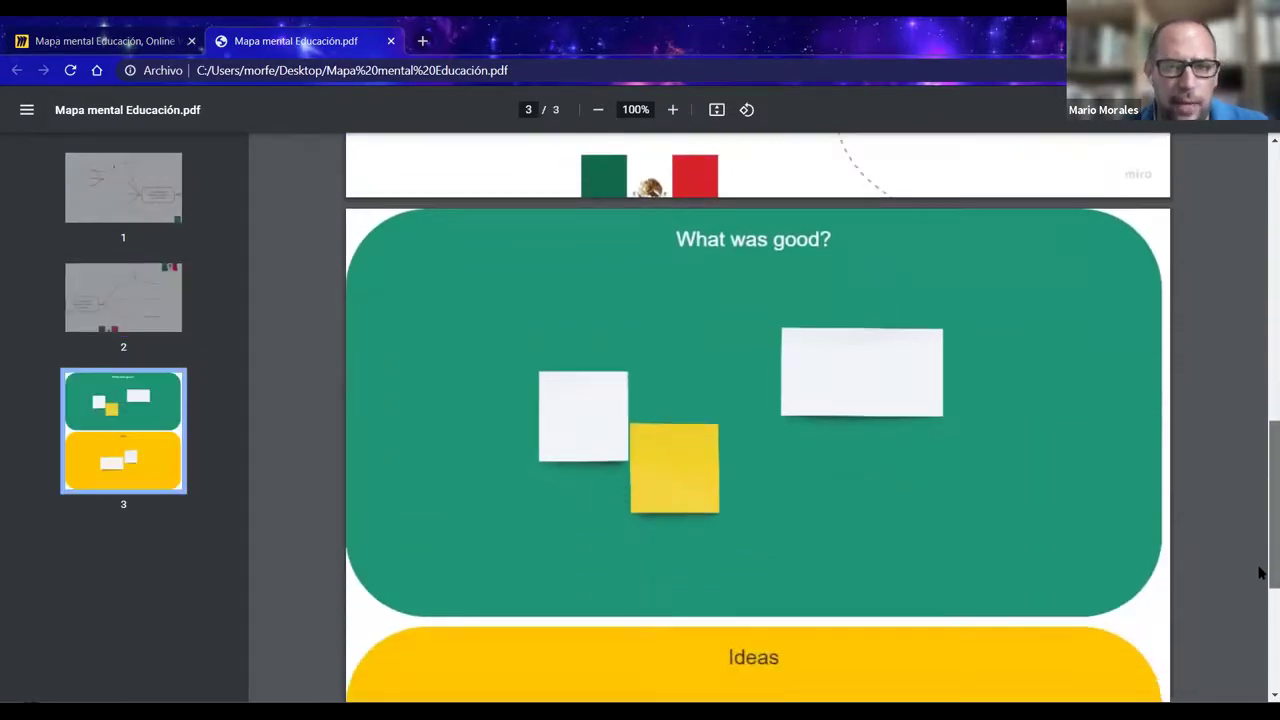
scroll(1260, 557, "up", 5)
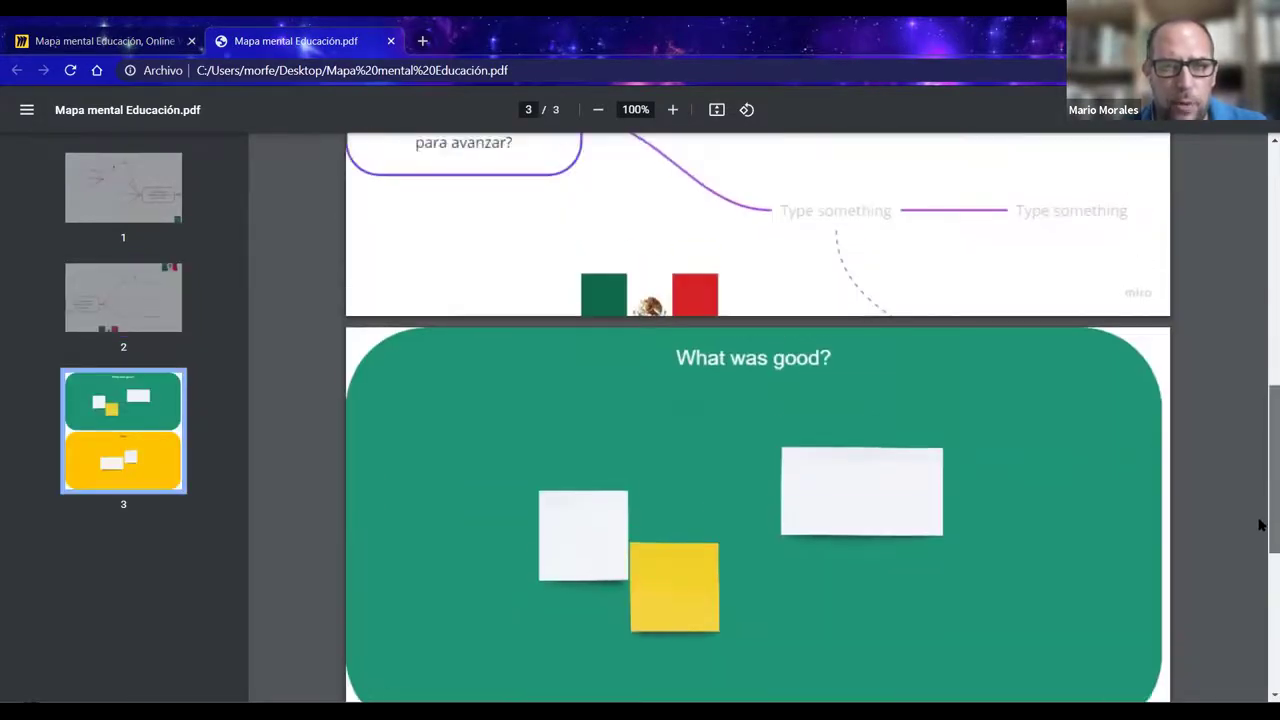
scroll(1250, 563, "down", 5)
mouse_move(1260, 688)
left_mouse_down()
mouse_move(1260, 220)
mouse_move(1258, 676)
left_mouse_up()
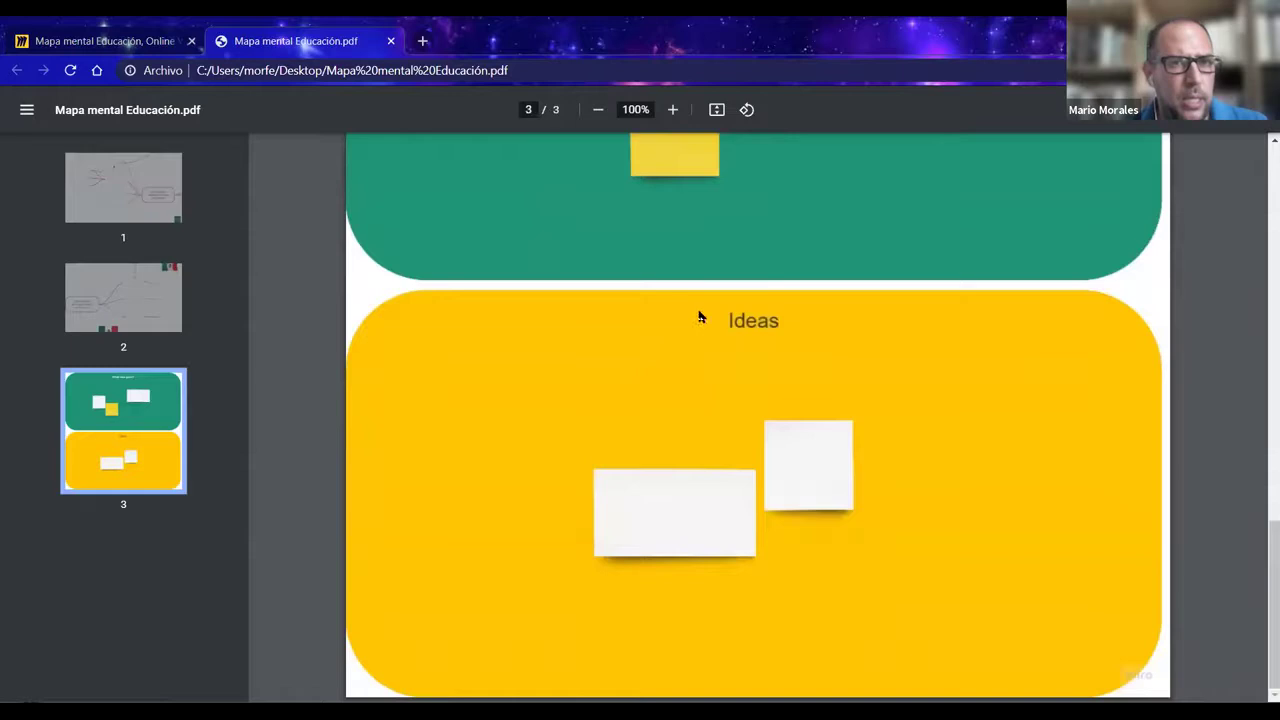
left_click(389, 47)
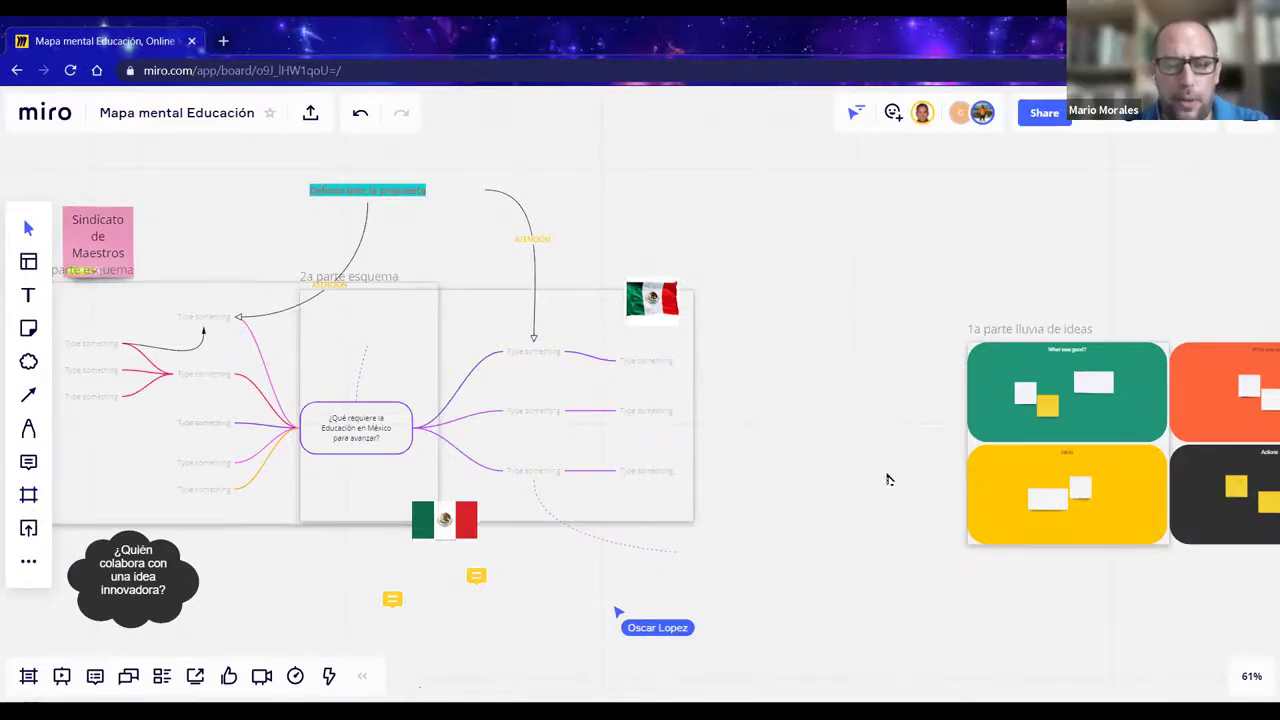
- Upload the image "8-trucos-google-infografia" from the computer's desktop to the board
scroll(869, 457, "down", 5)
scroll(1186, 384, "up", 3)
scroll(1186, 384, "left", 4)
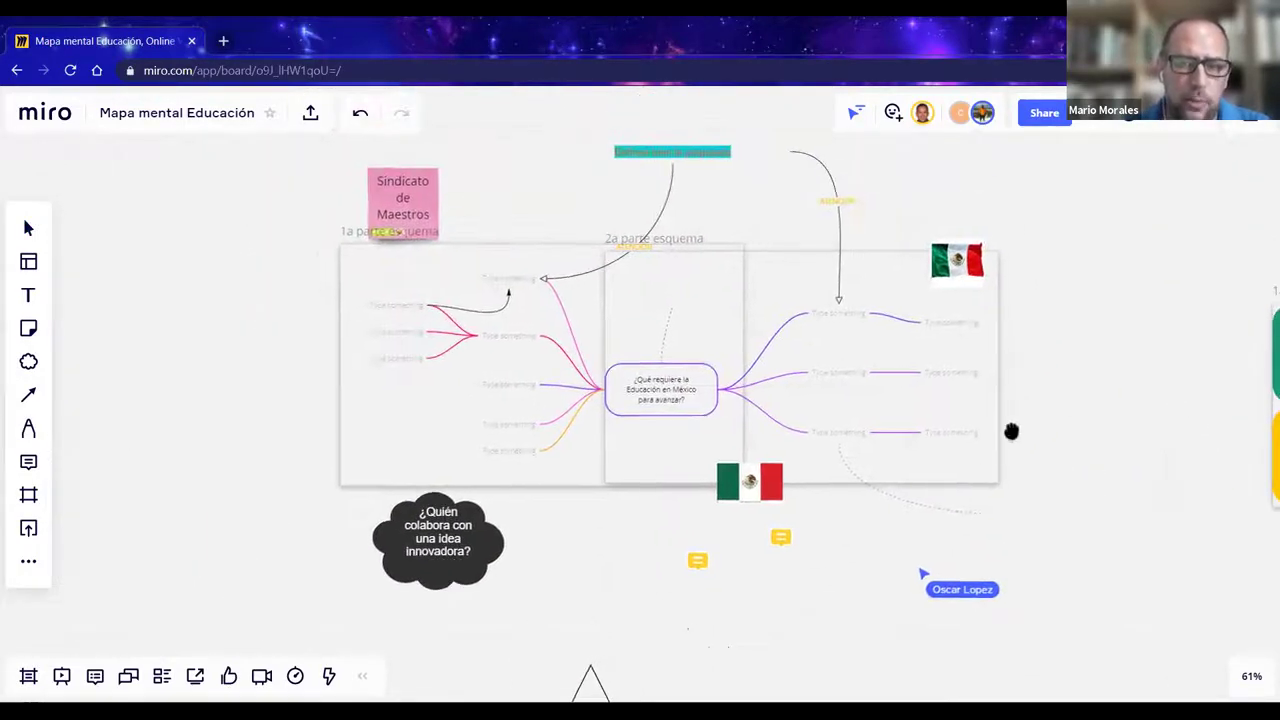
scroll(1011, 431, "right", 4)
scroll(1011, 431, "up", 2)
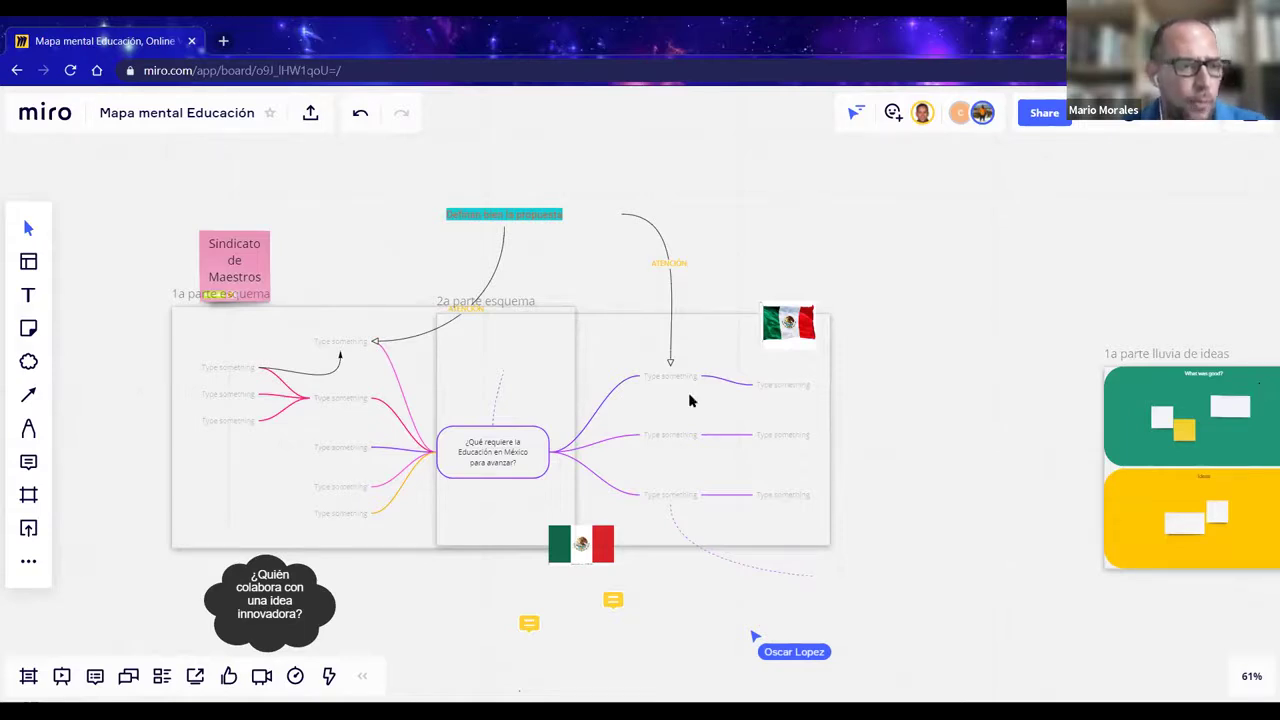
left_click(29, 528)
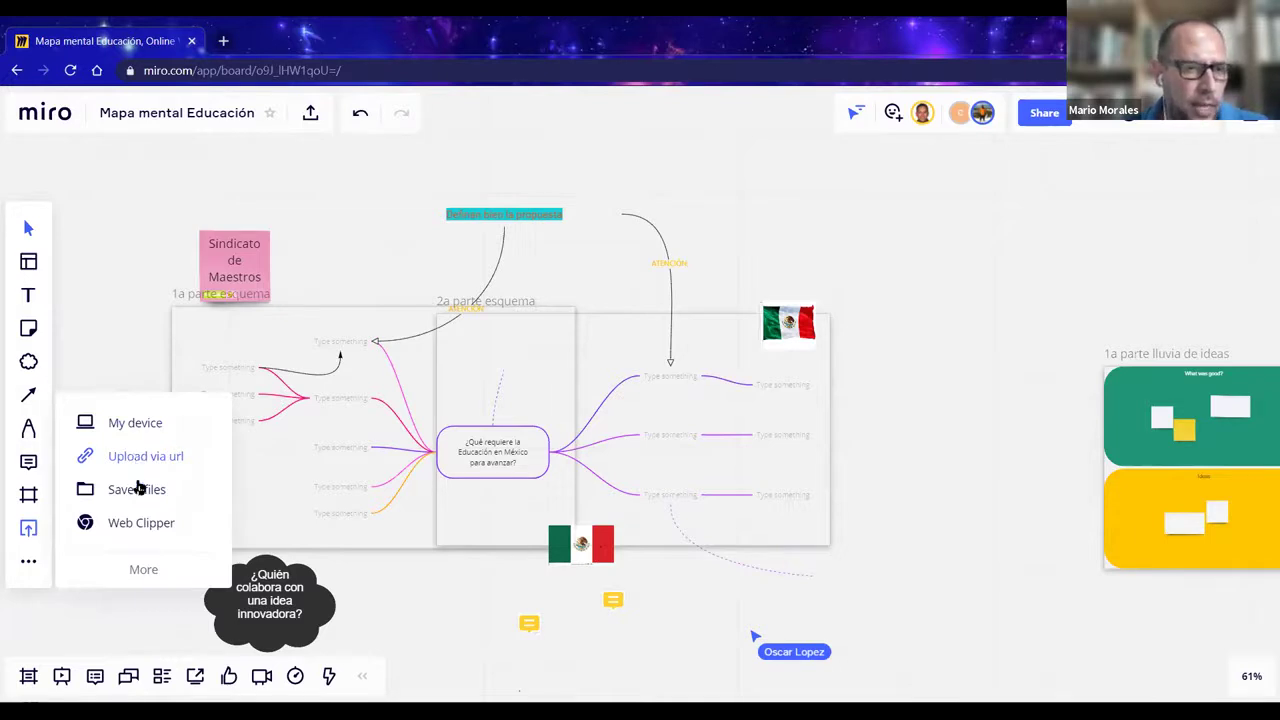
left_click(143, 572)
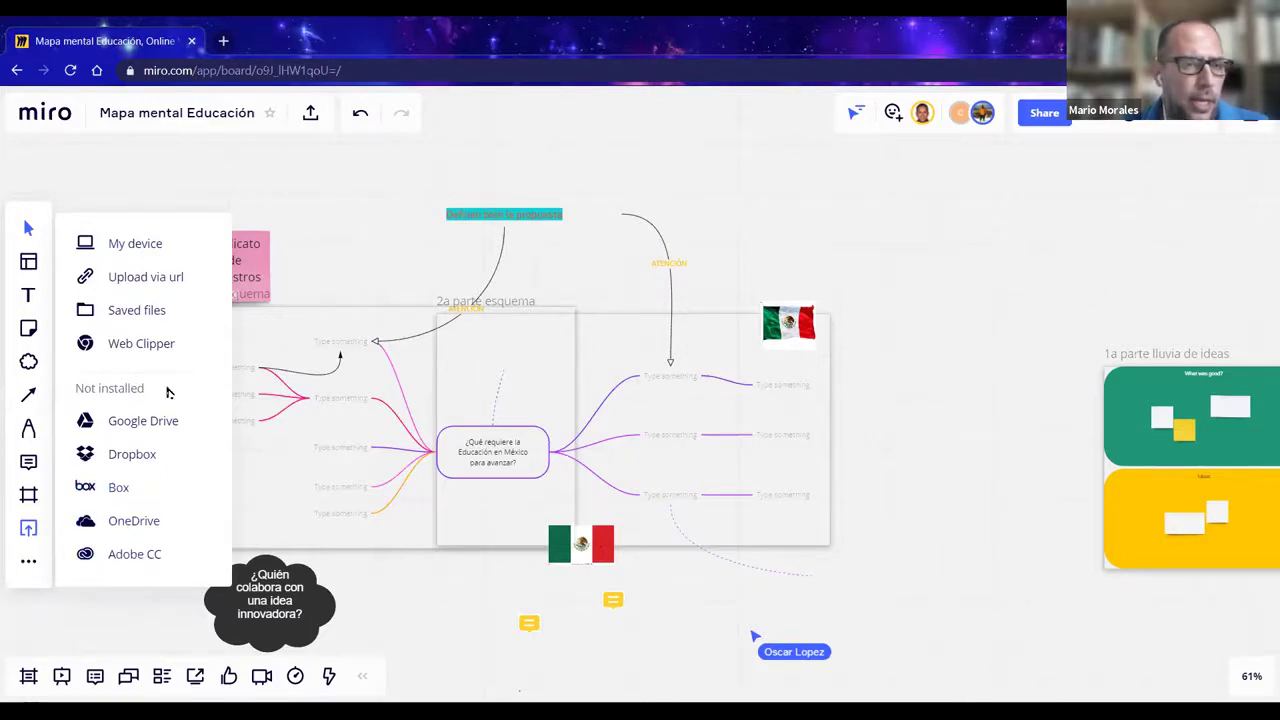
left_click(127, 248)
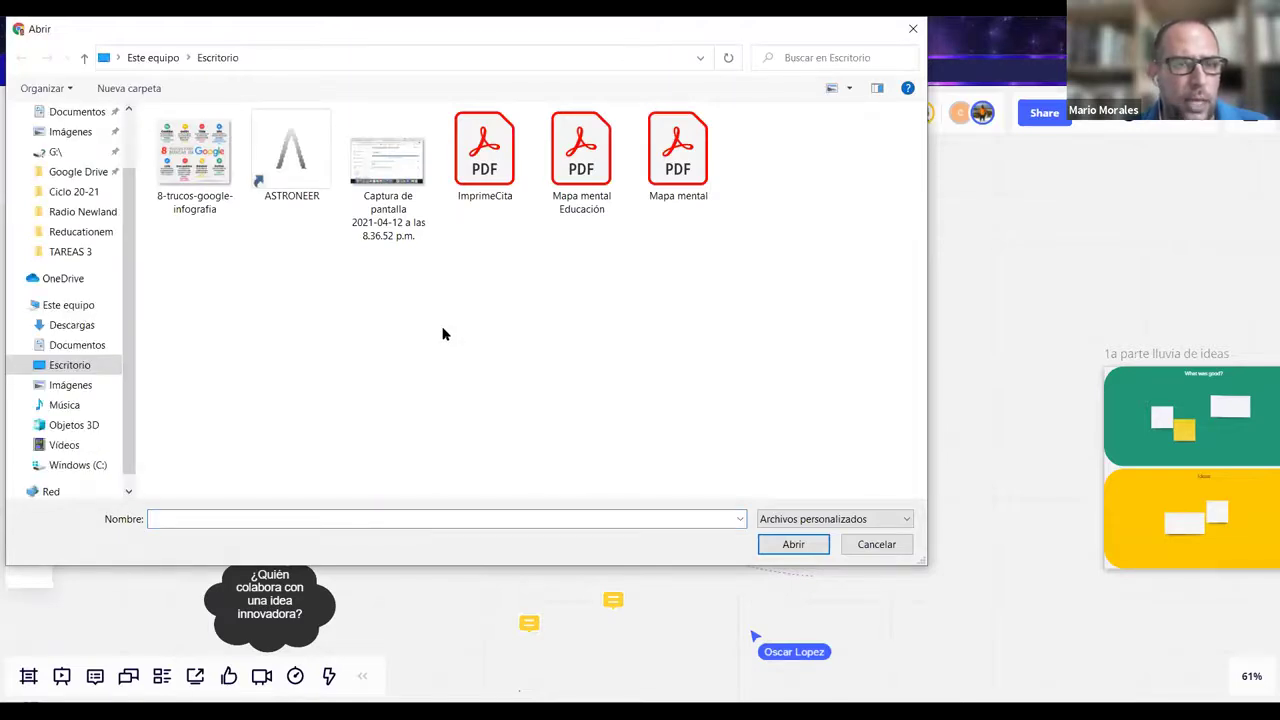
left_click(190, 180)
left_click(790, 546)
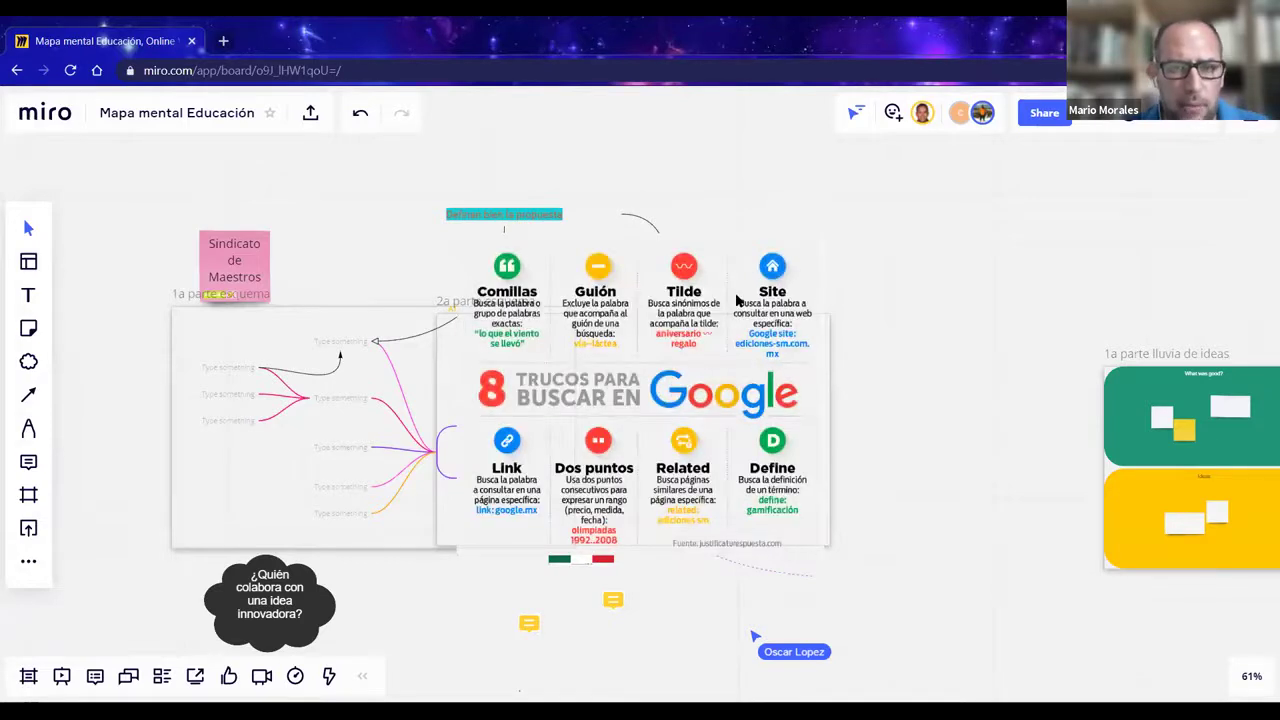
- Shrink the Google tricks infographic and place it outside the frames, between the mind map and the coloured cards
left_click(818, 268)
left_click_drag(770, 272, 940, 527)
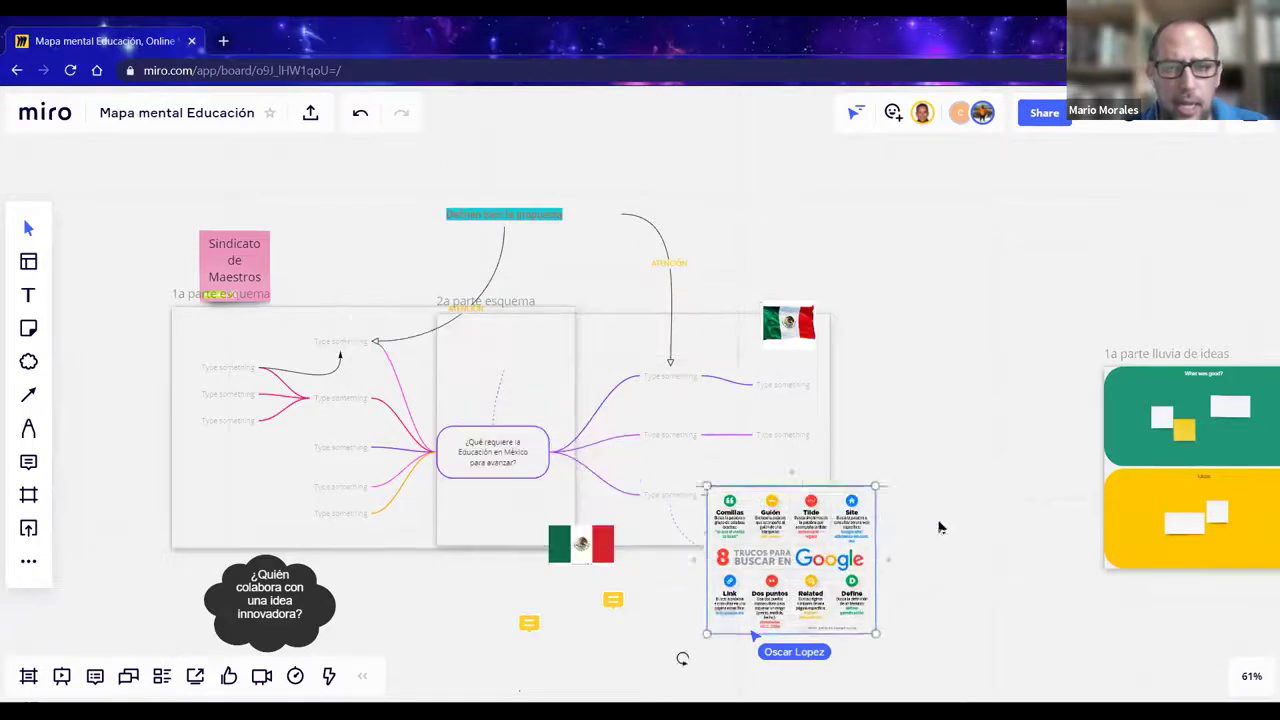
left_click(911, 656)
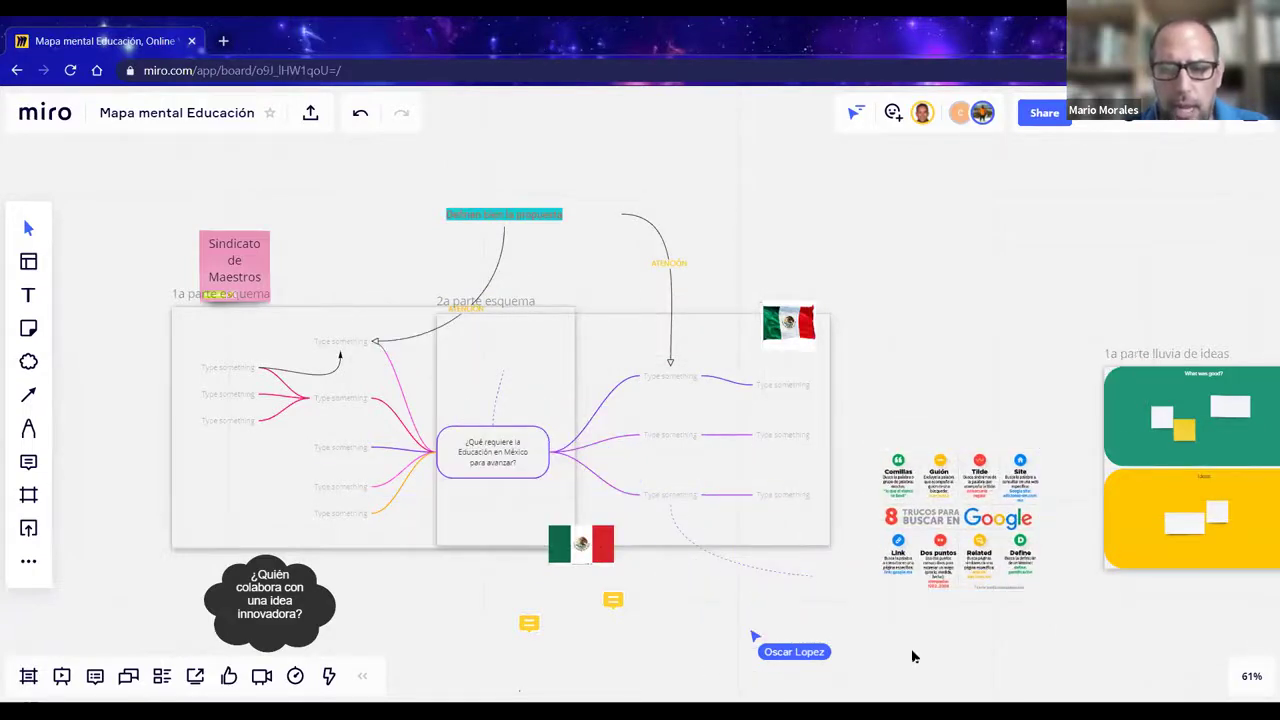
left_click(936, 532)
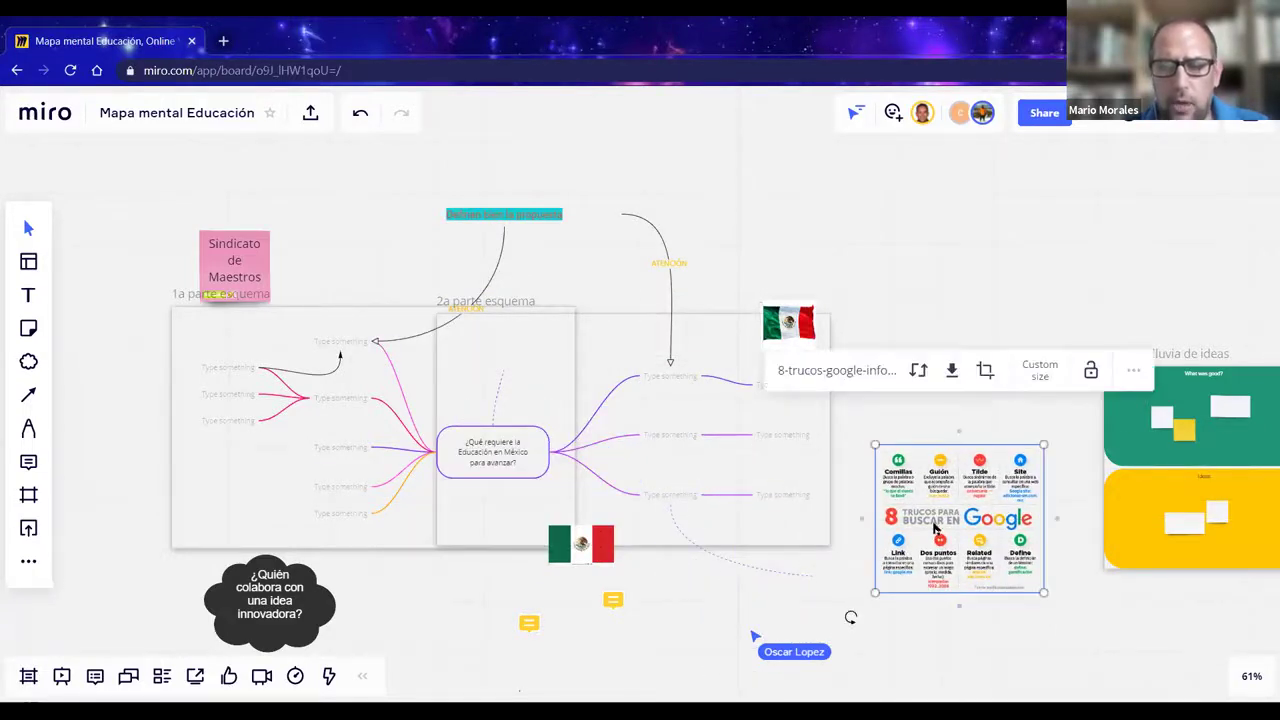
left_click_drag(936, 527, 944, 609)
scroll(818, 592, "down", 2)
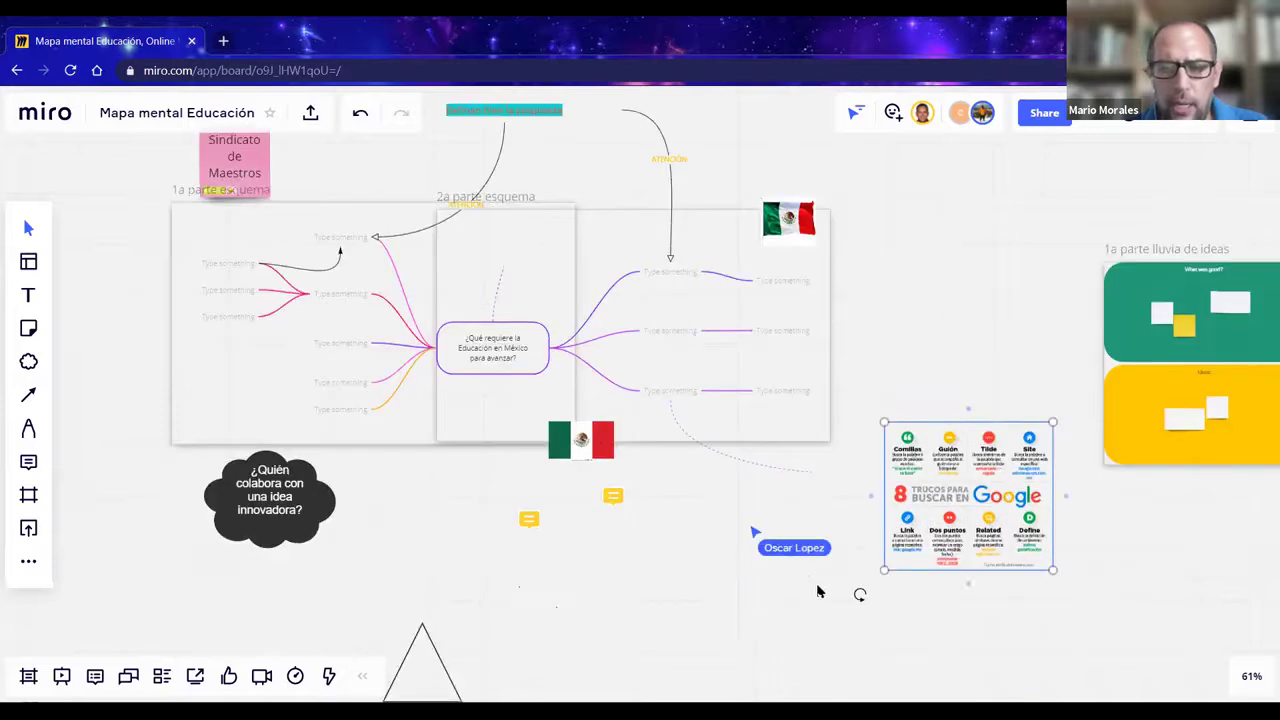
- Draw an arrow from the infographic to the mind map's lowest outer right-hand "Type something" node and label it "REVISEN ESTOS TIPS"
left_click(703, 493)
left_click_drag(862, 497, 785, 400)
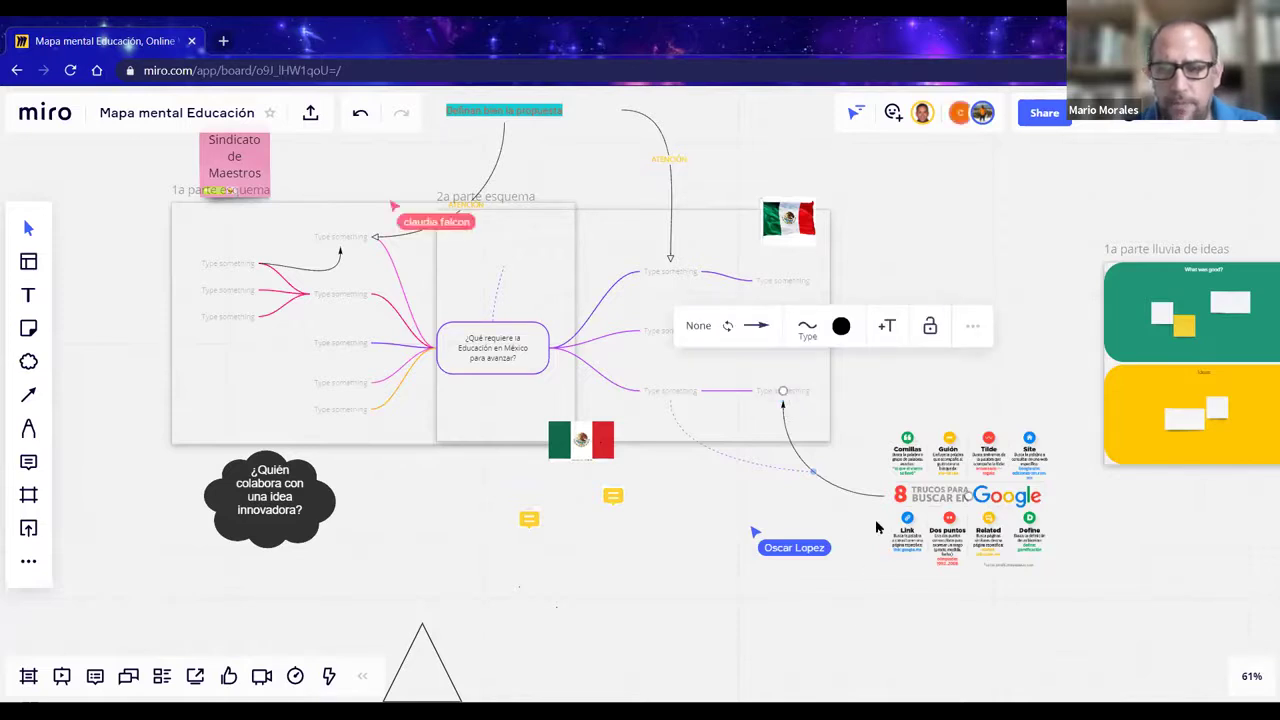
left_click(889, 332)
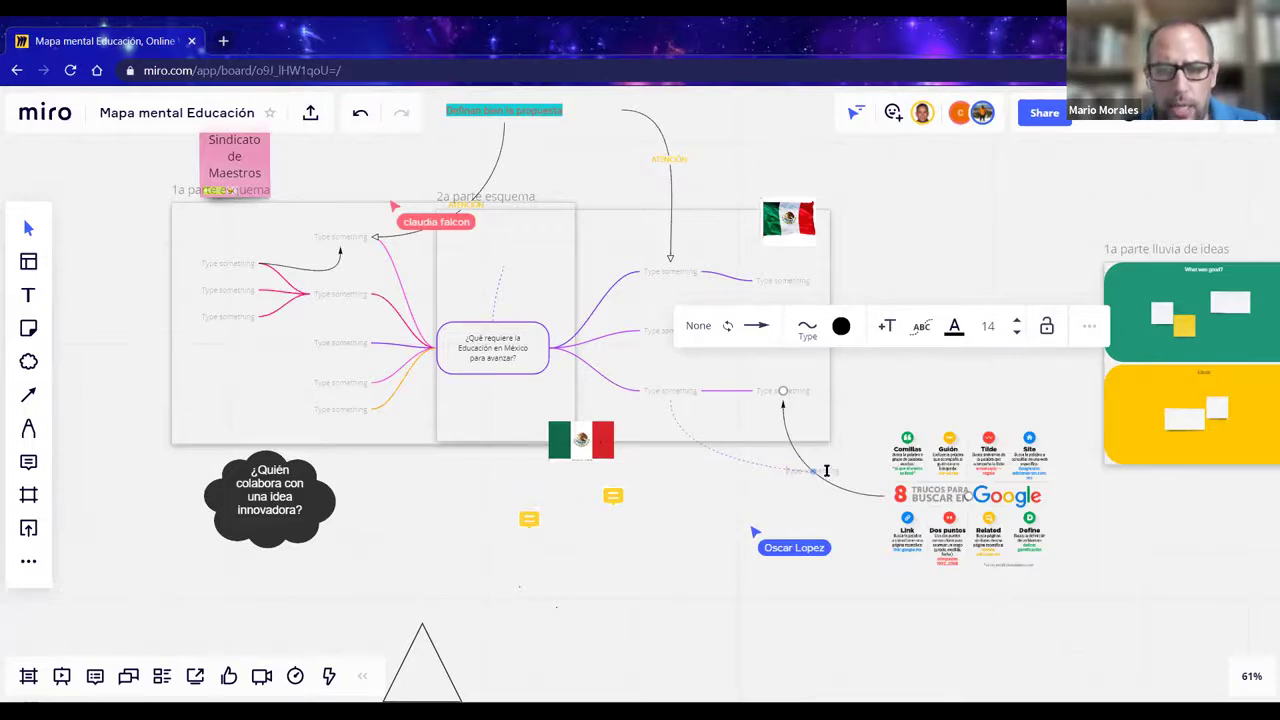
type("REVISEMESTR")
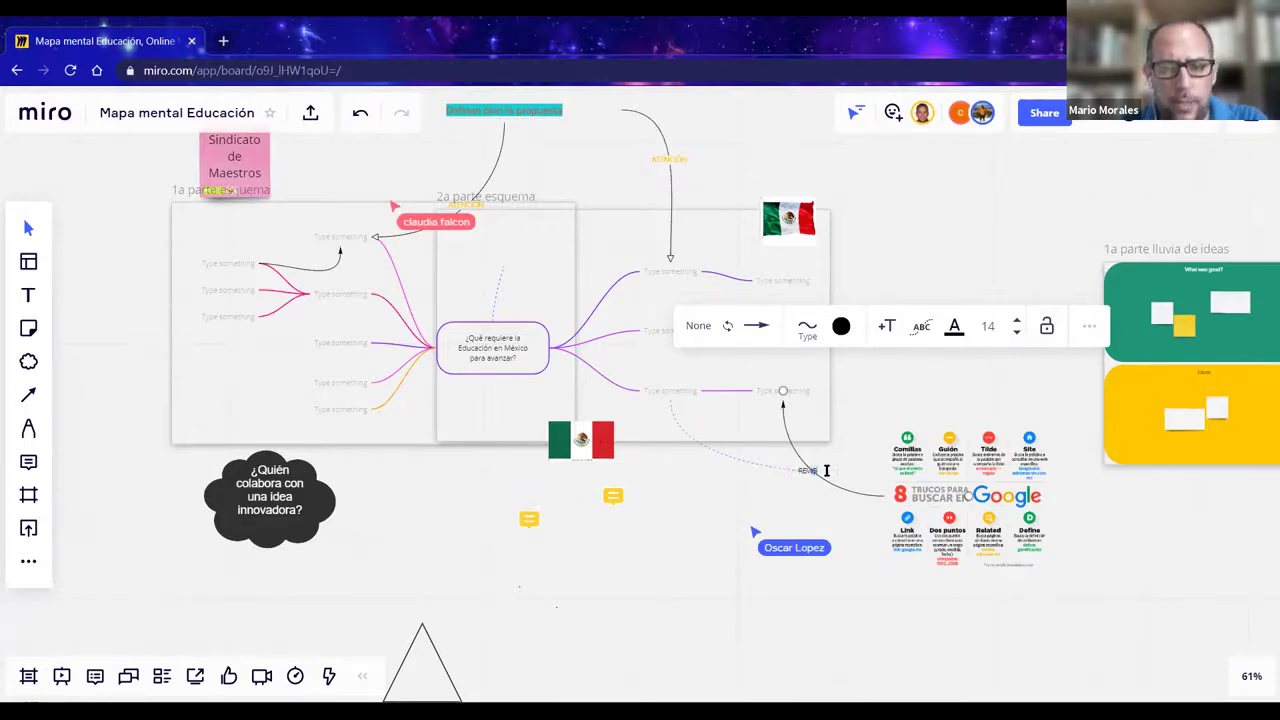
type("OS TIPS")
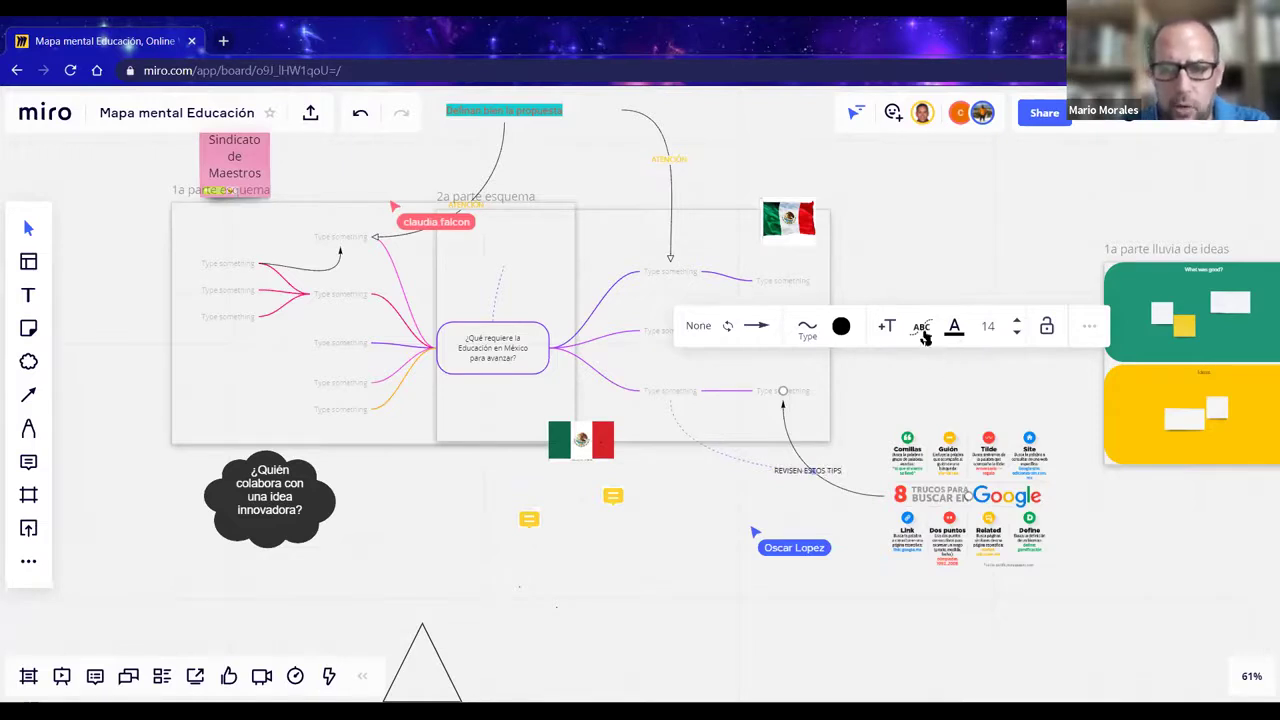
key("Escape")
- Align the "REVISEN ESTOS TIPS" label along its curved arrow in red, and move the infographic slightly lower
left_click(866, 330)
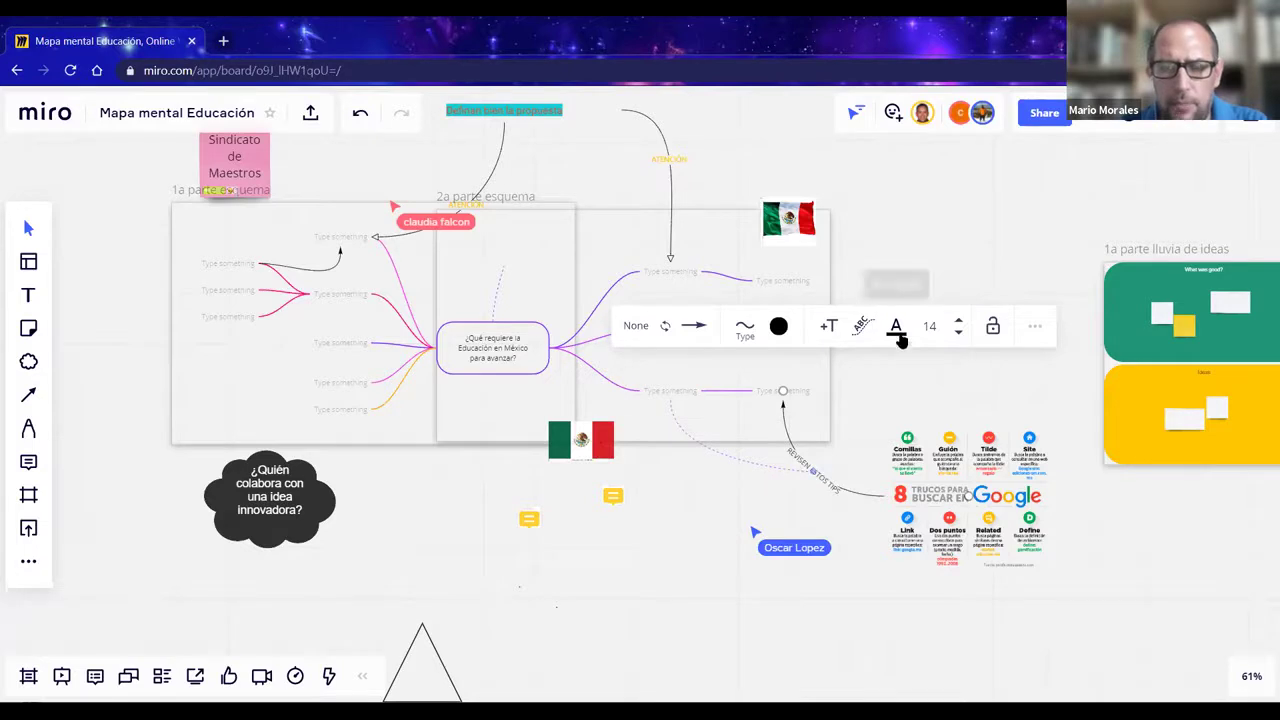
left_click(897, 334)
left_click(938, 380)
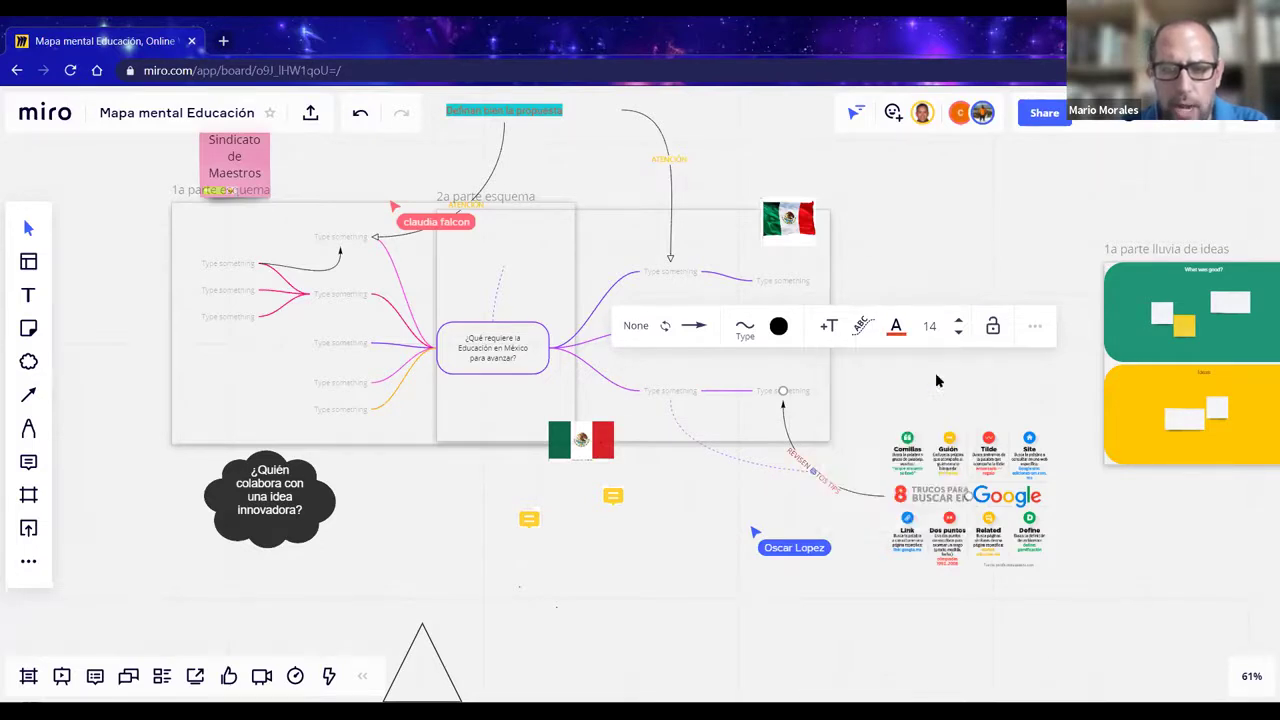
left_click(873, 412)
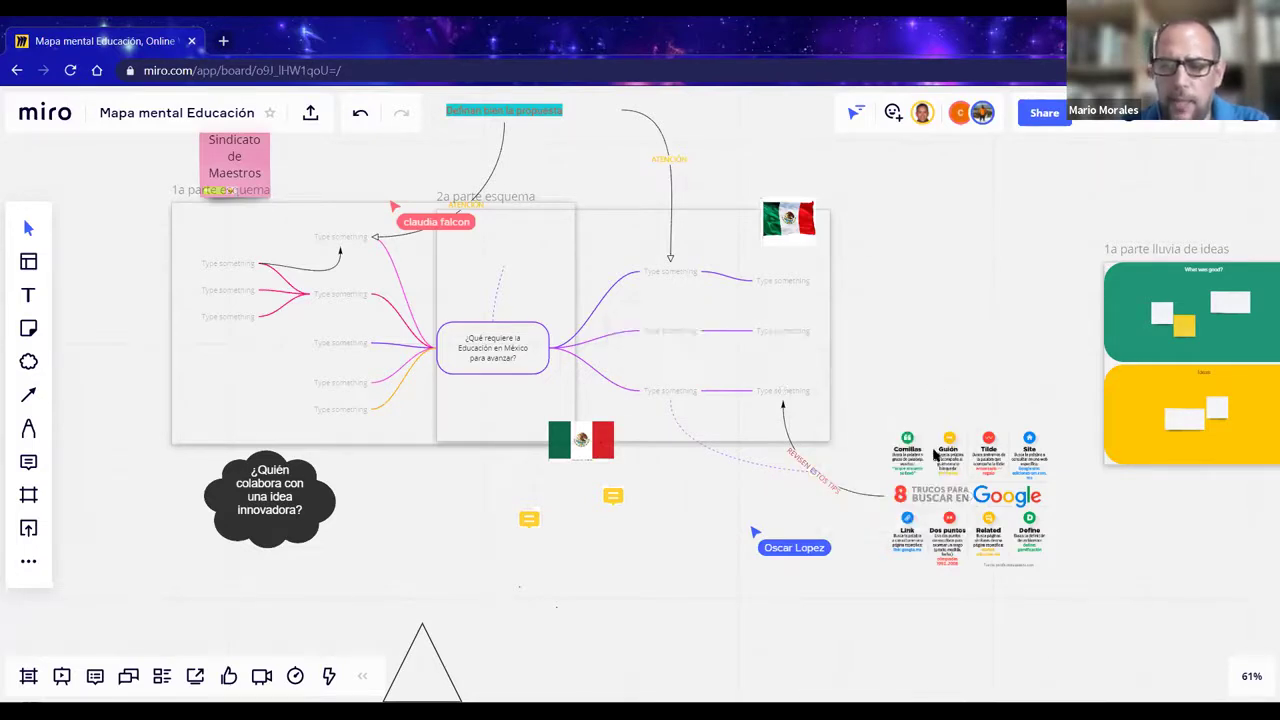
left_click_drag(934, 463, 936, 505)
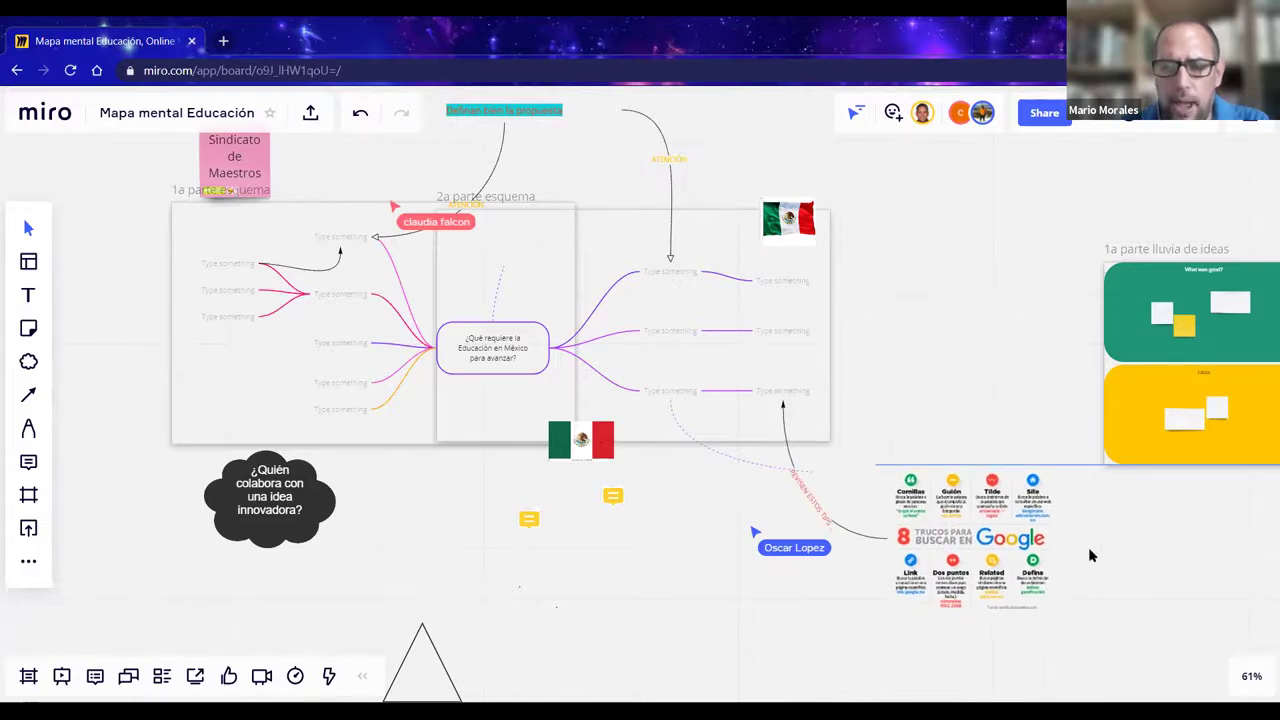
- Upload the PDF "Mapa mental" from the computer's desktop to the board
left_click(29, 532)
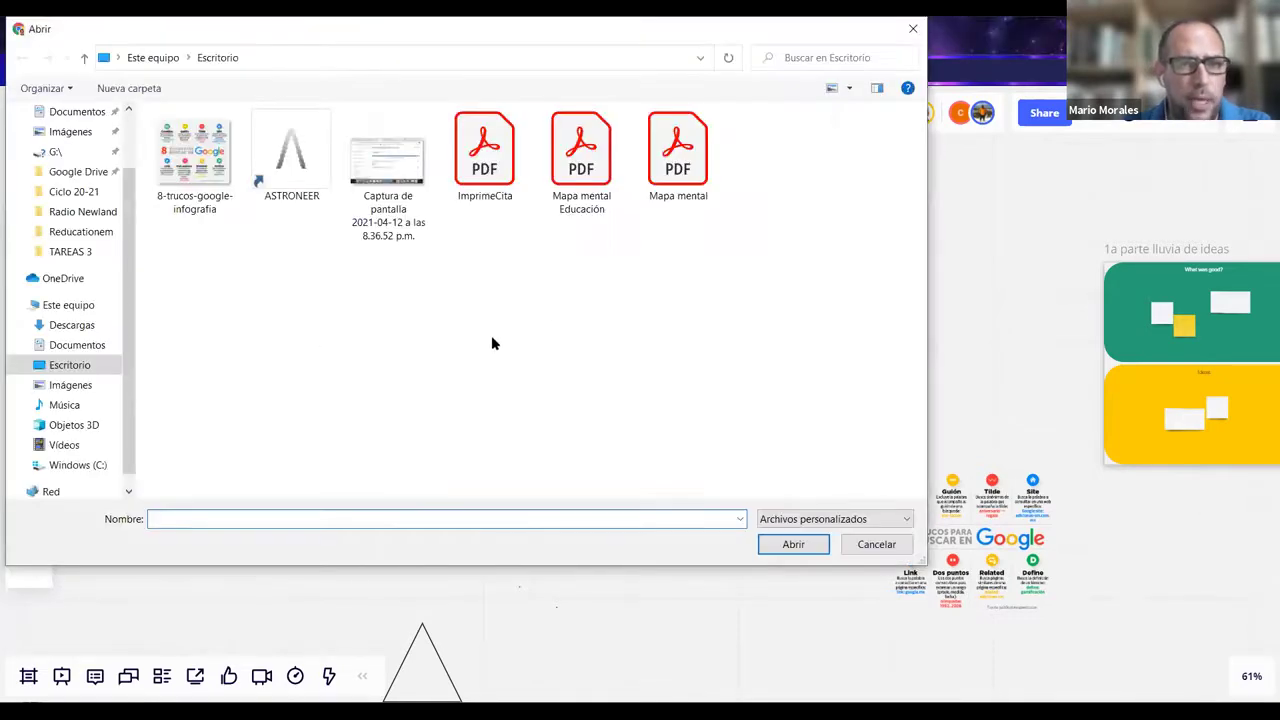
left_click(661, 203)
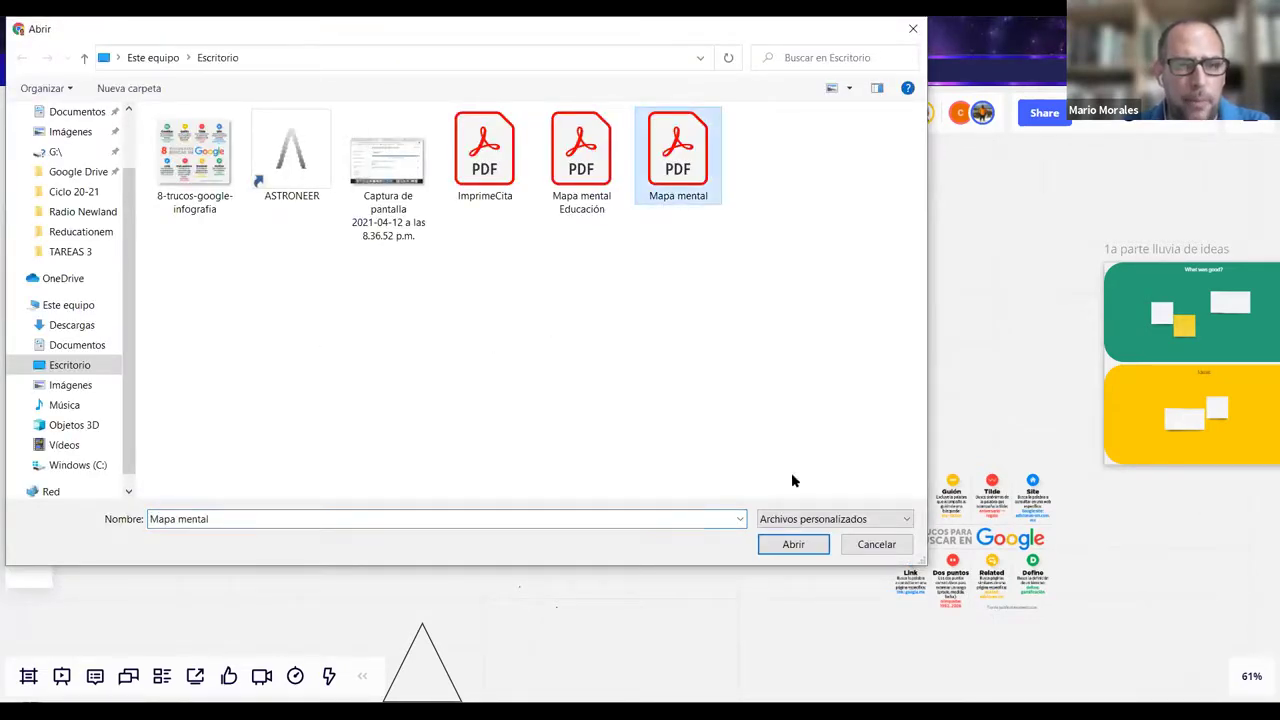
left_click(768, 548)
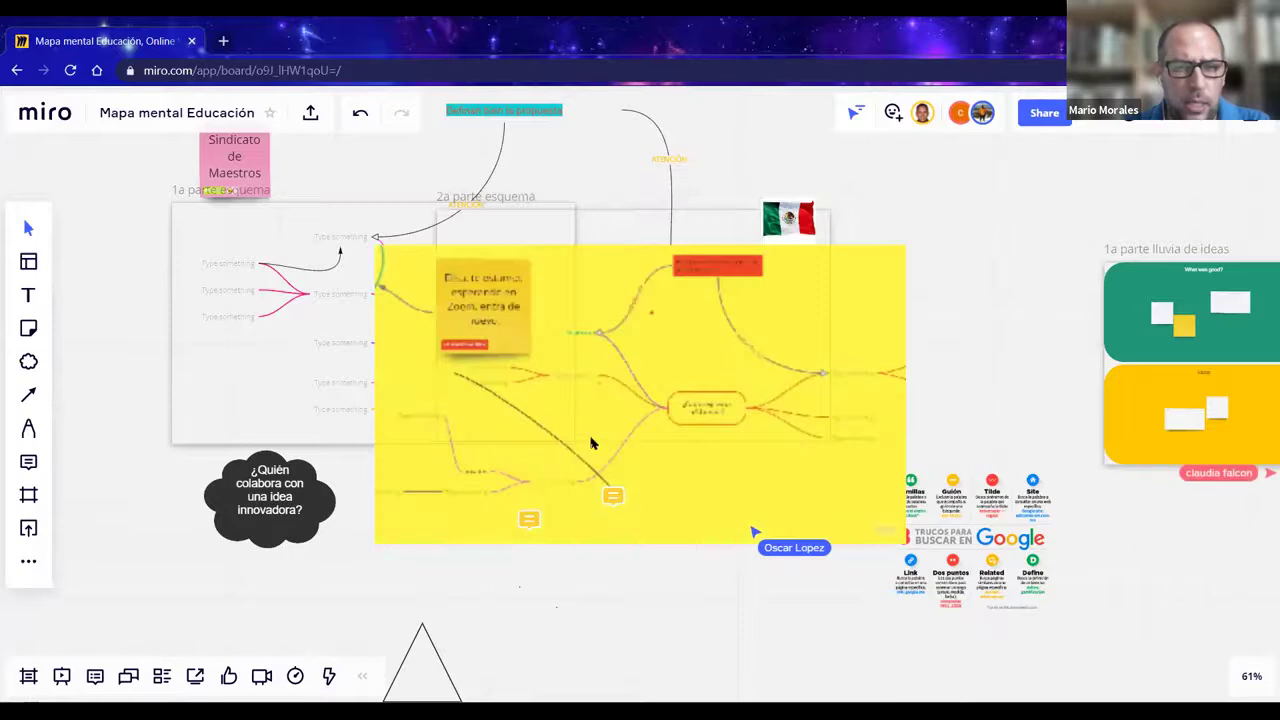
- Shrink the yellow "Mapa mental" PDF and place it in the empty area below the coloured cards
scroll(700, 583, "down", 3)
left_click_drag(606, 286, 940, 576)
scroll(940, 560, "down", 6)
left_click_drag(771, 537, 620, 660)
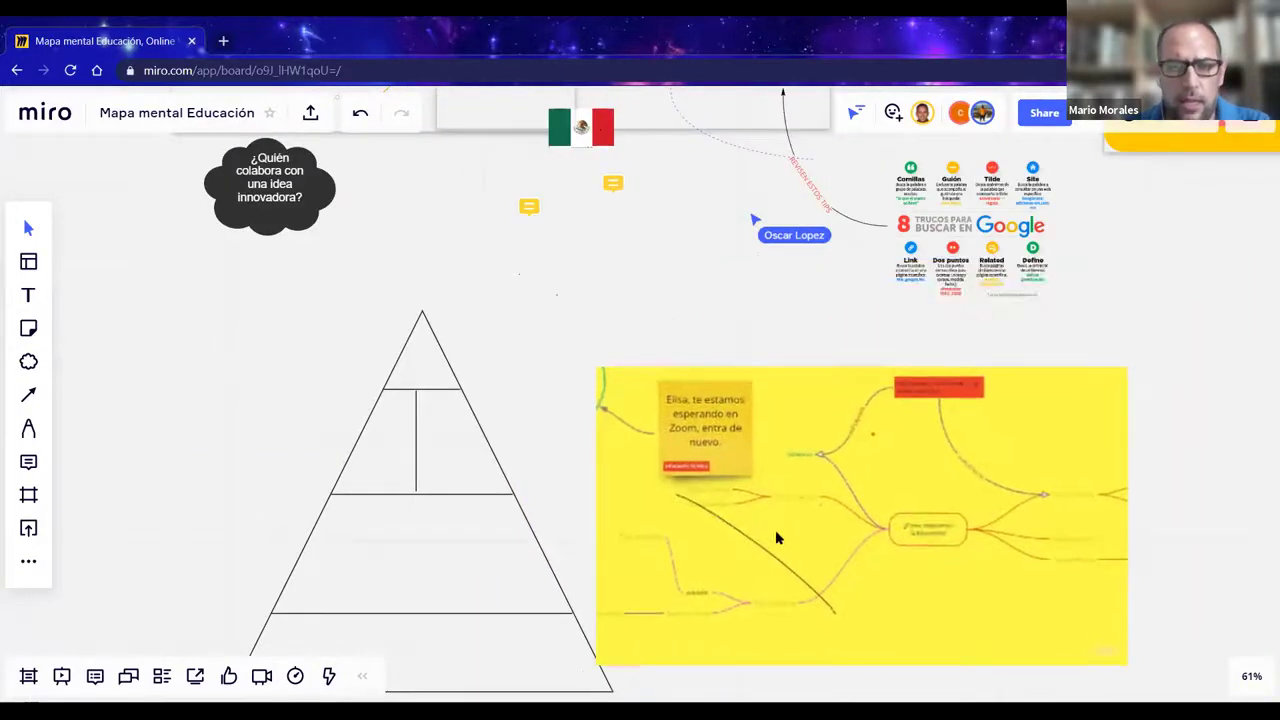
left_click_drag(723, 514, 808, 455)
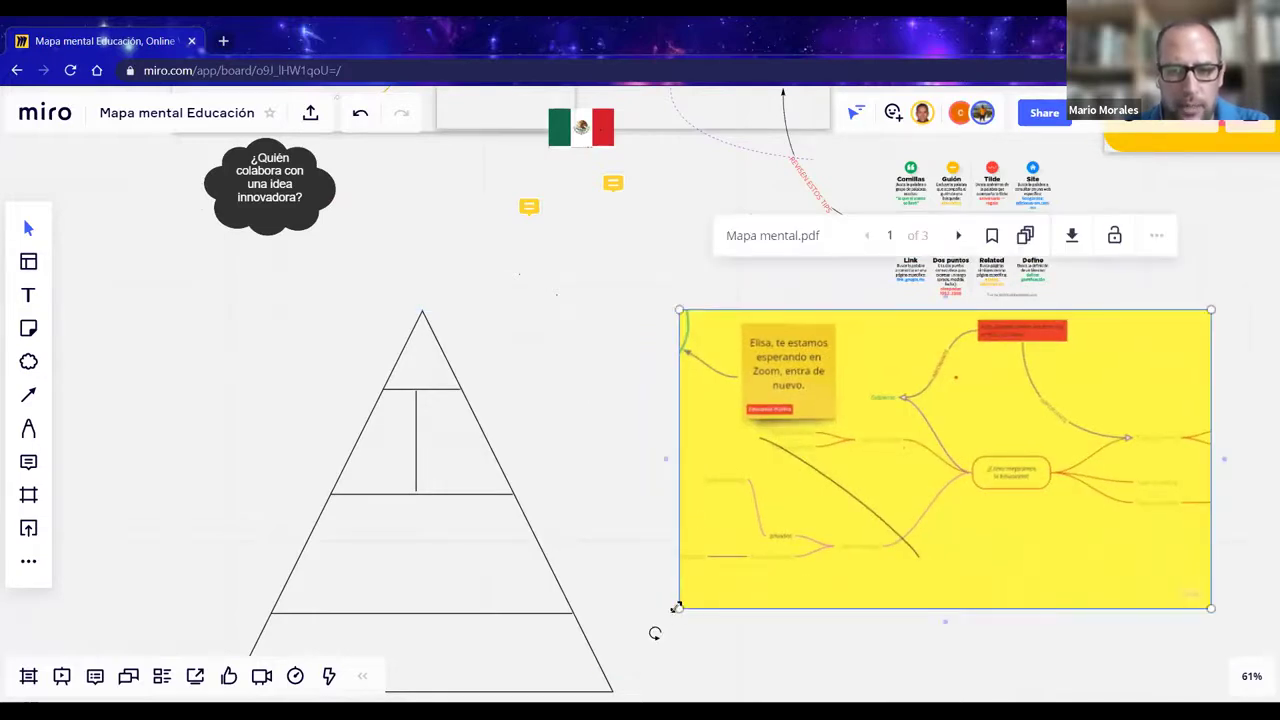
left_click_drag(897, 478, 986, 423)
left_click(1072, 474)
scroll(520, 583, "right", 3)
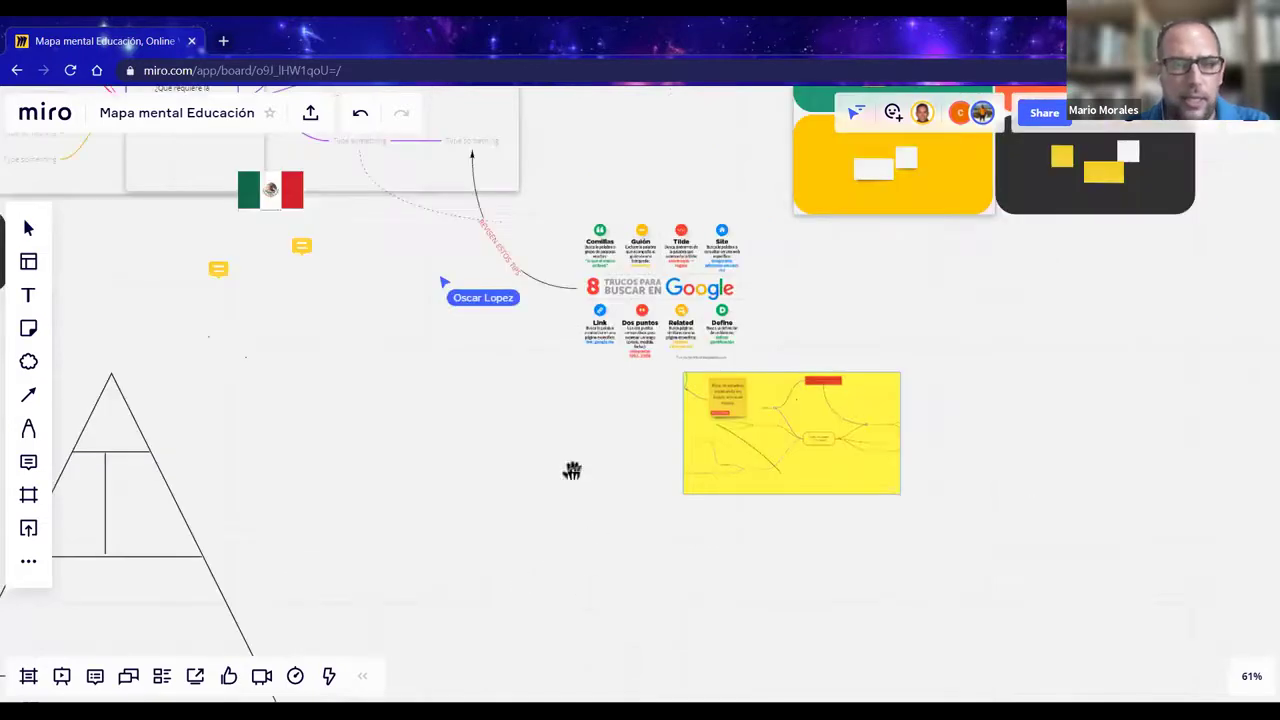
scroll(571, 469, "right", 2)
scroll(675, 507, "right", 2)
left_click_drag(480, 486, 774, 466)
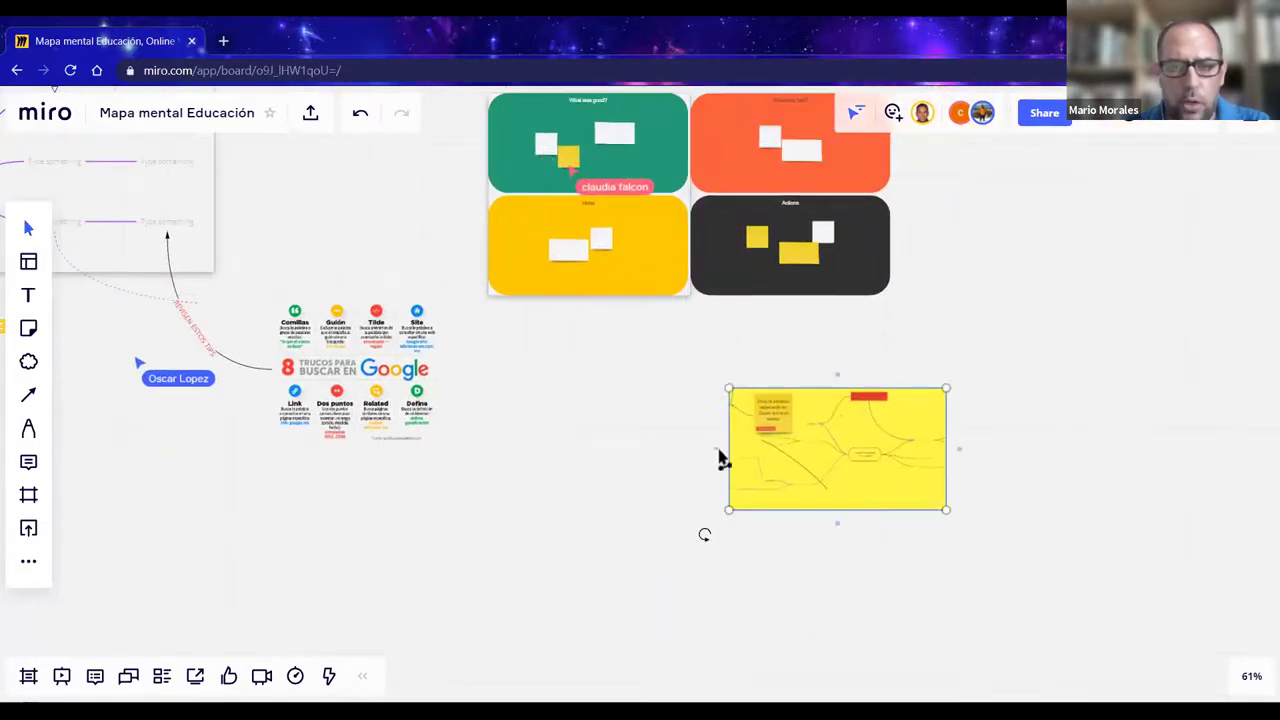
- Draw an arrow from the "Mapa mental" PDF to the yellow "Ideas" card and label it "COMPAREN"
left_click_drag(586, 333, 591, 303)
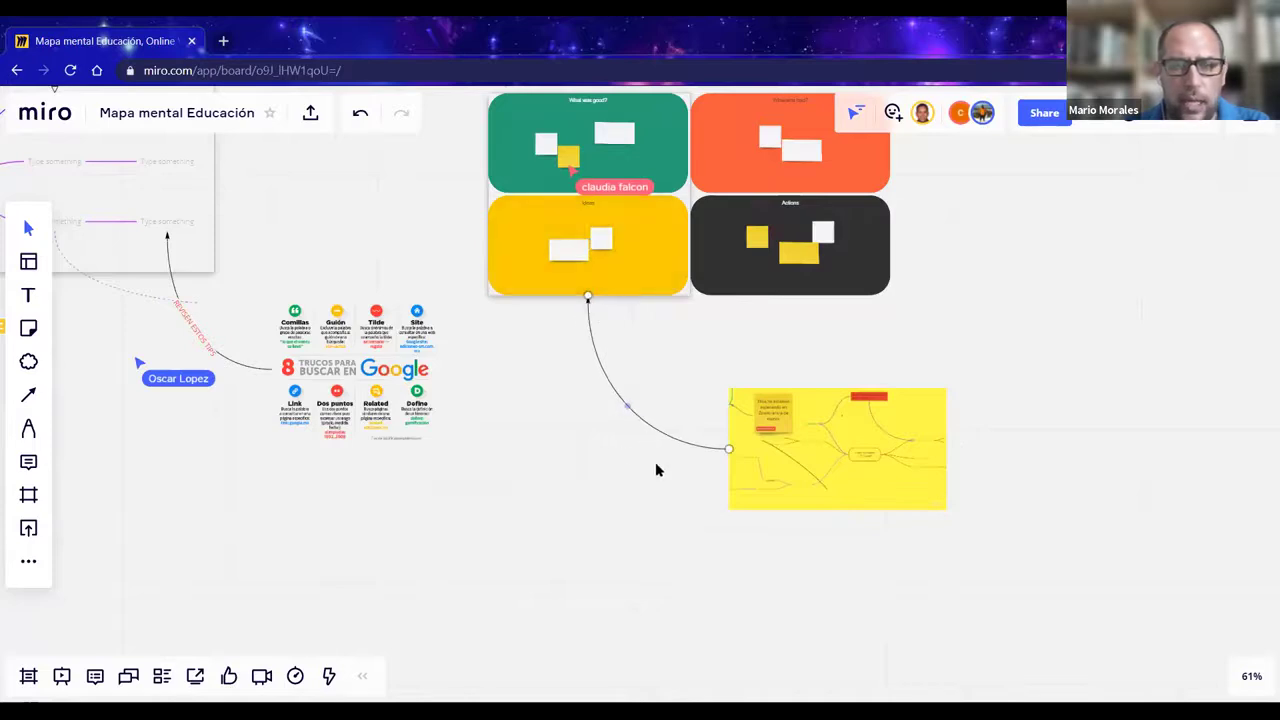
left_click(711, 221)
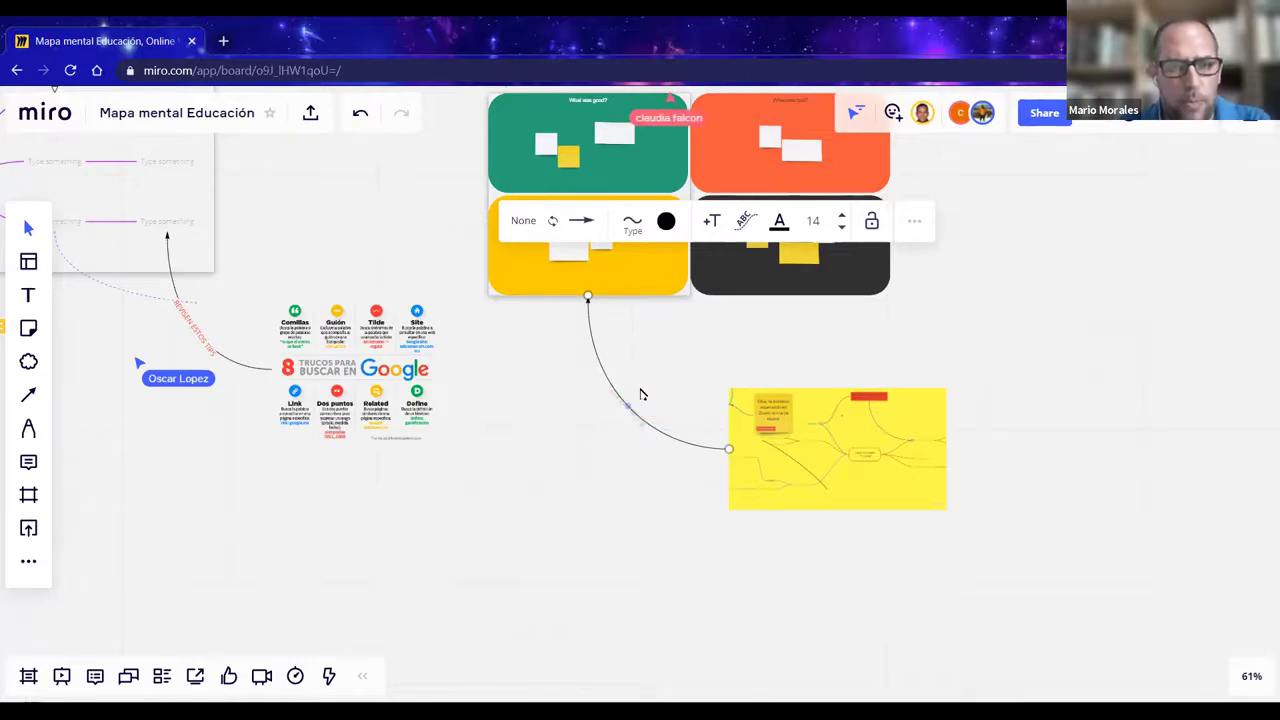
type("conexión")
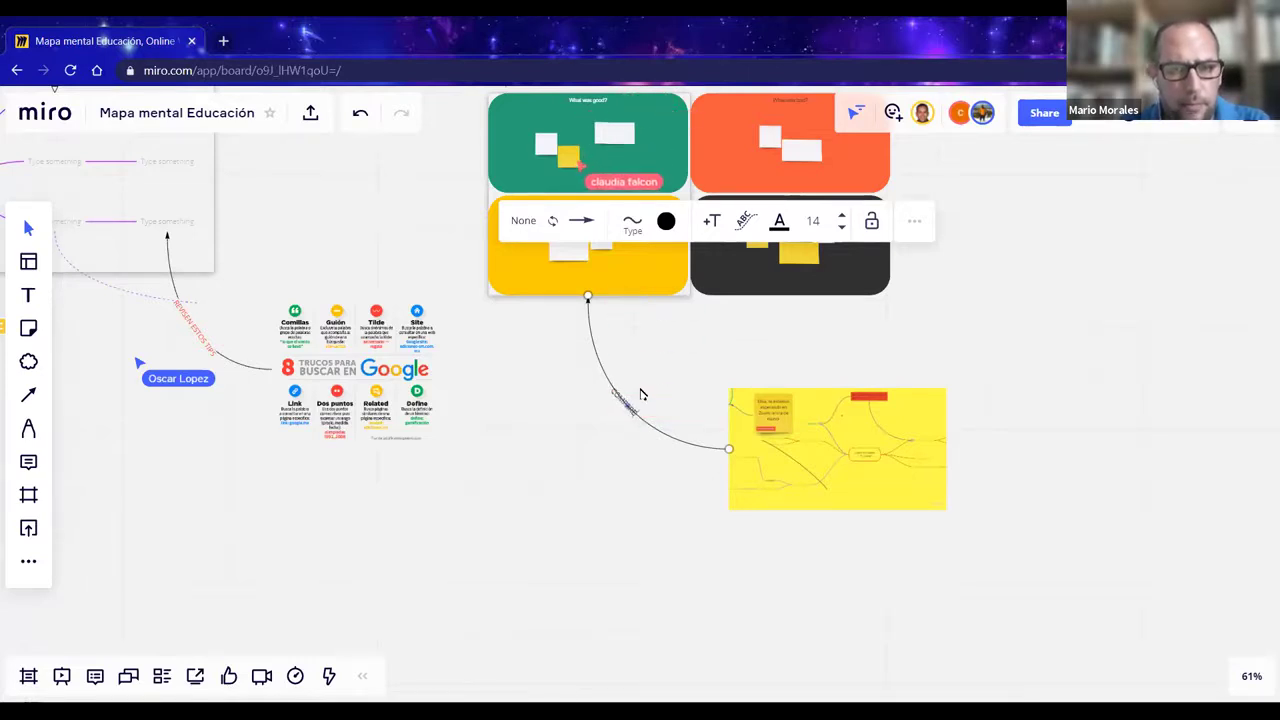
left_click(640, 397)
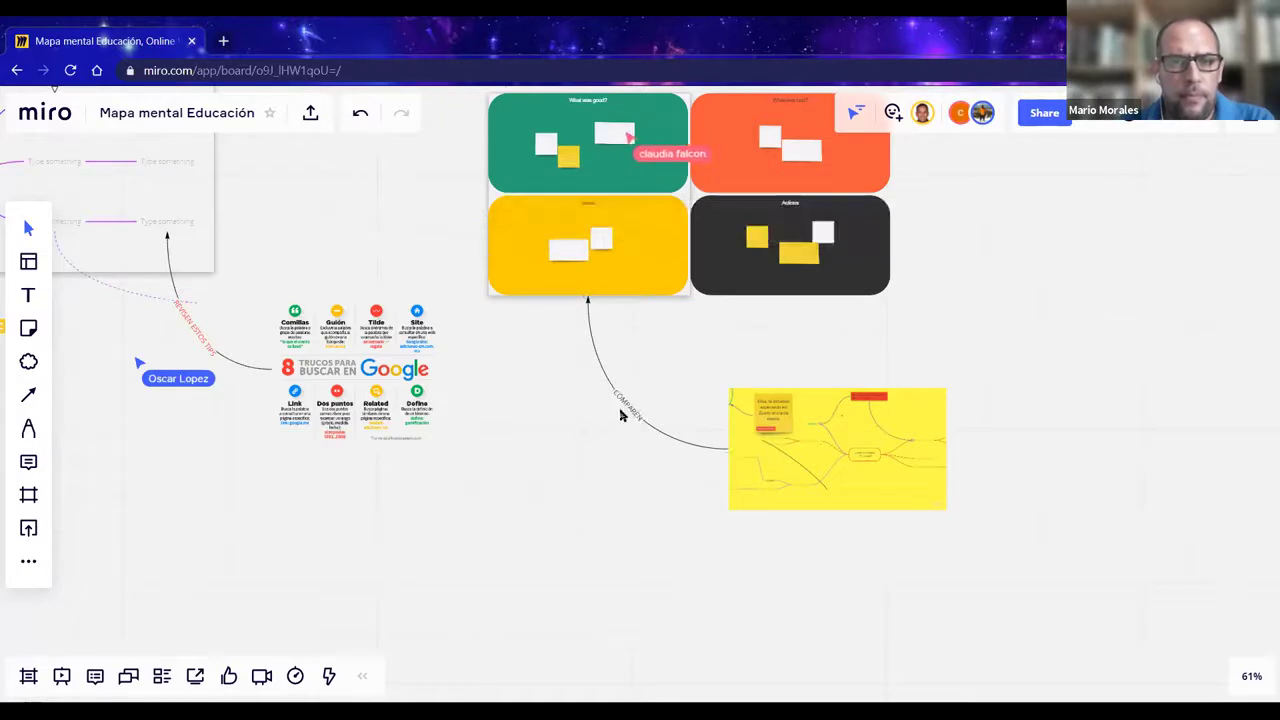
- Set the "COMPAREN" arrow label's font size to 36 and its text colour to orange-red
left_click(625, 410)
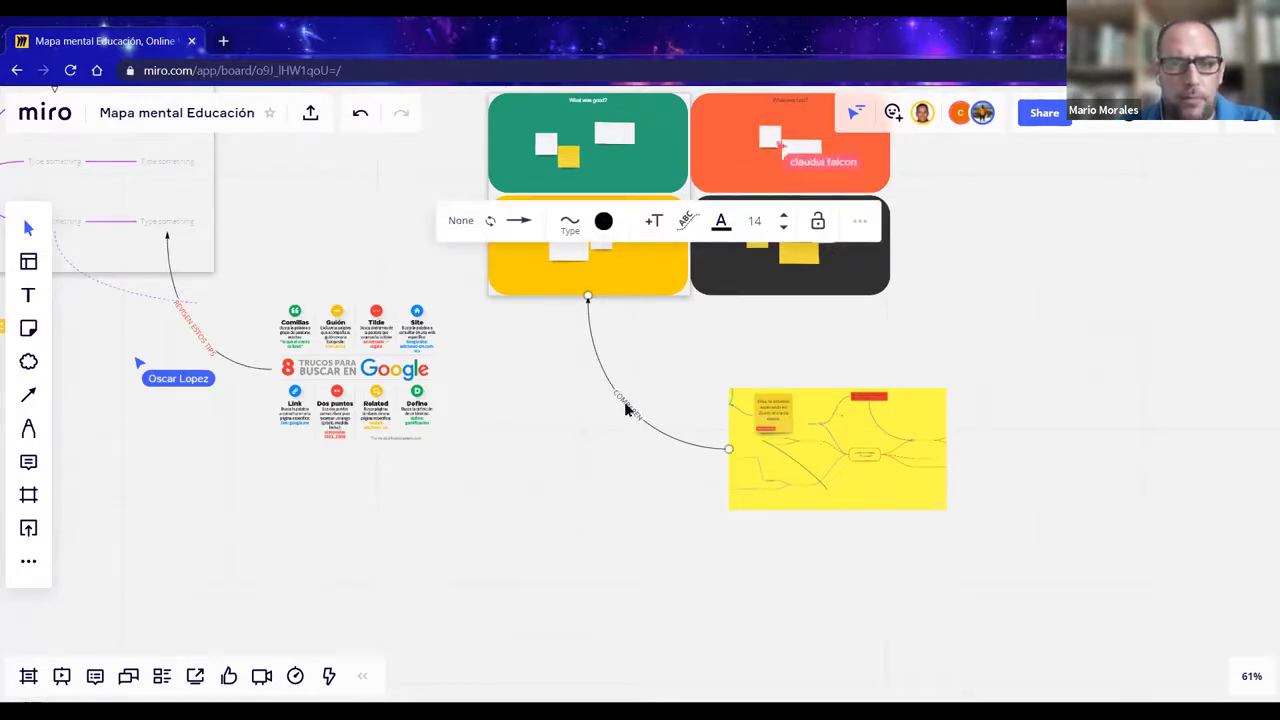
left_click(784, 216)
left_click(784, 216)
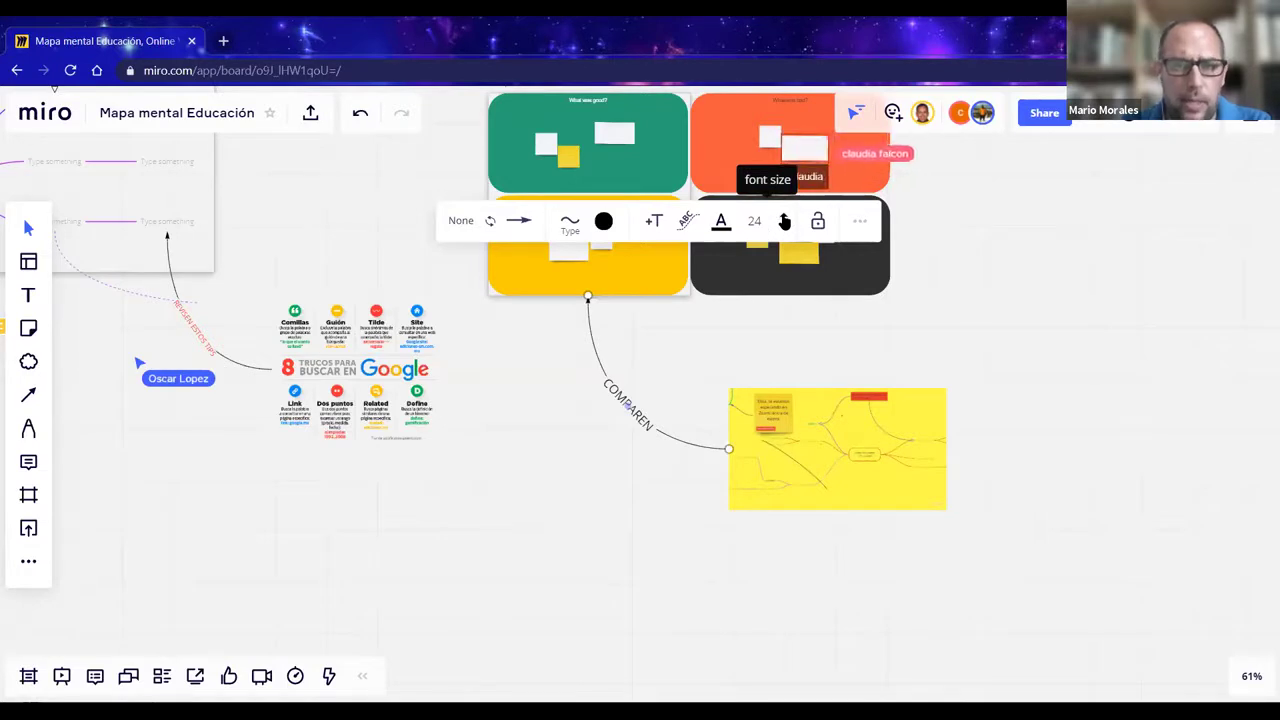
left_click(784, 221)
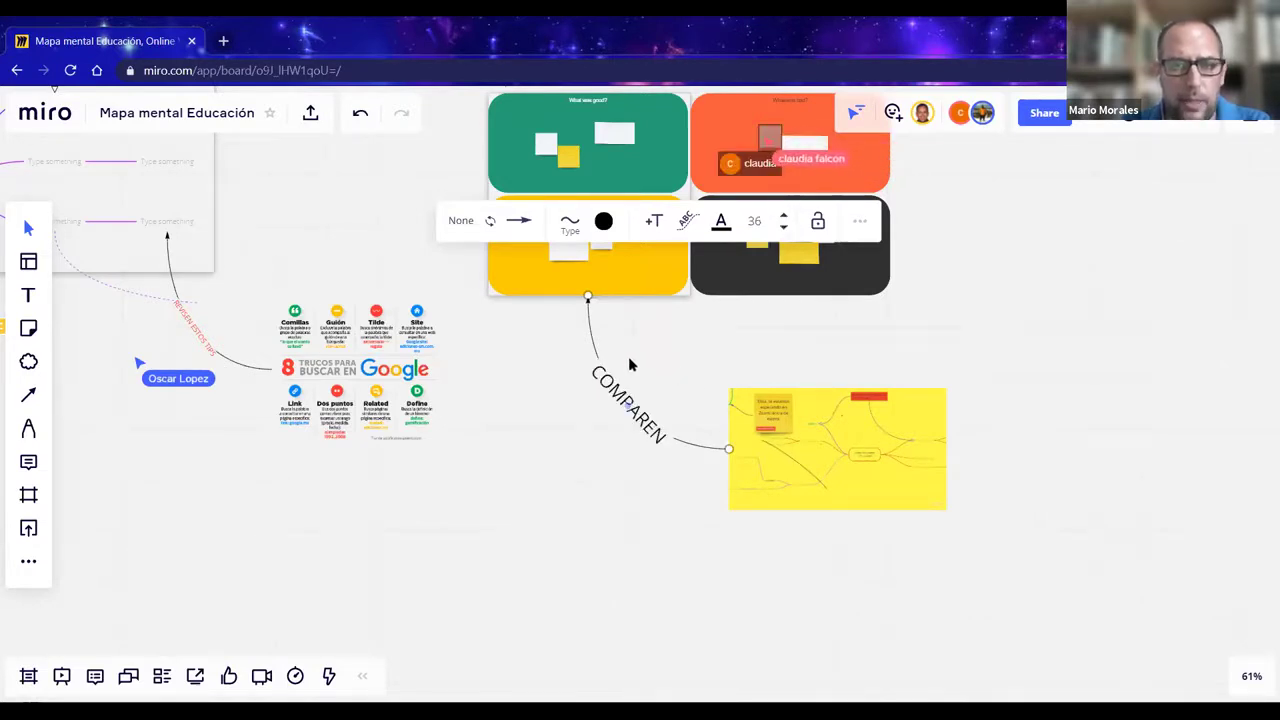
left_click(729, 231)
left_click(738, 268)
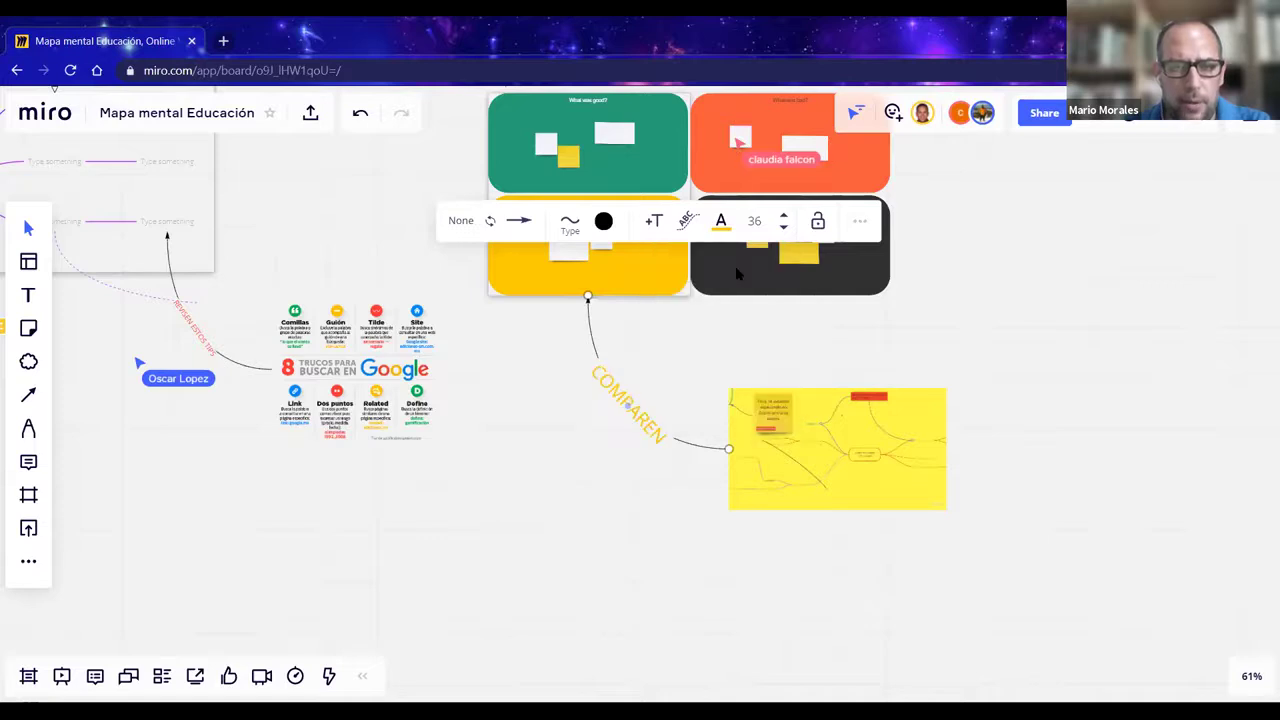
left_click(725, 226)
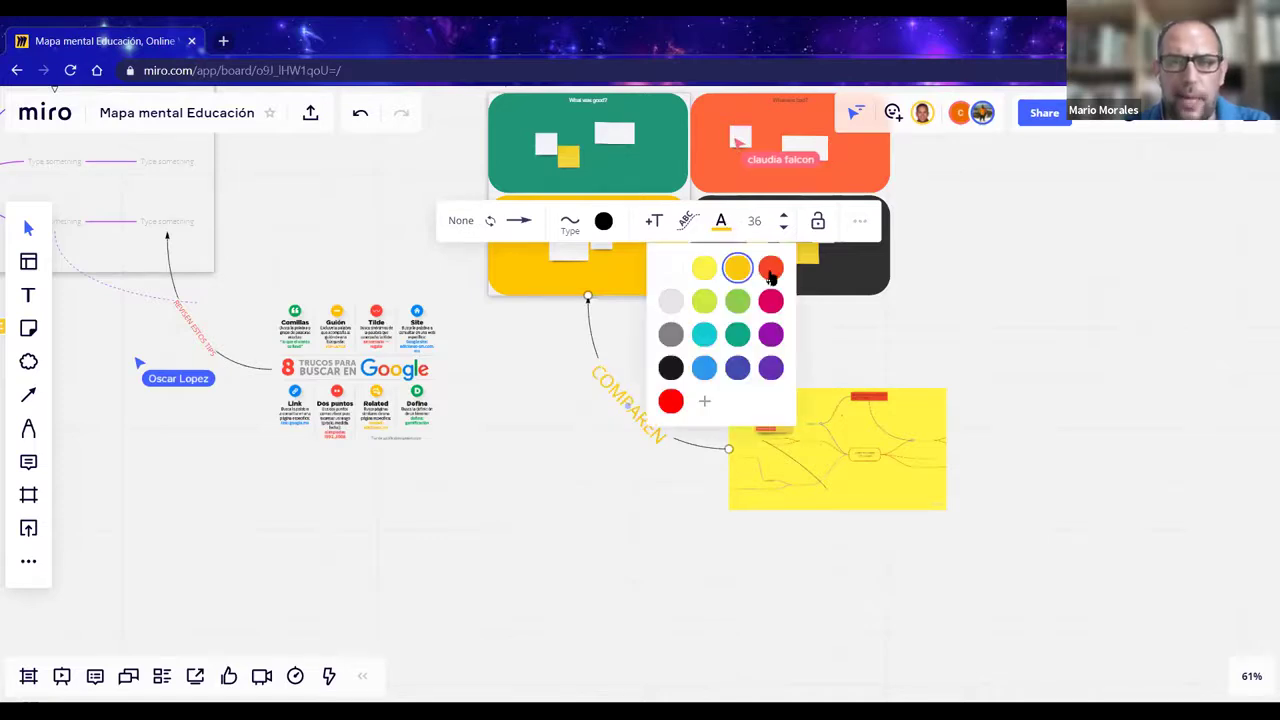
left_click(770, 268)
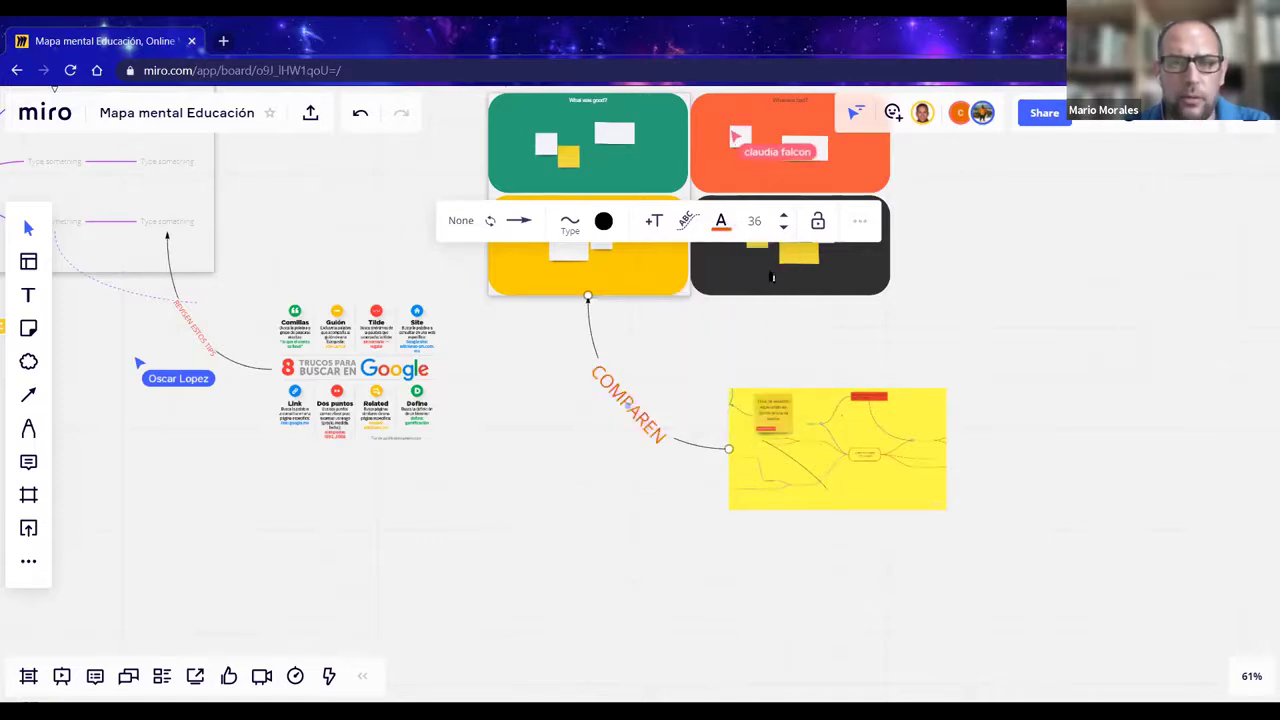
left_click(570, 481)
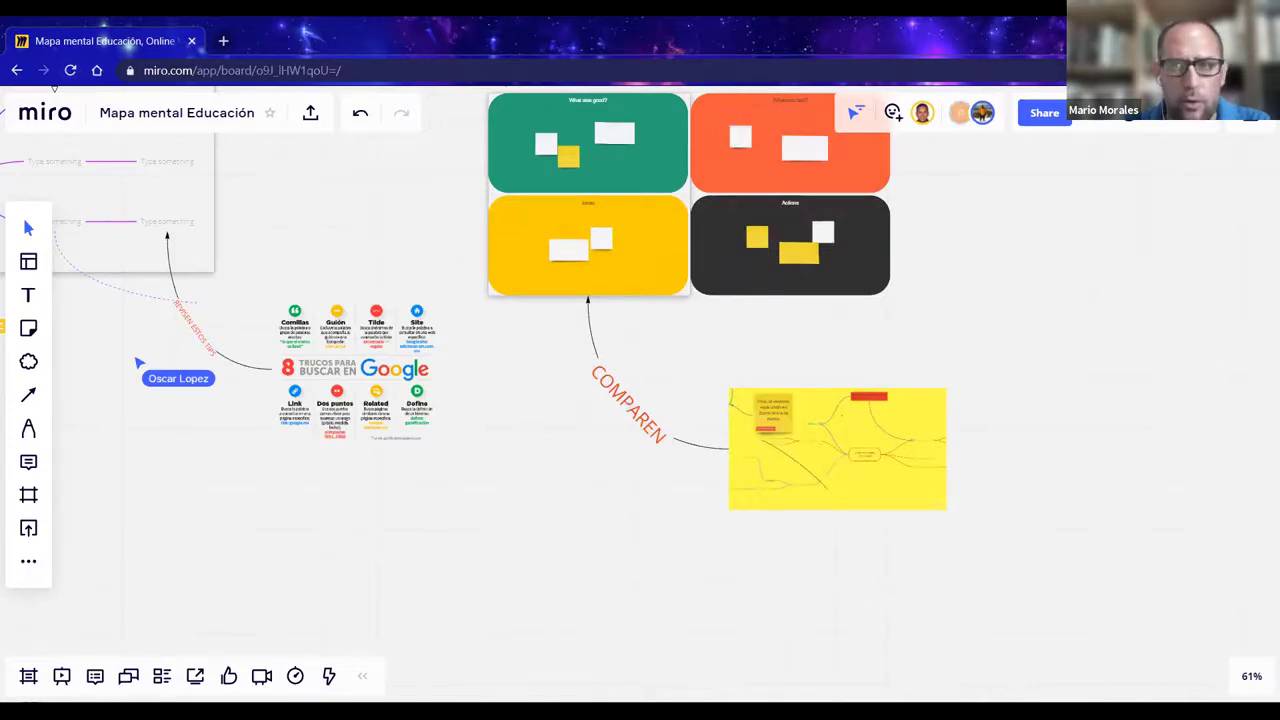
left_click(187, 71)
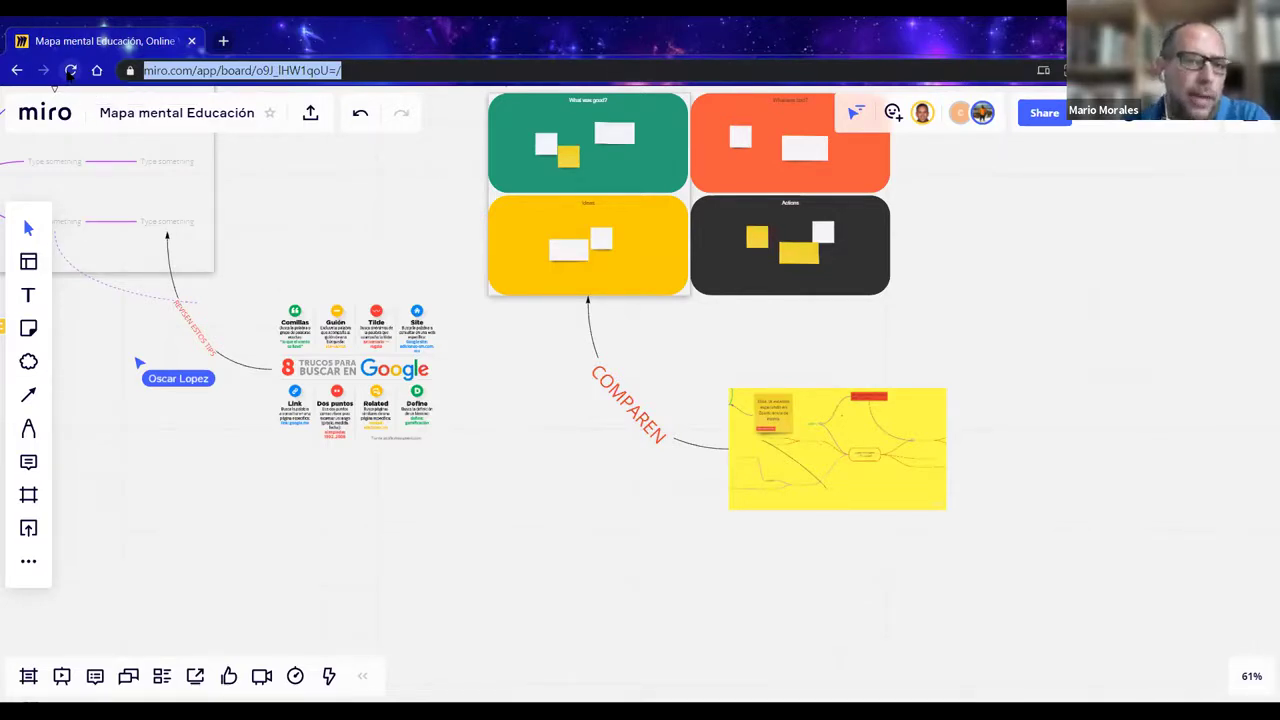
left_click(535, 443)
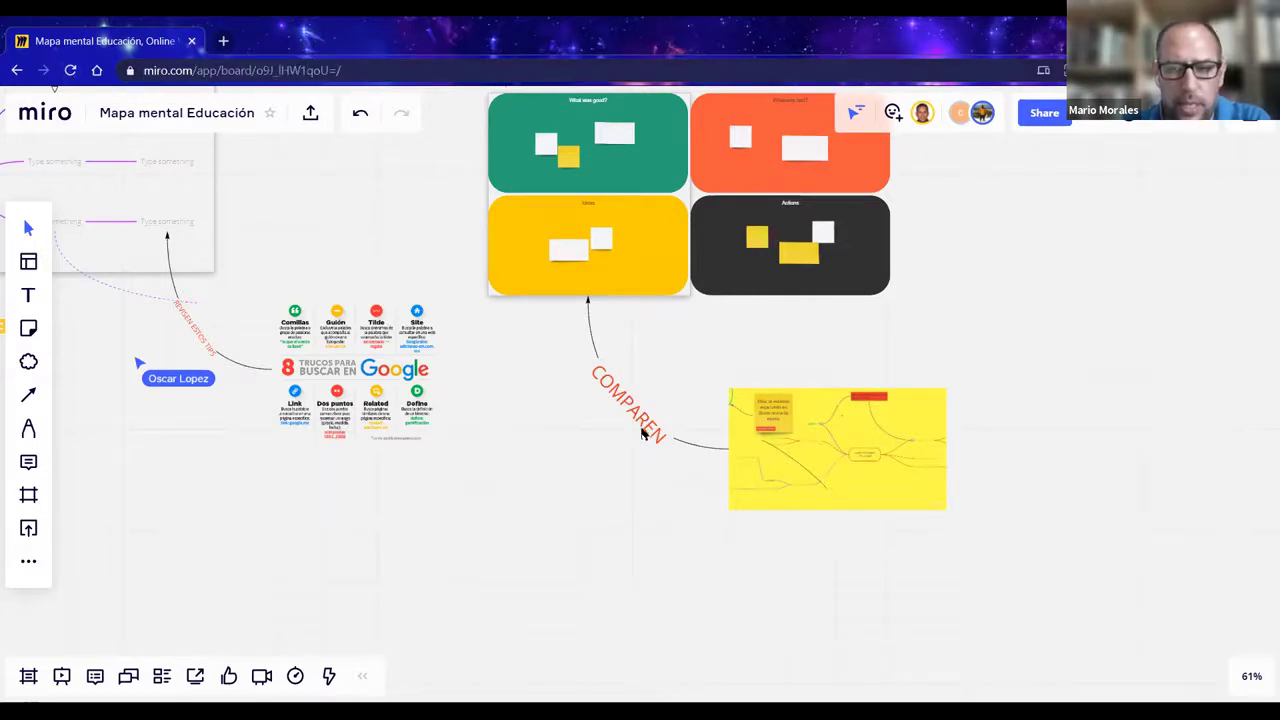
left_click(645, 432)
double_click(631, 414)
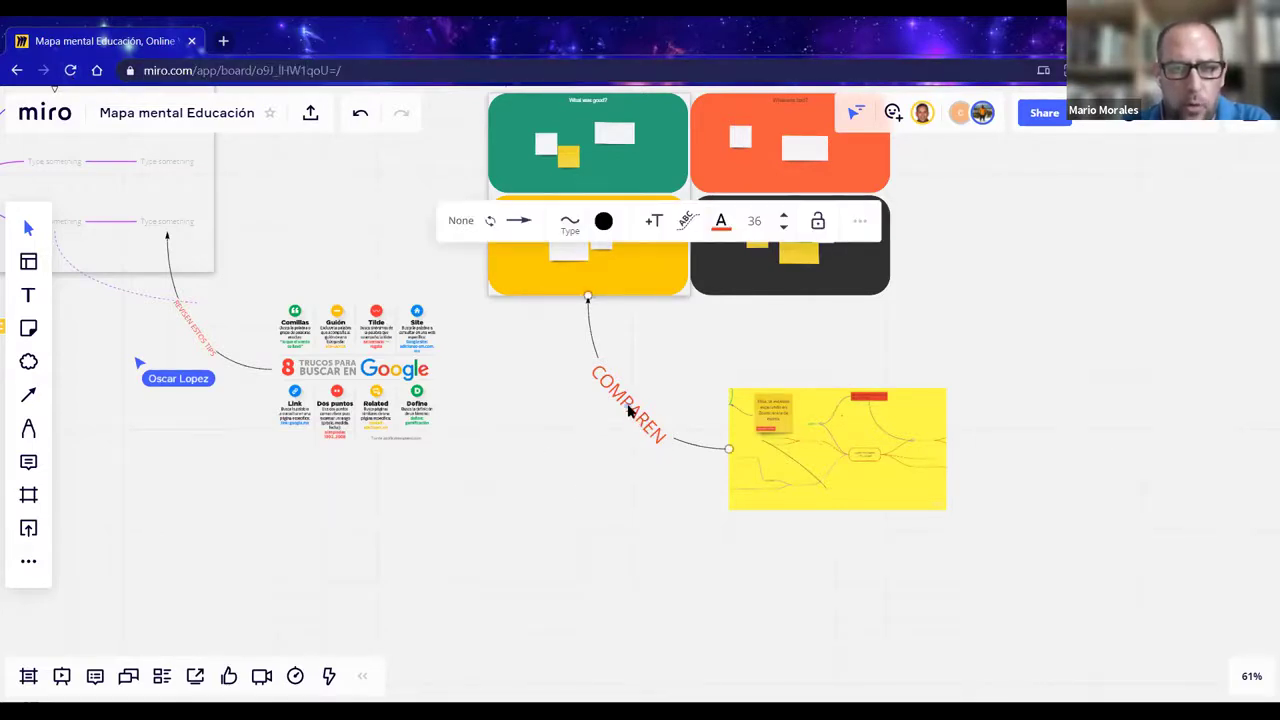
- Move the yellow "Mapa mental" PDF slightly farther down and to the right of the "COMPAREN" label, with its arrow still attached
left_click(676, 368)
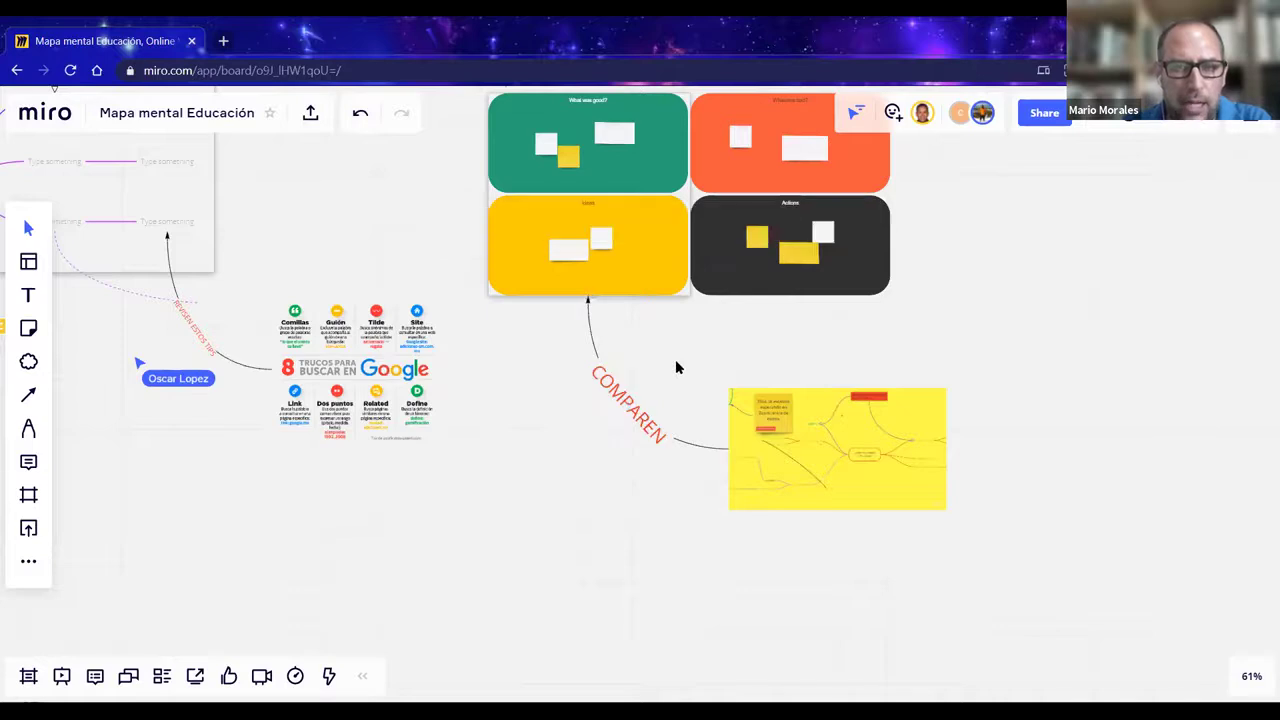
left_click_drag(760, 433, 834, 480)
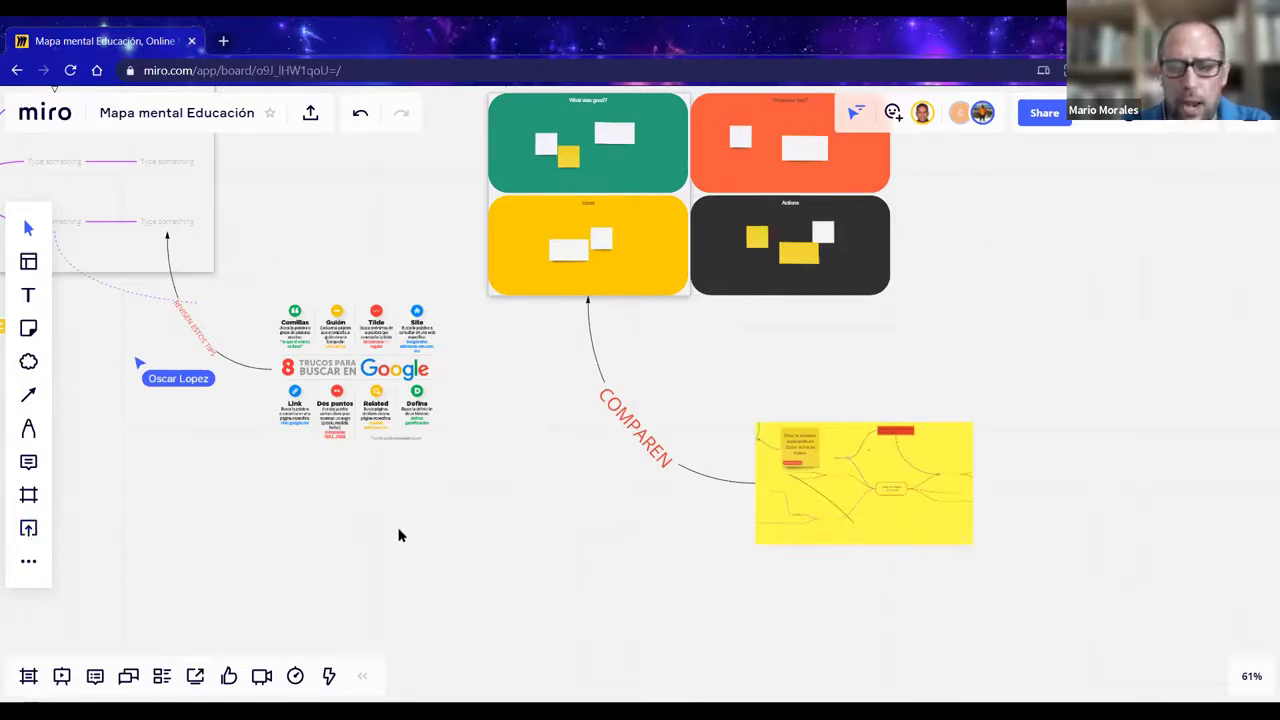
left_click_drag(317, 514, 983, 350)
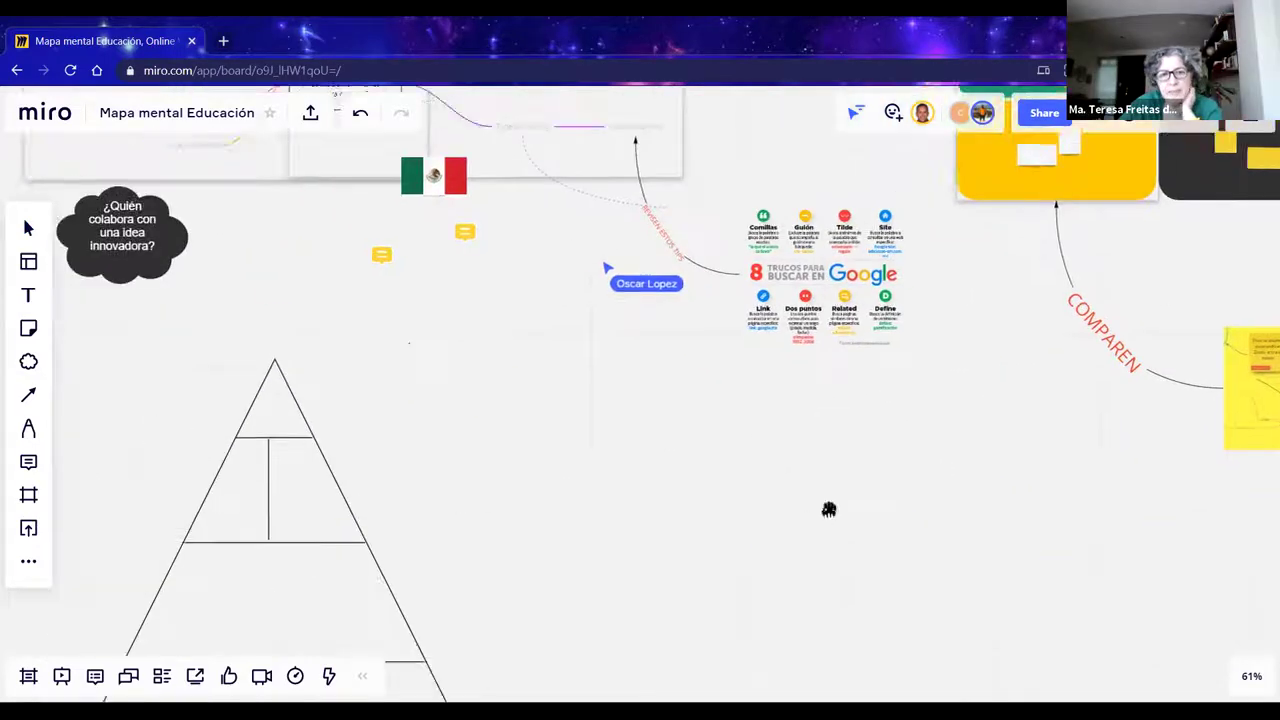
left_click_drag(813, 447, 801, 456)
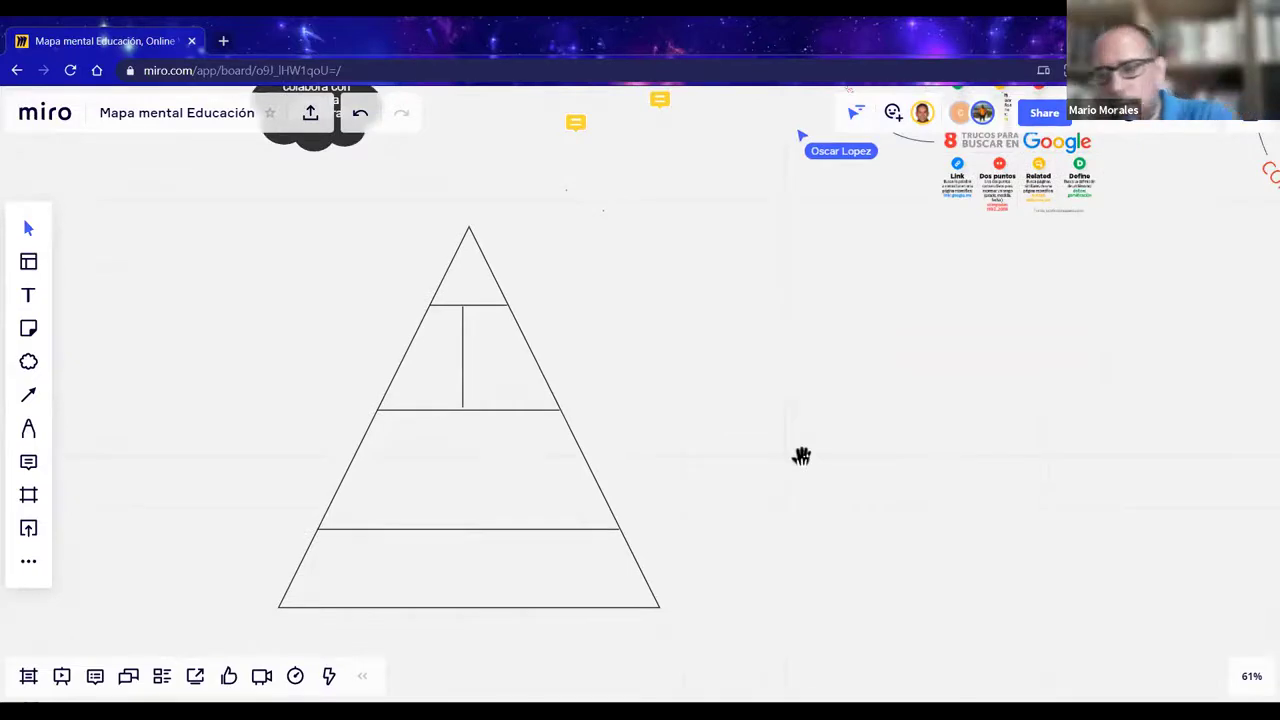
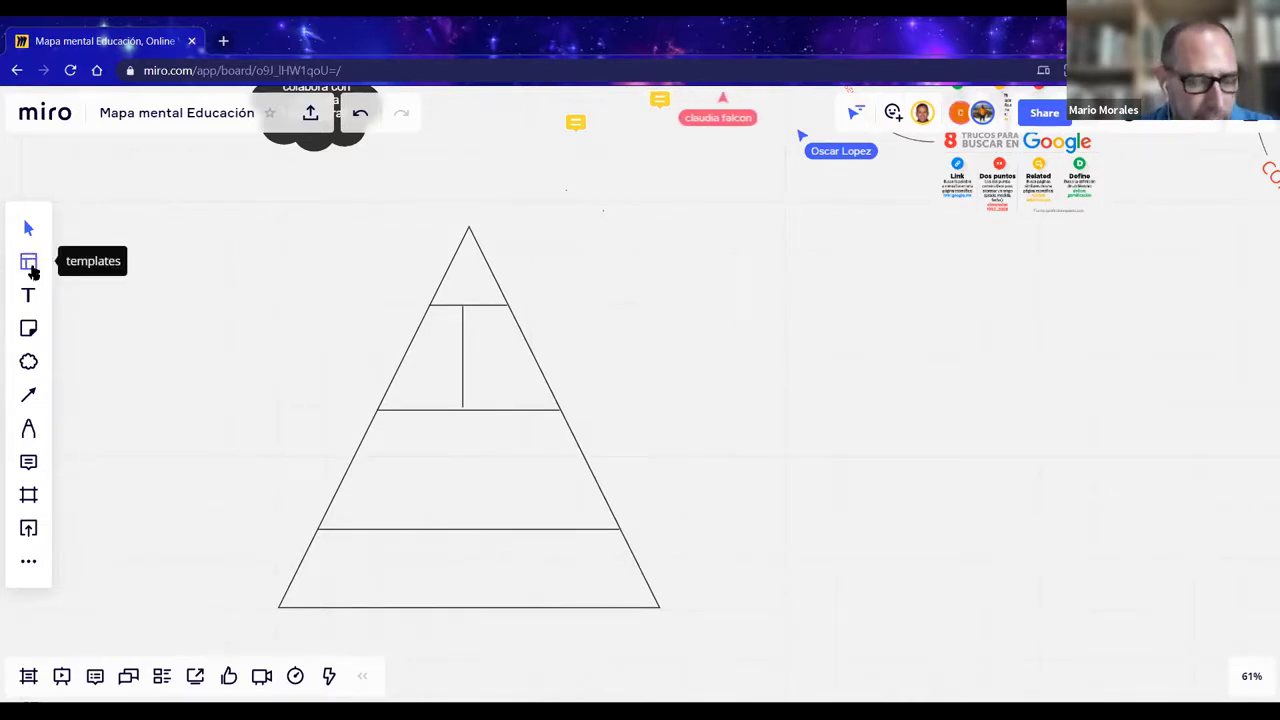
- Browse the Brainstorming & Ideation templates in the template library, then close the library without adding one
left_click(29, 263)
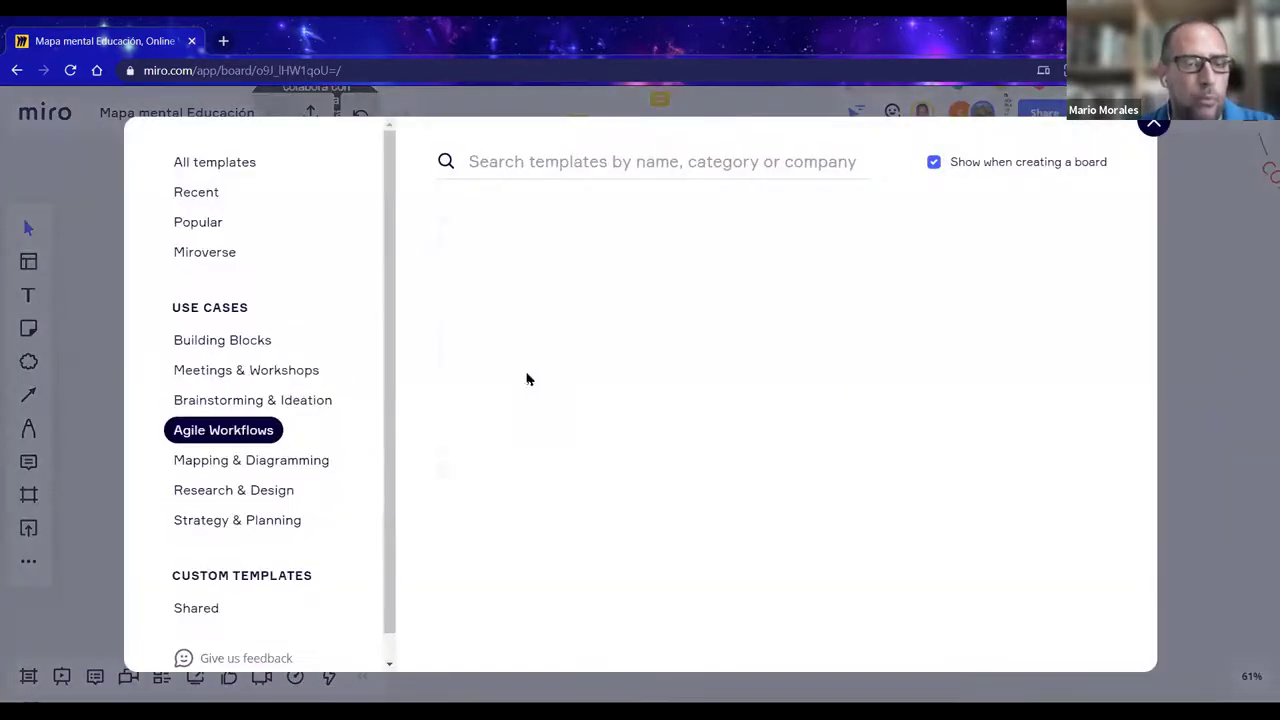
left_click(243, 399)
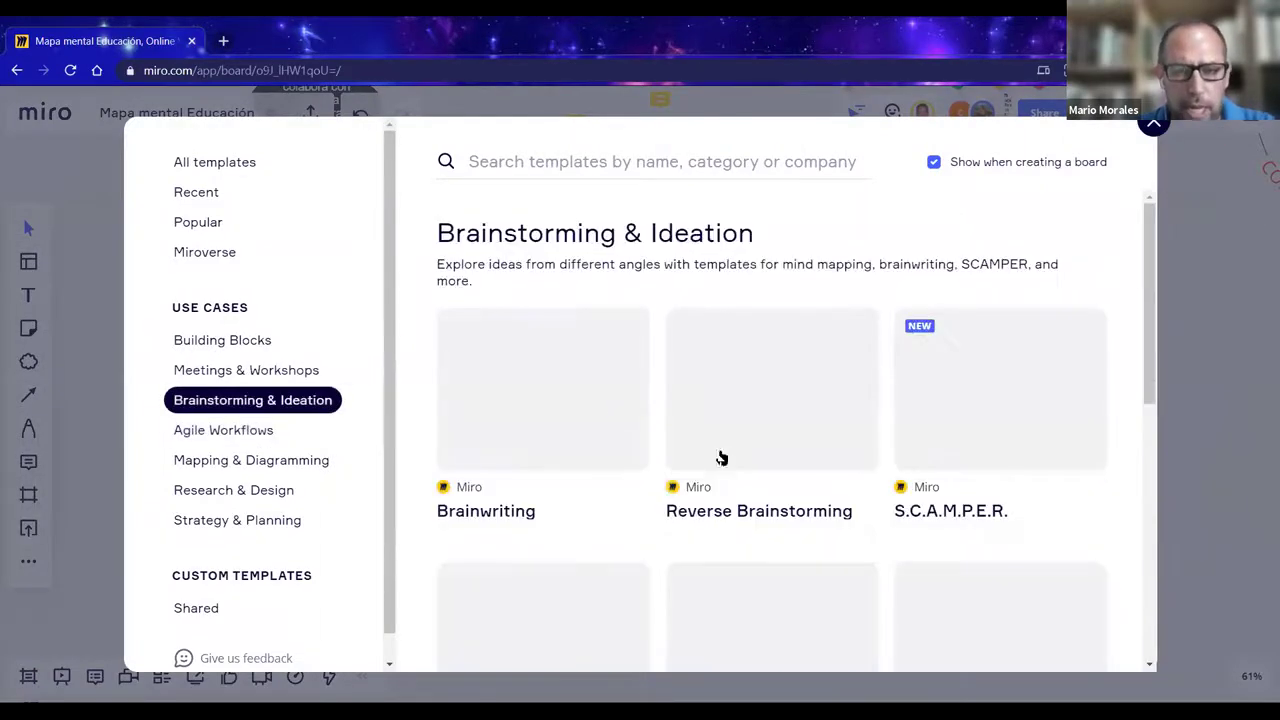
scroll(731, 475, "down", 2)
scroll(731, 472, "down", 8)
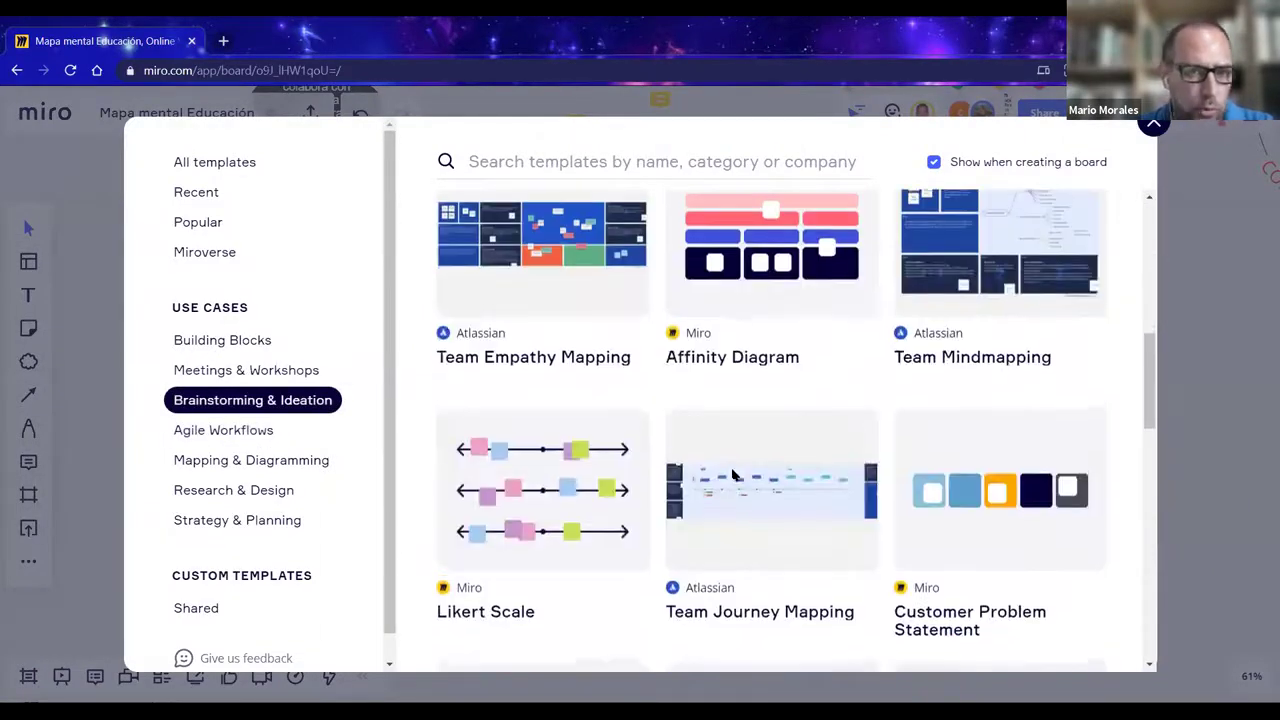
scroll(731, 467, "down", 3)
scroll(735, 490, "up", 4)
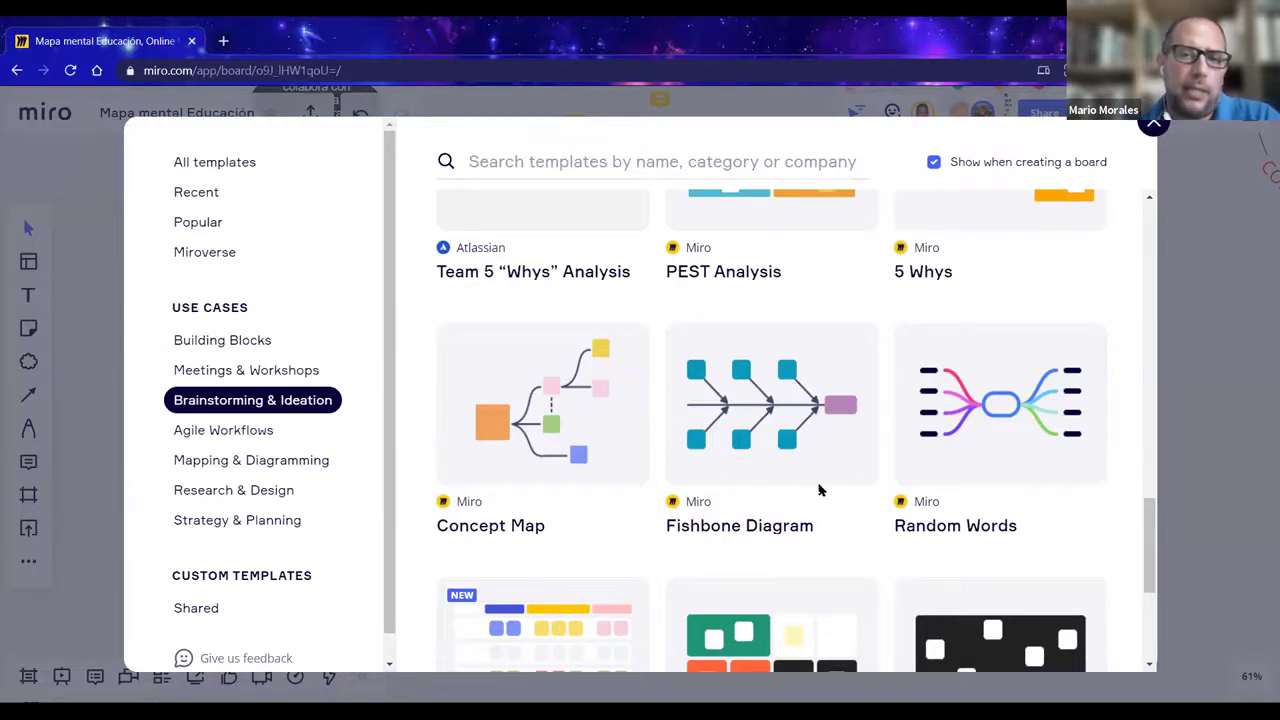
scroll(820, 489, "up", 3)
scroll(810, 520, "up", 5)
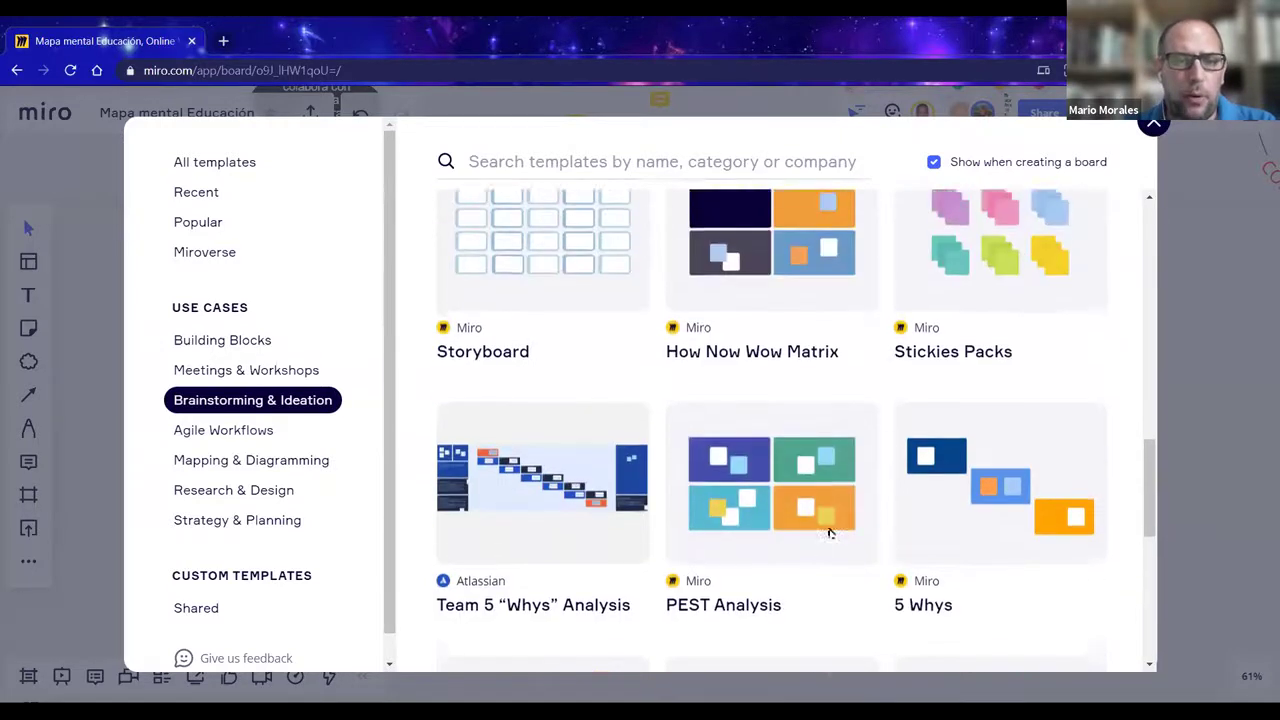
scroll(840, 508, "up", 3)
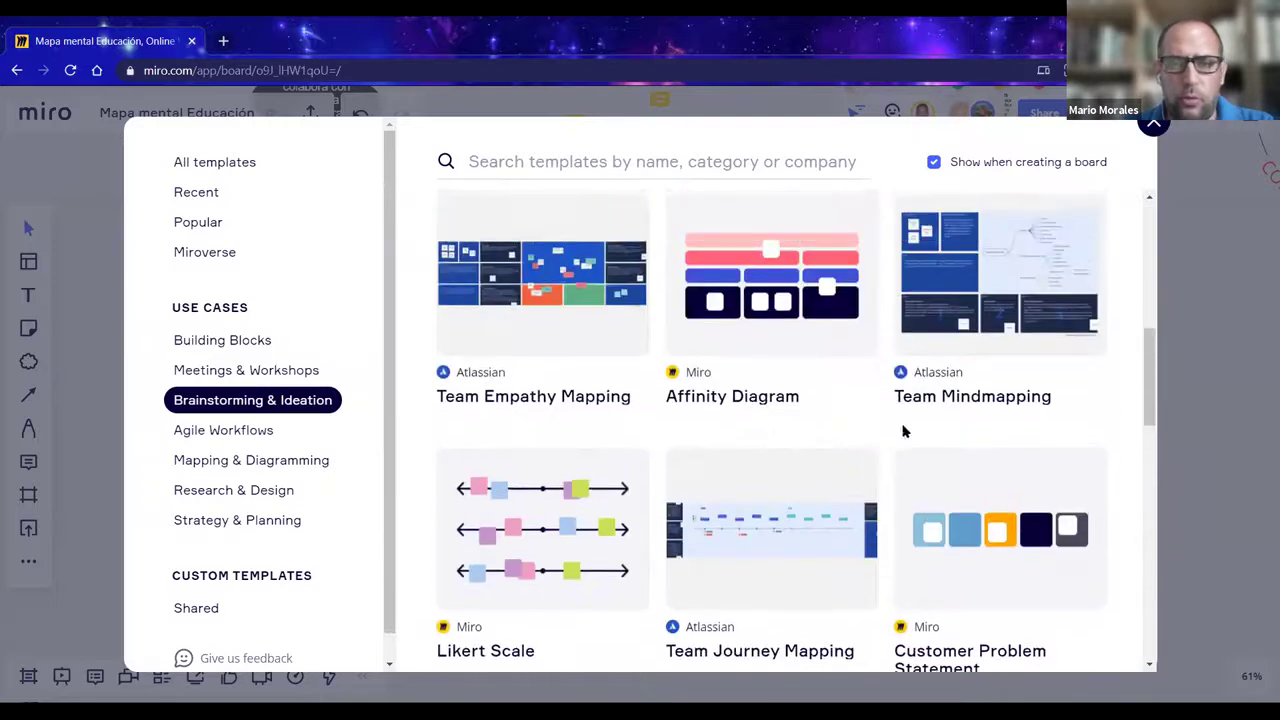
left_click(1153, 124)
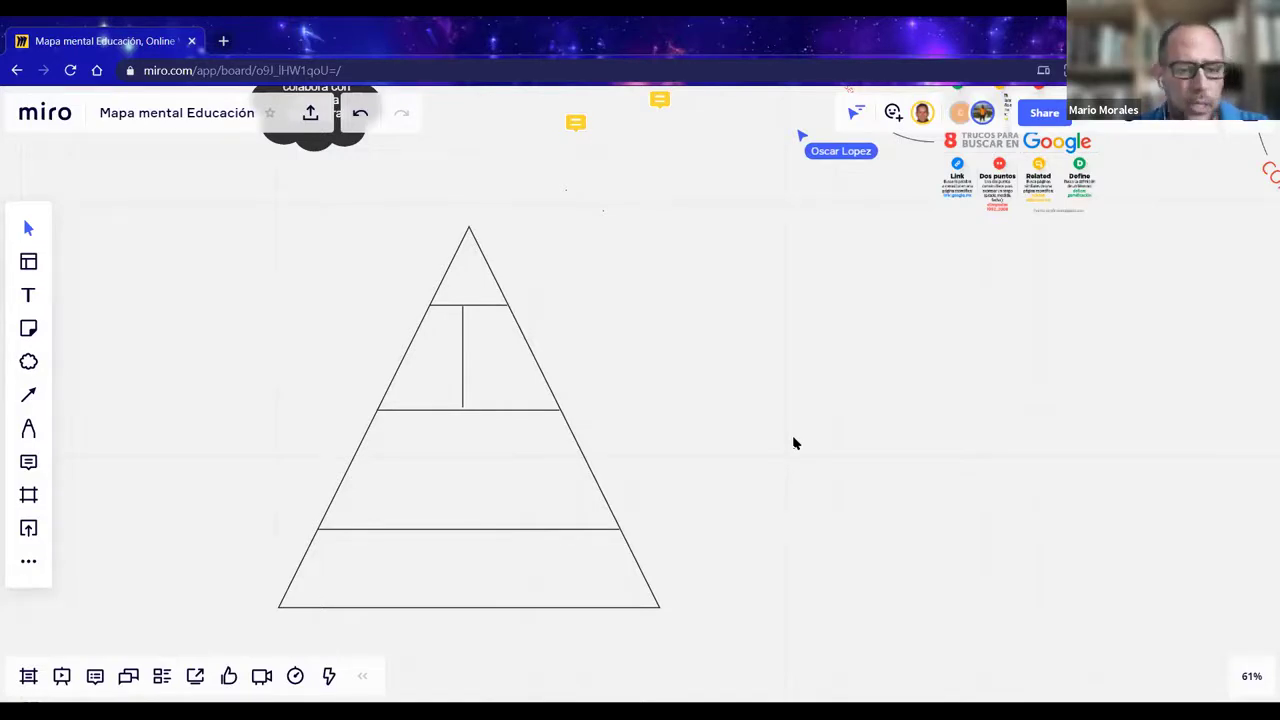
scroll(669, 471, "up", 3)
scroll(506, 474, "right", 4)
scroll(511, 299, "down", 3)
scroll(783, 260, "left", 4)
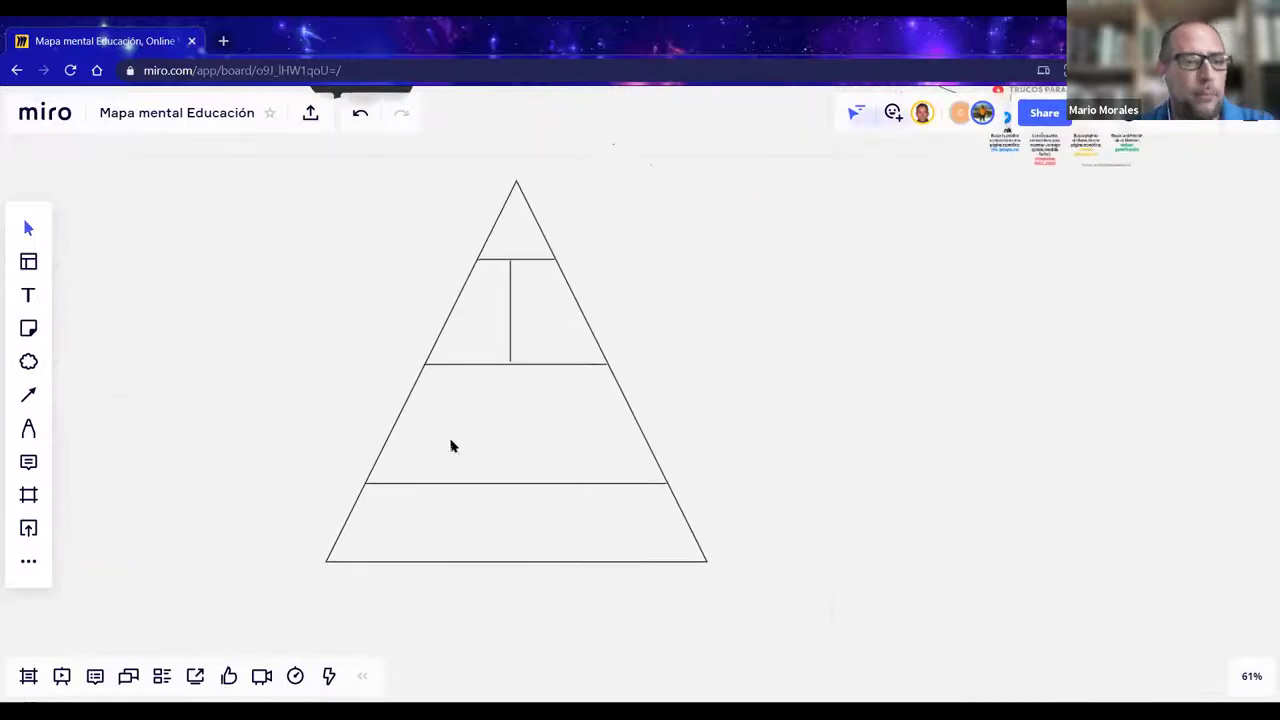
left_click(28, 568)
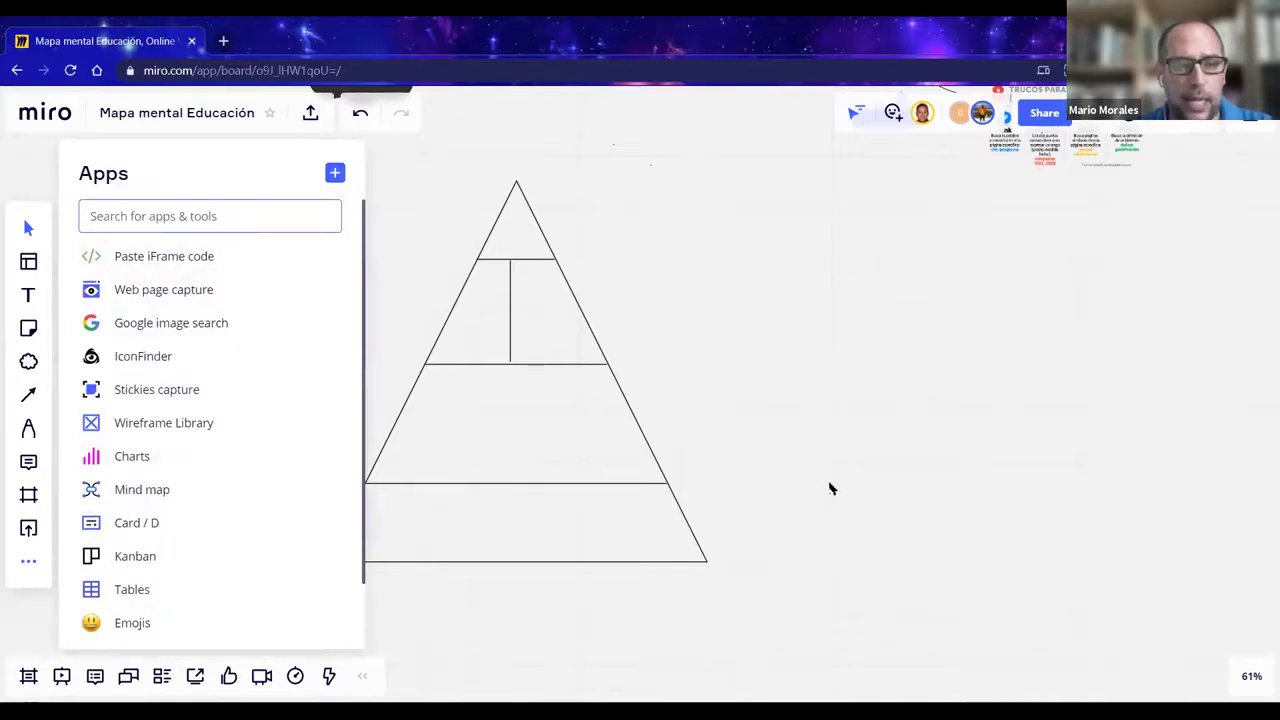
left_click(908, 483)
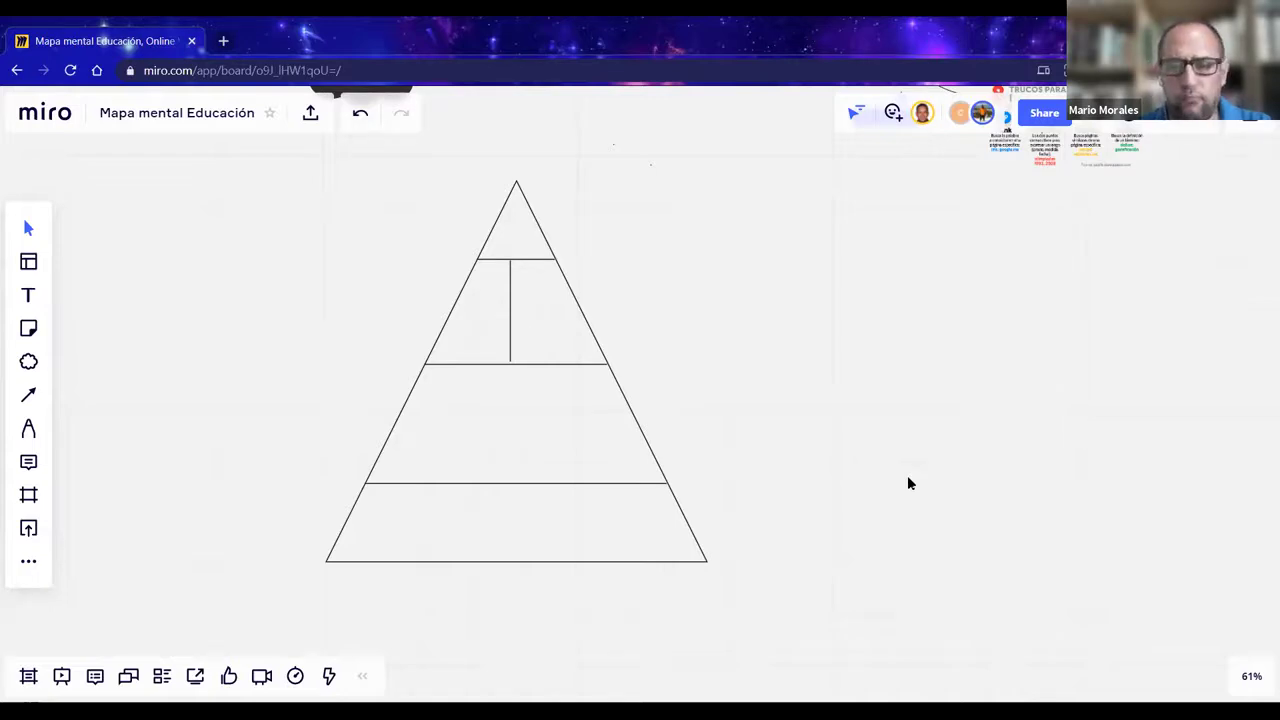
left_click_drag(877, 426, 446, 487)
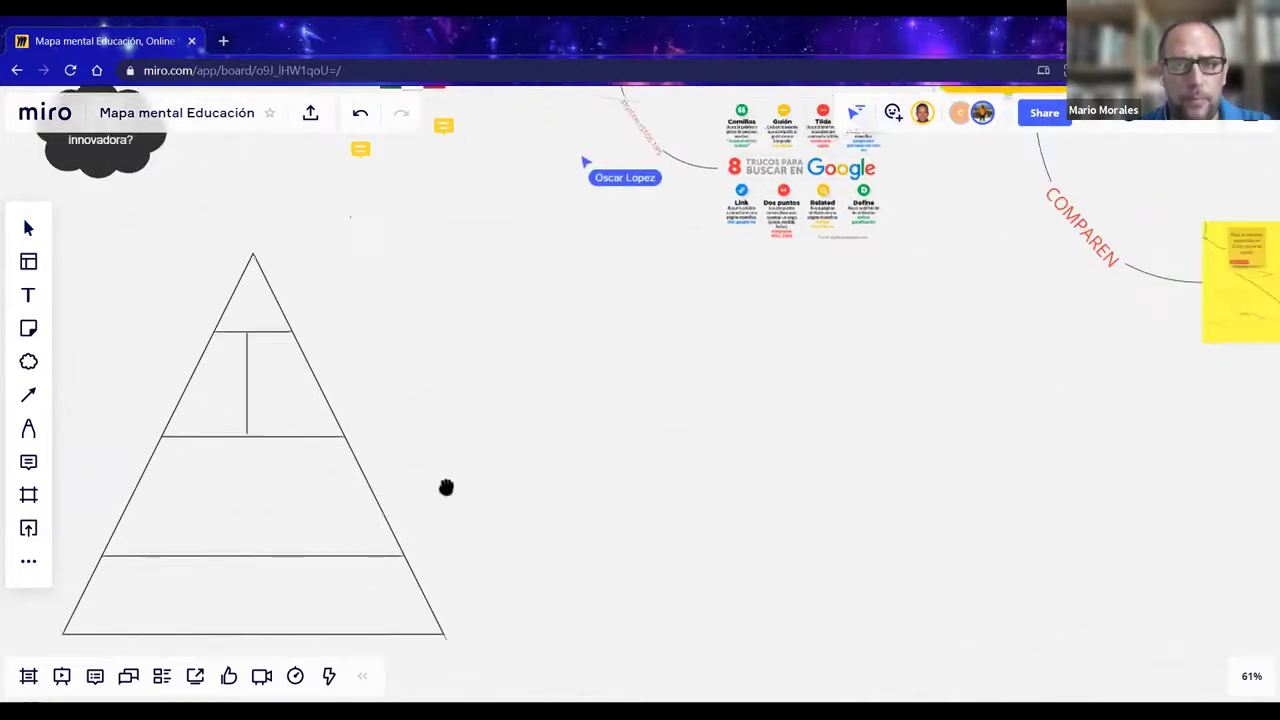
left_click_drag(677, 449, 417, 471)
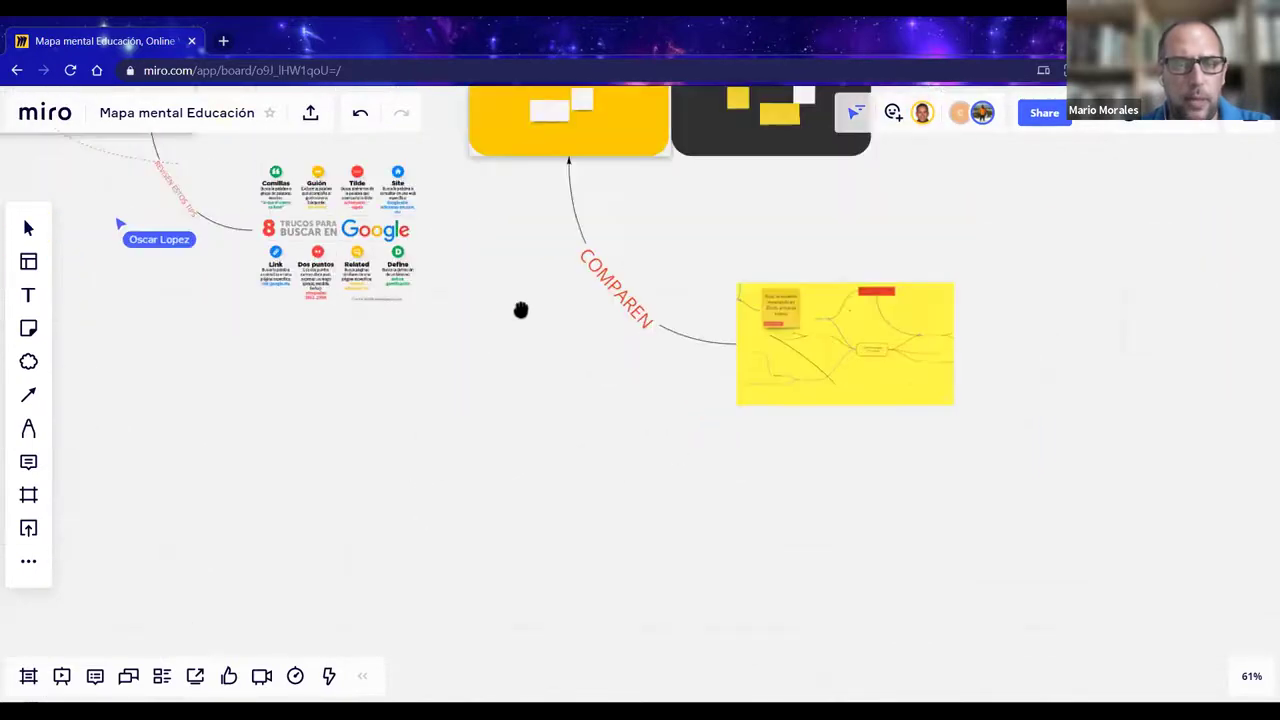
scroll(520, 310, "down", 3)
scroll(551, 294, "left", 3)
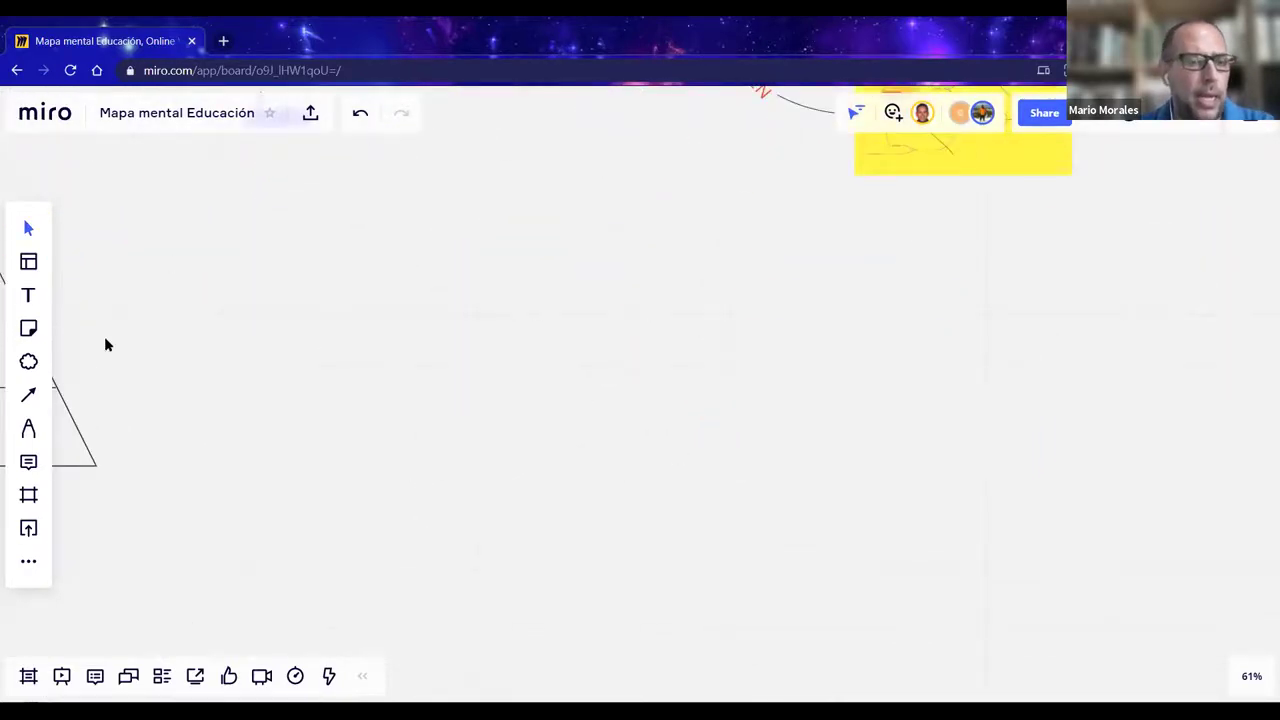
- Review the board's list of apps and browse the featured and other apps in the Marketplace, then return to the board
left_click(30, 567)
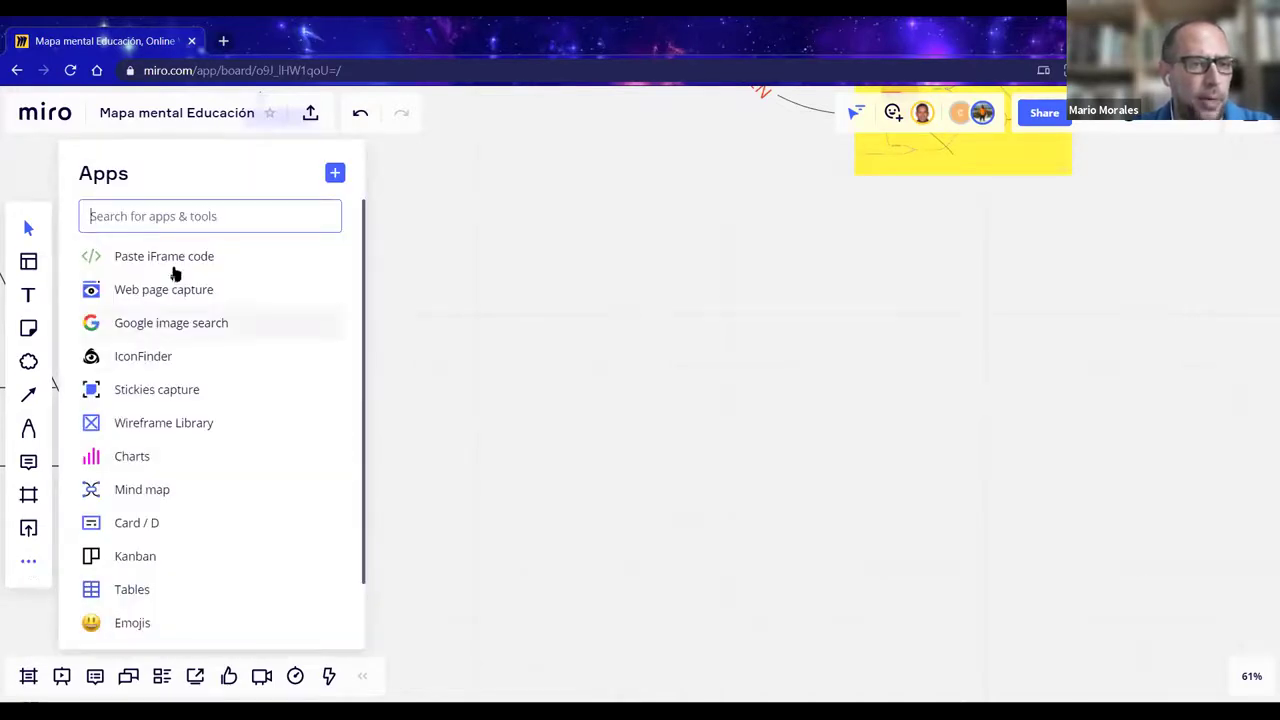
scroll(180, 570, "down", 1)
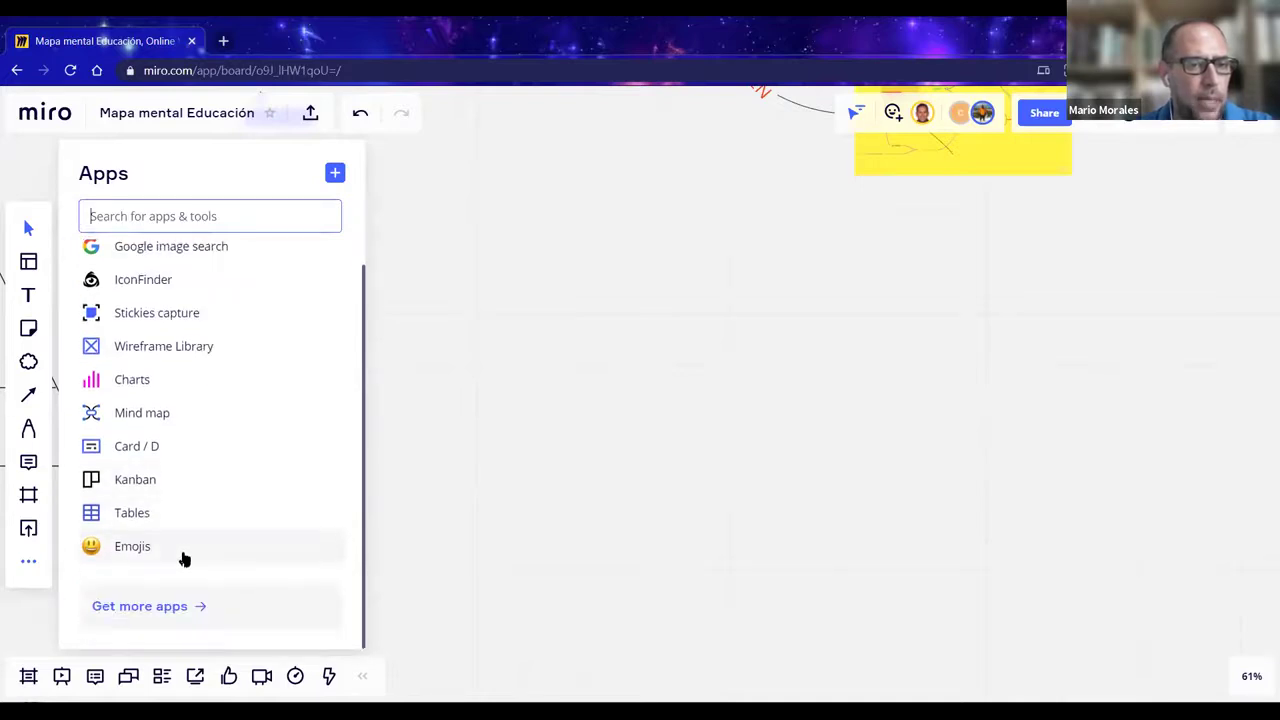
scroll(195, 542, "up", 1)
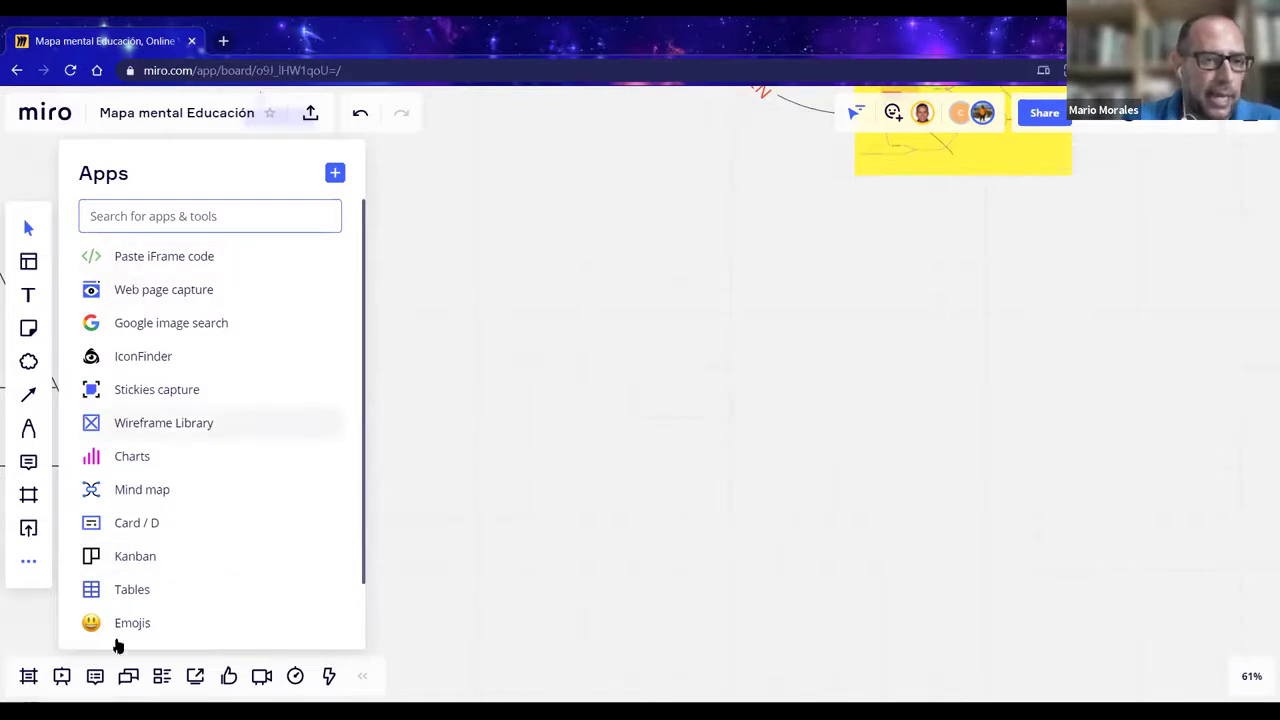
scroll(230, 590, "down", 1)
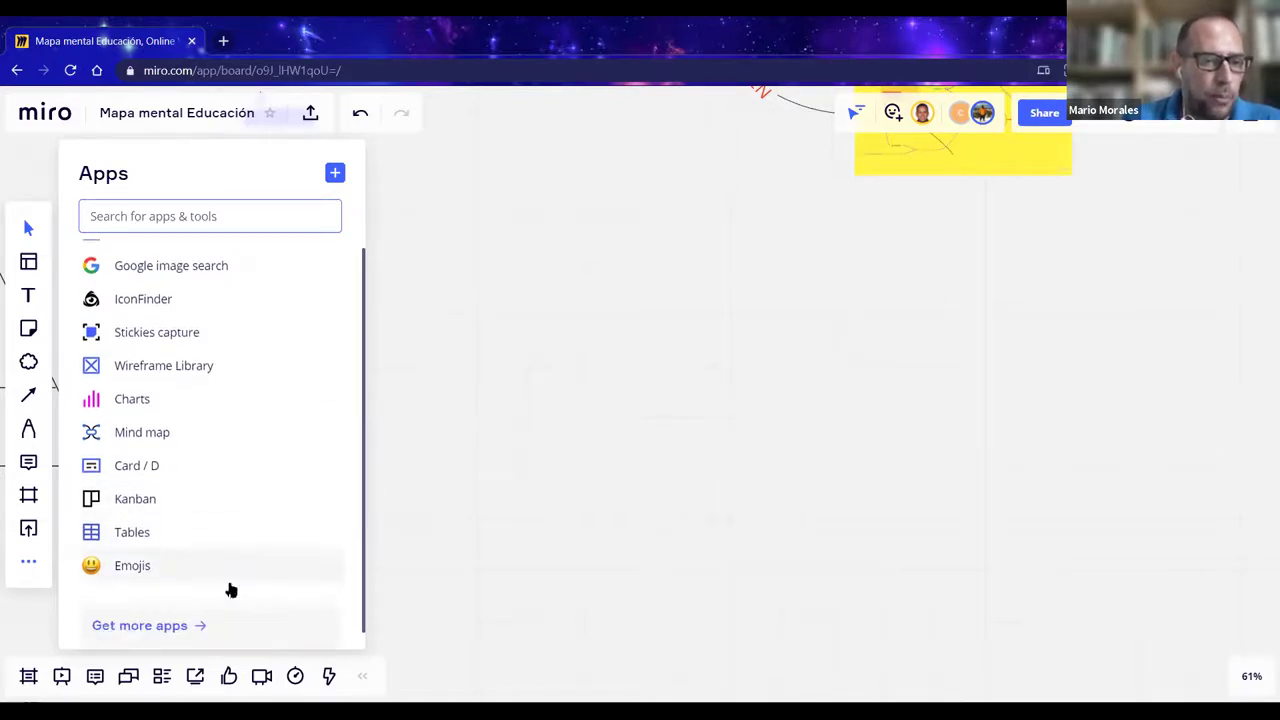
left_click(150, 612)
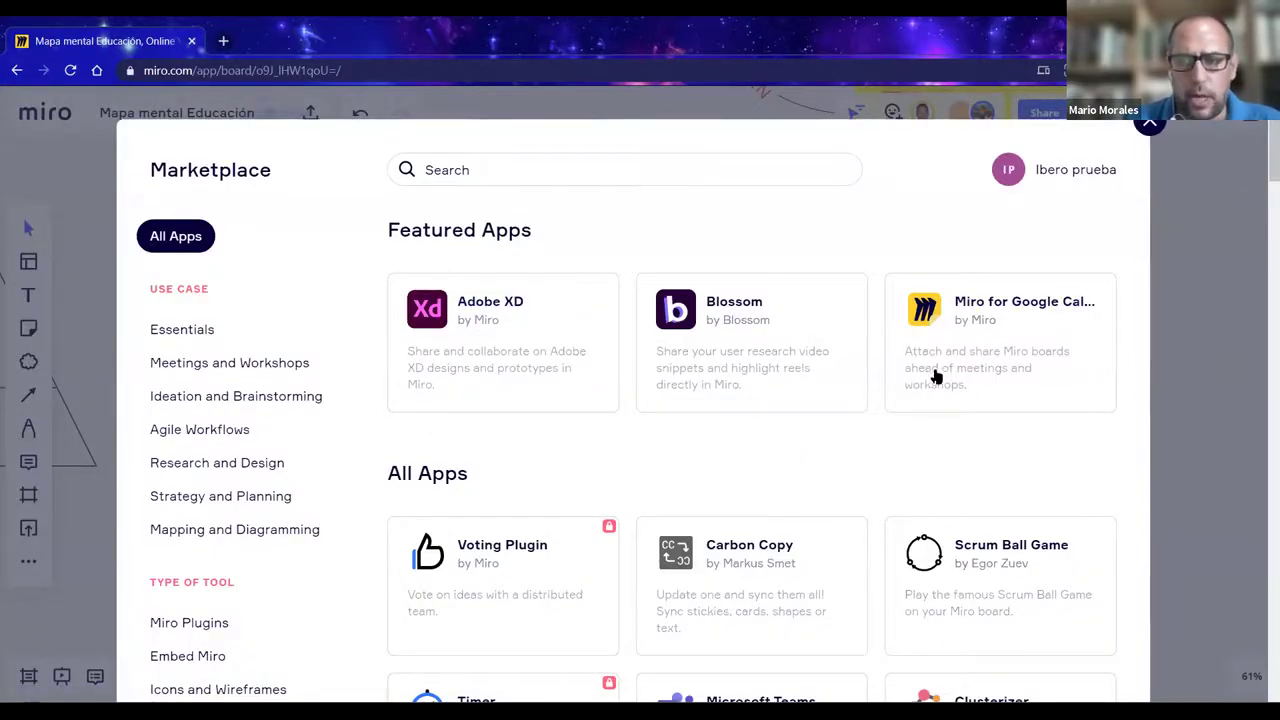
scroll(666, 457, "down", 2)
scroll(668, 457, "down", 3)
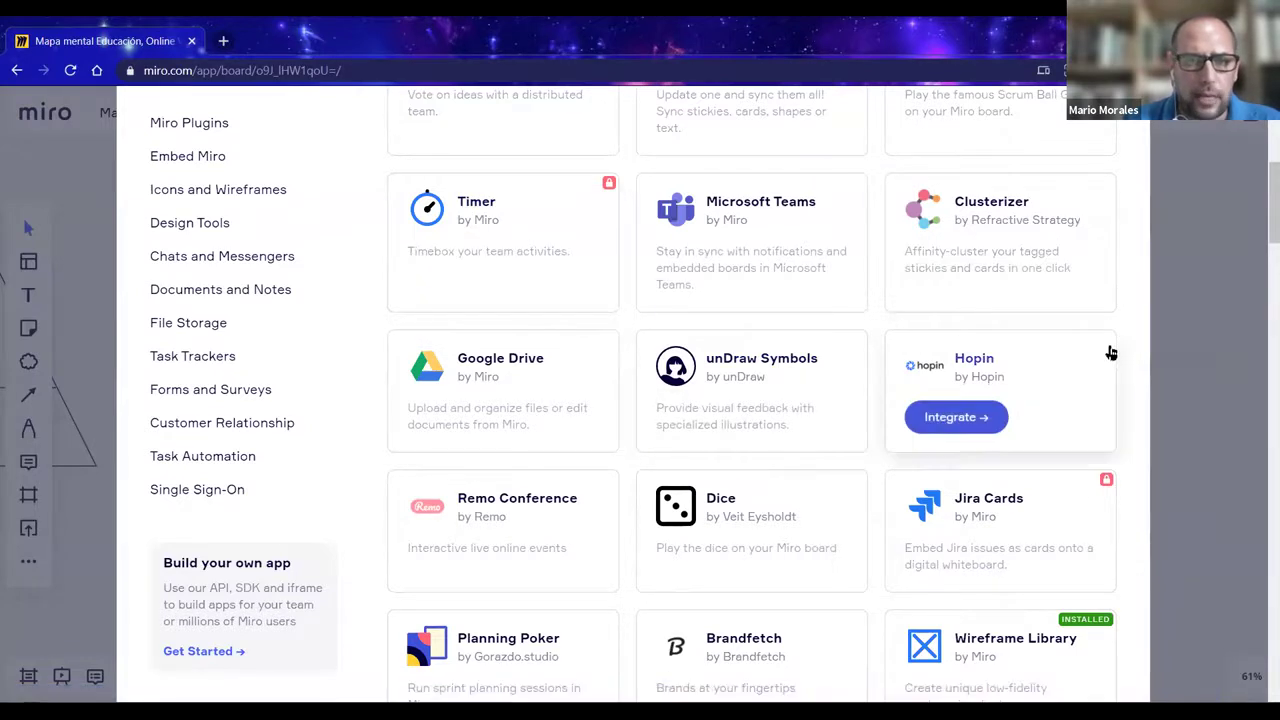
scroll(1064, 366, "down", 1)
scroll(795, 423, "down", 3)
scroll(795, 423, "up", 8)
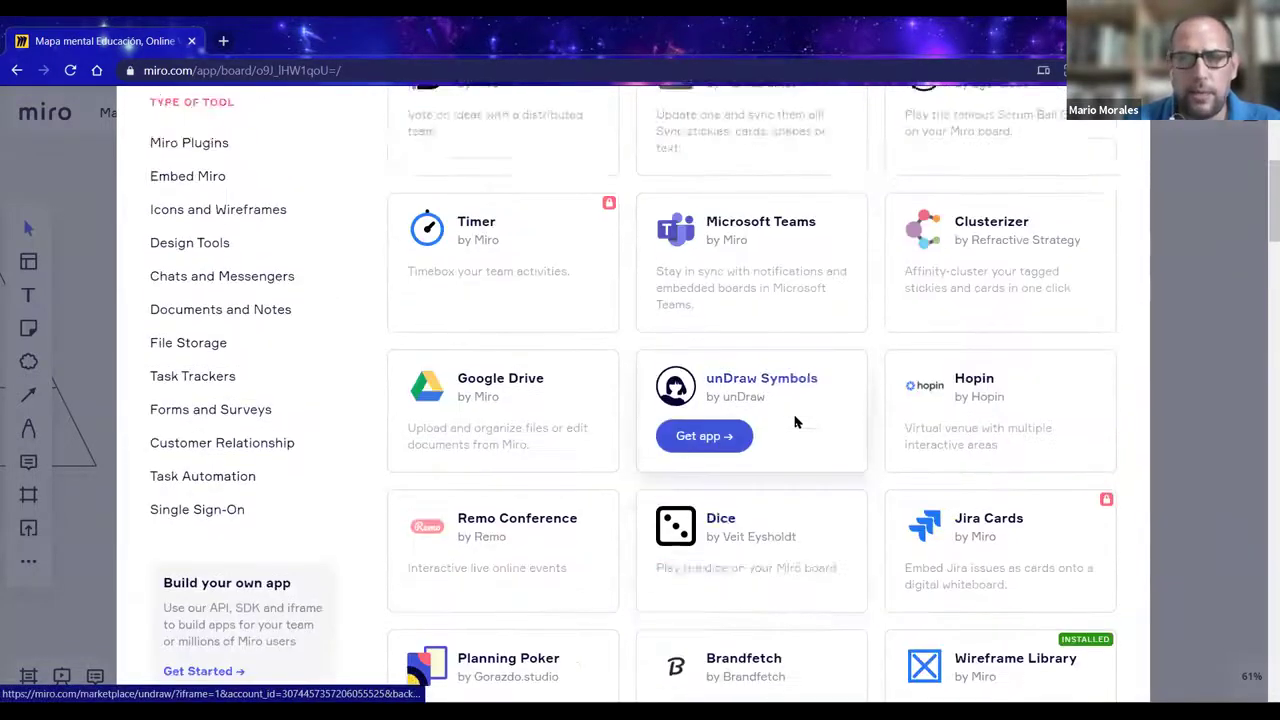
left_click(1150, 124)
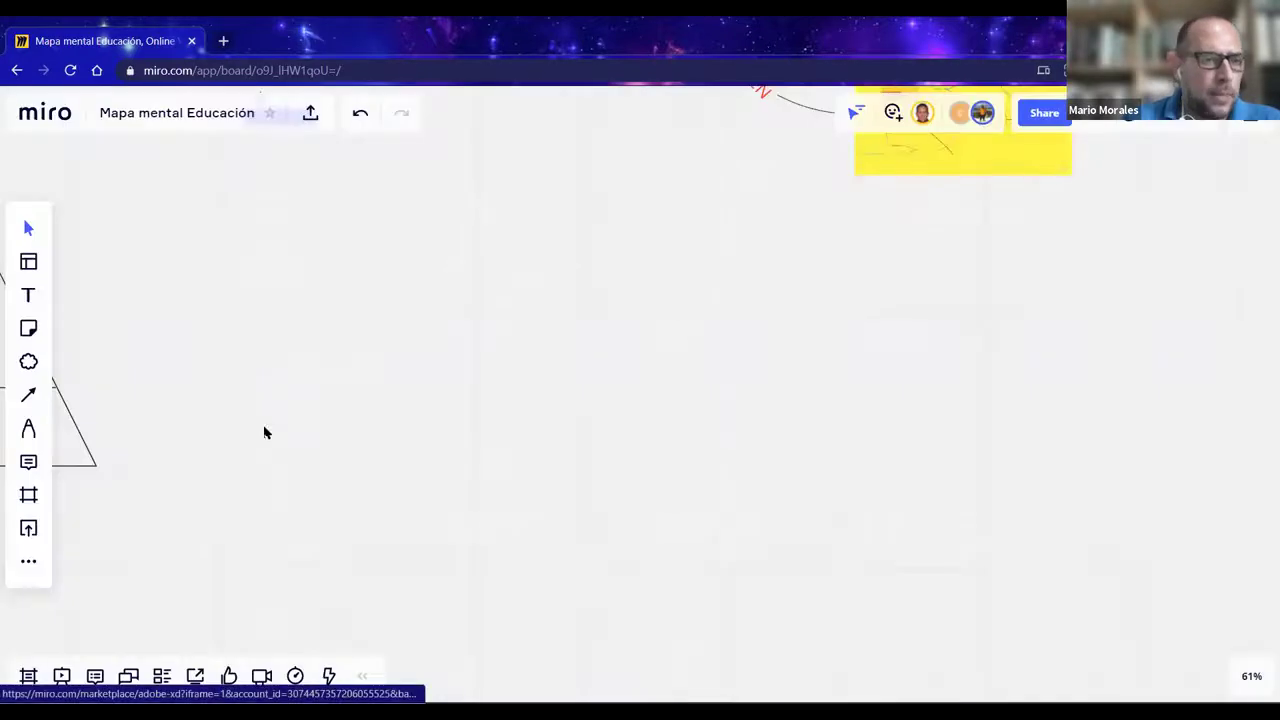
left_click(29, 563)
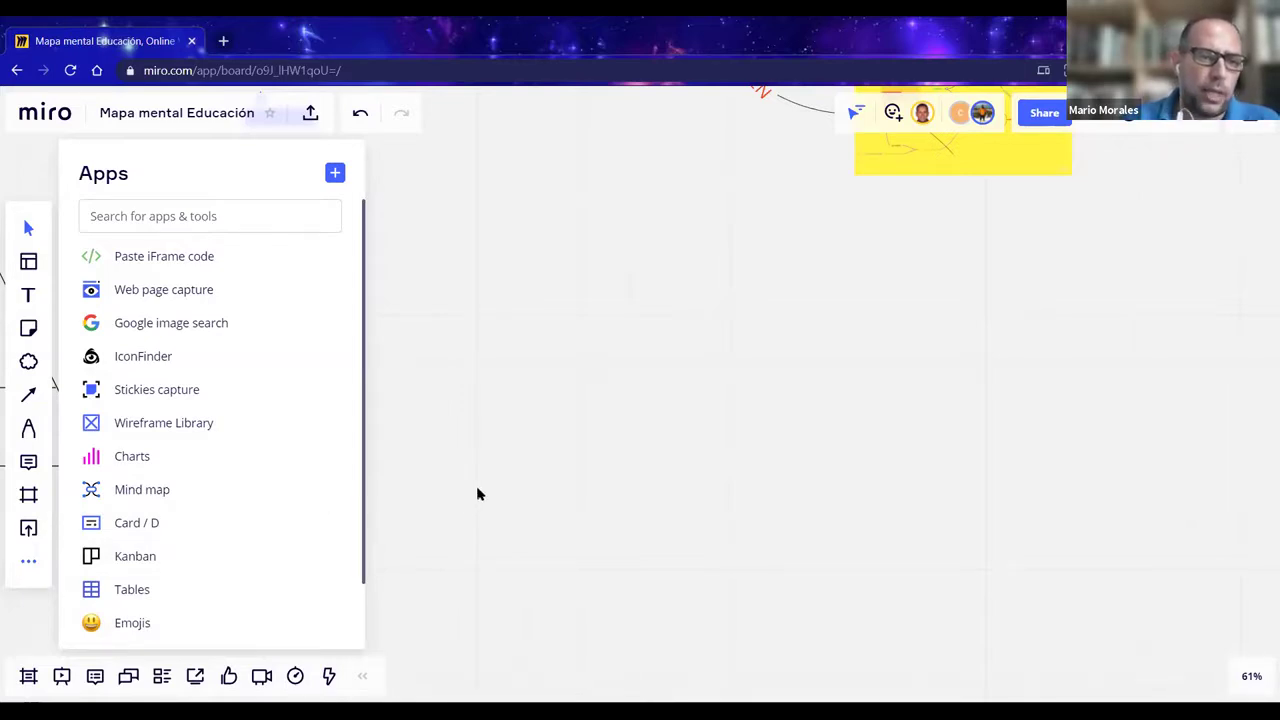
scroll(210, 518, "down", 2)
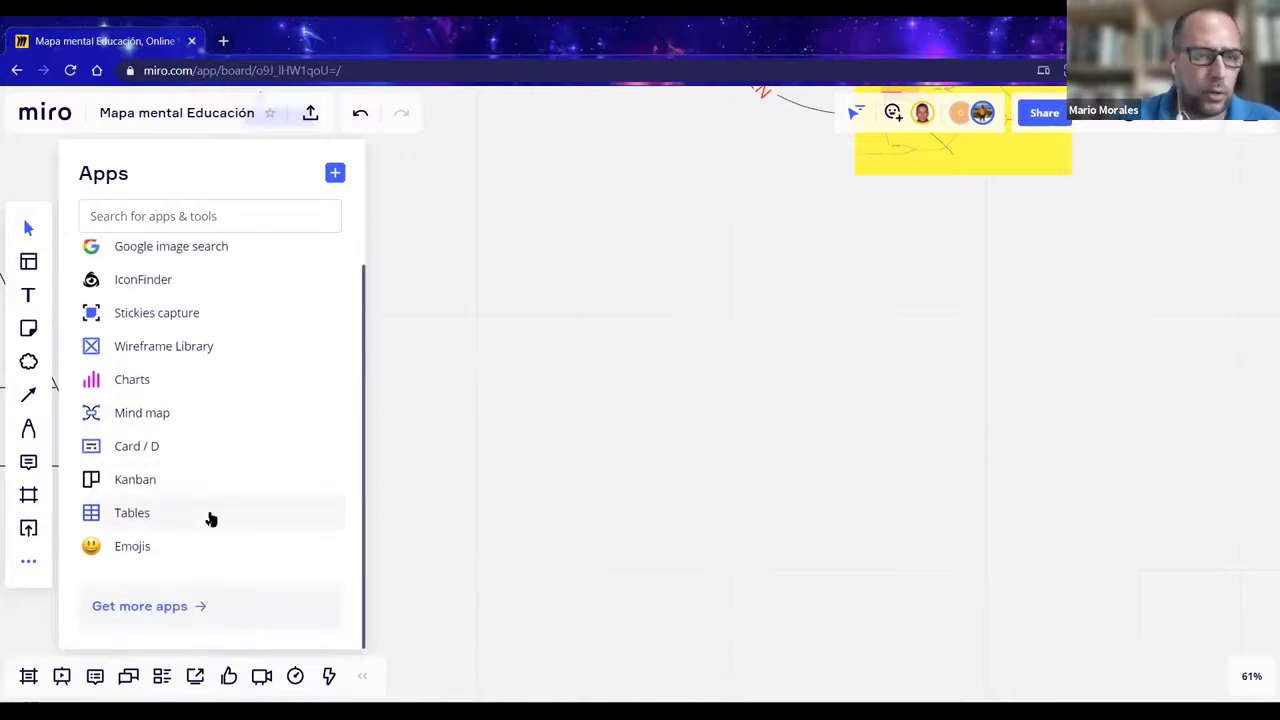
scroll(210, 518, "up", 2)
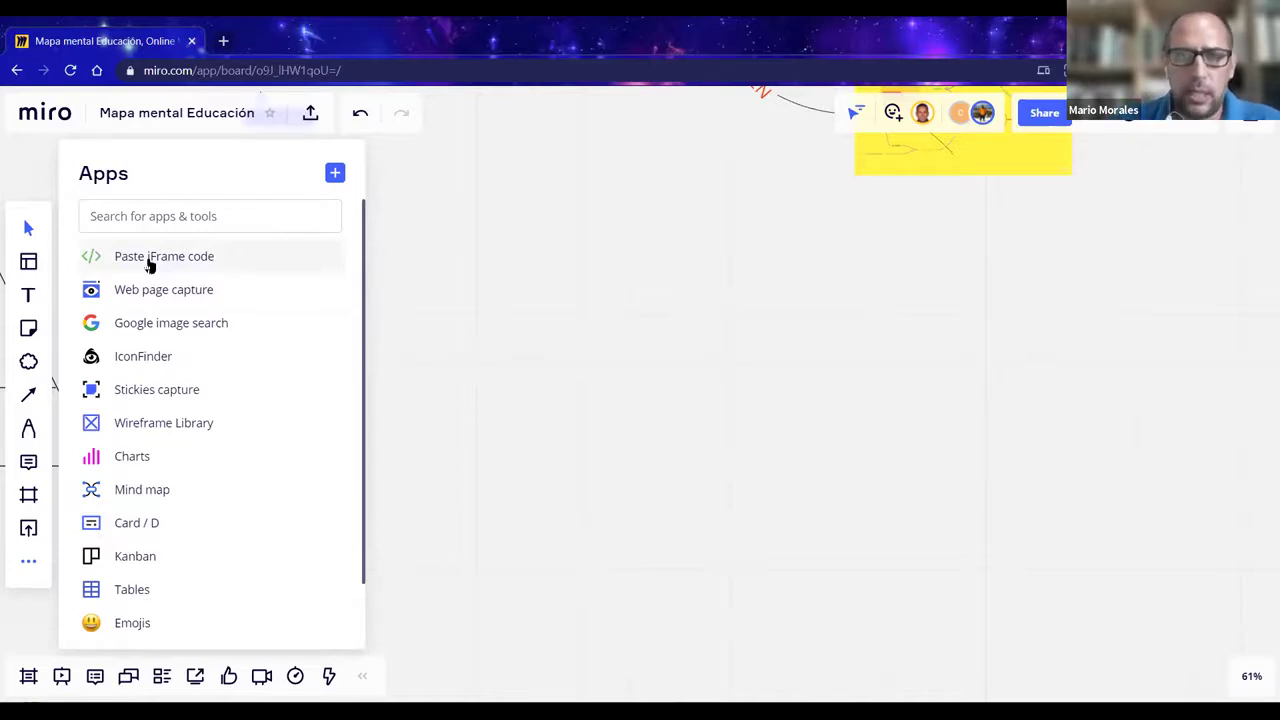
left_click(594, 360)
scroll(588, 380, "up", 2)
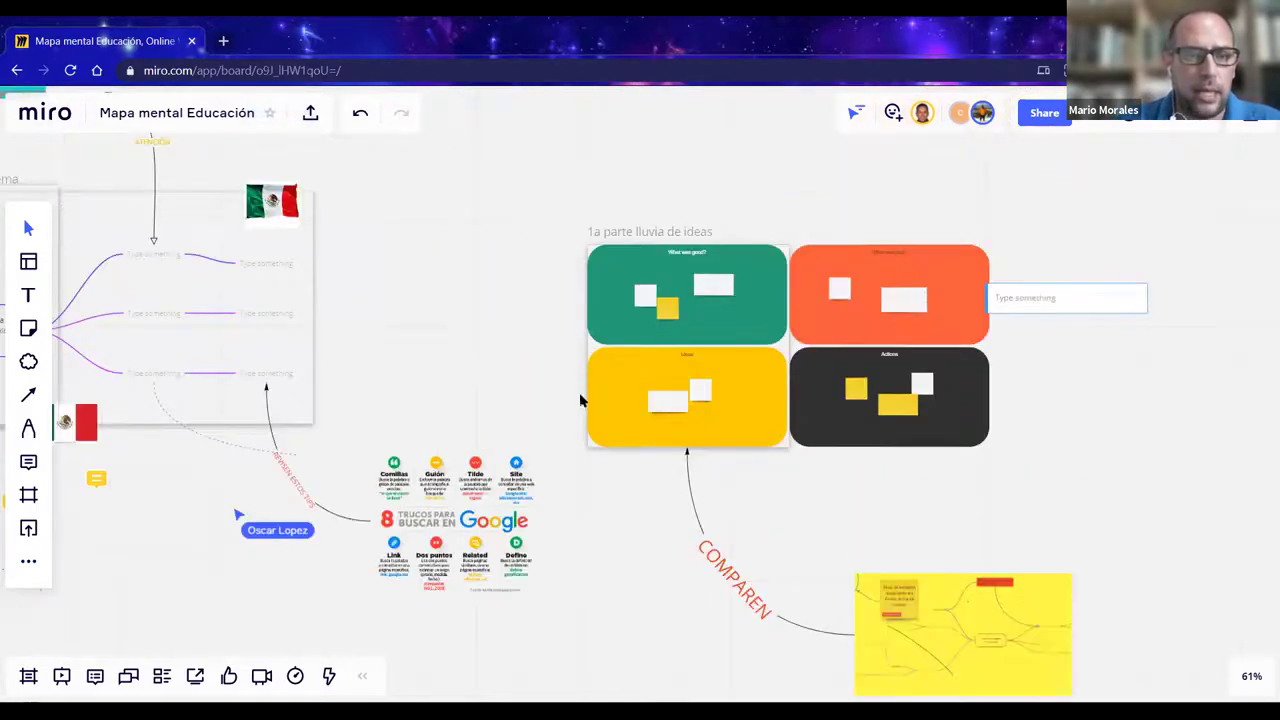
left_click_drag(457, 523, 36, 485)
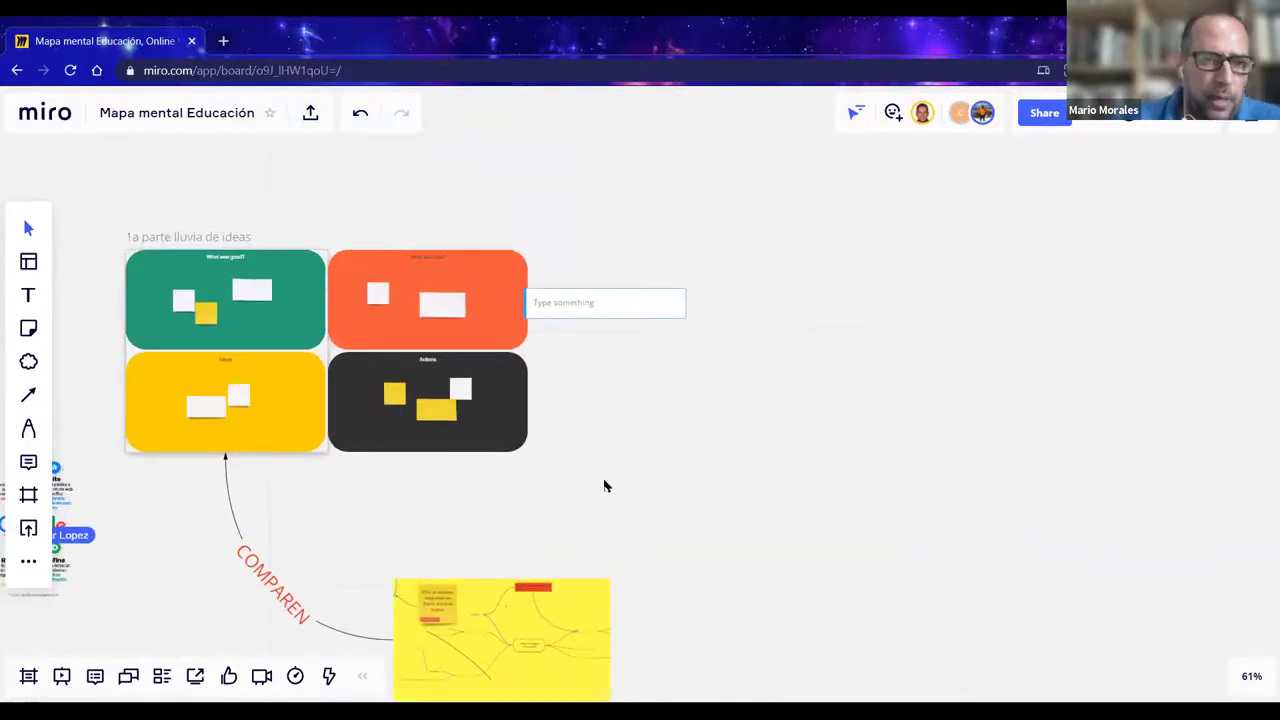
- Open the Paste iFrame code form from the board's apps, and search YouTube for "educacion en mexico" in a new browser tab
left_click(24, 566)
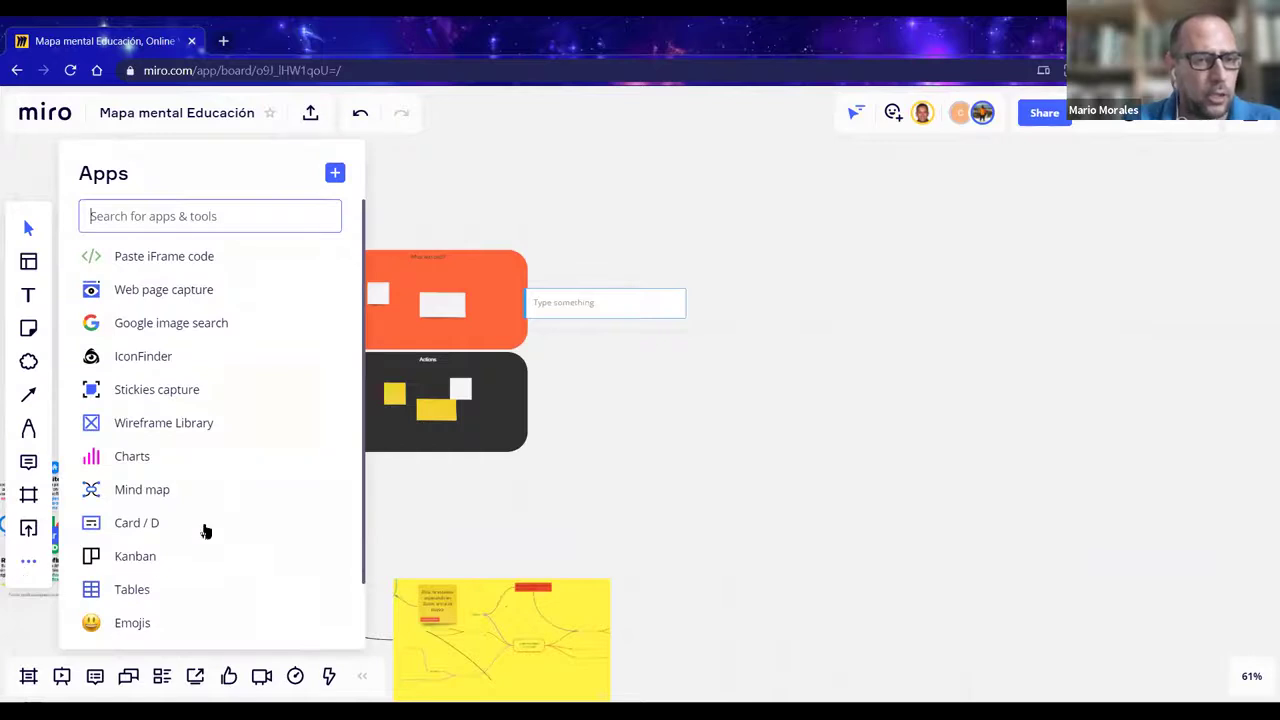
left_click(156, 262)
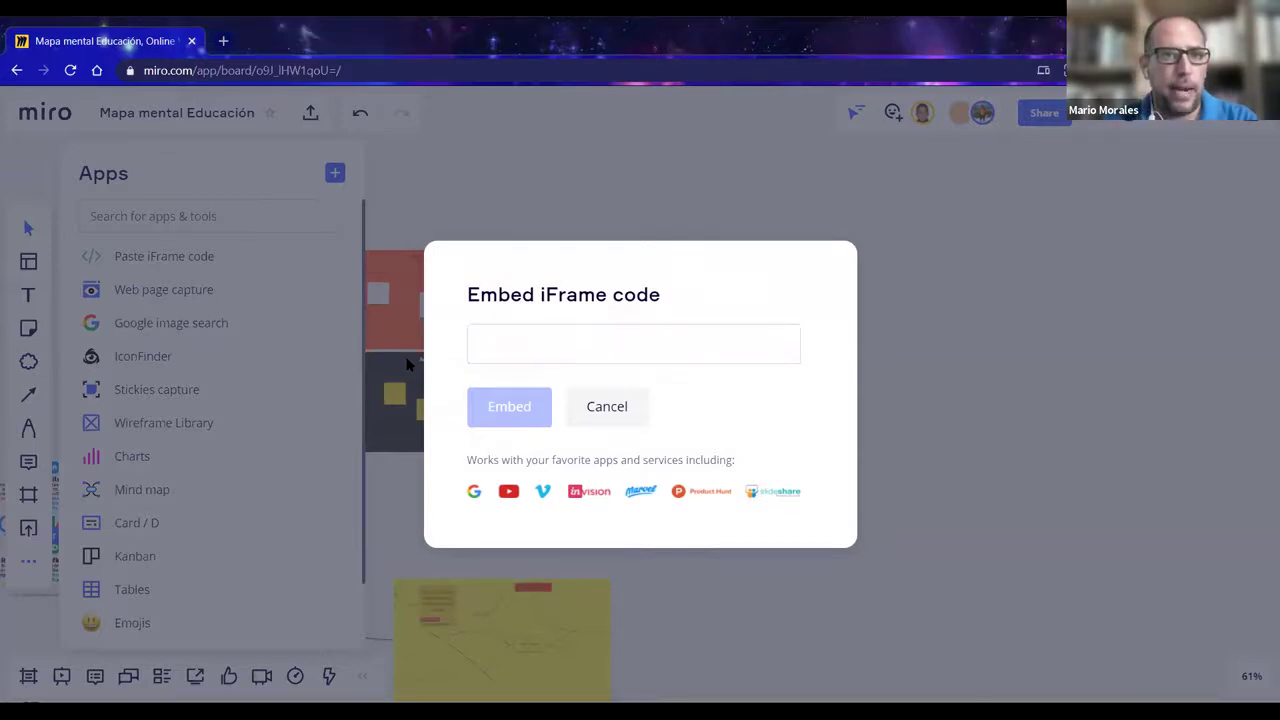
left_click(223, 41)
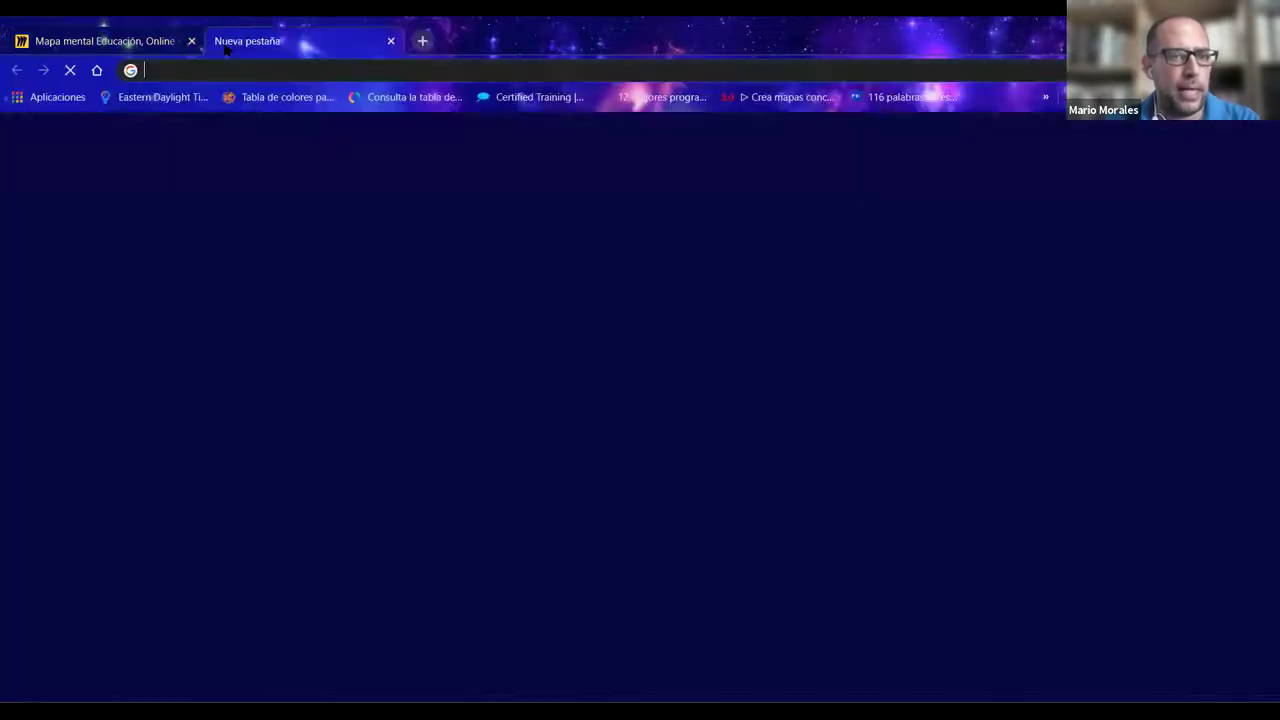
type("you")
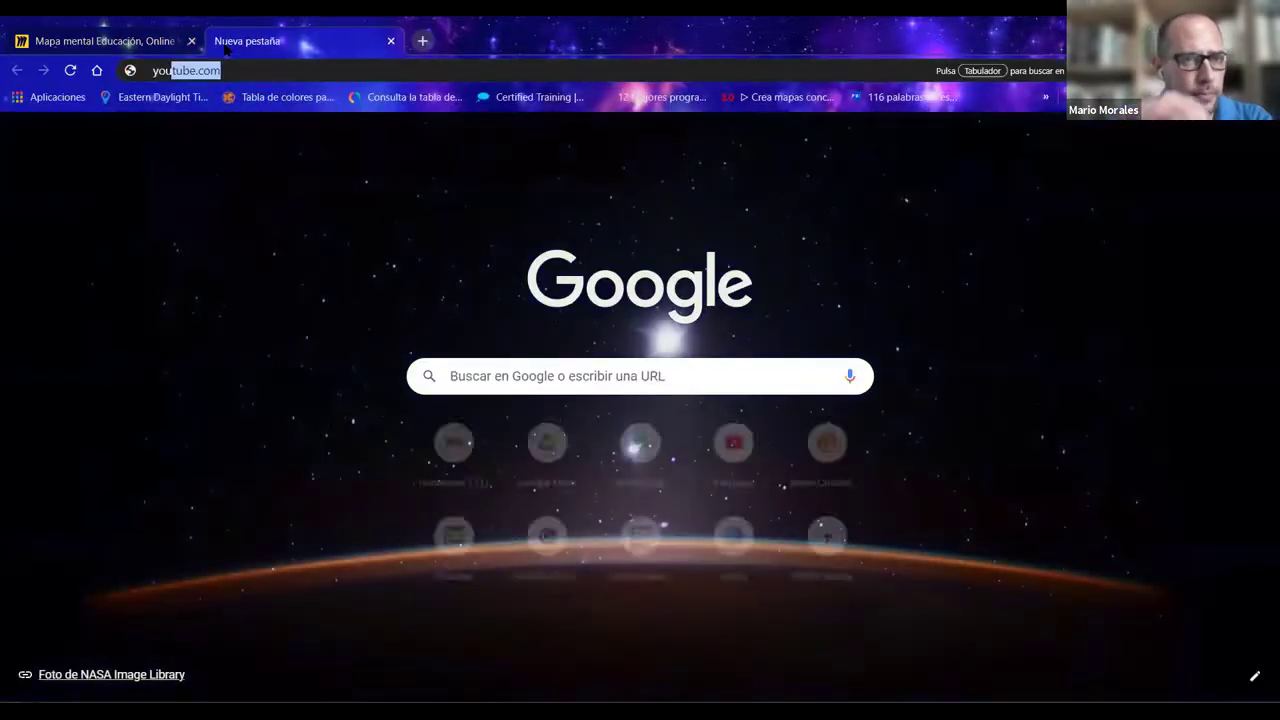
key("Return")
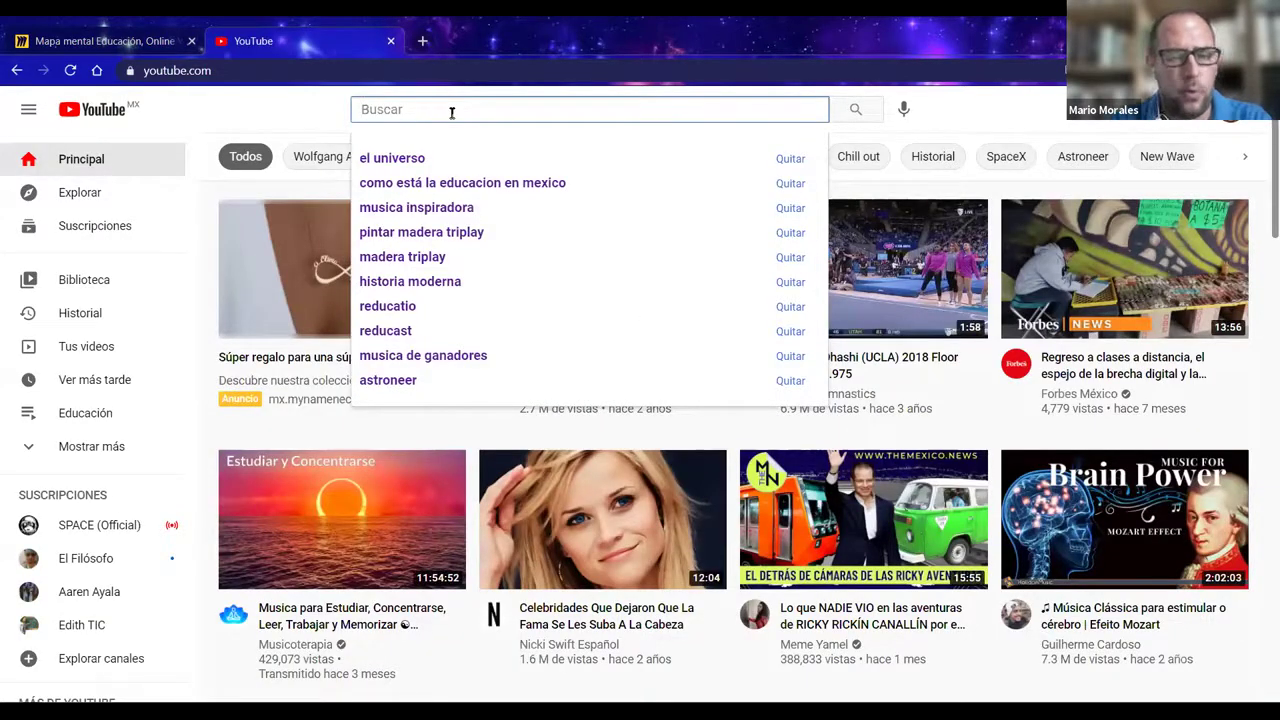
type("educacio")
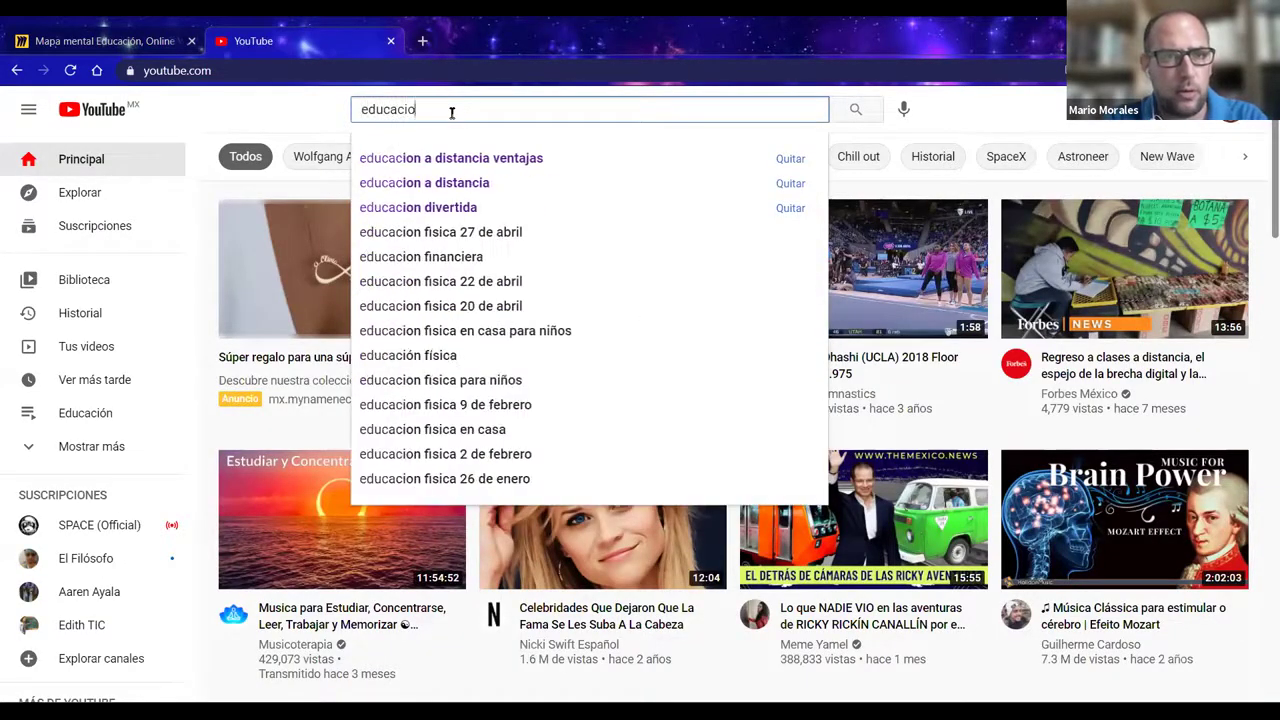
type("n en")
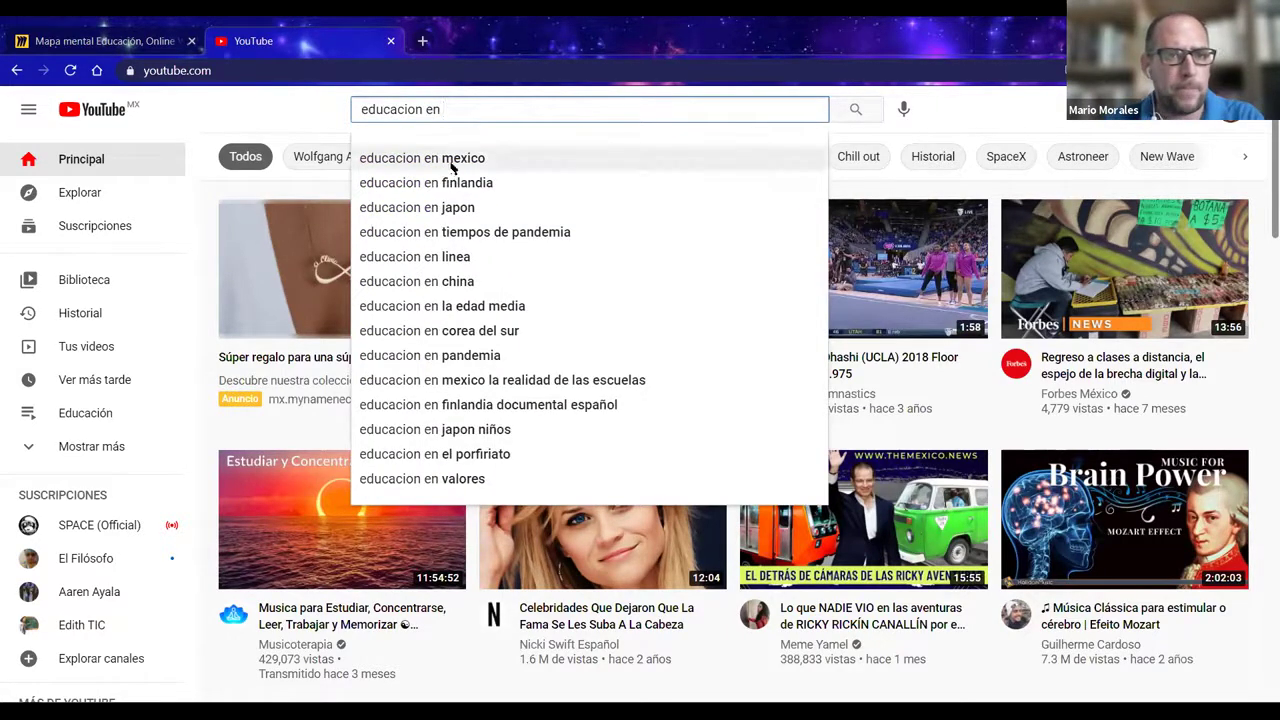
left_click(453, 160)
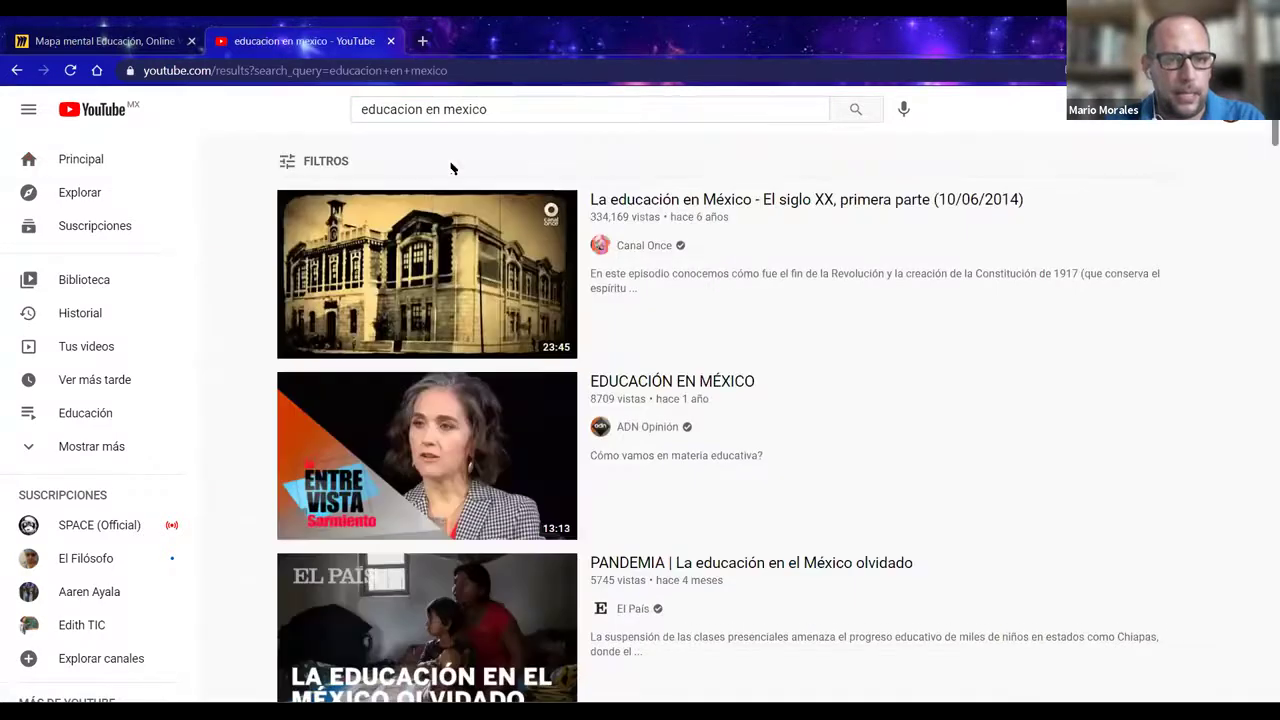
- Open the El País video "PANDEMIA | La educación en el México olvidado" and pause it, skipping the ad and the Premium trial offer
scroll(885, 453, "down", 1)
scroll(885, 453, "down", 3)
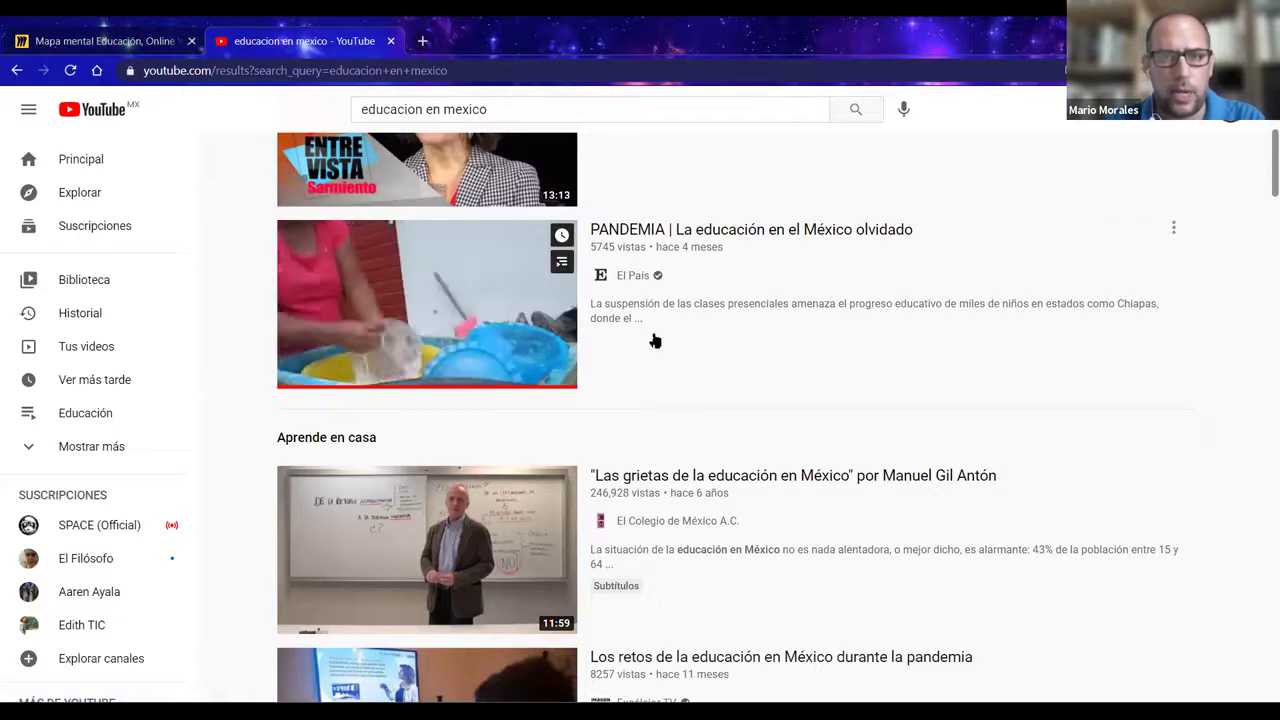
left_click(455, 335)
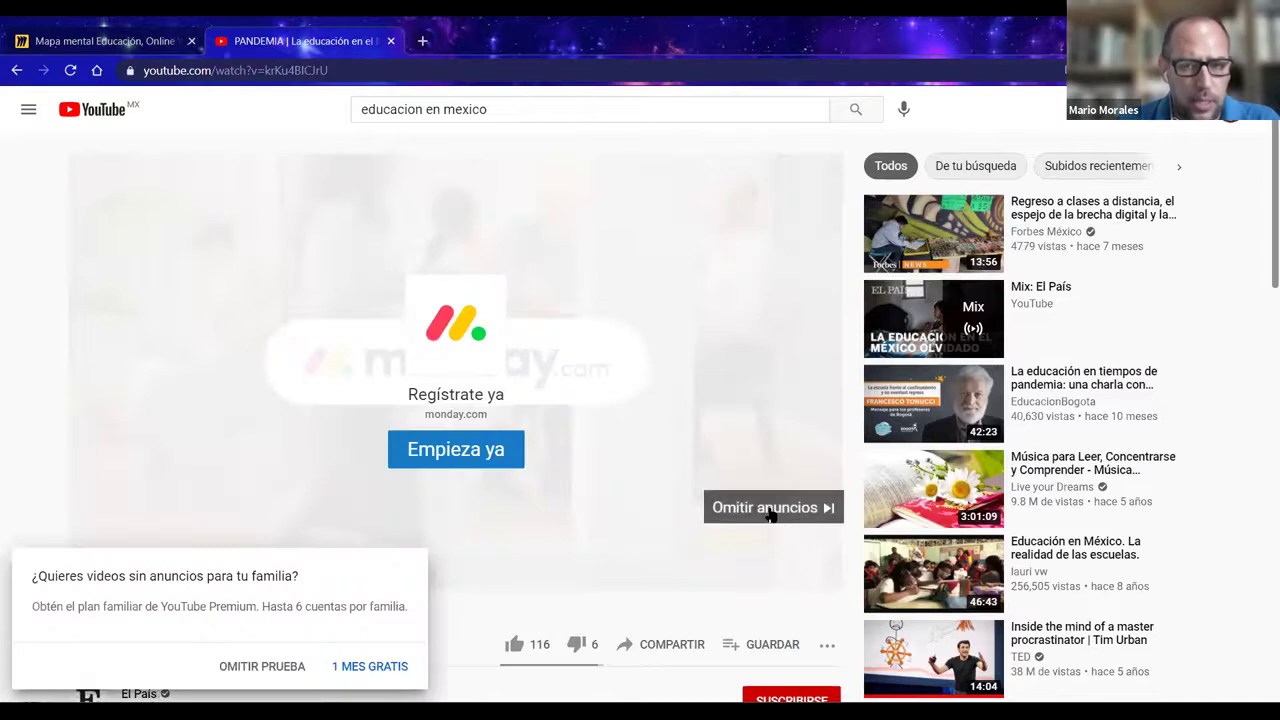
left_click(766, 508)
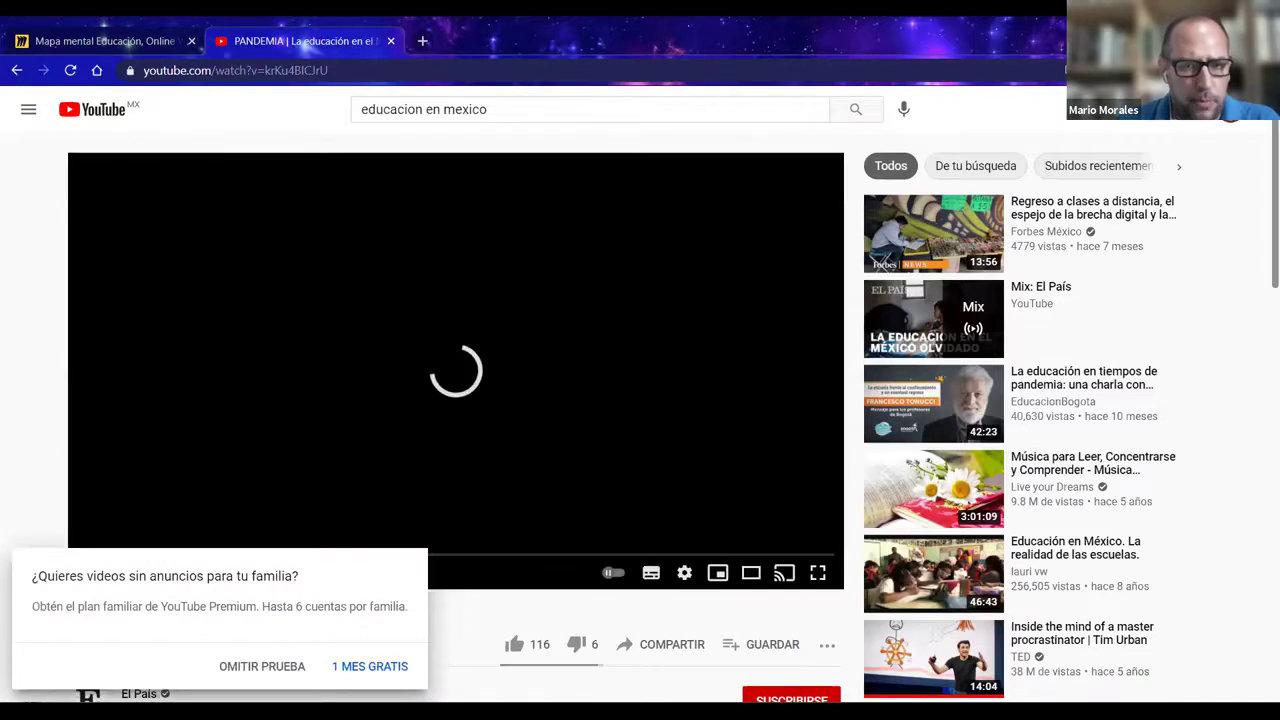
left_click(287, 667)
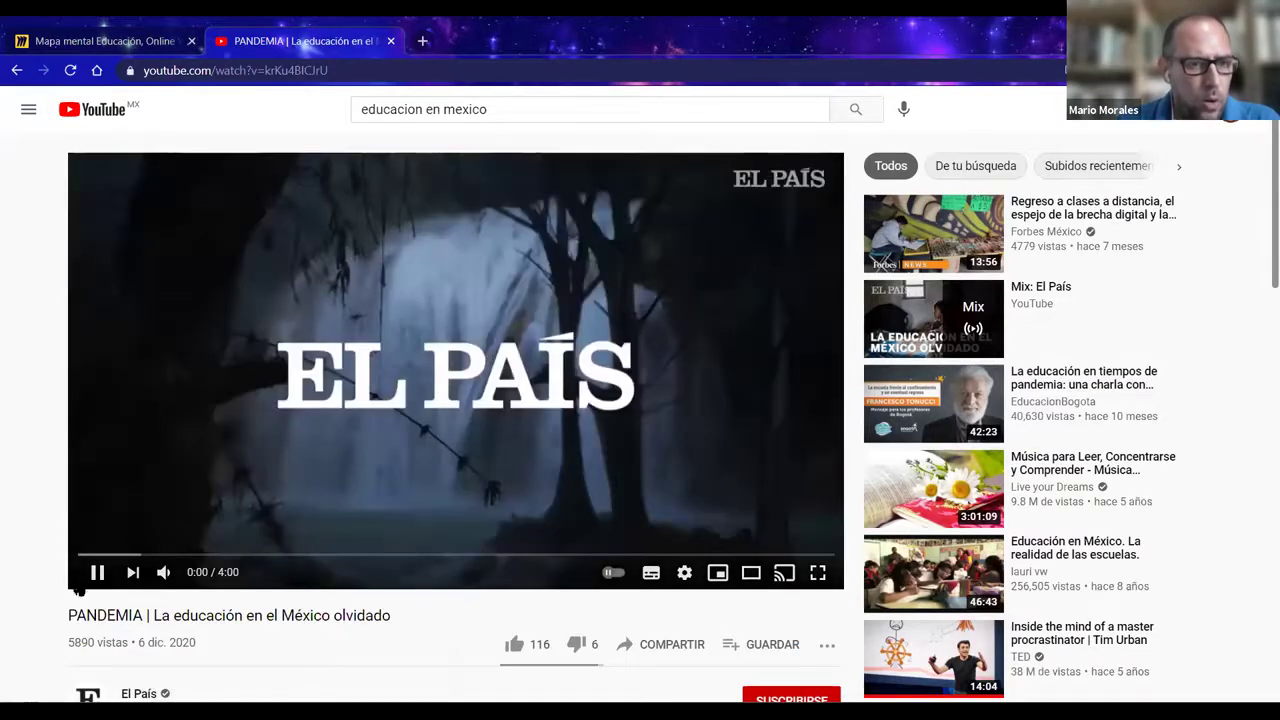
left_click(98, 574)
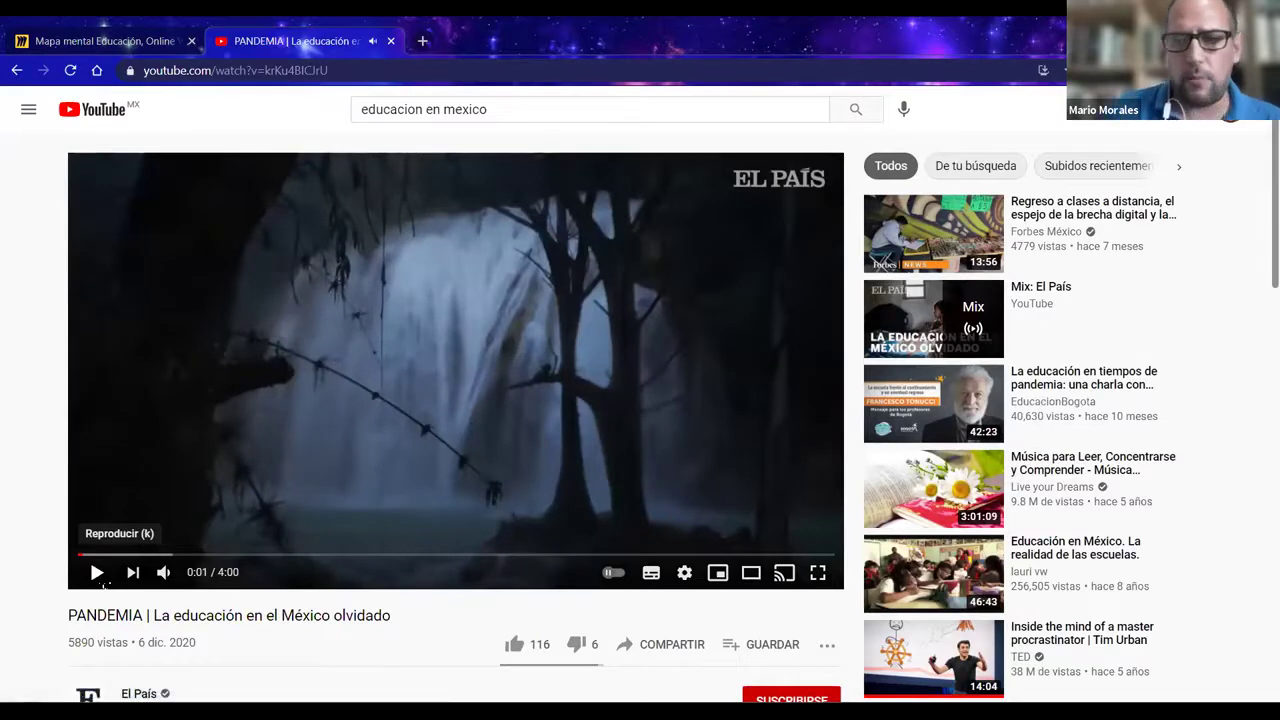
scroll(316, 463, "down", 3)
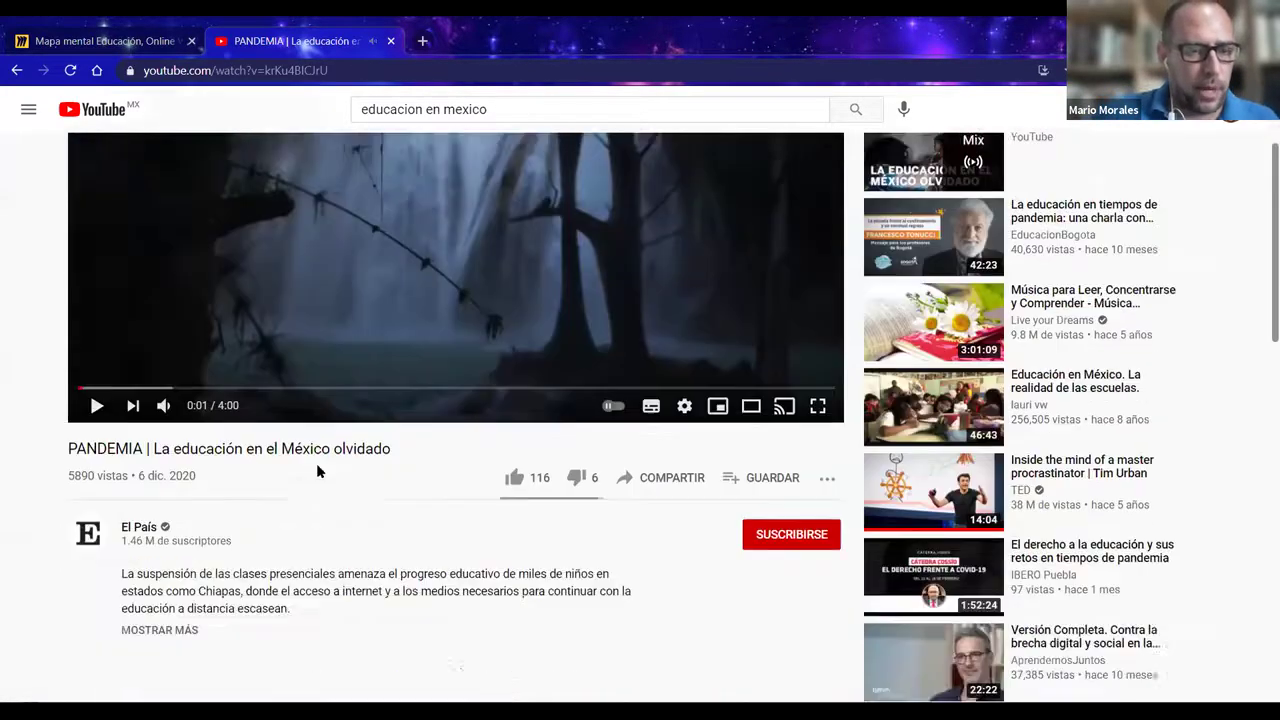
scroll(316, 463, "up", 3)
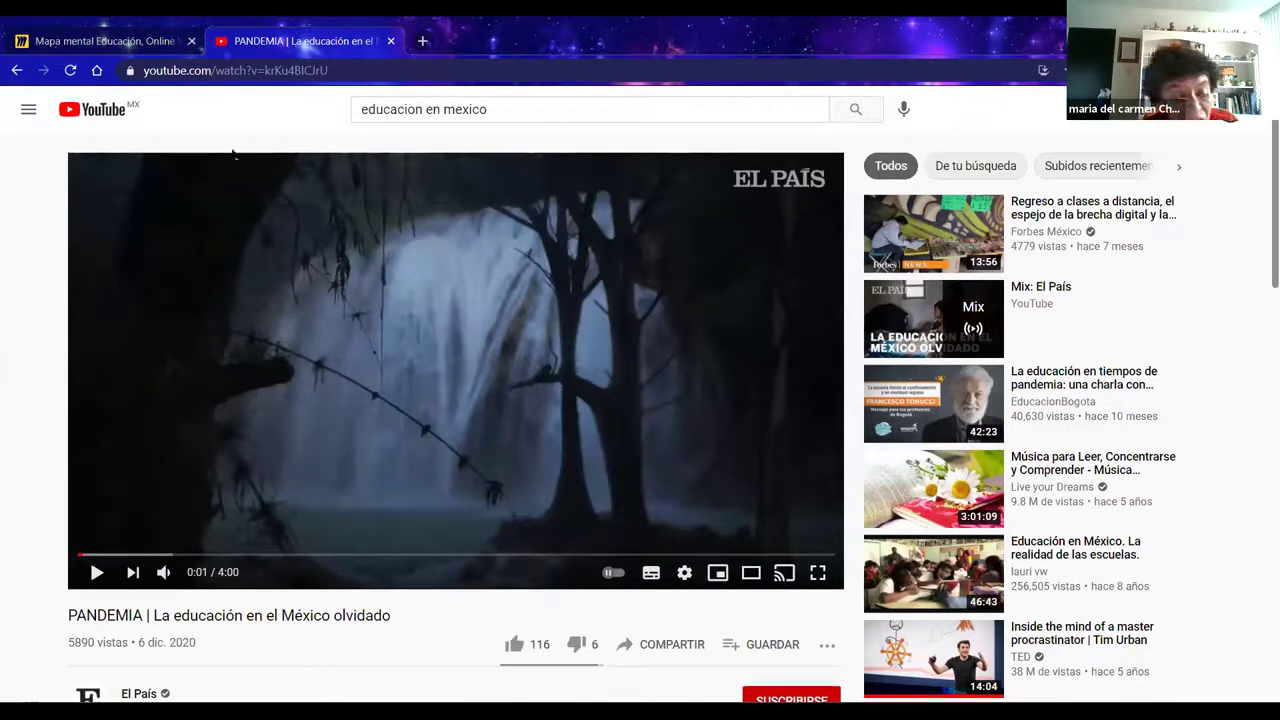
- Copy the iframe embed code of the "PANDEMIA" video from its sharing options
left_click(105, 43)
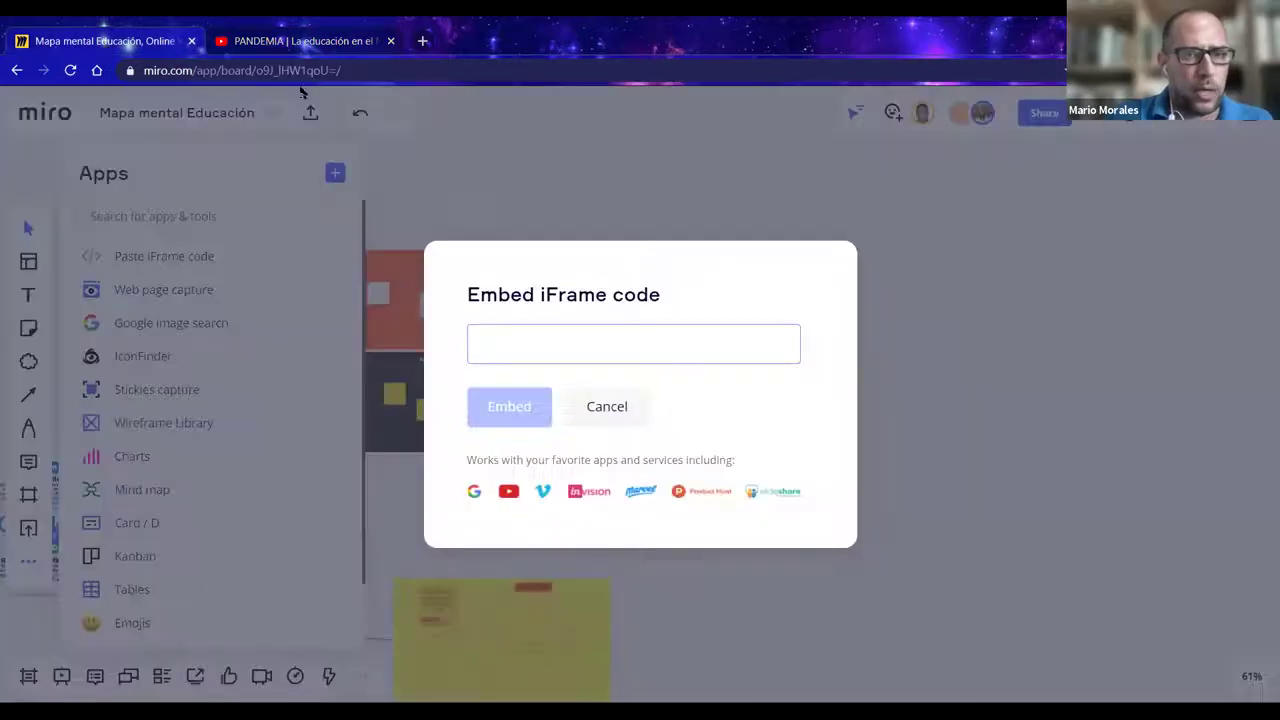
left_click(320, 48)
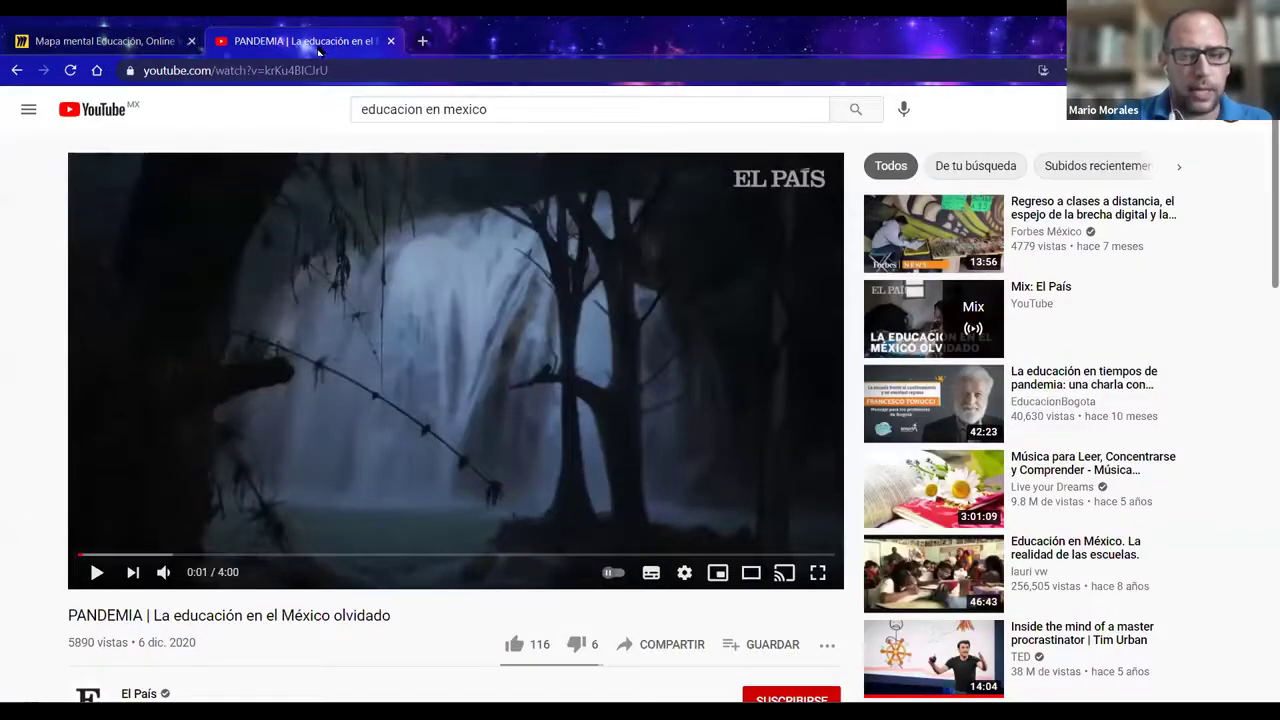
scroll(734, 500, "down", 1)
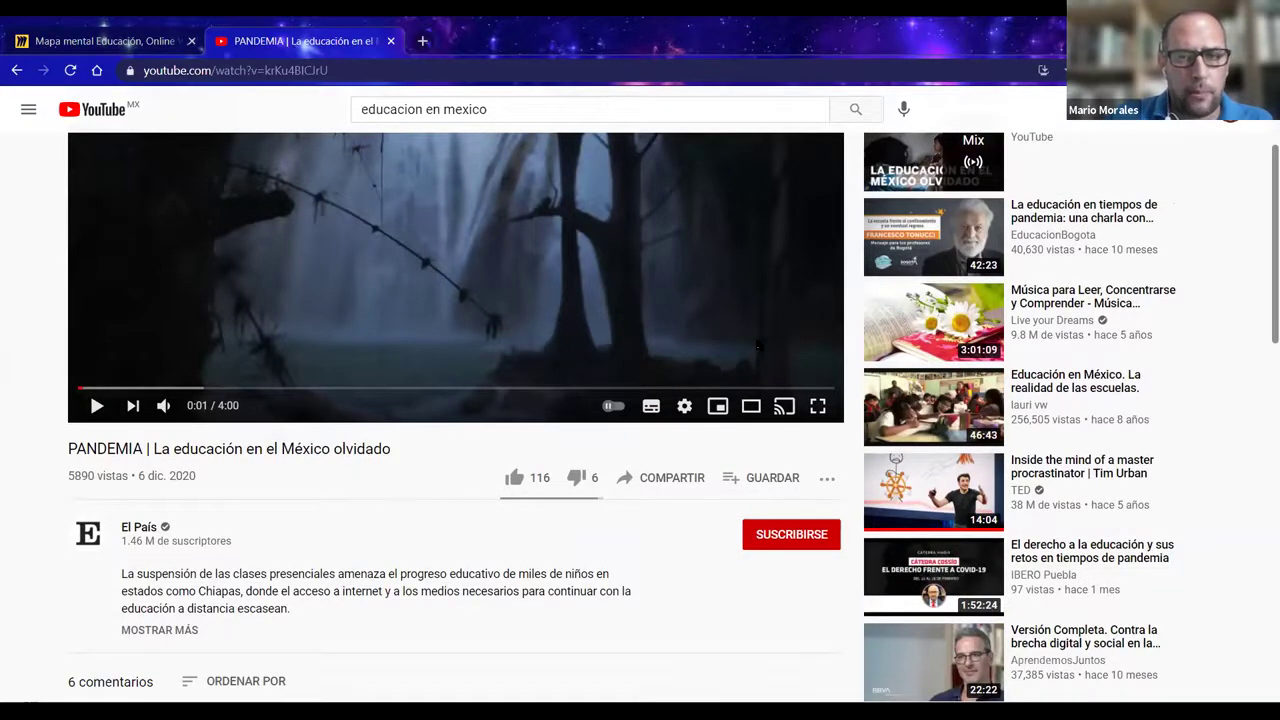
left_click(663, 481)
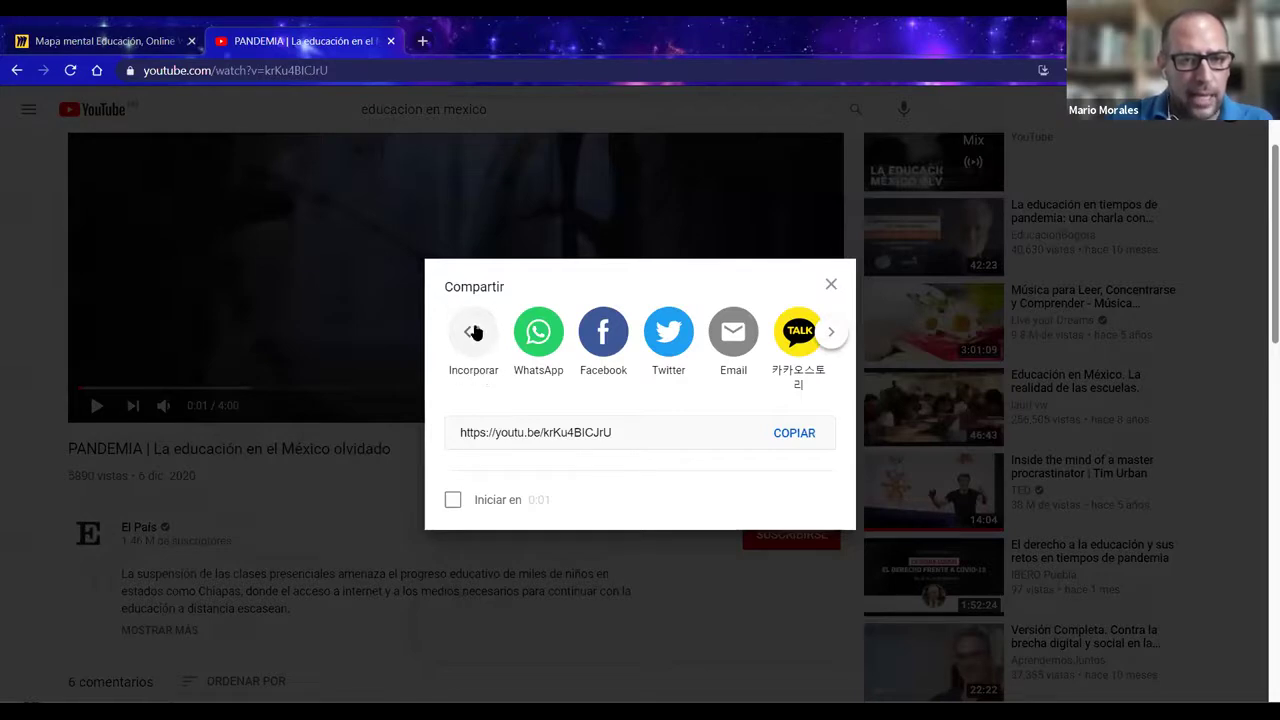
left_click(831, 284)
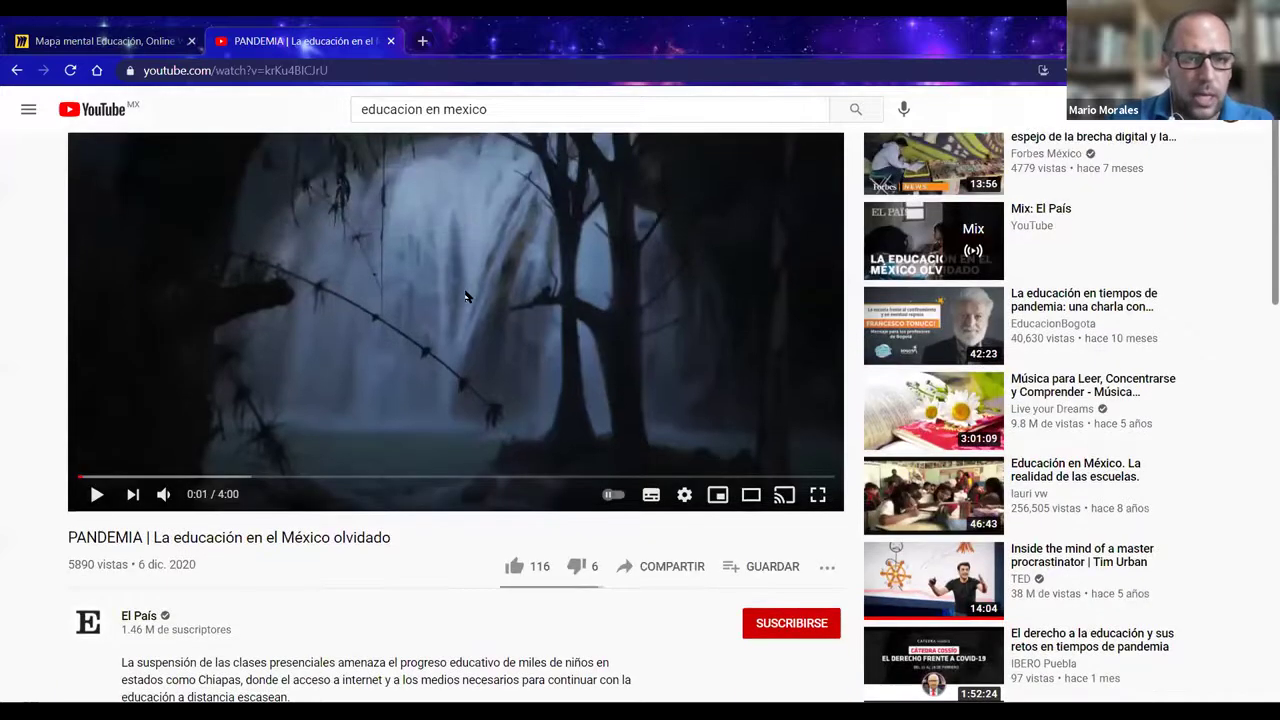
scroll(600, 350, "down", 2)
left_click(671, 391)
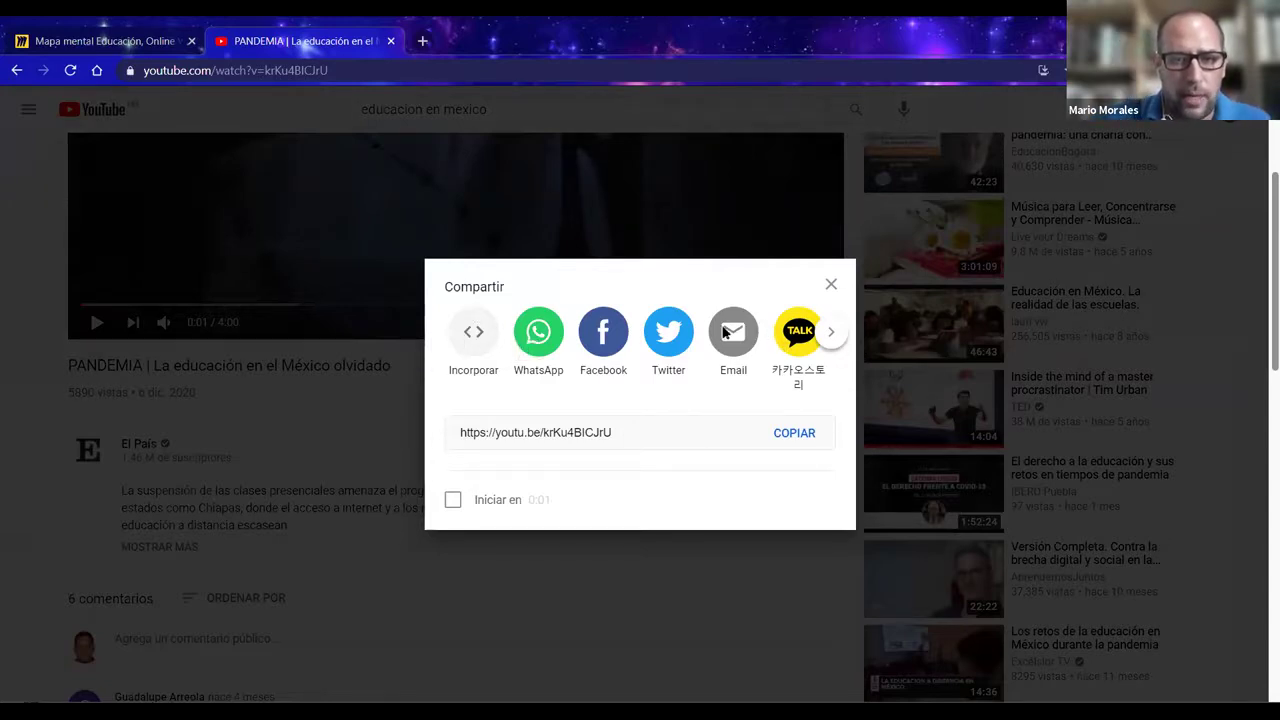
left_click(475, 334)
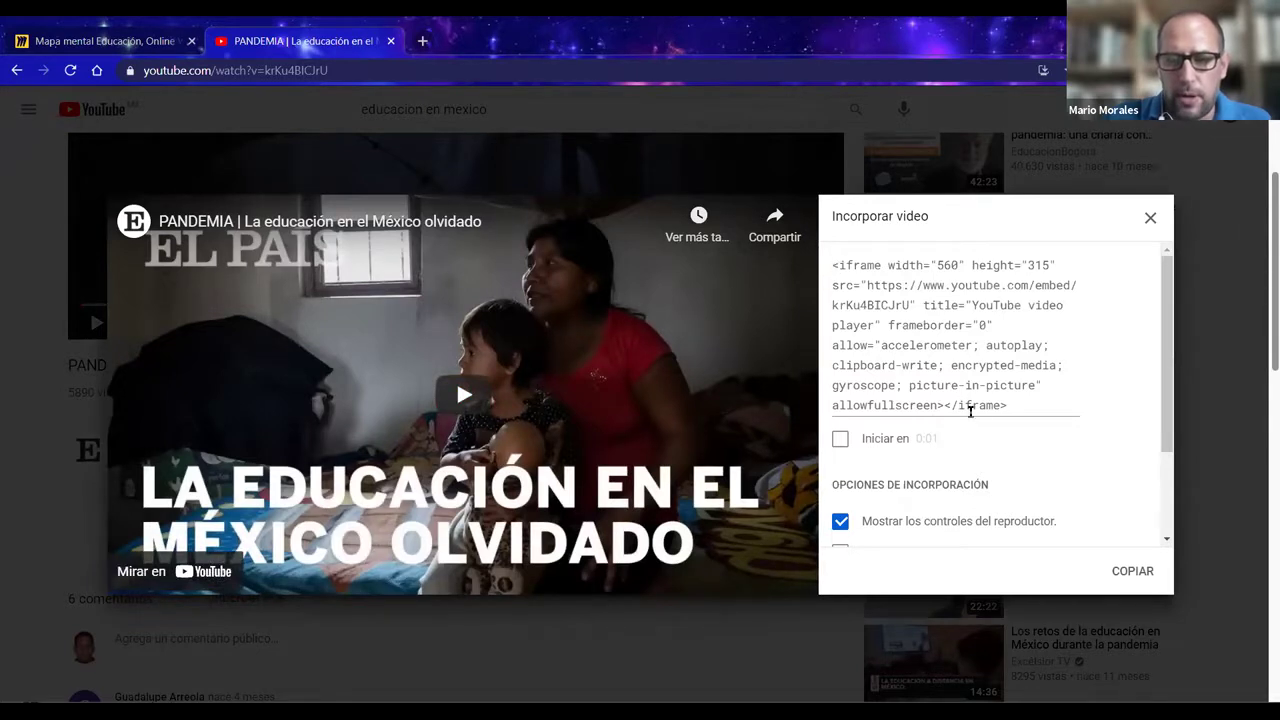
left_click(1130, 572)
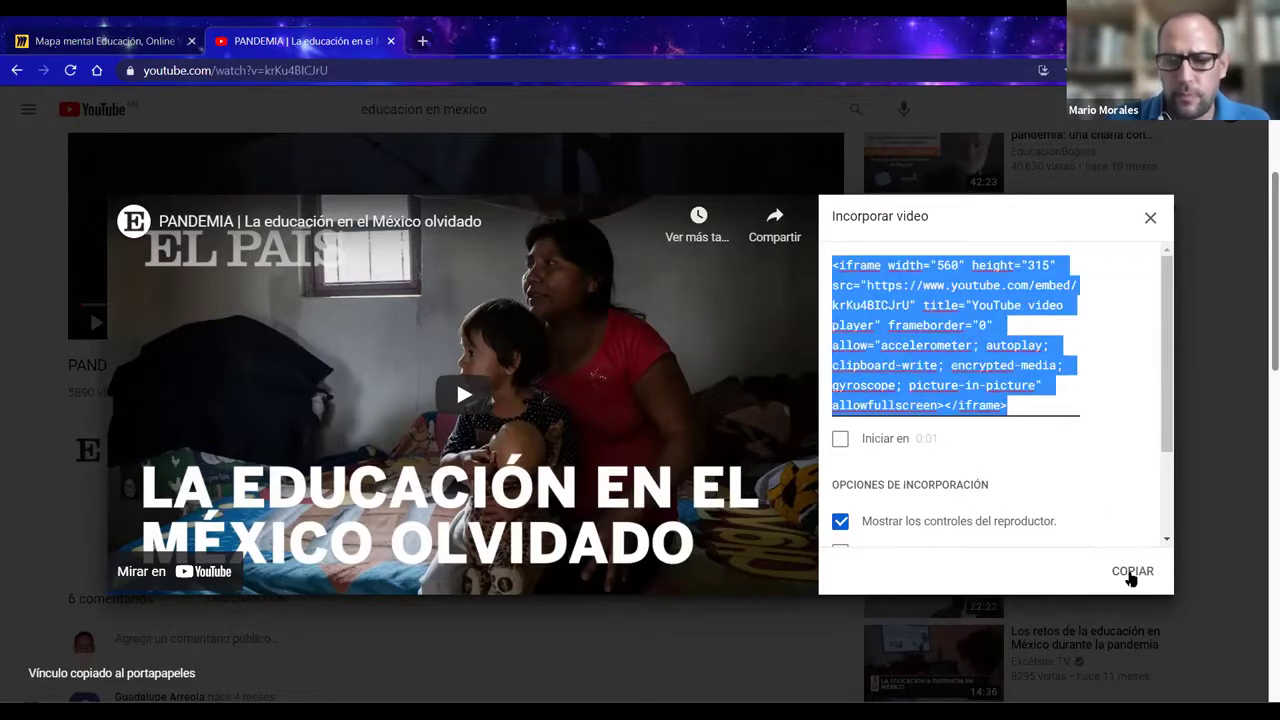
left_click(1130, 575)
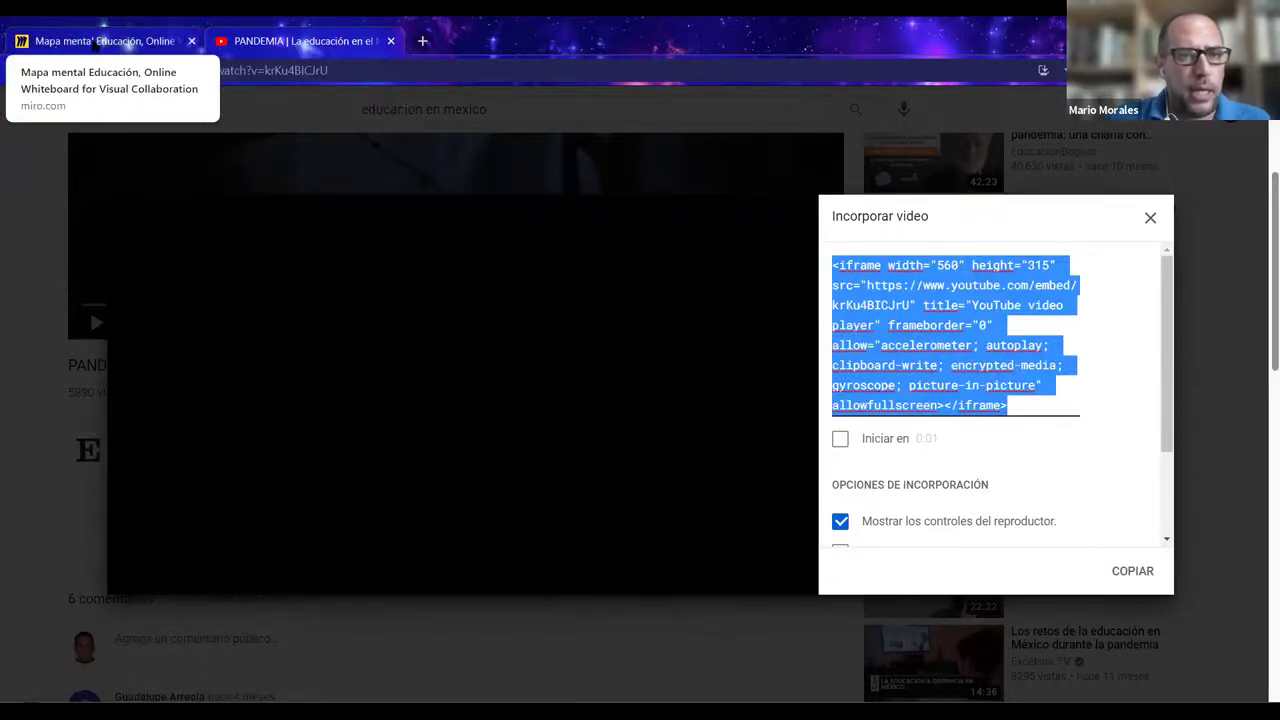
- Embed the copied video code on the Miro board and move the video clear of the four-part brainstorming template, below the empty text box
left_click(94, 42)
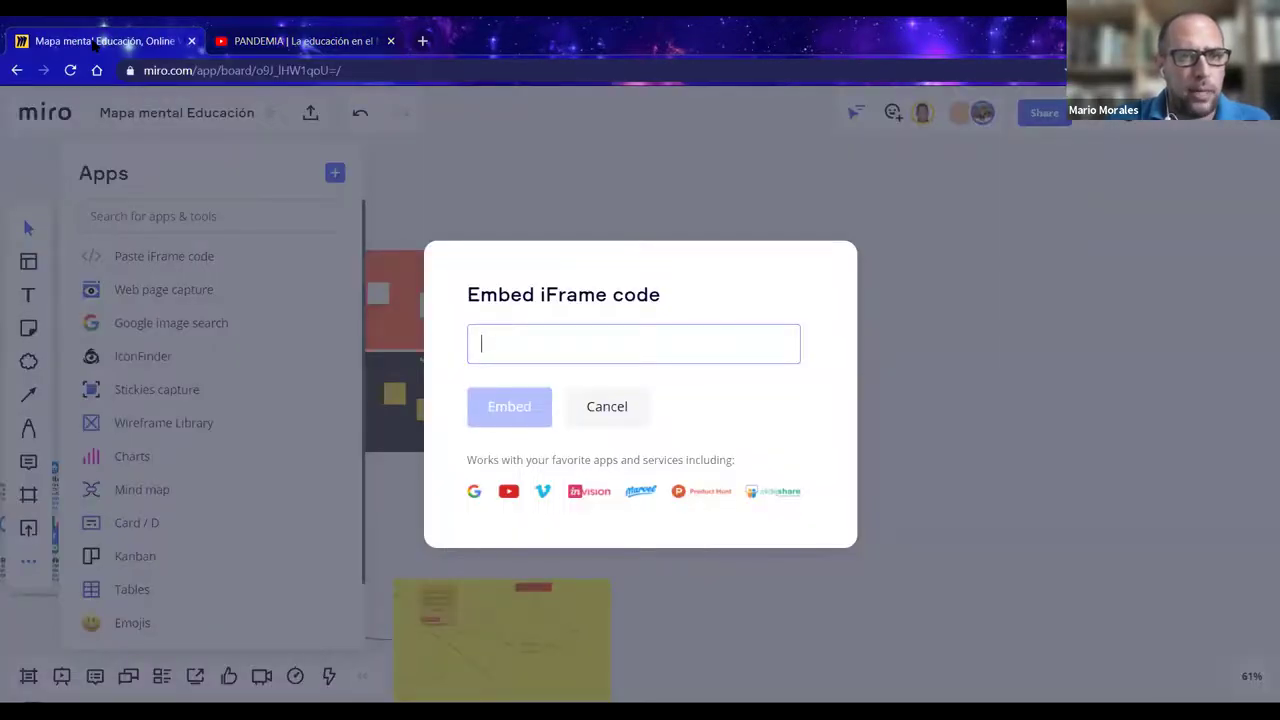
left_click(486, 344)
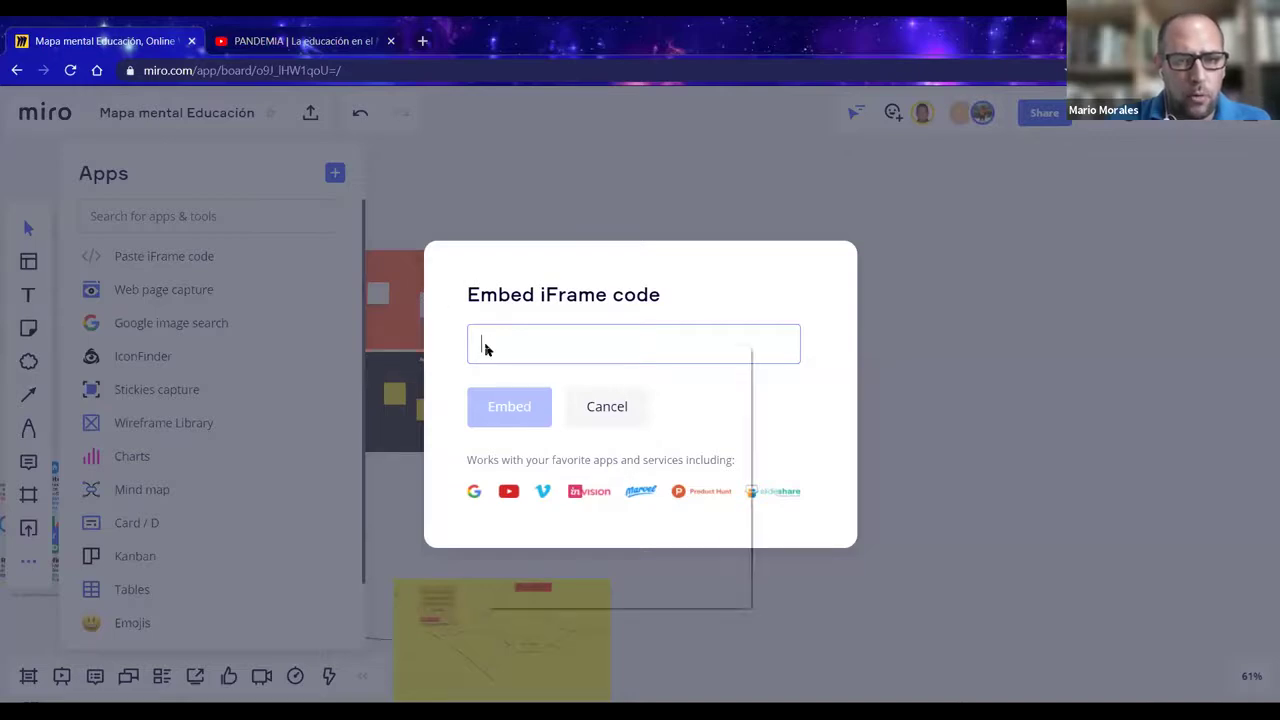
right_click(486, 345)
left_click(525, 474)
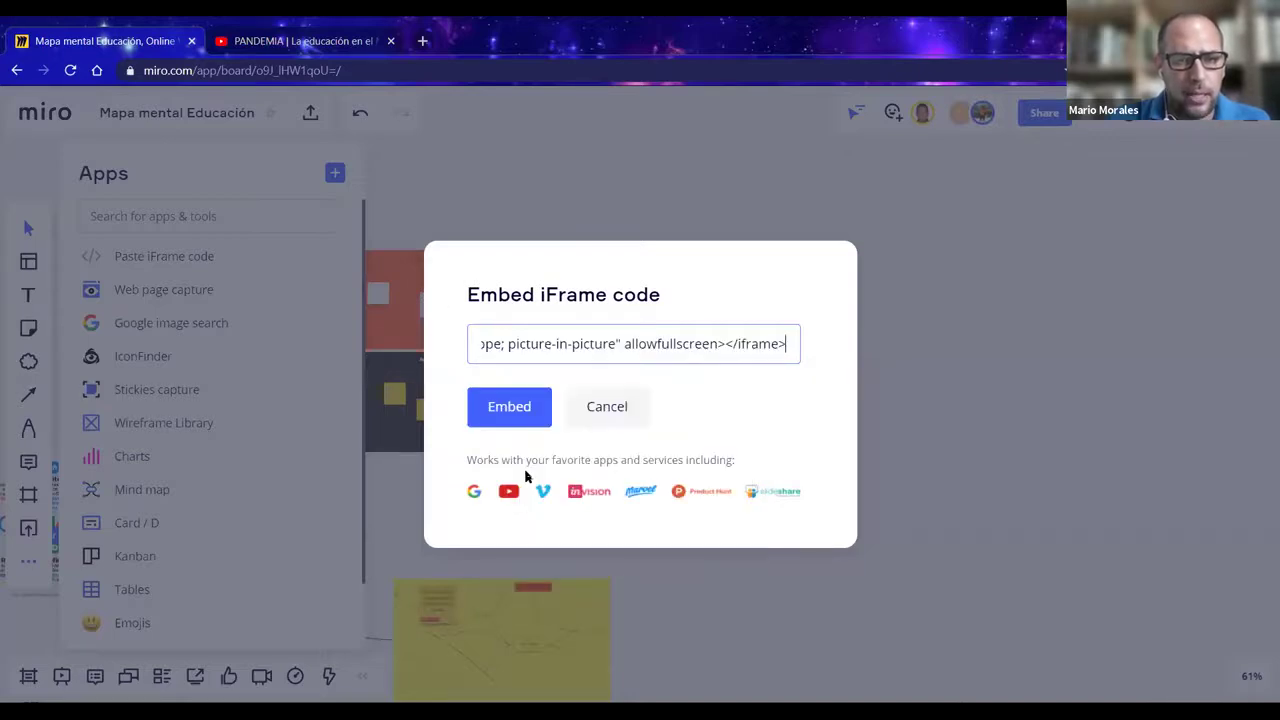
left_click(511, 410)
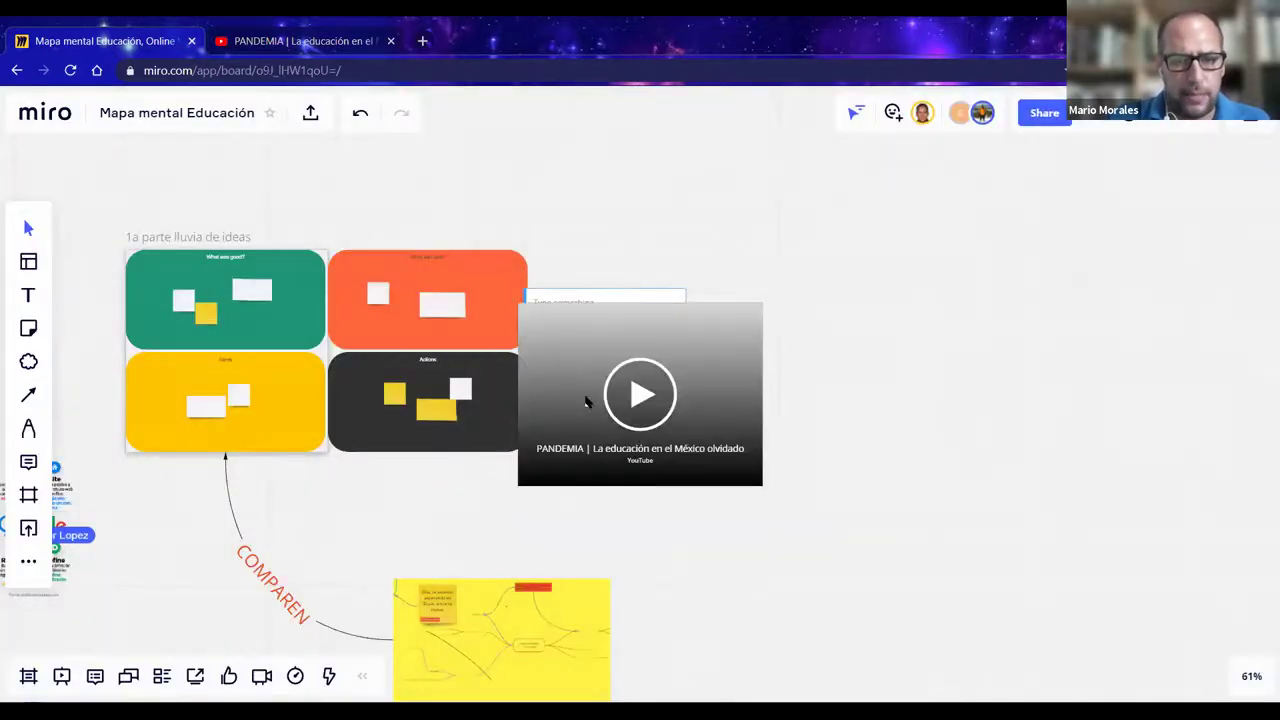
left_click_drag(605, 405, 645, 443)
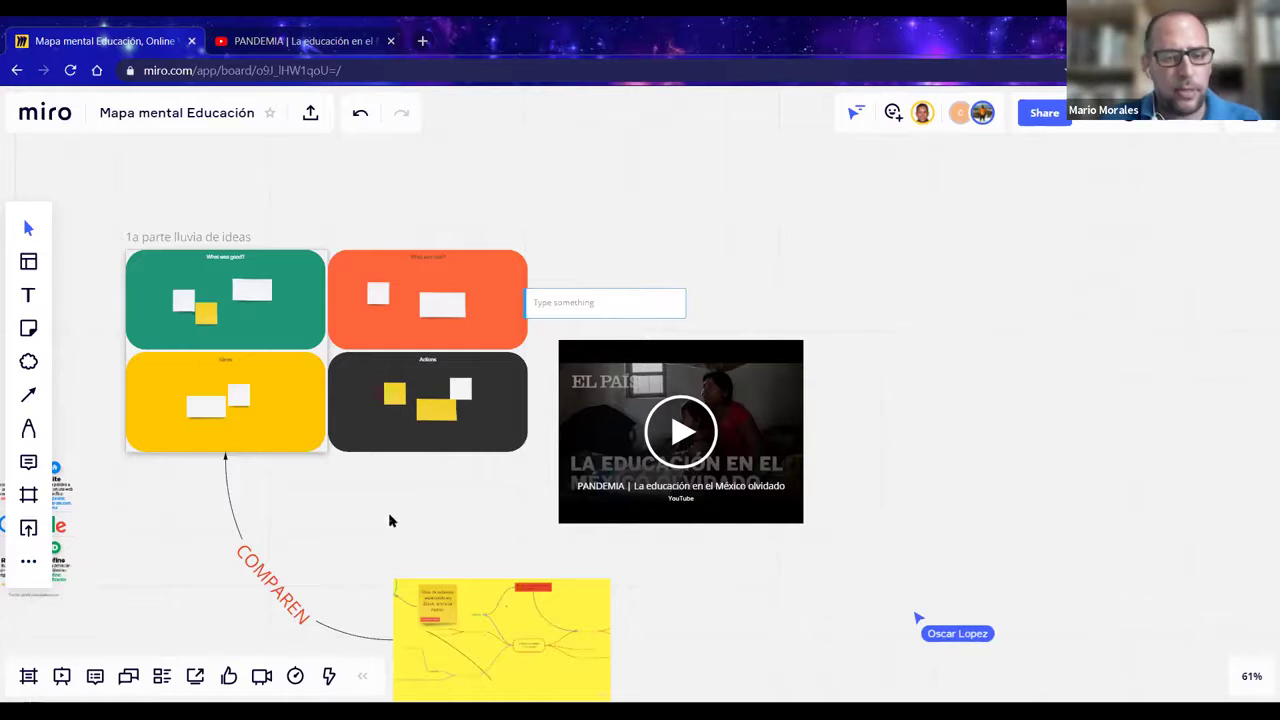
- Look over the pyramid diagram and neighbouring board content, and review the board's activity history before closing it
mouse_move(391, 520)
left_mouse_down()
mouse_move(503, 532)
mouse_move(731, 369)
mouse_move(726, 329)
mouse_move(752, 331)
left_mouse_up()
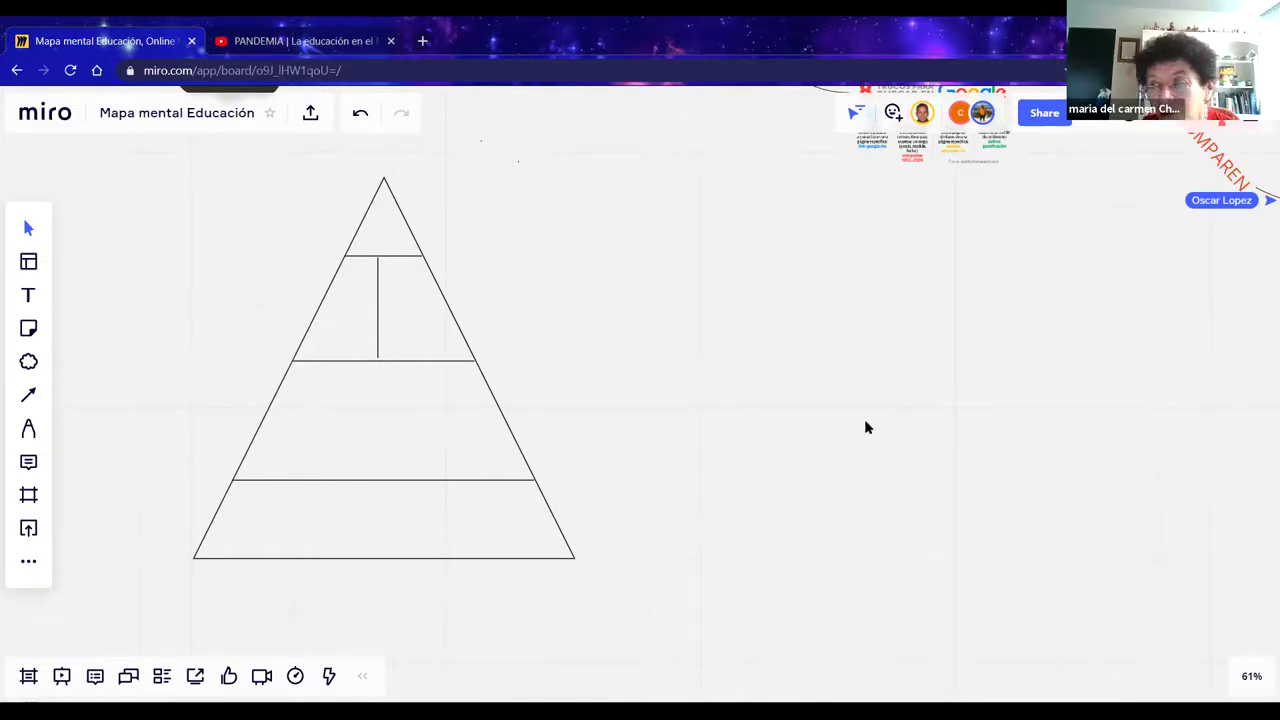
left_click(328, 676)
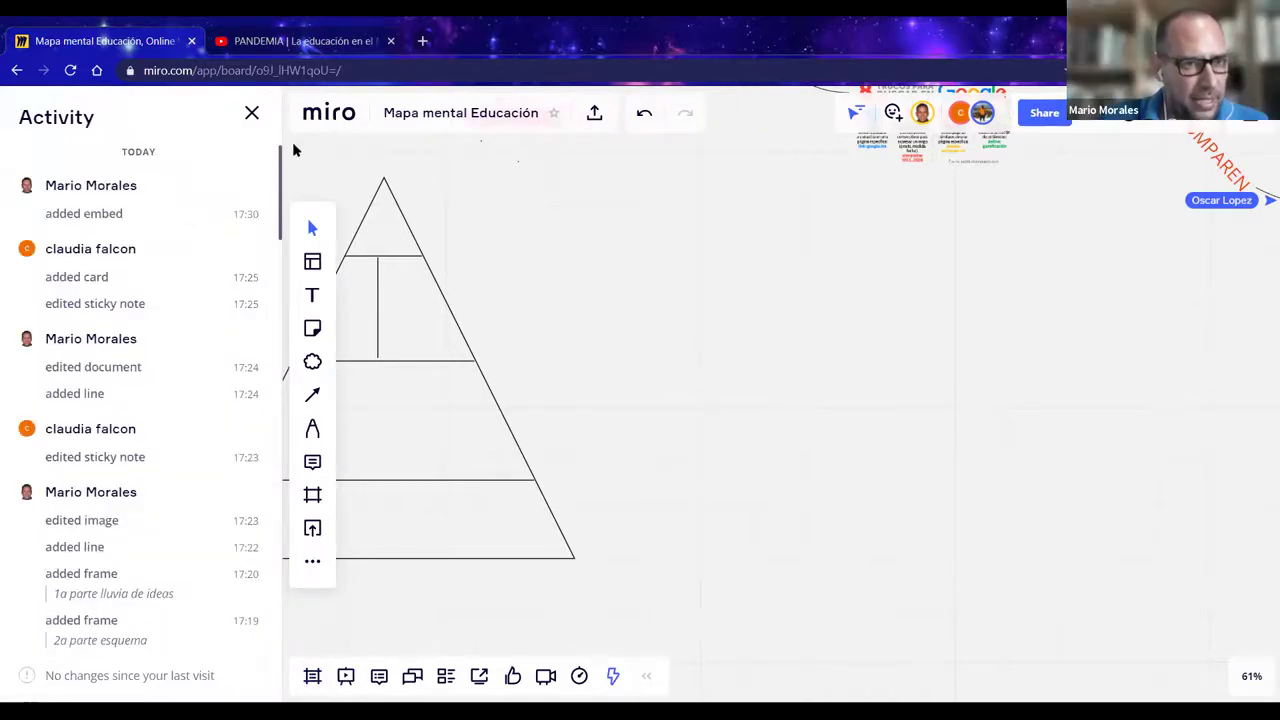
left_click(247, 116)
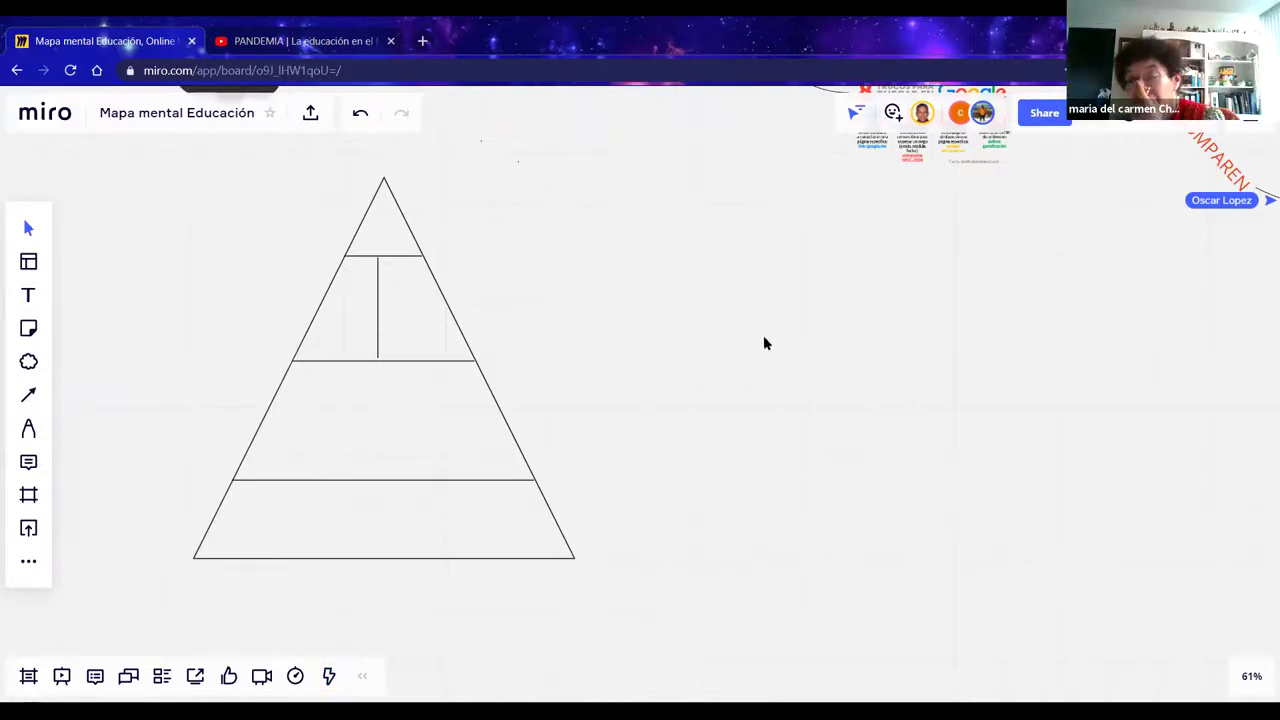
scroll(763, 343, "up", 5)
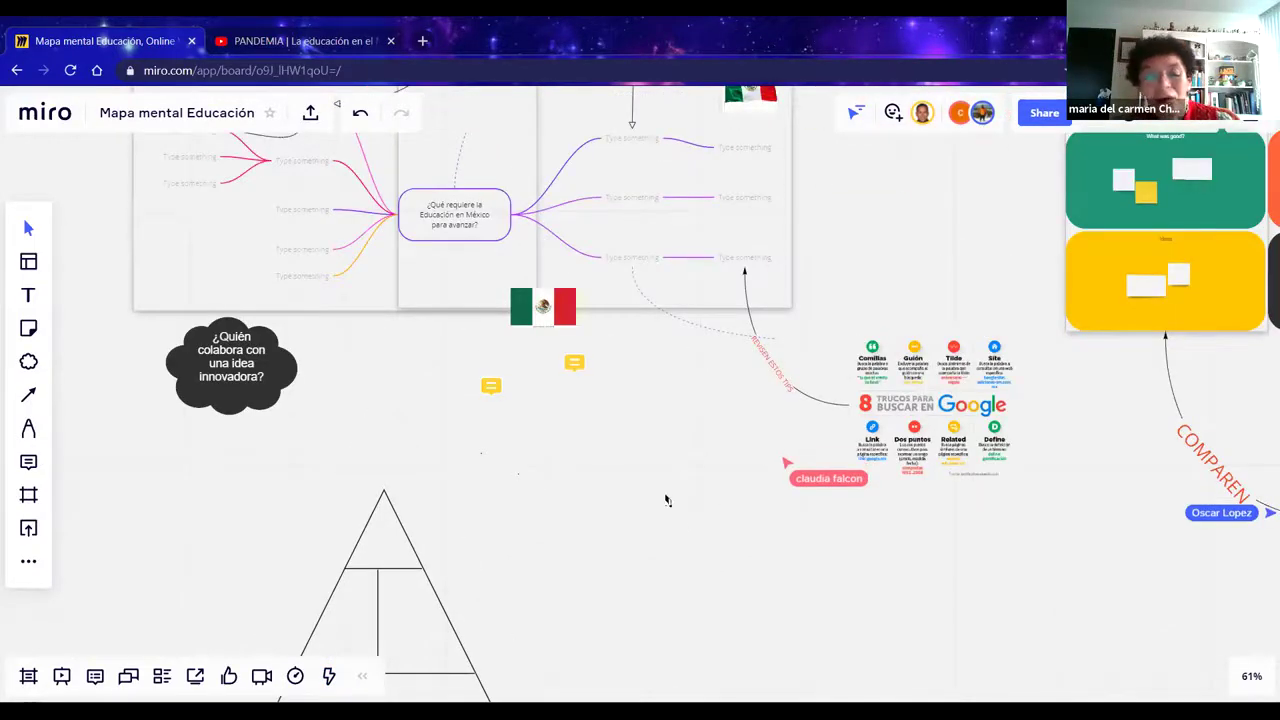
scroll(667, 500, "down", 5)
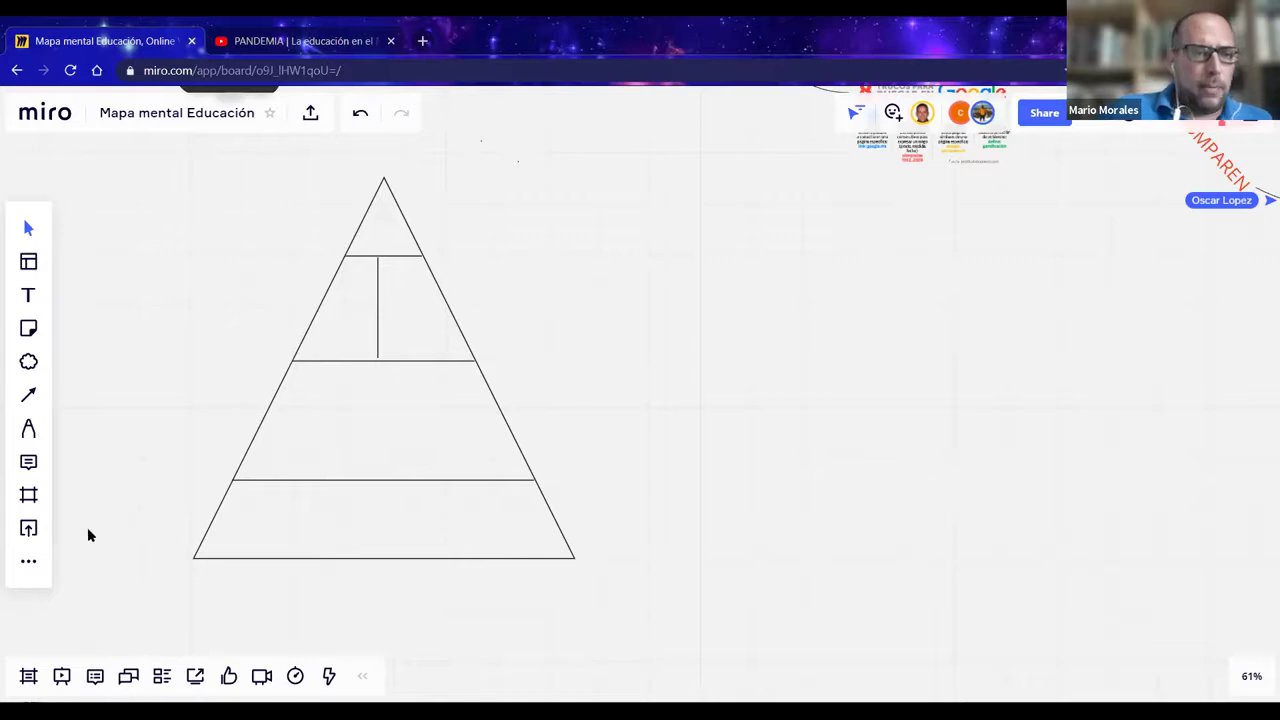
left_click(24, 566)
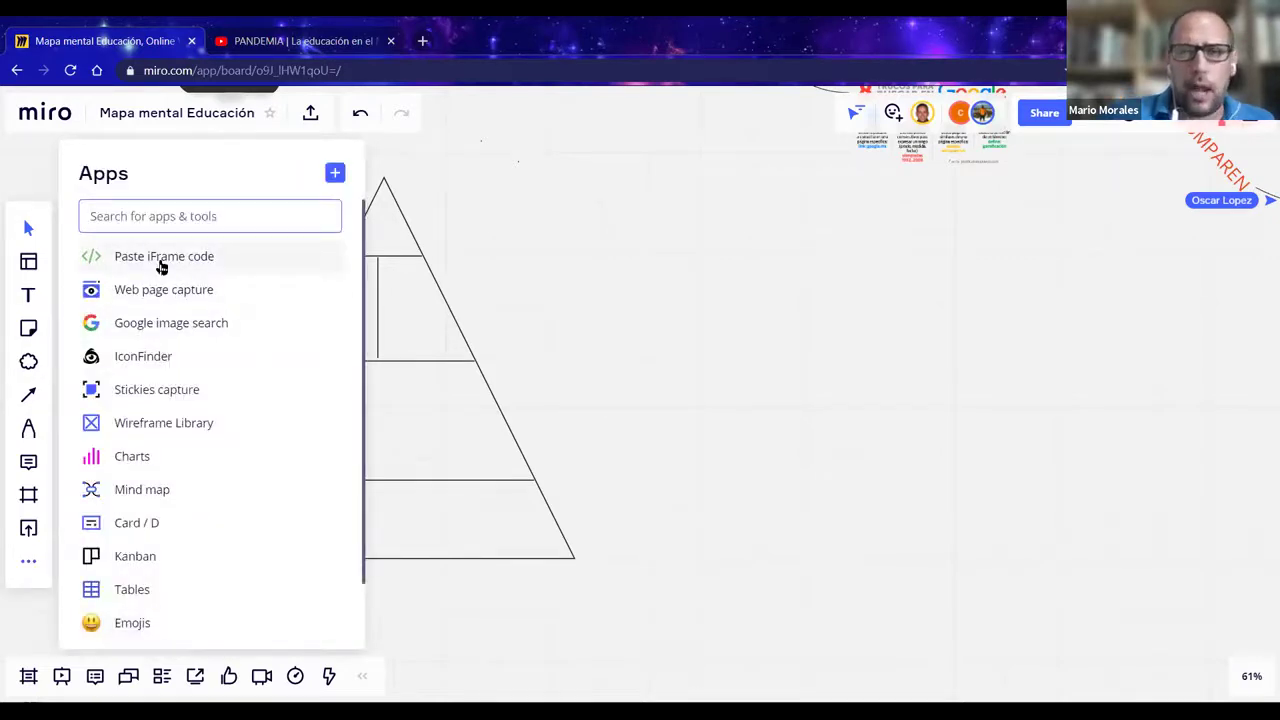
left_click(159, 262)
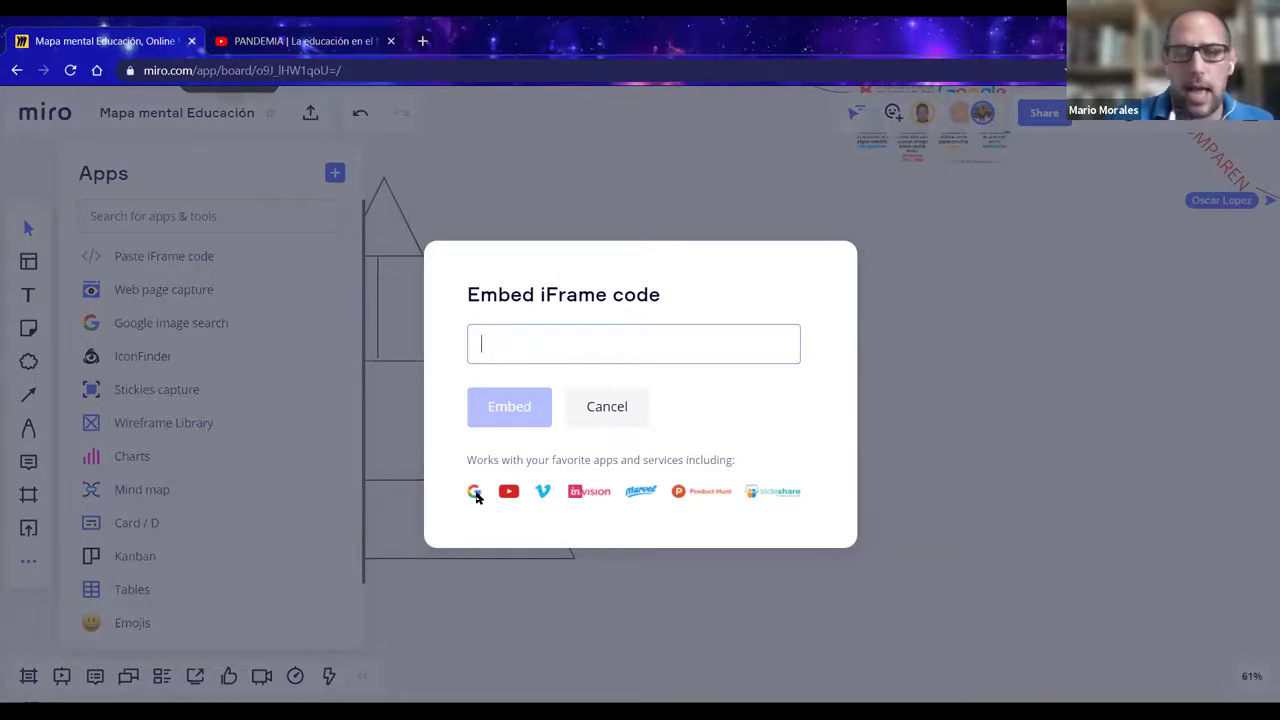
left_click(980, 271)
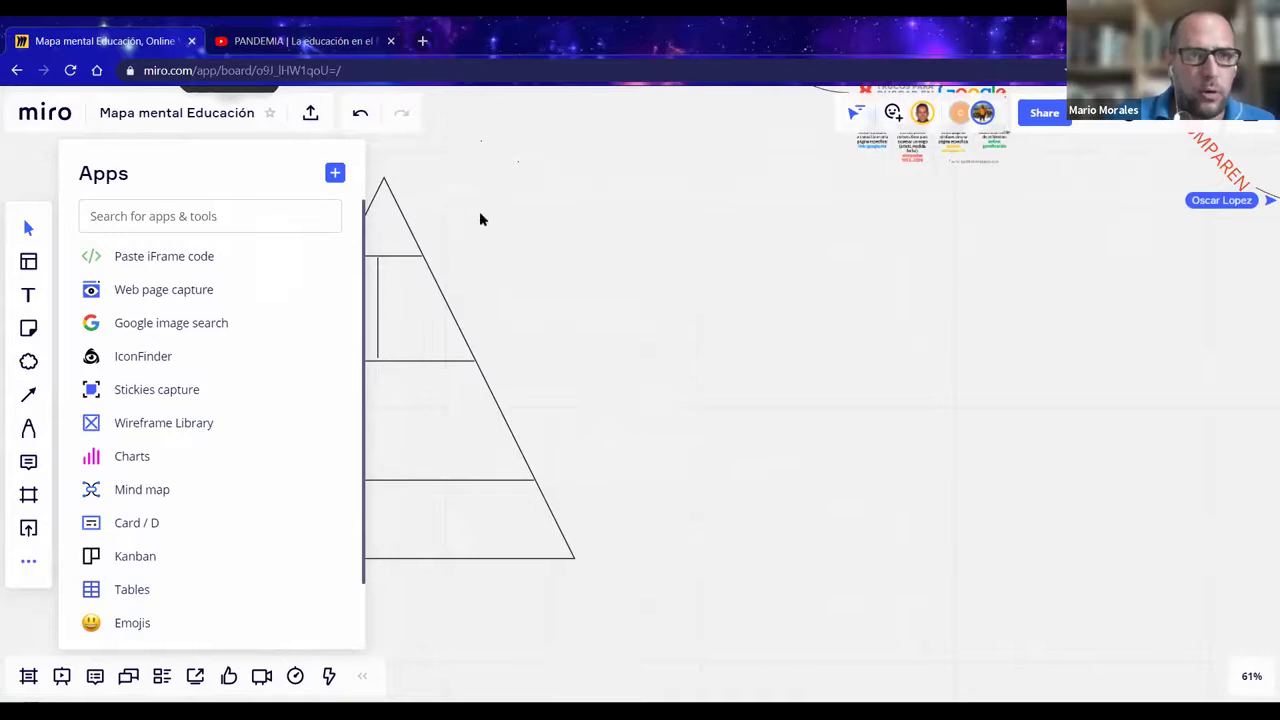
- Open Google Drive at drive.google.com/drive/ in a new browser tab, leaving the new-item options unused
key("ctrl+t")
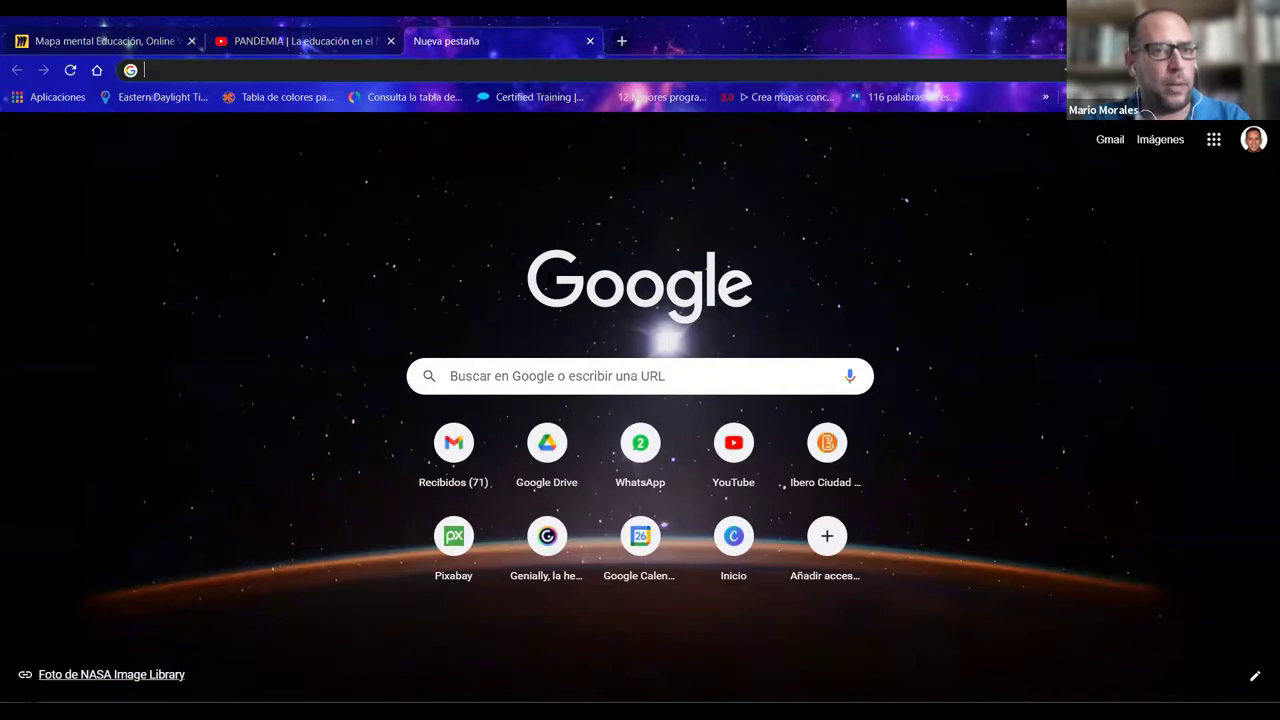
type("drive.google.com/drive/")
key("Return")
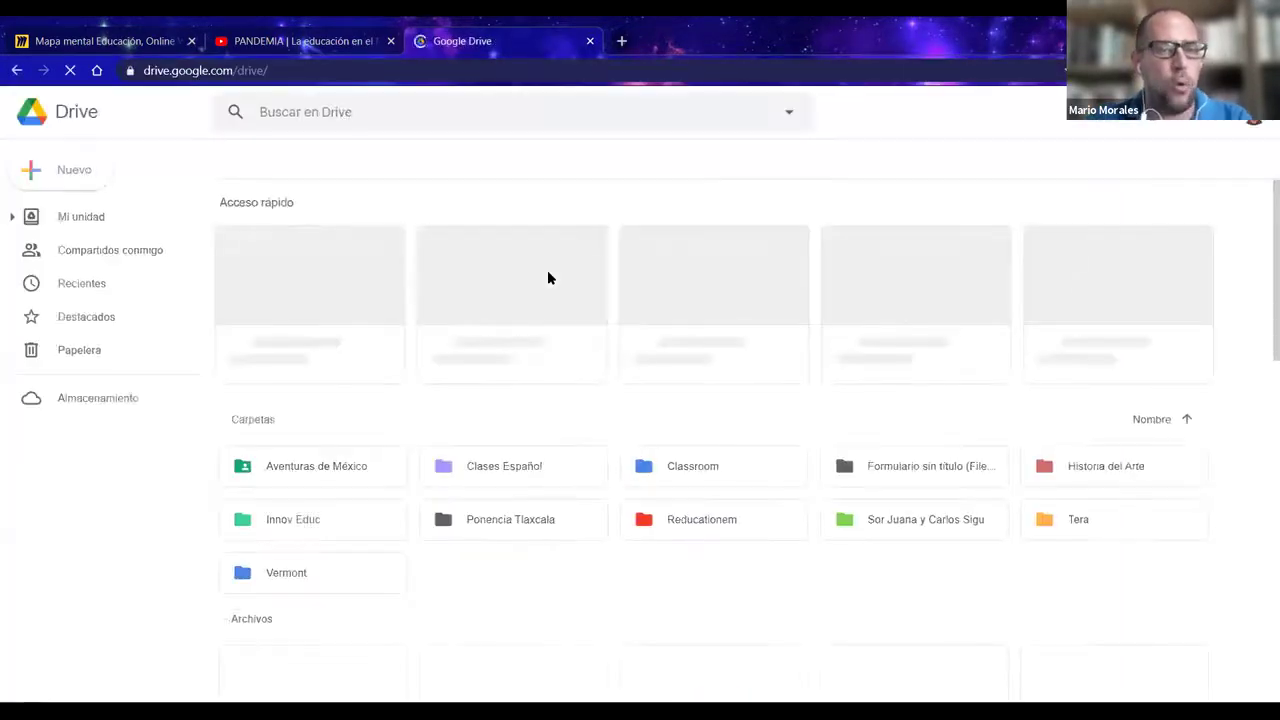
left_click(64, 172)
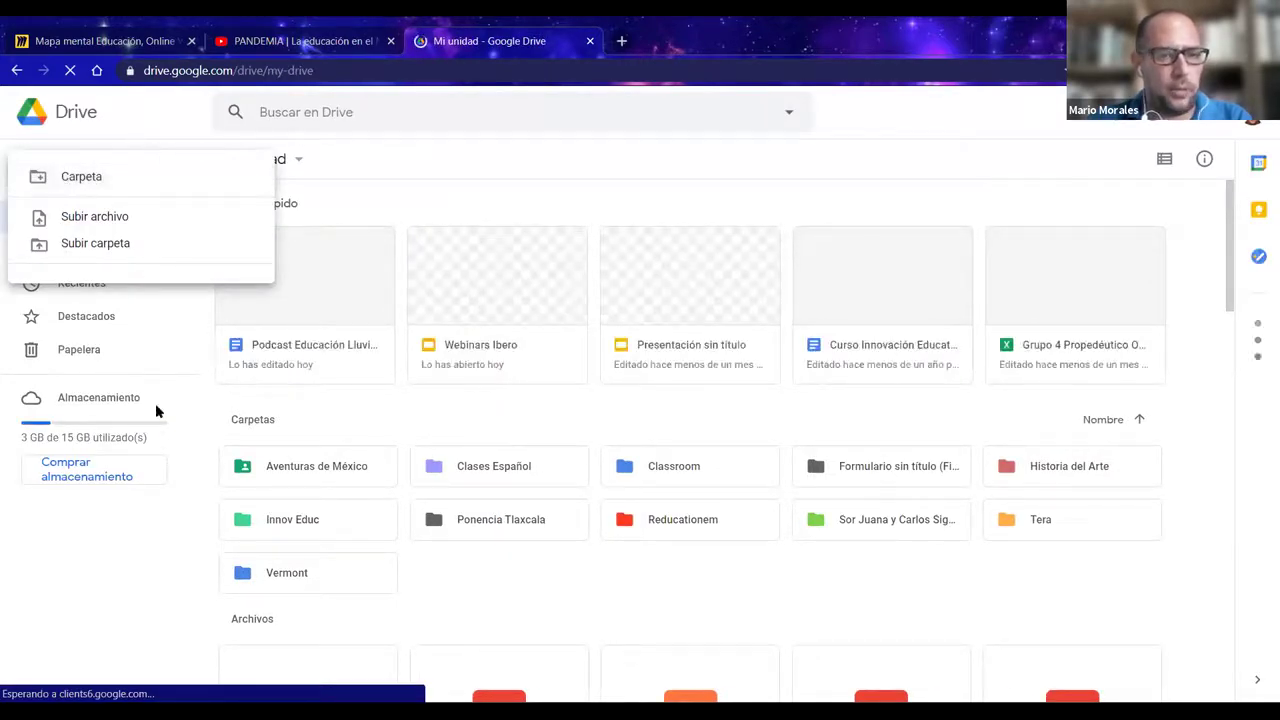
left_click(420, 417)
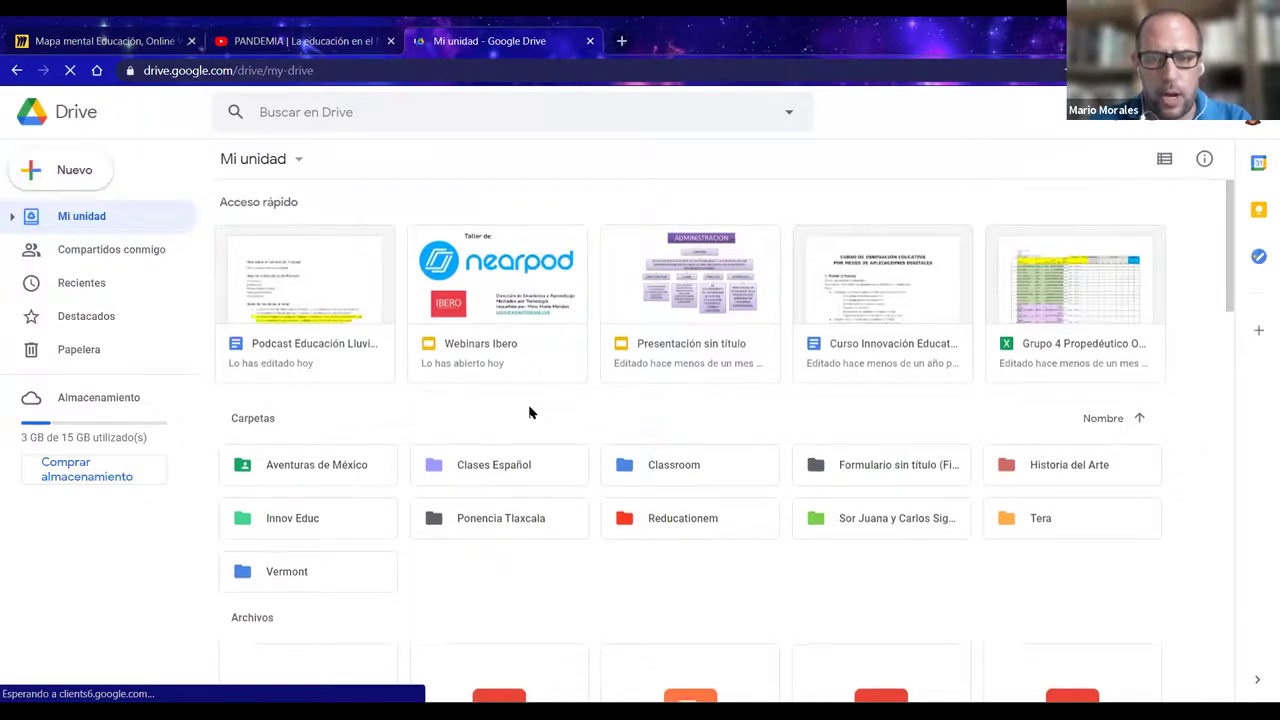
- Find the "¿Qué te pareció el video?" form among the files in Mi unidad and open it
scroll(531, 412, "down", 2)
scroll(531, 412, "down", 4)
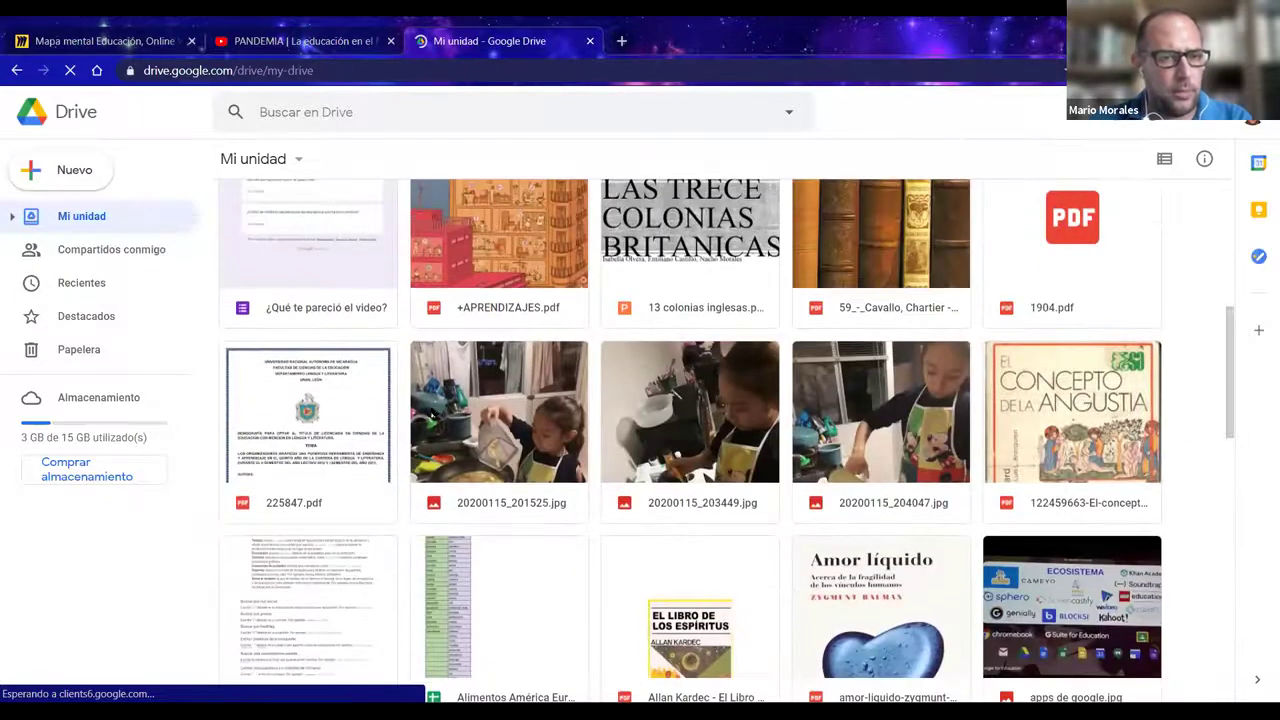
scroll(270, 385, "up", 2)
left_click(295, 395)
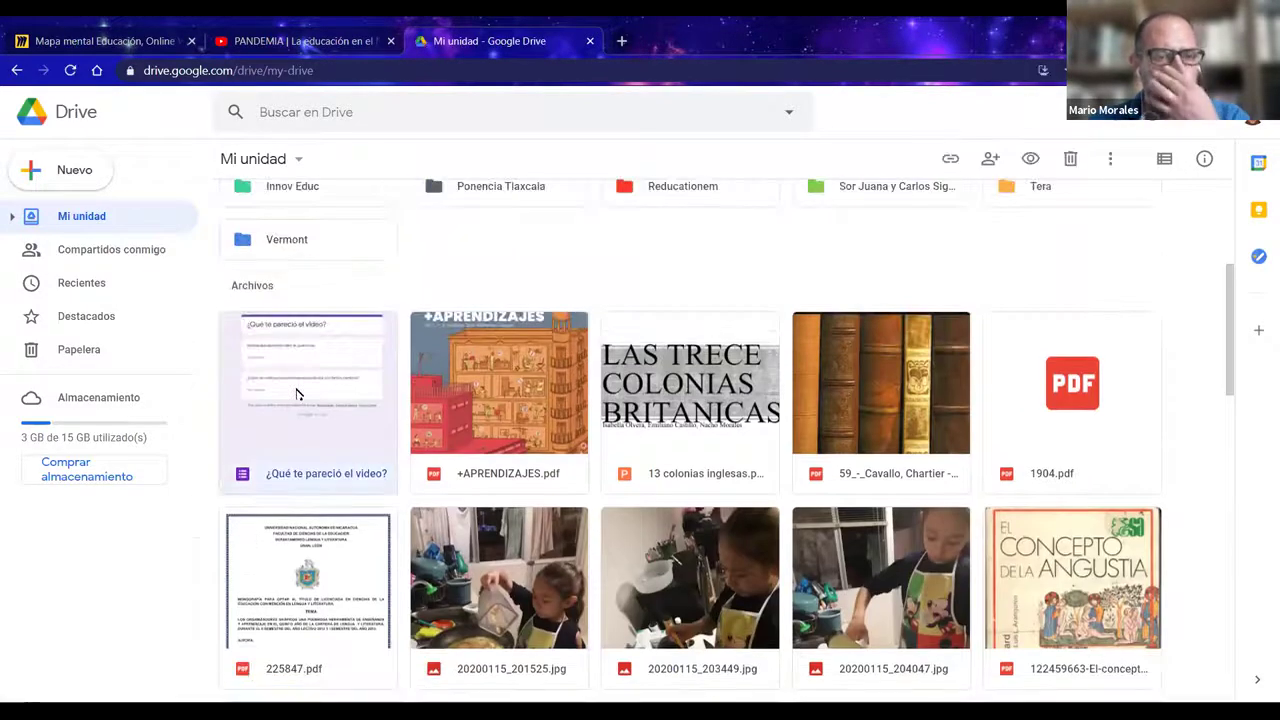
double_click(295, 395)
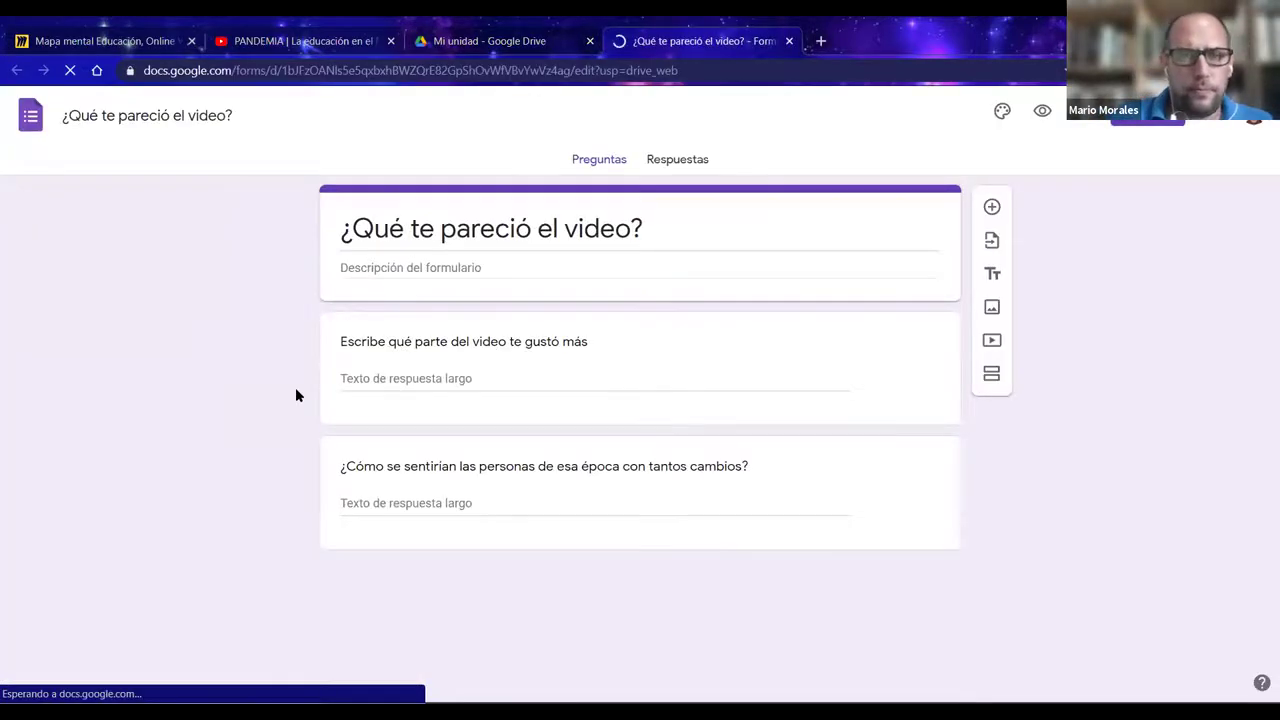
- Copy the form's HTML embed code from its sending options, cancelling the form settings dialog without changes
left_click(1088, 118)
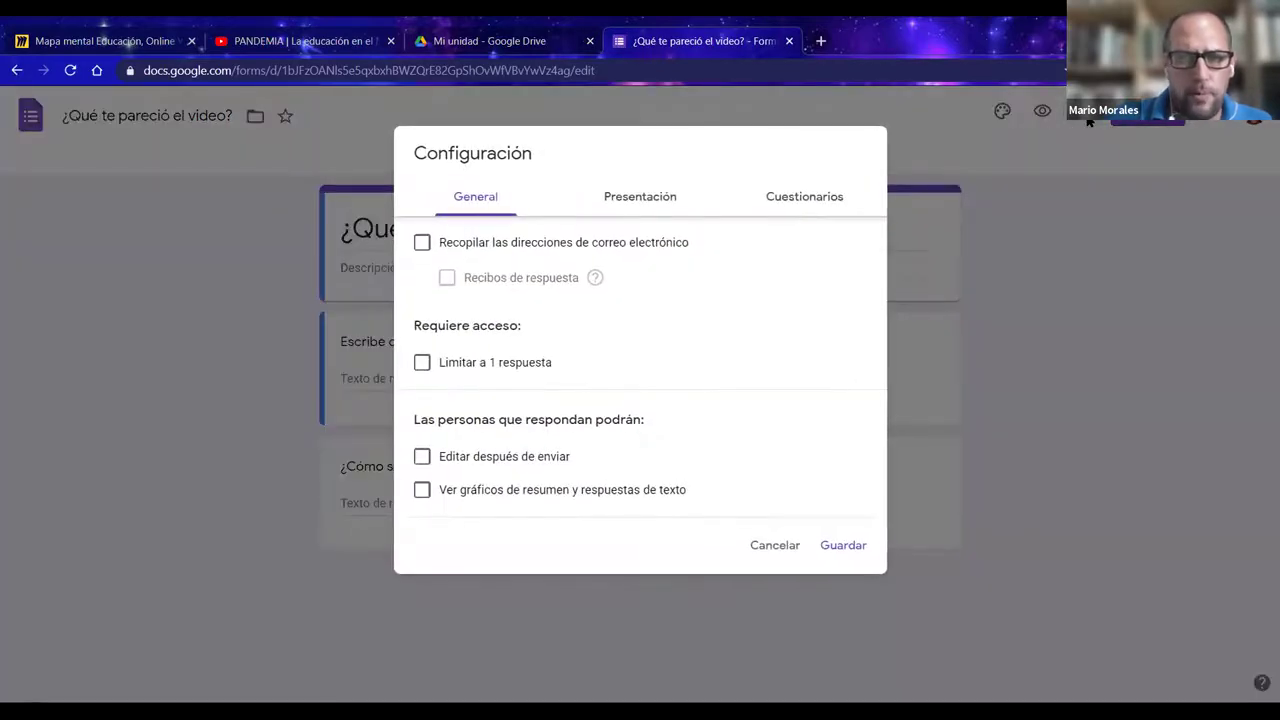
left_click(760, 548)
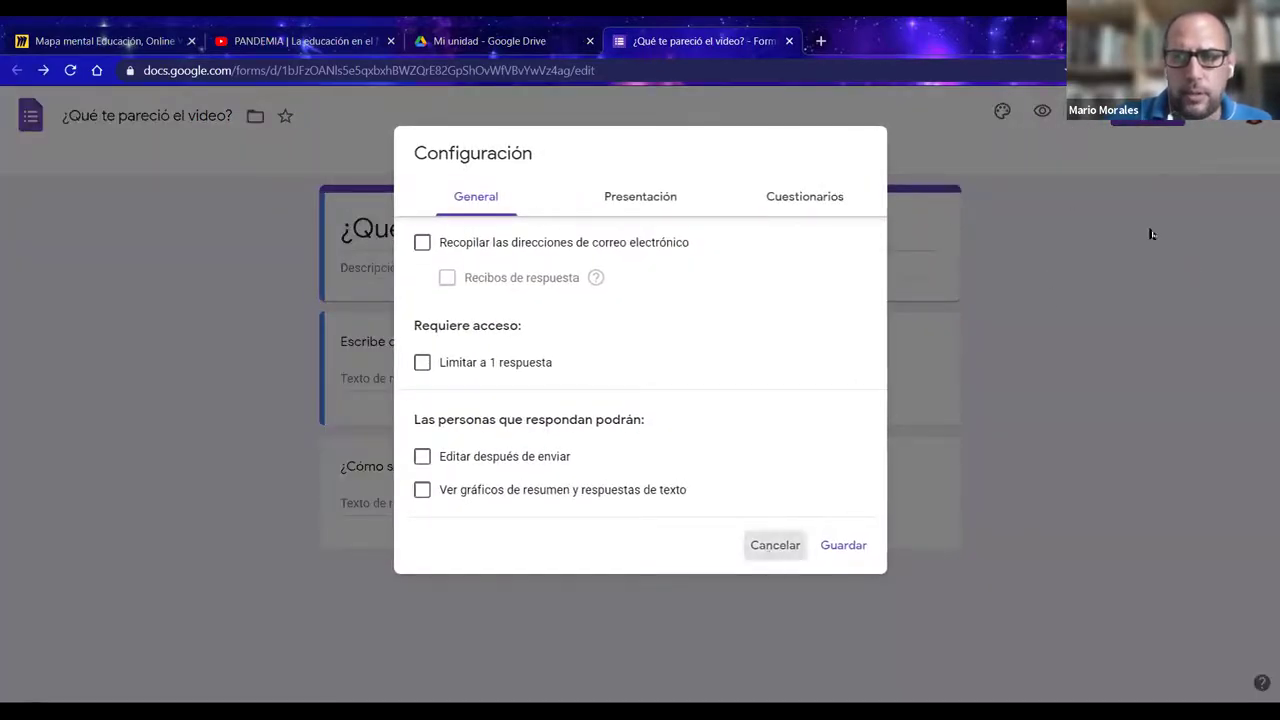
left_click(1152, 122)
left_click(649, 240)
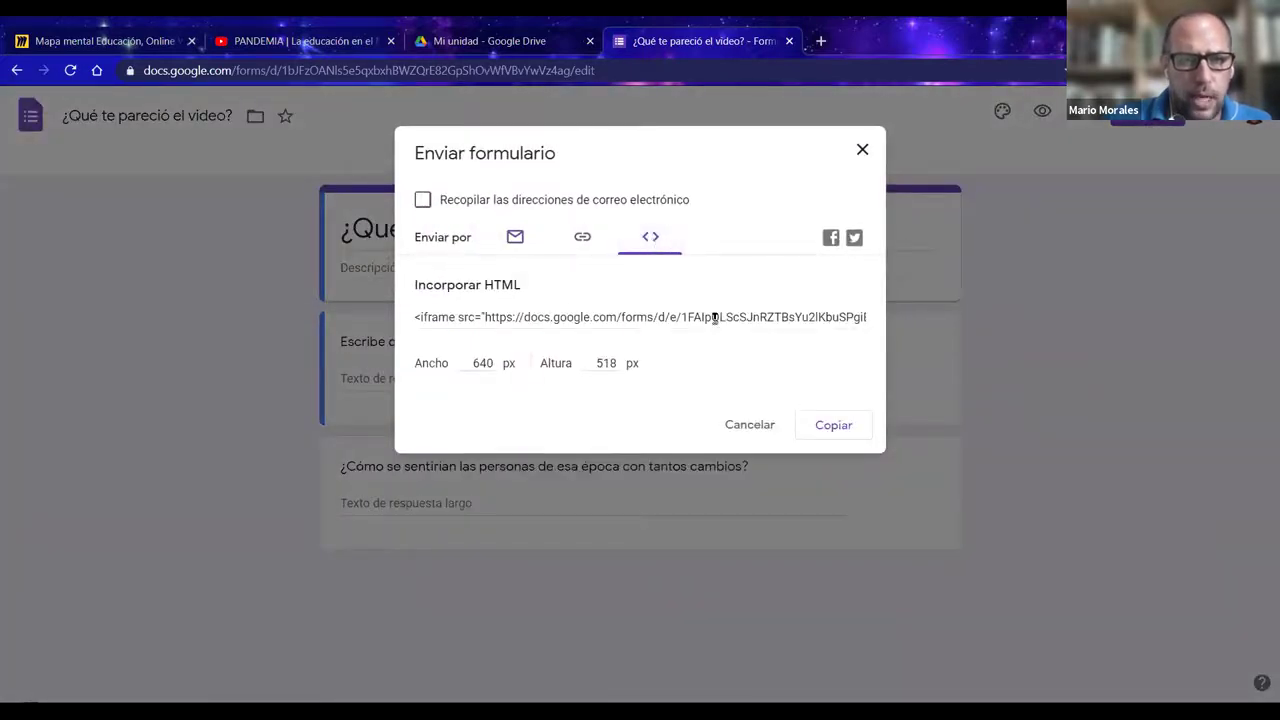
left_click(831, 427)
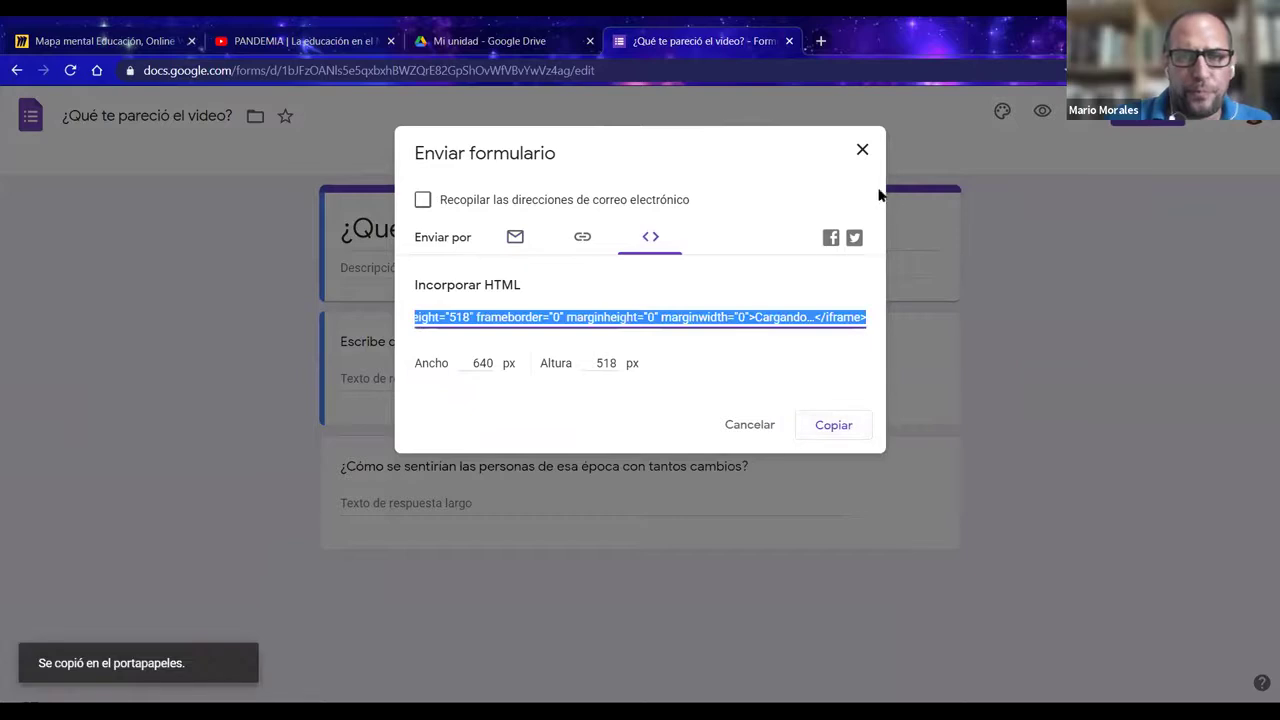
left_click(862, 149)
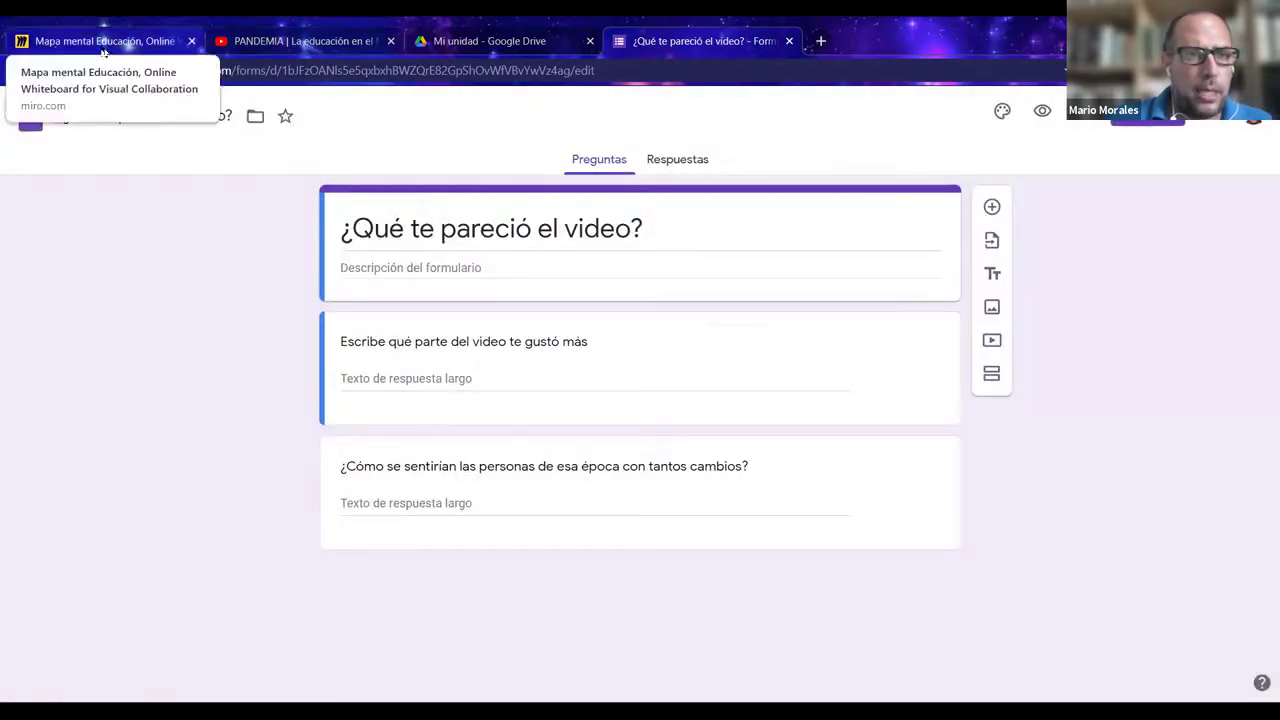
- Switch to the Miro board and embed the copied form code as an iFrame
left_click(104, 48)
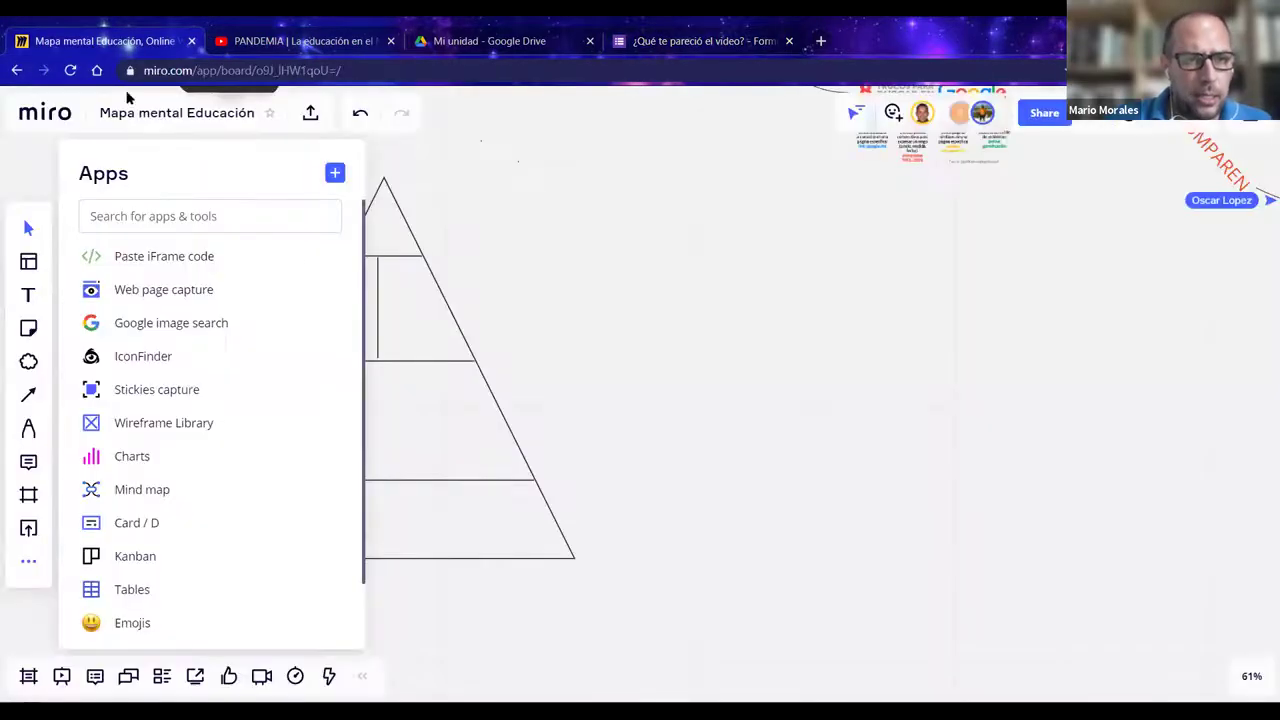
left_click(158, 262)
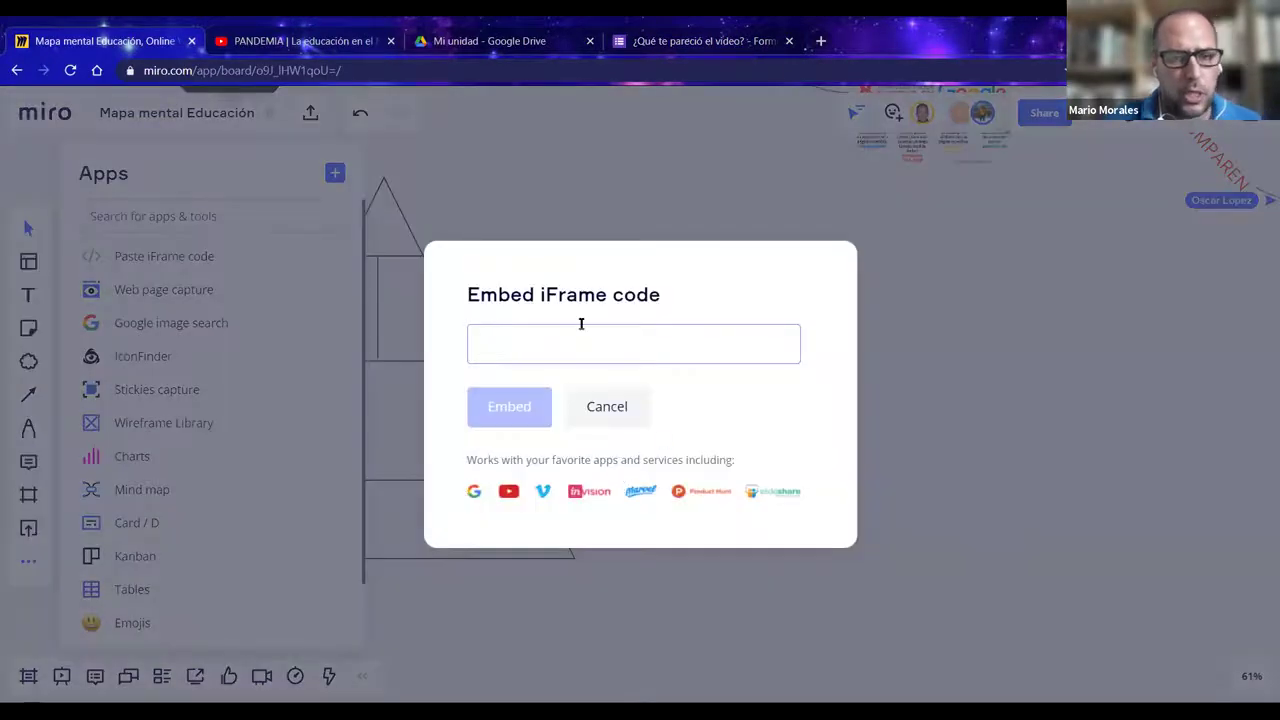
key("ctrl+v")
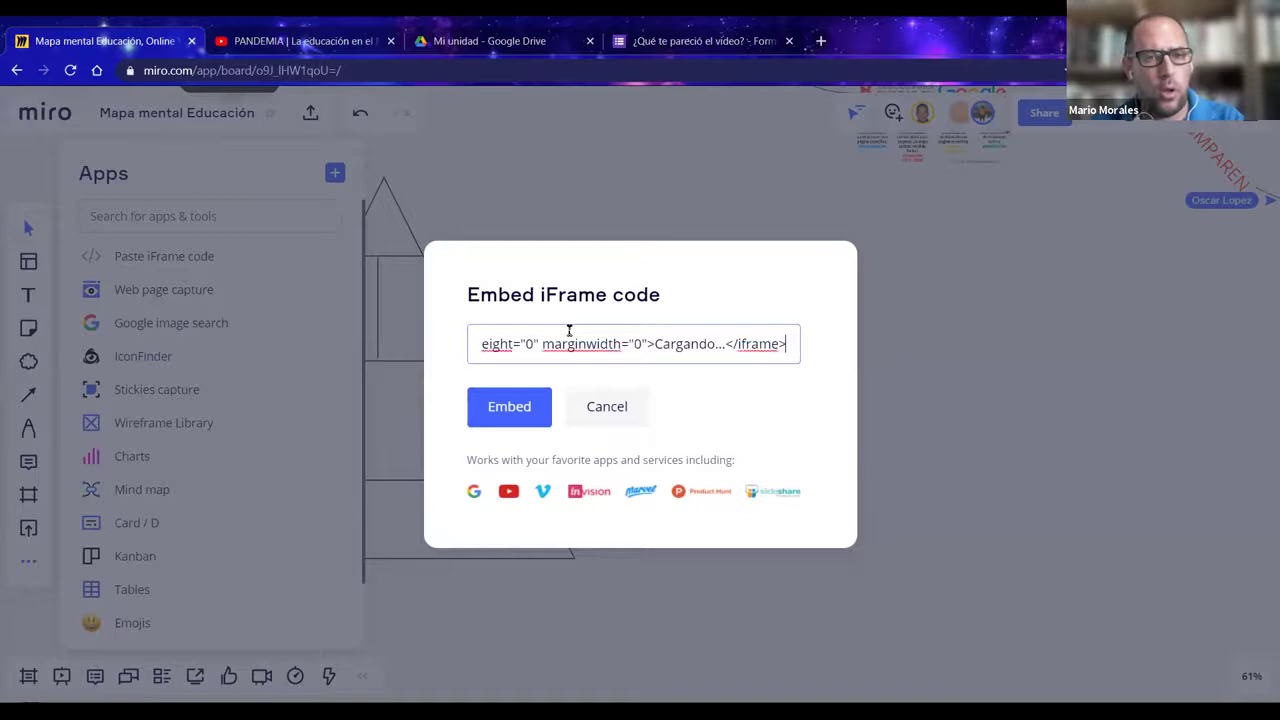
left_click(506, 410)
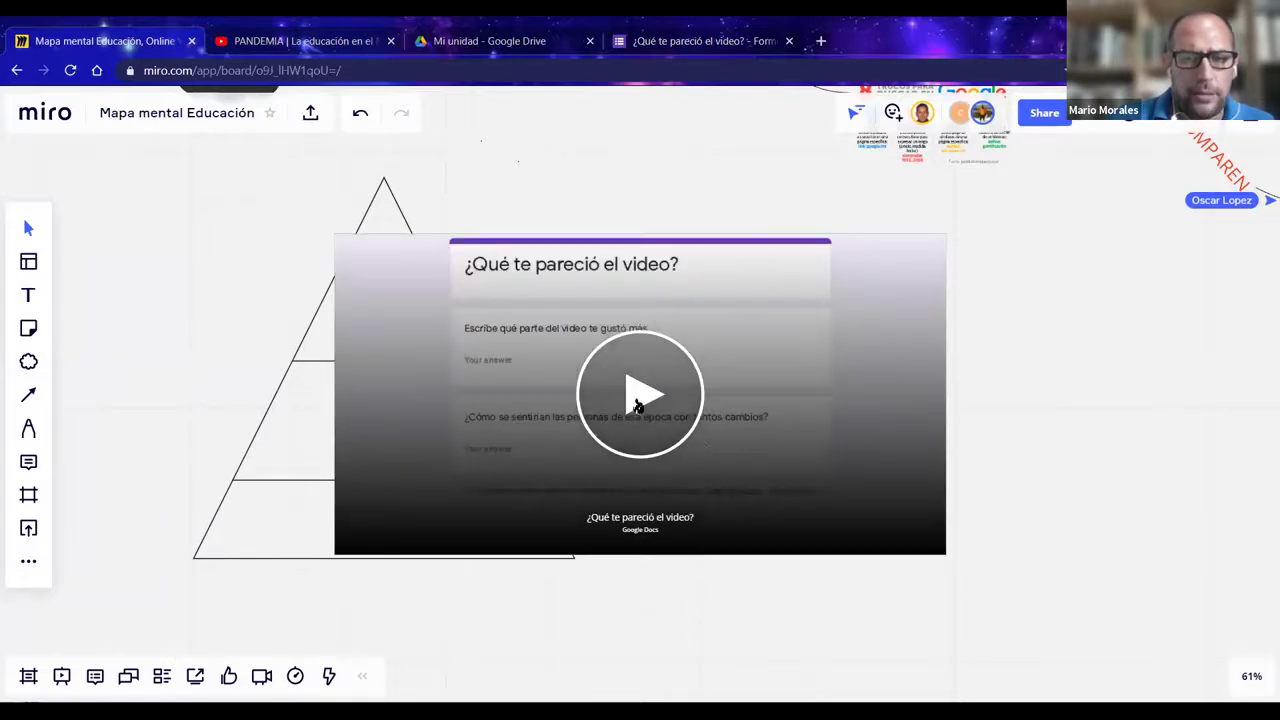
- Open the embedded "¿Qué te pareció el video?" form, examine its two answer fields and submit option, and close it without answering
left_click(780, 458)
left_click(780, 458)
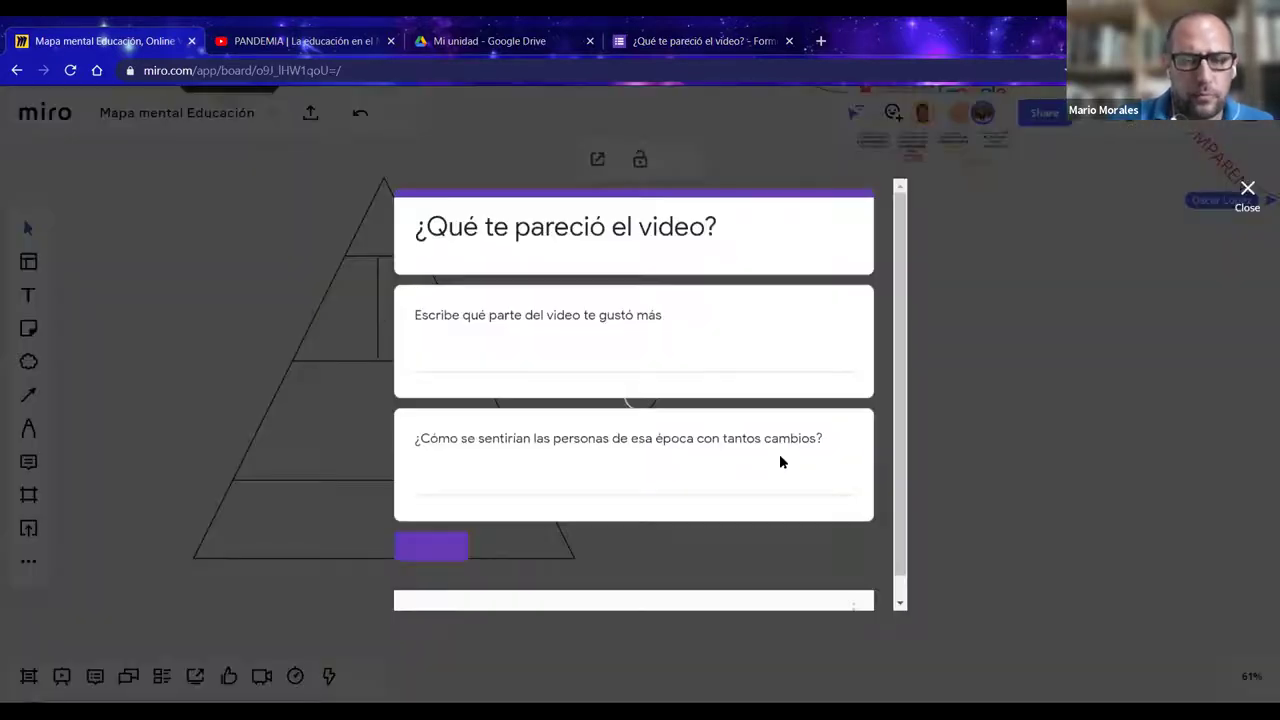
left_click(500, 358)
scroll(725, 357, "down", 1)
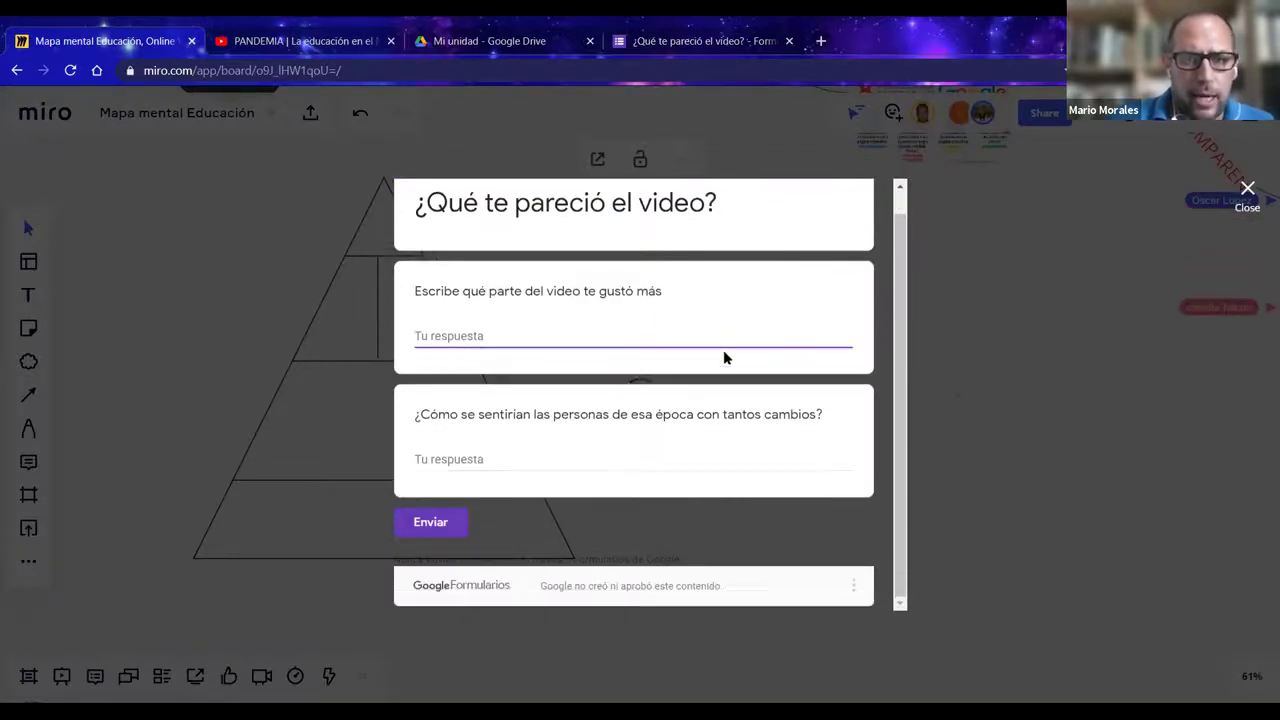
left_click(476, 459)
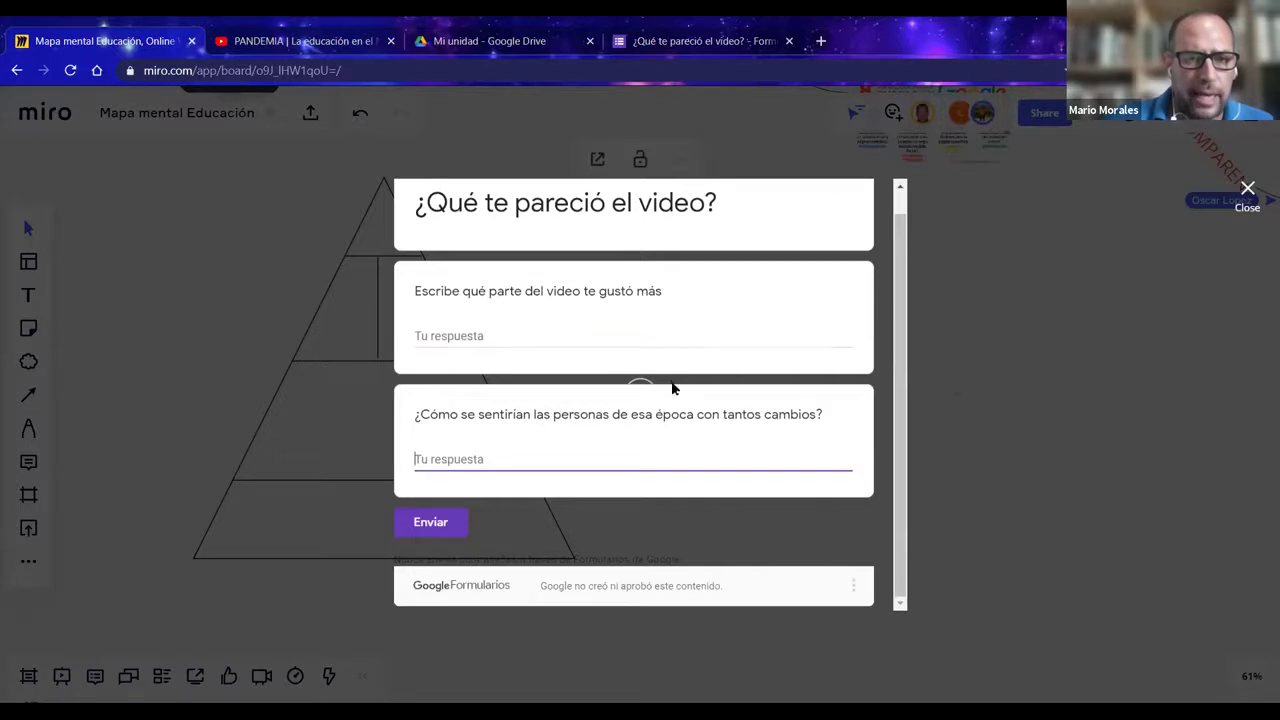
scroll(490, 388, "up", 1)
left_click(484, 366)
left_click(474, 480)
scroll(697, 546, "down", 1)
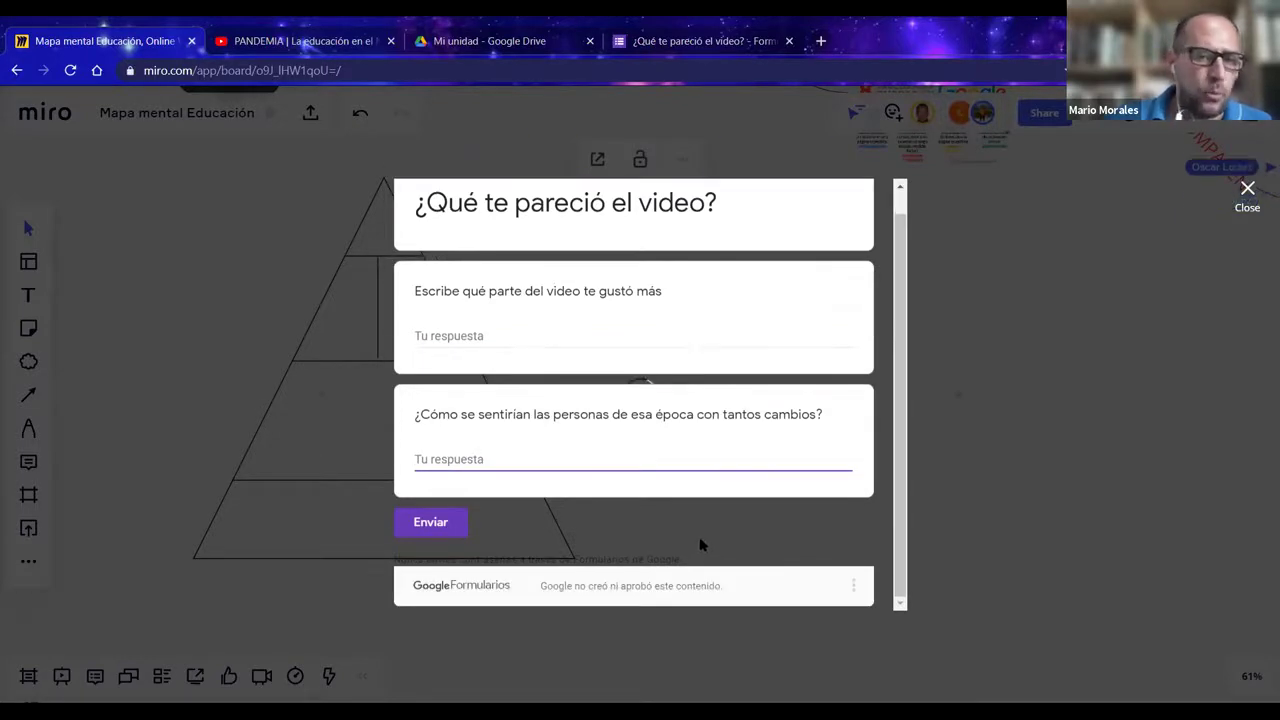
scroll(697, 543, "up", 1)
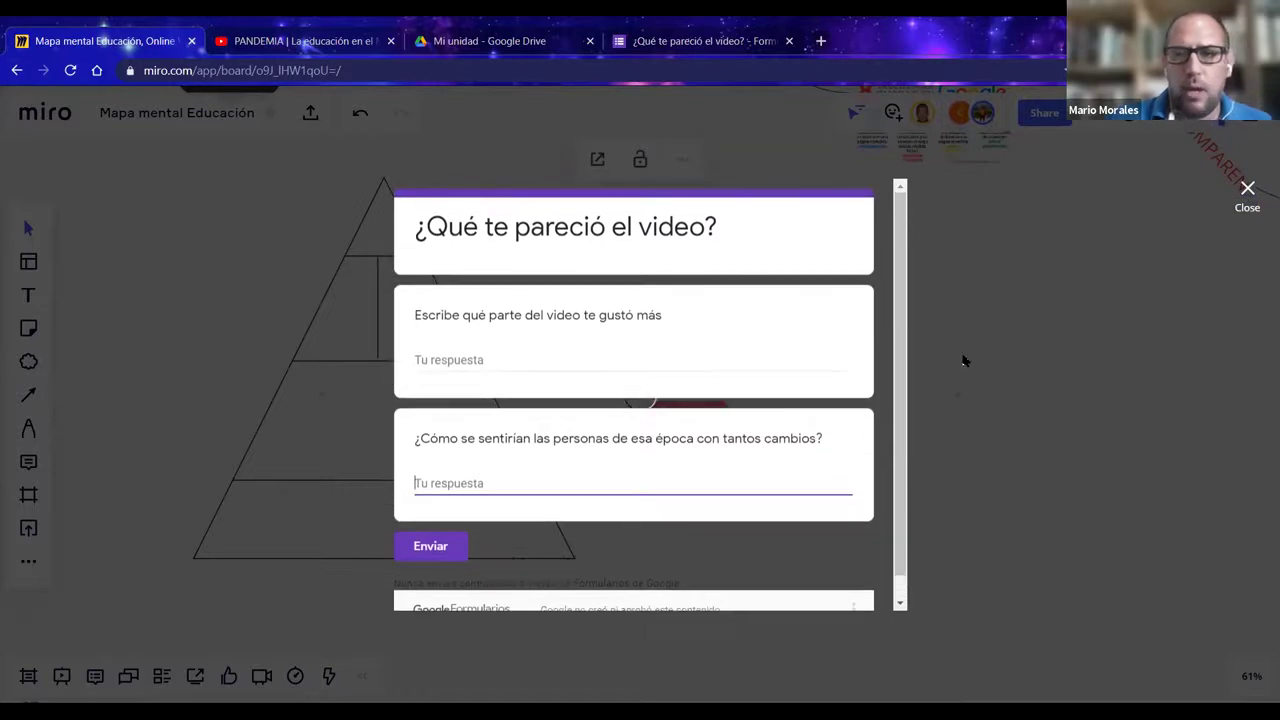
left_click(1130, 326)
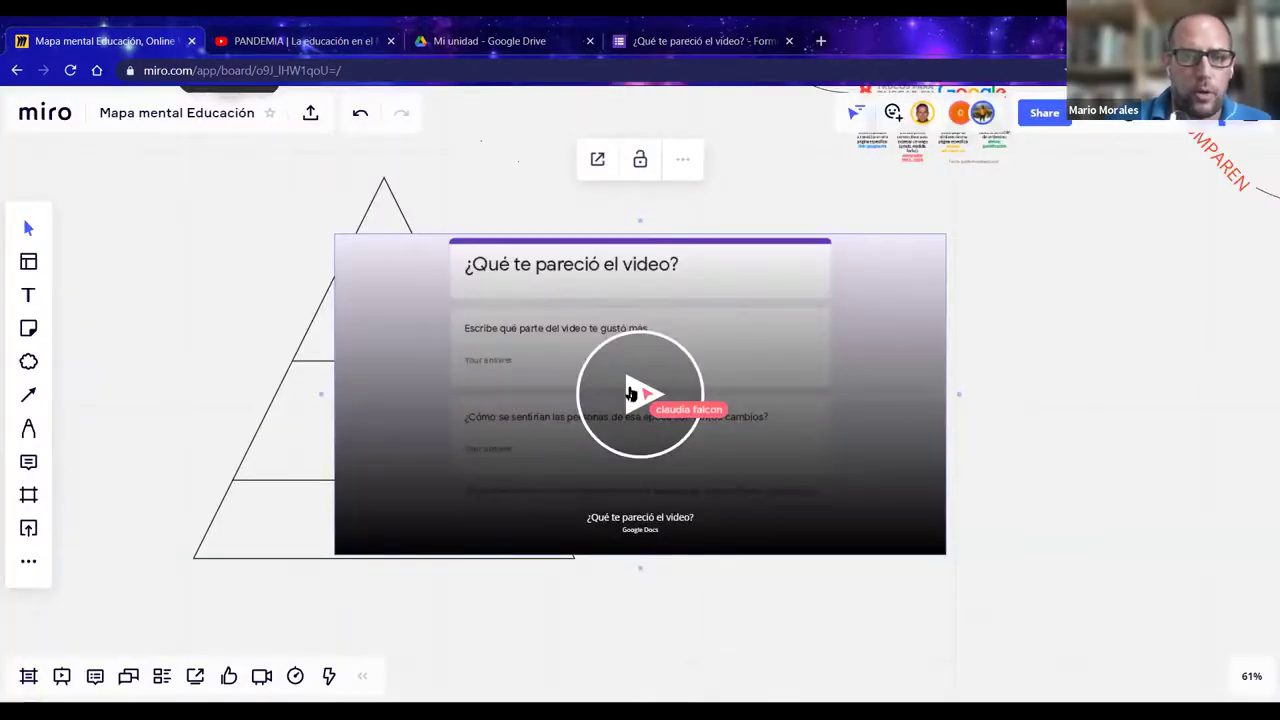
left_click(628, 398)
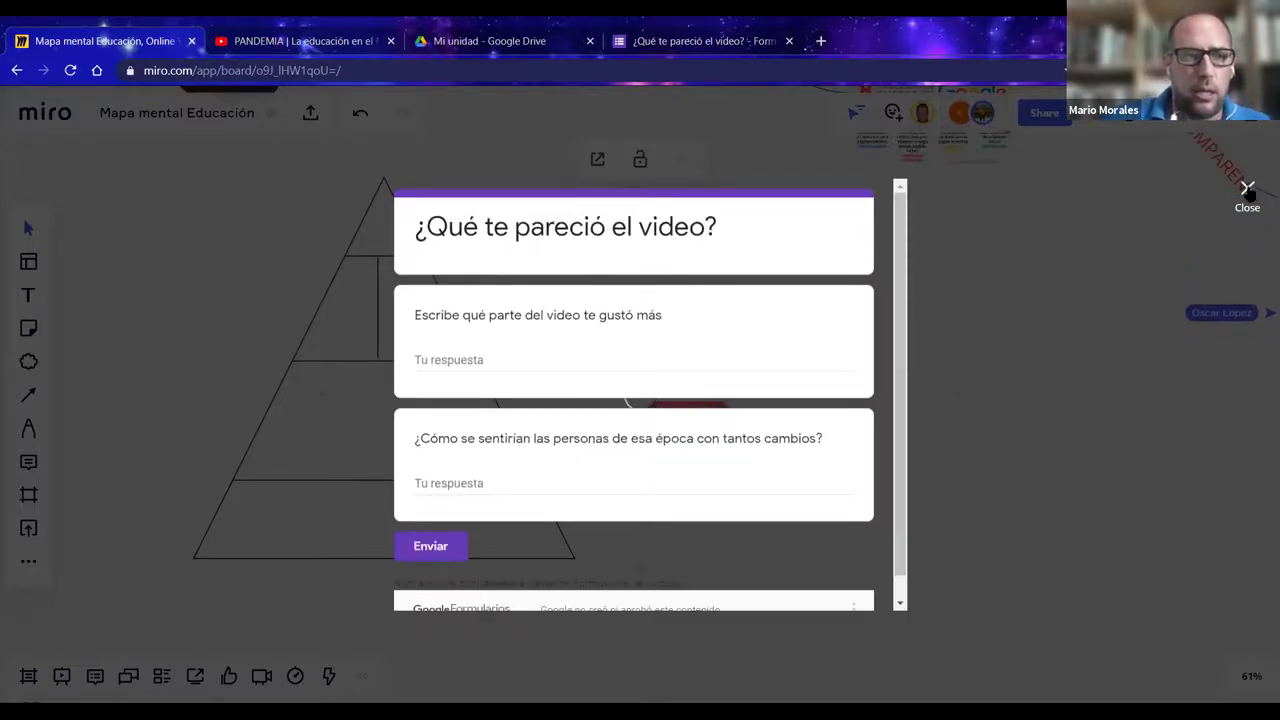
left_click(1247, 190)
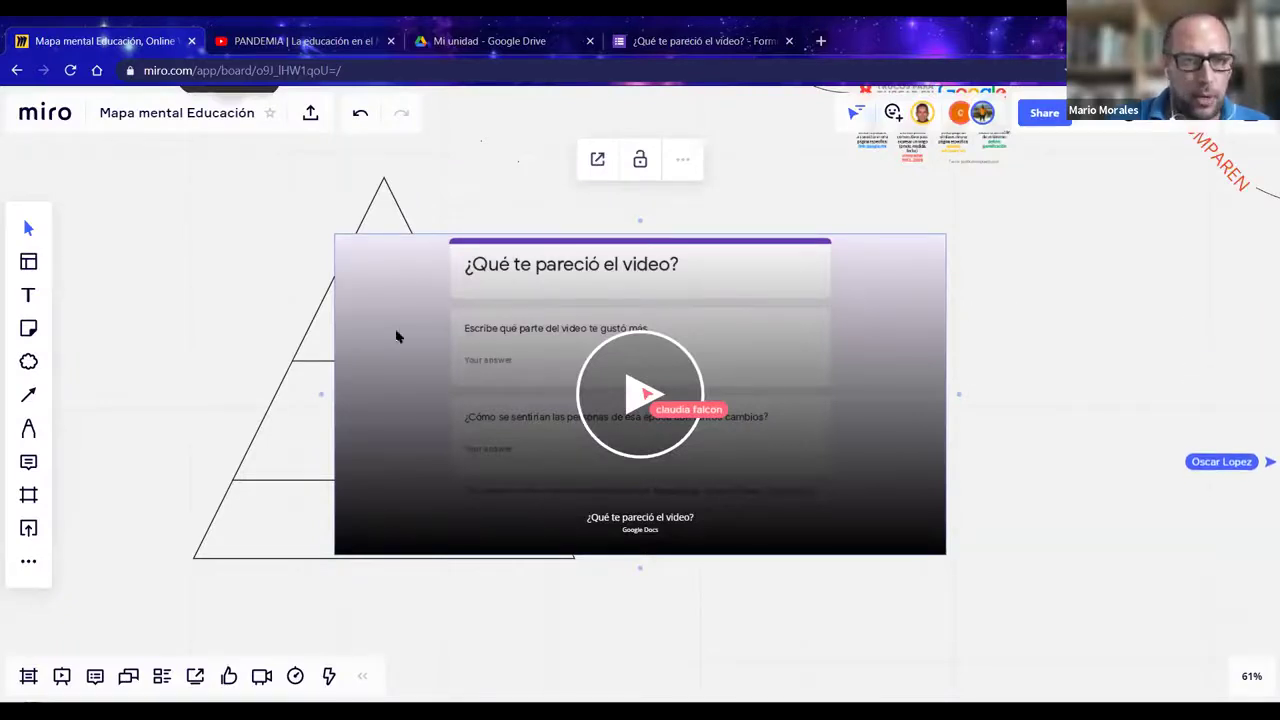
- Move the embedded form off the pyramid diagram and shrink it to about half its width beside the pyramid's upper part
left_click_drag(351, 263, 916, 415)
left_click_drag(926, 466, 587, 284)
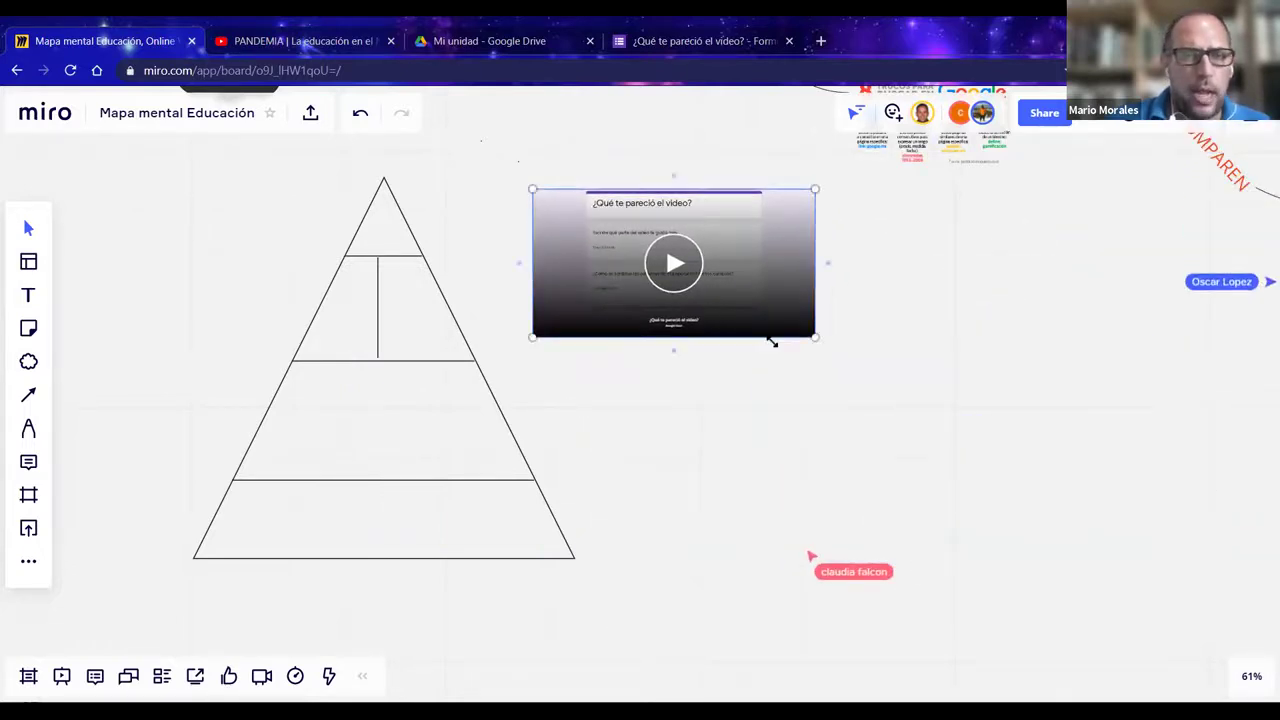
left_click(223, 440)
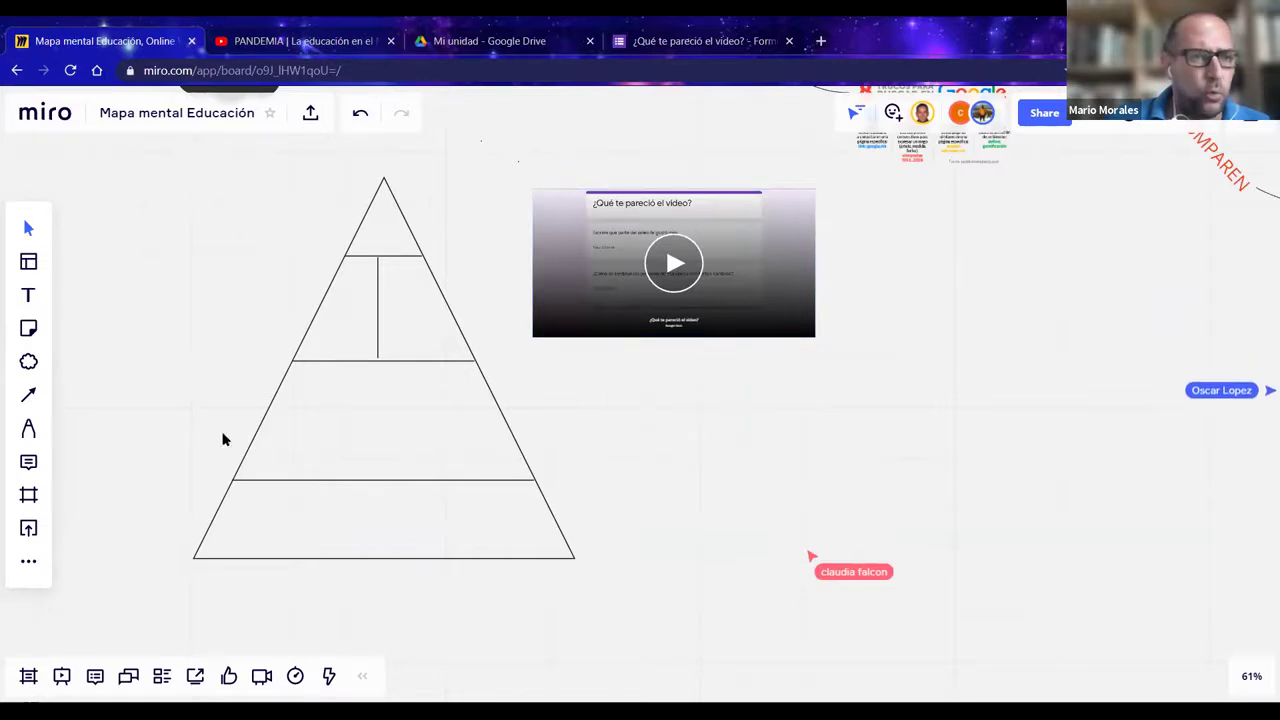
- Check the Miro apps for the web page capture tool, and load elpais.com in the browser tab holding the form
left_click(28, 561)
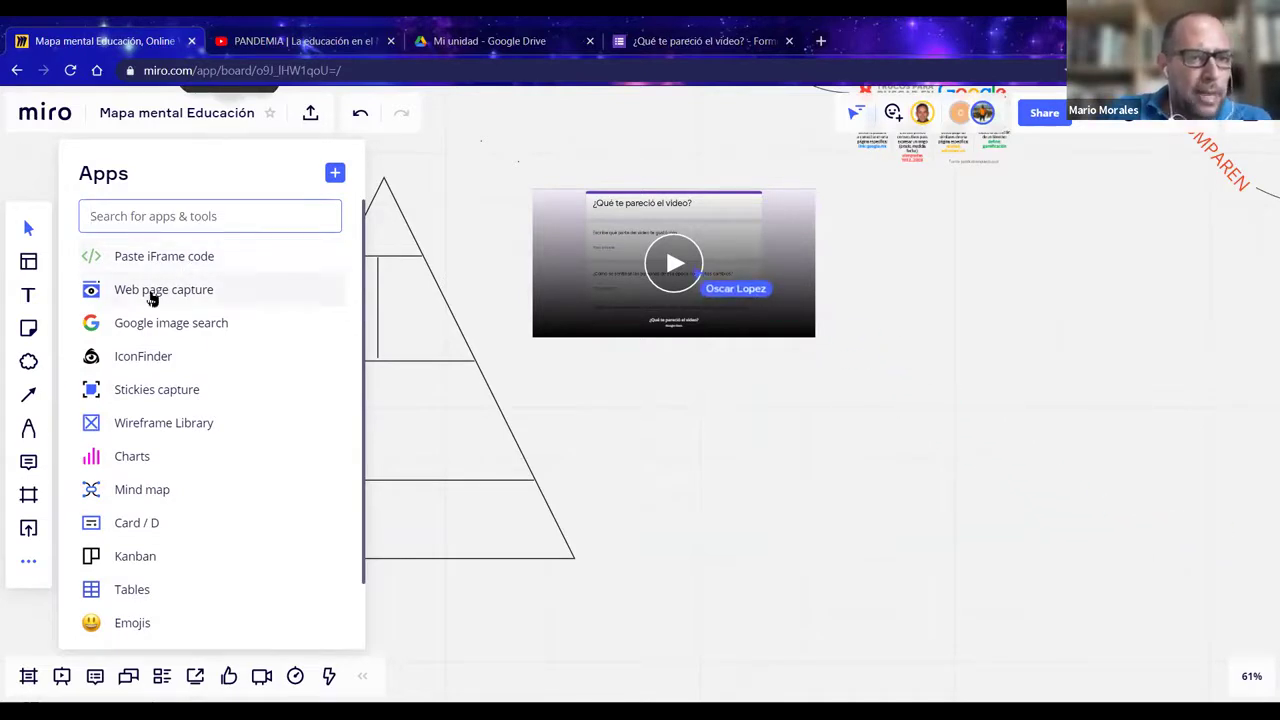
left_click(612, 424)
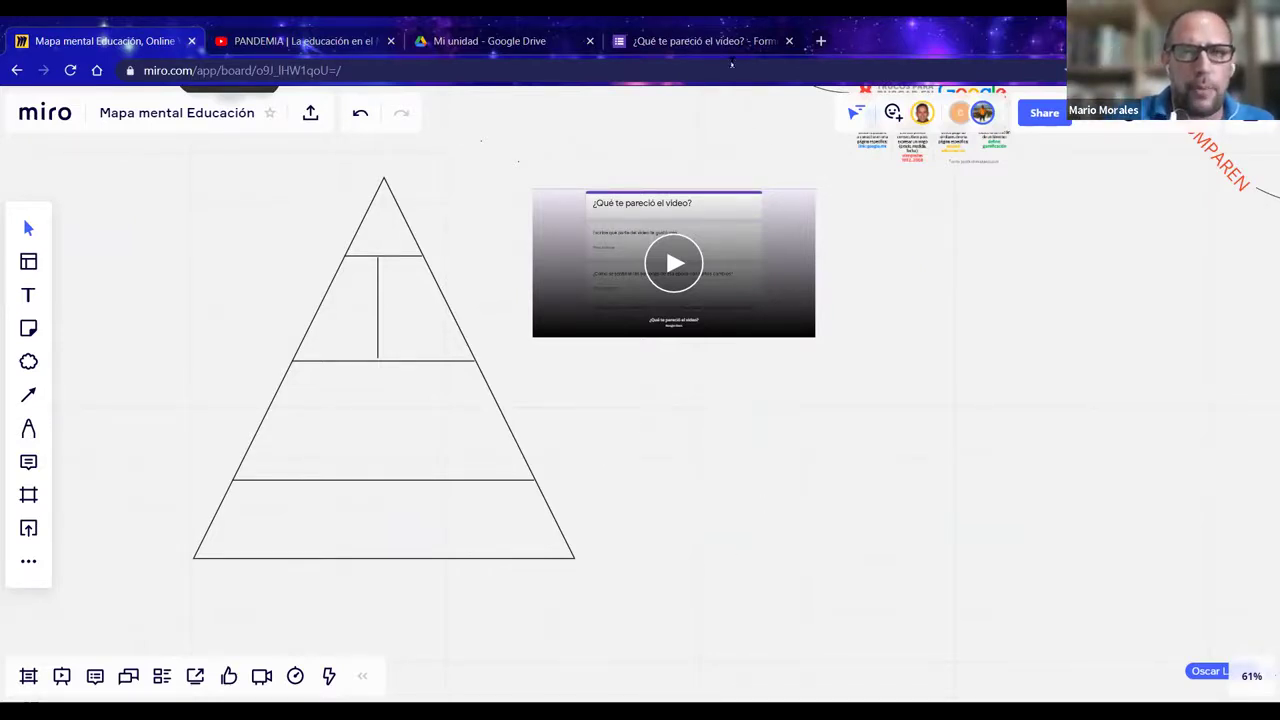
left_click(710, 42)
left_click(670, 72)
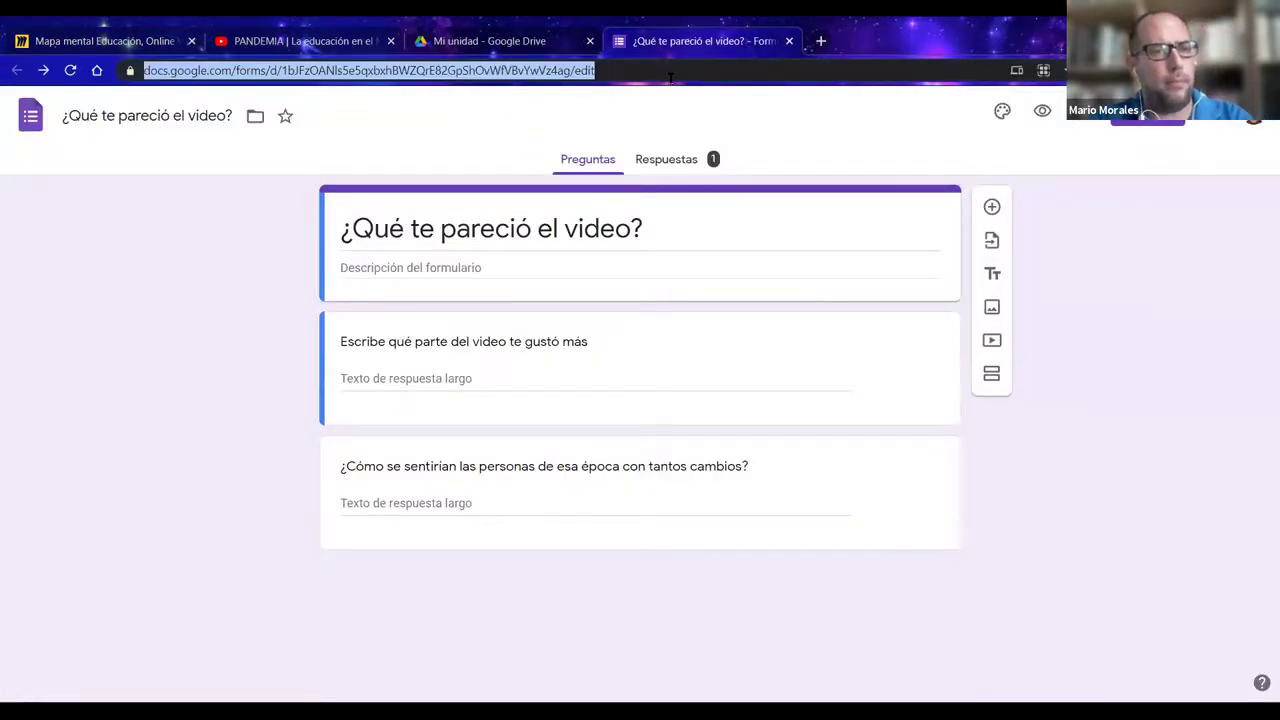
type("elpais.c")
key("BackSpace")
key("BackSpace")
key("BackSpace")
key("BackSpace")
type("is.com")
key("Return")
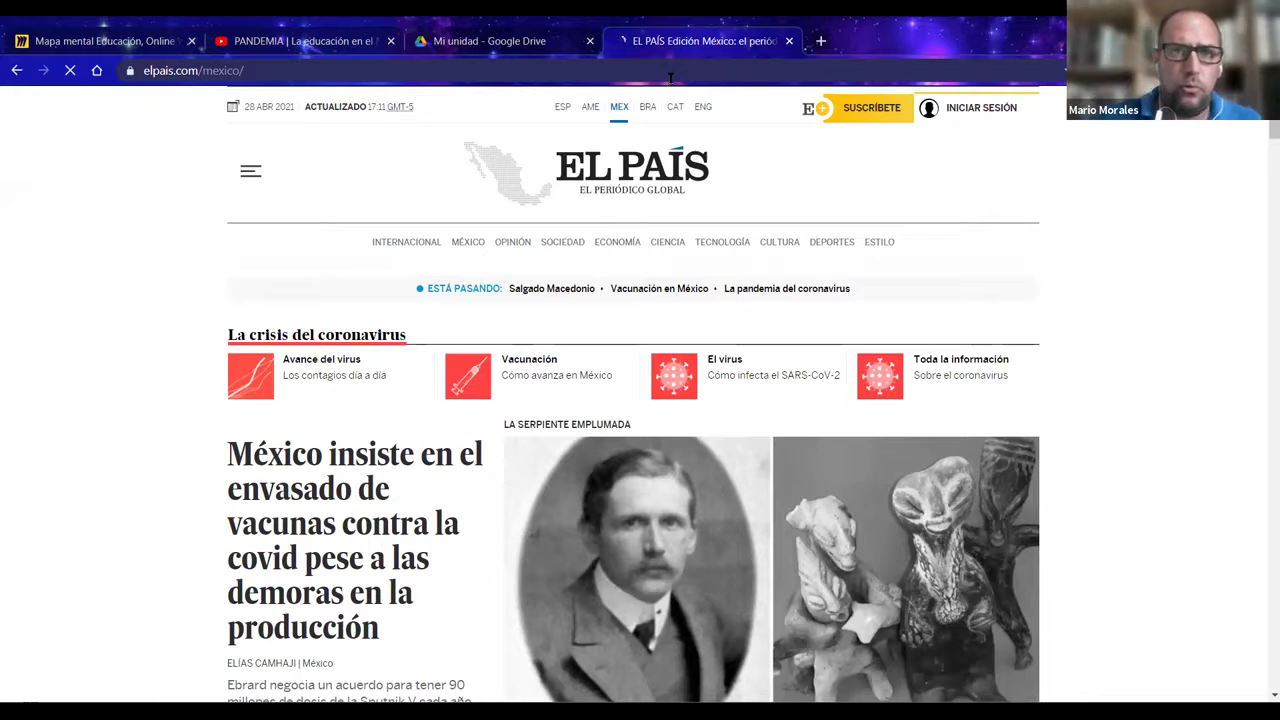
- Switch to Google Drive and open the "¿Qué te pareció el video?" form for editing
left_click(509, 43)
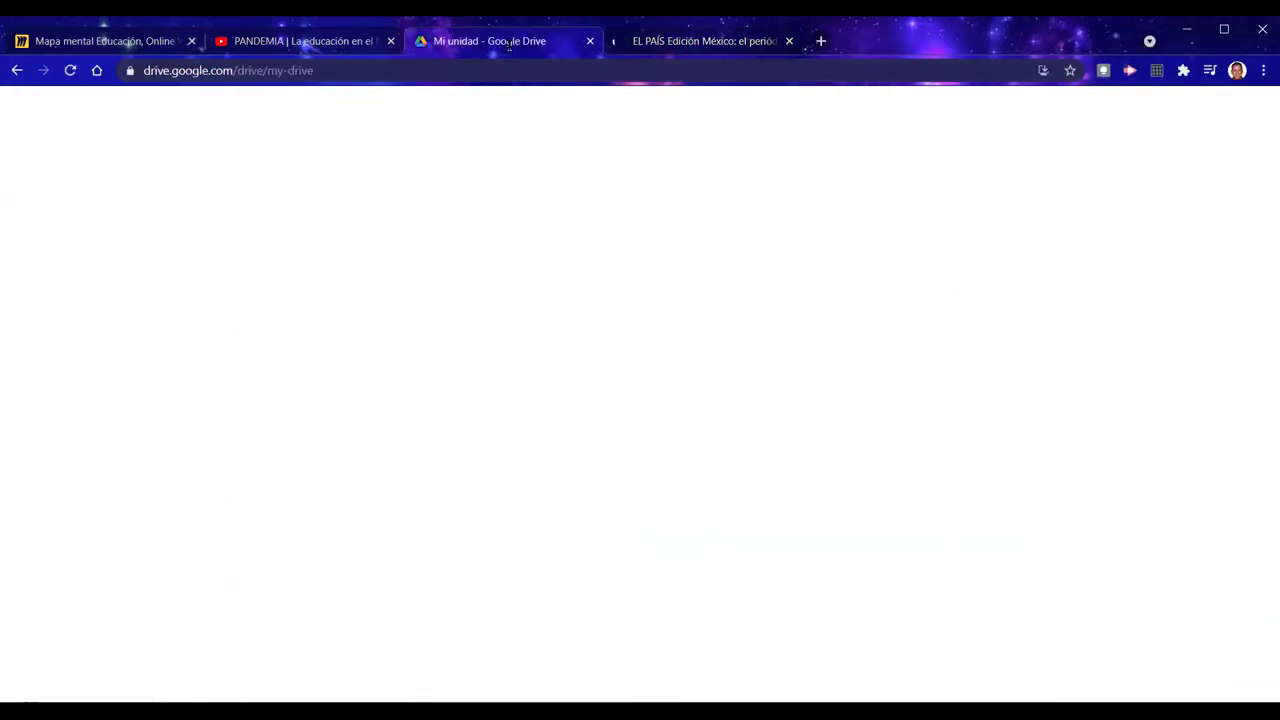
left_click(457, 255)
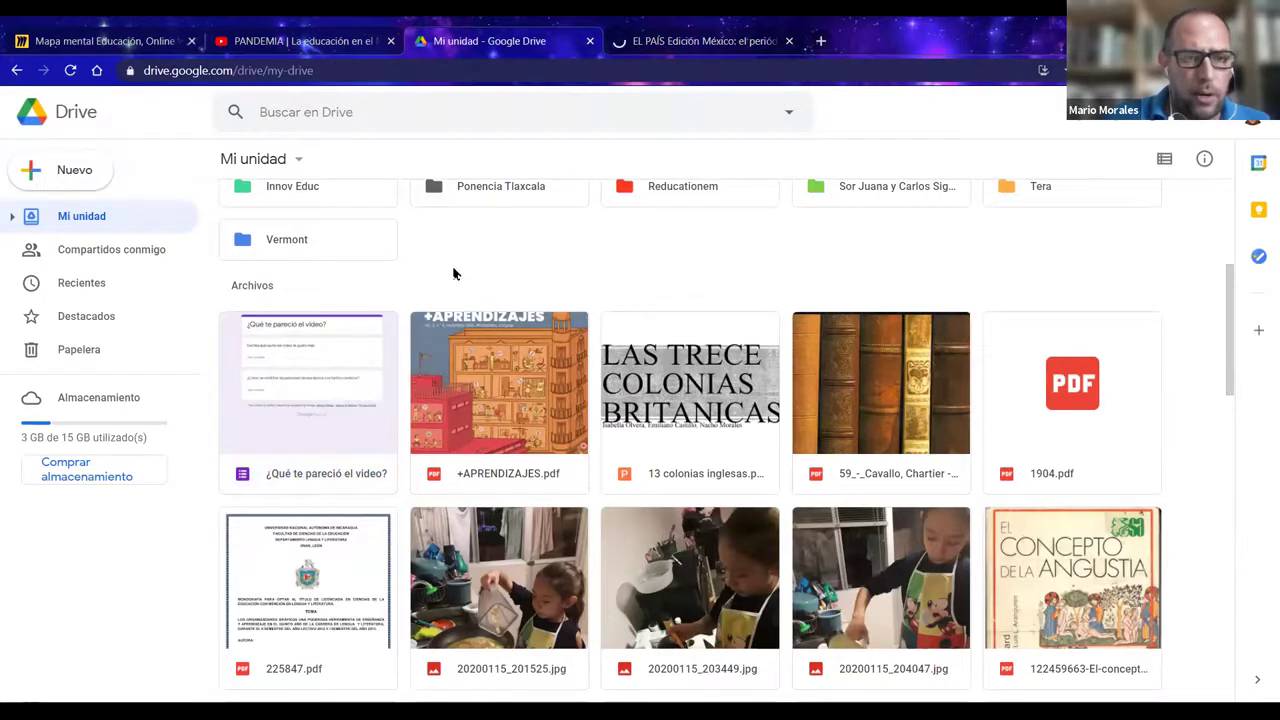
double_click(291, 399)
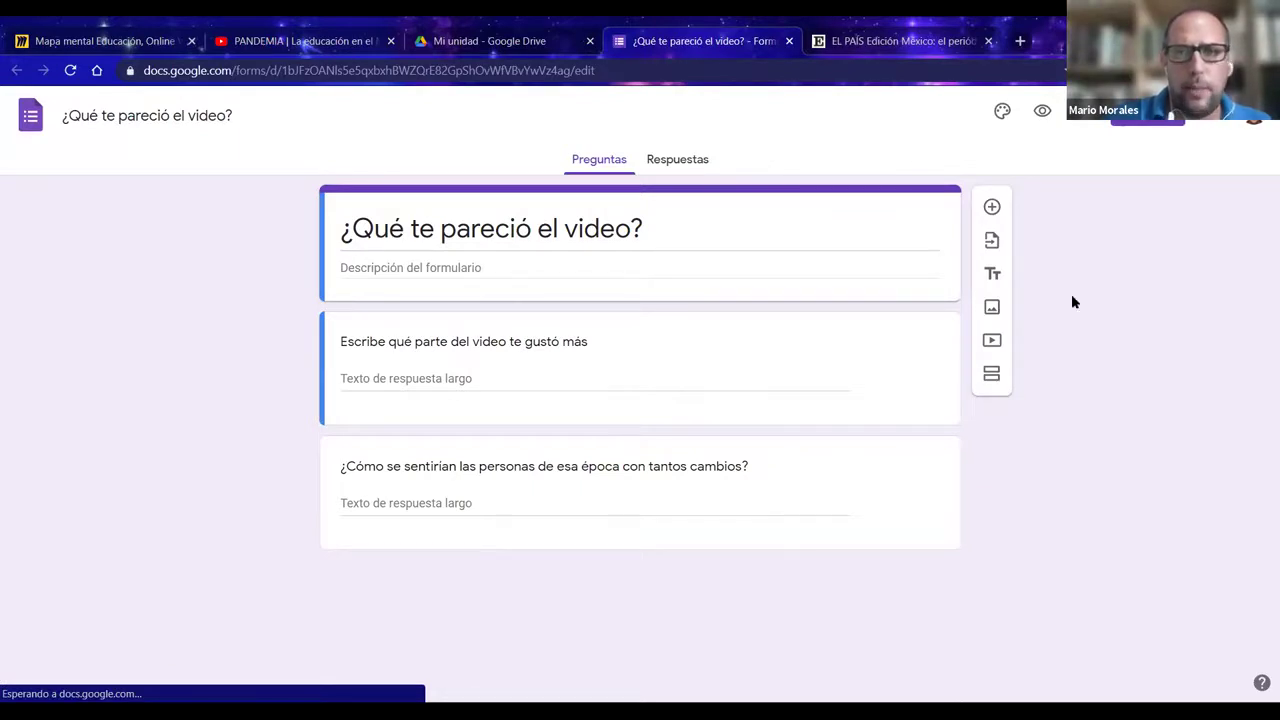
- Try converting the form into a quiz in its settings, examine the grading options, and discard the changes
left_click(1078, 118)
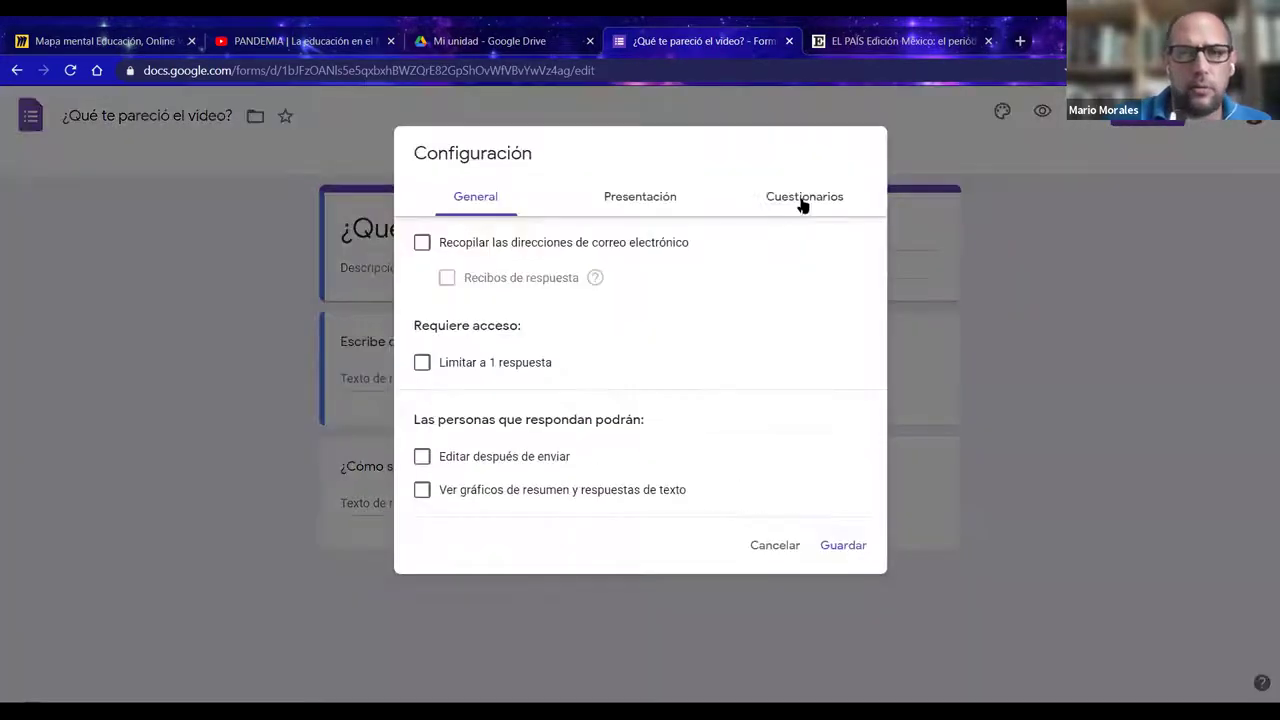
left_click(802, 197)
left_click(433, 248)
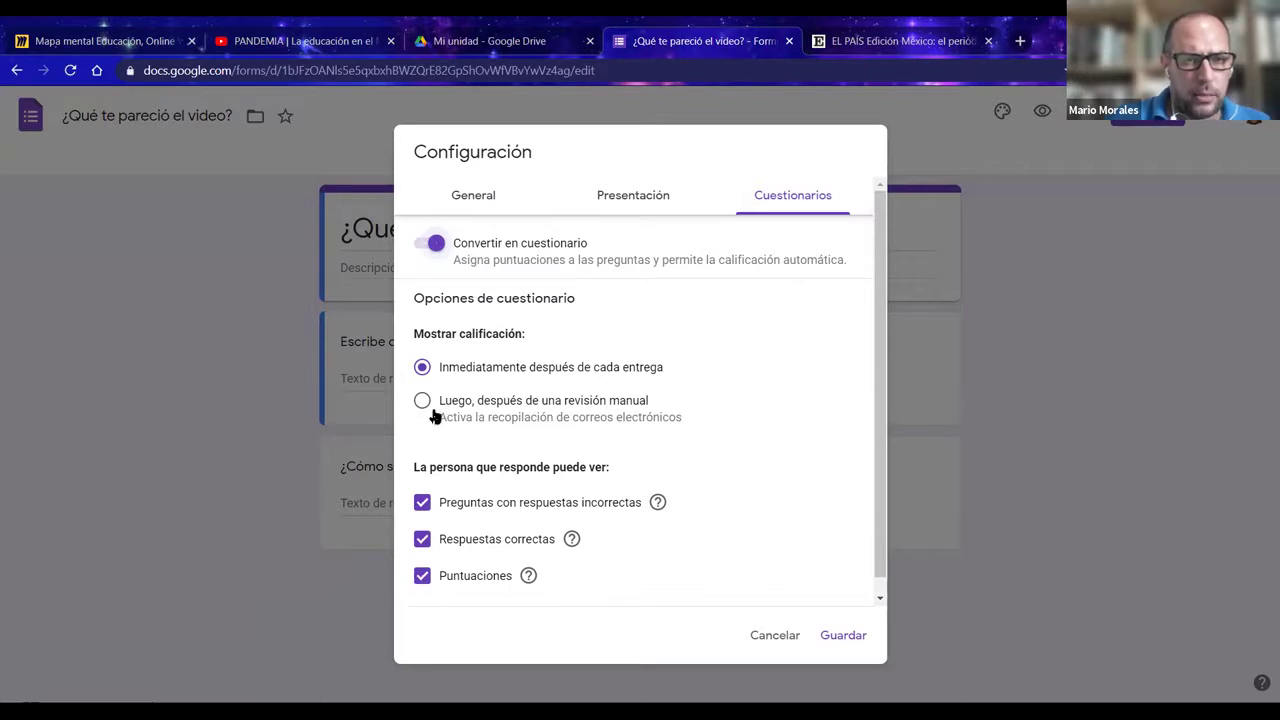
left_click(772, 640)
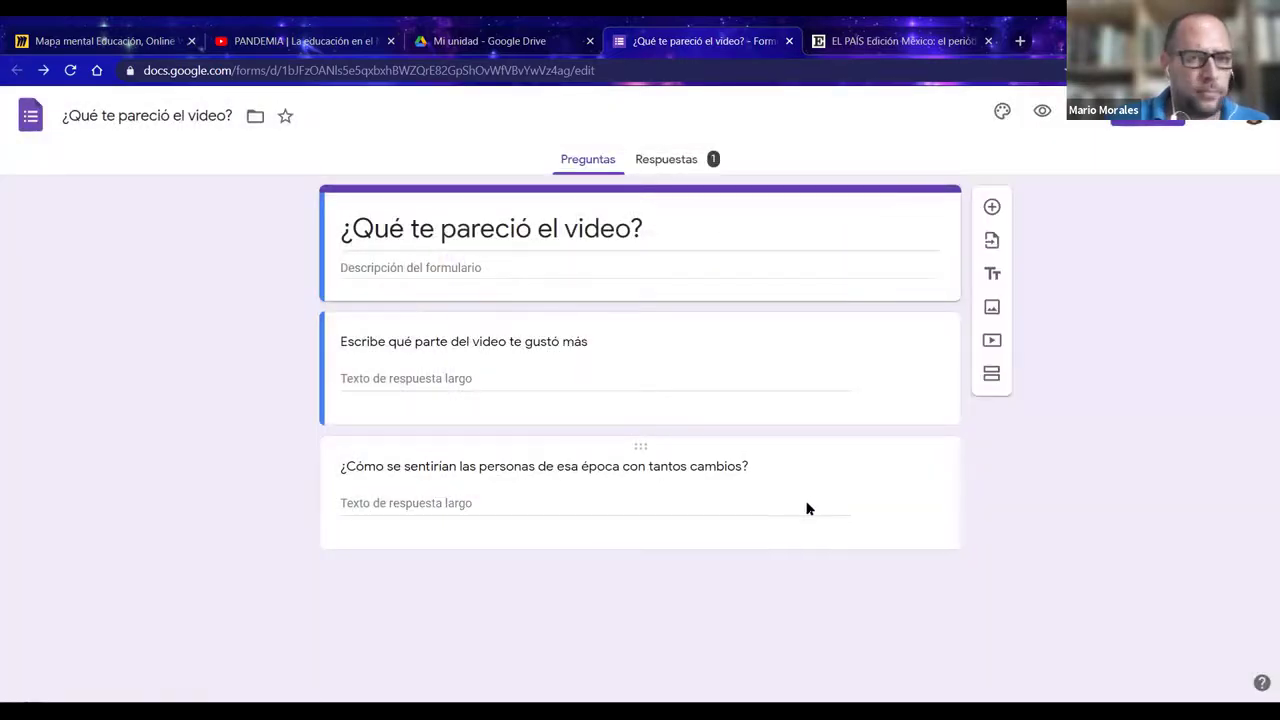
- Examine the form's response summary, go back to its questions, and close the form to return to the El País page
left_click(671, 162)
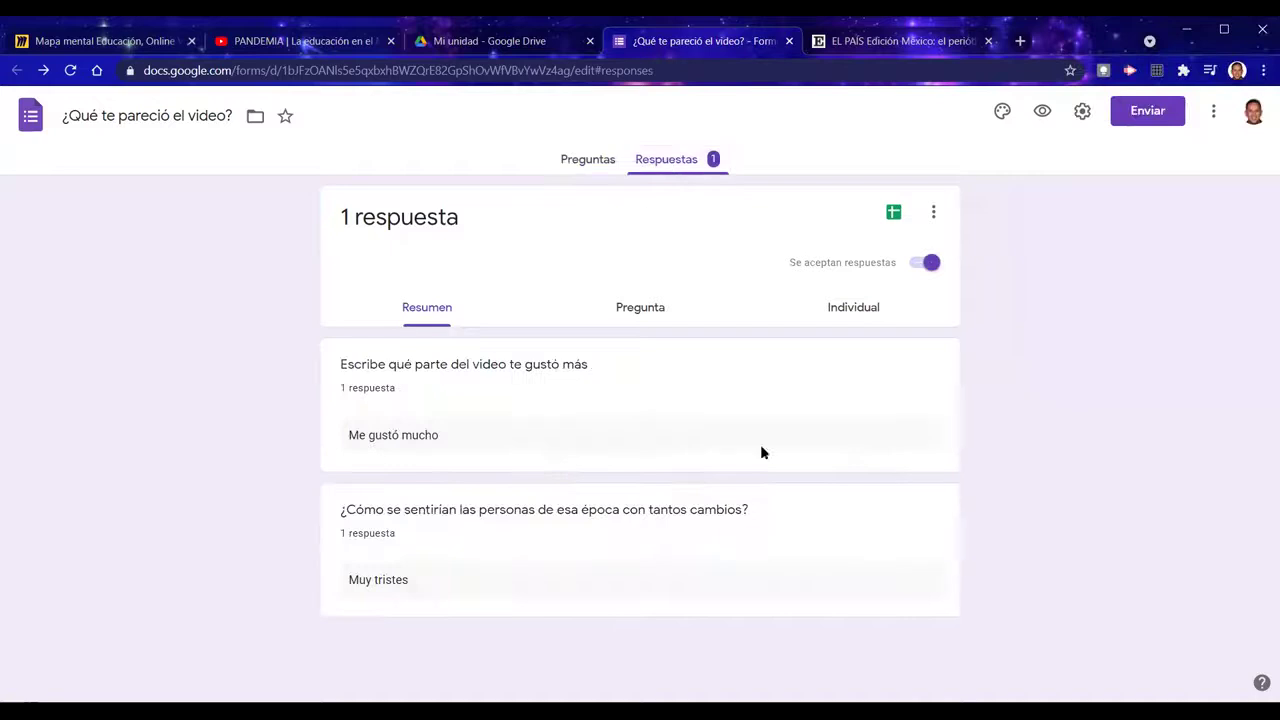
left_click(586, 163)
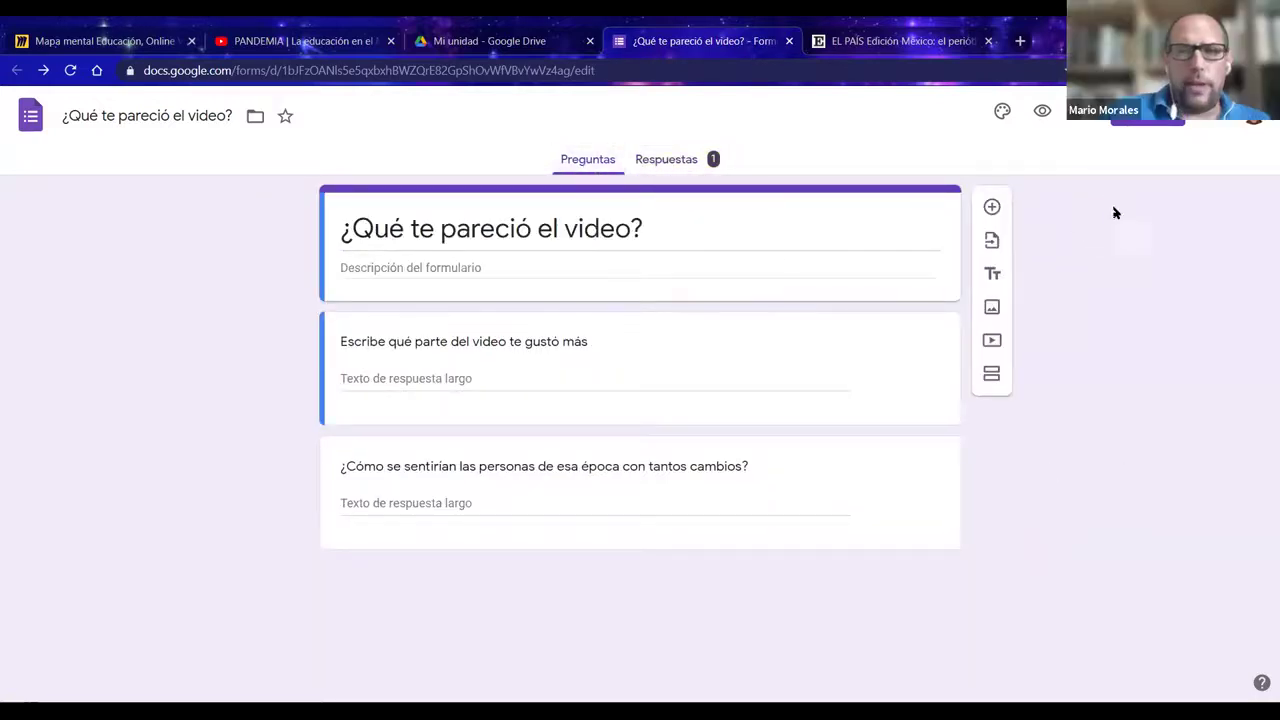
left_click(789, 41)
left_click(690, 45)
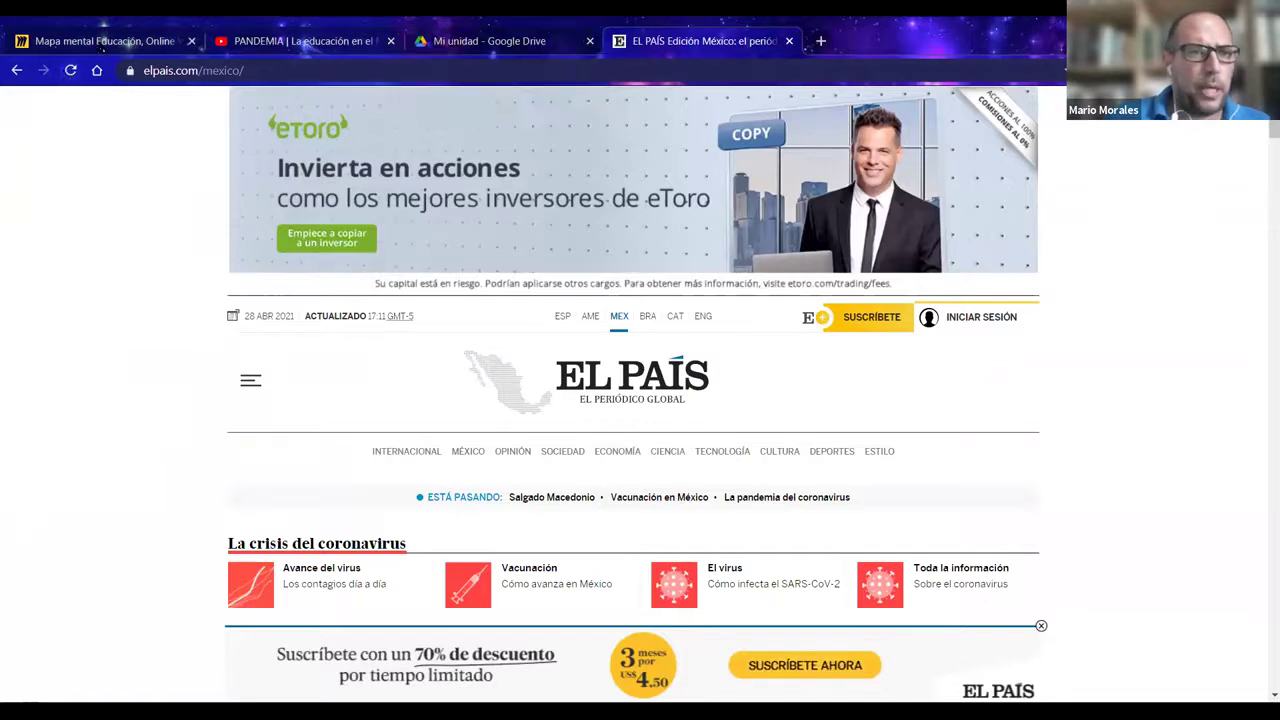
- Look over the Miro board's app list without adding anything, and return to the El País front page
left_click(101, 44)
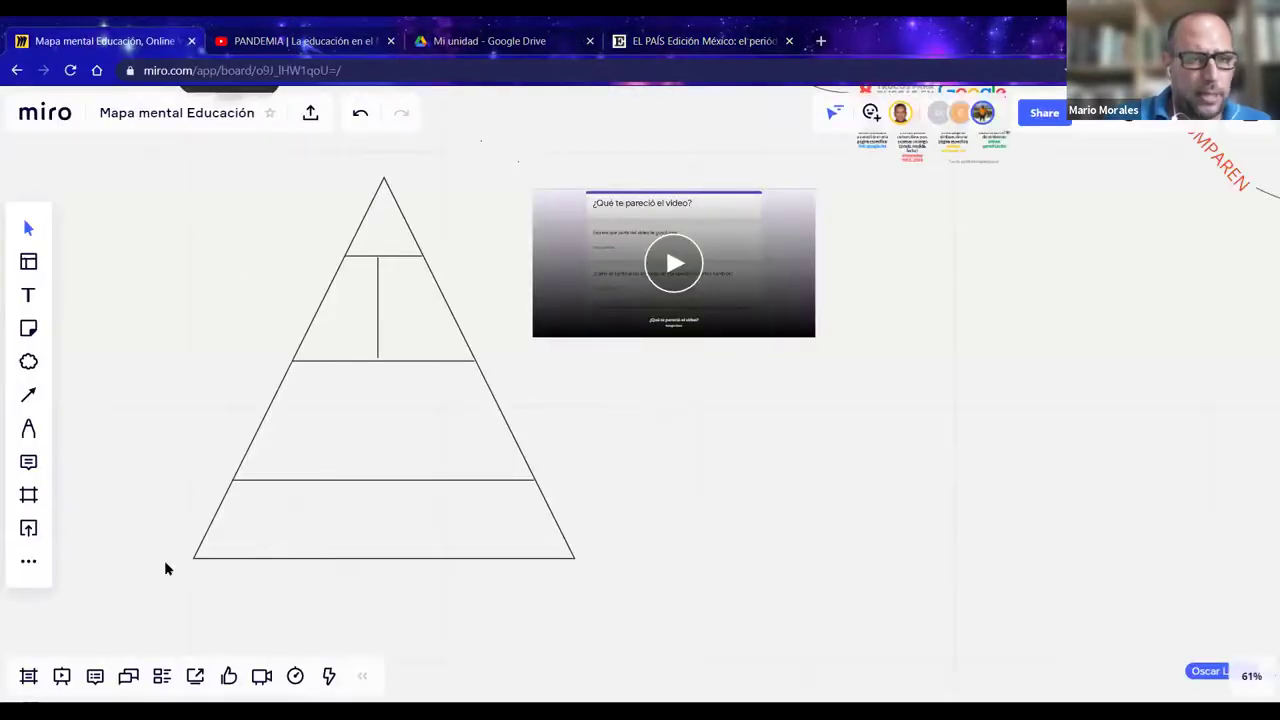
left_click(30, 562)
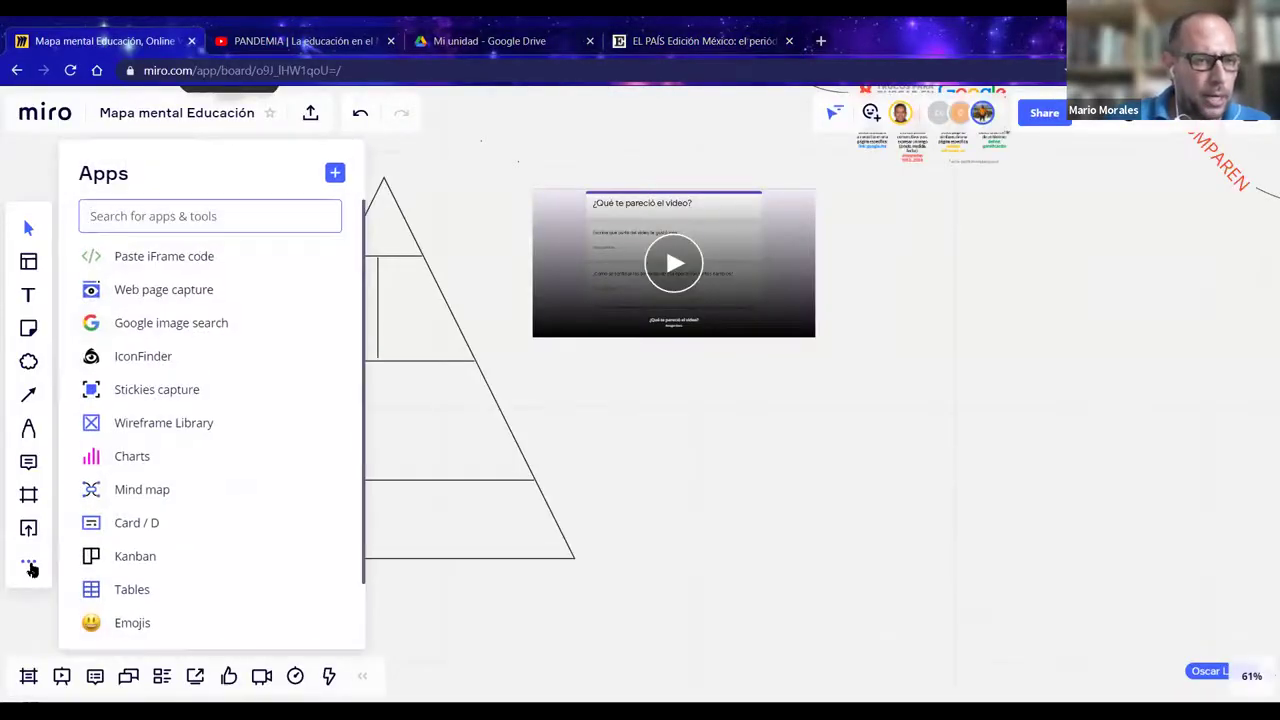
left_click(768, 486)
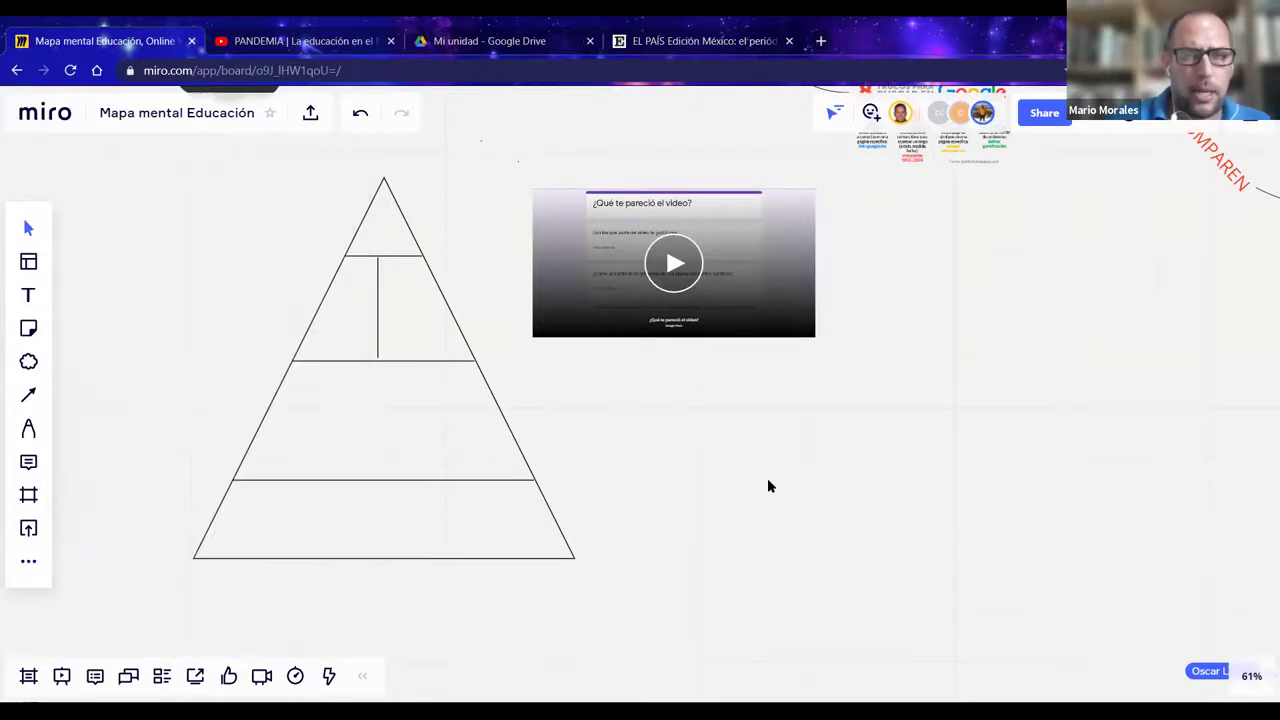
left_click(683, 46)
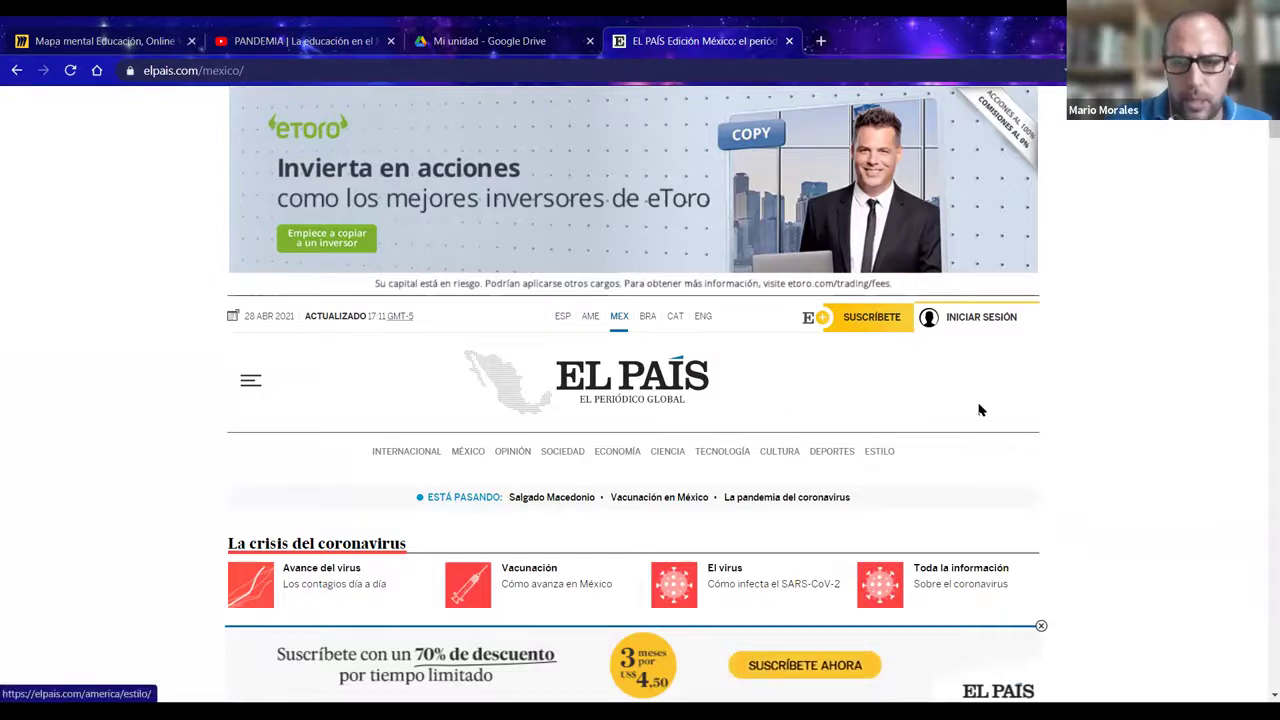
scroll(1043, 450, "down", 1)
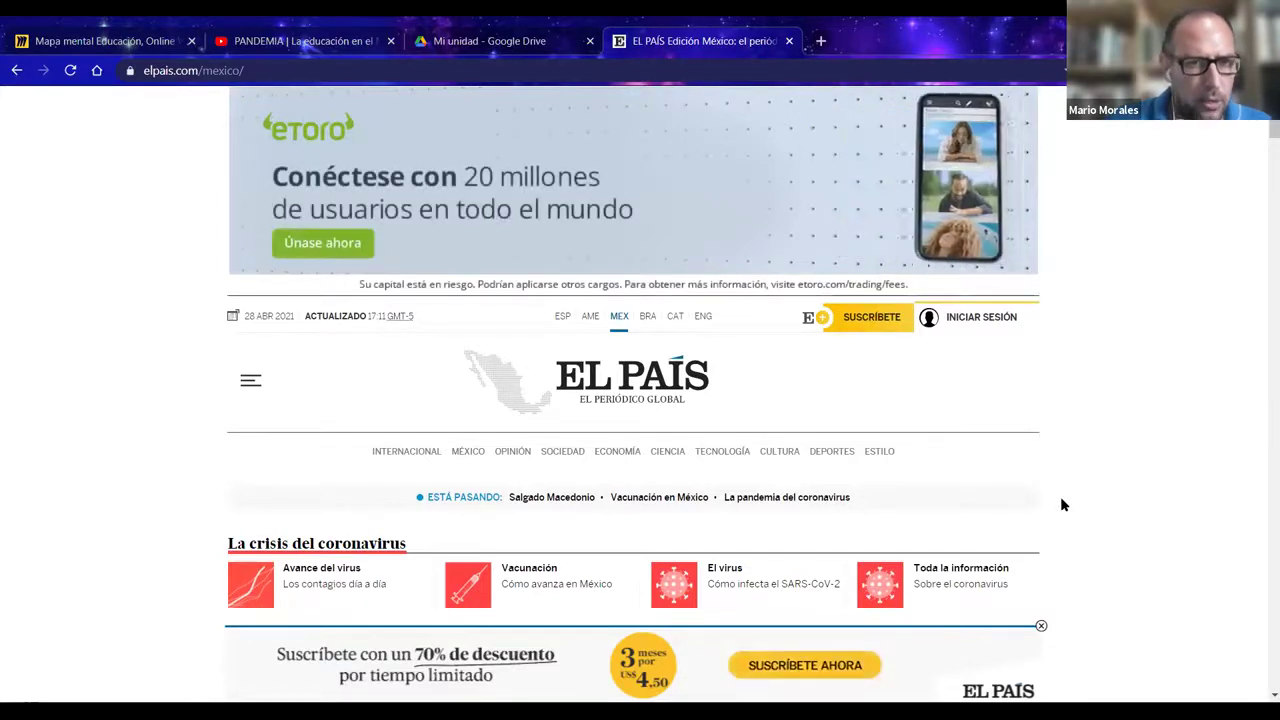
- Search Google for "educacion en mexico el pais" and open the El País article "Aprende en Casa: La falta de acceso a las ..."
left_click(333, 72)
type("educaione")
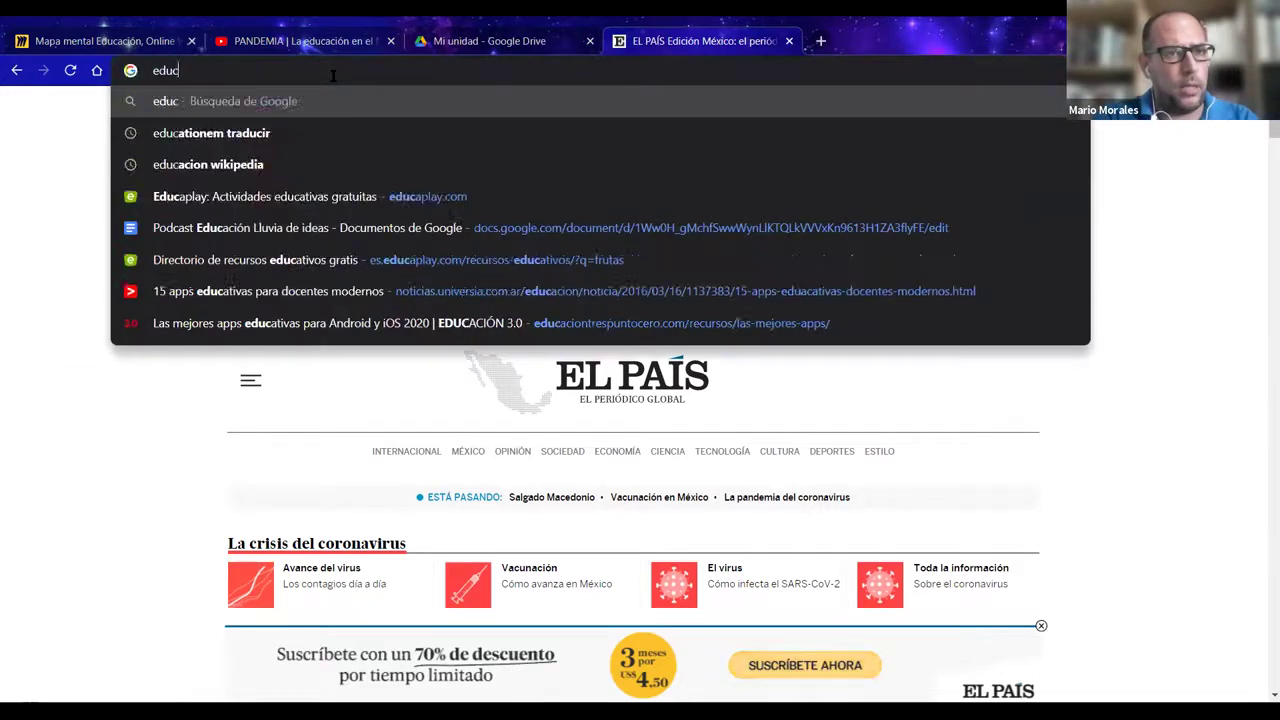
key("BackSpace")
key("BackSpace")
key("BackSpace")
key("BackSpace")
key("BackSpace")
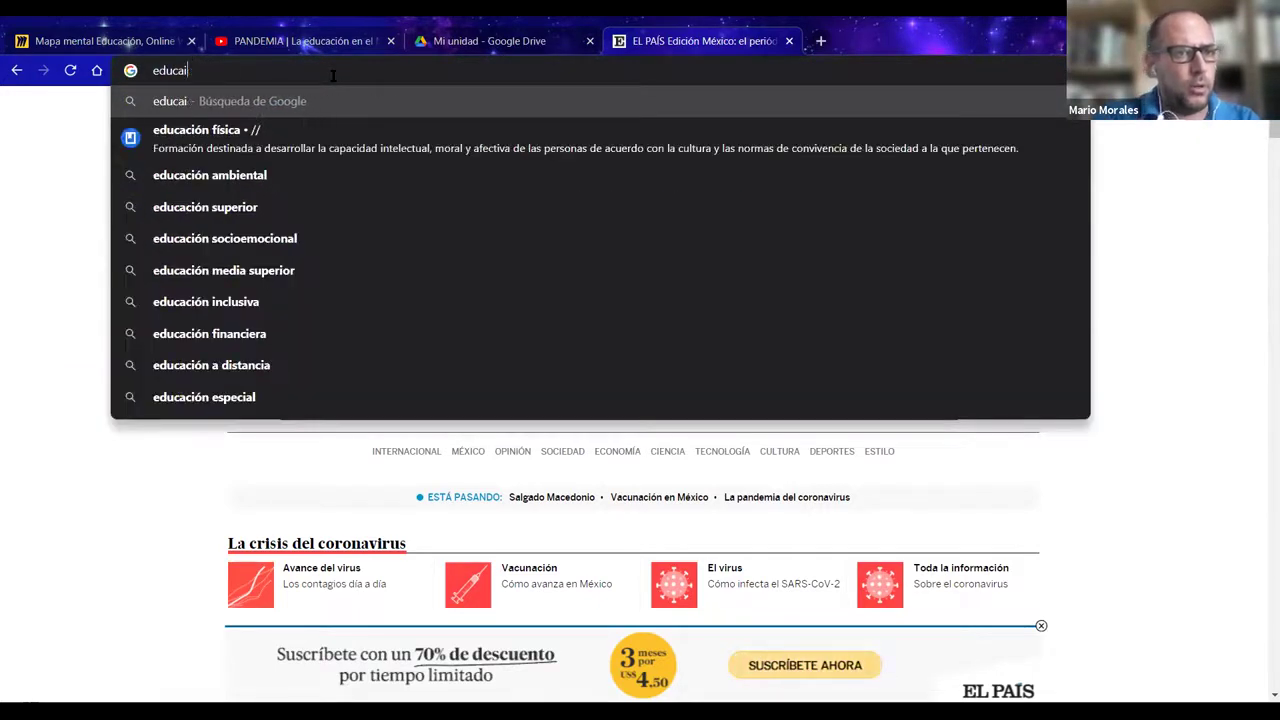
type("cion en mexico")
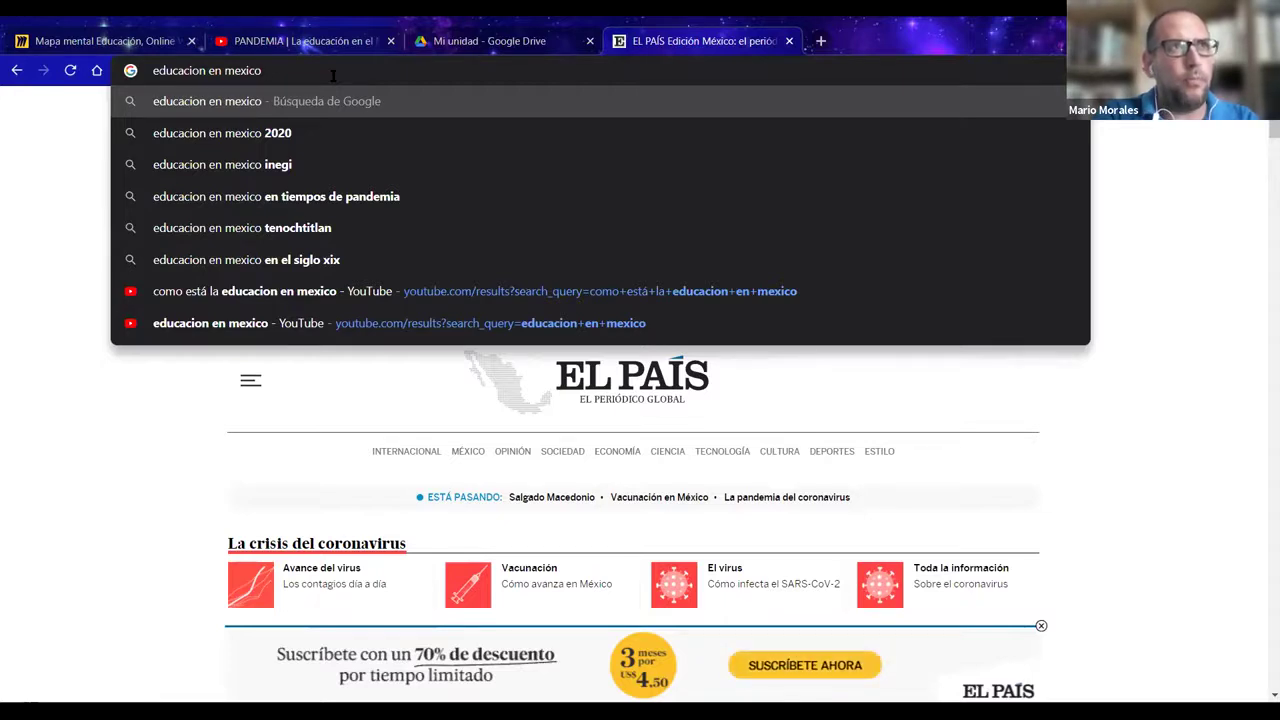
type("el pais")
key("Return")
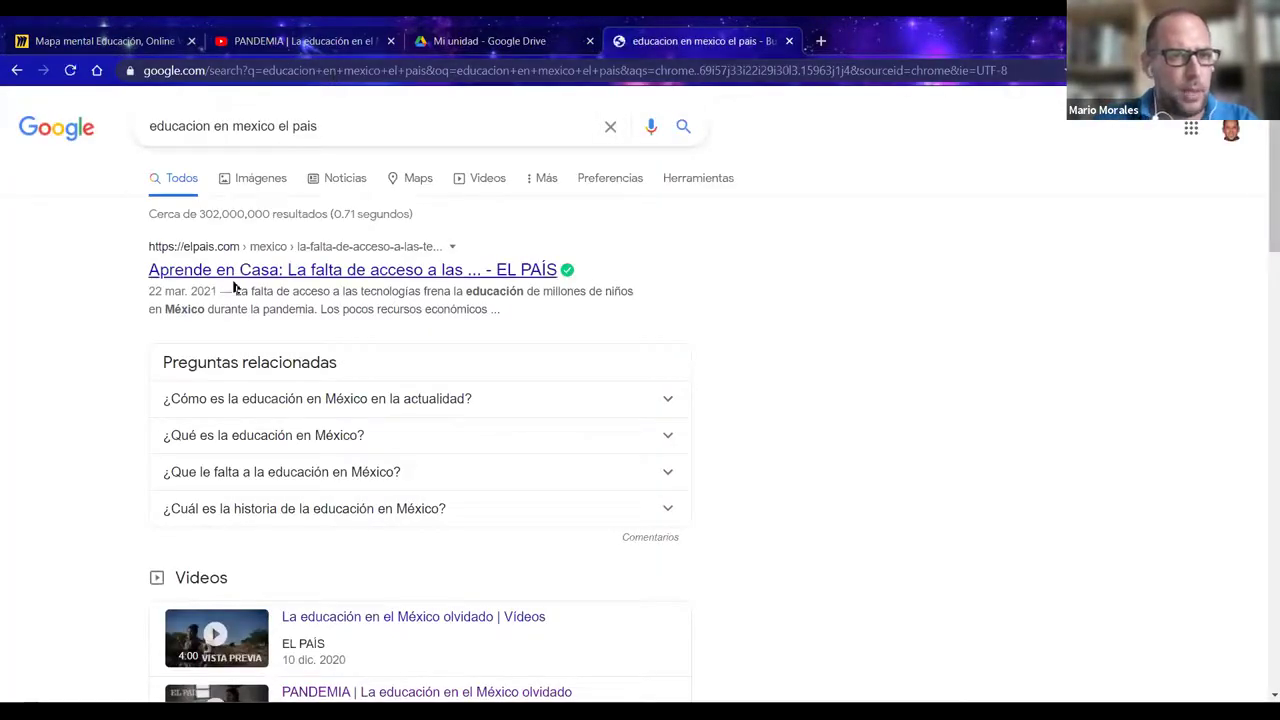
left_click(246, 280)
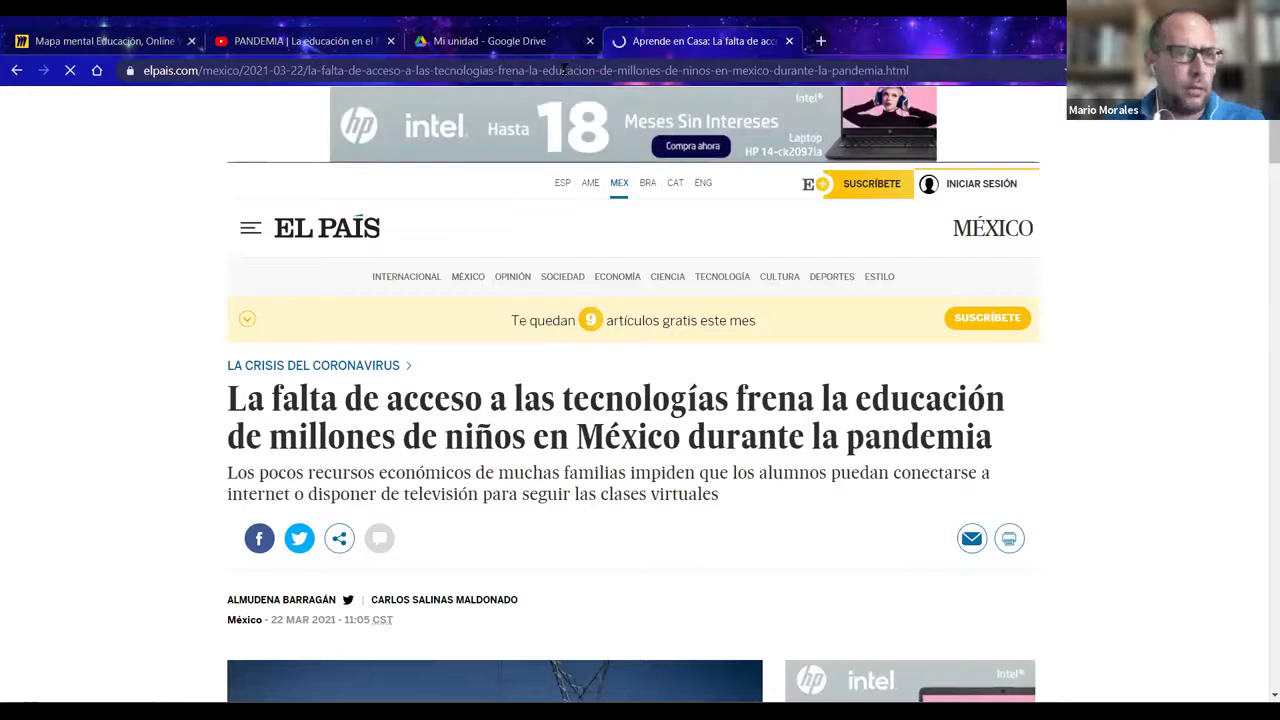
- Switch to the Miro board, locate the web page capture tool among the apps, and dismiss the list
left_click(80, 41)
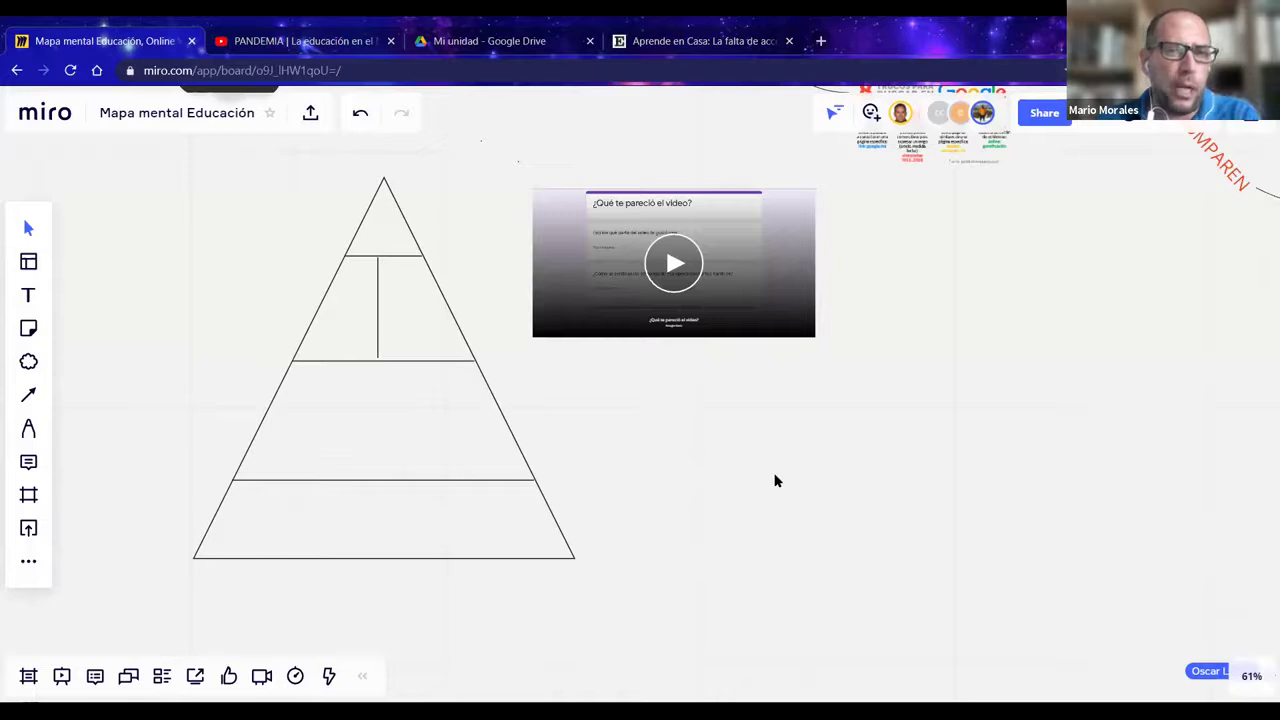
left_click(28, 563)
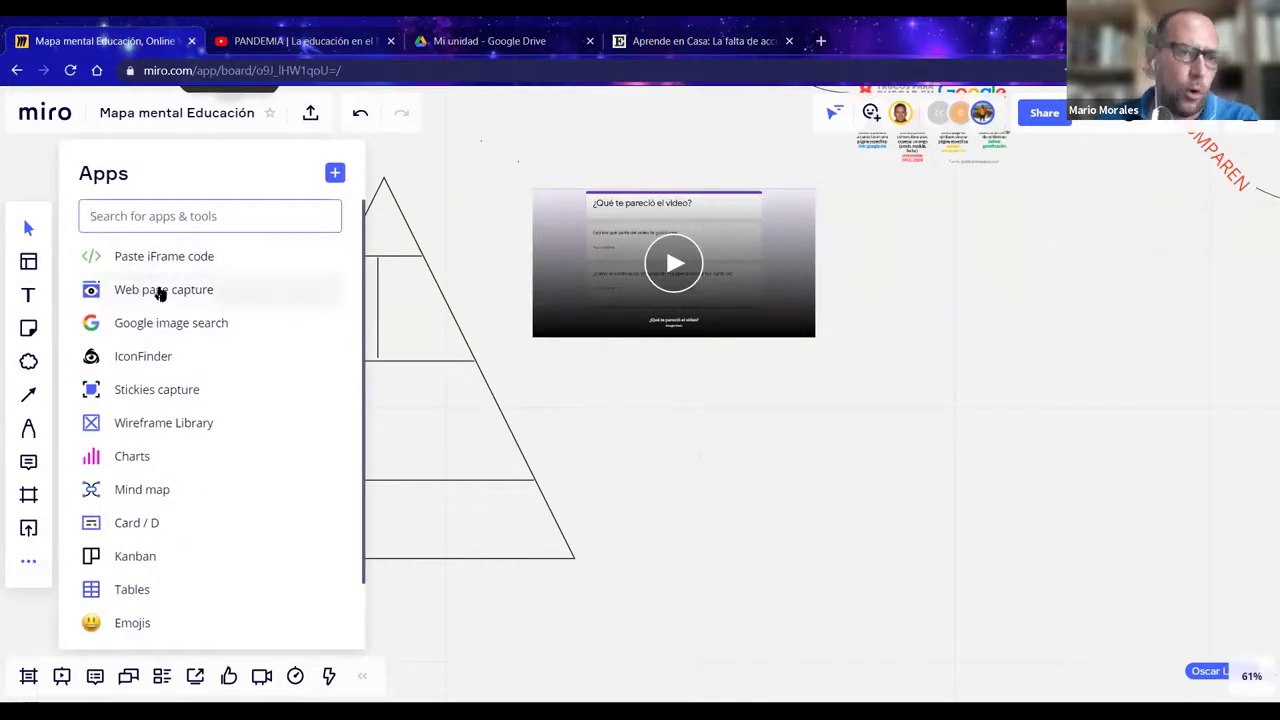
left_click(680, 525)
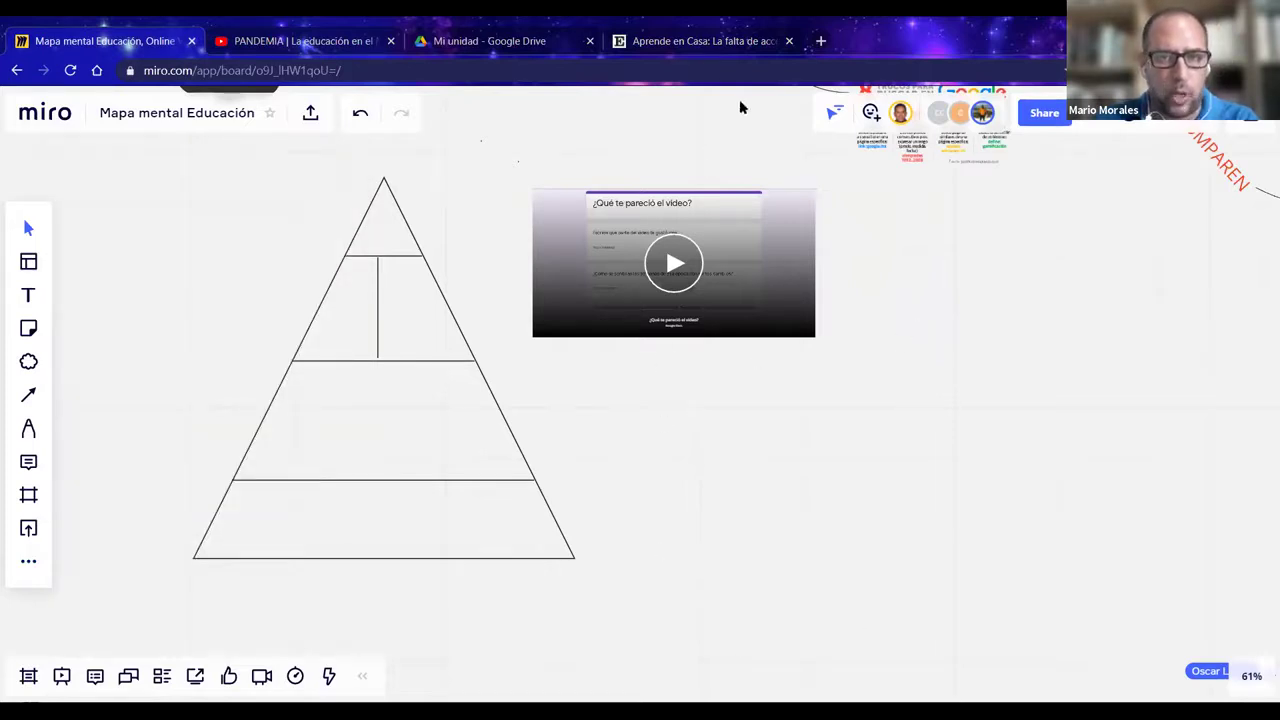
- Switch to the El País article and copy its full web address
left_click(700, 41)
left_click(667, 70)
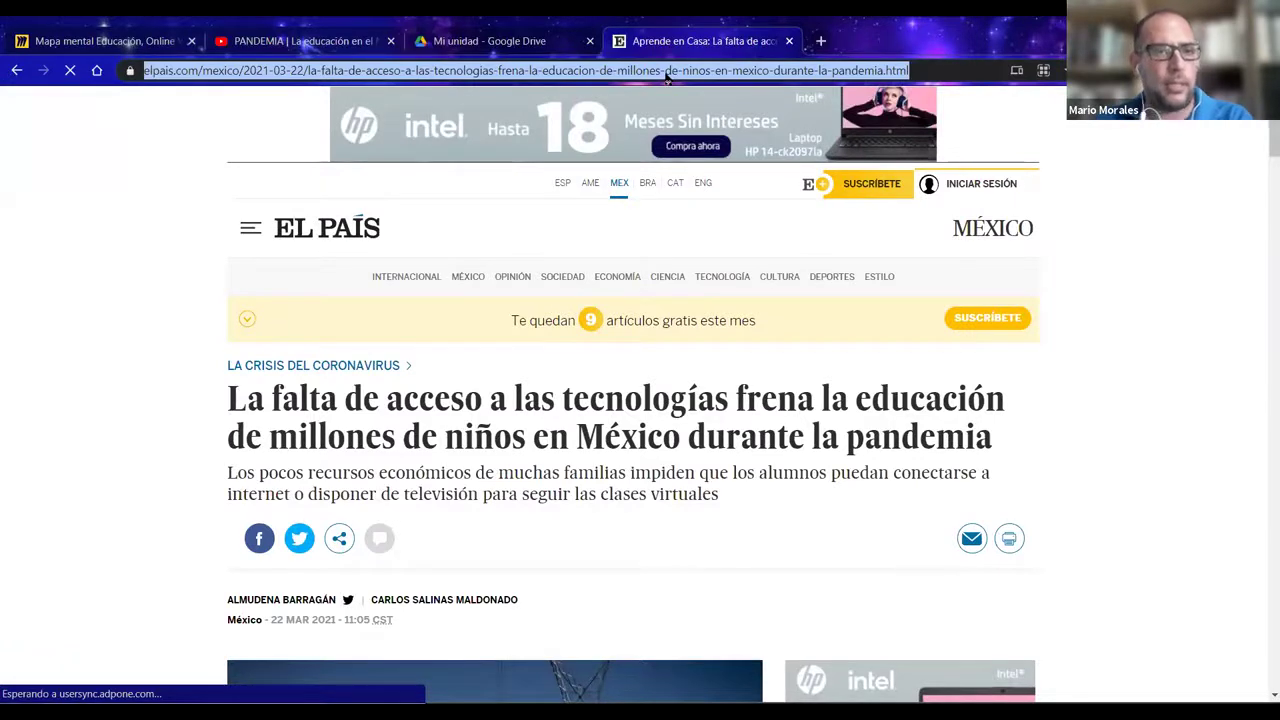
right_click(666, 74)
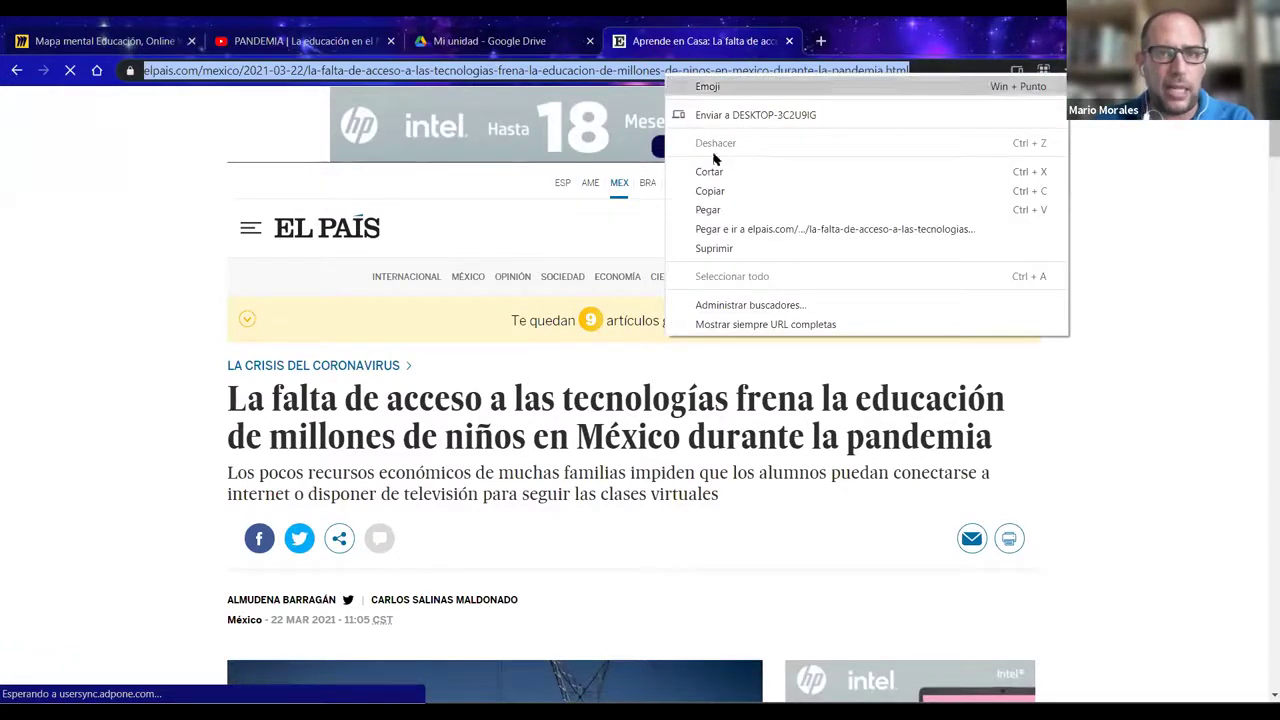
left_click(716, 190)
left_click_drag(350, 70, 100, 41)
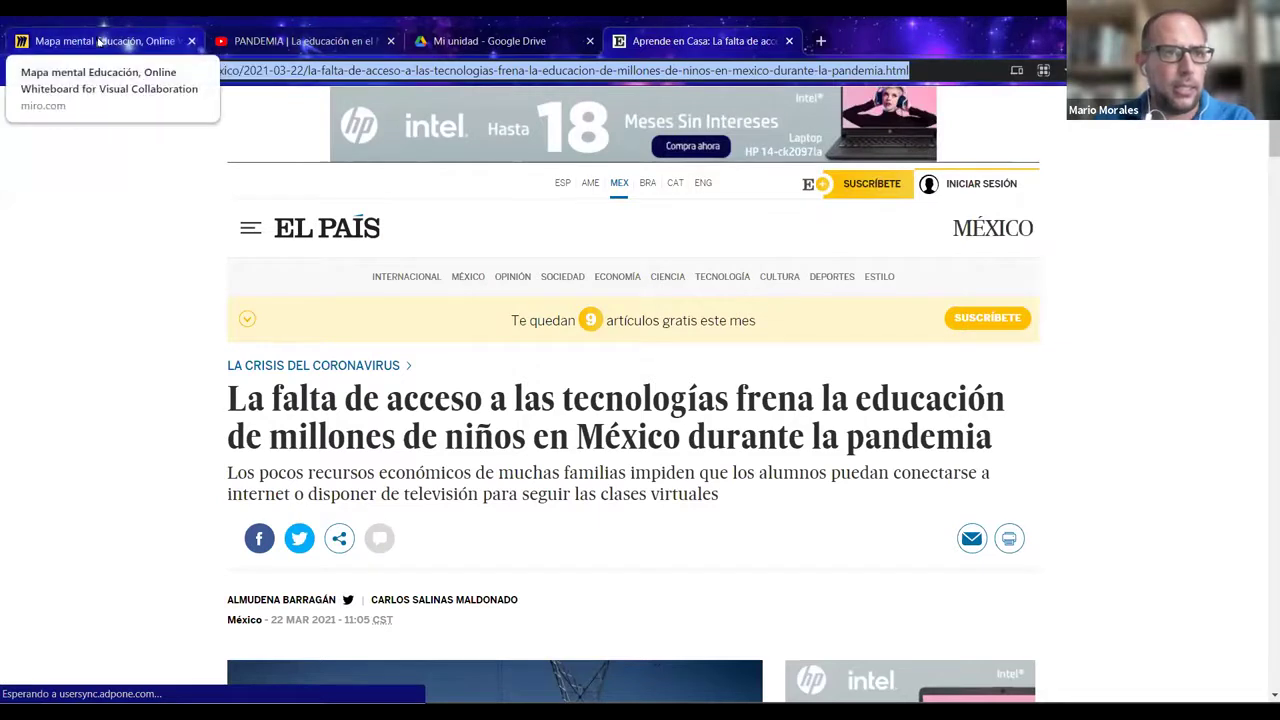
- Switch to the Miro board and capture the article as a web page from the copied address
left_click(95, 42)
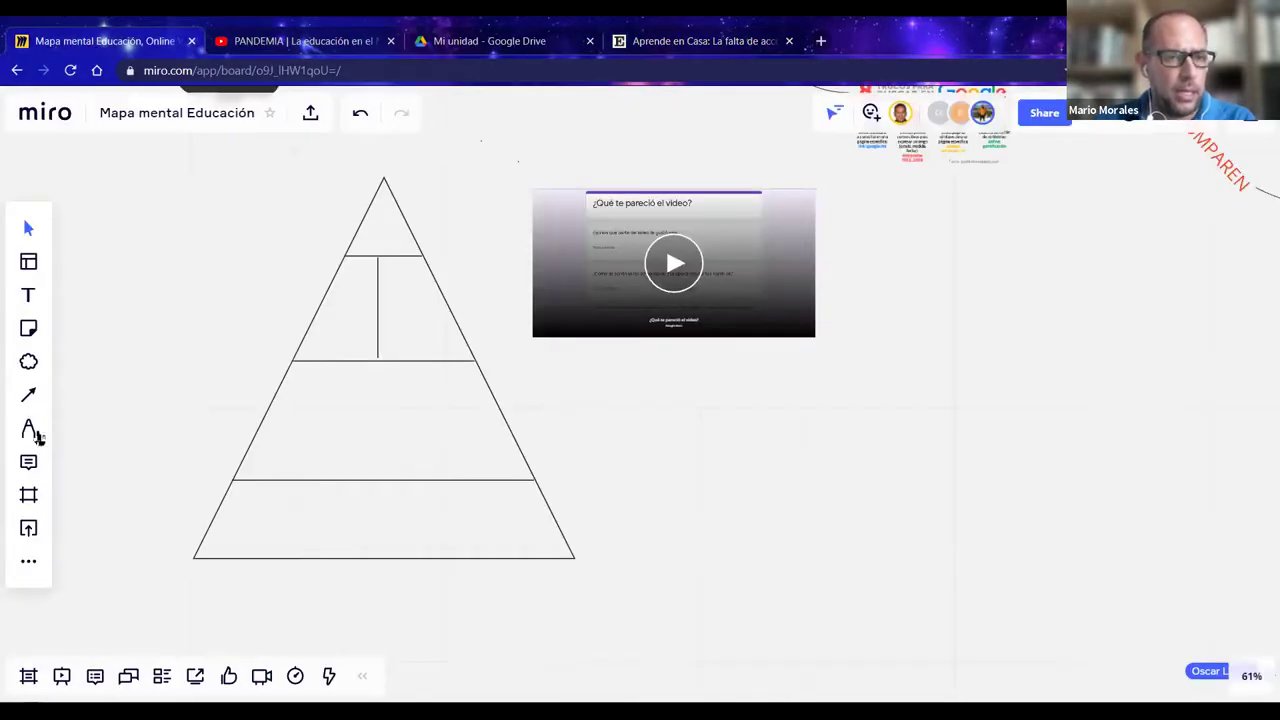
left_click(28, 566)
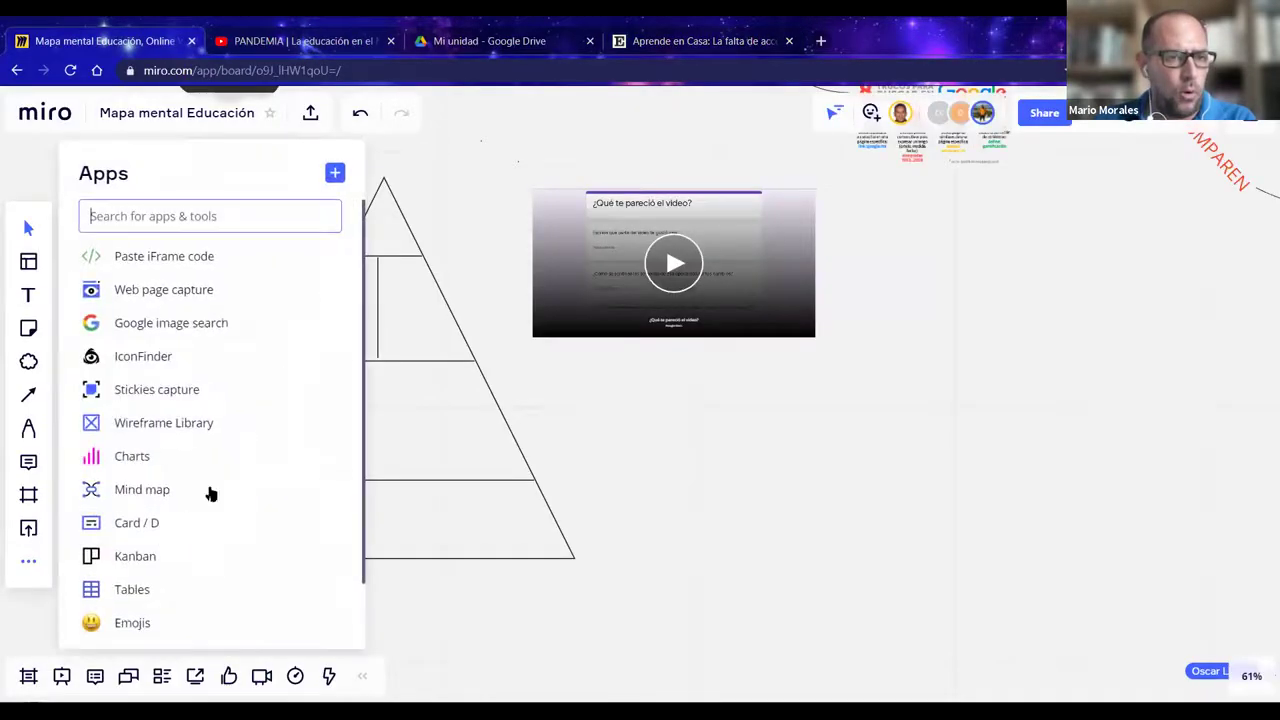
left_click(197, 290)
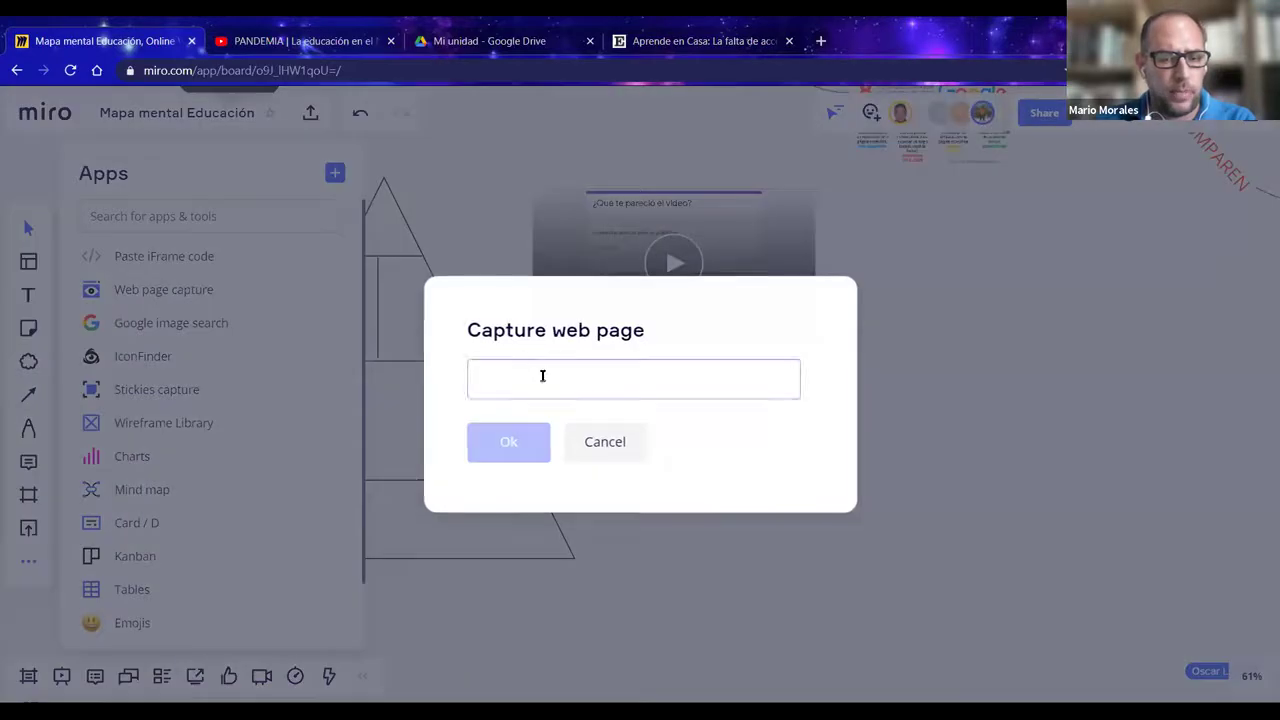
key("ctrl+v")
left_click(514, 443)
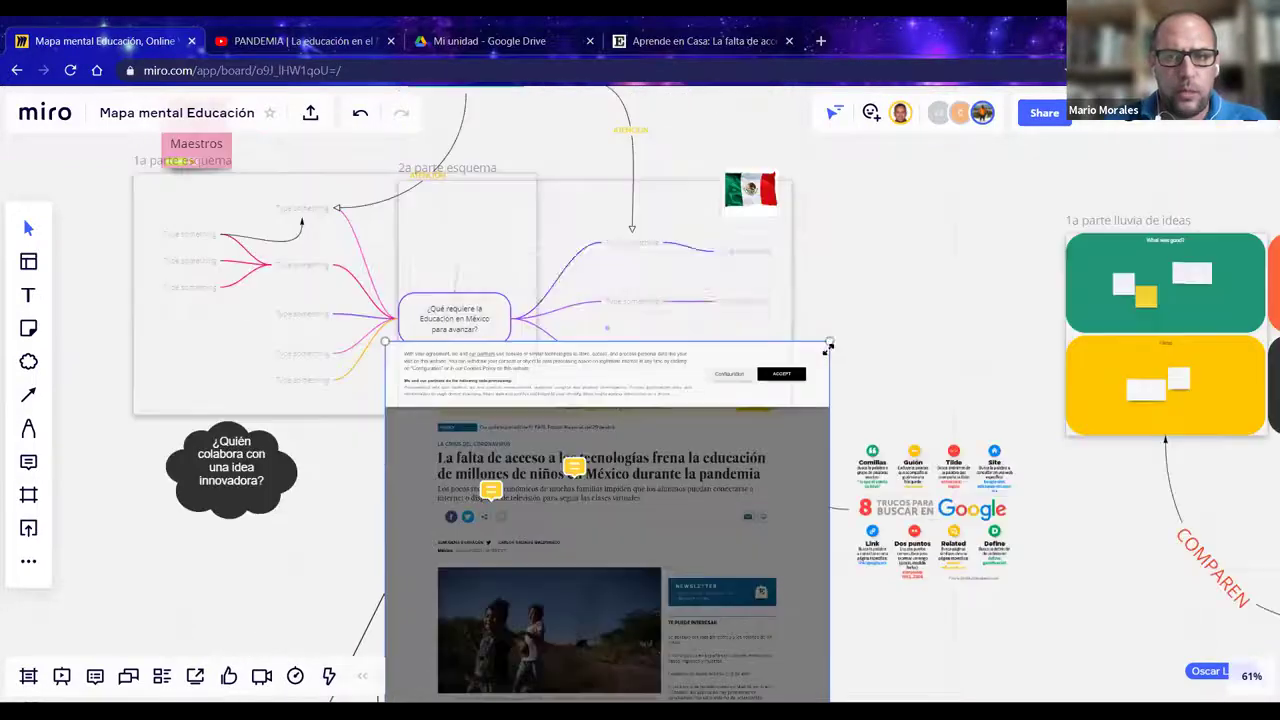
- Shrink the captured article and place it below the embedded form, beside the lower part of the pyramid, clear of the mind map
left_click(828, 346)
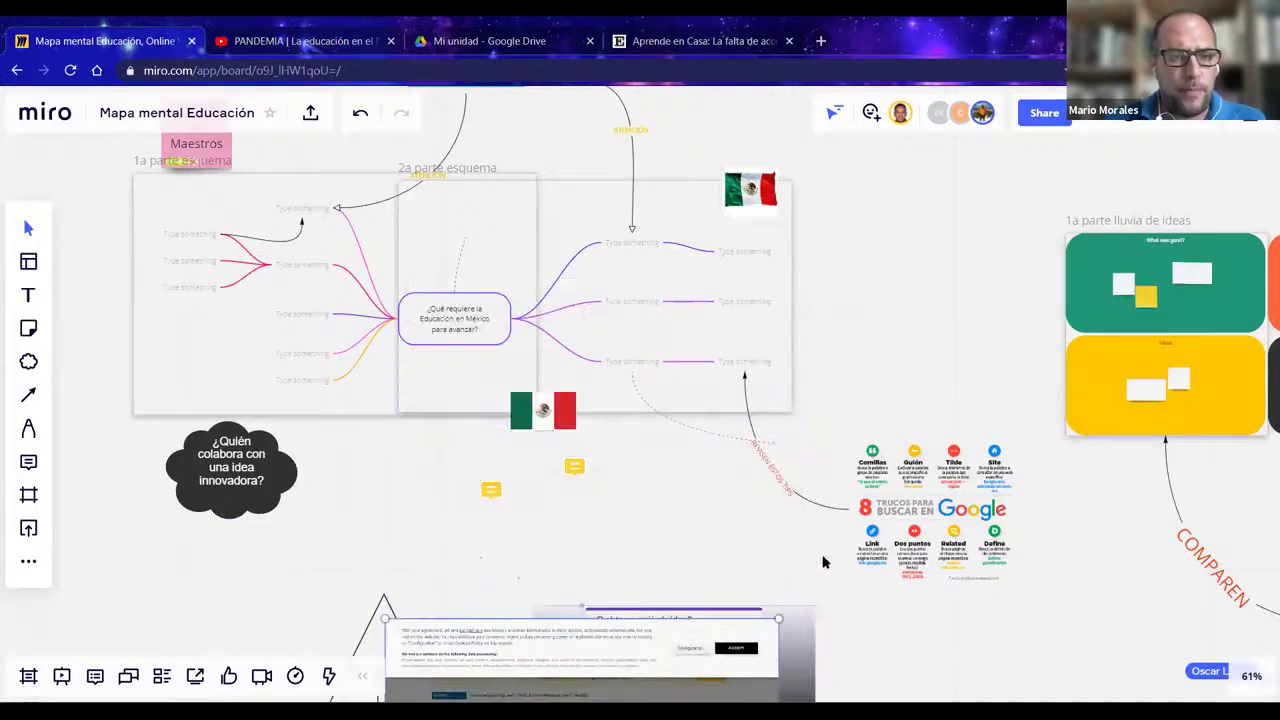
scroll(757, 292, "down", 3)
scroll(757, 292, "down", 3)
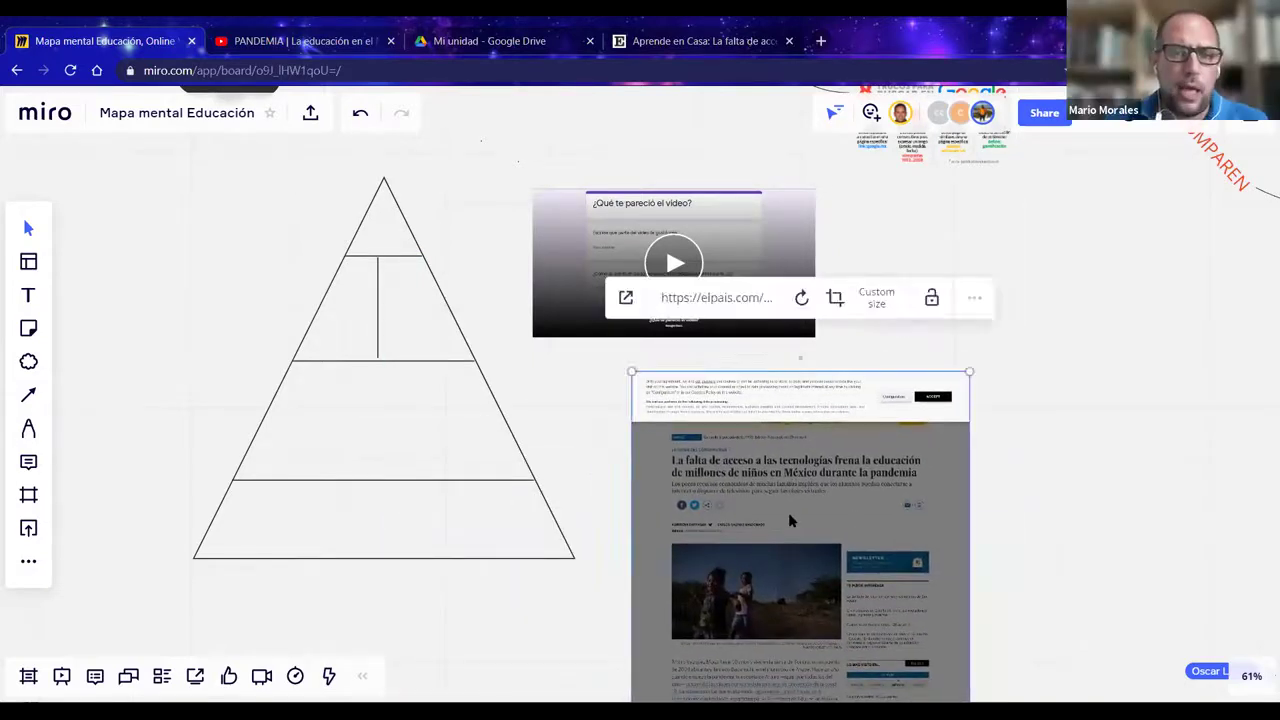
left_click(1040, 487)
- Open the captured article's source page from the board, close the older duplicate article tab, and return to Miro
left_click(706, 465)
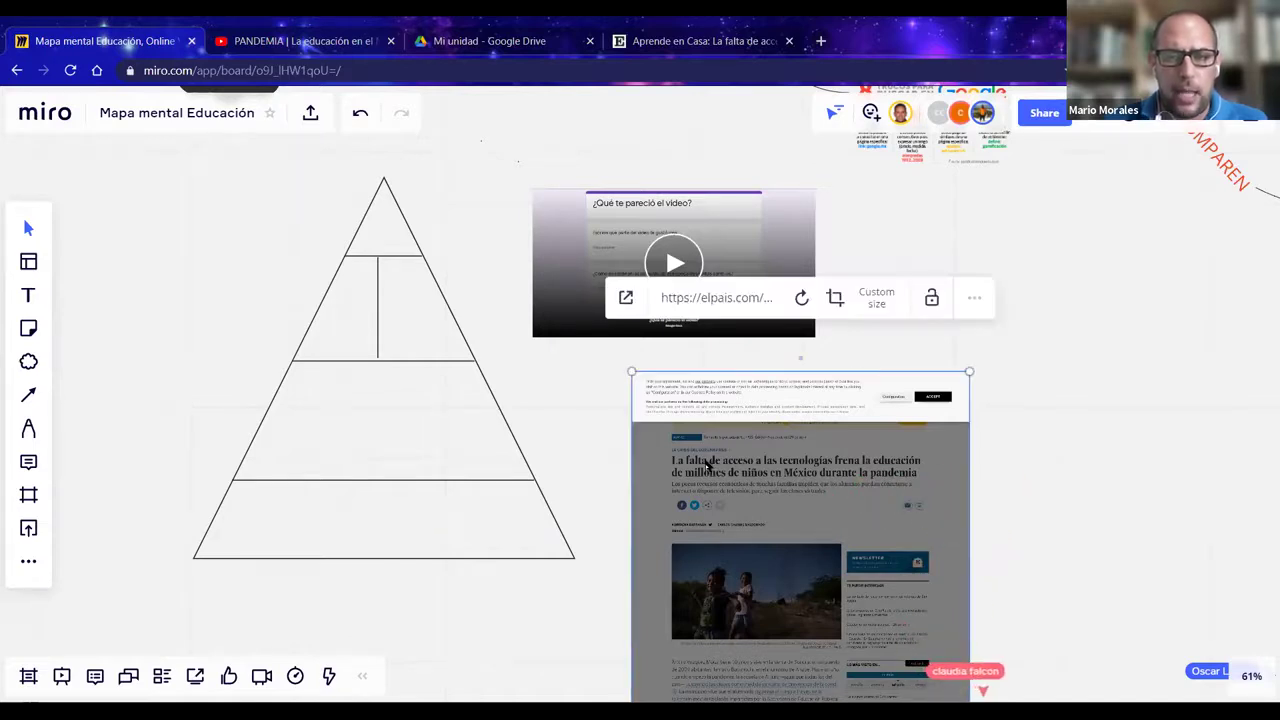
left_click(626, 300)
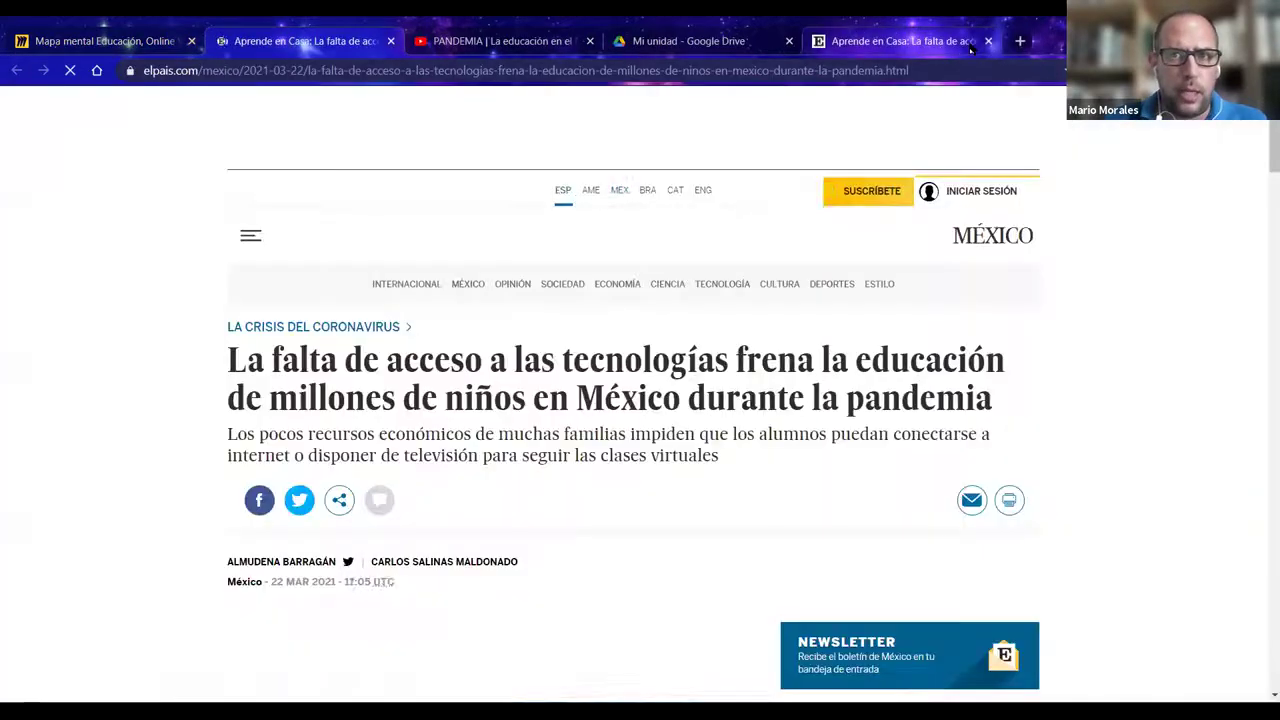
left_click(987, 41)
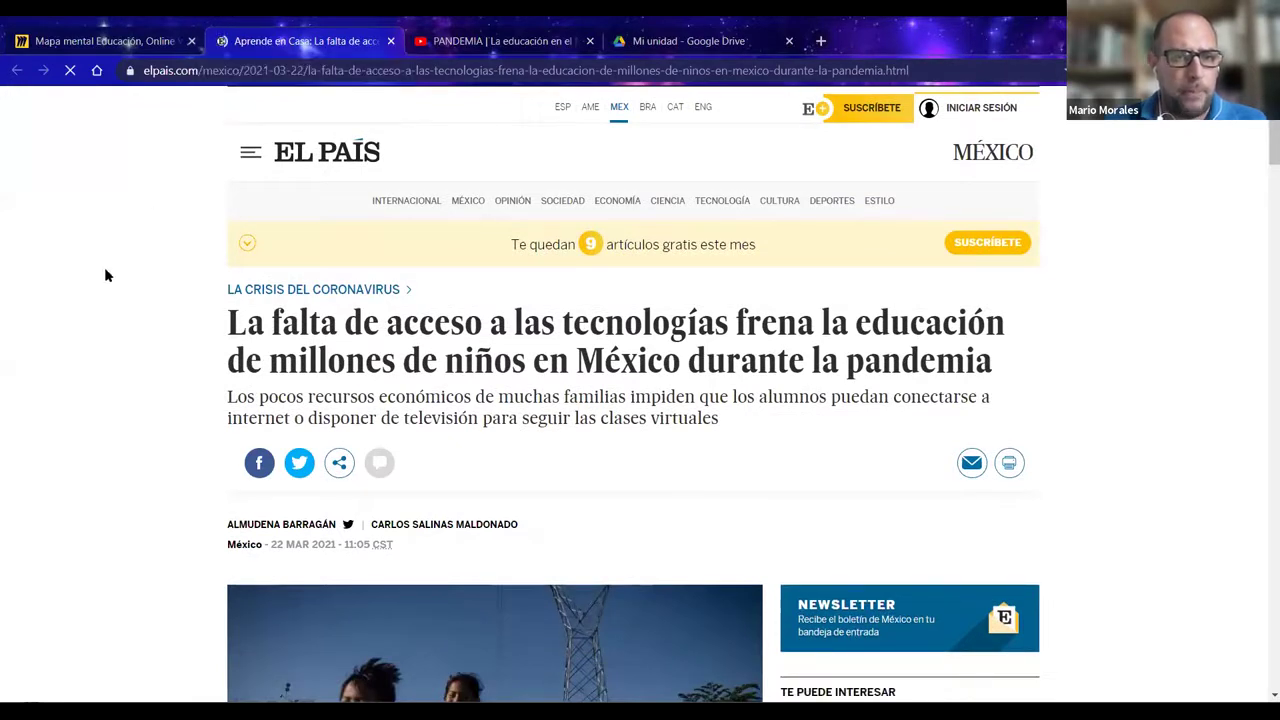
left_click(95, 42)
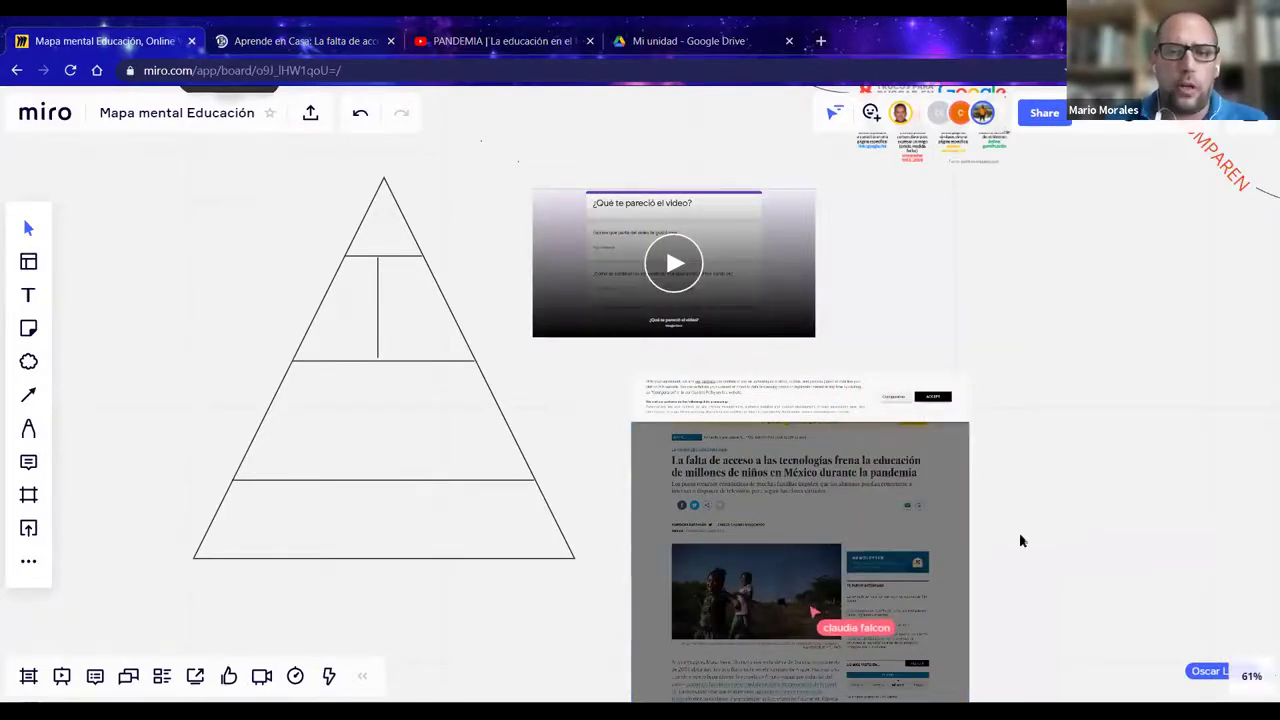
- Add a text box below the pyramid reading "Falta de acceso a tecnología - El País"
scroll(1020, 540, "down", 10)
scroll(1022, 541, "up", 10)
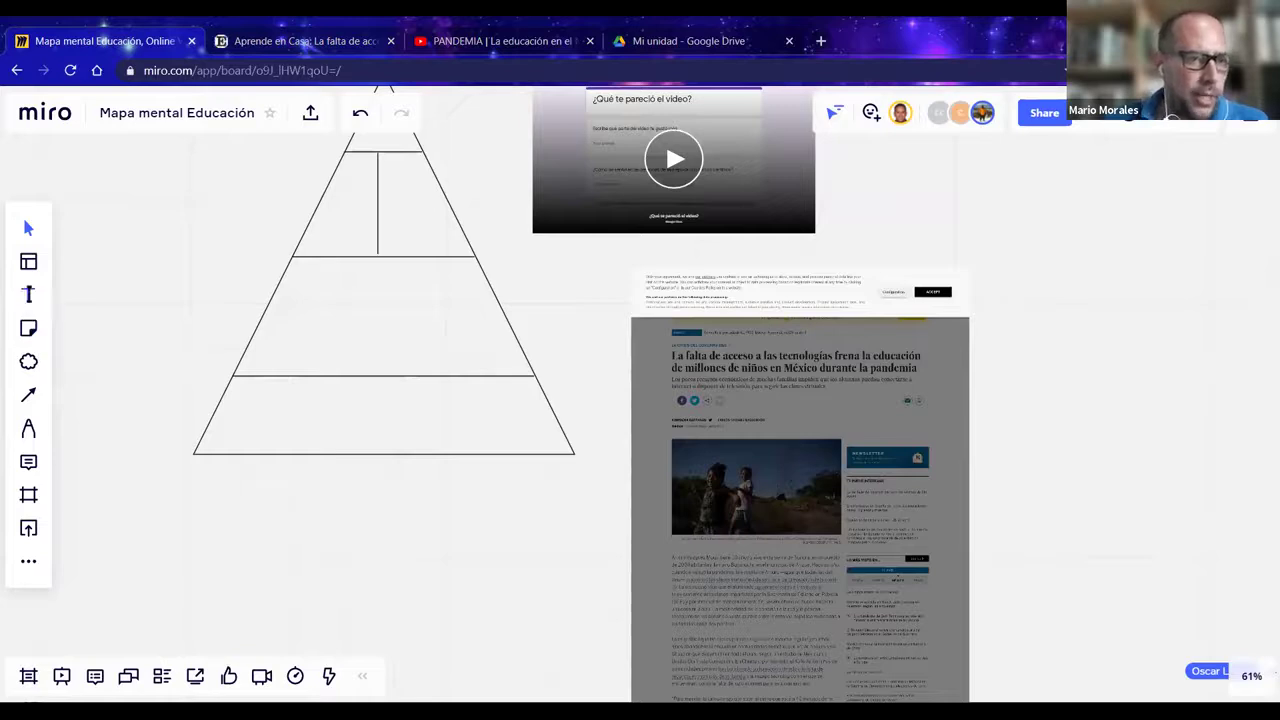
left_click_drag(218, 495, 526, 528)
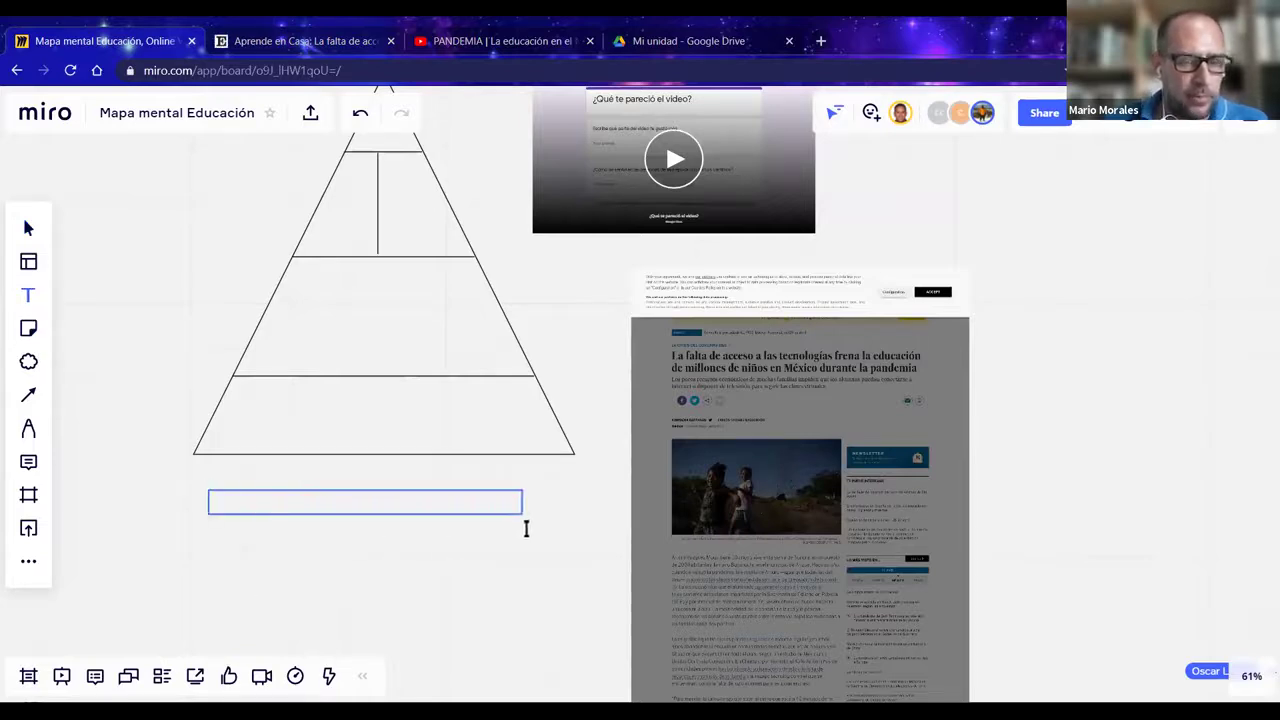
left_click(289, 499)
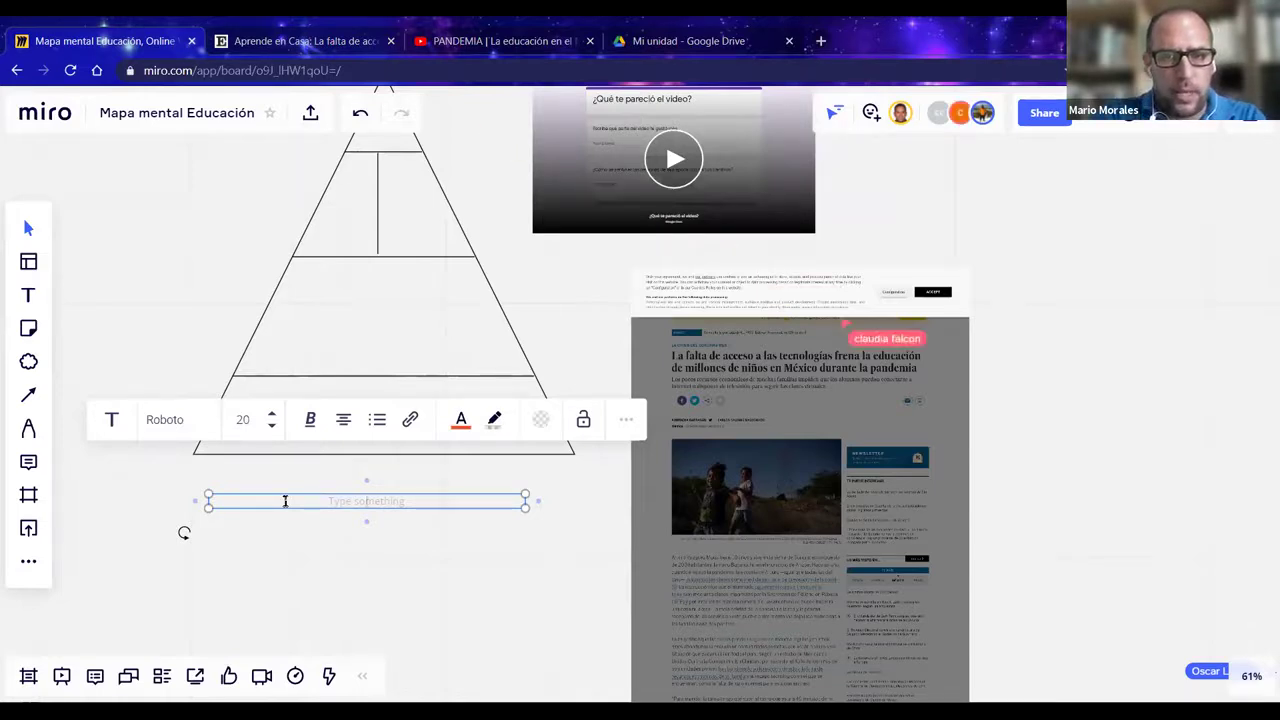
type("Falta de acceso")
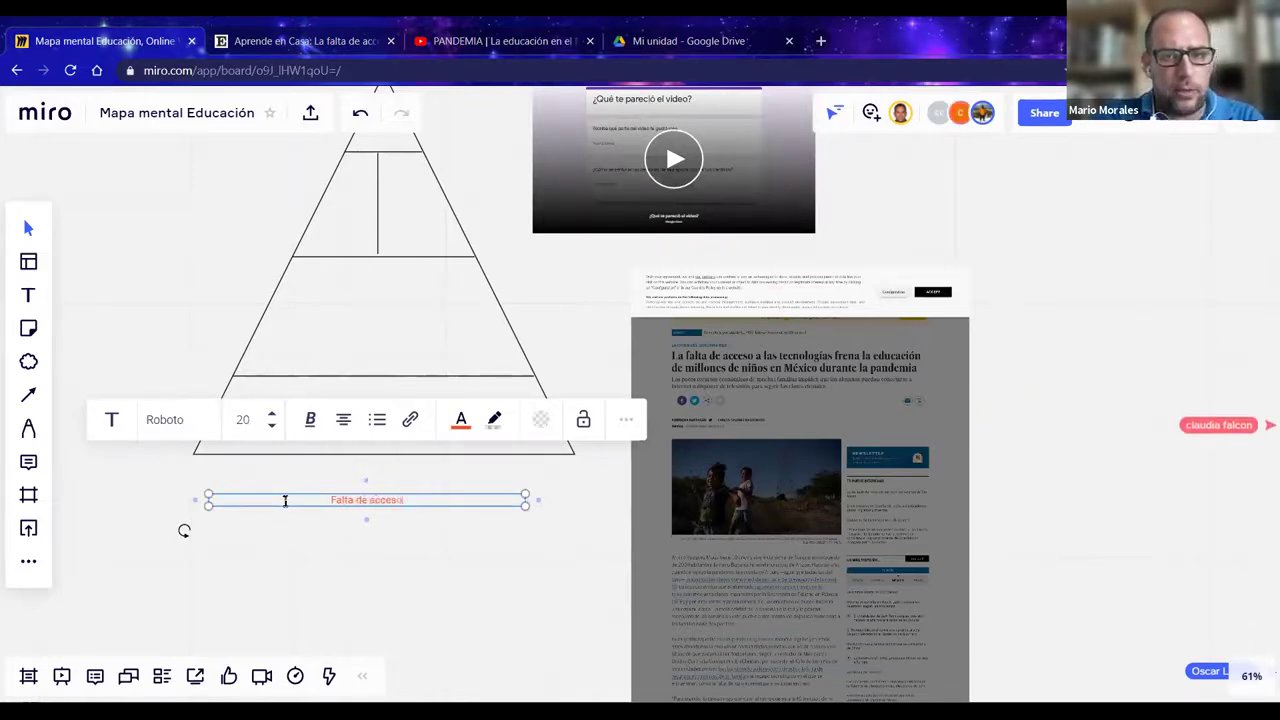
type(" a tecnolo")
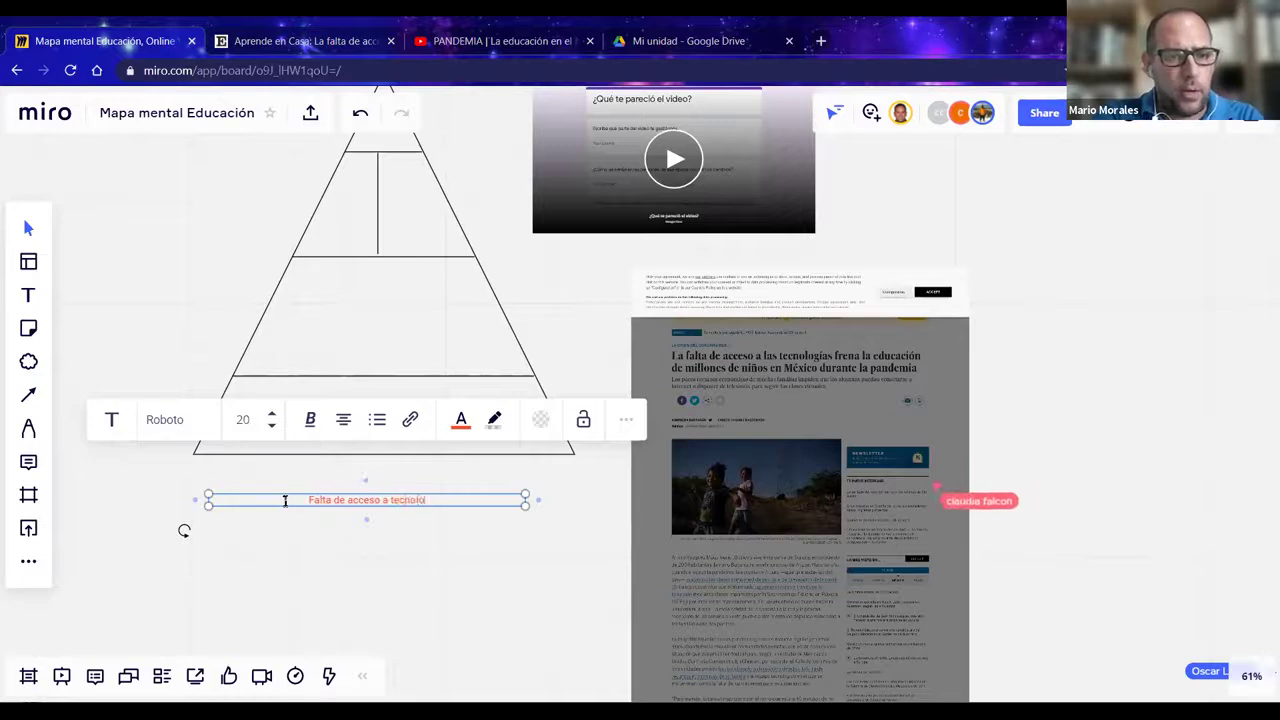
type("gía - El País")
key("Return")
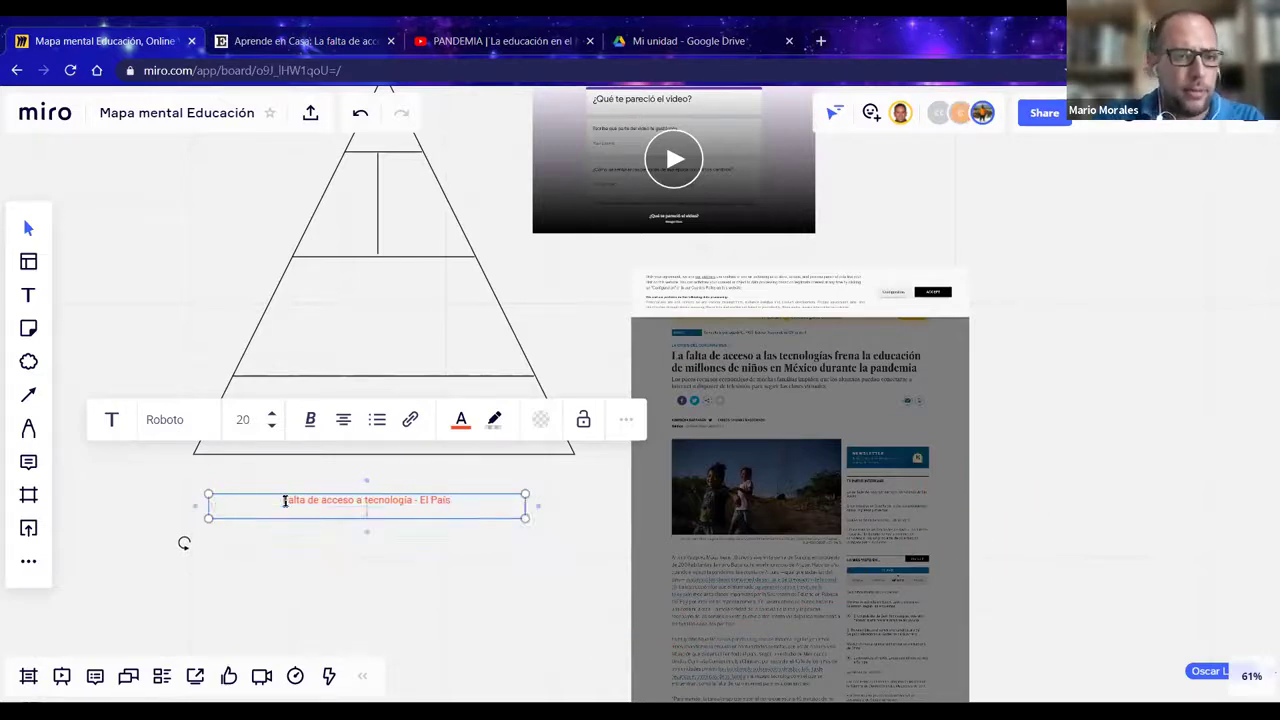
key("BackSpace")
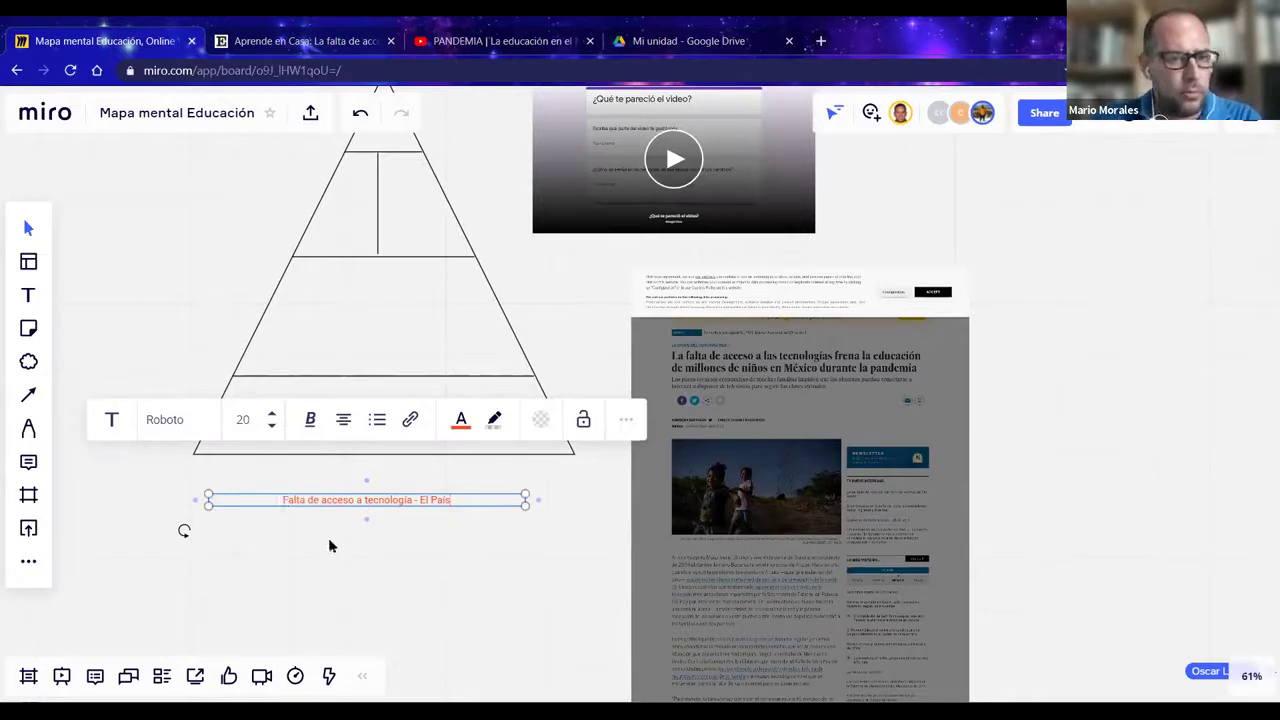
key("Escape")
- Copy the web address of the open El País article and link the whole text below the pyramid to it
left_click(339, 505)
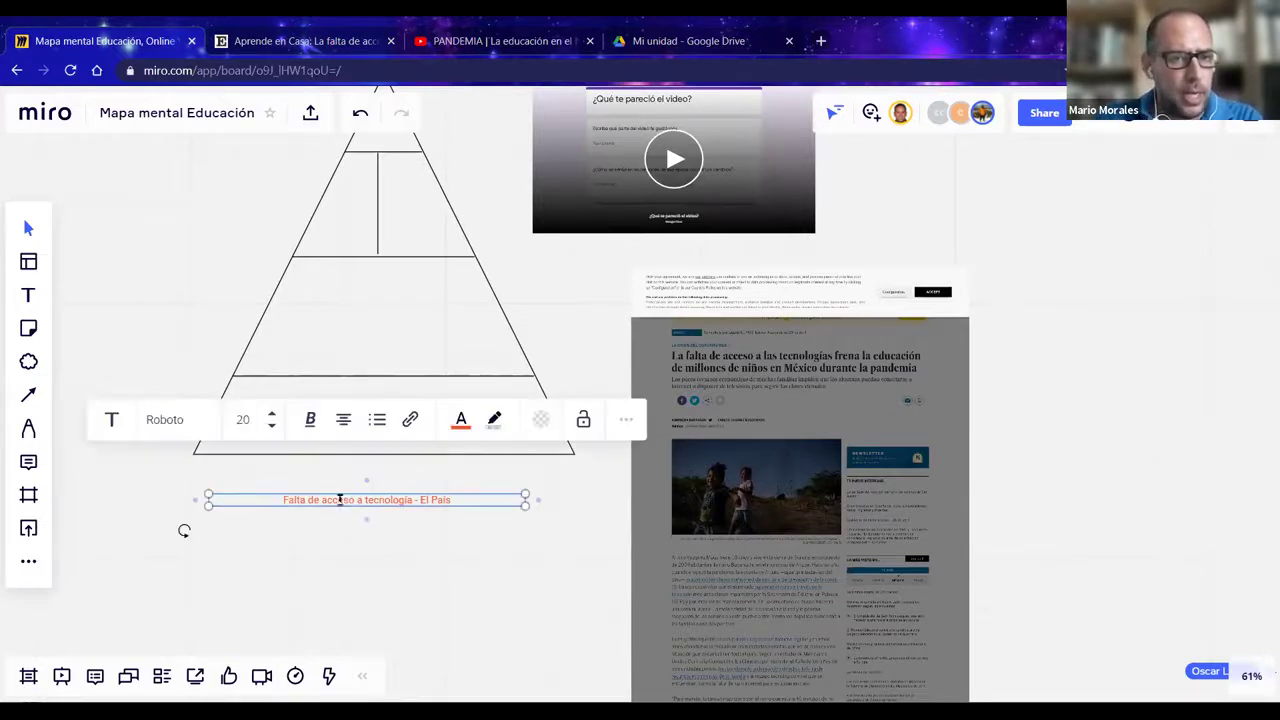
double_click(339, 500)
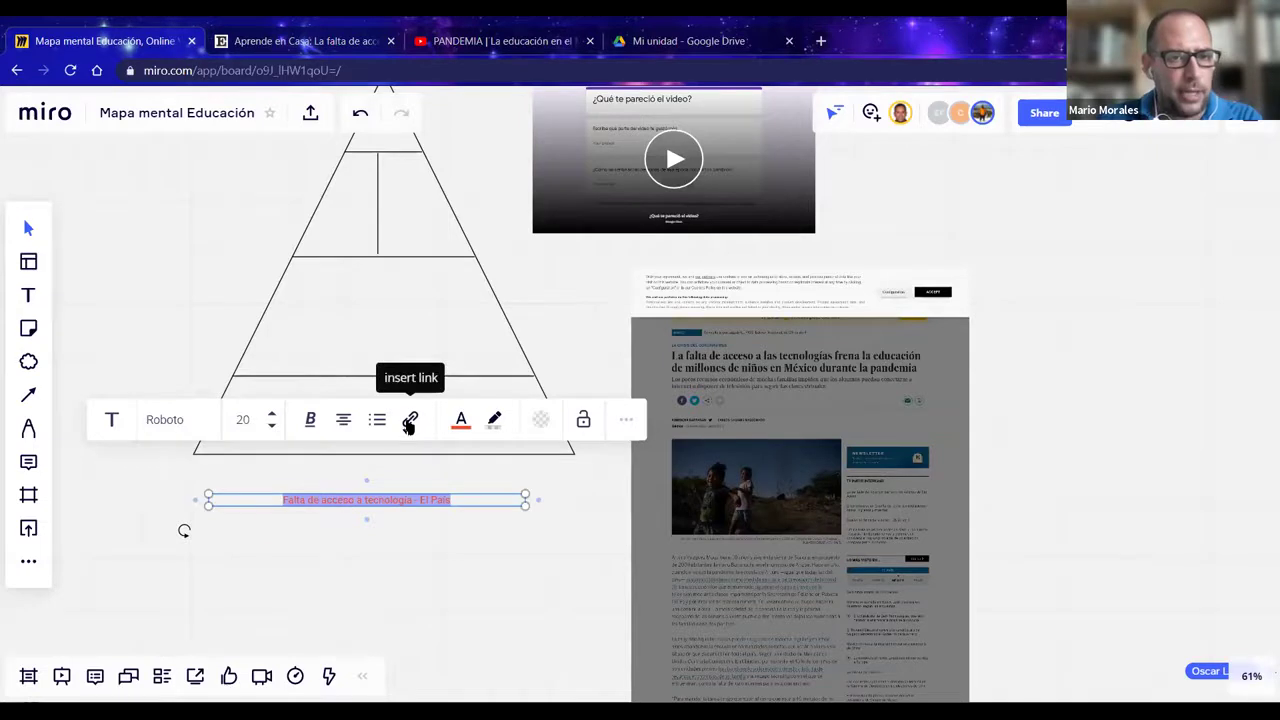
left_click(410, 422)
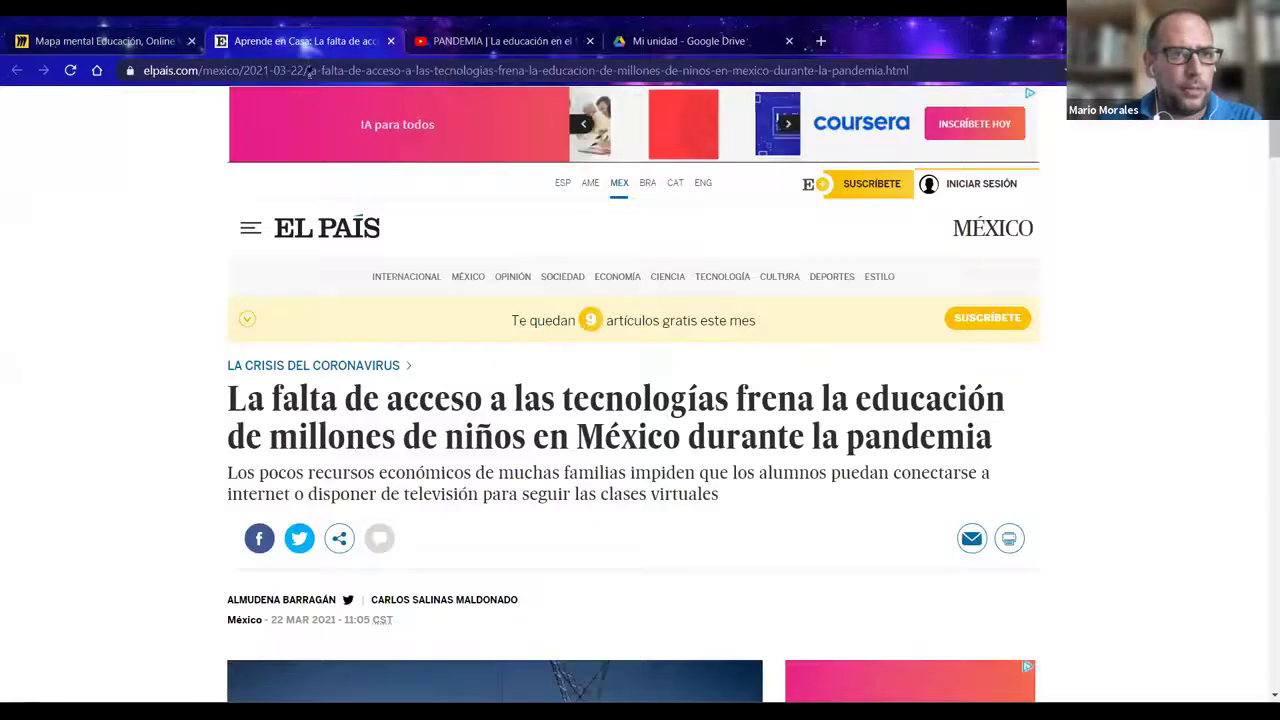
left_click(305, 41)
left_click(310, 72)
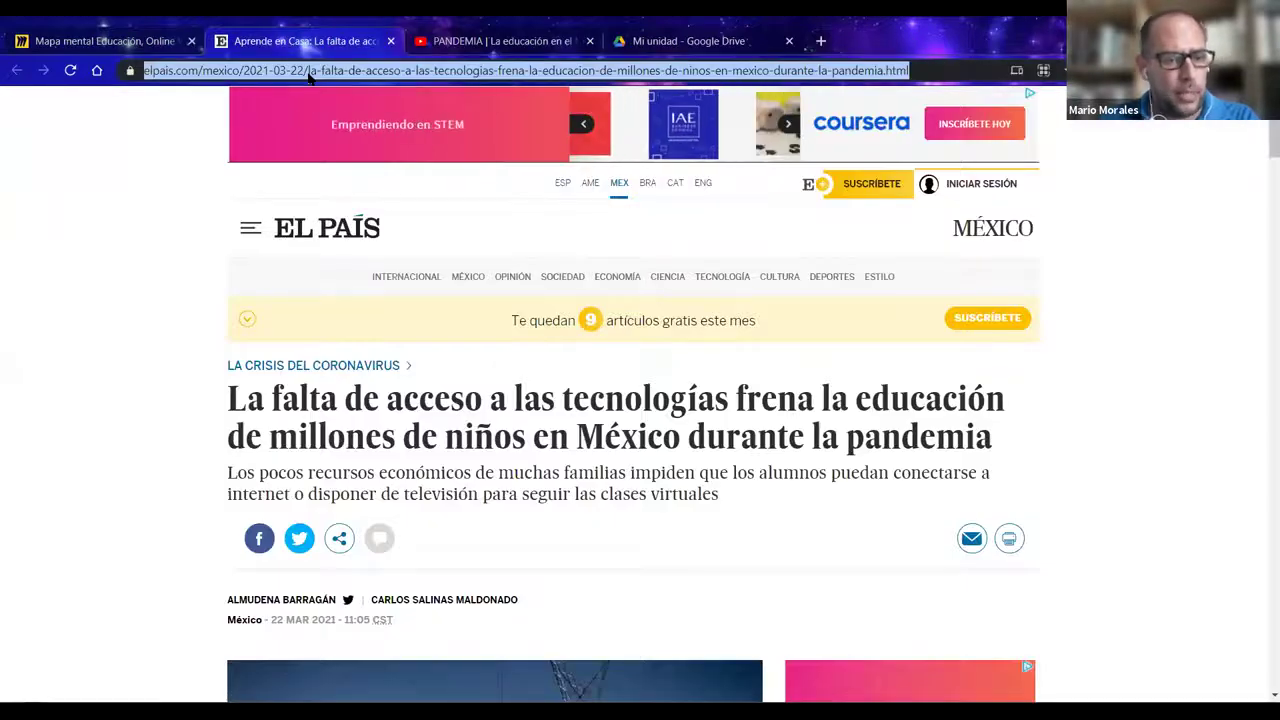
left_click(125, 42)
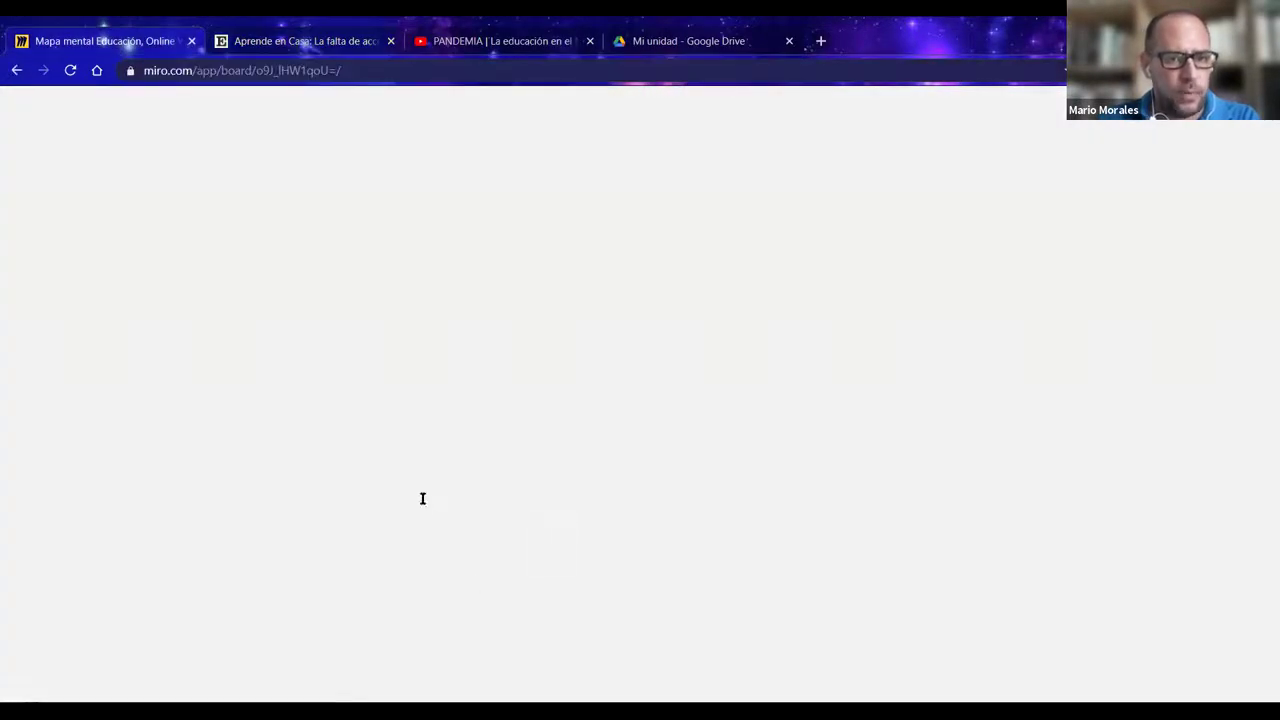
key("ctrl+v")
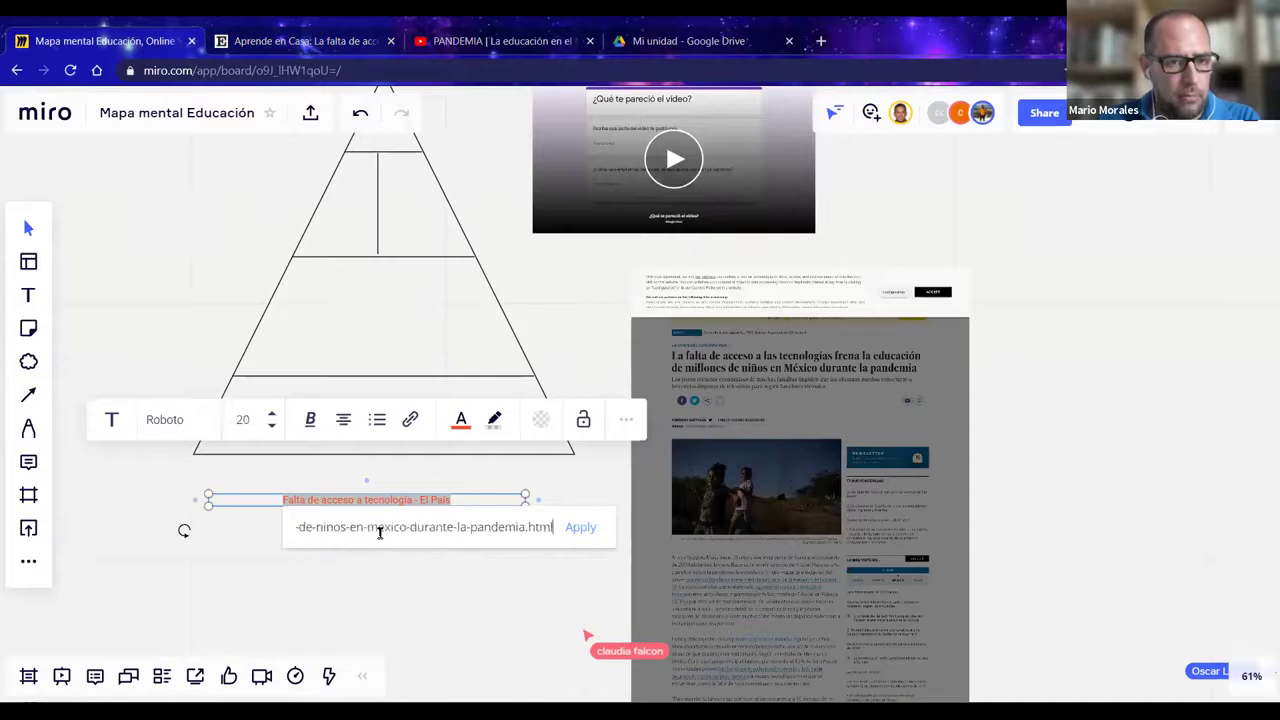
left_click(580, 527)
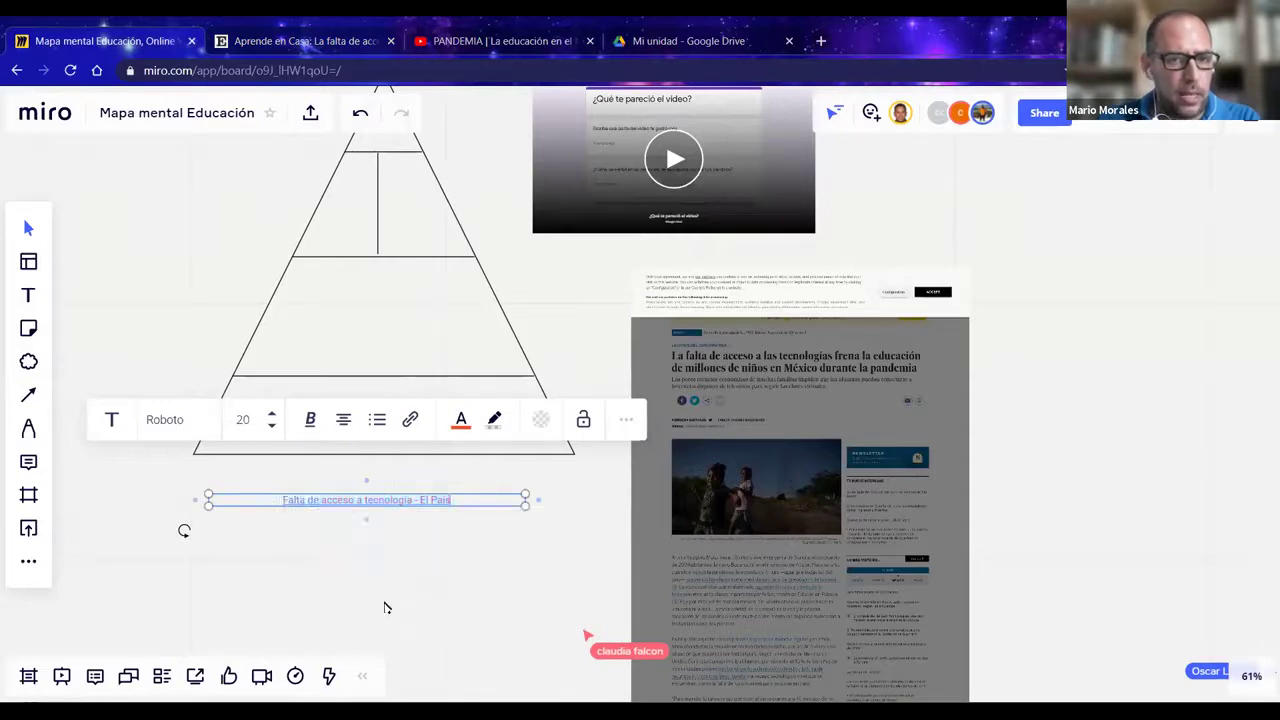
left_click(320, 561)
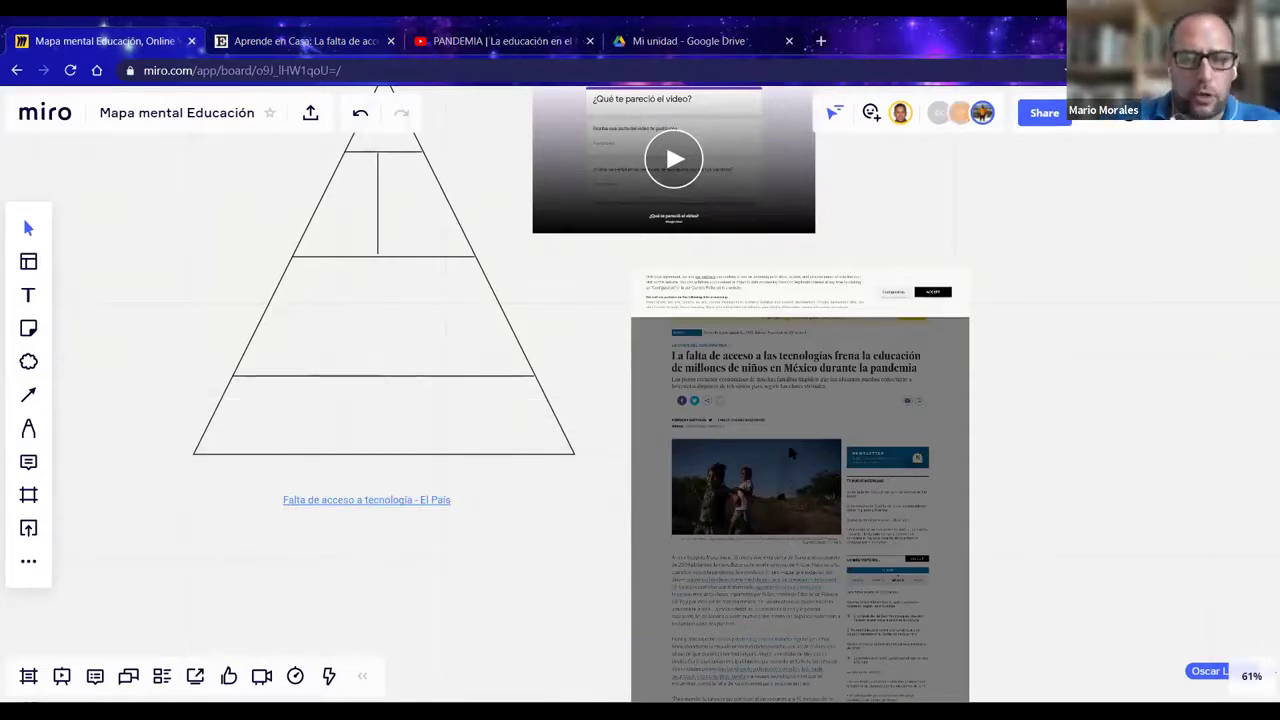
- Open the article through the text's link to test it, close the duplicate article tab, and return to the Miro board
left_click(343, 503)
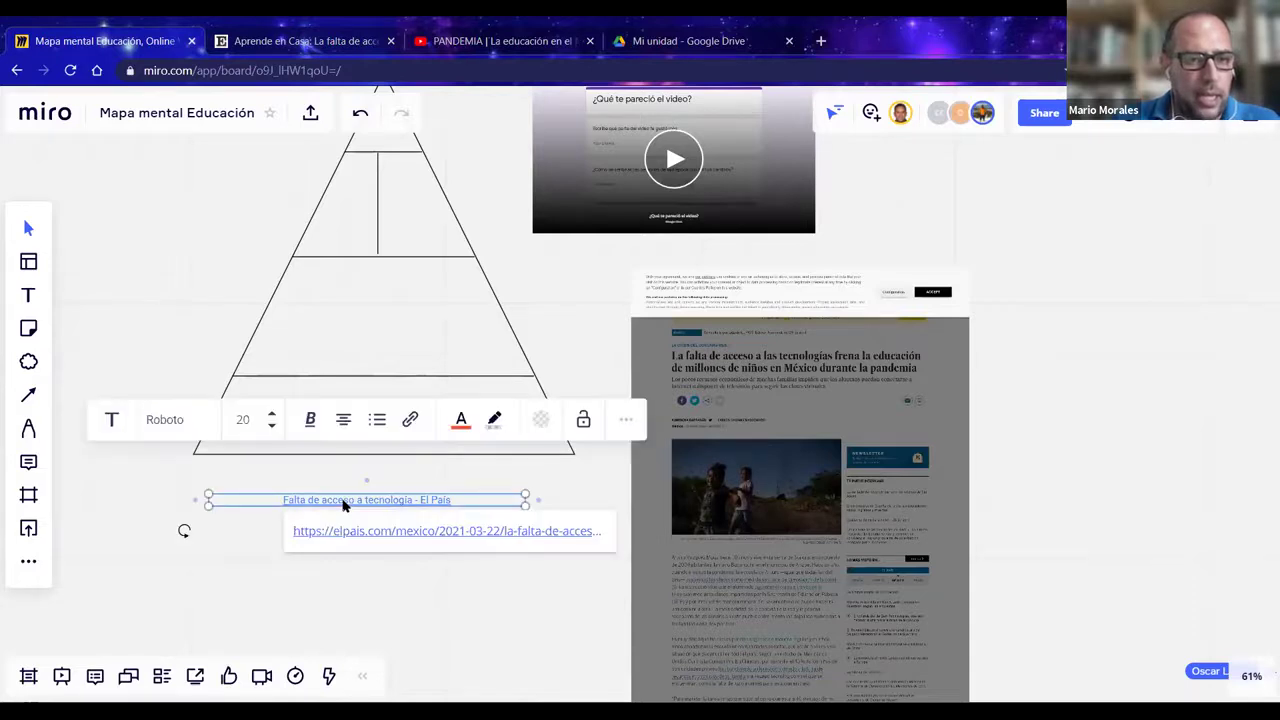
left_click(386, 537)
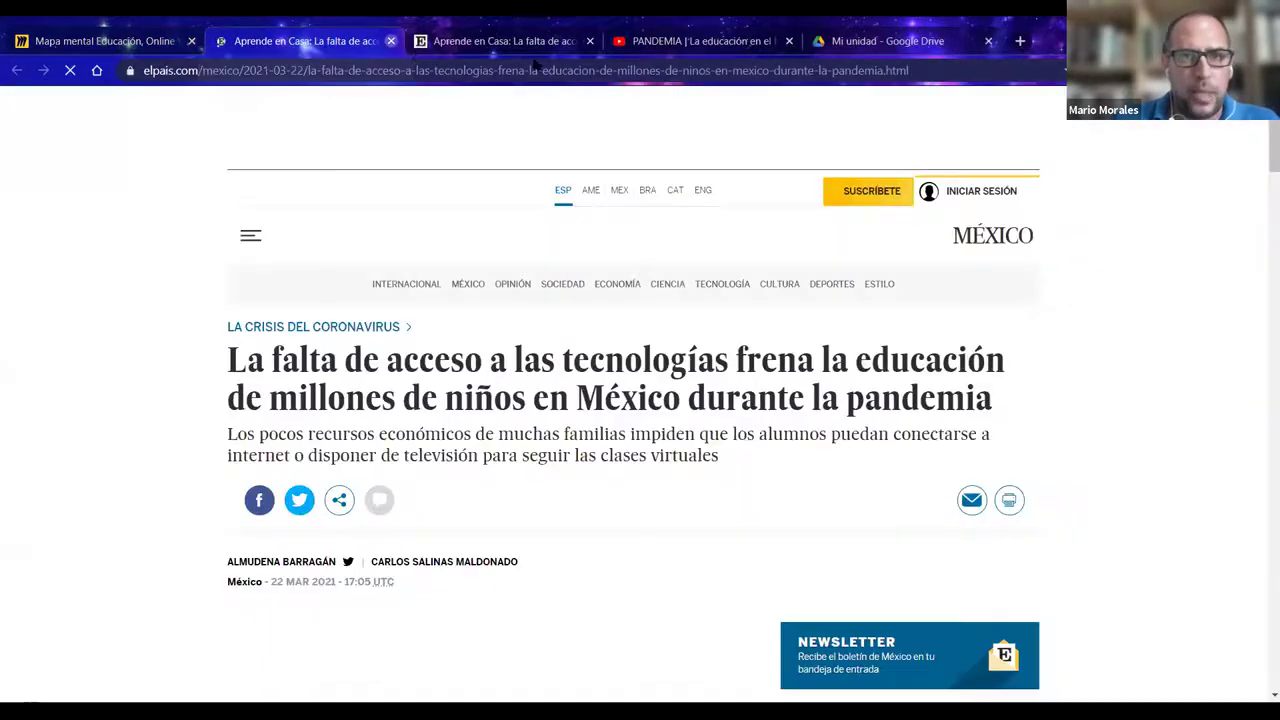
left_click(391, 41)
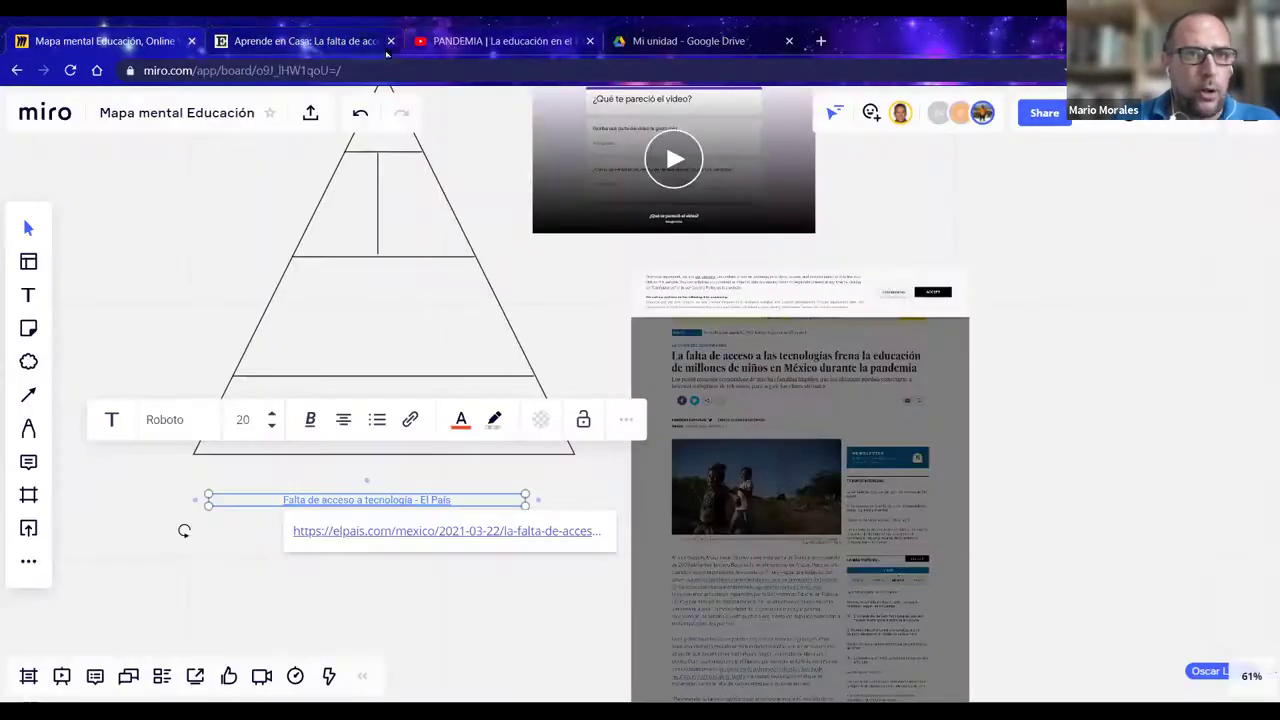
left_click(300, 41)
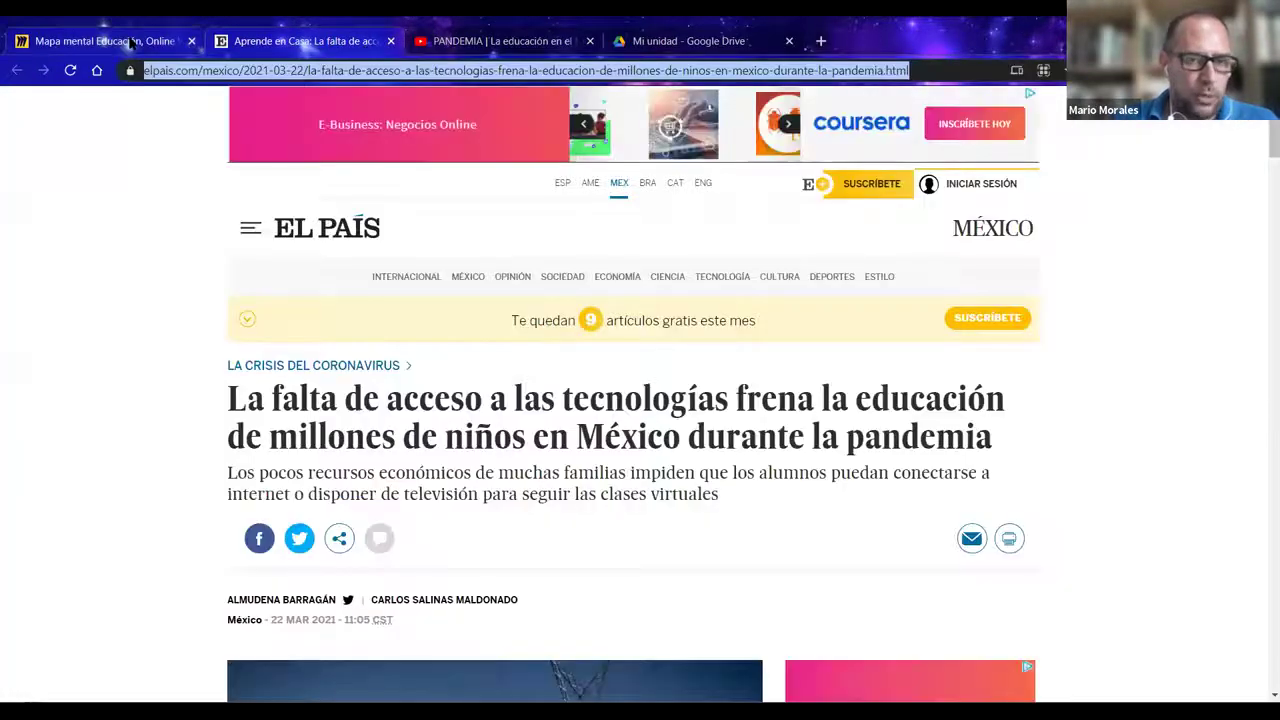
left_click(130, 42)
left_click(165, 607)
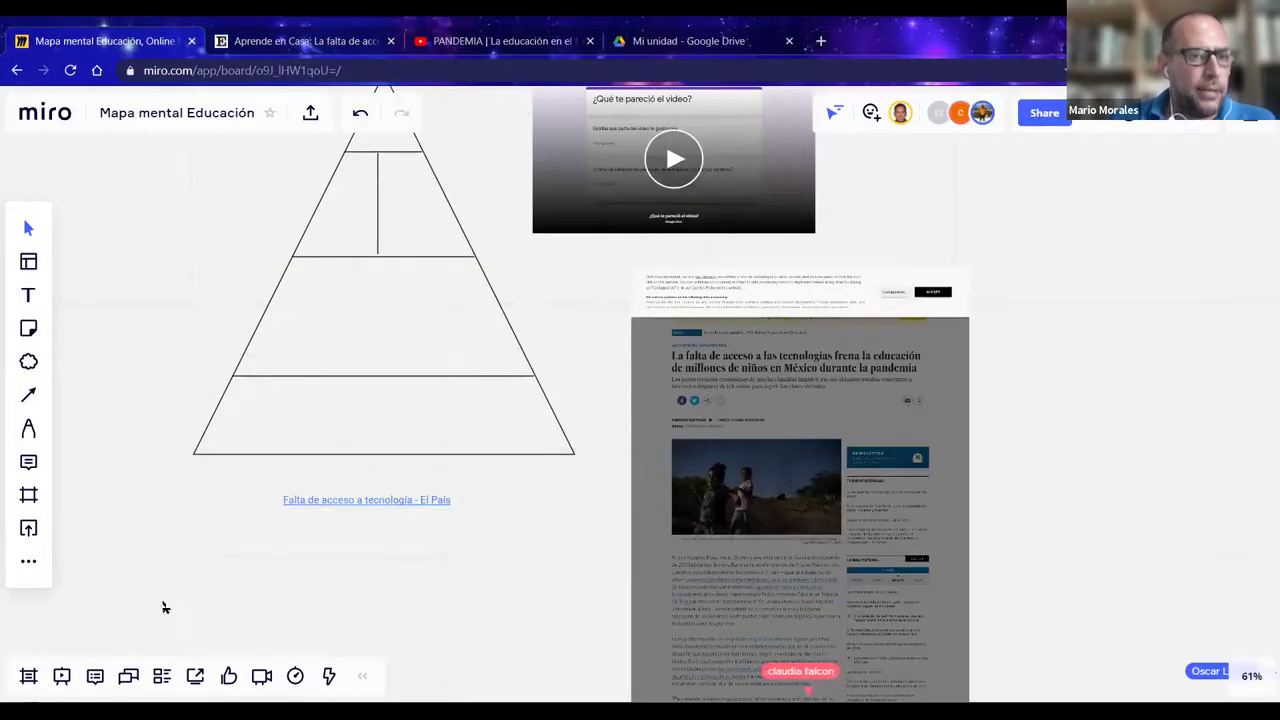
- Run a Google image search for "educacion" from the board's apps and browse the results
left_click(28, 561)
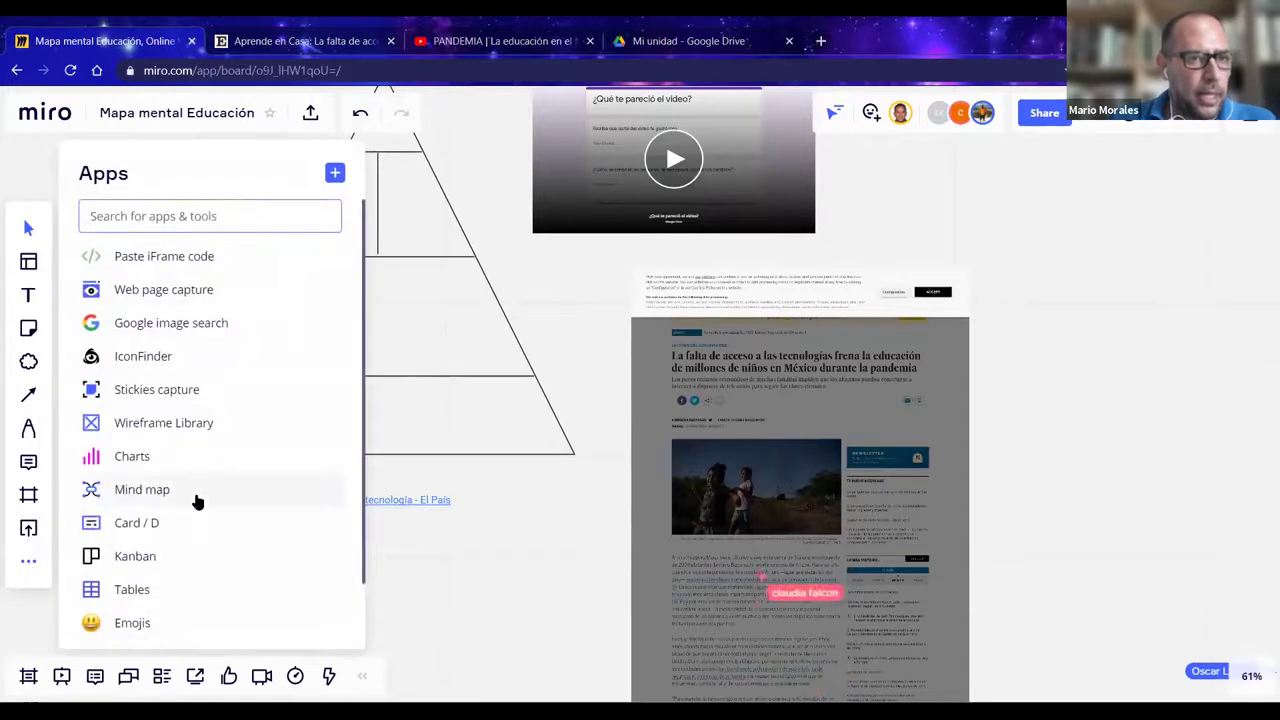
left_click(197, 330)
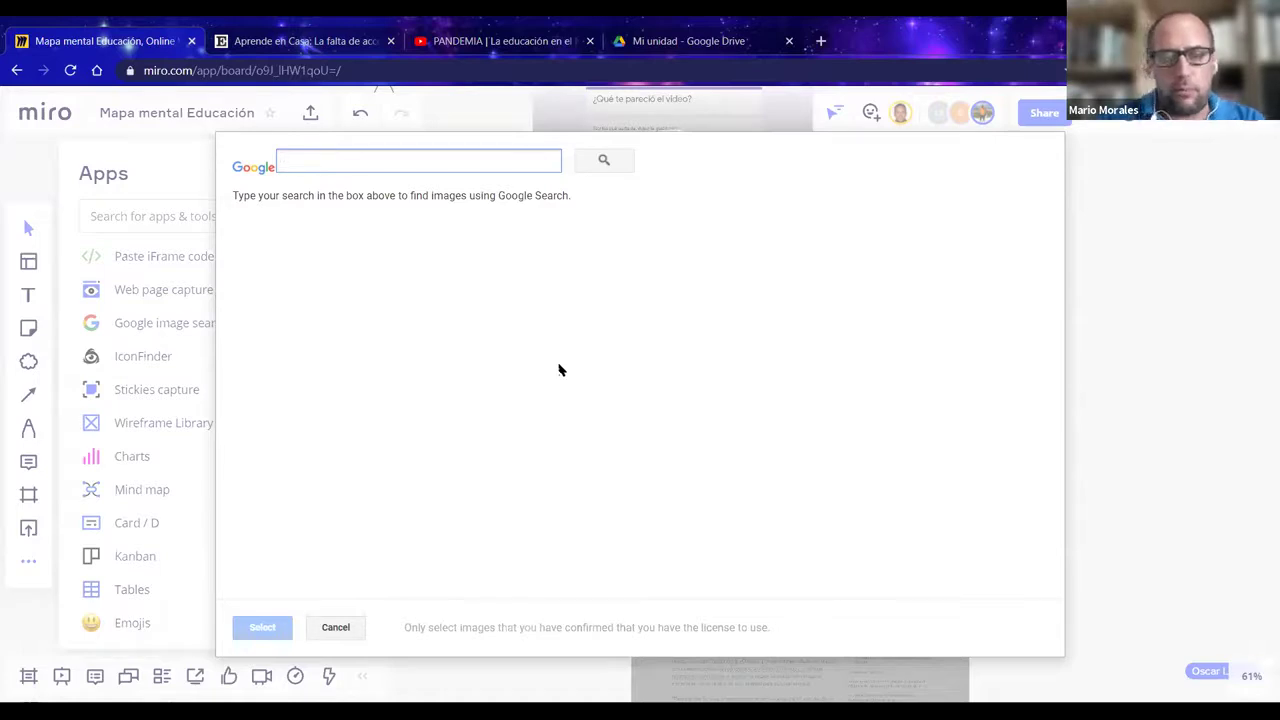
type("e")
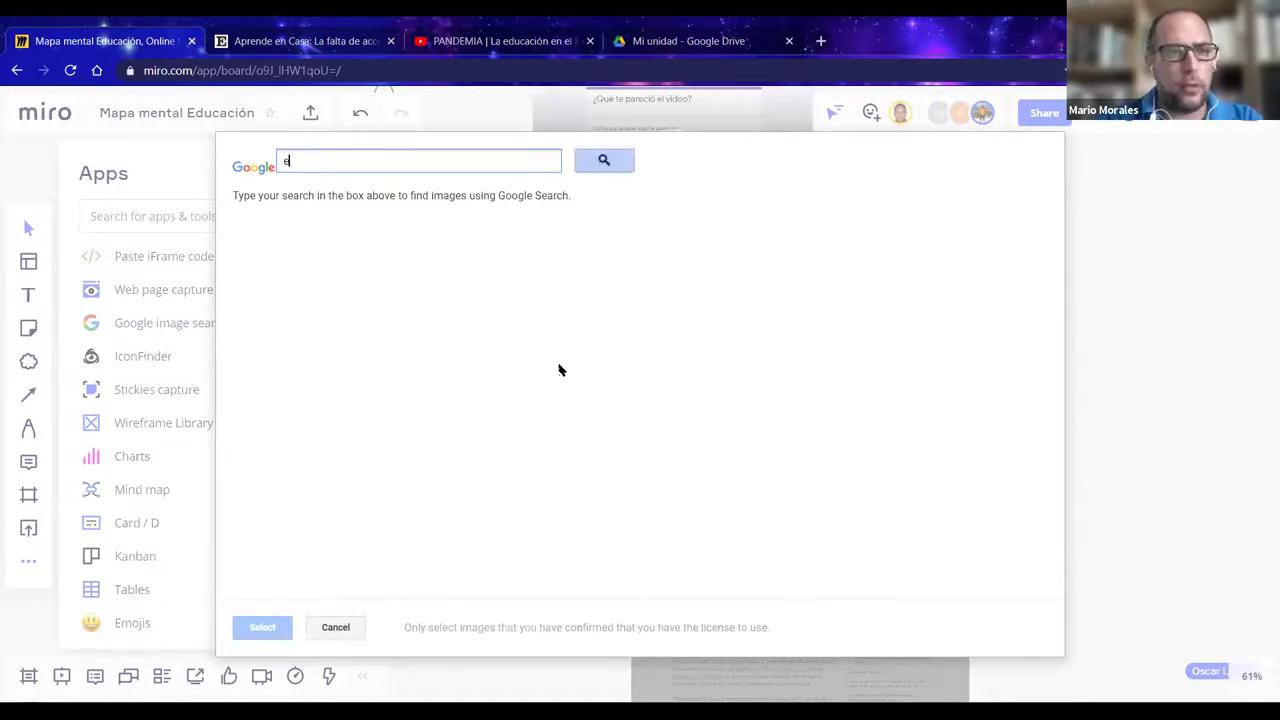
type("ducacion")
key("Return")
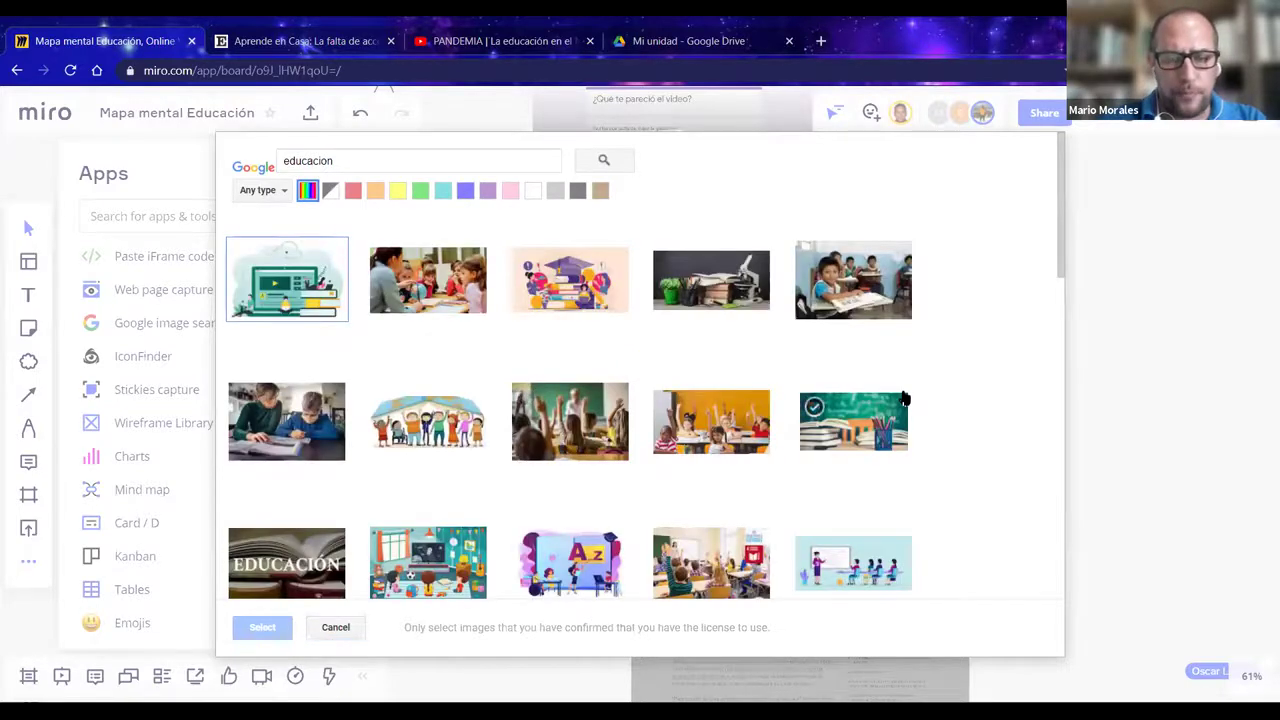
scroll(945, 500, "down", 1)
scroll(943, 490, "down", 3)
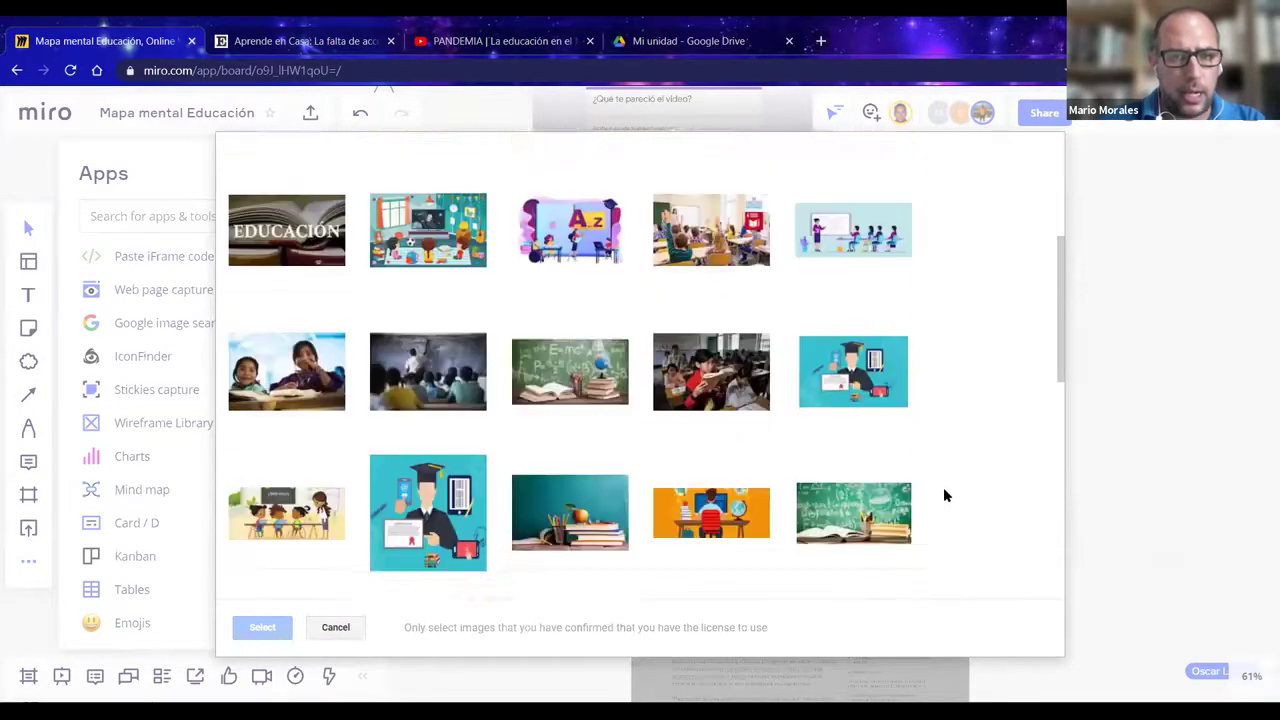
scroll(943, 490, "up", 4)
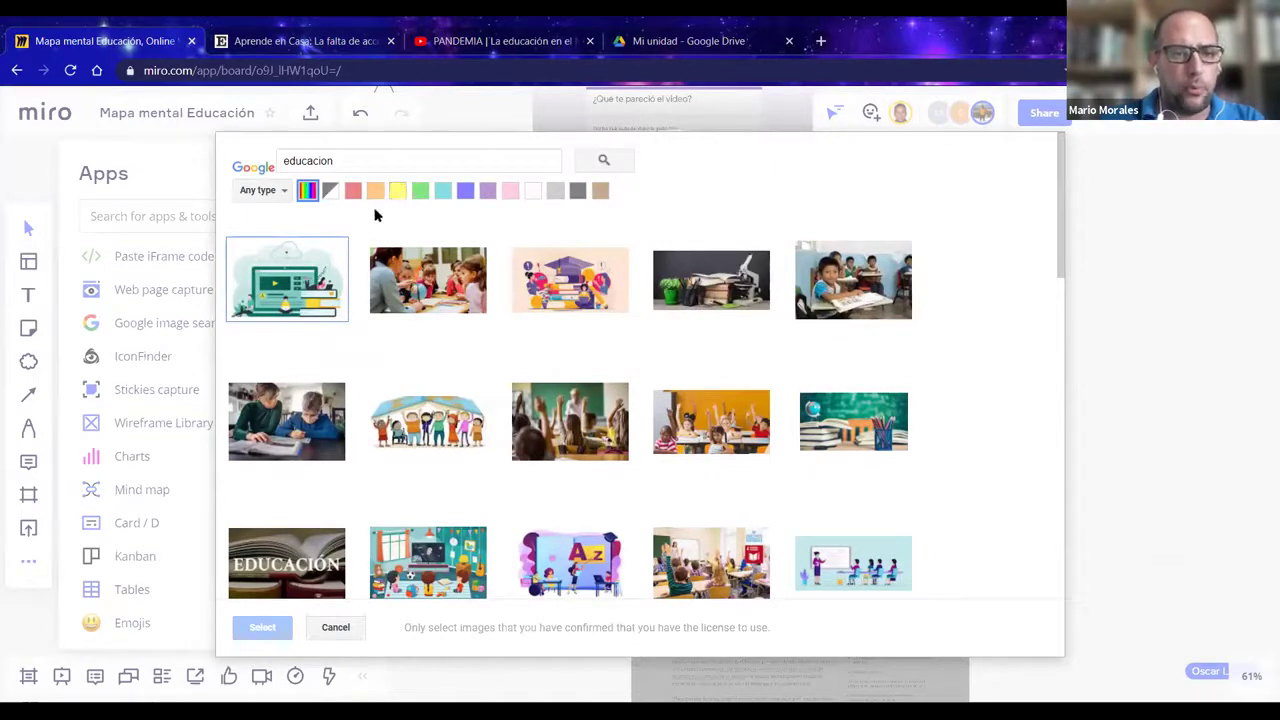
- Filter the image results by orange, switch the filter to purple, and insert the "Diálogos por la calidad de la educación" banner
left_click(375, 191)
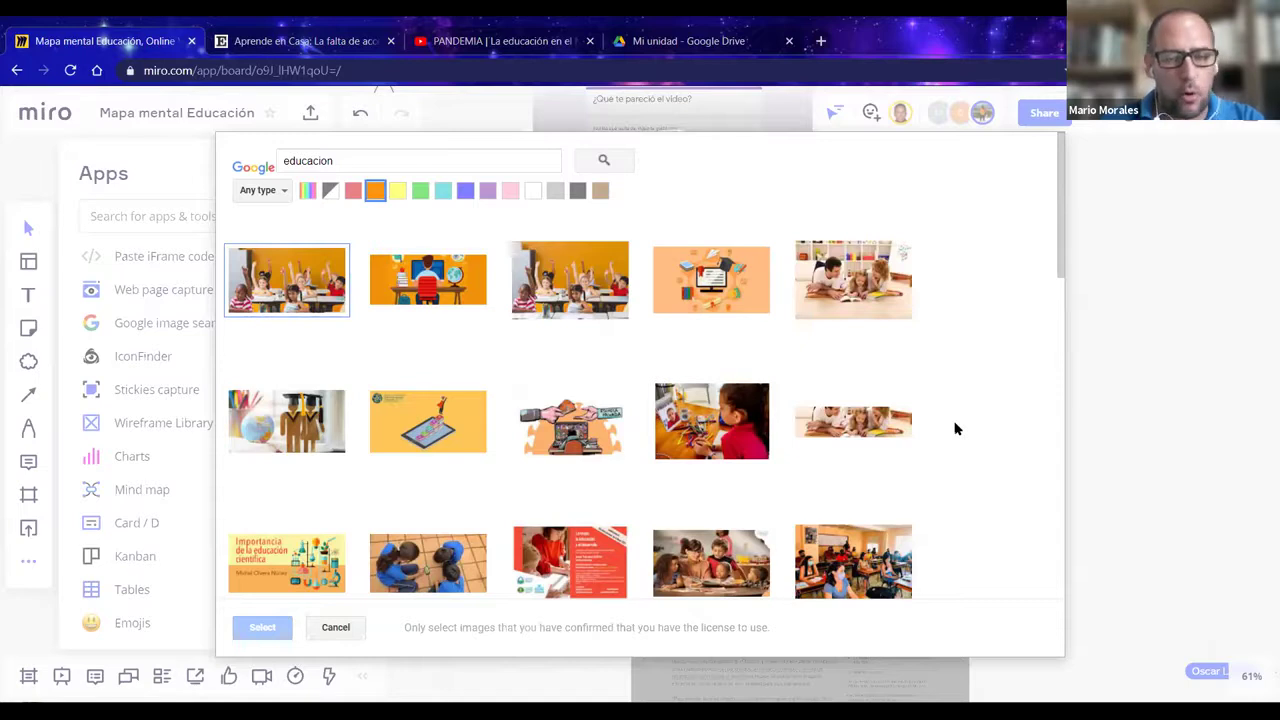
left_click(487, 191)
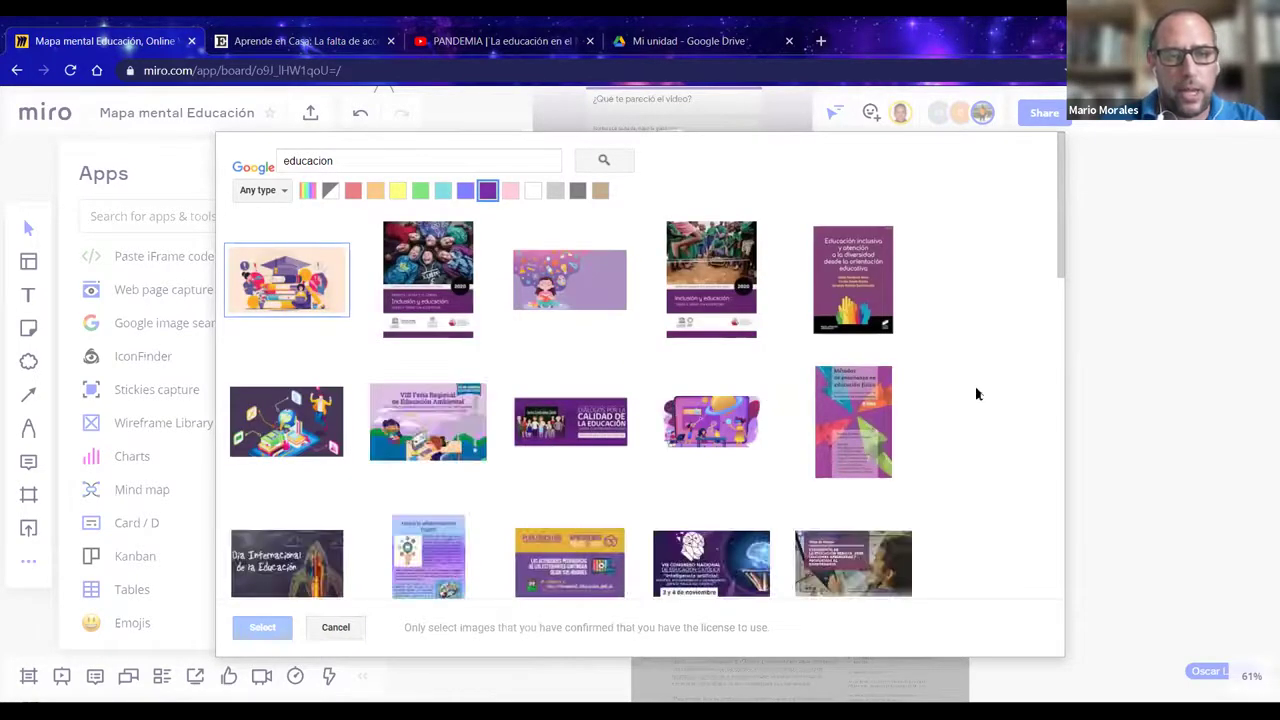
left_click(566, 420)
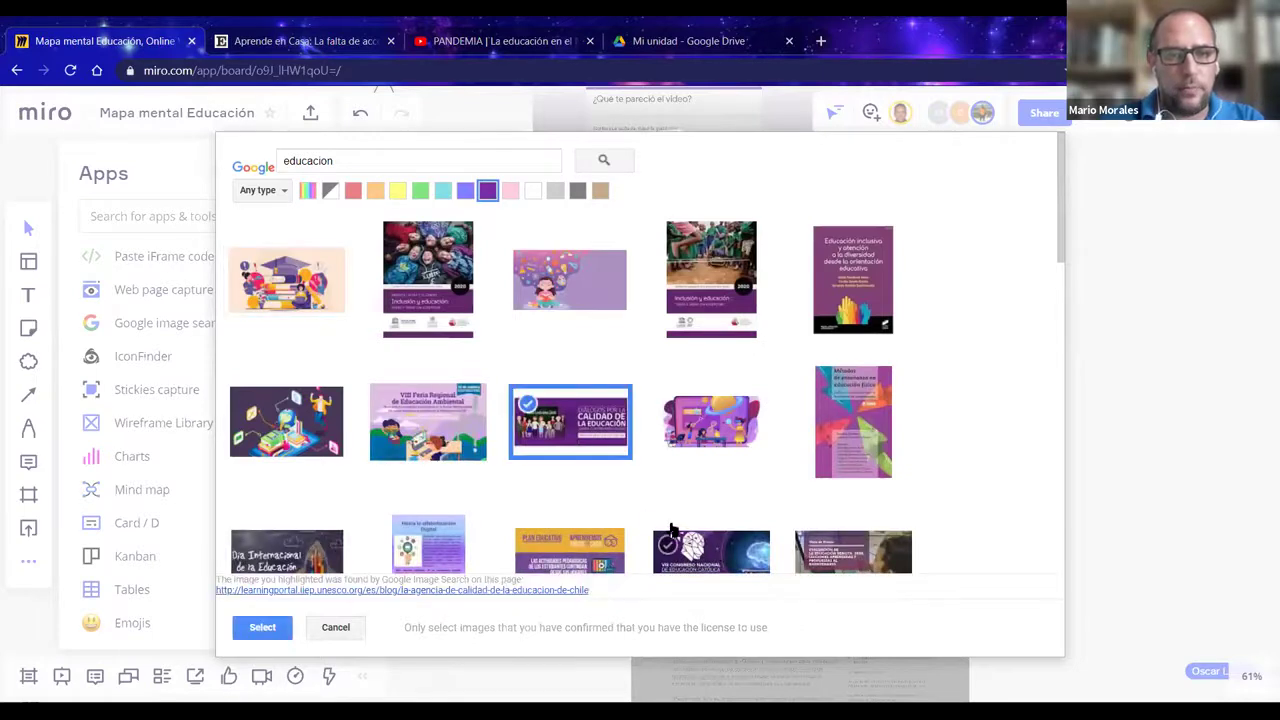
left_click(262, 627)
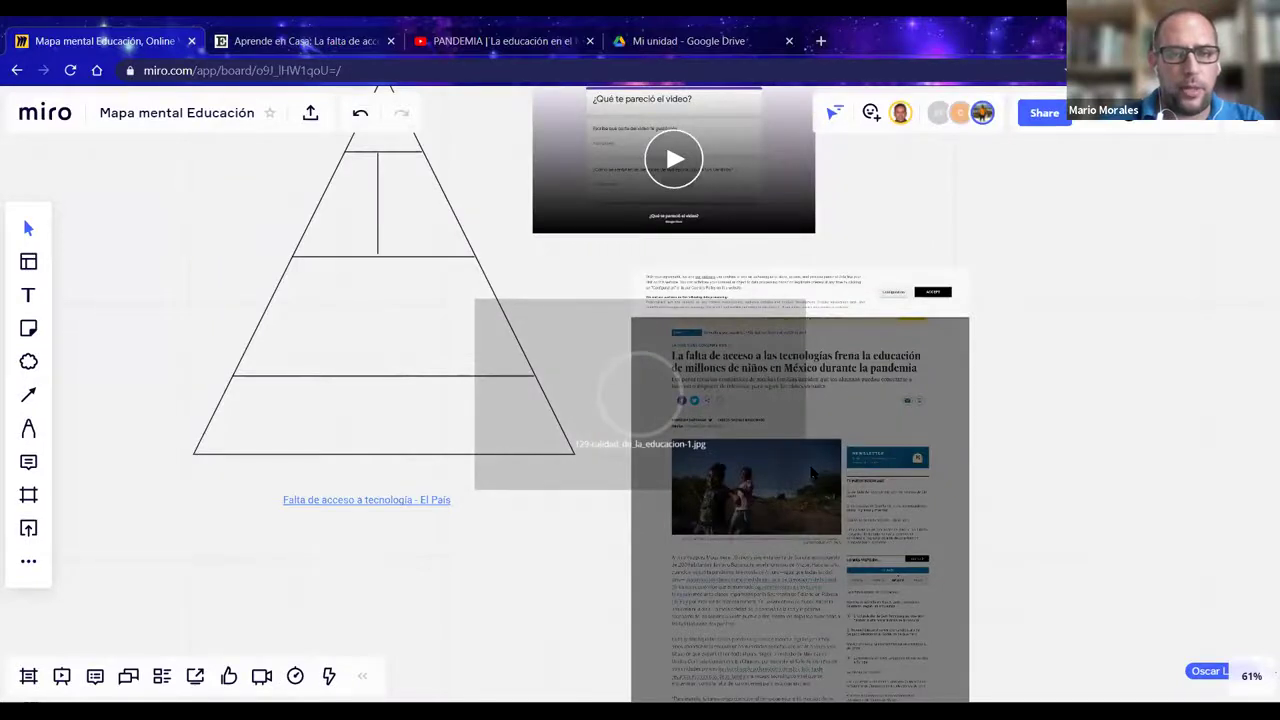
- Shrink the inserted banner image and place it beside the upper left of the pyramid, keeping its file name
left_click_drag(640, 394, 257, 252)
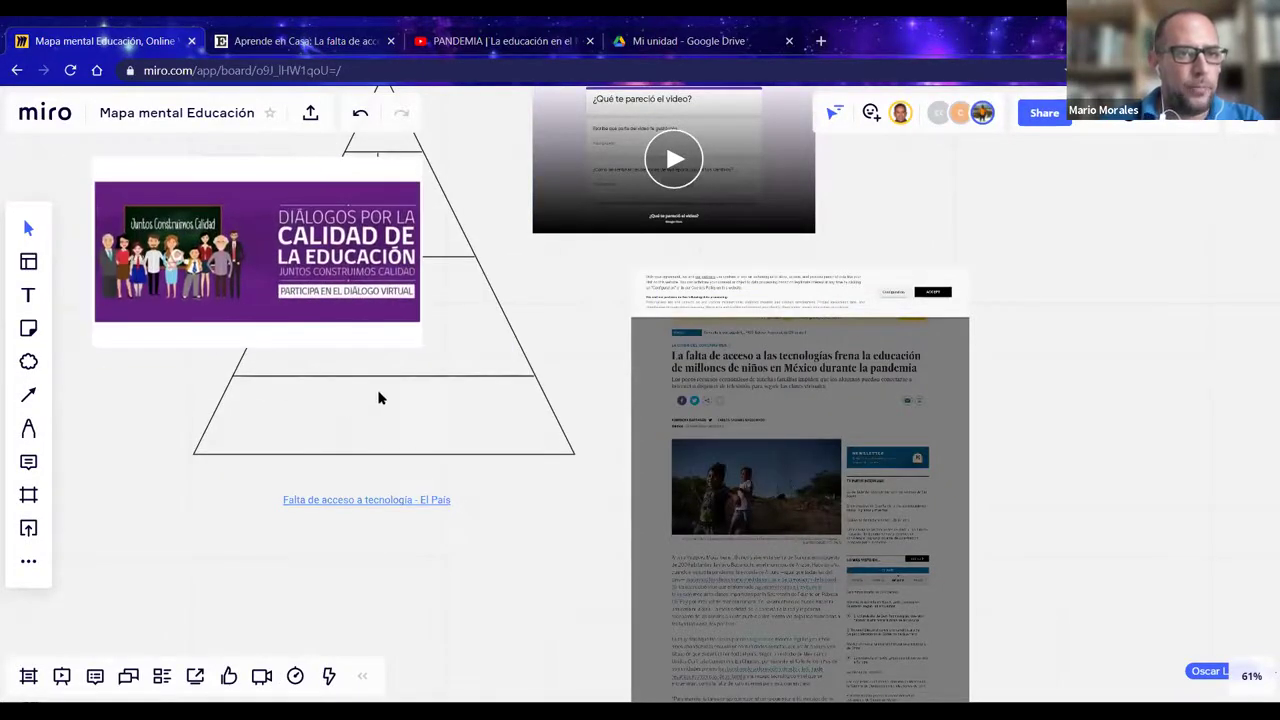
left_click(374, 219)
left_click_drag(374, 186, 318, 232)
left_click_drag(218, 298, 185, 236)
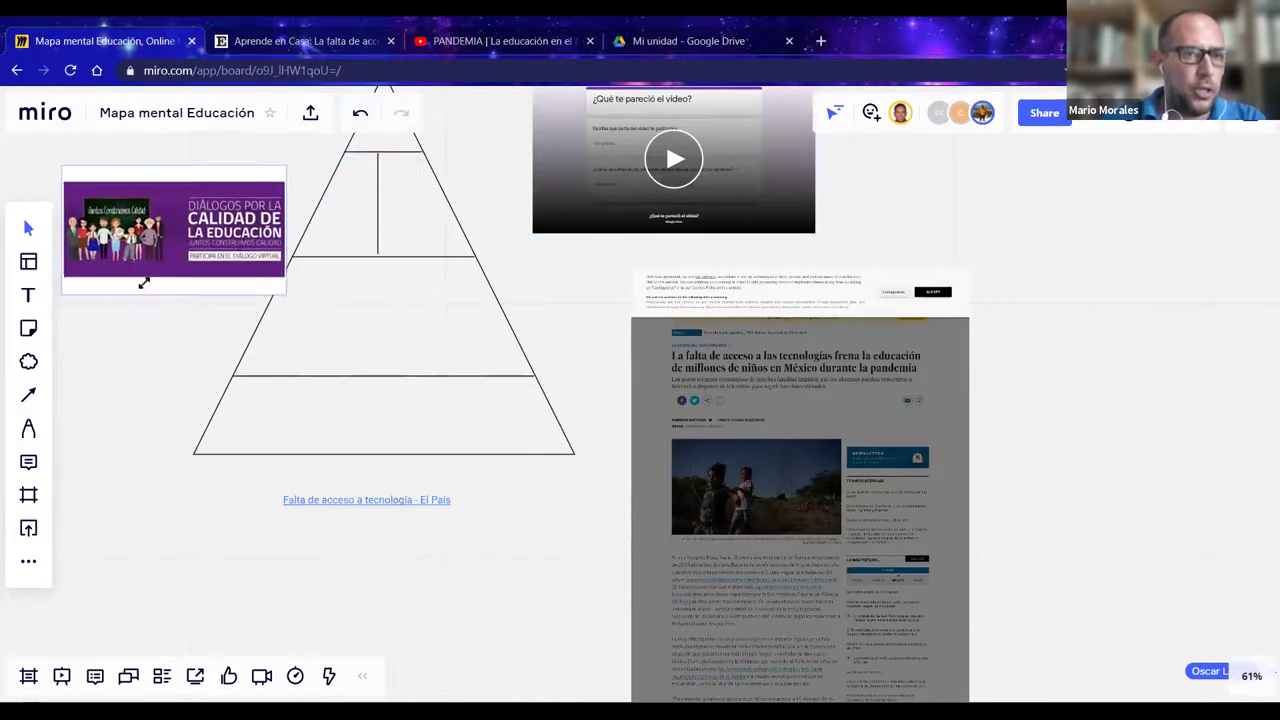
left_click(128, 366)
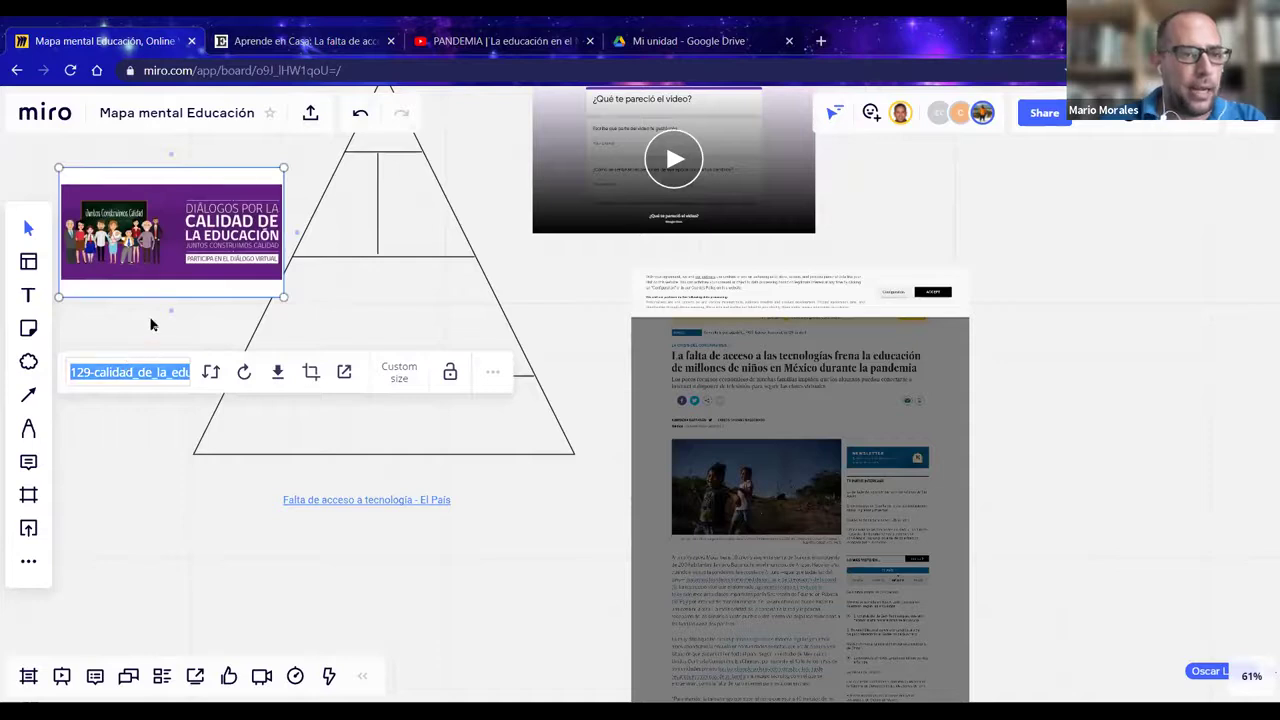
left_click(180, 265)
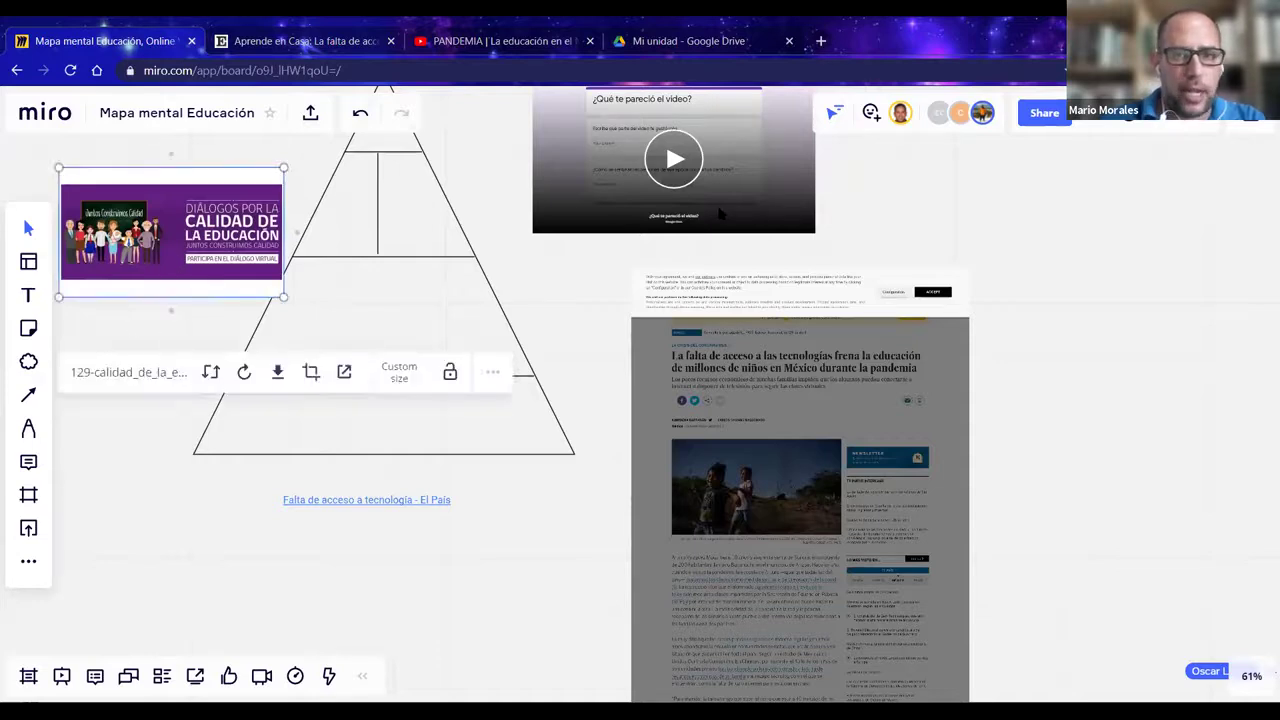
- Draw a curved arrow connector from the right side of the purple education banner to the inside of the pyramid
left_click(843, 436)
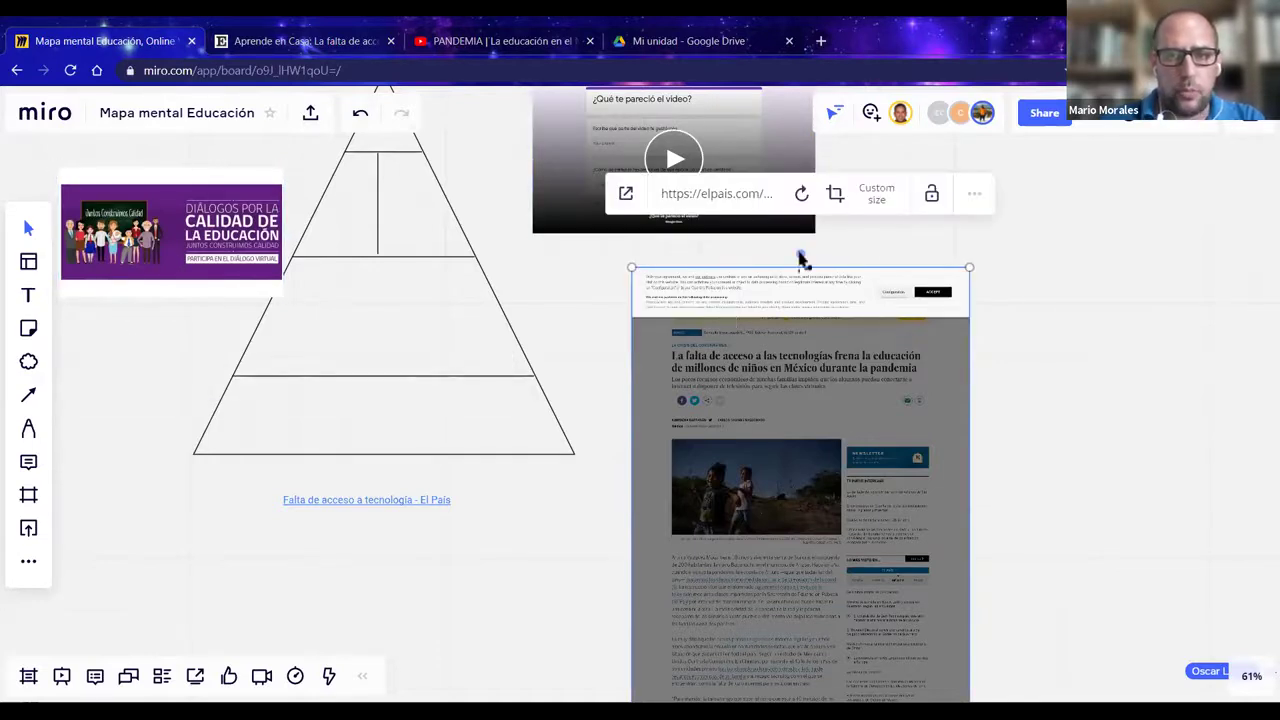
left_click(220, 258)
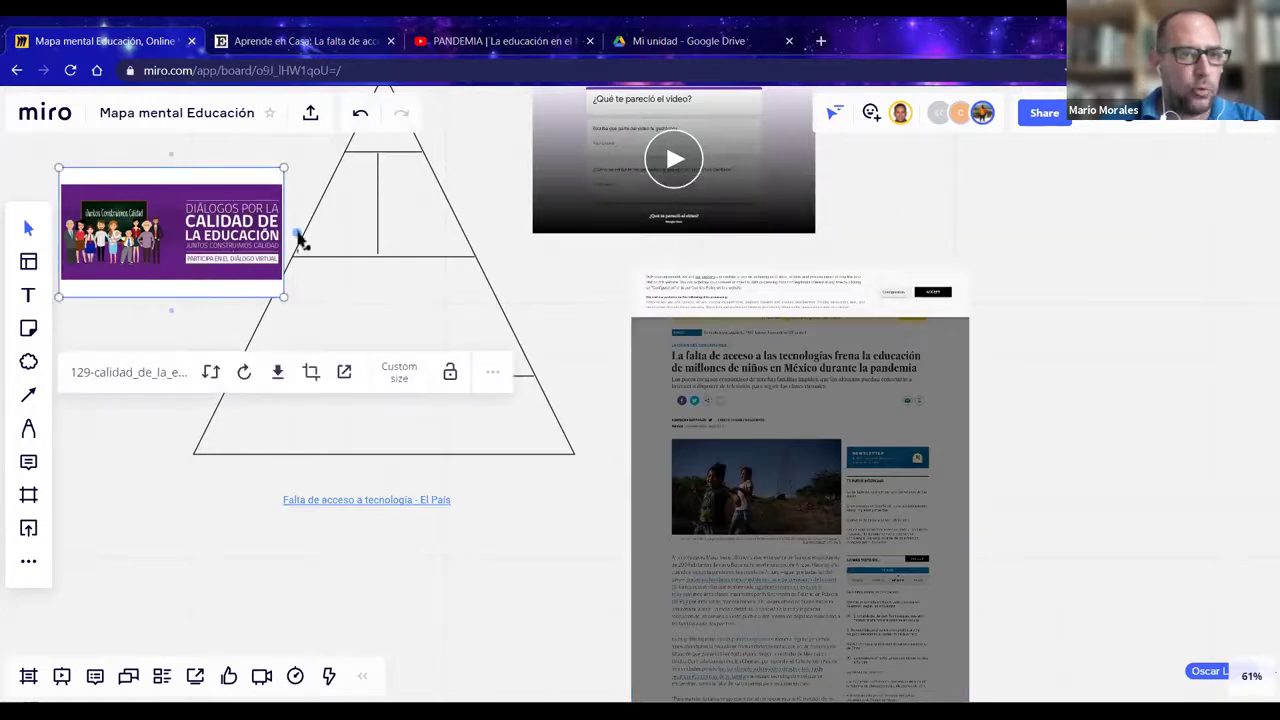
left_click(390, 219)
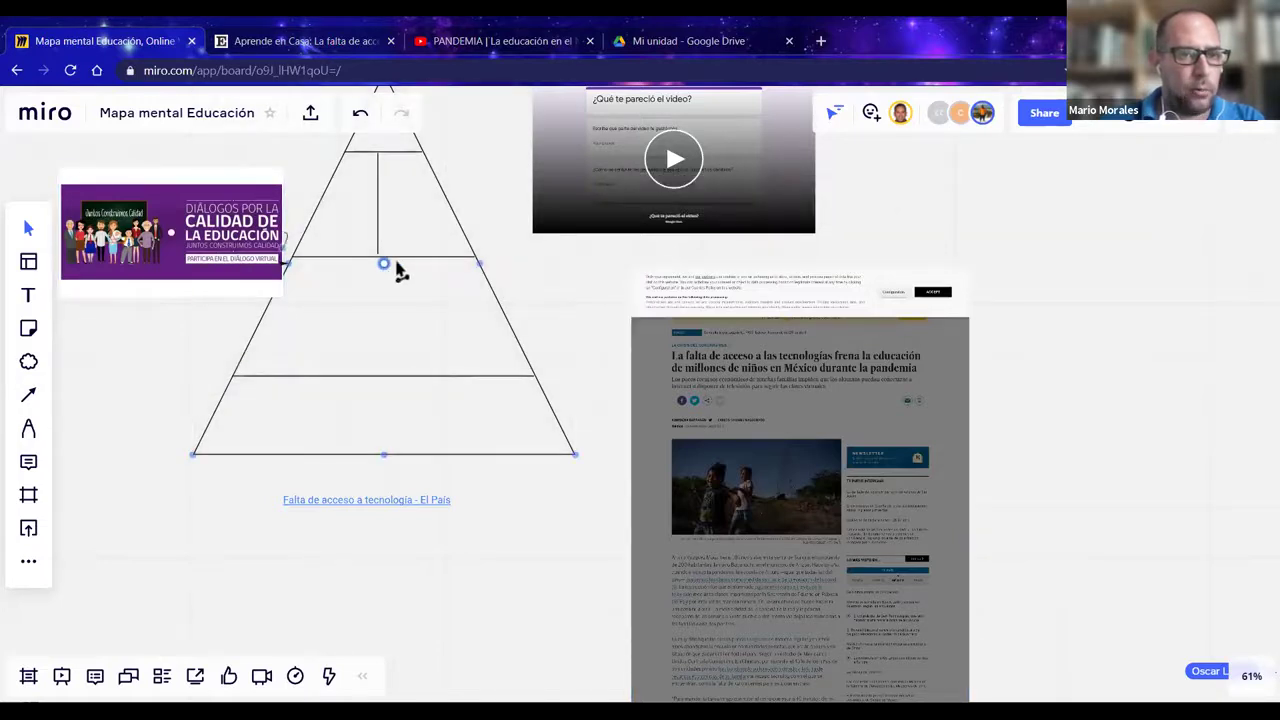
left_click_drag(380, 263, 285, 234)
left_click(135, 366)
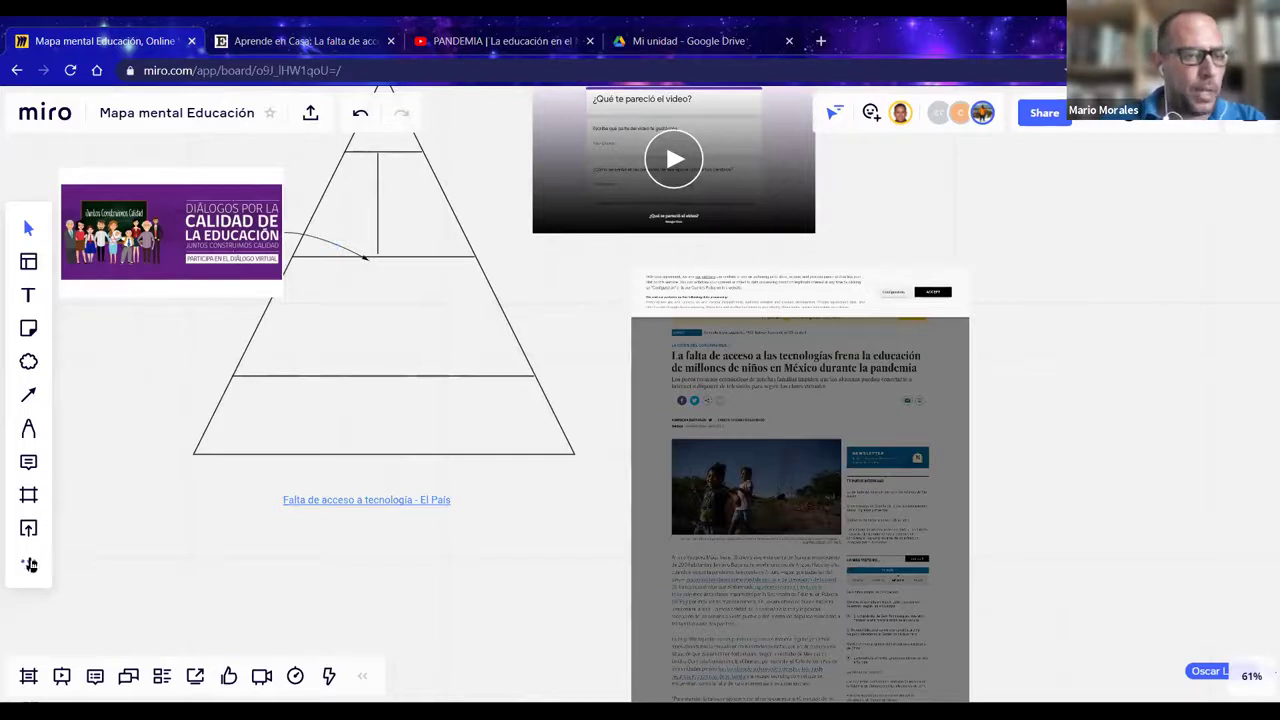
- Look through the list of available apps, then survey the board around the yellow mind map for free space
left_click(30, 565)
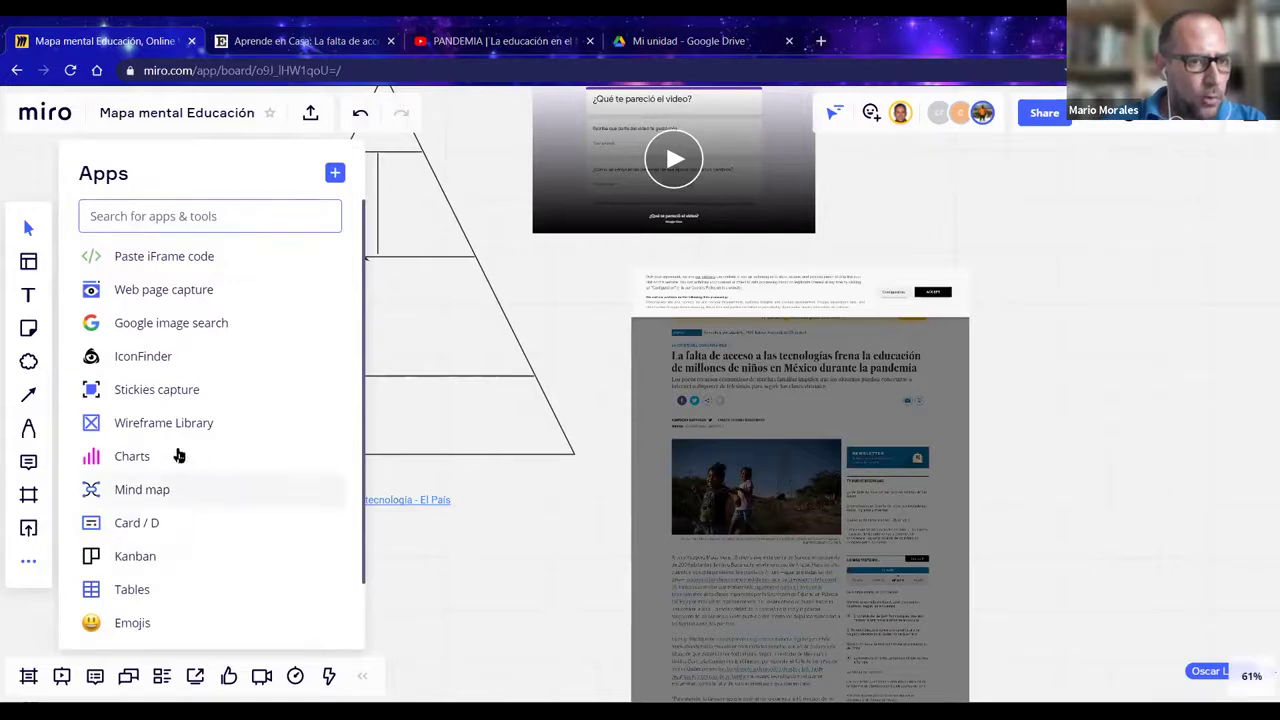
left_click(538, 500)
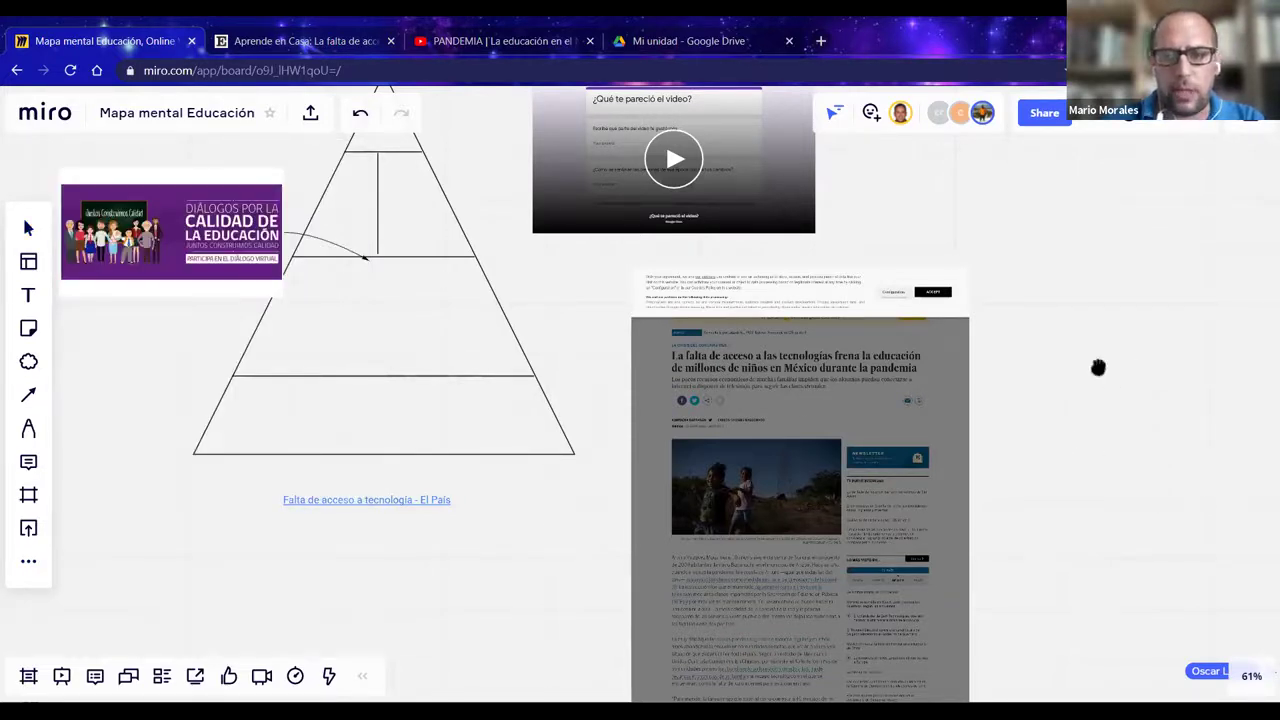
scroll(383, 503, "right", 10)
scroll(383, 503, "up", 3)
scroll(851, 540, "up", 4)
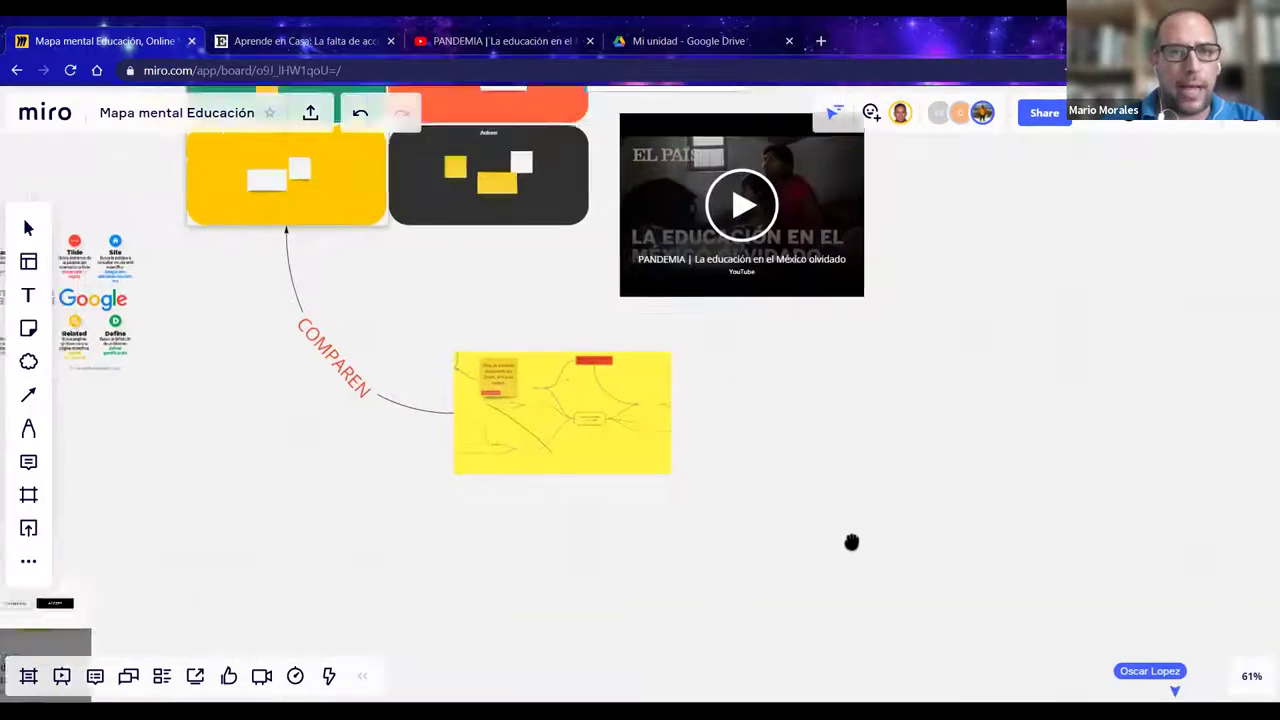
scroll(851, 540, "left", 5)
scroll(618, 386, "down", 7)
scroll(618, 386, "down", 3)
scroll(560, 340, "right", 4)
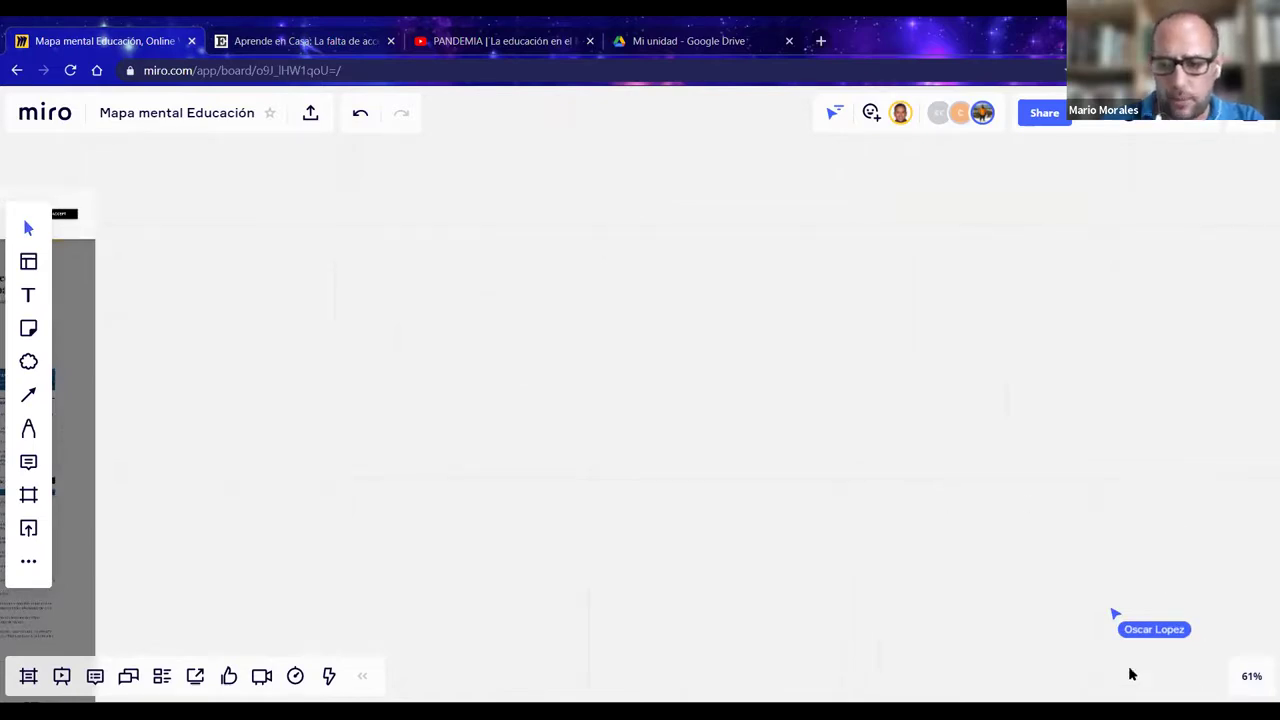
- Zoom the board to 100% and use the board map to jump back to the existing content
scroll(1250, 683, "up", 3)
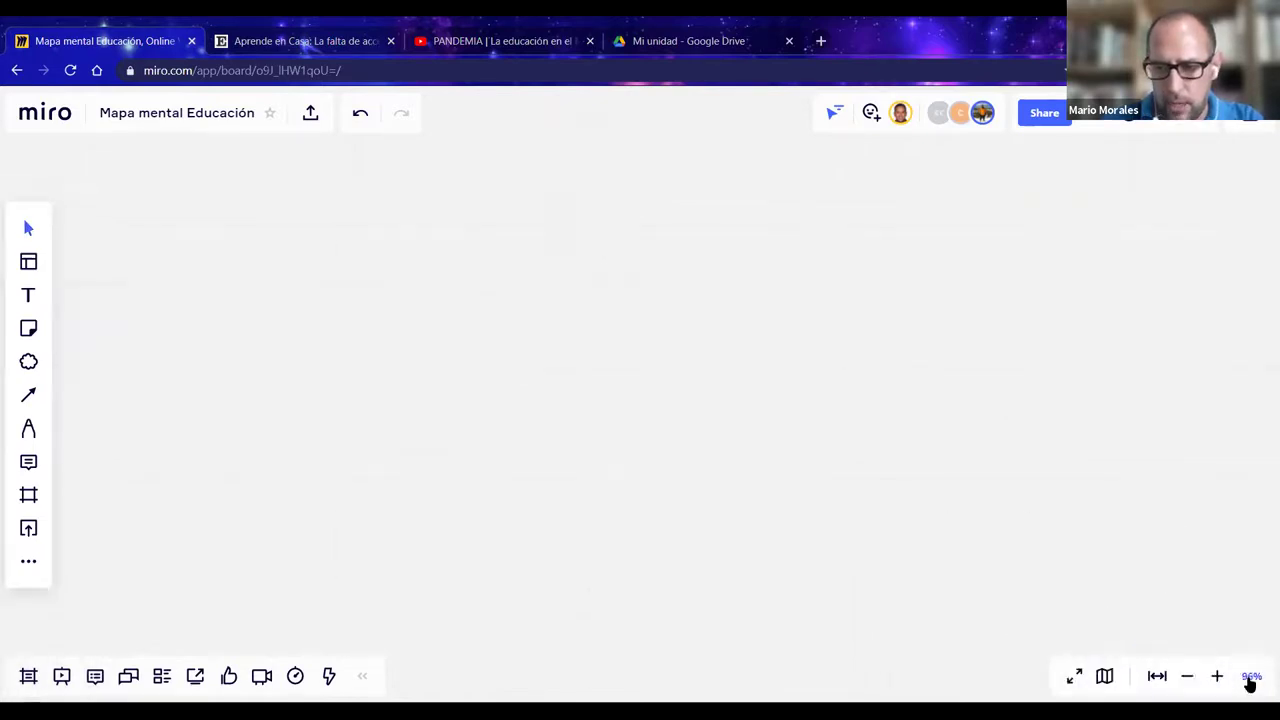
left_click(1105, 678)
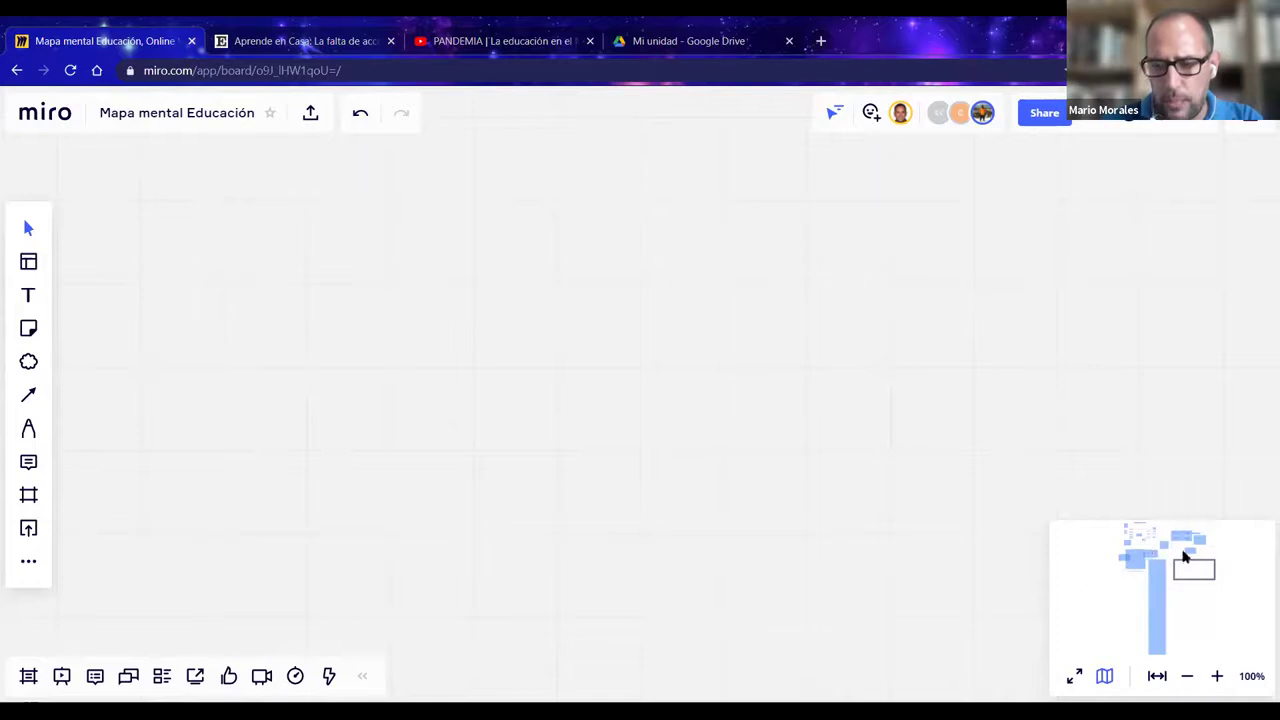
left_click_drag(1178, 586, 1148, 556)
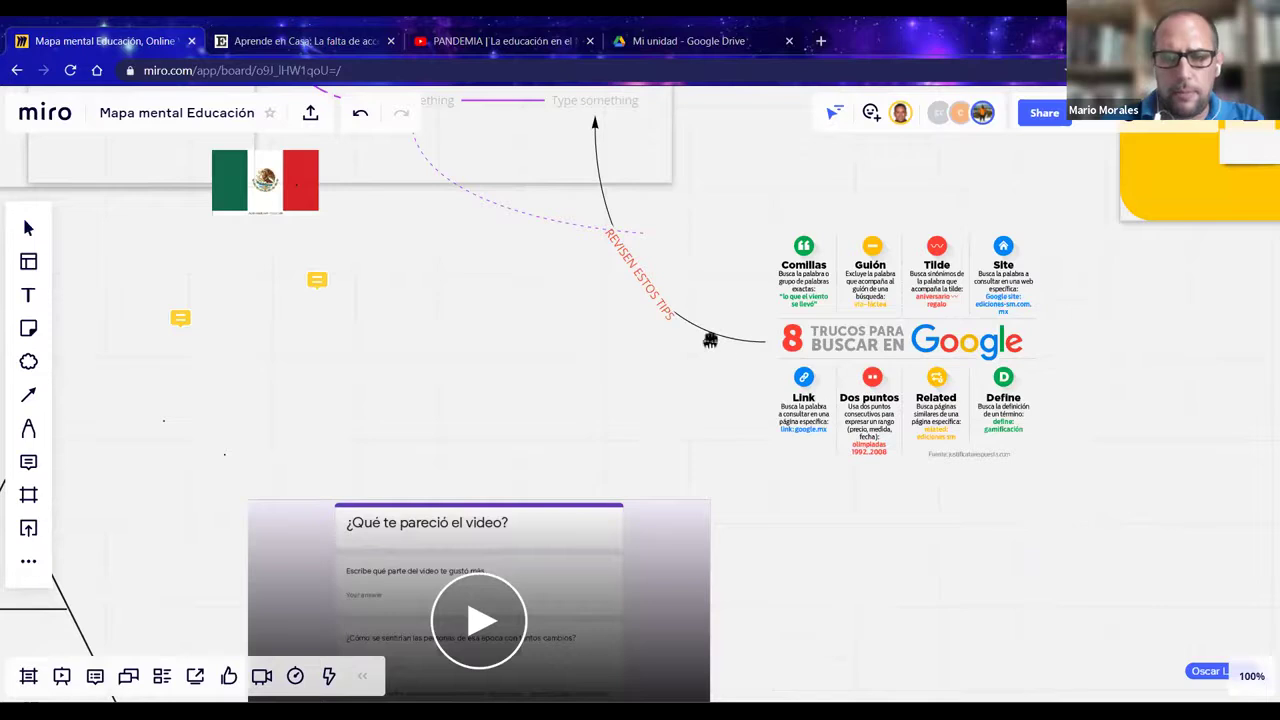
- Go to an empty area of the board and open the Charts app to show its chart types
scroll(709, 337, "right", 10)
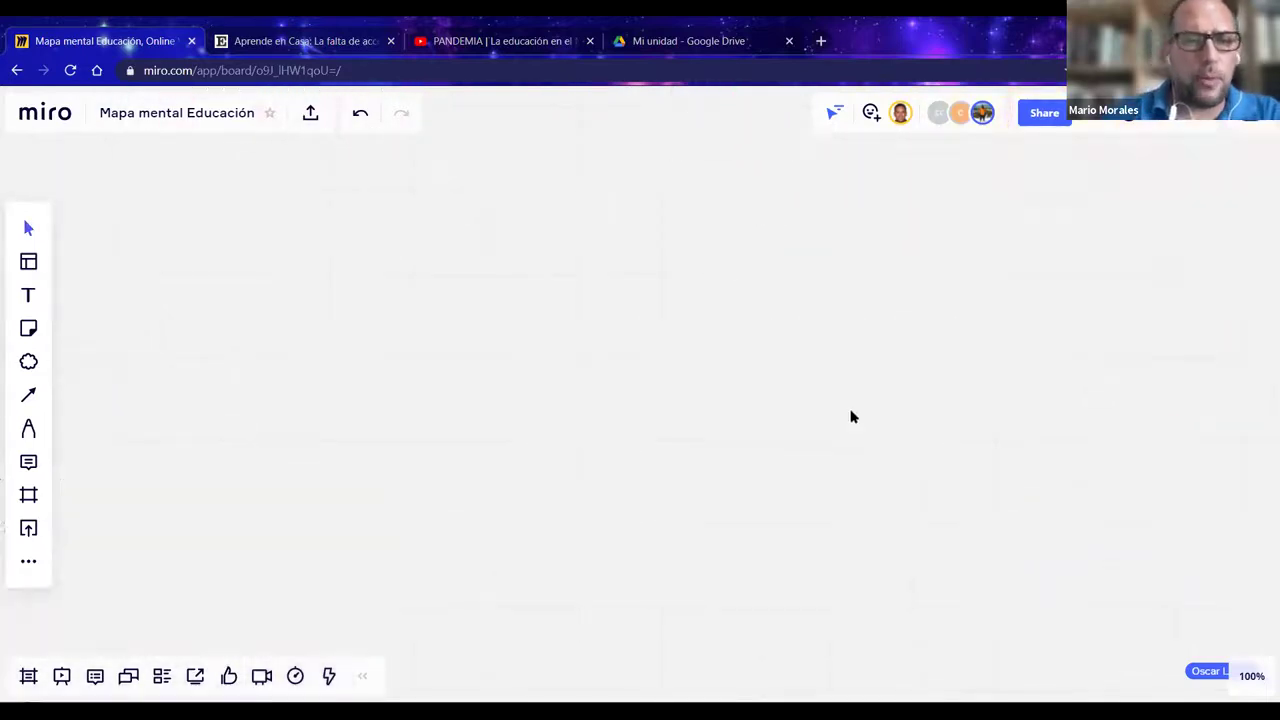
left_click_drag(851, 416, 980, 497)
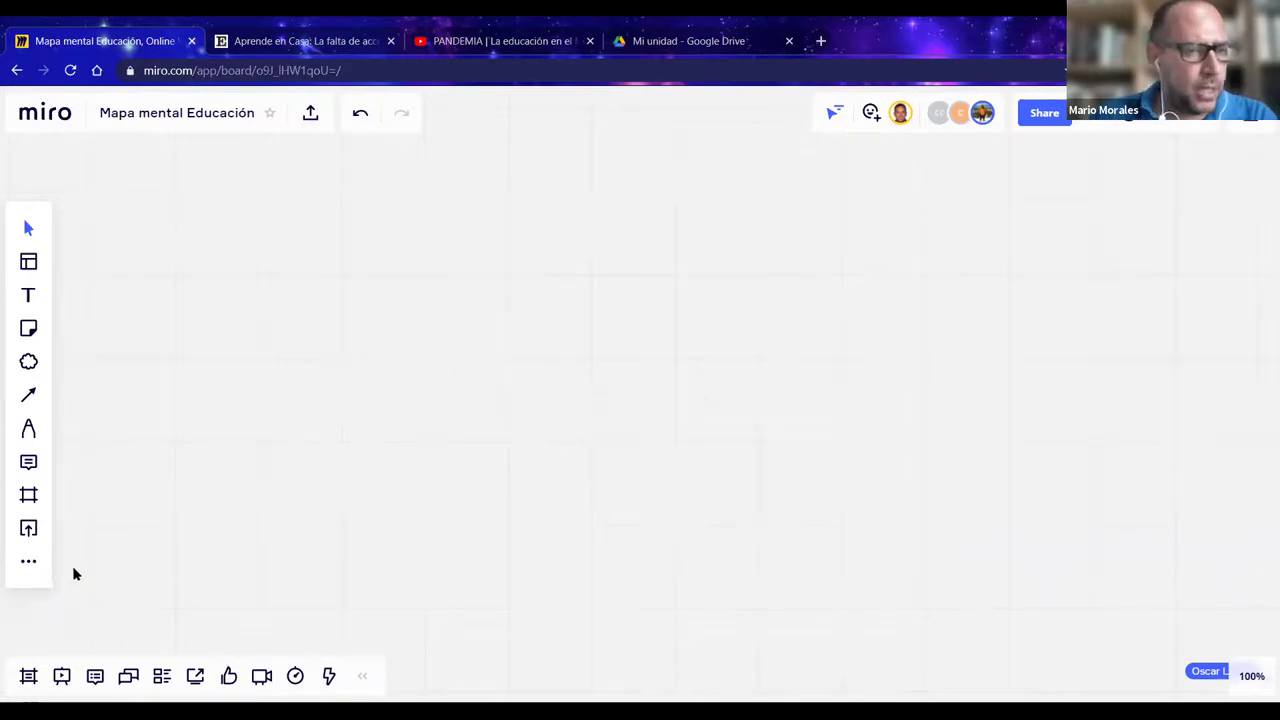
left_click(29, 563)
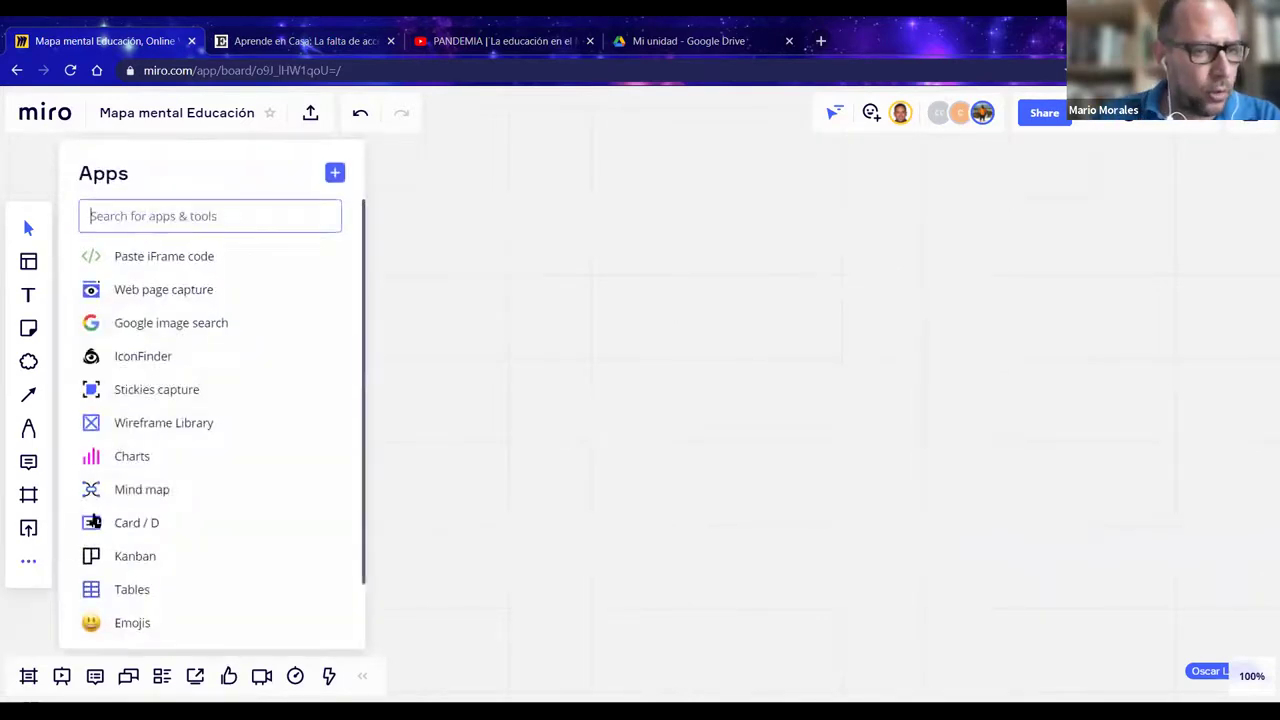
left_click(133, 459)
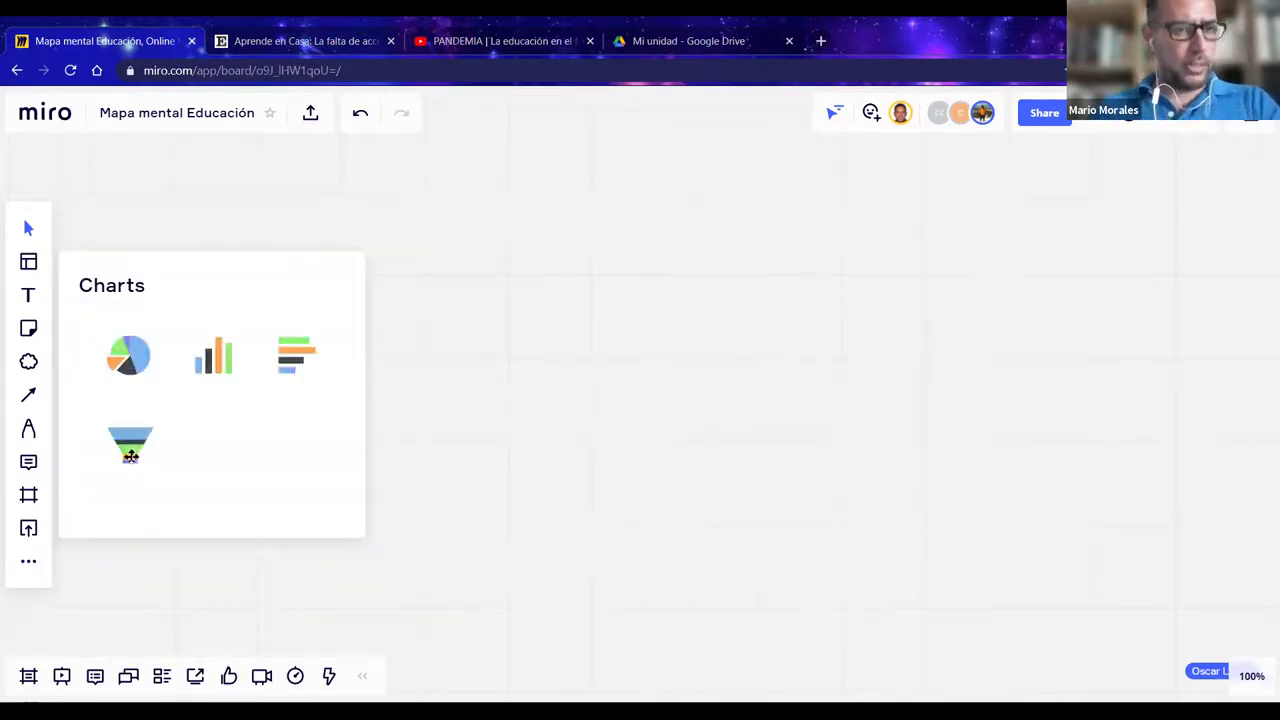